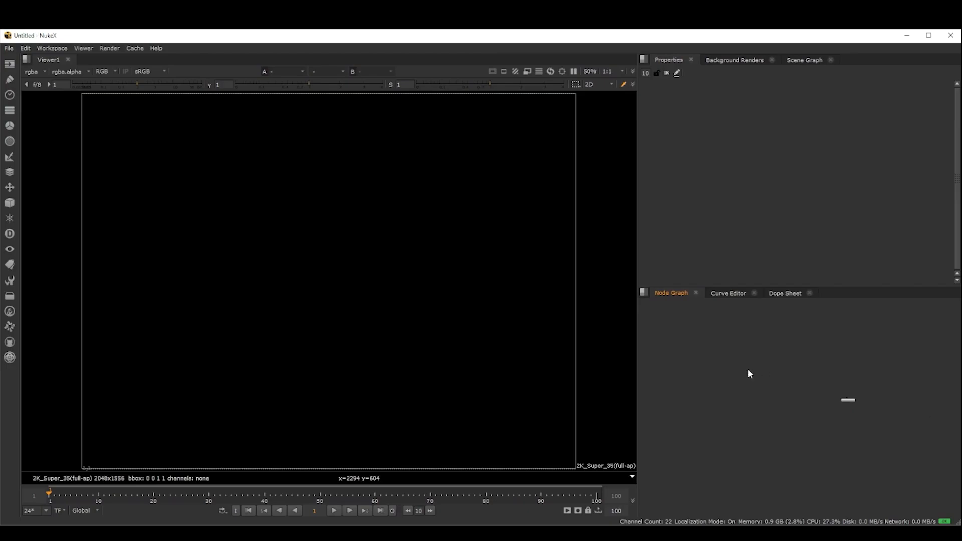
- Import PF0048-02_Clip-2_REC709_2K.mov and PF0048-07_Clip-7_REC709_2K.mp4 with Read nodes and place the two nodes side by side
key(r)
click(615, 359)
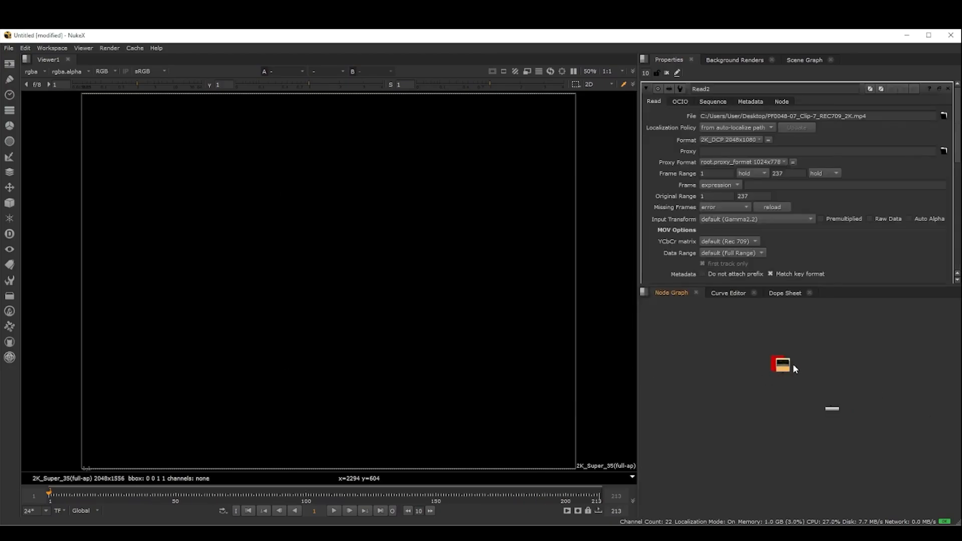
drag(786, 367, 815, 373)
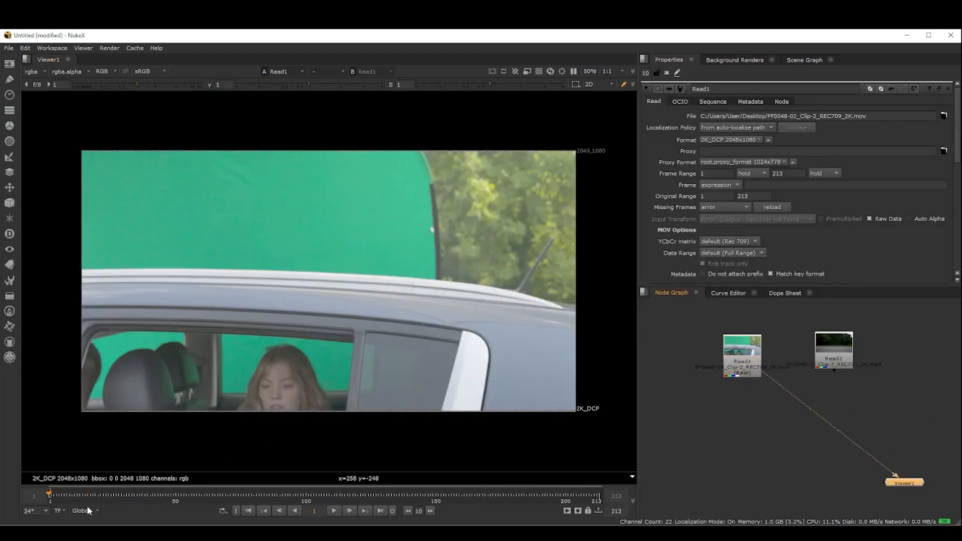
- Set the timeline range to Input, play the green-screen clip and scrub to frame 189
click(88, 510)
click(109, 482)
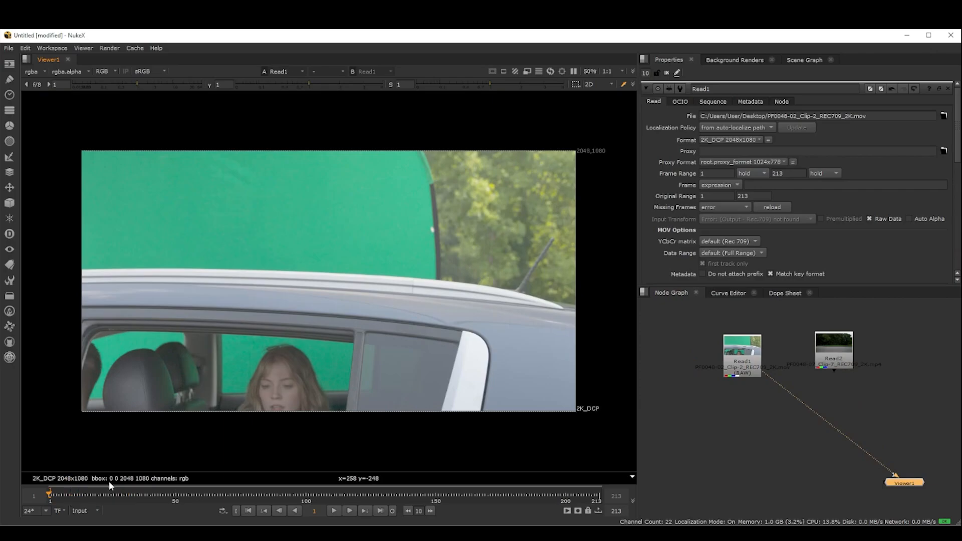
click(335, 511)
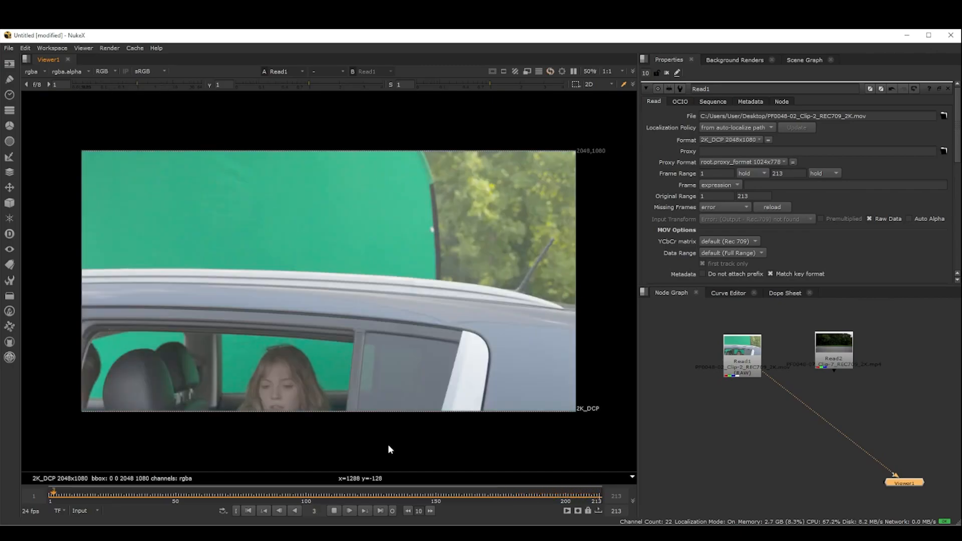
drag(558, 497, 539, 493)
click(745, 454)
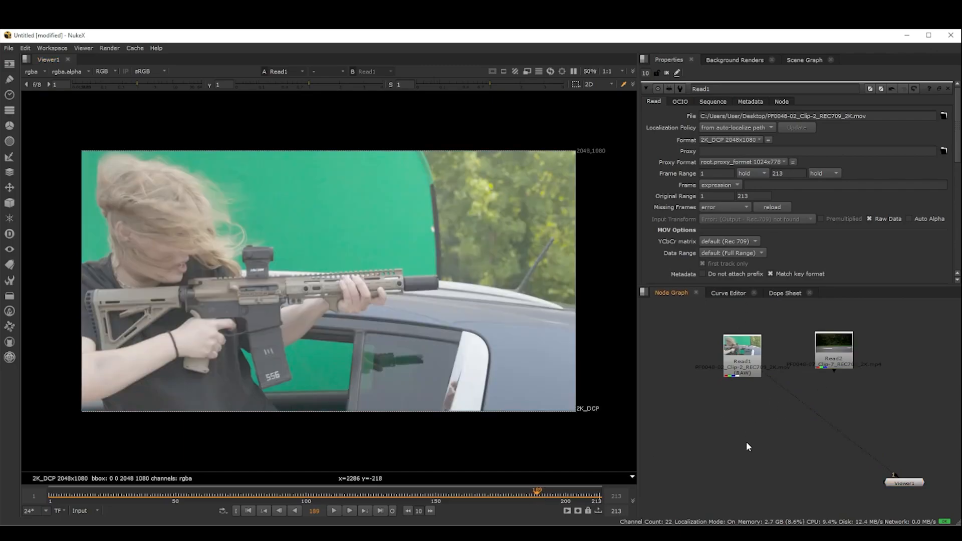
- Open the project settings, limit the open property panels to 1 and set the last frame of the range to 189
key(s)
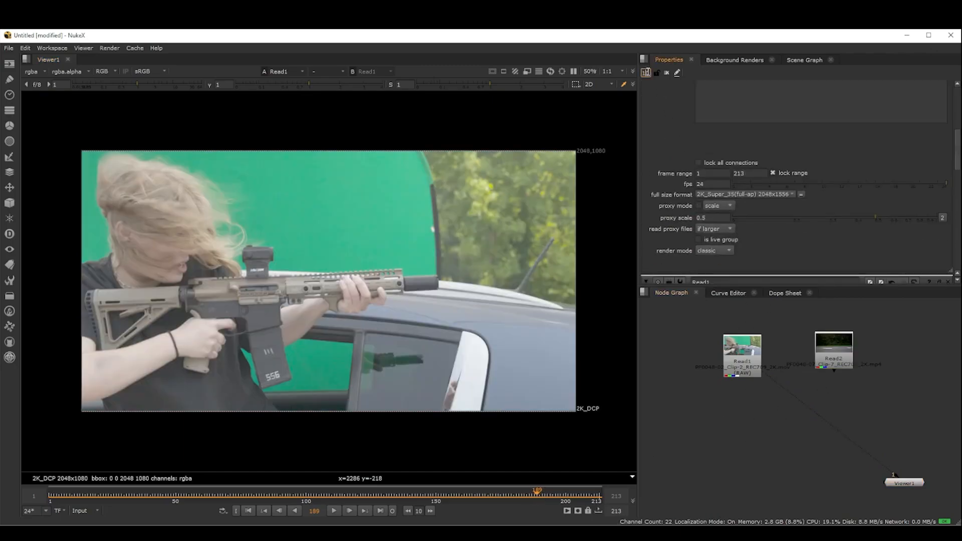
double_click(647, 72)
text(1)
key(Return)
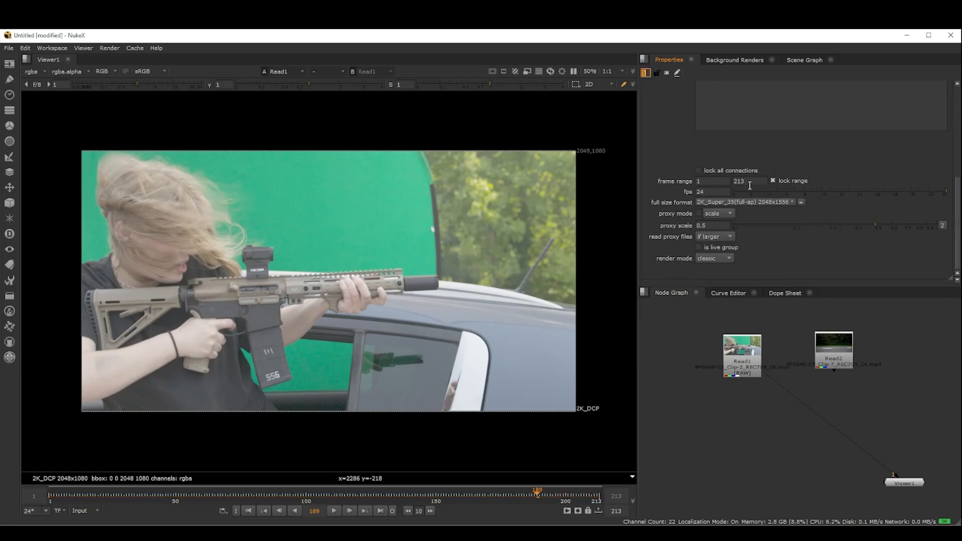
double_click(749, 182)
click(744, 427)
- Set the project's full size format to 2K_DCP 2048x1080 and the timeline range to Global
click(764, 202)
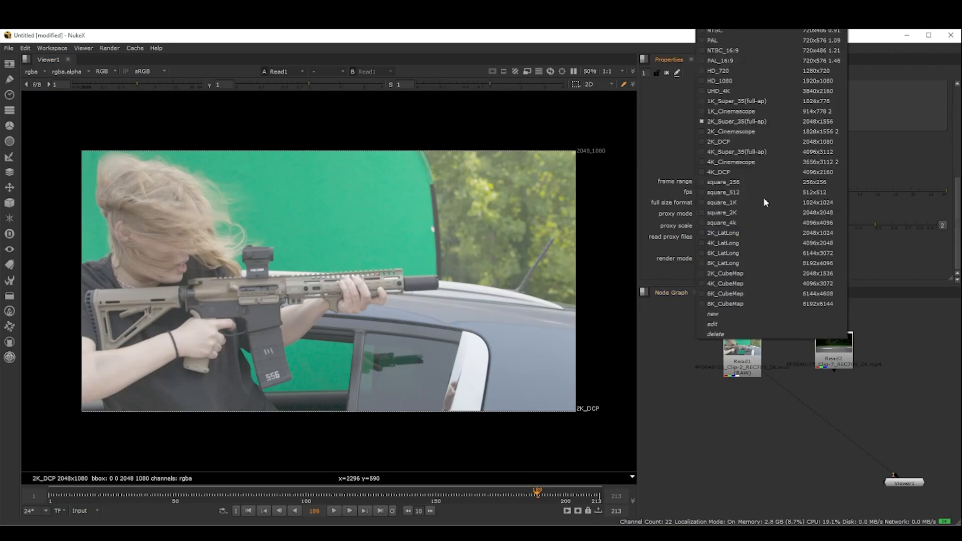
click(747, 142)
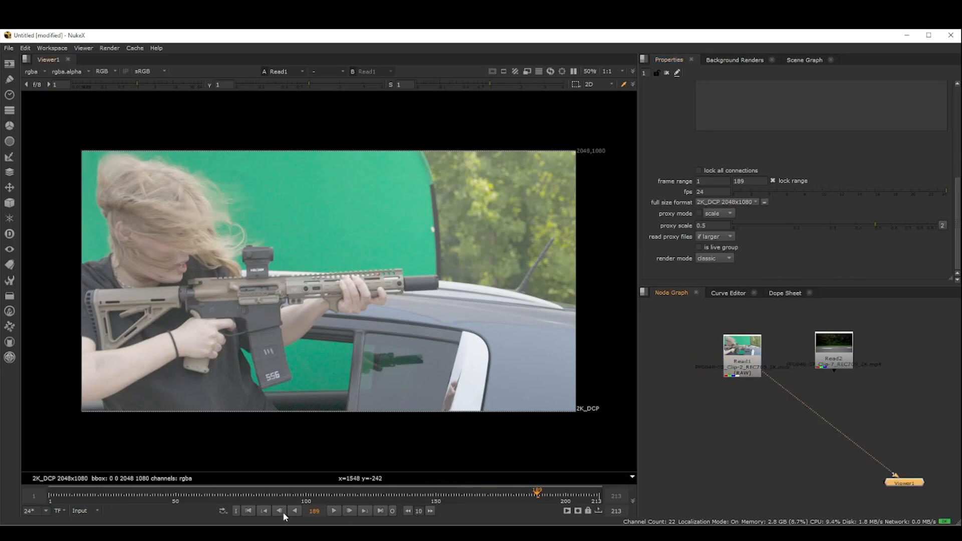
click(87, 511)
click(83, 470)
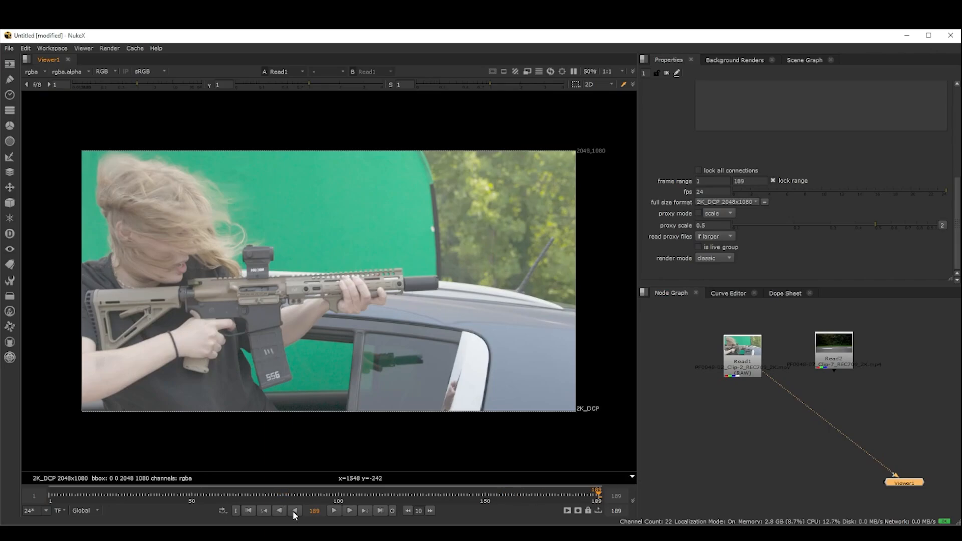
- Play the green-screen clip, examine the blowing hair up close near frame 175 and return to the first frame
click(250, 511)
click(333, 510)
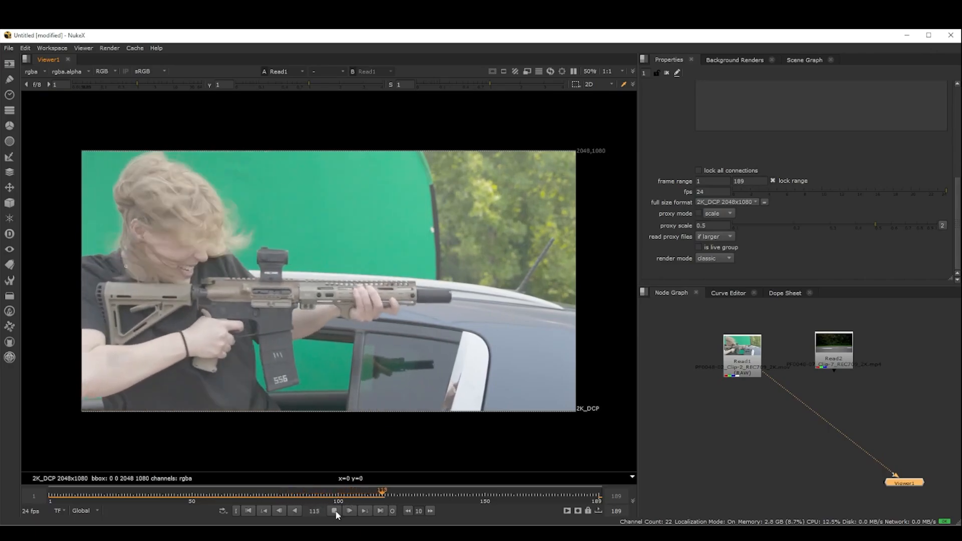
click(335, 511)
drag(434, 494, 558, 498)
scroll(282, 240, up, 4)
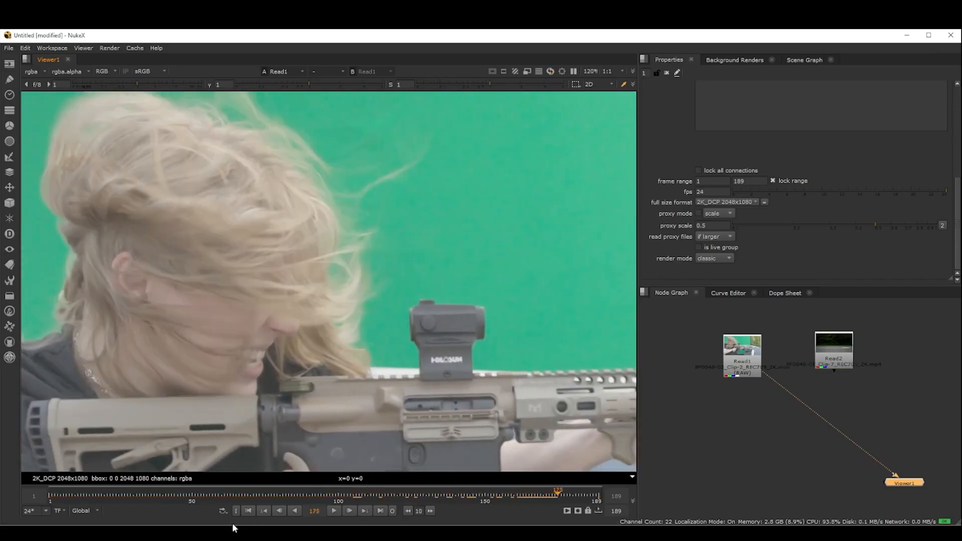
click(253, 508)
key(f)
- View the road background clip and play it from the first frame
drag(836, 354, 851, 360)
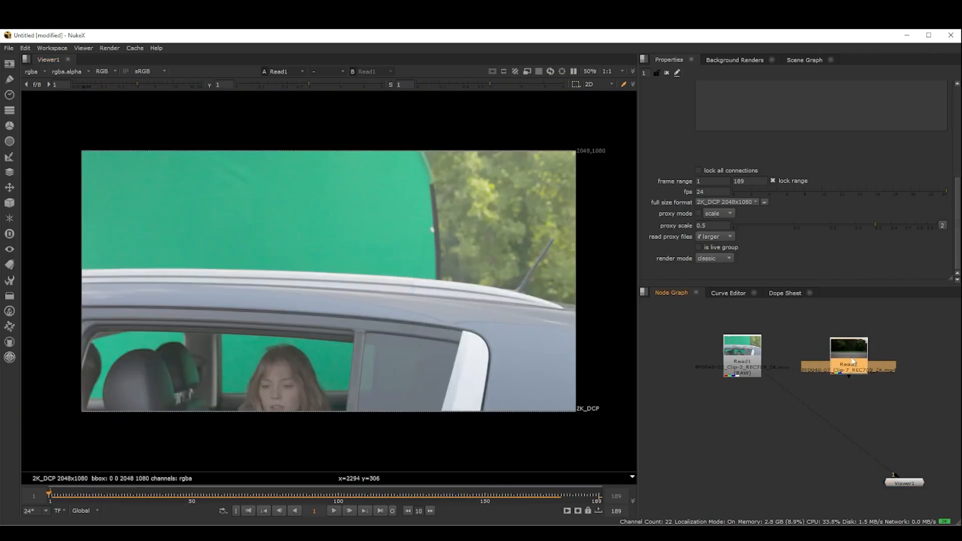
key(1)
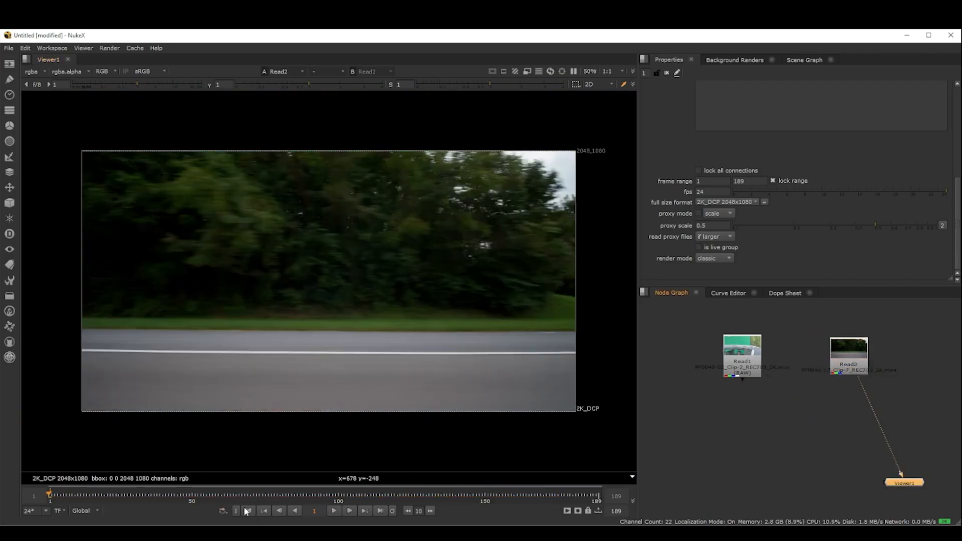
click(237, 510)
click(236, 510)
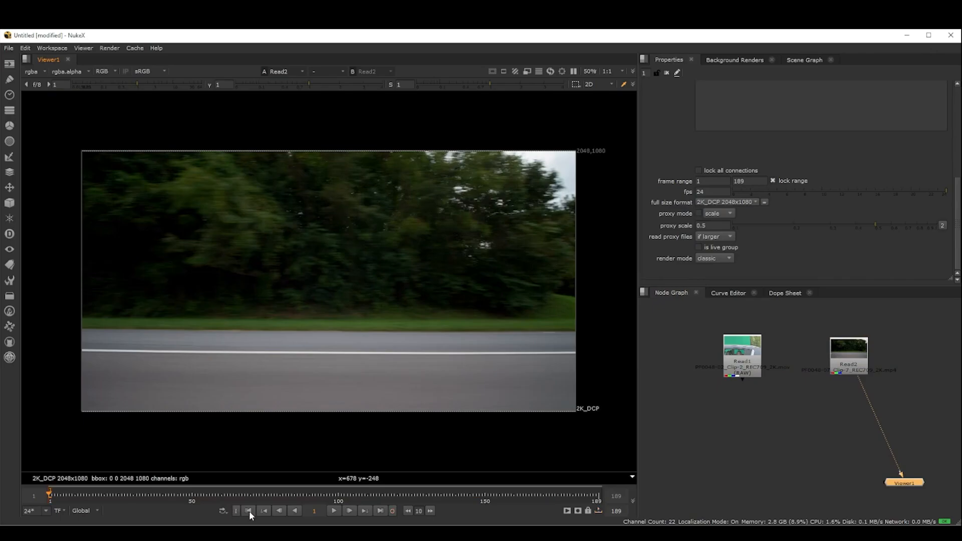
click(335, 511)
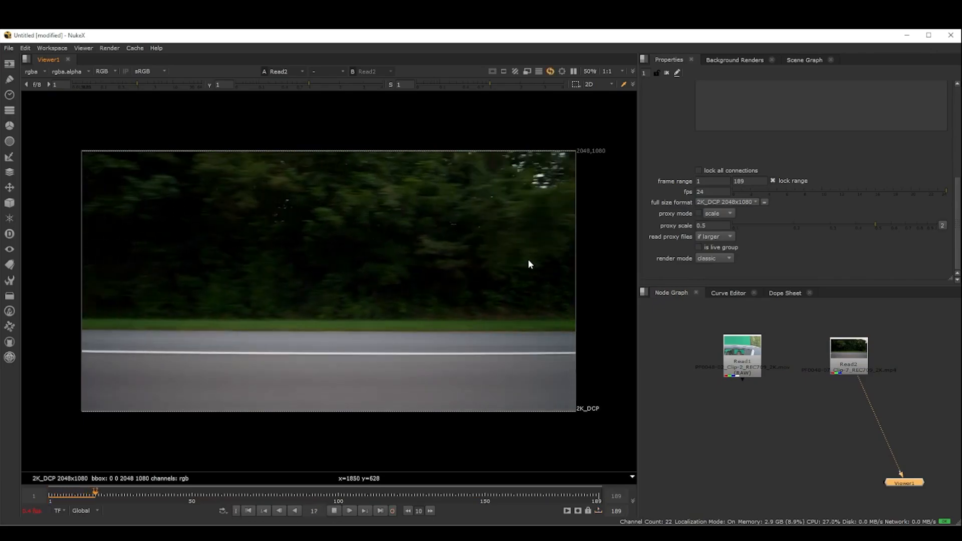
click(334, 511)
- Move the background clip's node aside and view the green-screen clip with the rec709 viewer process
scroll(845, 383, down, 3)
middle_drag(845, 383, 848, 381)
drag(848, 369, 875, 352)
ctrl+shift+click(794, 361)
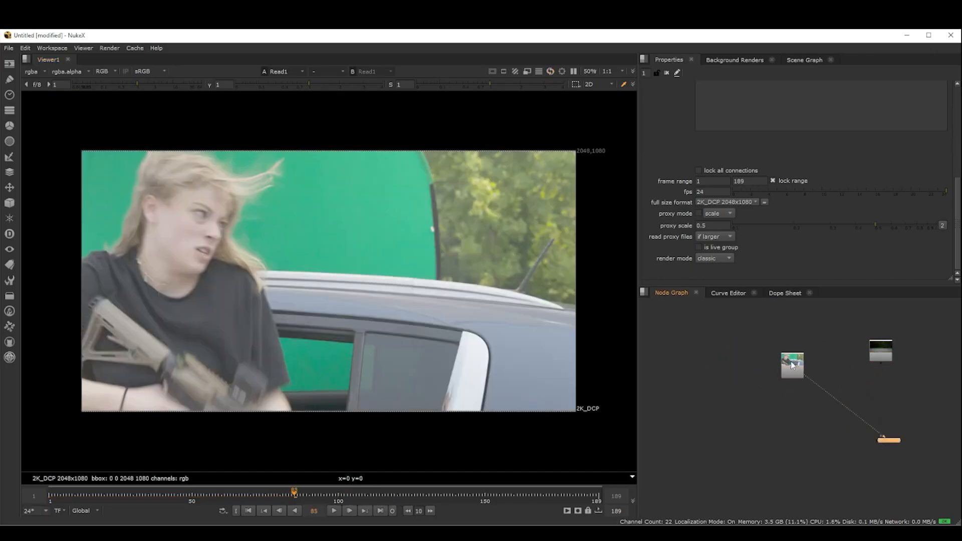
click(160, 71)
click(164, 99)
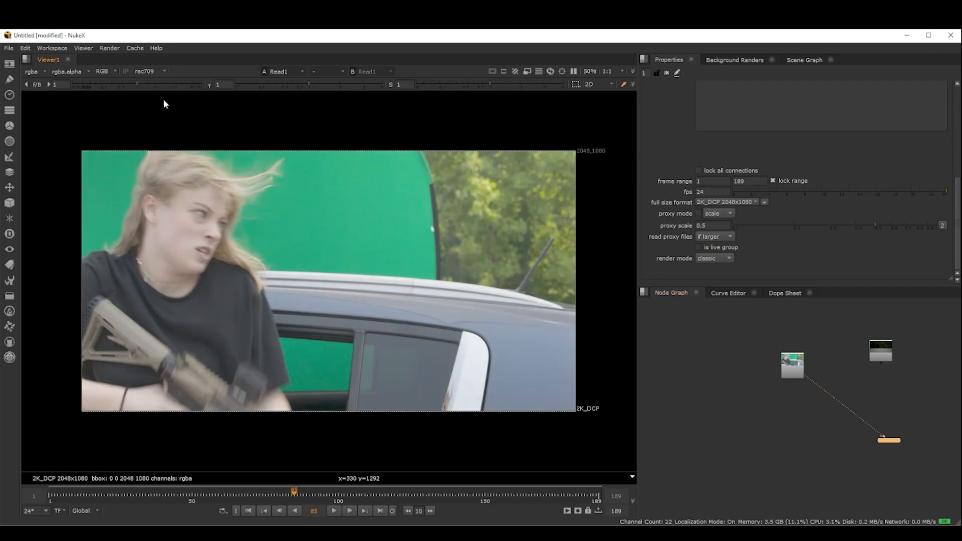
- Play the green-screen clip from the first frame and look through the available keyer nodes
click(247, 508)
click(332, 509)
scroll(771, 410, down, 2)
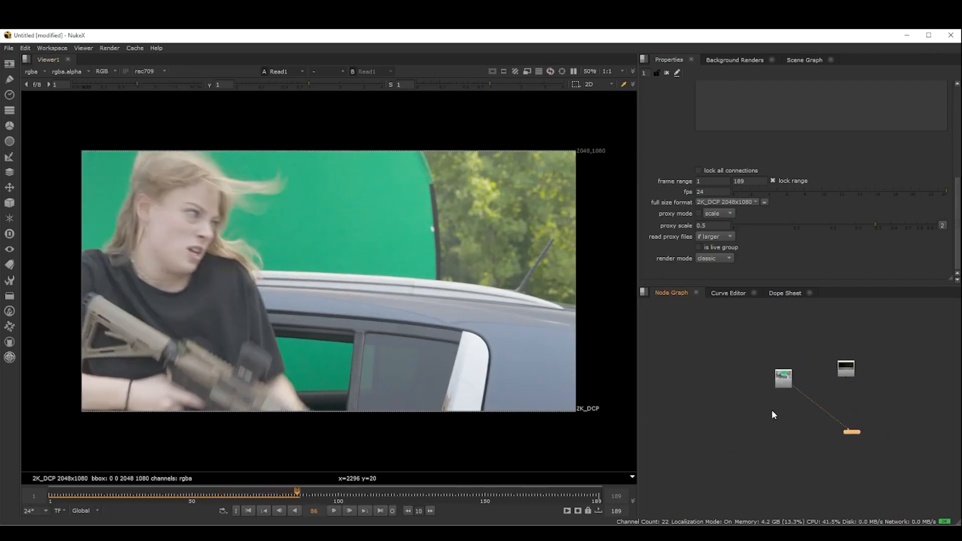
scroll(782, 371, up, 3)
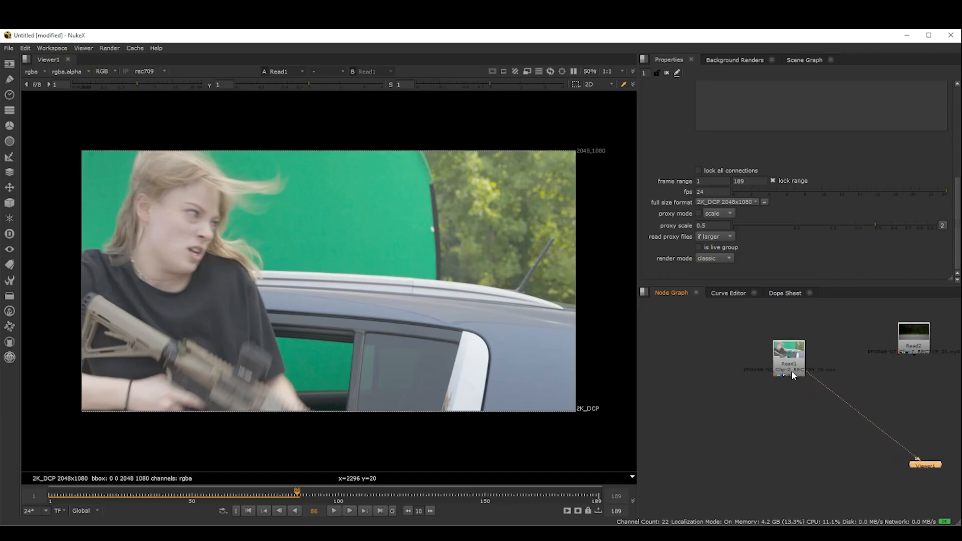
click(11, 163)
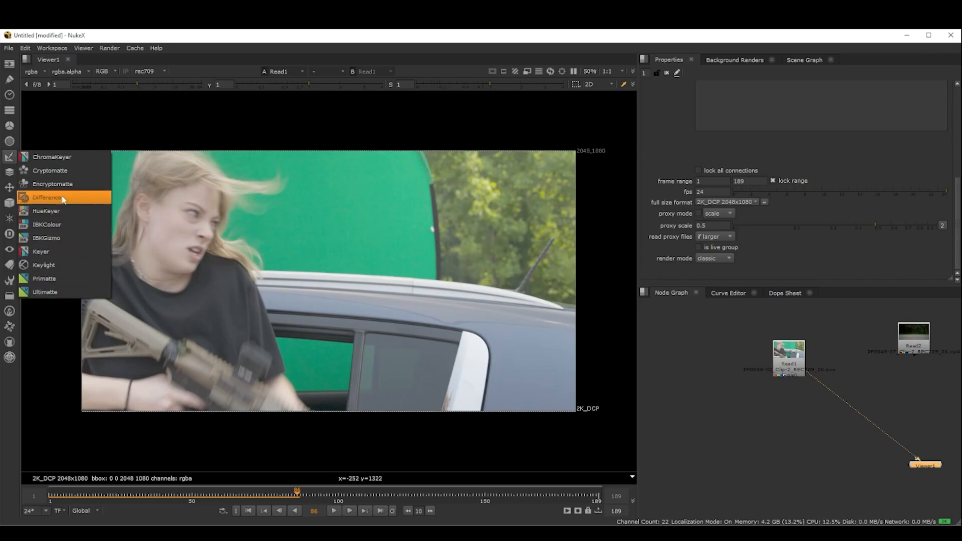
click(732, 409)
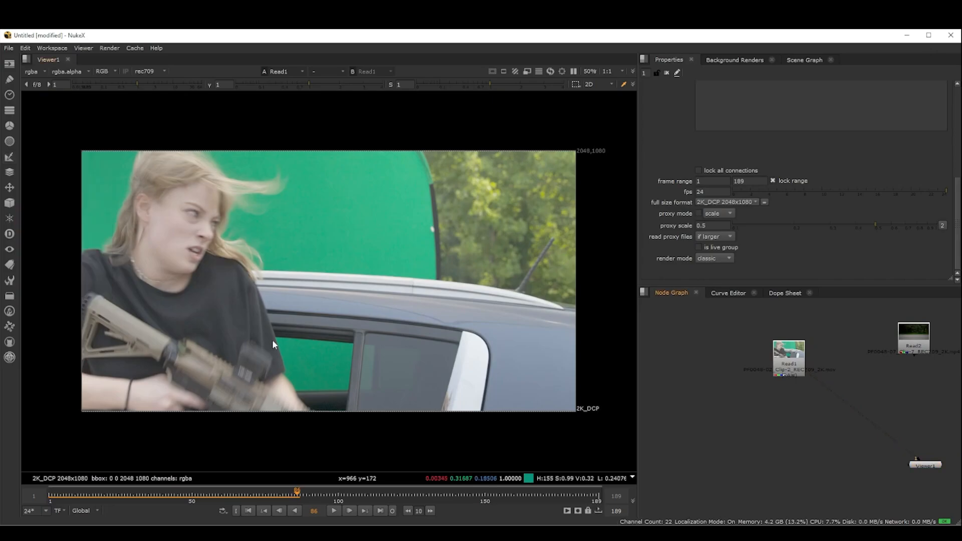
- Spread the background clip and Viewer nodes away from the green-screen clip to free space in the node graph
drag(789, 368, 776, 364)
scroll(775, 362, down, 5)
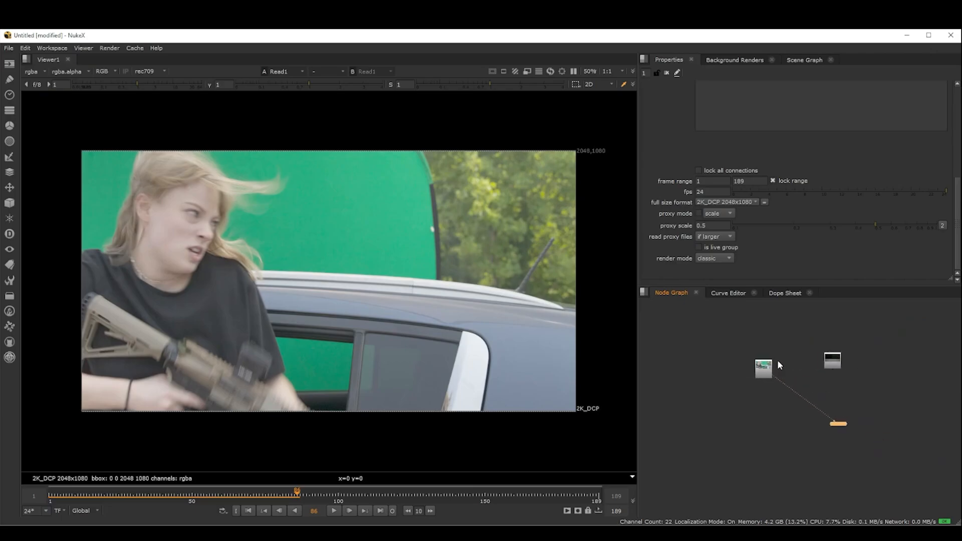
middle_drag(175, 252, 227, 278)
scroll(227, 277, up, 2)
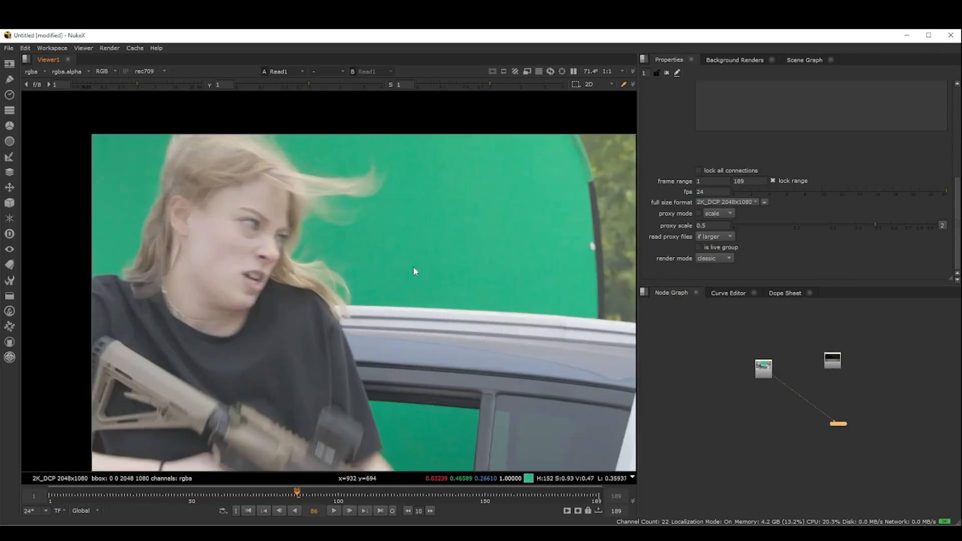
scroll(414, 266, down, 2)
key(f)
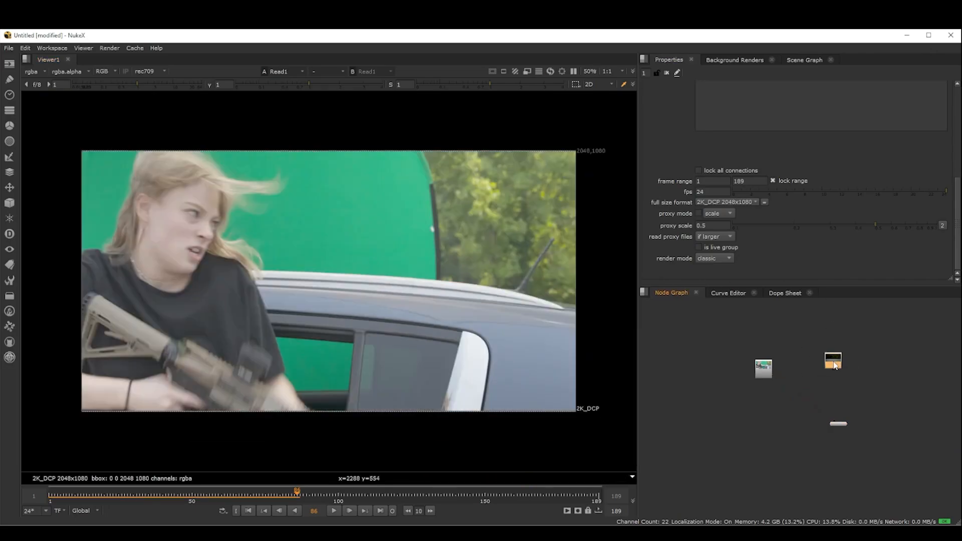
drag(832, 361, 902, 334)
drag(844, 427, 909, 466)
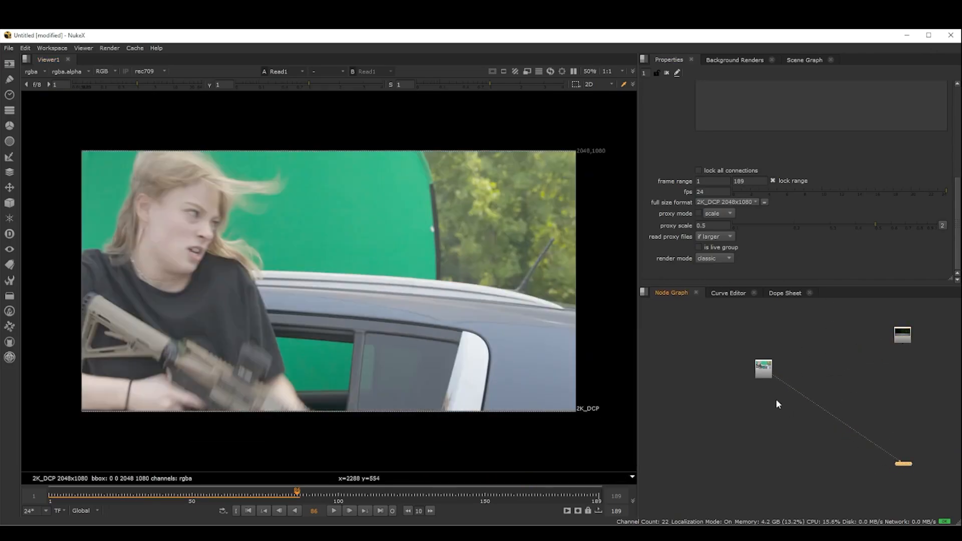
scroll(780, 387, down, 3)
middle_drag(794, 358, 776, 385)
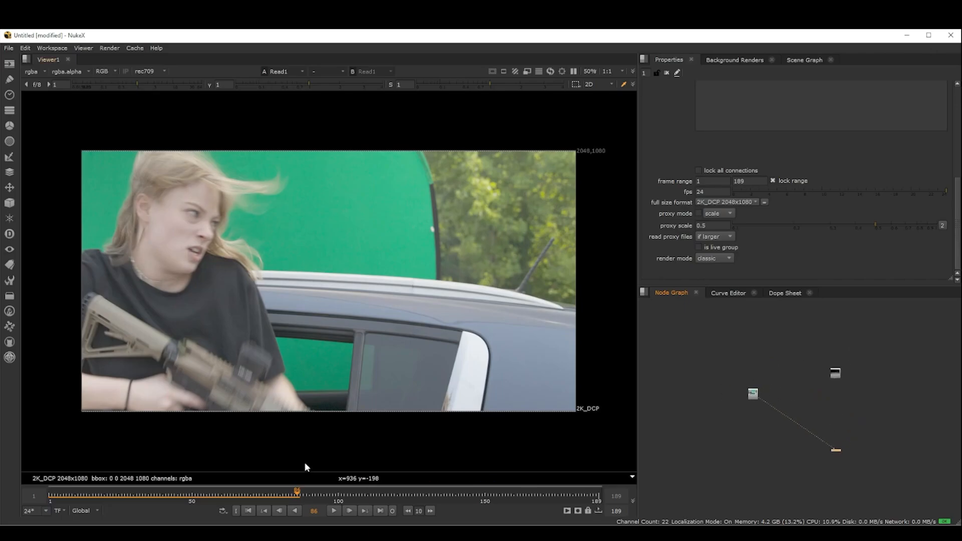
- Review the whole green-screen shot by playing it from the first frame and stop at frame 151
drag(305, 494, 331, 492)
click(249, 511)
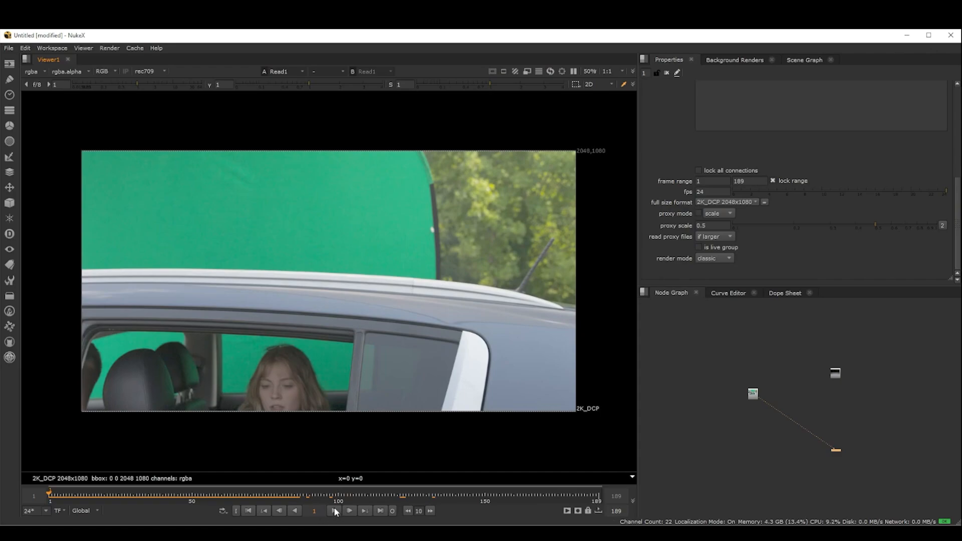
click(334, 509)
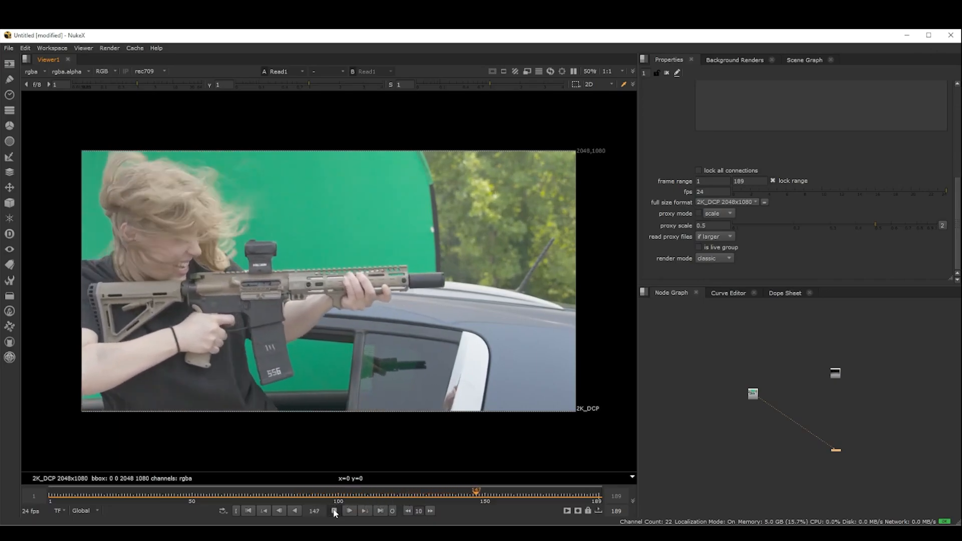
click(335, 513)
scroll(774, 420, up, 5)
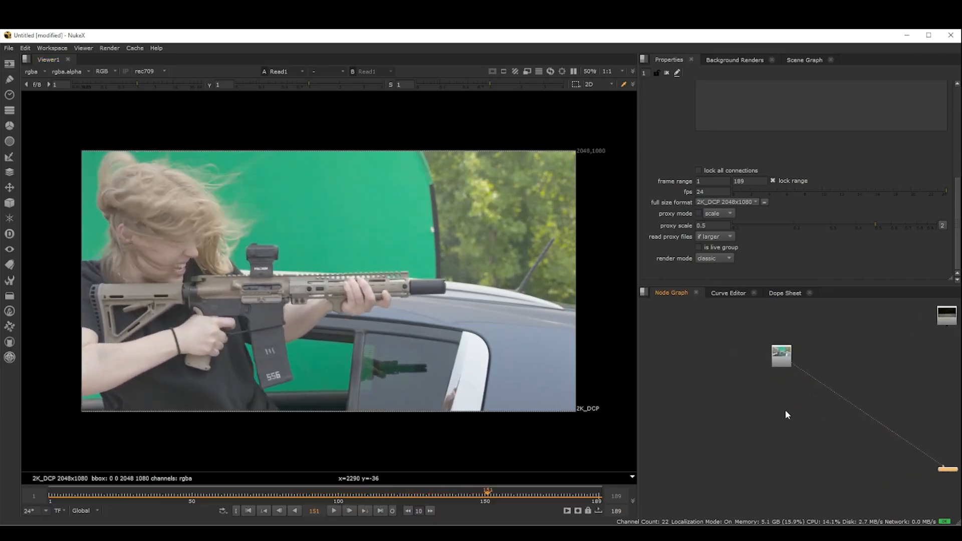
scroll(785, 416, down, 3)
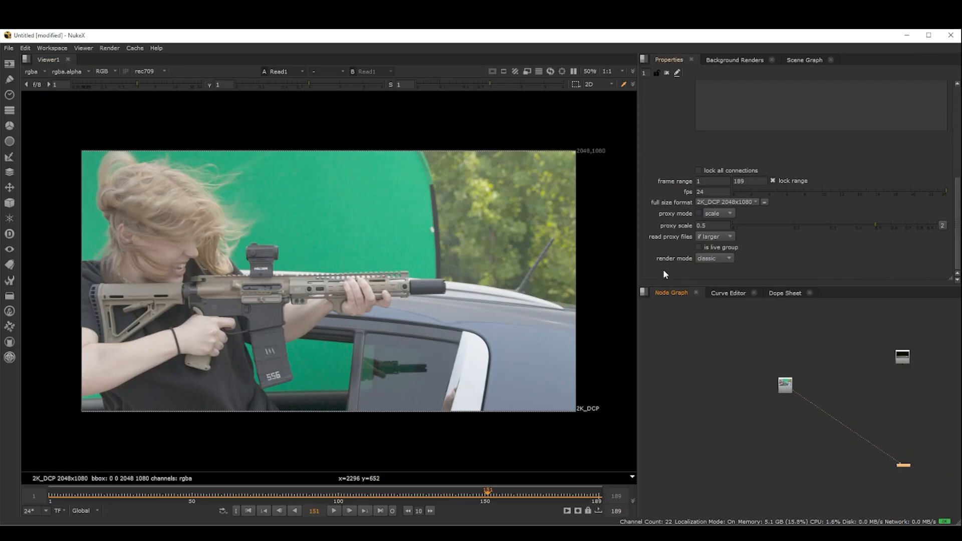
- Adjust the positions of the green-screen and background clip nodes in the node graph
scroll(809, 399, down, 1)
middle_drag(809, 399, 828, 372)
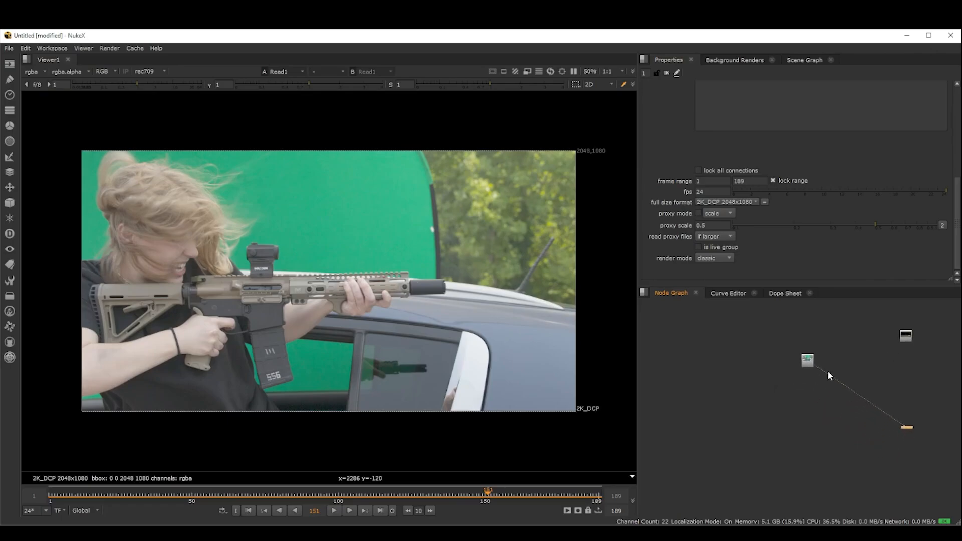
scroll(835, 452, up, 3)
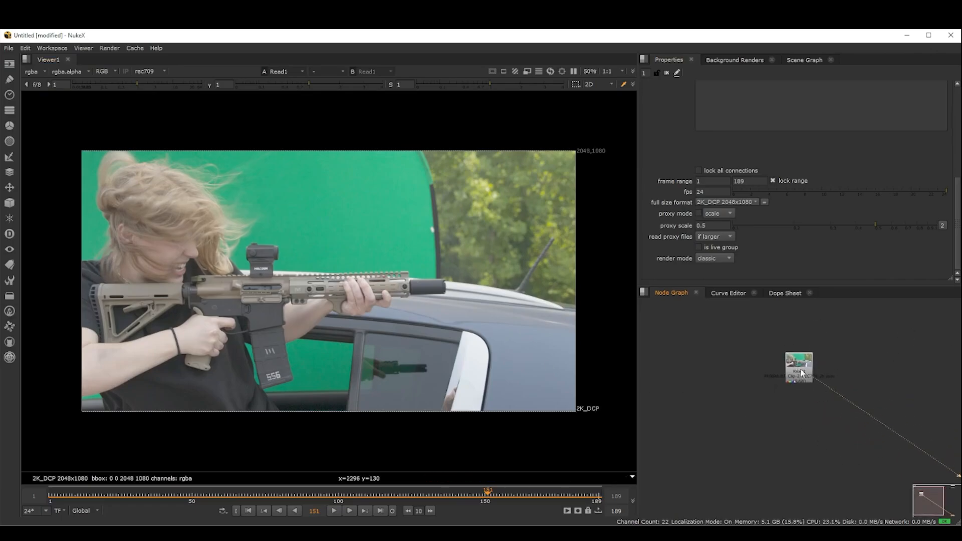
drag(802, 373, 806, 363)
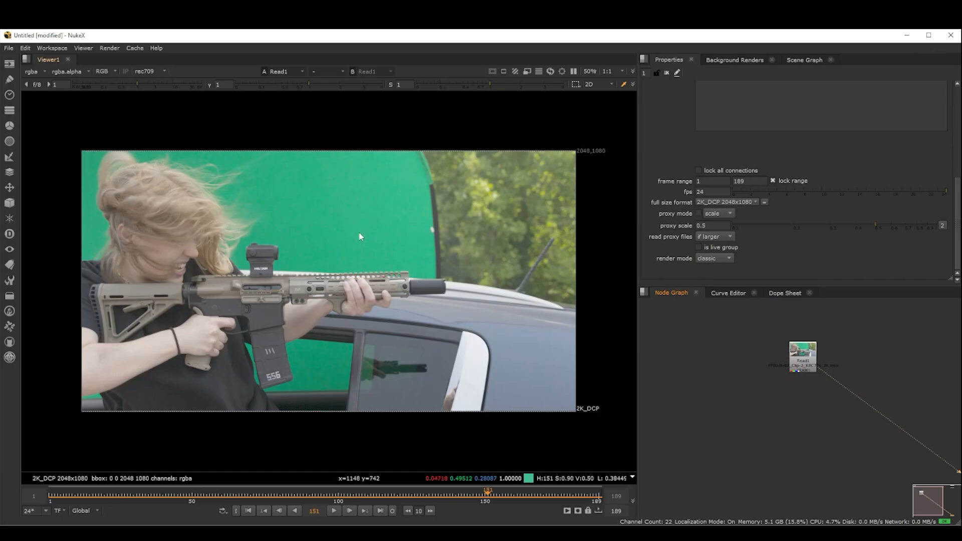
scroll(941, 333, down, 2)
drag(922, 339, 929, 344)
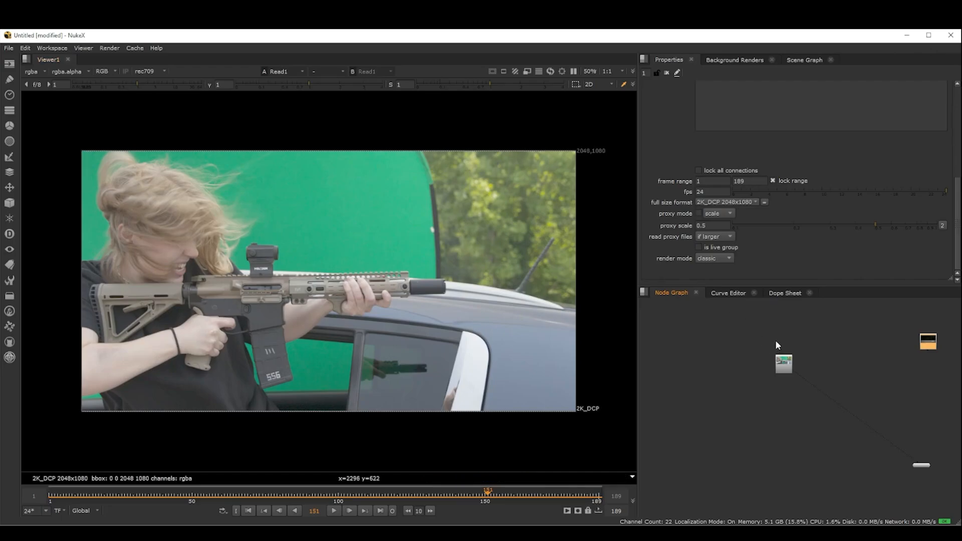
- Nudge the background clip node and shift the green-screen clip node slightly sideways to fine-tune their spacing in the node graph
scroll(775, 351, down, 2)
scroll(782, 391, up, 1)
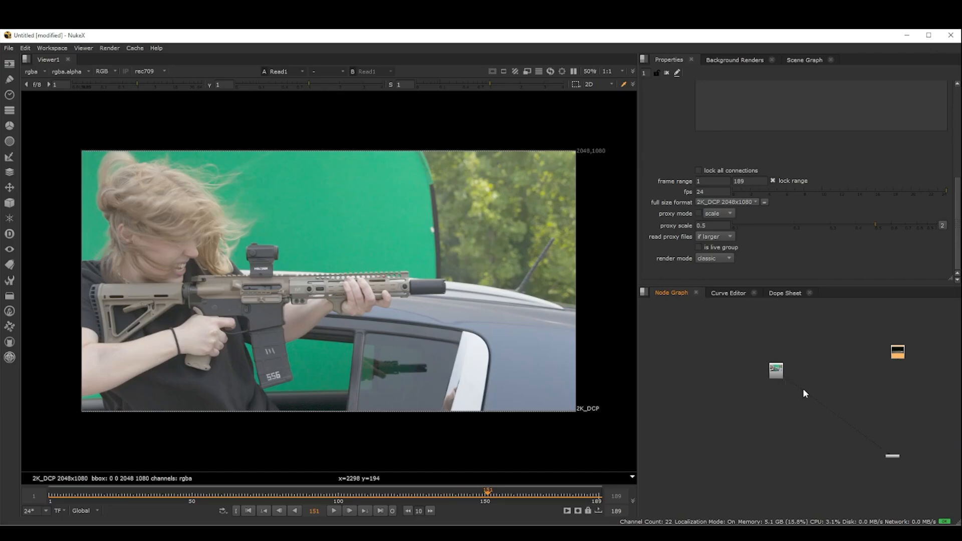
drag(890, 355, 879, 366)
scroll(777, 408, up, 3)
middle_drag(777, 403, 811, 385)
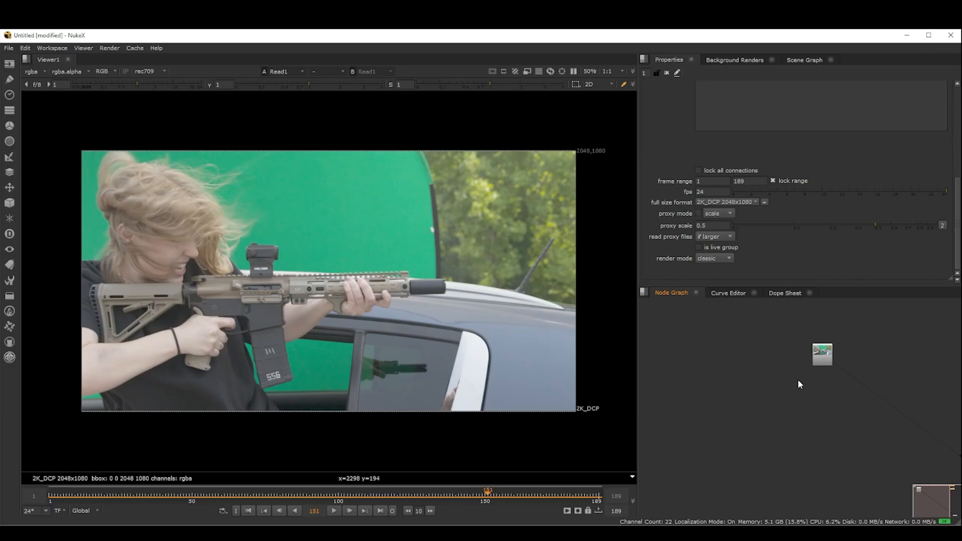
scroll(796, 374, down, 1)
drag(794, 348, 779, 348)
middle_drag(727, 390, 763, 382)
scroll(762, 382, down, 1)
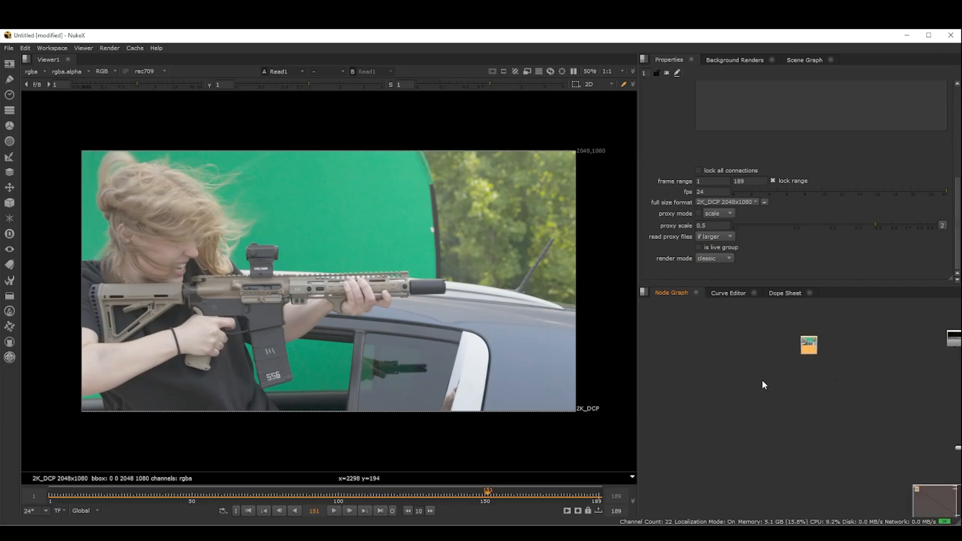
- Add a backdrop labelled CORE MATTE with font size 50 and a matching one beside it labelled EDGE MATTE
key(Tab)
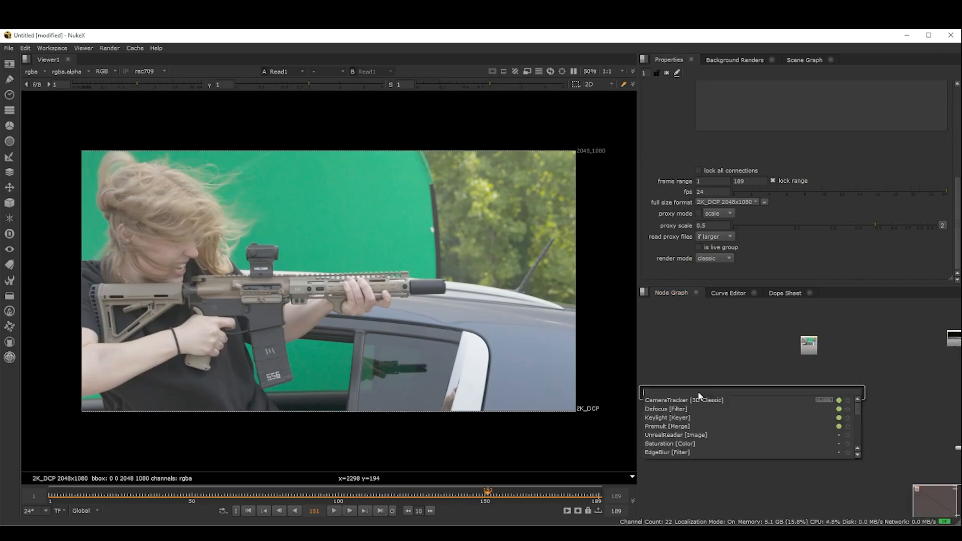
text(back)
key(Return)
text(50)
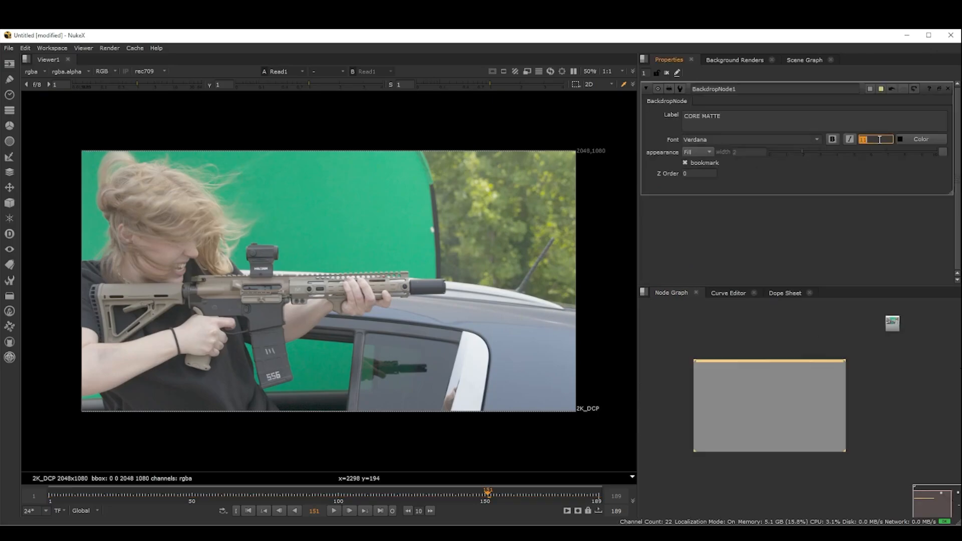
key(Return)
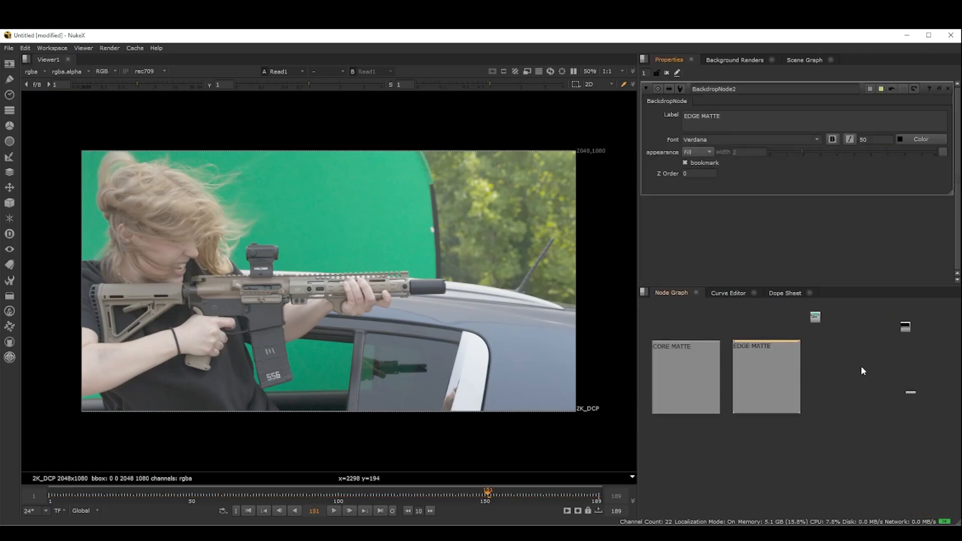
- Move the green-screen clip node up above the backdrops and place the Viewer node beneath it
drag(794, 332, 789, 281)
middle_drag(822, 339, 822, 348)
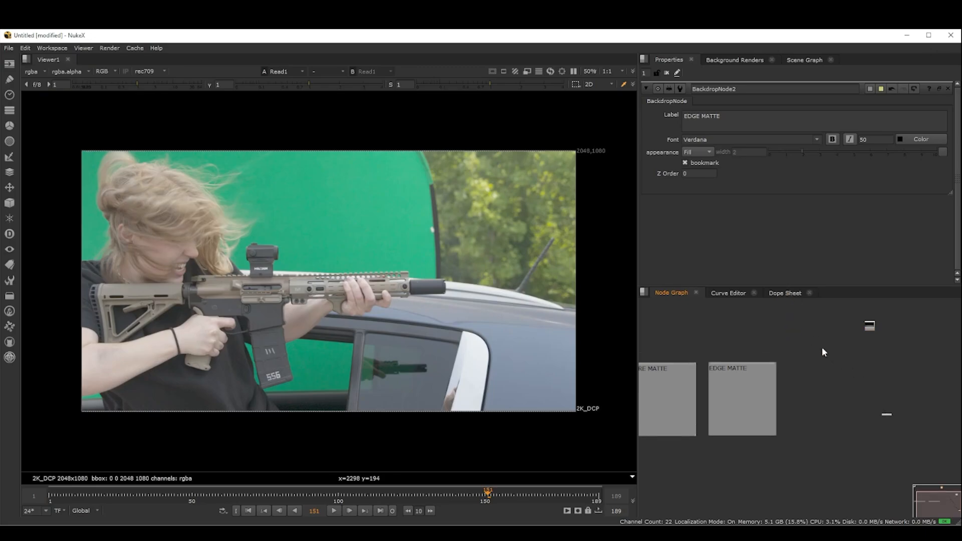
drag(885, 414, 786, 330)
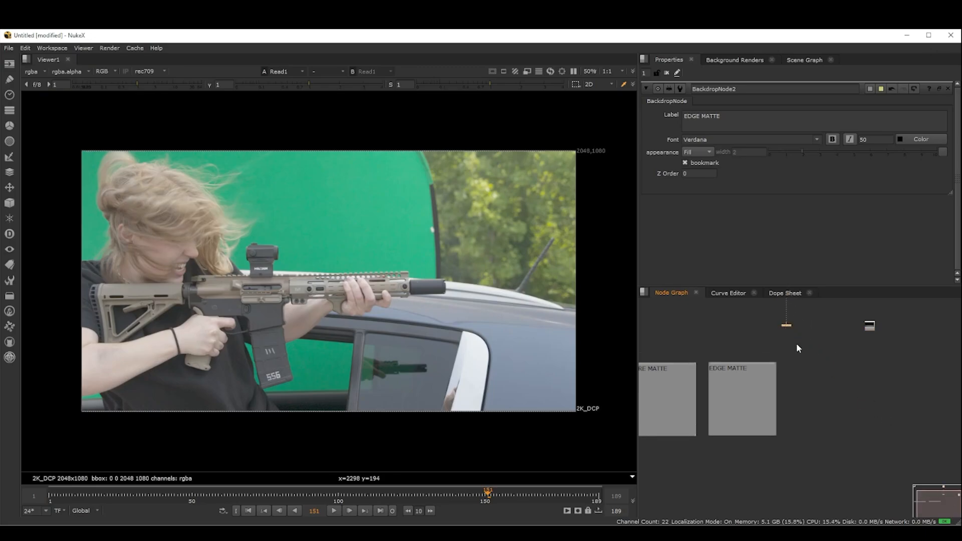
- Paste a copy of the EDGE MATTE backdrop beside the original and label it CORE DESPILL
key(ctrl+v)
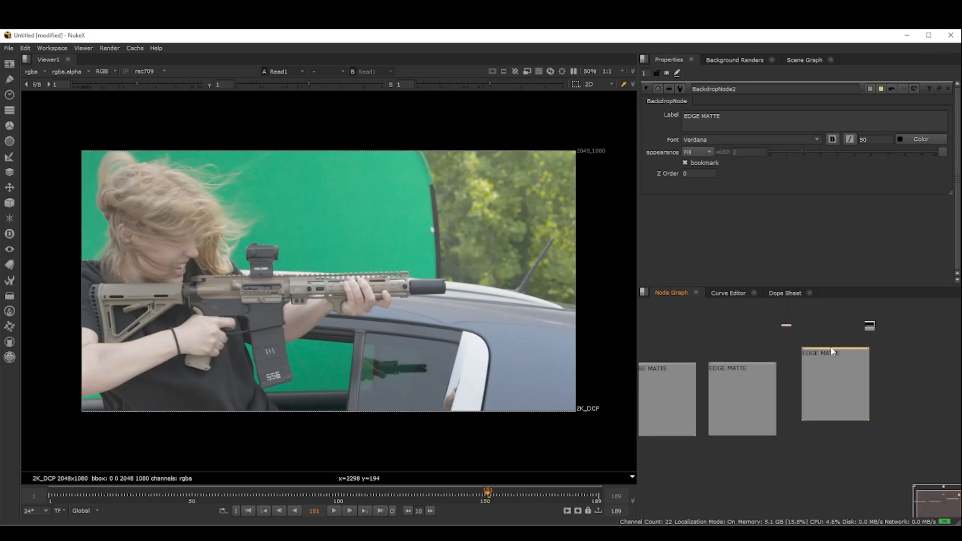
drag(829, 350, 821, 364)
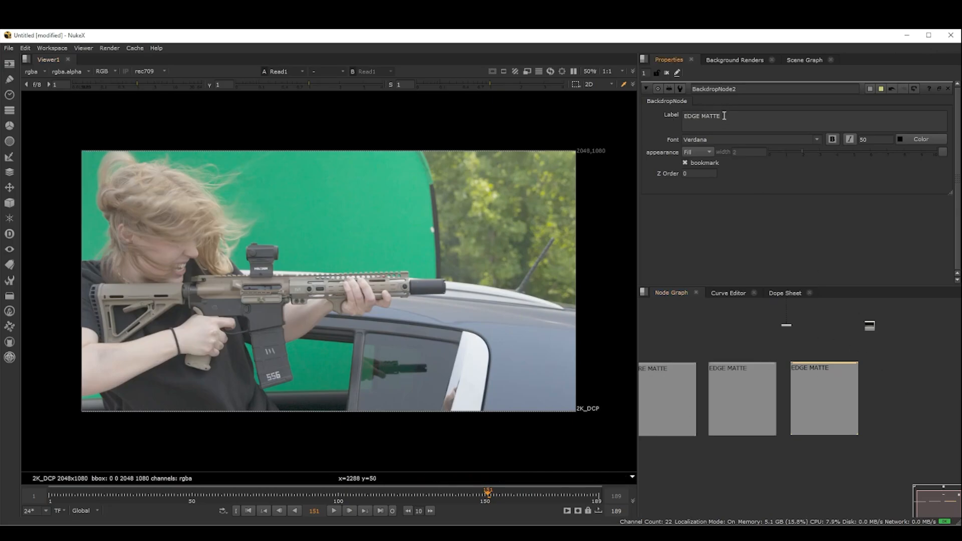
drag(723, 116, 681, 116)
text(CORE DESPILL)
click(862, 407)
- Place a copy of the CORE DESPILL backdrop at the end of the row and label it EDGE DESPILL
drag(770, 365, 883, 376)
double_click(690, 116)
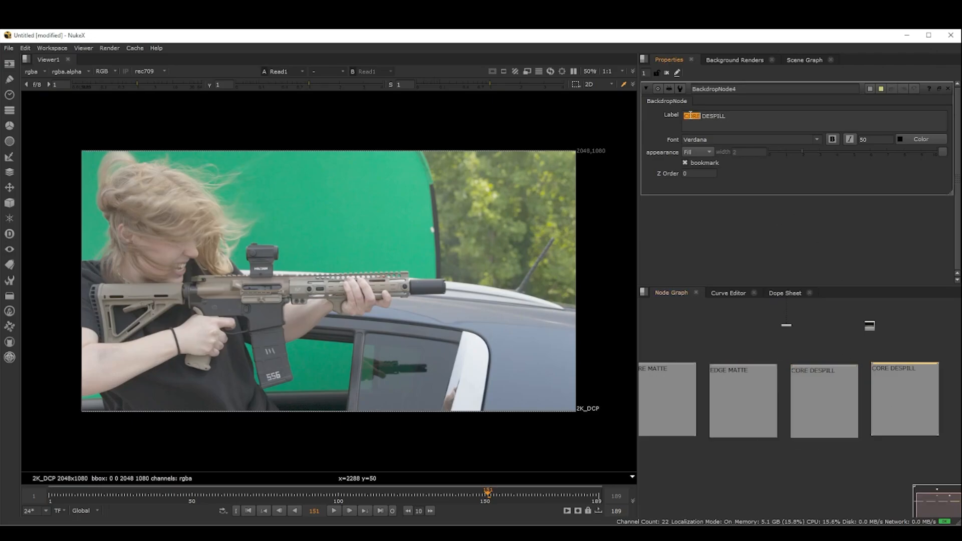
text(EDGE DESPILL)
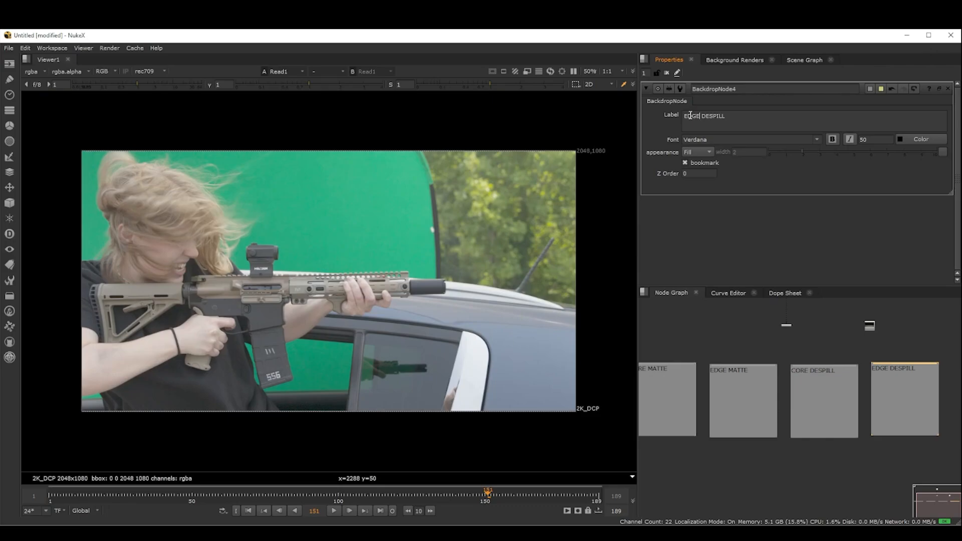
click(863, 384)
- Move the Viewer node to the side of the green-screen clip and line up the matte backdrops in the row
scroll(848, 359, down, 1)
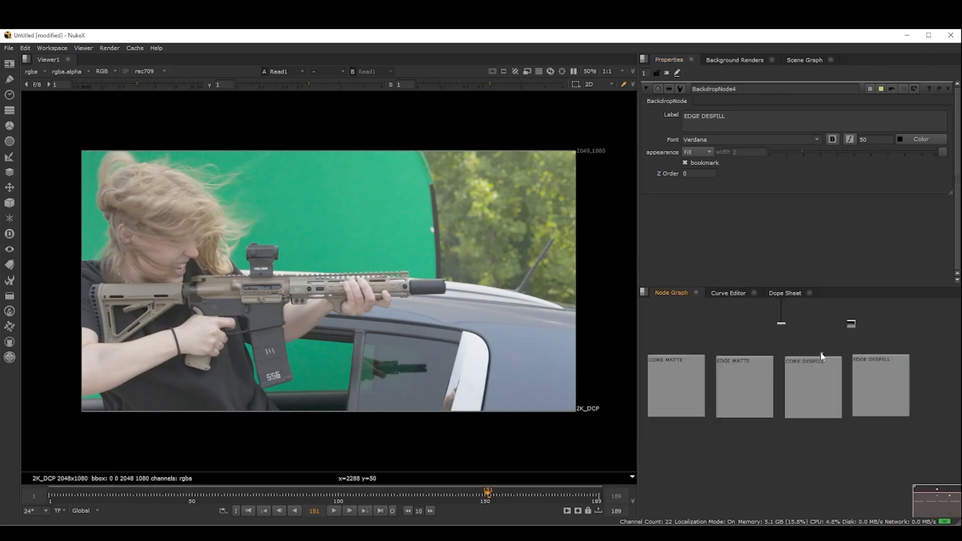
middle_drag(856, 327, 863, 359)
drag(789, 330, 853, 339)
scroll(850, 395, up, 2)
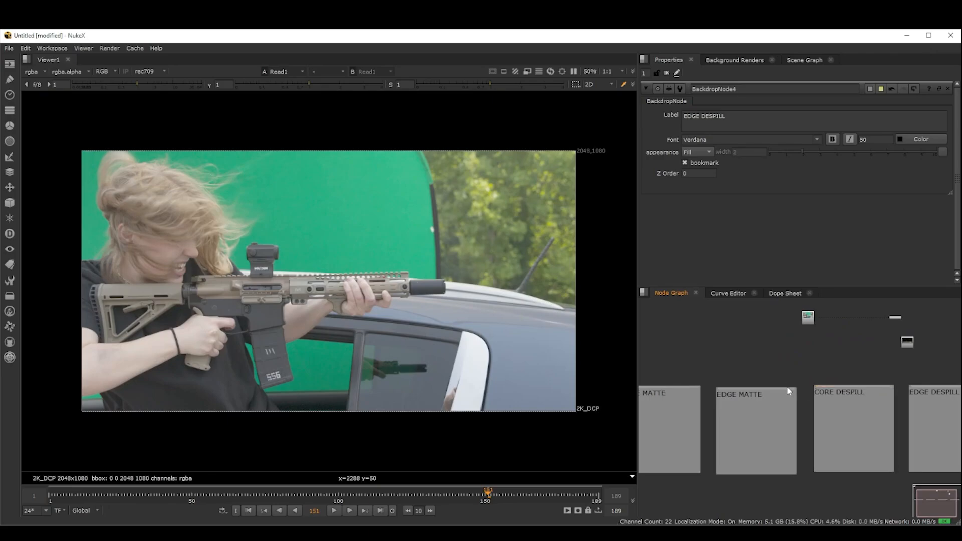
drag(787, 392, 784, 384)
drag(680, 390, 678, 389)
scroll(772, 384, down, 3)
middle_drag(775, 383, 825, 412)
scroll(833, 386, up, 2)
scroll(793, 390, down, 2)
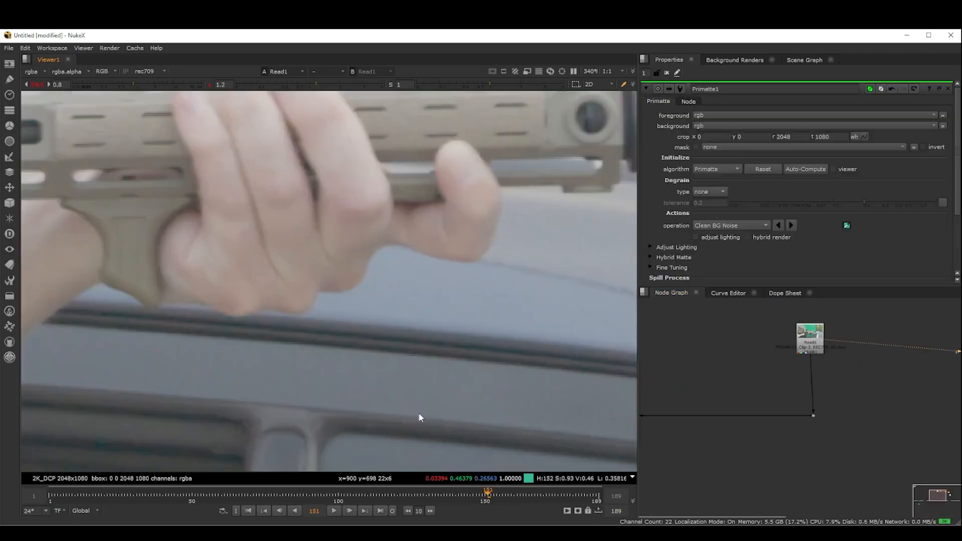
- Play the green-screen clip close up, stop it at frame 185, and examine the noise around the car, hair and green screen
middle_drag(419, 413, 414, 305)
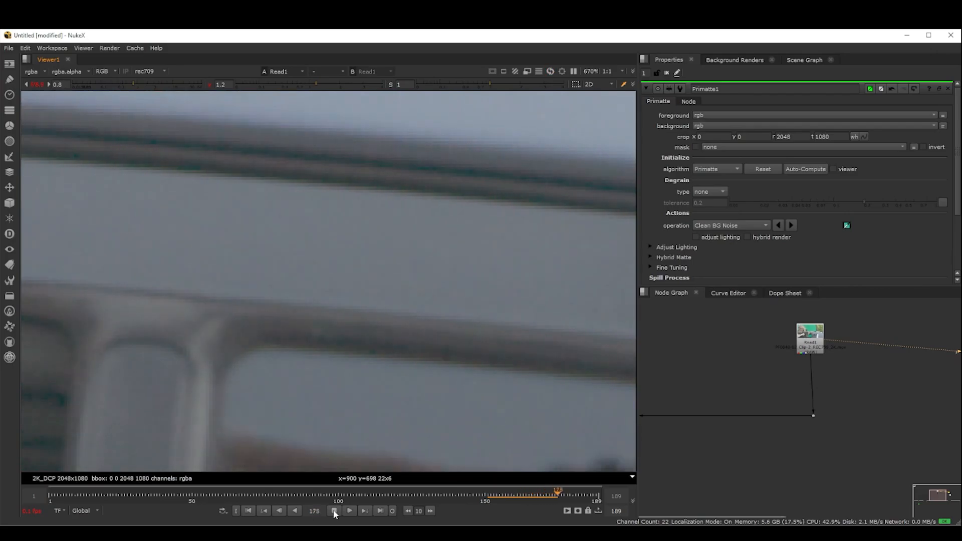
click(334, 514)
scroll(442, 424, down, 5)
scroll(444, 389, down, 3)
middle_drag(427, 243, 386, 303)
scroll(386, 303, down, 1)
middle_drag(300, 147, 417, 306)
scroll(330, 257, down, 2)
scroll(374, 284, up, 4)
scroll(374, 284, up, 1)
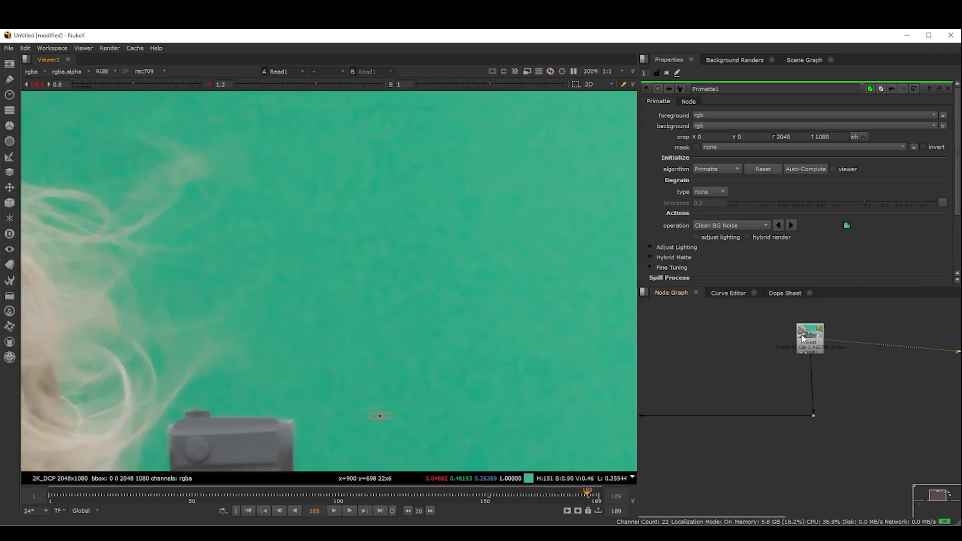
- Add a Denoise node to the green-screen clip and position it between the clip and the dot below
drag(817, 338, 821, 336)
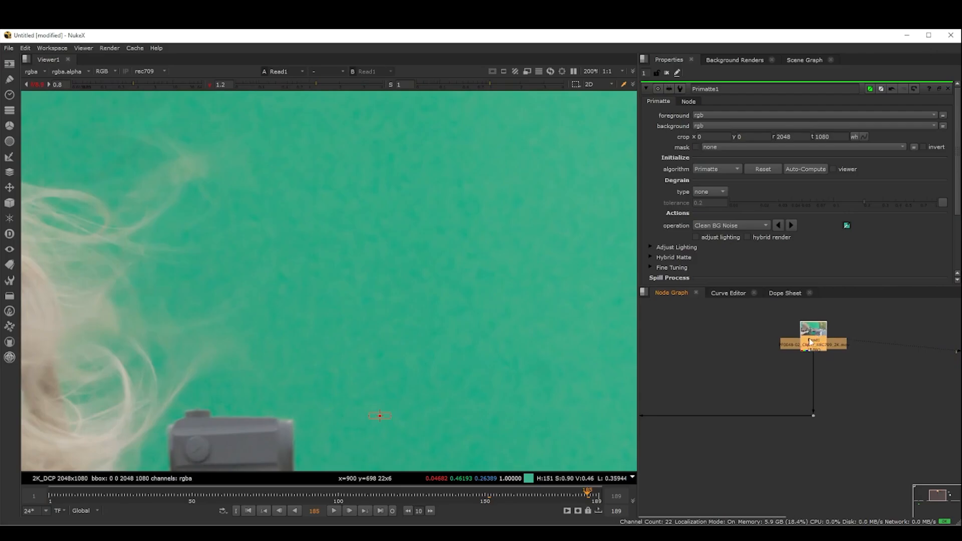
key(Tab)
text(DENOI)
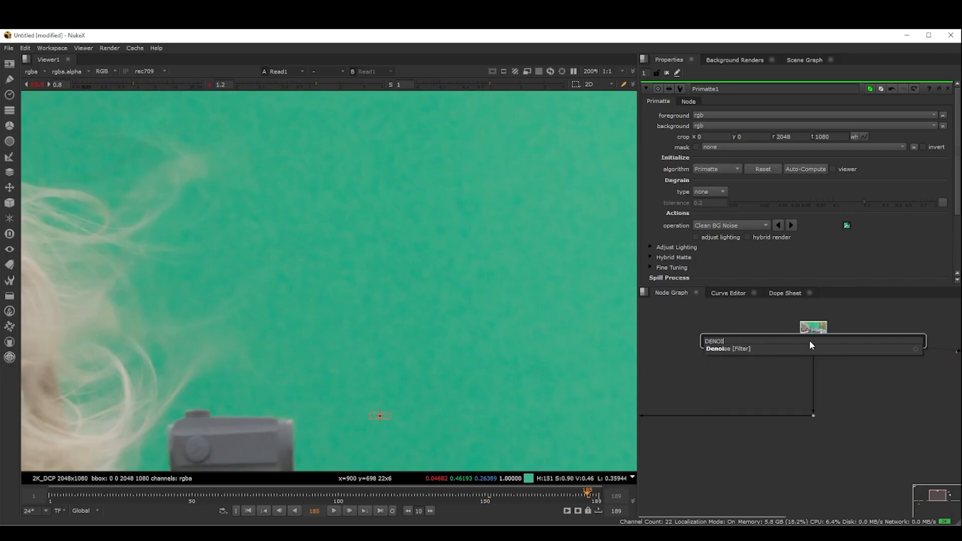
key(Escape)
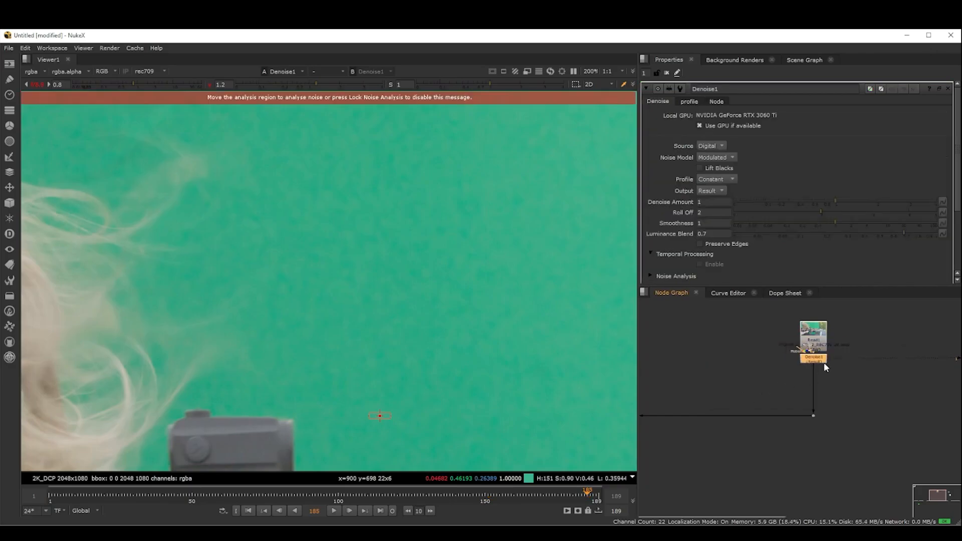
drag(817, 362, 817, 382)
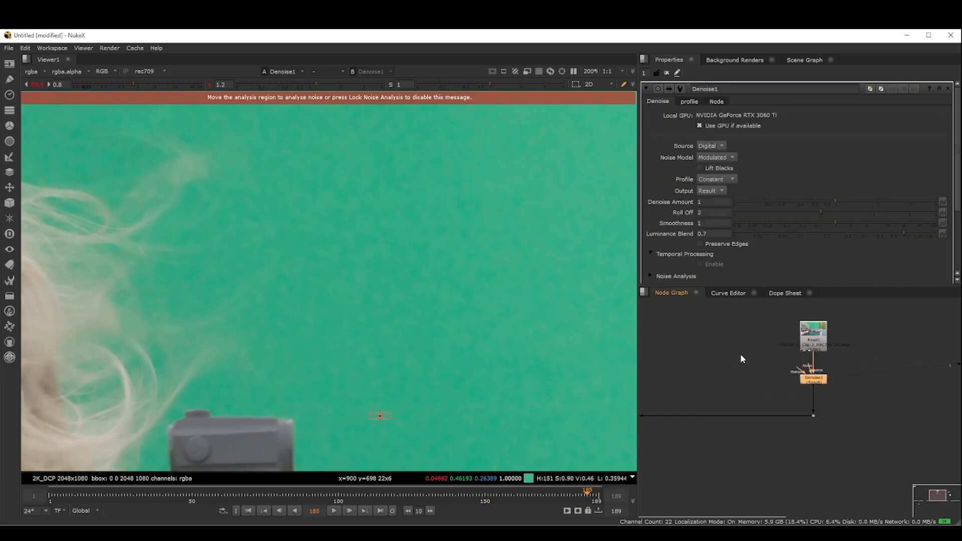
click(719, 363)
key(Tab)
text(RED)
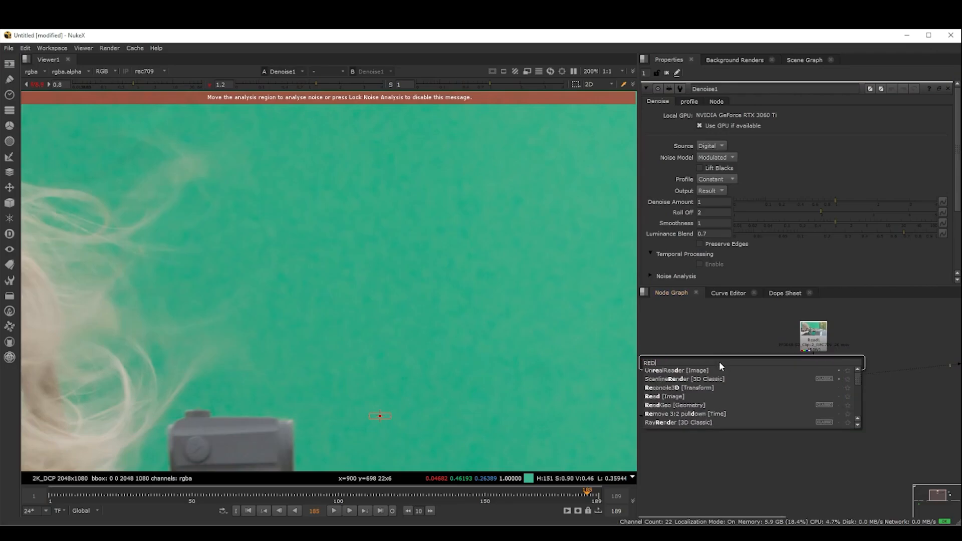
key(Escape)
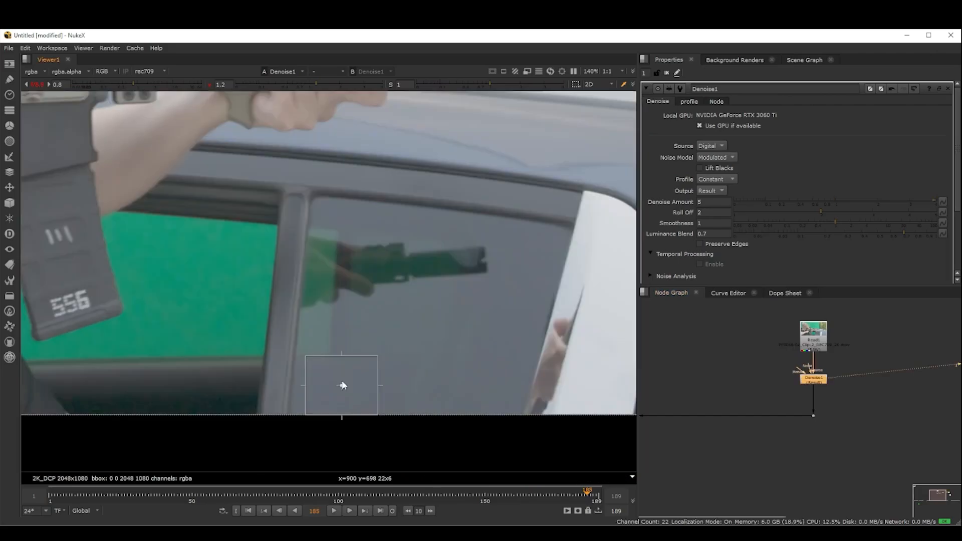
- Compare the noise in the car window, door frame and green screen close up with the Denoise node enabled and disabled
scroll(345, 387, up, 2)
scroll(351, 387, down, 1)
middle_drag(361, 362, 402, 357)
scroll(402, 357, up, 2)
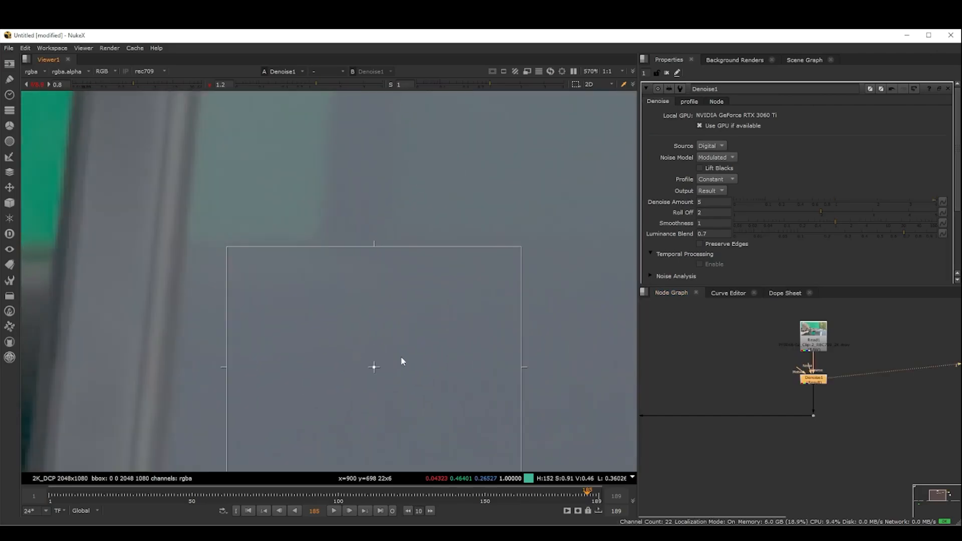
middle_drag(310, 358, 492, 315)
scroll(486, 315, down, 3)
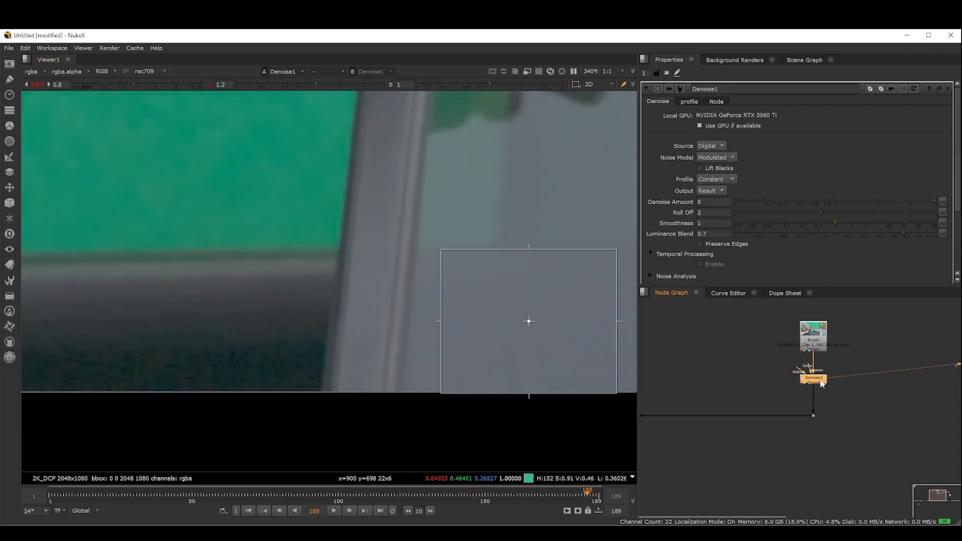
scroll(249, 307, up, 3)
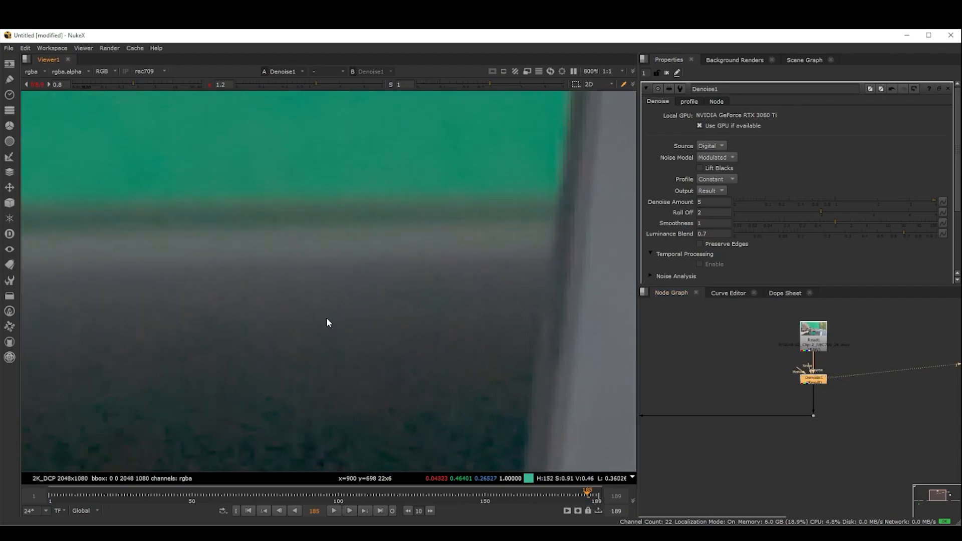
scroll(345, 367, down, 4)
middle_drag(373, 227, 389, 314)
scroll(389, 313, up, 3)
scroll(390, 313, down, 2)
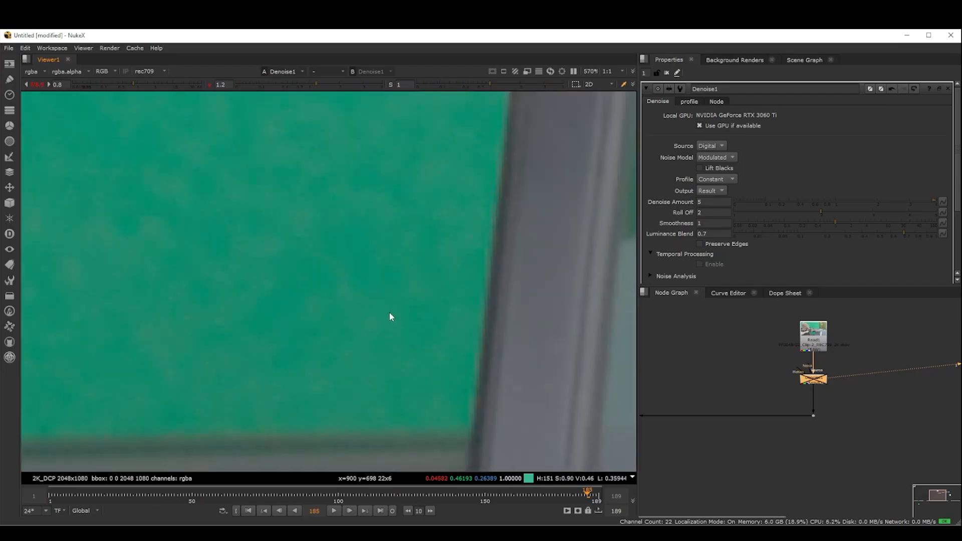
scroll(467, 268, down, 1)
middle_drag(529, 165, 387, 247)
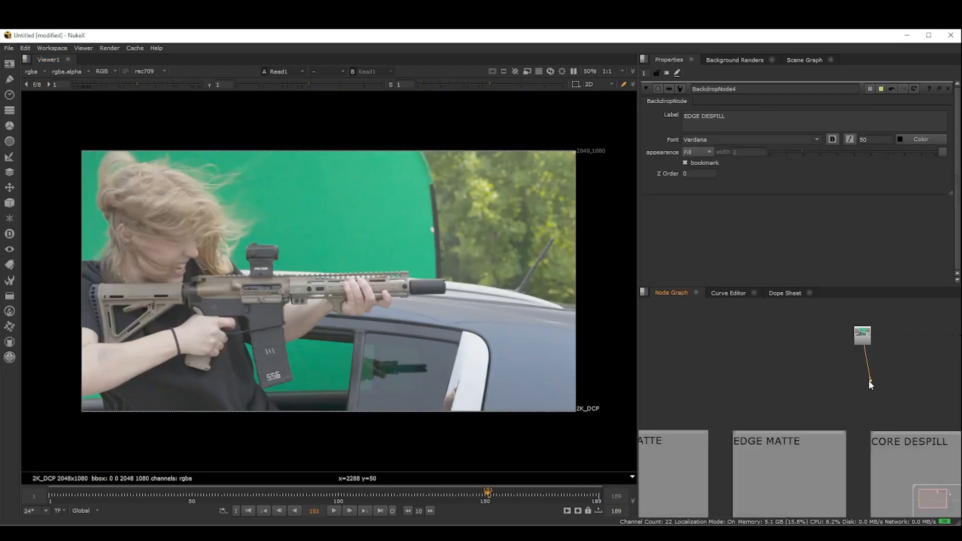
- Route the green-screen clip through dots to above the CORE MATTE backdrop and add a Primatte node inside that backdrop
scroll(845, 383, down, 2)
middle_drag(845, 383, 876, 382)
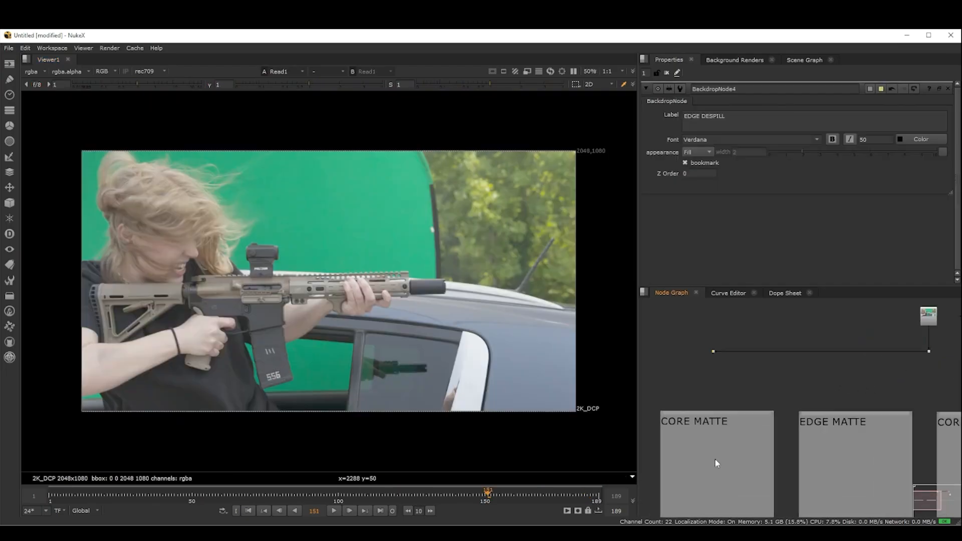
scroll(715, 459, up, 2)
key(Tab)
text(PRIMA)
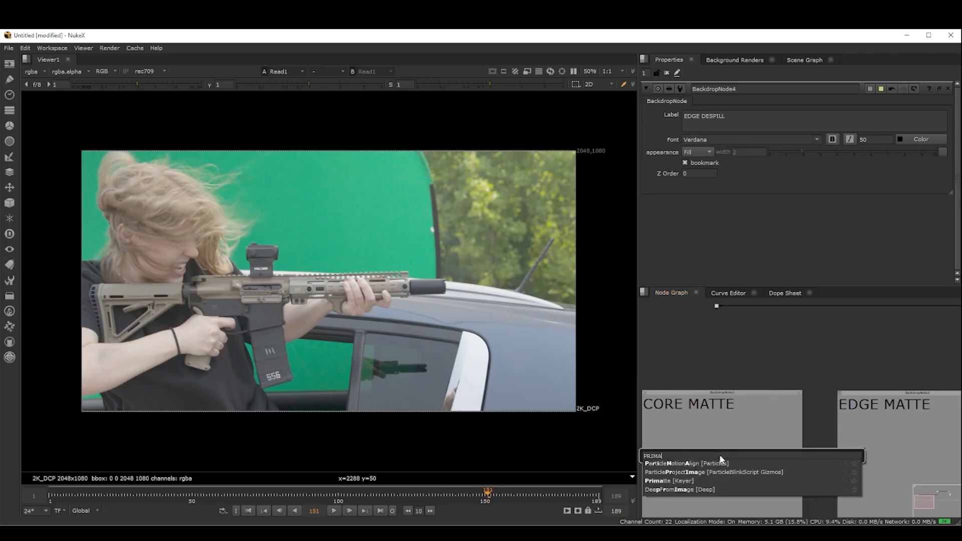
key(Down)
key(Down)
key(Down)
key(Return)
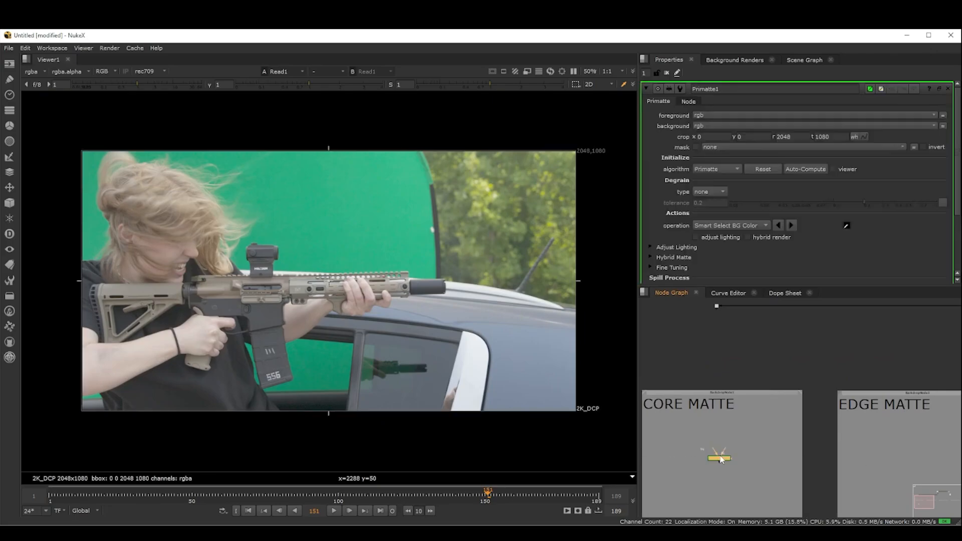
- Connect the Primatte node's foreground input to the dot above CORE MATTE and show the node's output in the Viewer
scroll(722, 459, up, 2)
middle_drag(721, 459, 762, 478)
scroll(744, 473, down, 2)
scroll(758, 472, up, 3)
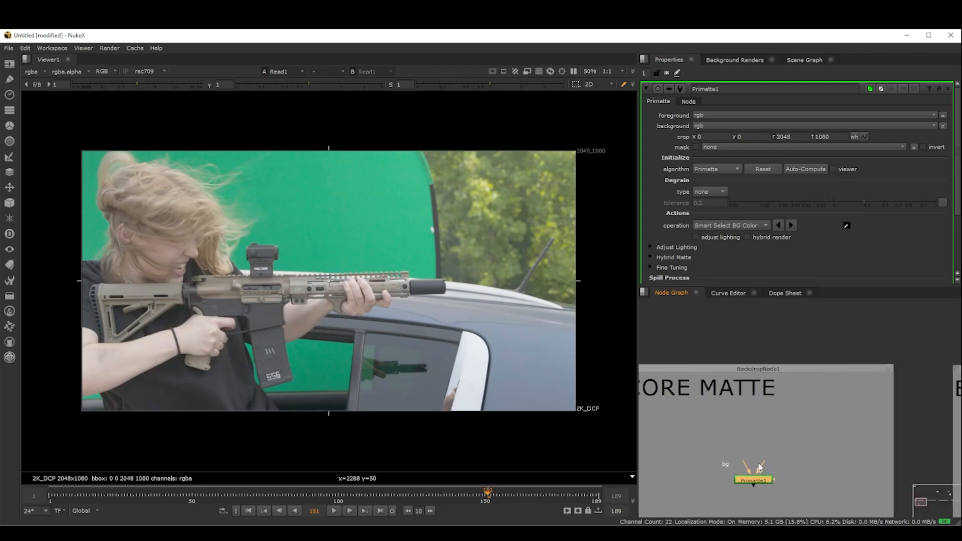
scroll(759, 464, down, 1)
drag(759, 465, 749, 318)
scroll(748, 312, down, 3)
scroll(752, 429, up, 3)
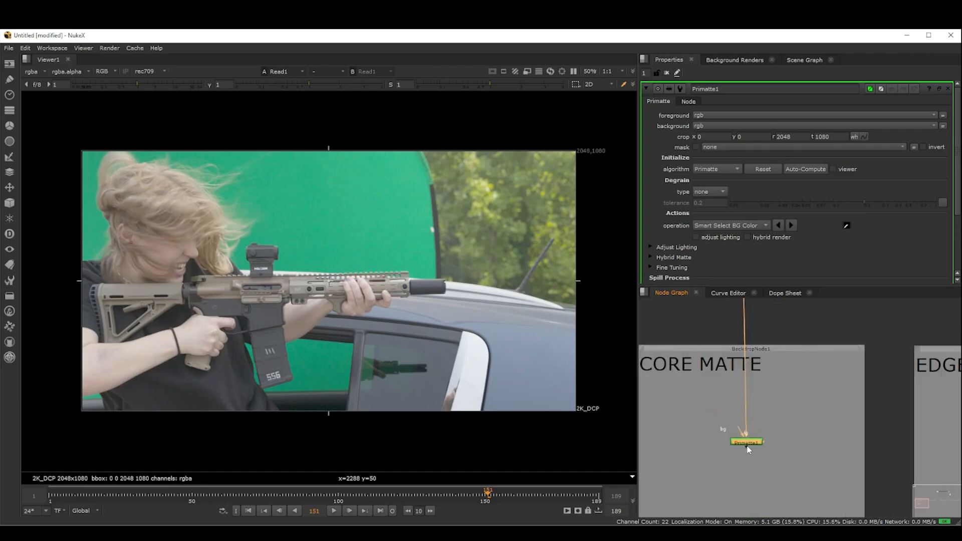
drag(748, 448, 744, 439)
key(1)
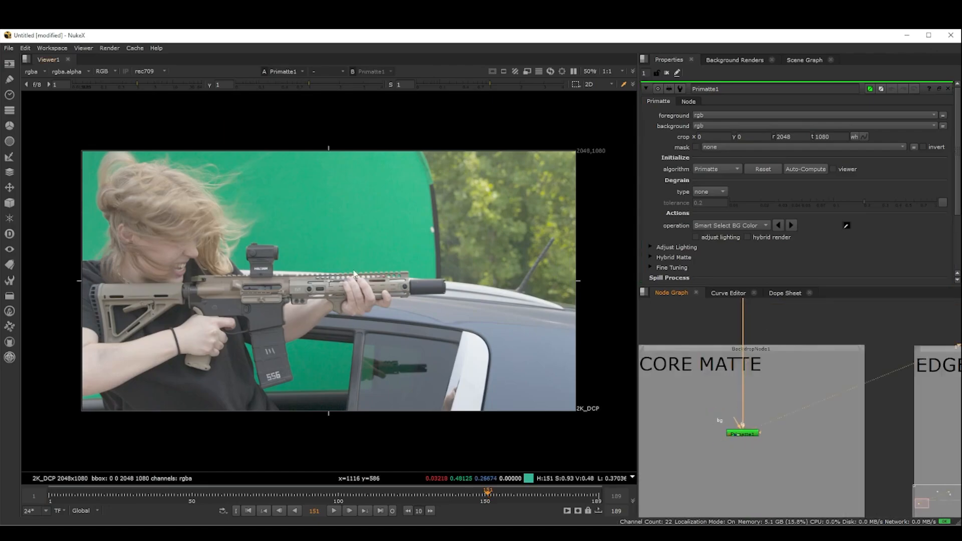
click(737, 436)
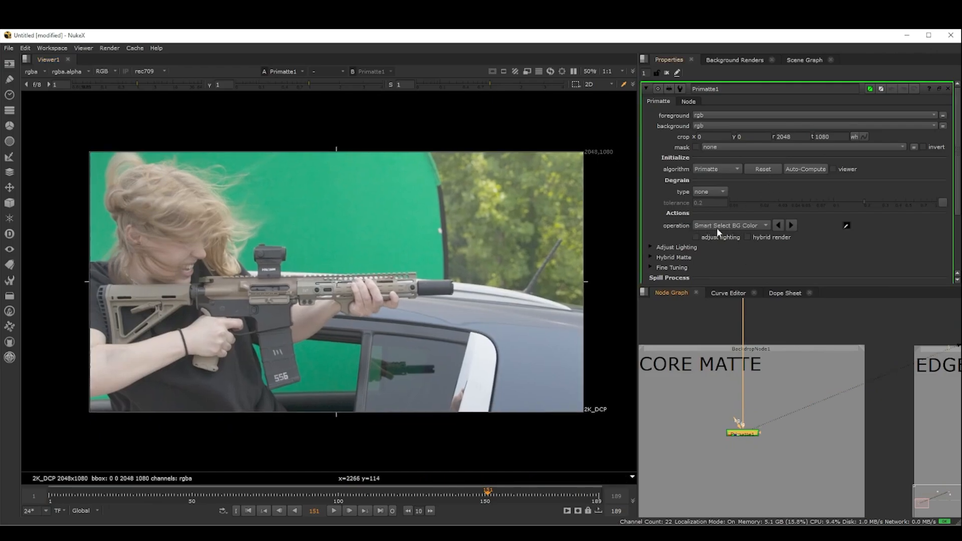
- Sample the green screen beside the woman's head with Primatte's Smart Select BG Color and display the alpha channel
click(847, 226)
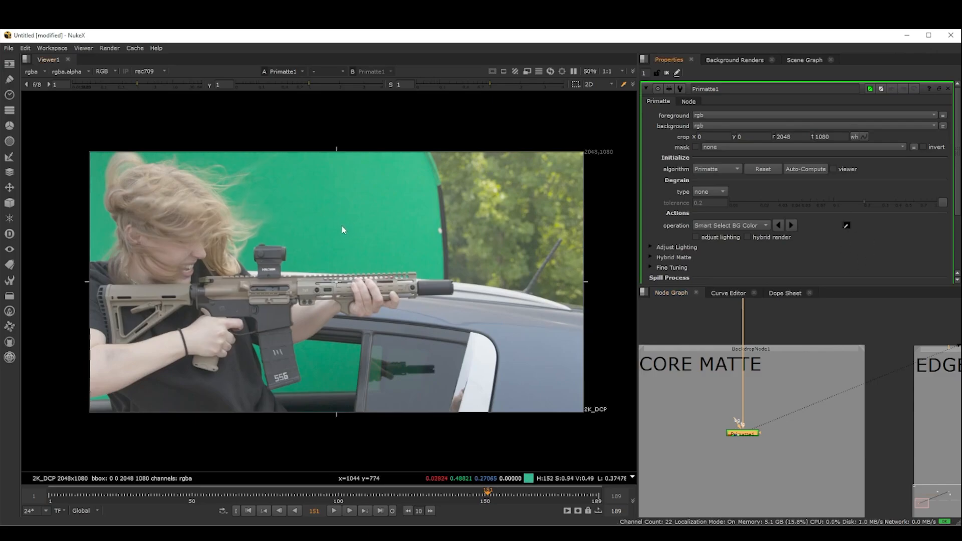
ctrl+shift+drag(326, 213, 354, 236)
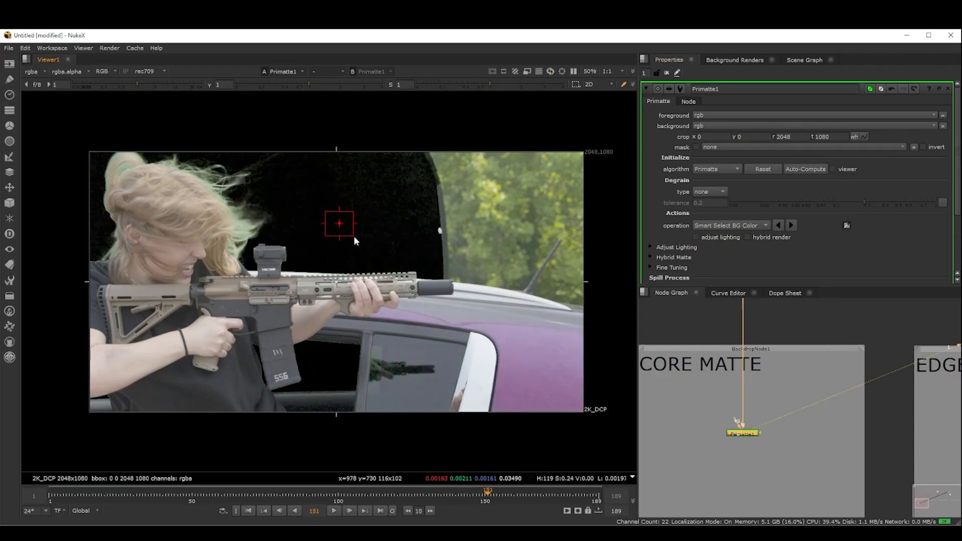
middle_drag(259, 235, 301, 249)
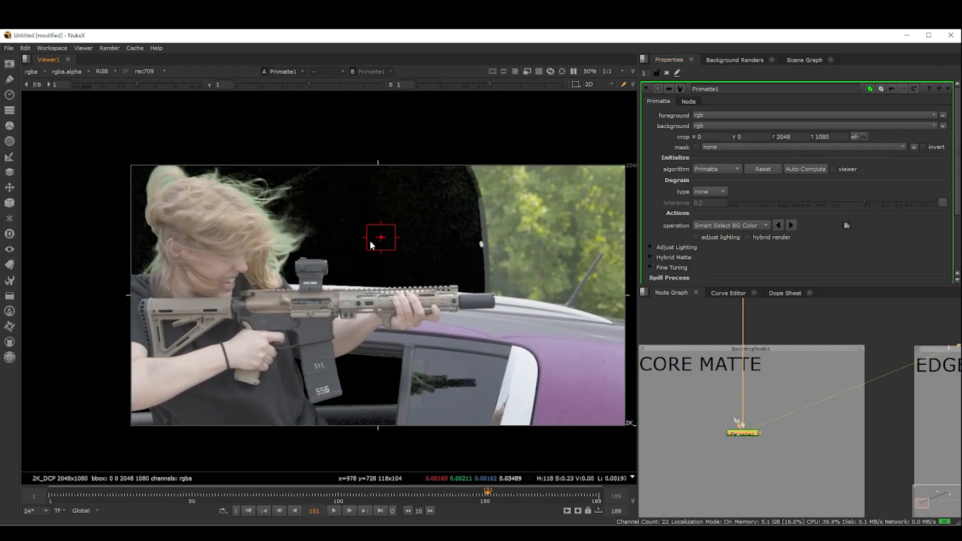
key(a)
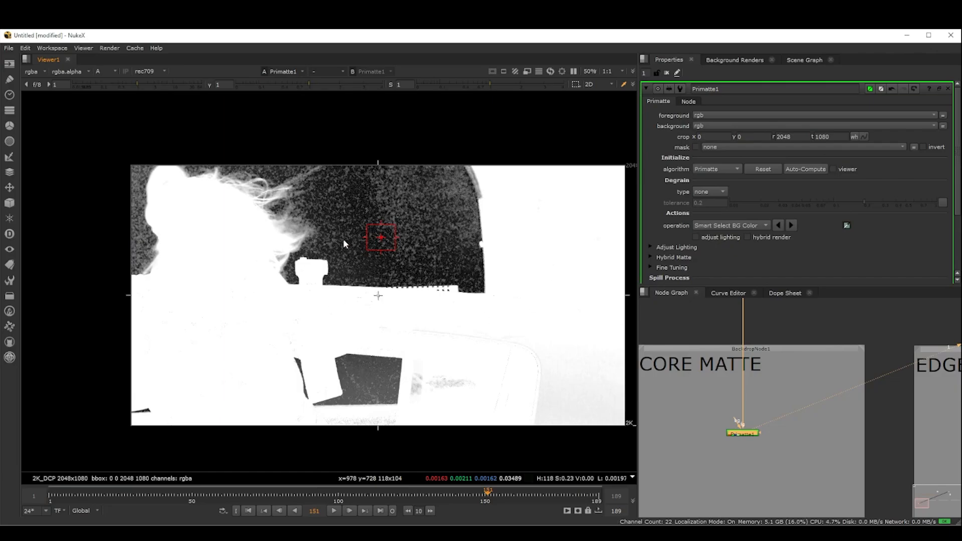
- Resample the background colour in the car window and across a large area of the green screen above the rifle
scroll(357, 197, up, 2)
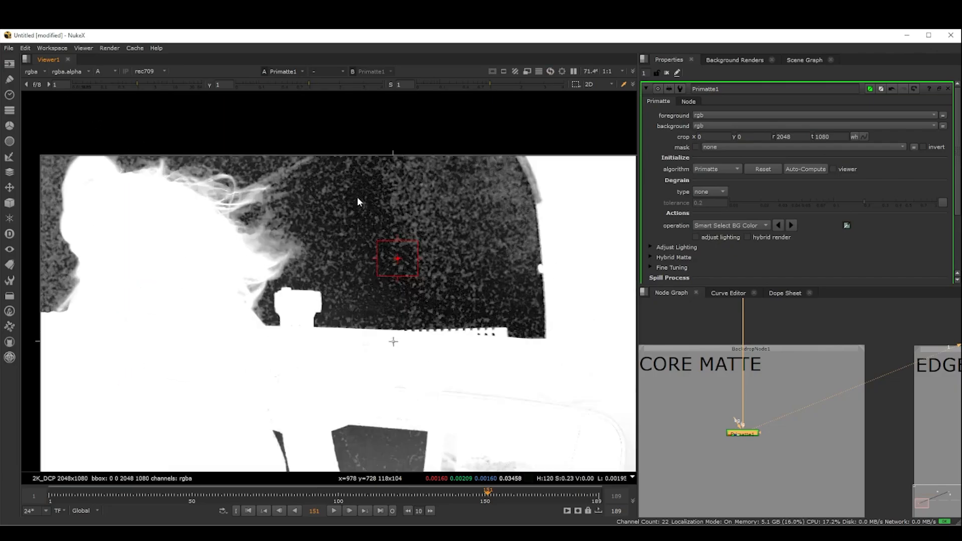
middle_drag(357, 197, 390, 230)
scroll(508, 283, down, 2)
middle_drag(444, 417, 436, 387)
scroll(436, 387, up, 2)
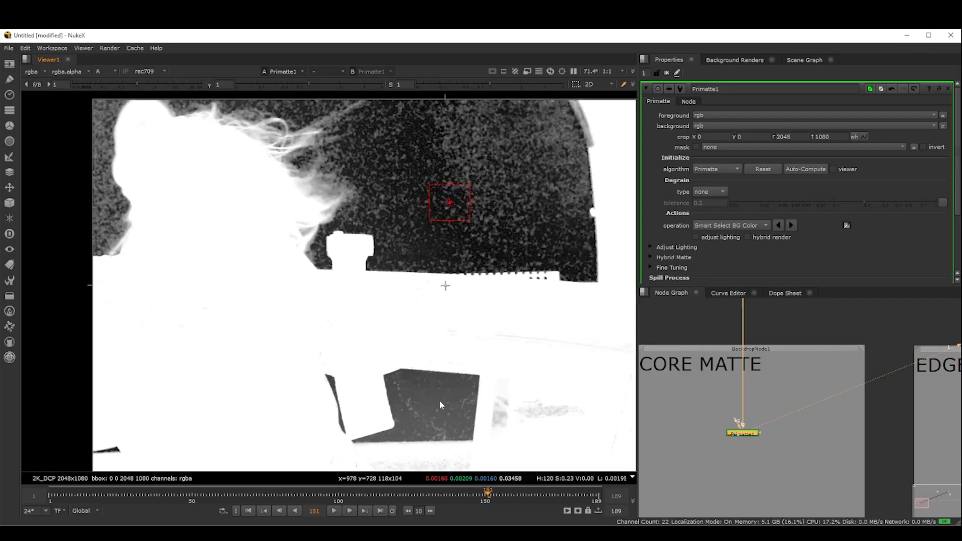
ctrl+shift+drag(425, 391, 433, 407)
ctrl+shift+drag(413, 149, 568, 249)
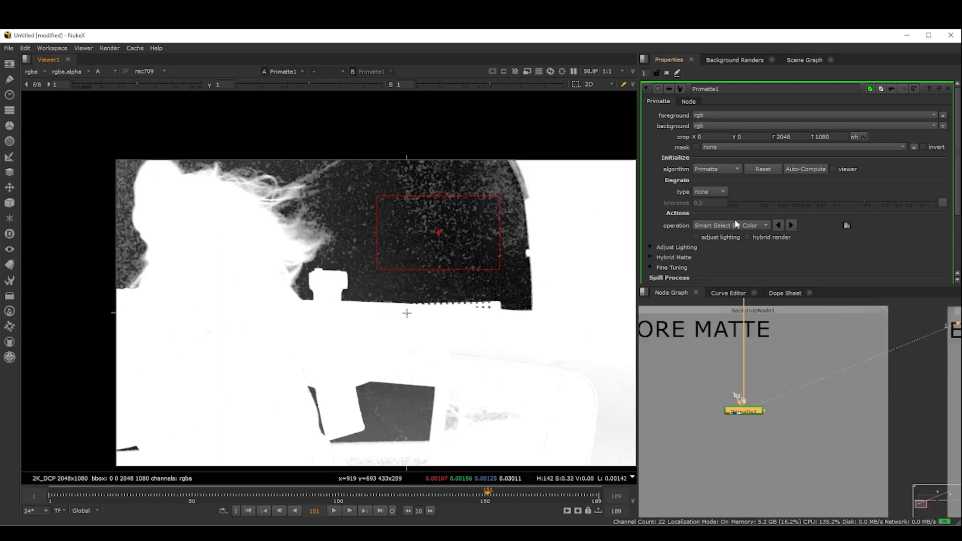
- Set the operation to Clean BG Noise and sample the grey noise on the green screen, including patches behind the head at frame 185
click(749, 226)
click(740, 235)
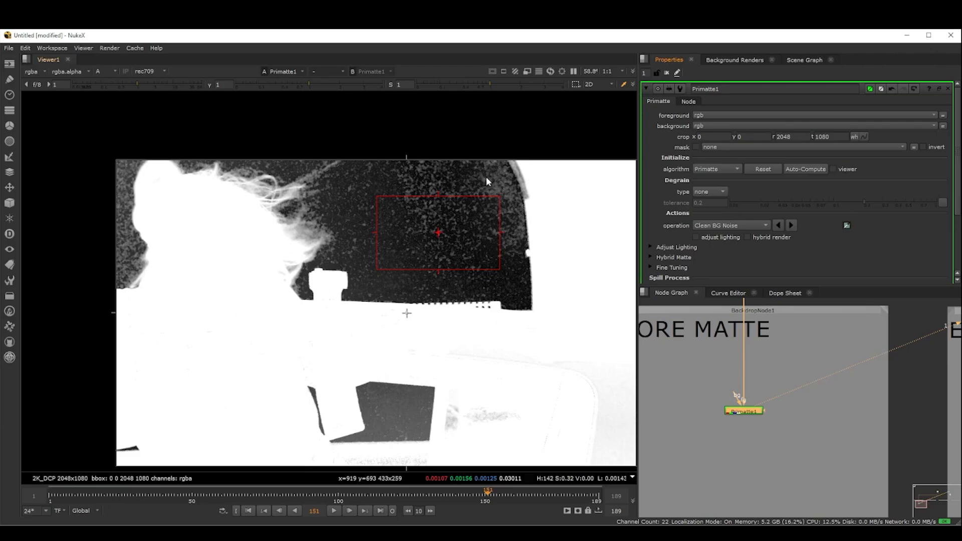
ctrl+click(501, 191)
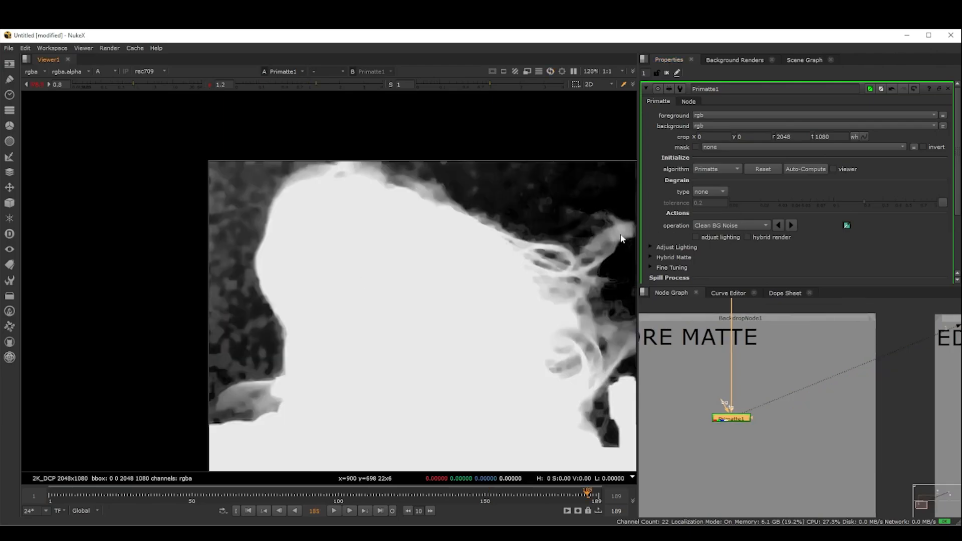
ctrl+shift+drag(220, 192, 237, 211)
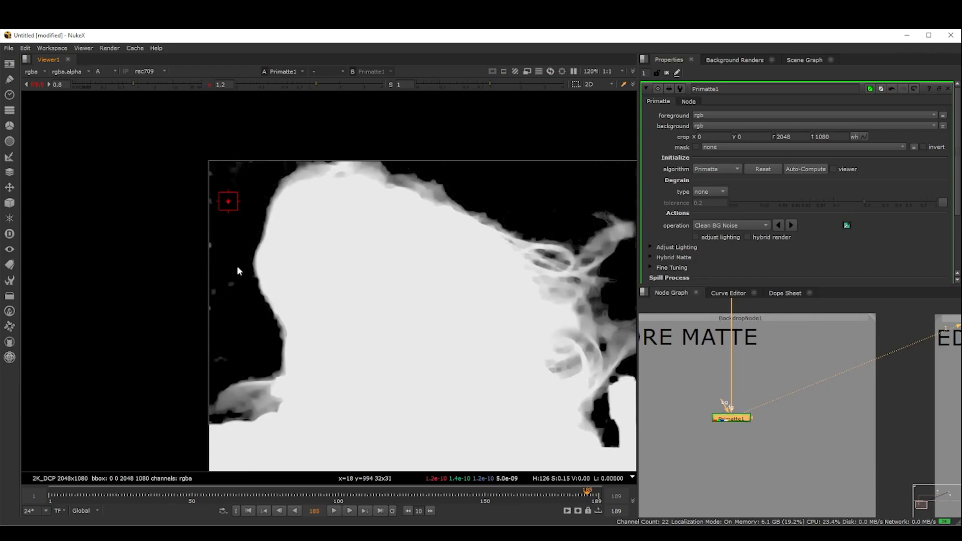
ctrl+shift+drag(220, 273, 234, 297)
ctrl+shift+drag(228, 162, 240, 182)
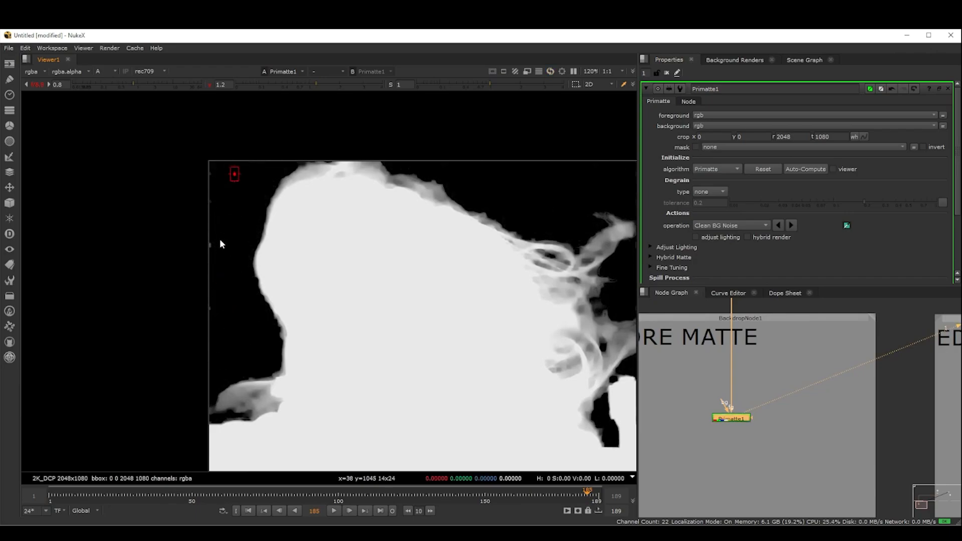
ctrl+shift+drag(208, 234, 221, 253)
ctrl+shift+drag(201, 298, 218, 312)
- Clean the remaining background noise inside the car window opening by sampling several small patches of it
scroll(468, 338, down, 3)
middle_drag(468, 337, 248, 275)
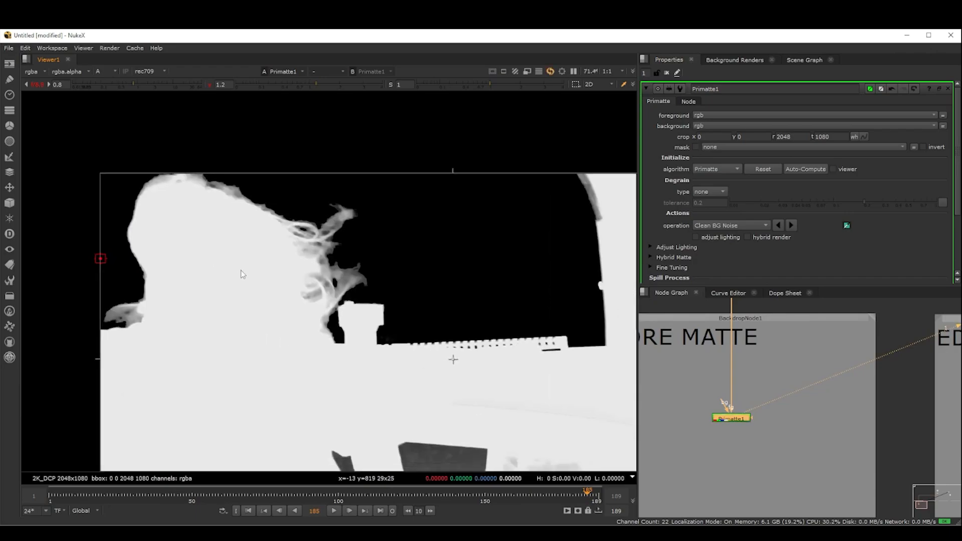
scroll(241, 268, down, 4)
scroll(344, 373, up, 7)
ctrl+shift+drag(302, 361, 323, 374)
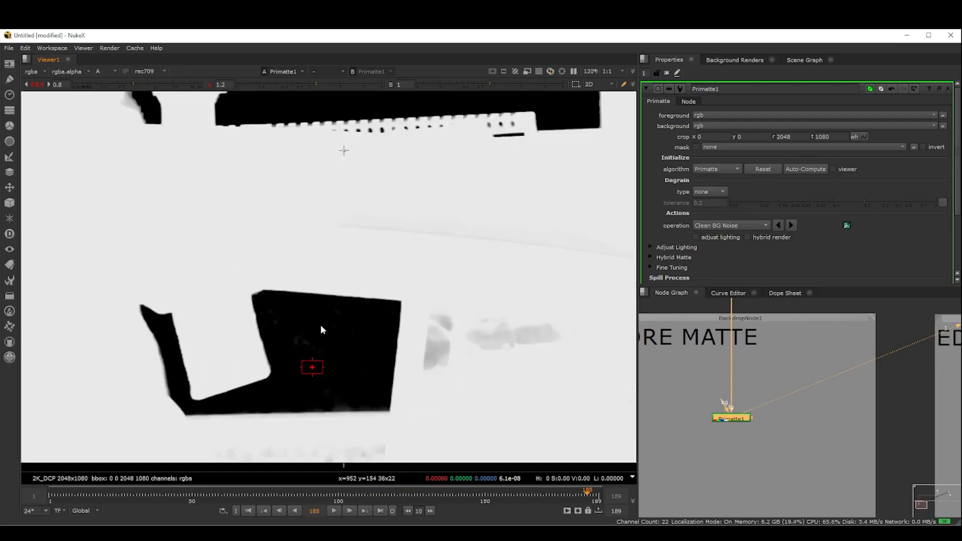
ctrl+shift+drag(311, 325, 320, 331)
mouse_move(320, 385)
ctrl+shift+mouse_down()
mouse_move(338, 400)
mouse_move(372, 391)
ctrl+shift+mouse_up()
scroll(384, 308, down, 2)
scroll(467, 269, down, 2)
mouse_move(402, 138)
middle_down()
mouse_move(460, 236)
mouse_move(416, 275)
mouse_move(373, 278)
middle_up()
scroll(415, 274, down, 1)
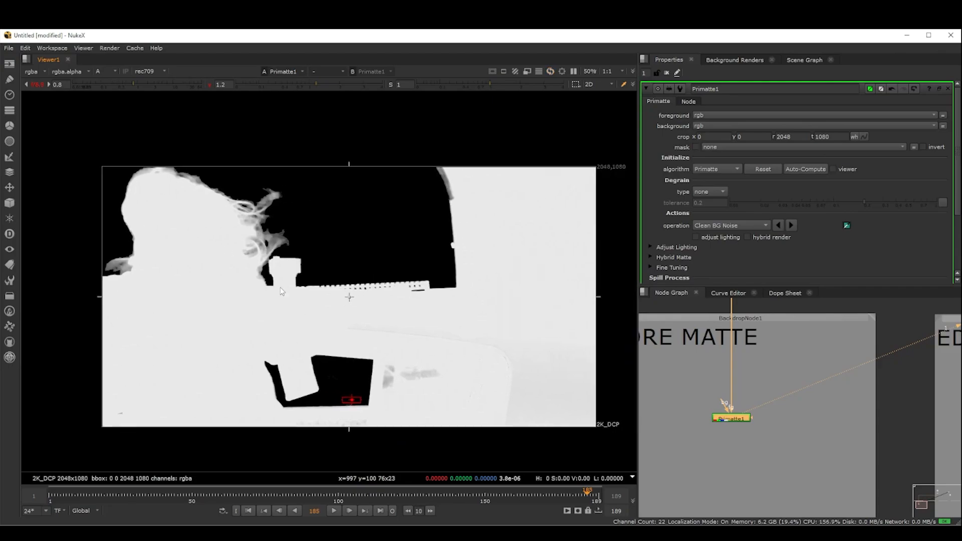
- Switch the operation to Clean FG Noise and examine the grey areas on the car in both the alpha and the colour image
click(740, 222)
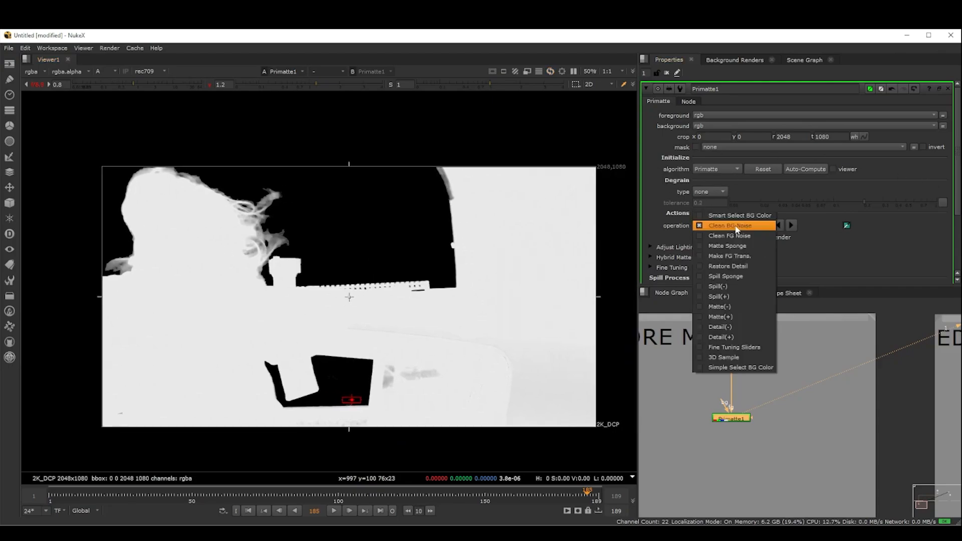
click(722, 236)
scroll(318, 381, up, 5)
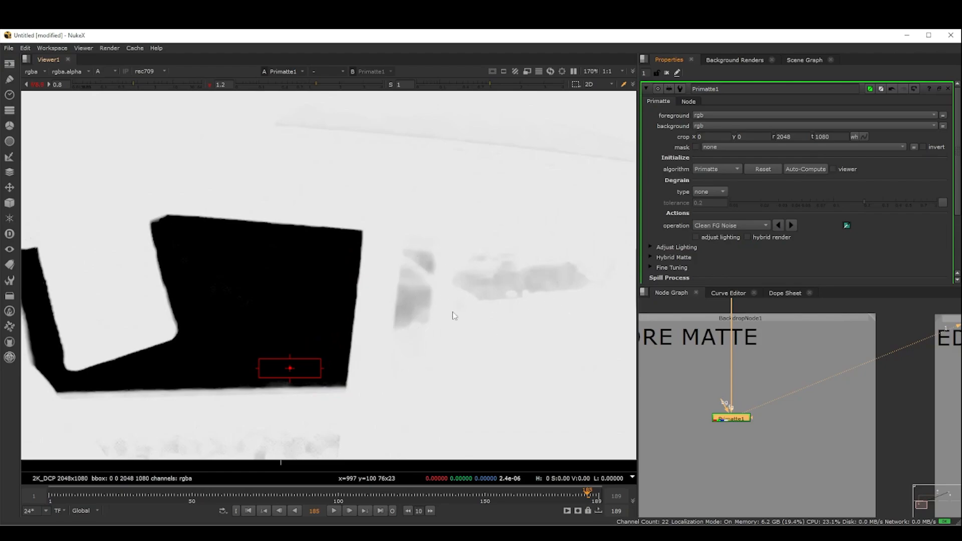
scroll(434, 287, down, 2)
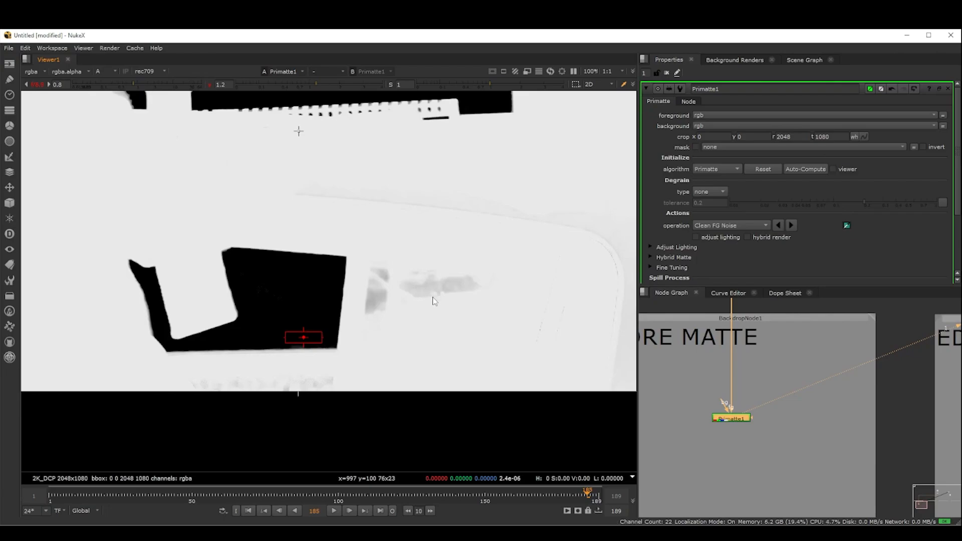
scroll(435, 323, down, 1)
scroll(504, 277, up, 2)
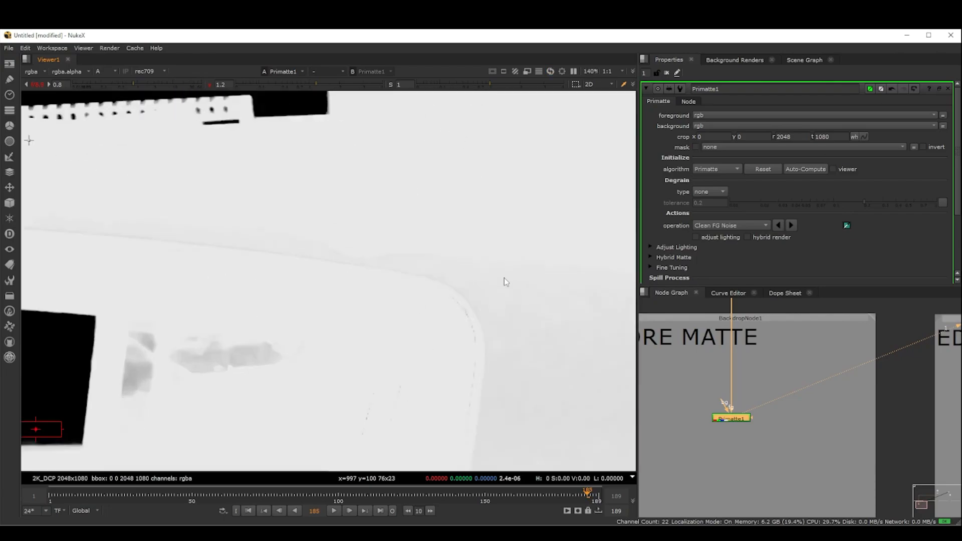
middle_drag(287, 333, 341, 345)
scroll(412, 308, down, 2)
middle_drag(413, 308, 374, 276)
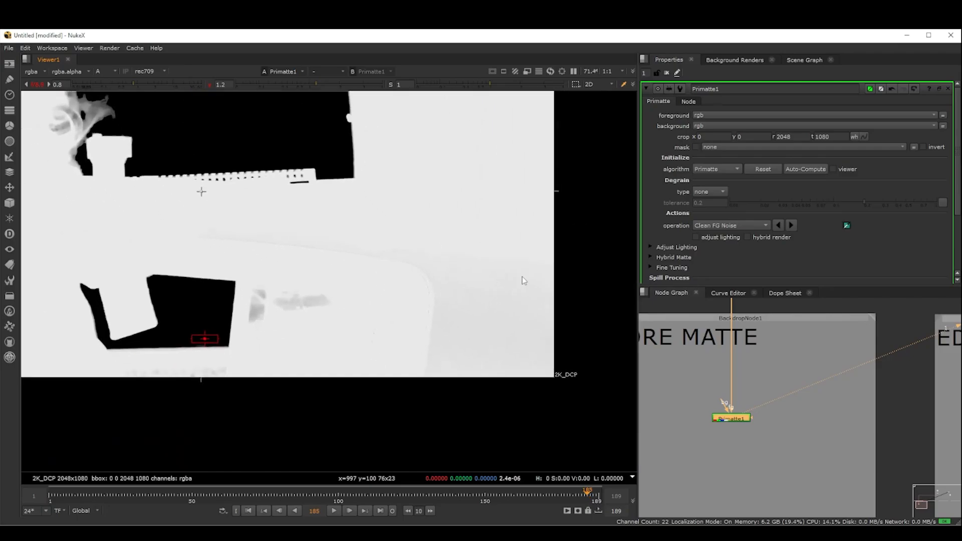
scroll(497, 287, down, 2)
scroll(452, 305, up, 2)
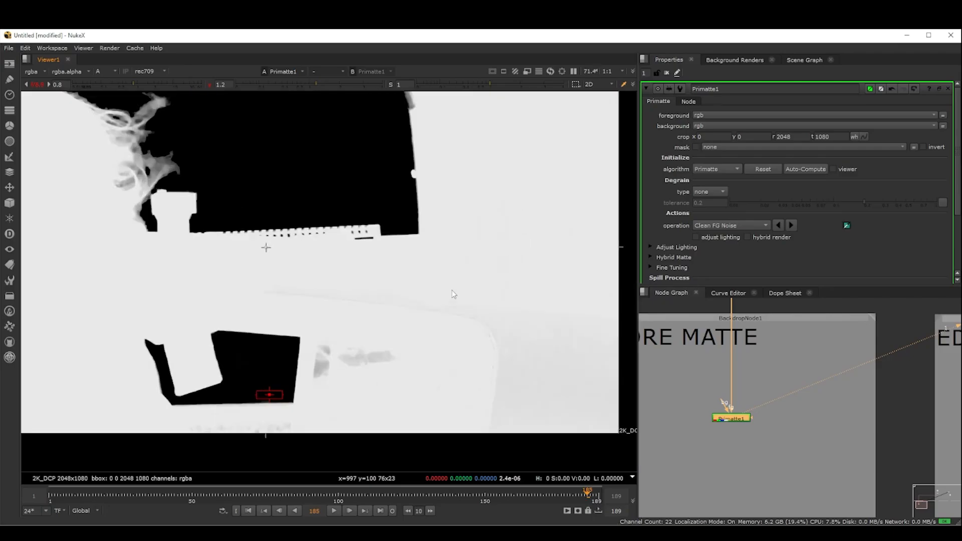
key(a)
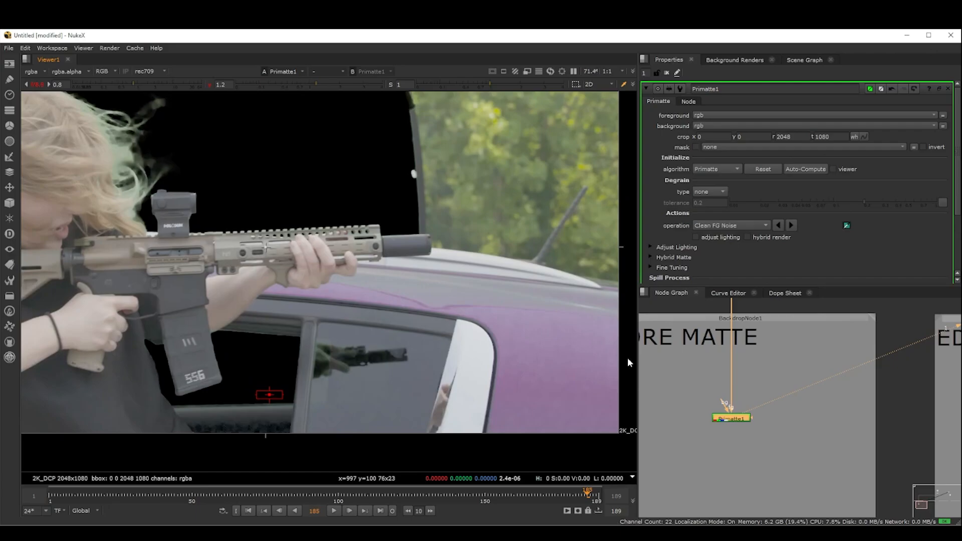
key(a)
scroll(486, 307, up, 2)
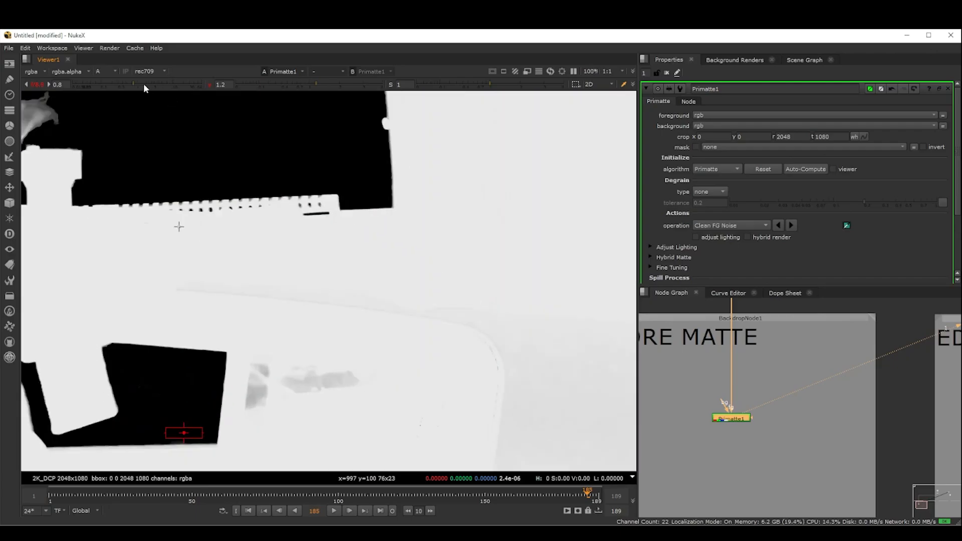
- Reset the Viewer gamma to 1 and lower the Viewer gain to 0.54 to expose holes in the car's matte
click(209, 85)
click(37, 85)
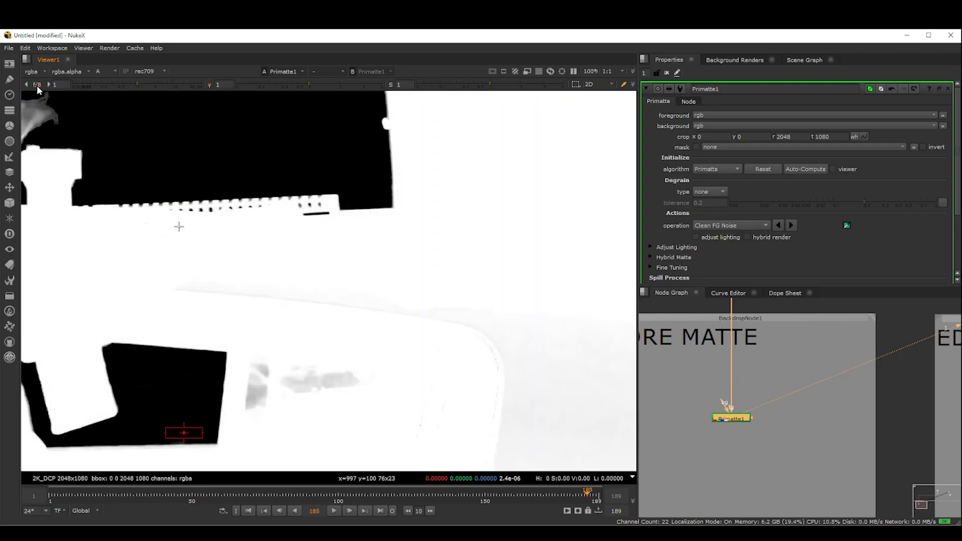
drag(150, 84, 128, 84)
scroll(570, 367, up, 4)
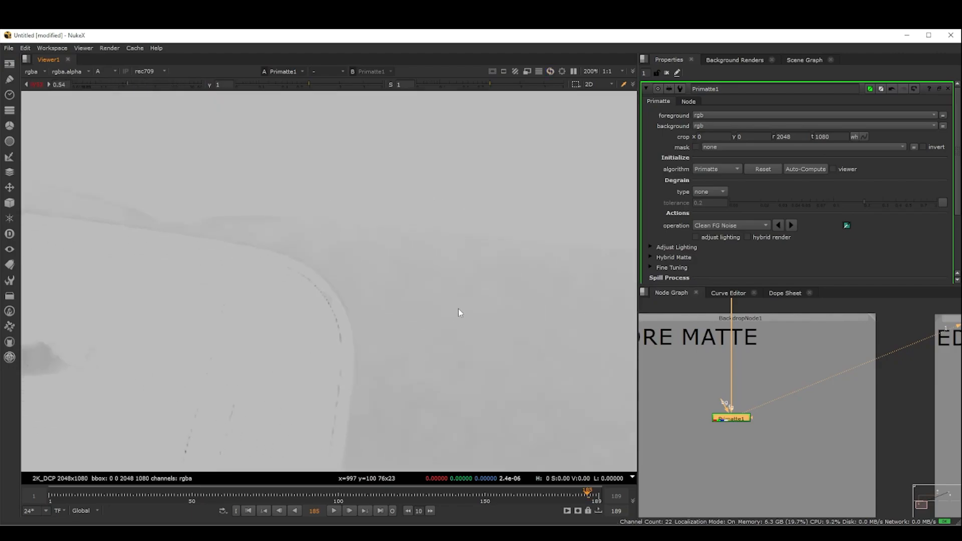
scroll(418, 230, down, 3)
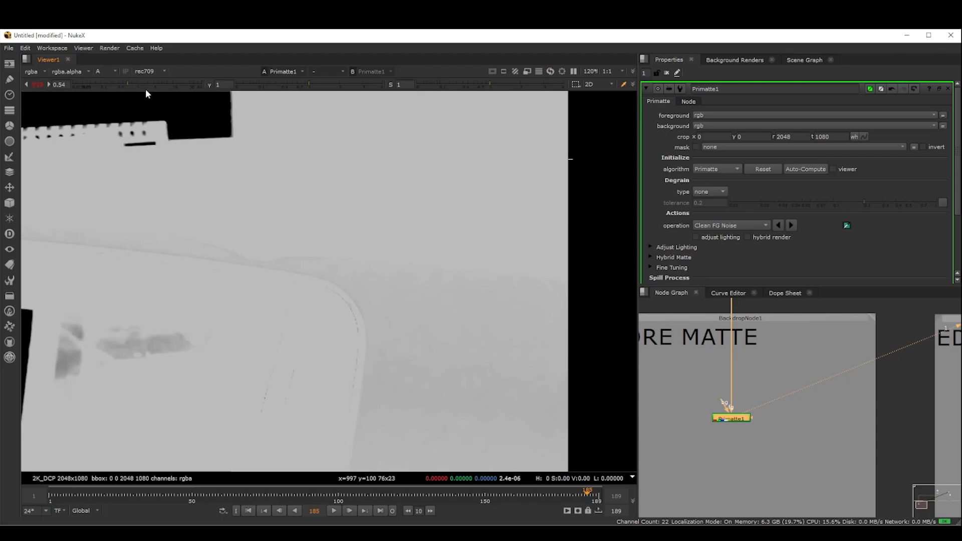
- Sample the semi-transparent areas of the car body, door trim and side window with Clean FG Noise to fill the matte
ctrl+shift+drag(391, 255, 430, 302)
ctrl+shift+drag(330, 325, 430, 399)
middle_drag(443, 385, 464, 368)
ctrl+shift+drag(361, 254, 333, 315)
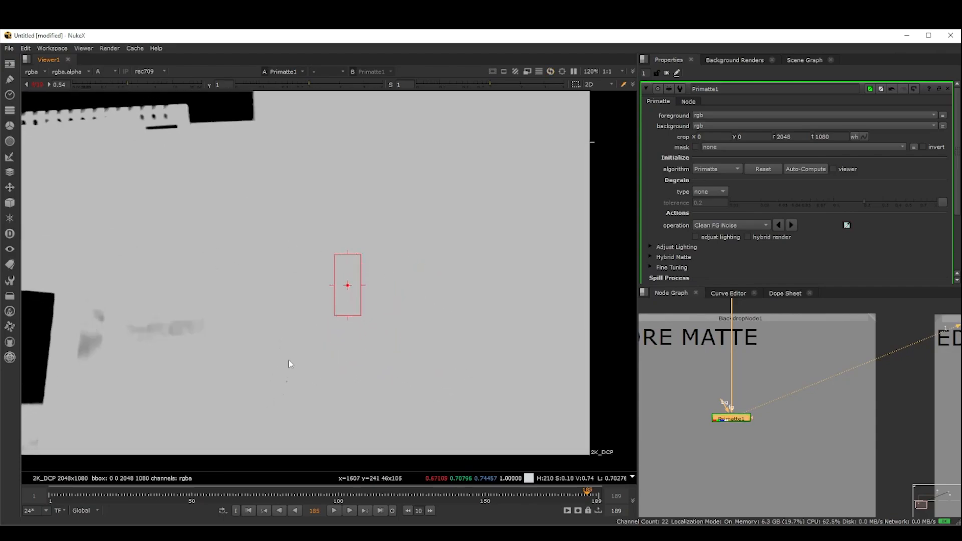
middle_drag(328, 352, 363, 338)
ctrl+shift+drag(365, 334, 307, 383)
scroll(438, 278, down, 3)
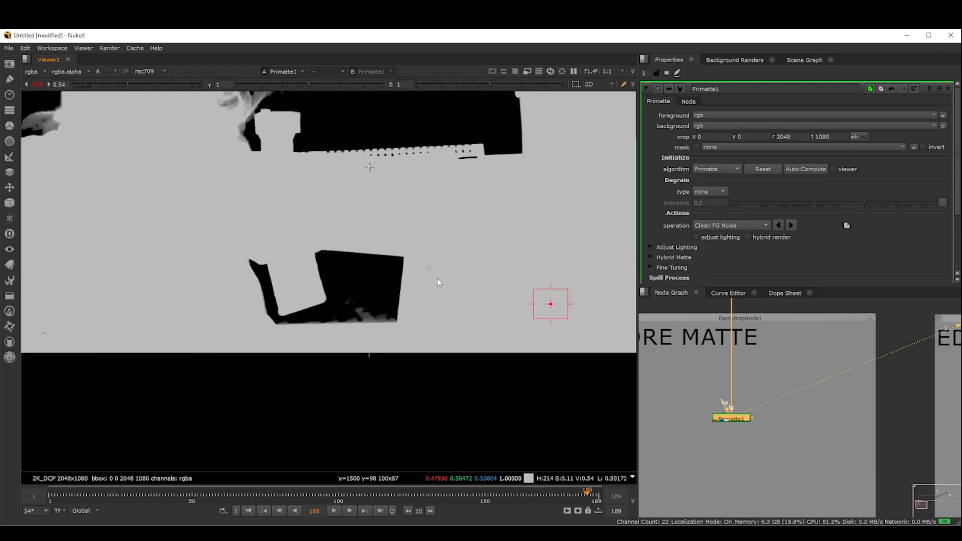
- Reset the Viewer gain to 1 and examine the curved border of the green screen in the alpha and the colour image
scroll(509, 139, up, 5)
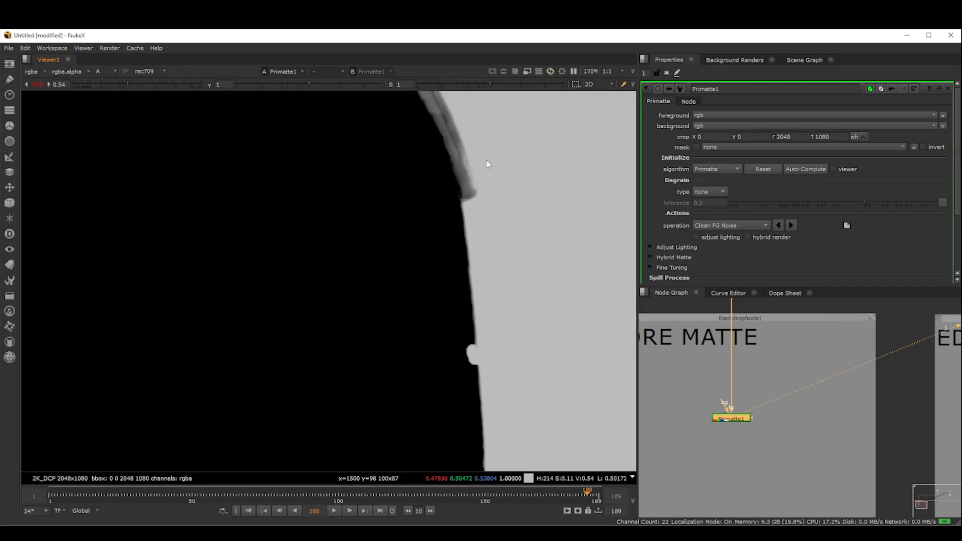
middle_drag(487, 160, 439, 242)
click(38, 84)
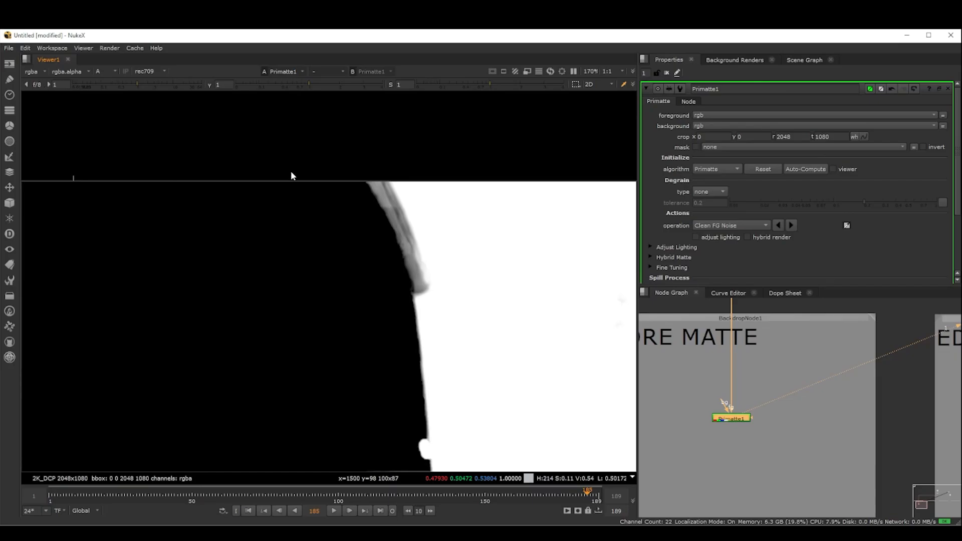
key(a)
scroll(426, 272, down, 5)
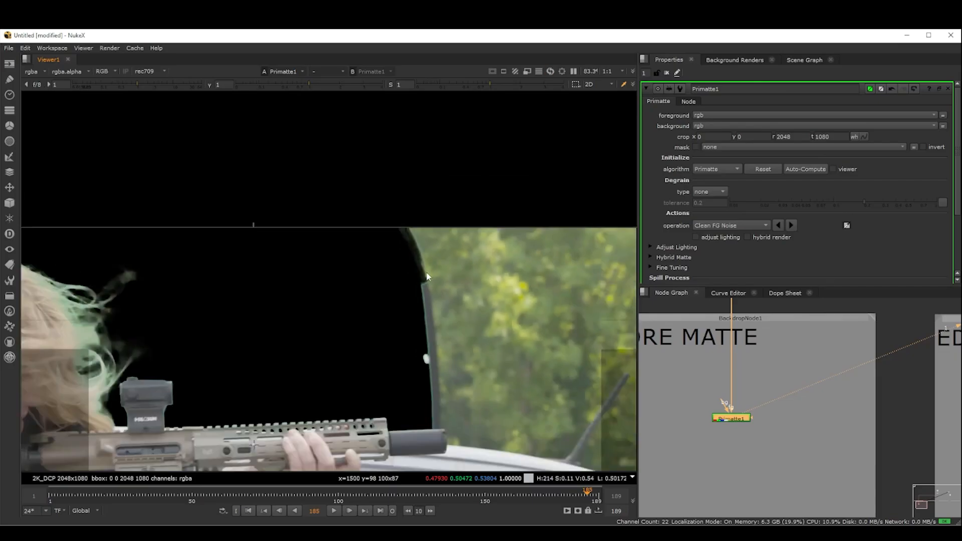
middle_drag(446, 359, 429, 329)
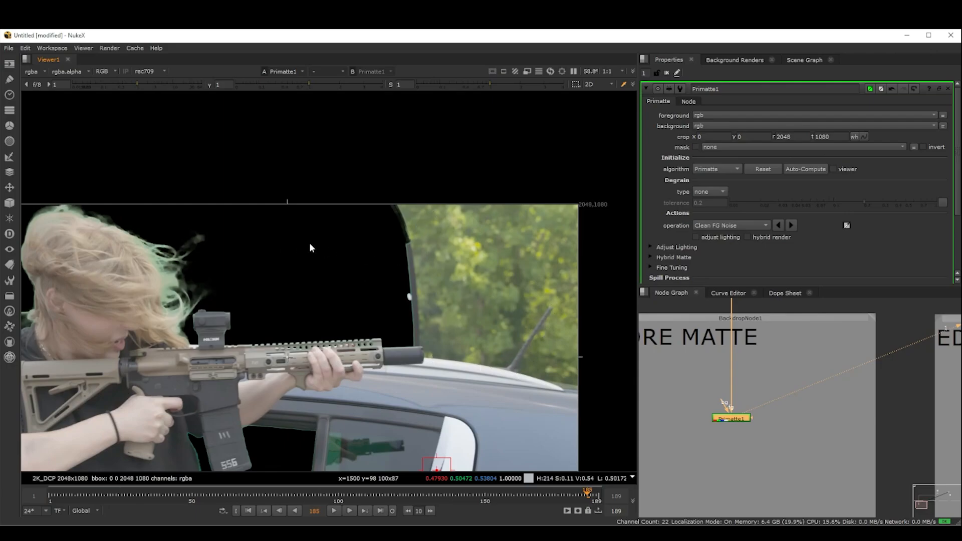
- Compare the woman's flyaway hair strands close up in the alpha channel and the keyed colour image
scroll(350, 246, down, 2)
scroll(301, 260, up, 4)
key(a)
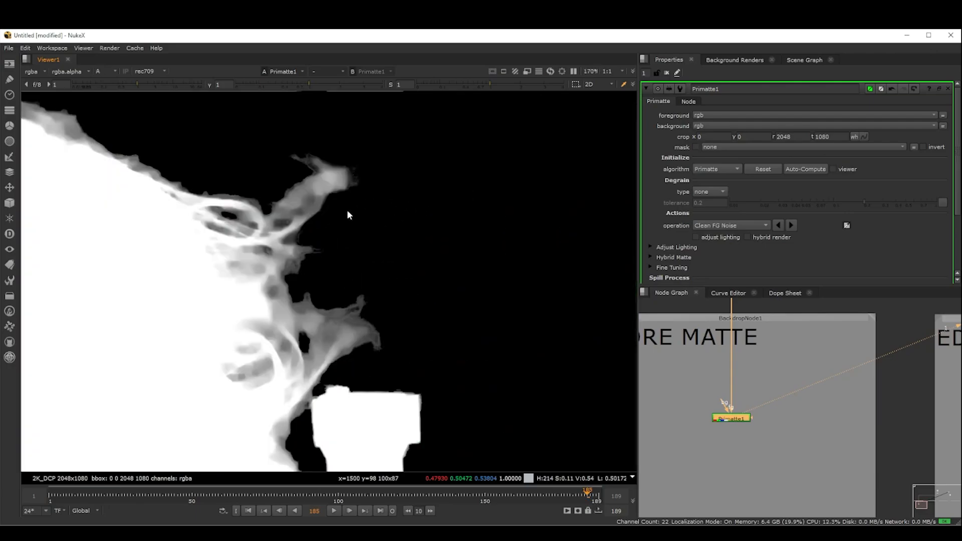
scroll(351, 215, down, 3)
scroll(343, 252, down, 1)
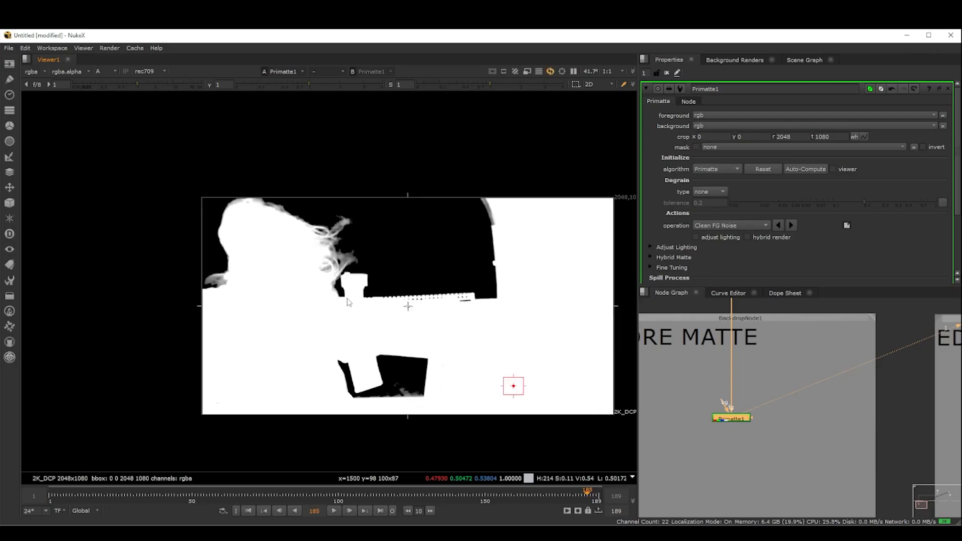
scroll(396, 241, up, 3)
key(a)
scroll(373, 224, up, 3)
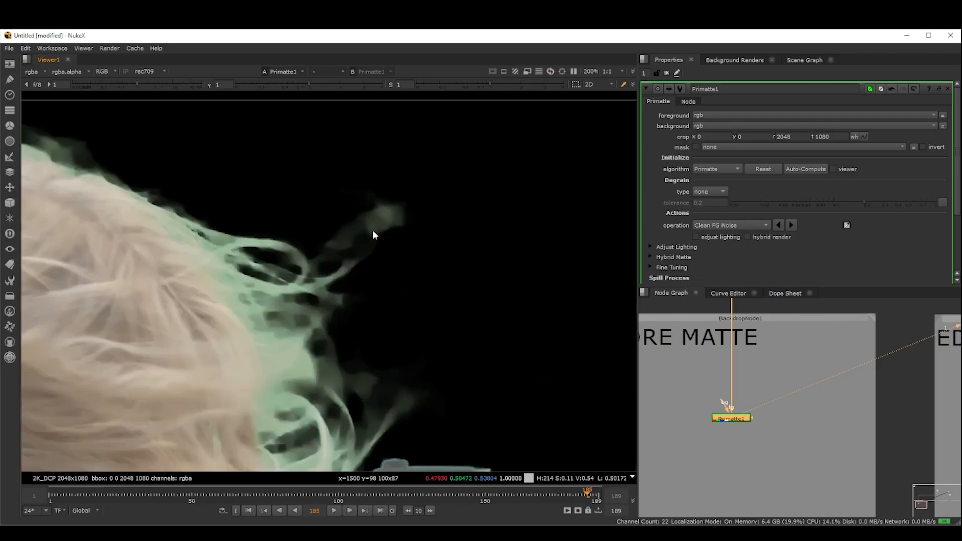
middle_drag(372, 230, 371, 257)
key(a)
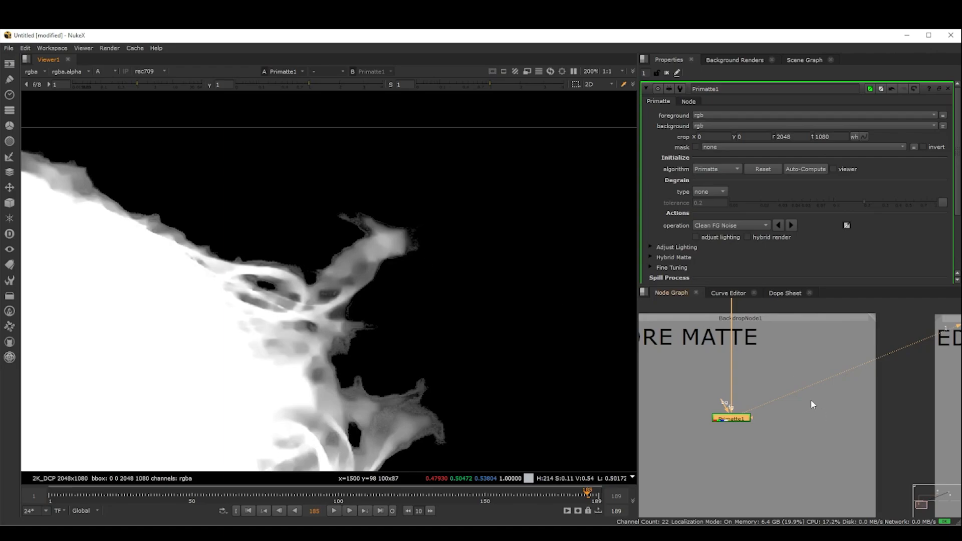
- Switch the Primatte operation to Clean BG Noise and sample the grey areas around the woman's flyaway hair strands
click(742, 225)
click(717, 214)
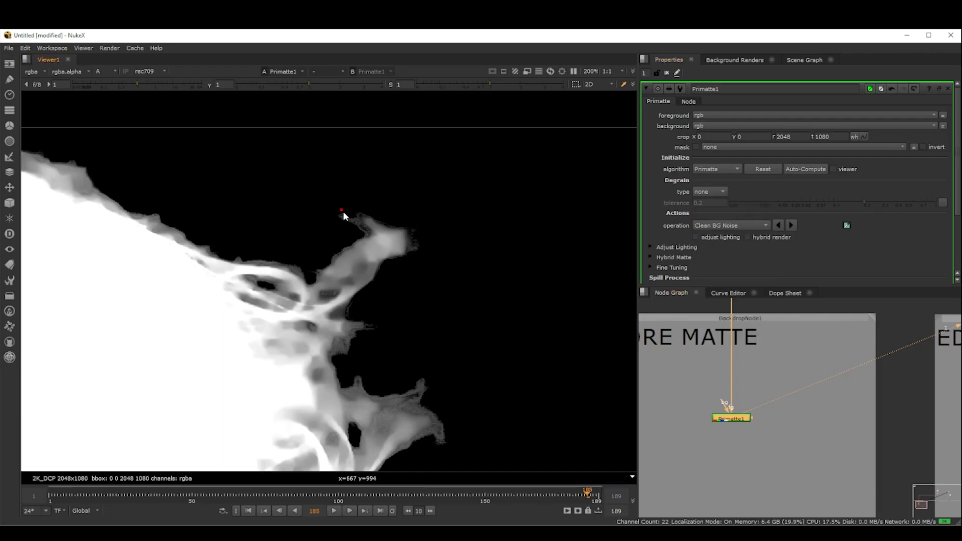
ctrl+shift+drag(342, 210, 371, 249)
ctrl+shift+drag(367, 216, 425, 264)
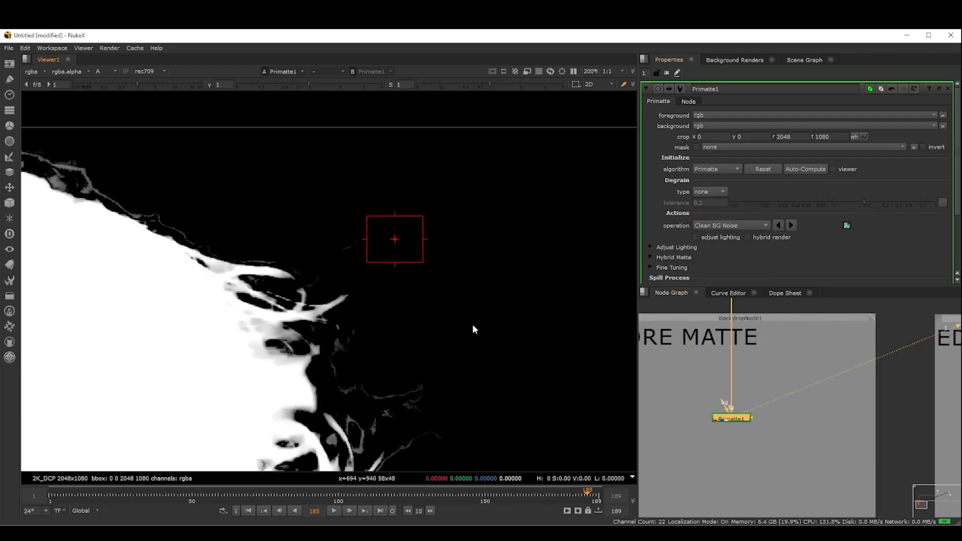
middle_drag(509, 367, 493, 281)
scroll(491, 280, down, 3)
scroll(443, 324, down, 2)
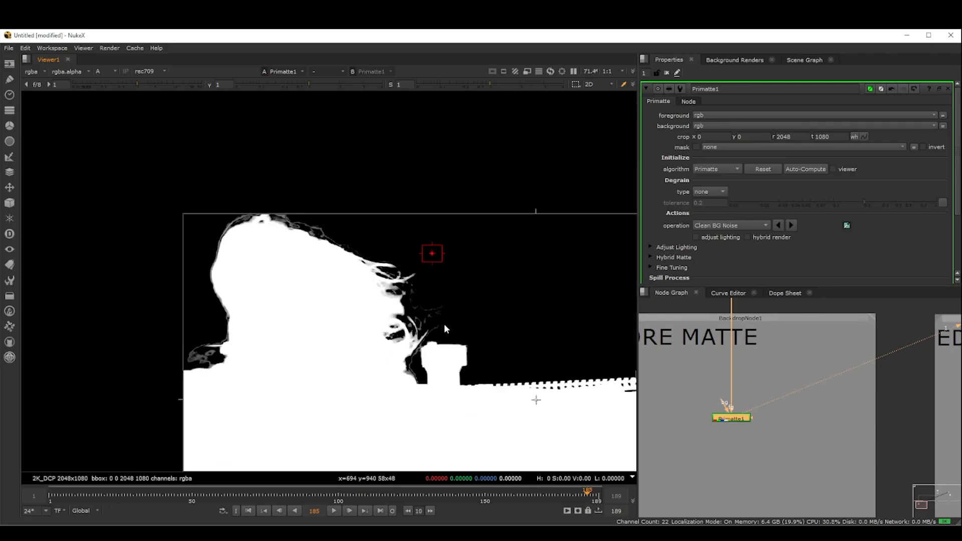
- Sample the grey noise just above the crown of the woman's head with Clean BG Noise
middle_drag(444, 323, 382, 290)
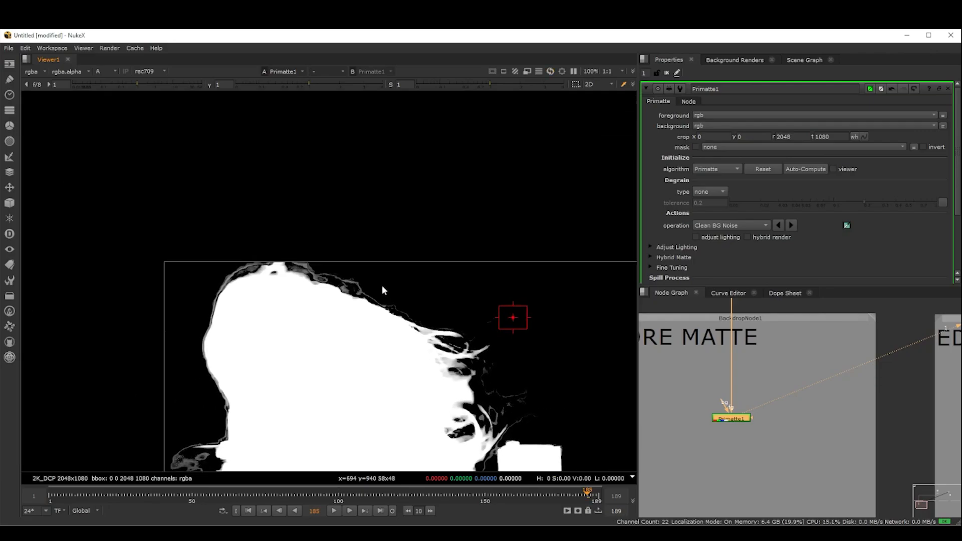
scroll(329, 278, up, 4)
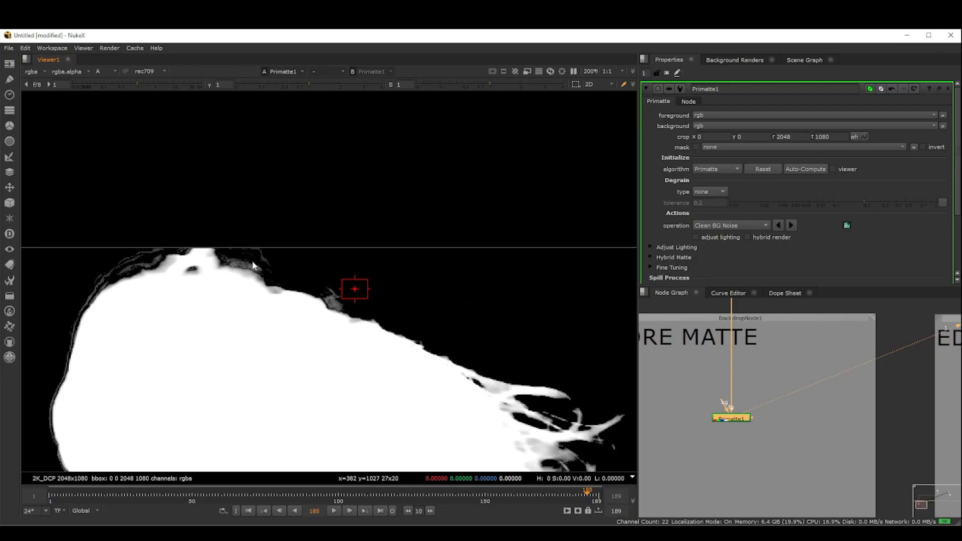
ctrl+shift+drag(252, 261, 291, 232)
middle_drag(381, 278, 392, 257)
scroll(393, 257, down, 2)
scroll(212, 248, up, 3)
- Check the head's outline on frames 183 and 185, and sample the noise along the back of the head on frame 185
key(Left)
key(Left)
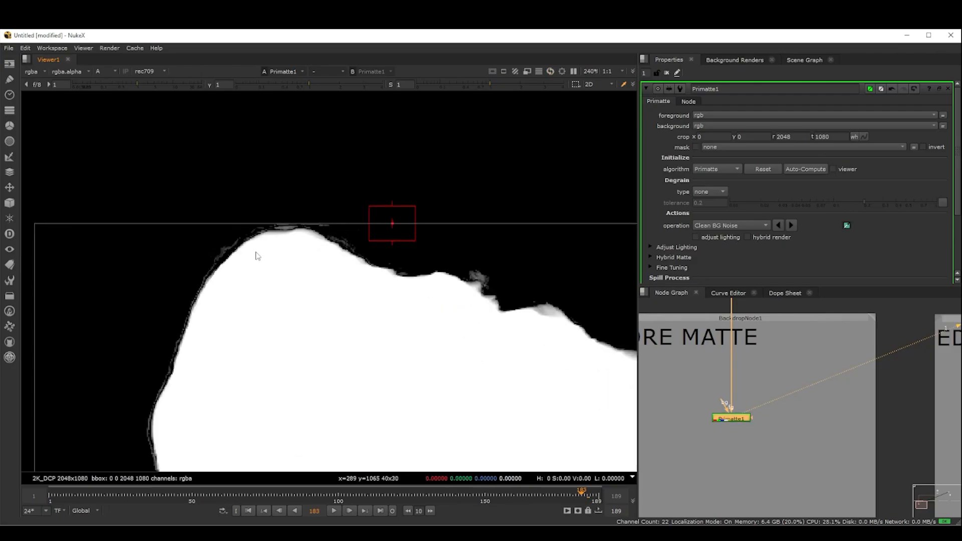
key(Right)
key(Right)
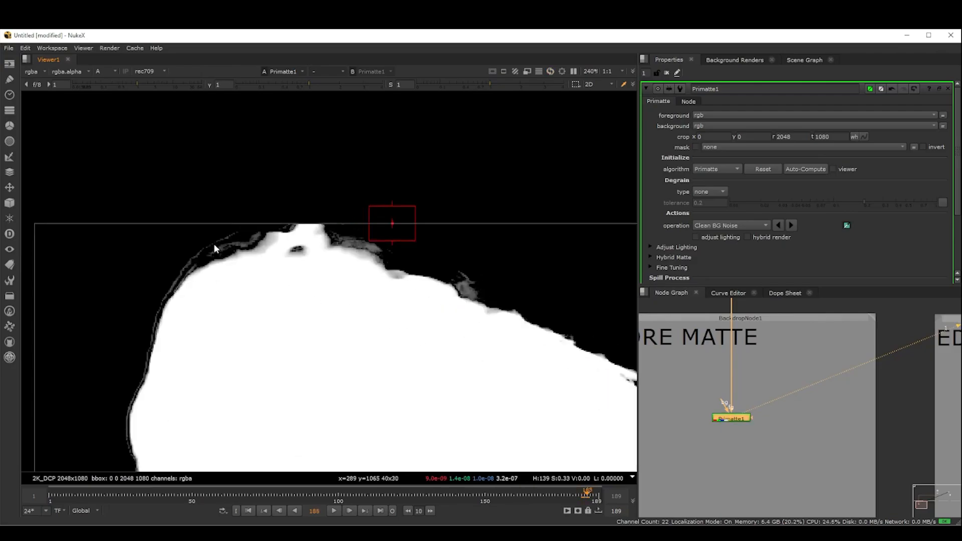
ctrl+shift+drag(199, 235, 229, 253)
middle_drag(468, 281, 313, 238)
scroll(313, 238, down, 2)
scroll(333, 224, down, 2)
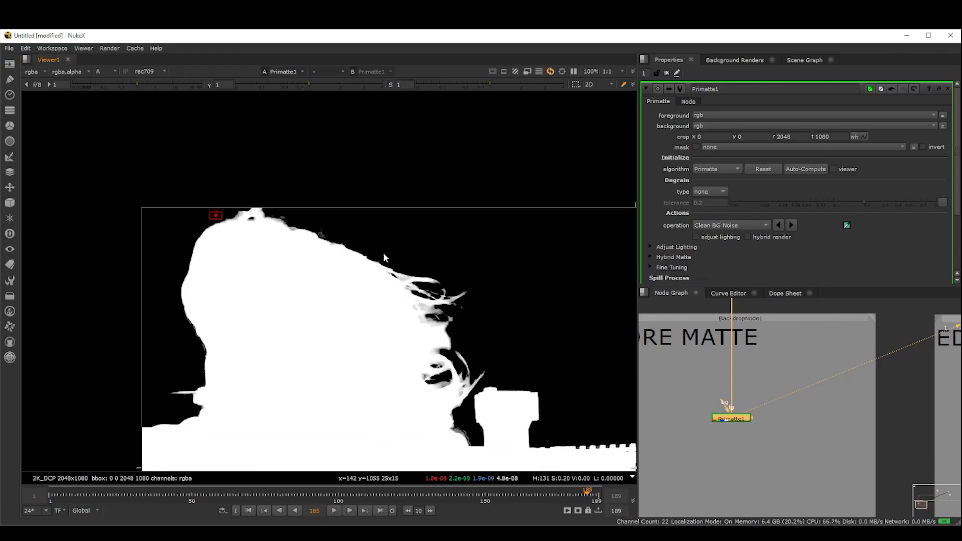
- Sample the grey noise along the lower edge of the car's open window with Clean BG Noise
middle_drag(552, 374, 438, 317)
scroll(438, 318, down, 2)
middle_drag(571, 338, 466, 300)
scroll(465, 300, down, 1)
scroll(464, 299, down, 3)
scroll(471, 391, up, 4)
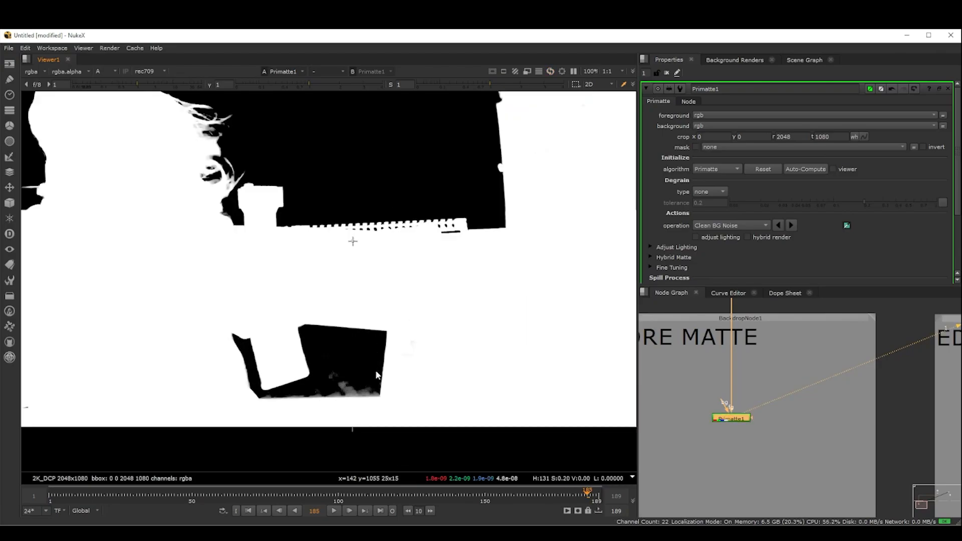
scroll(377, 375, up, 5)
ctrl+shift+drag(297, 398, 328, 411)
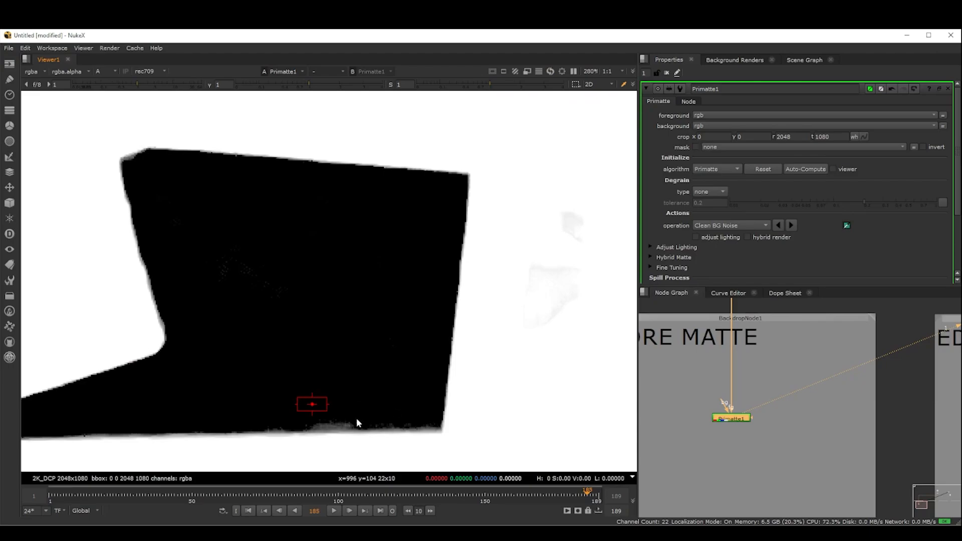
ctrl+shift+drag(326, 418, 336, 425)
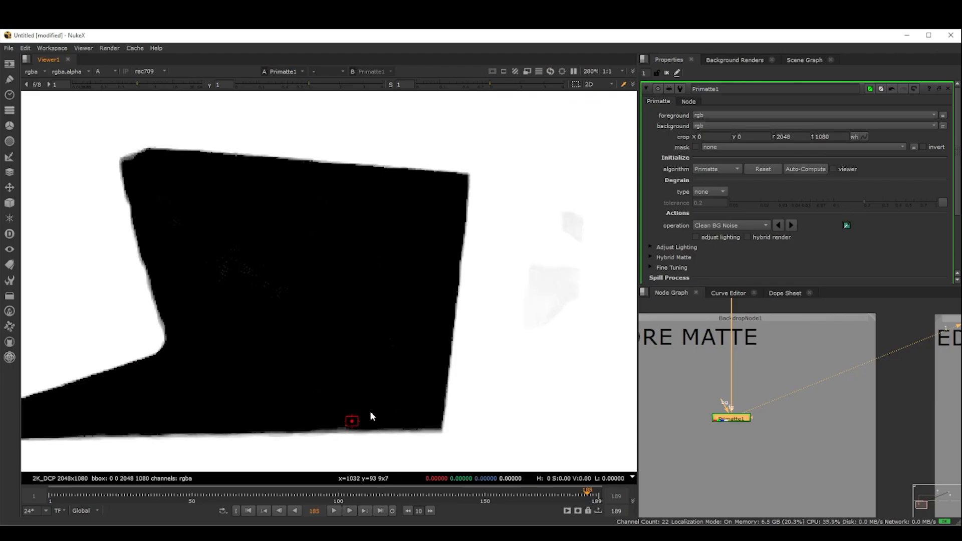
scroll(408, 363, down, 6)
scroll(492, 319, down, 2)
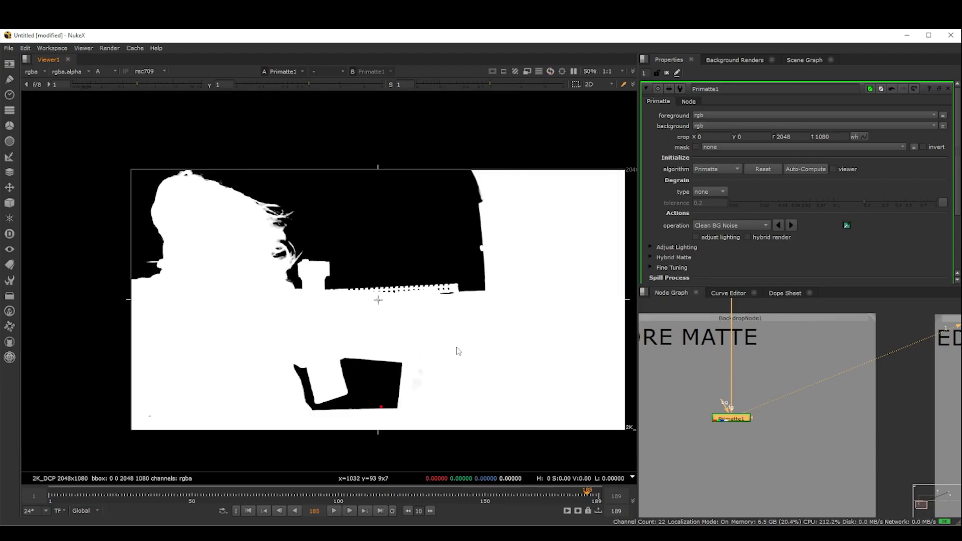
- Go to frame 179 and examine the key around the hair in the alpha channel and the colour image
mouse_move(582, 495)
mouse_down()
mouse_move(532, 493)
mouse_move(570, 494)
mouse_up()
scroll(762, 193, down, 2)
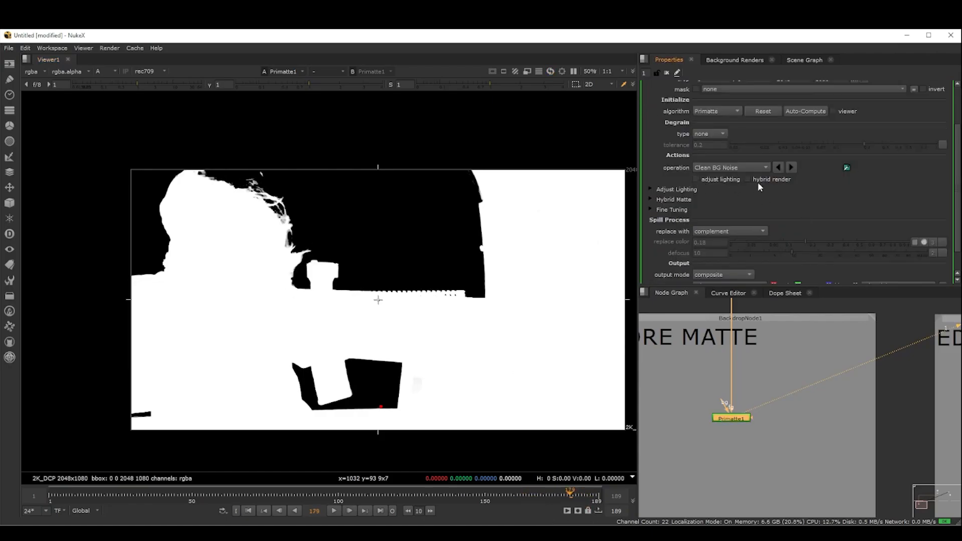
click(747, 180)
scroll(350, 225, up, 3)
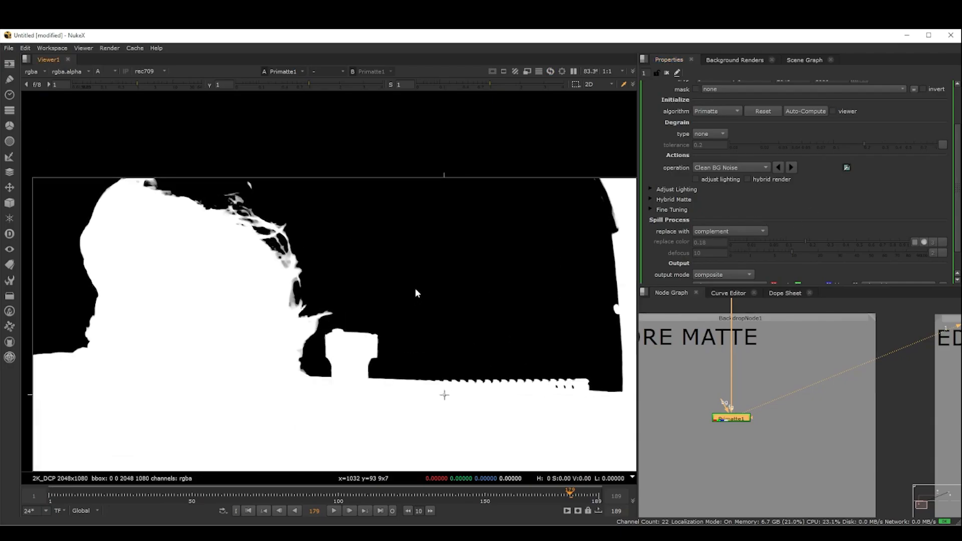
key(a)
scroll(342, 236, up, 5)
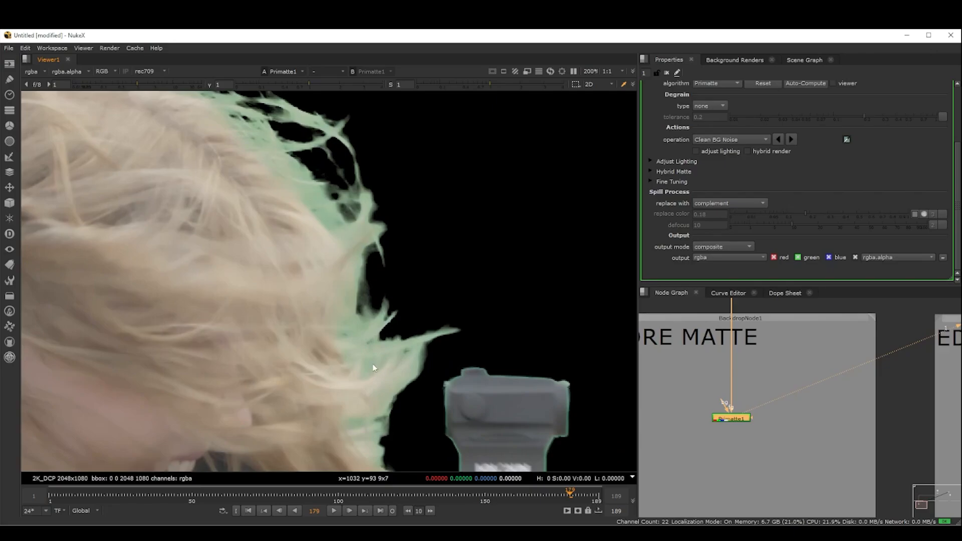
scroll(435, 293, down, 6)
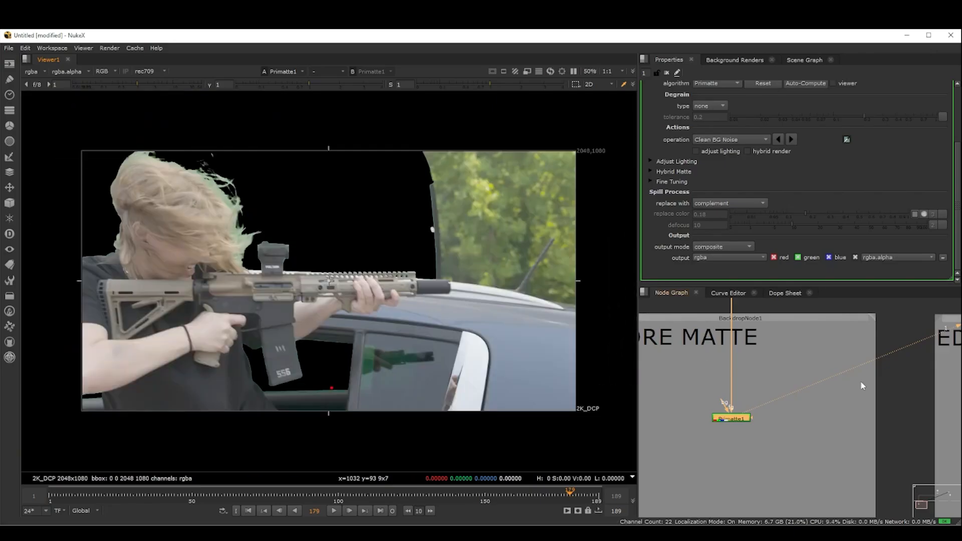
- Insert a Dot in the pipe coming from the Denoise node, directly above the EDGE MATTE backdrop
scroll(695, 386, down, 3)
click(762, 414)
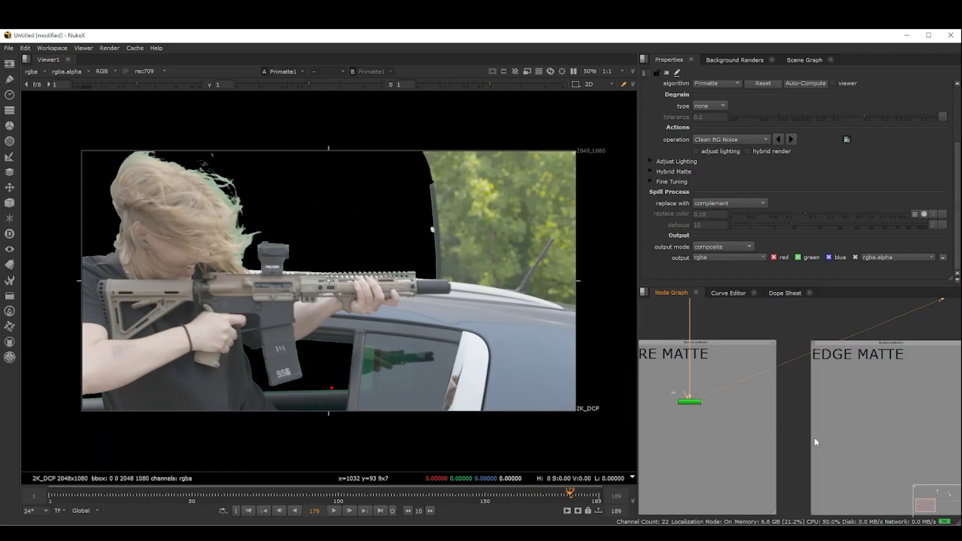
scroll(847, 423, down, 3)
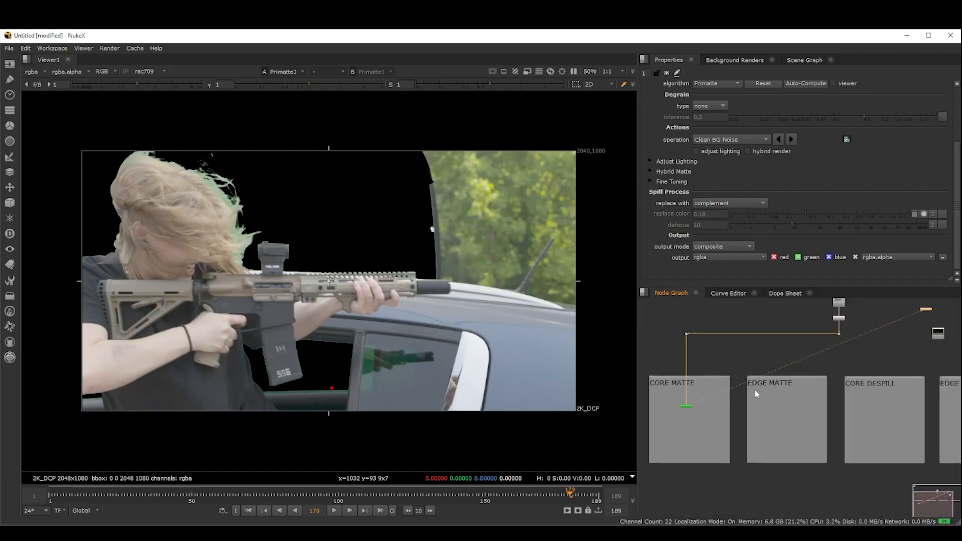
scroll(778, 341, up, 5)
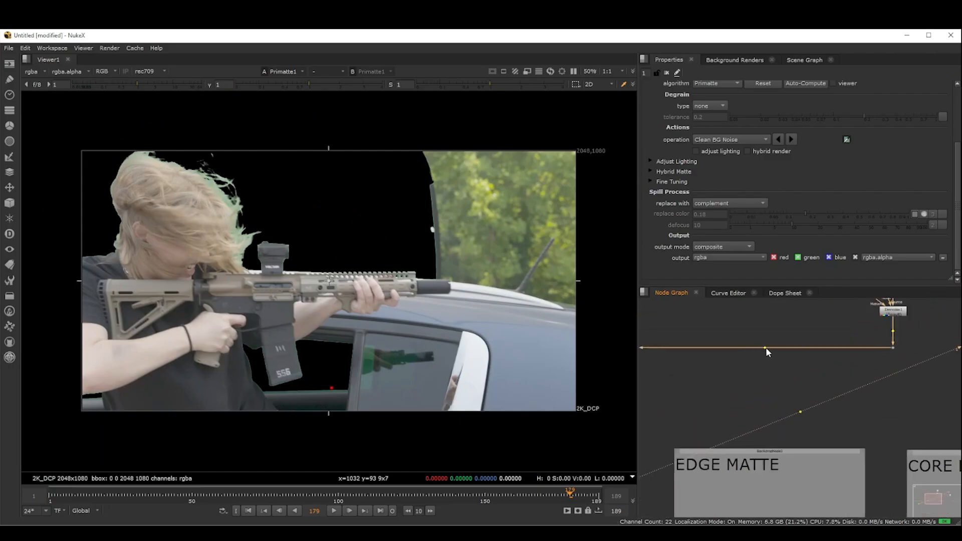
scroll(765, 396, down, 2)
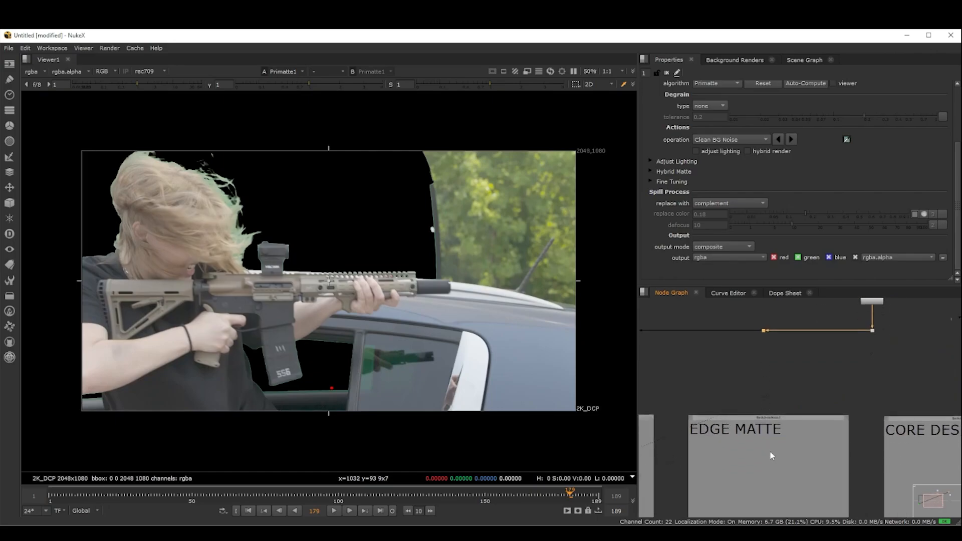
scroll(772, 456, up, 2)
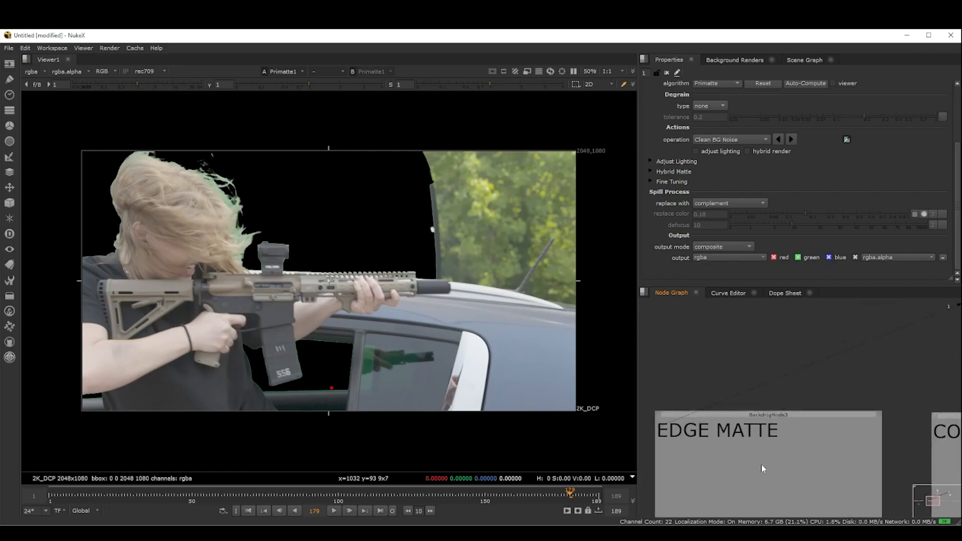
- Add an IBKColour keyer node inside the EDGE MATTE backdrop
key(Tab)
text(IBK)
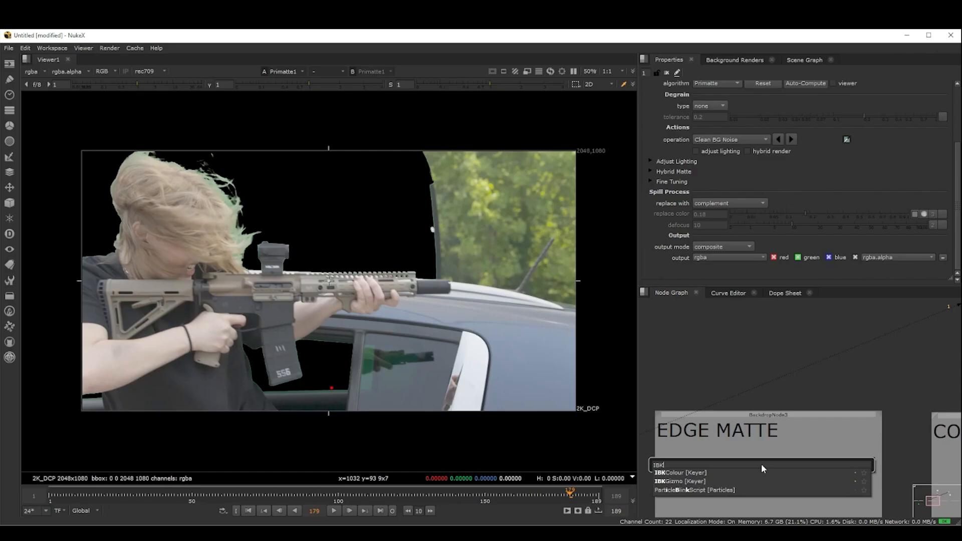
key(Down)
key(Down)
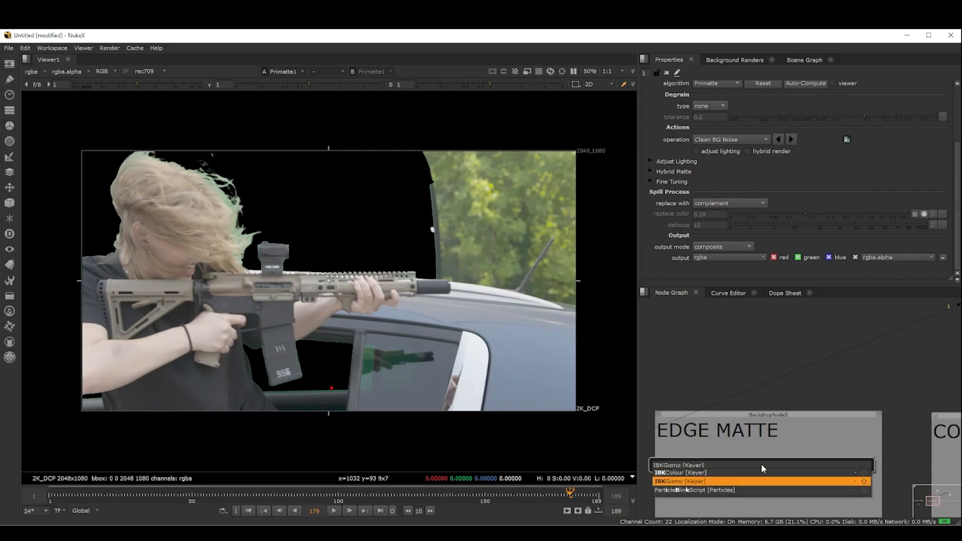
key(Up)
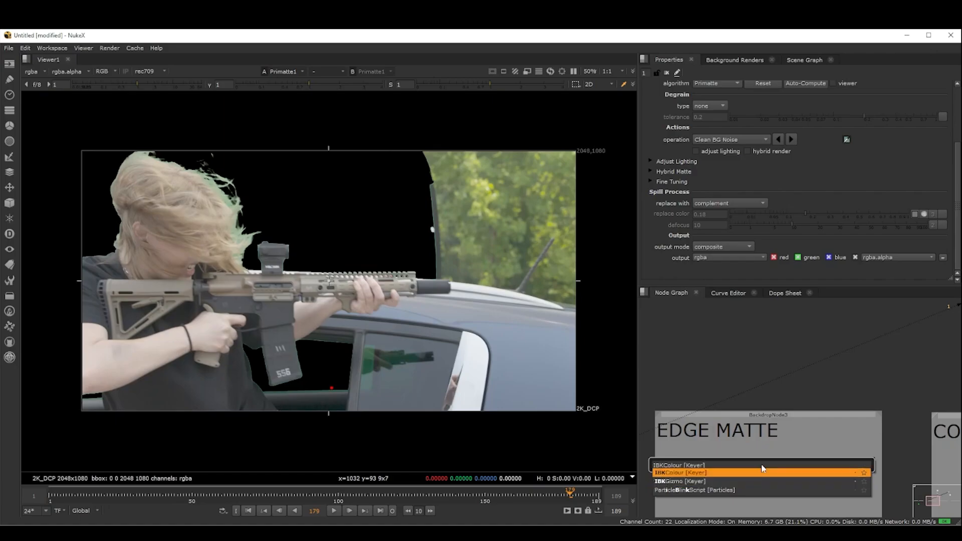
key(Return)
scroll(760, 457, down, 3)
middle_drag(760, 458, 757, 487)
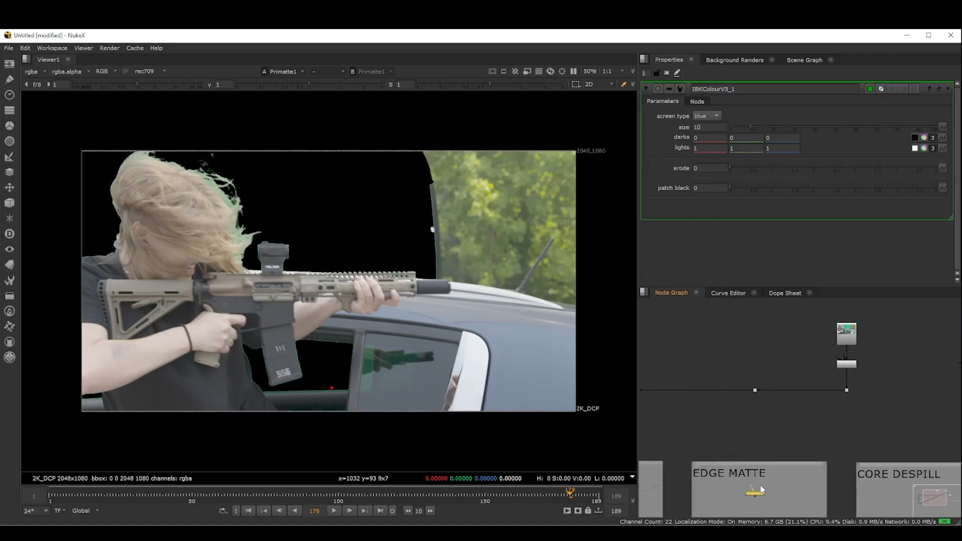
- Connect the IBKColour node's input to the Dot above the EDGE MATTE backdrop and show its output in the Viewer
drag(750, 486, 755, 391)
key(1)
scroll(407, 385, down, 3)
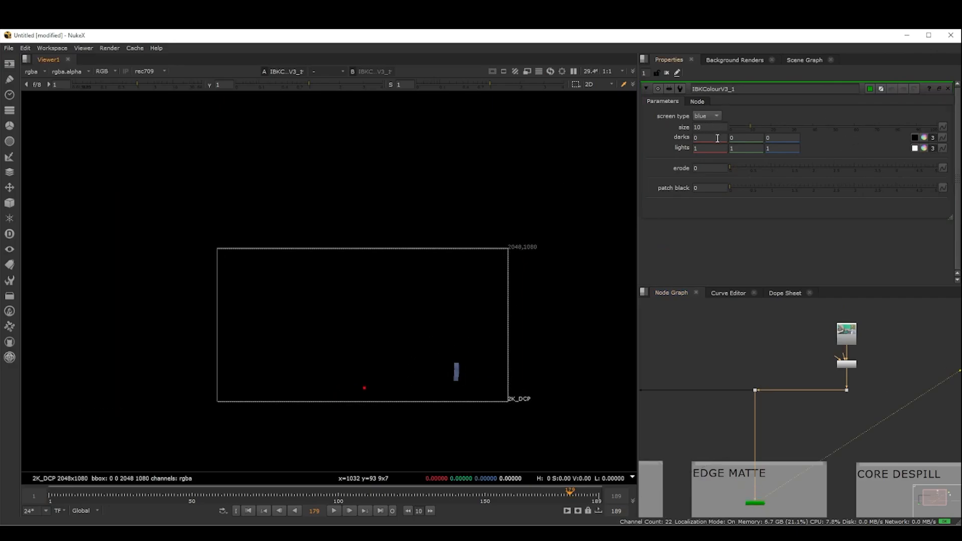
- Set the IBKColour screen type to green
click(708, 117)
click(716, 106)
scroll(308, 318, up, 4)
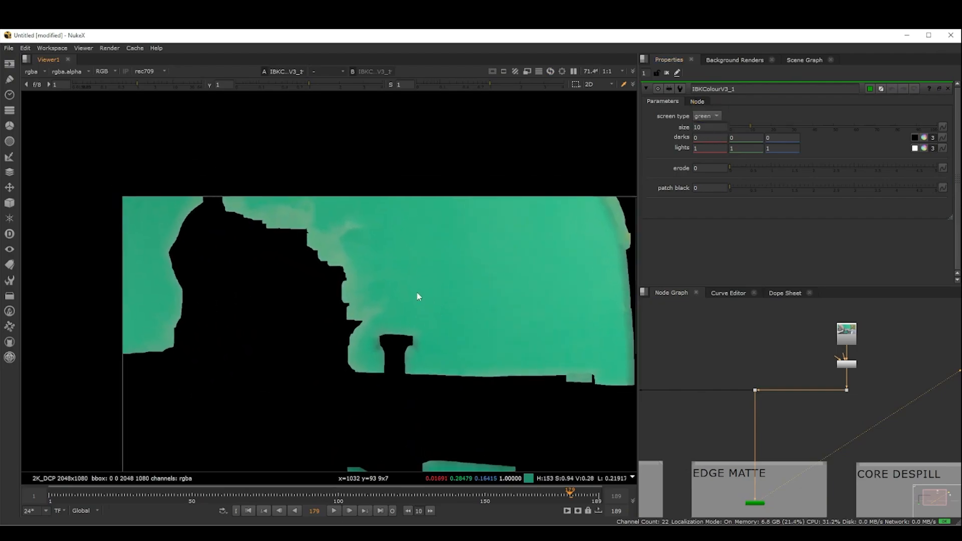
- Set the IBKColour node's size to 1
middle_drag(766, 476, 769, 384)
scroll(763, 404, up, 5)
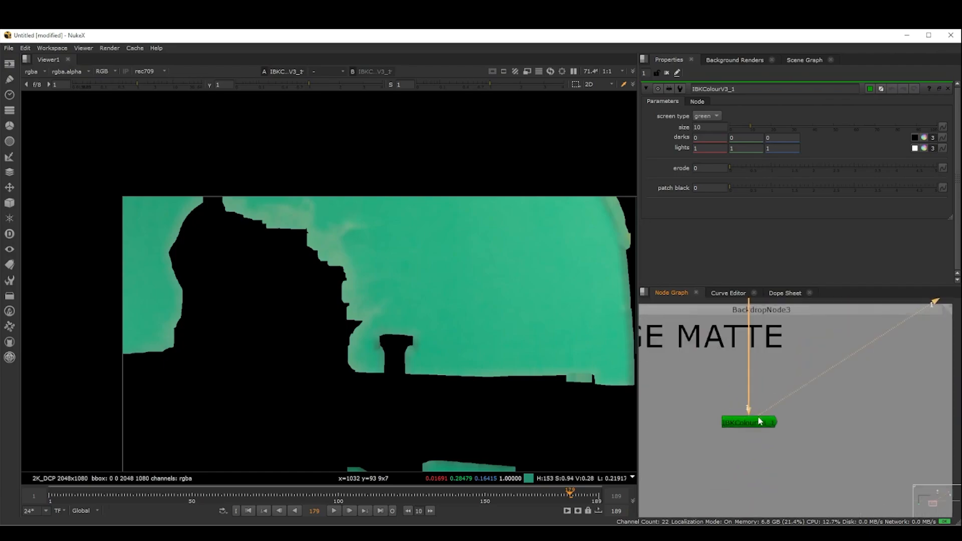
click(757, 418)
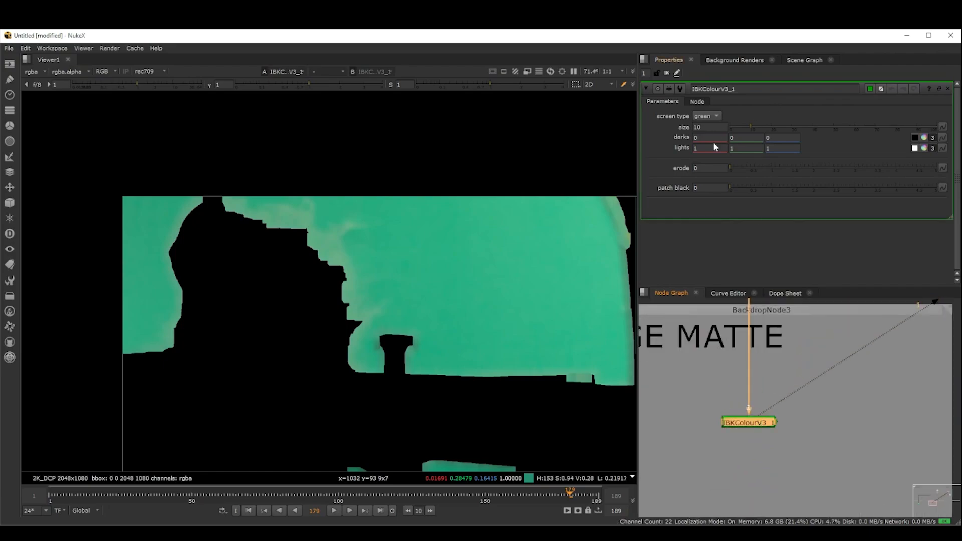
drag(707, 124, 684, 126)
text(1)
- Try a negative green value for the IBKColour darks and examine the screen colour around the hair and across the frame
click(746, 137)
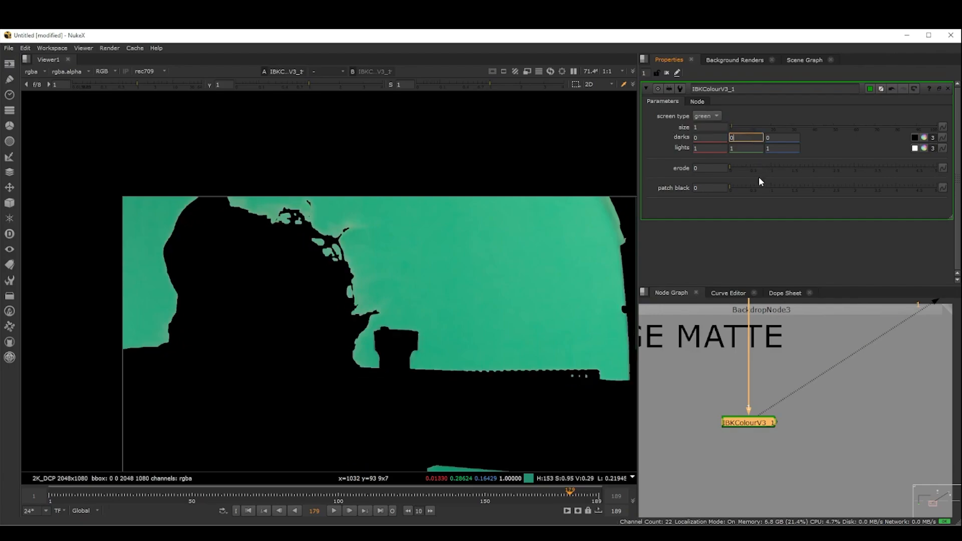
text(-0.0)
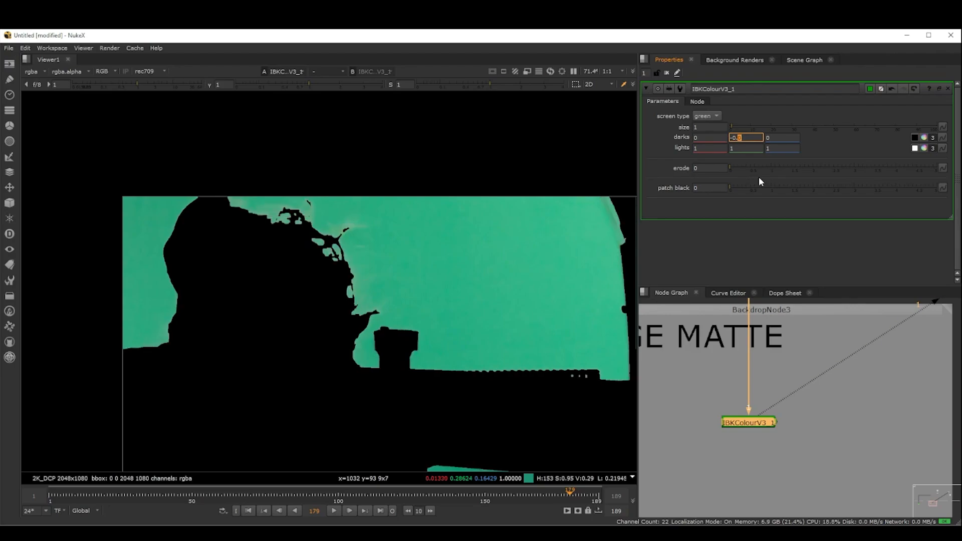
scroll(367, 233, up, 5)
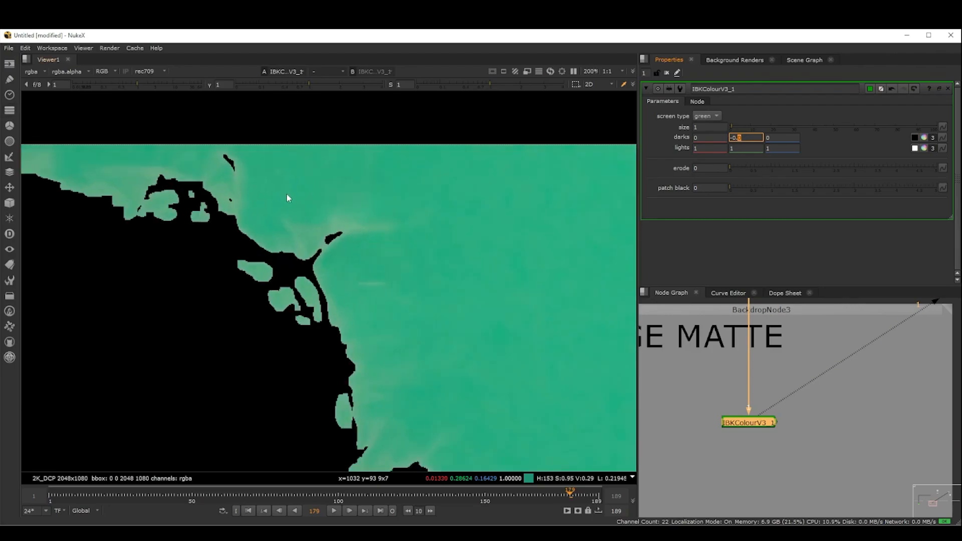
scroll(336, 253, up, 3)
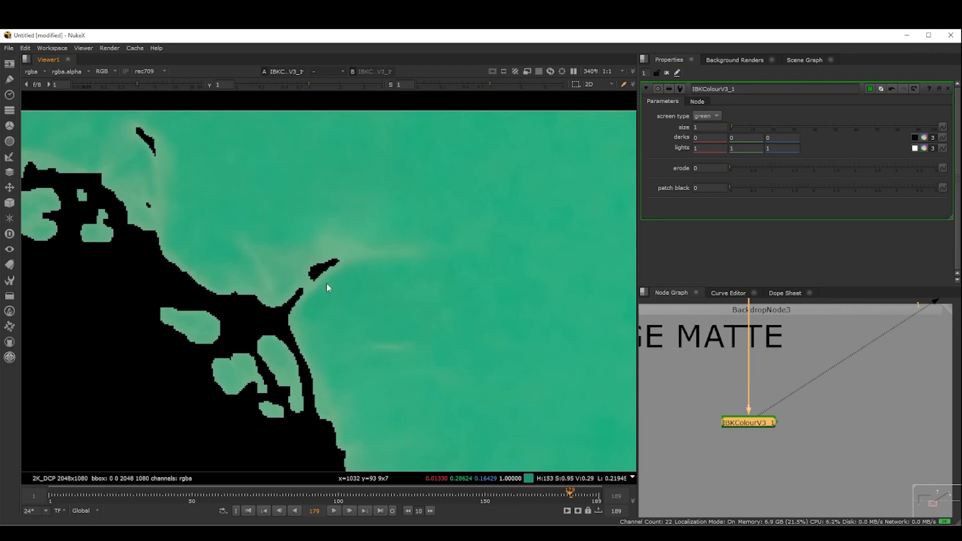
scroll(344, 258, down, 8)
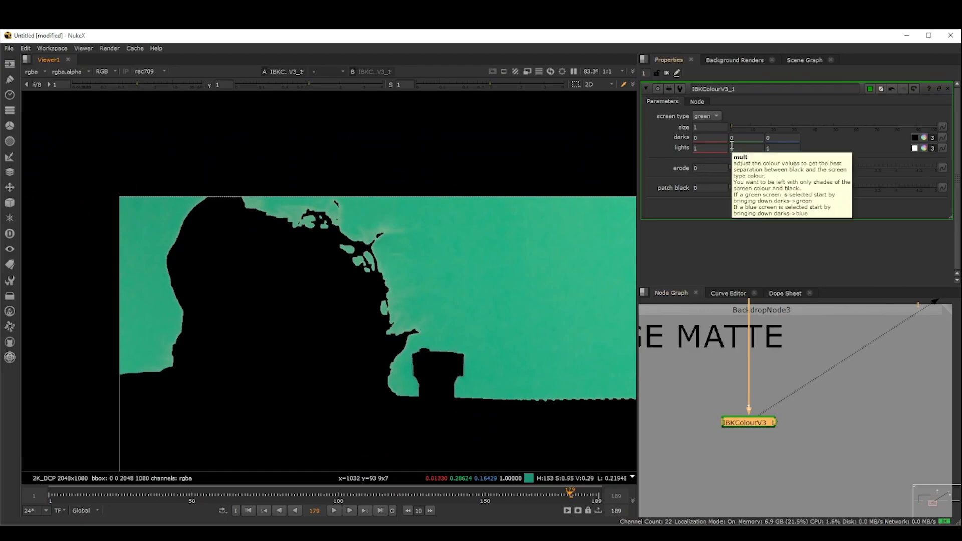
scroll(468, 231, down, 4)
scroll(432, 289, up, 3)
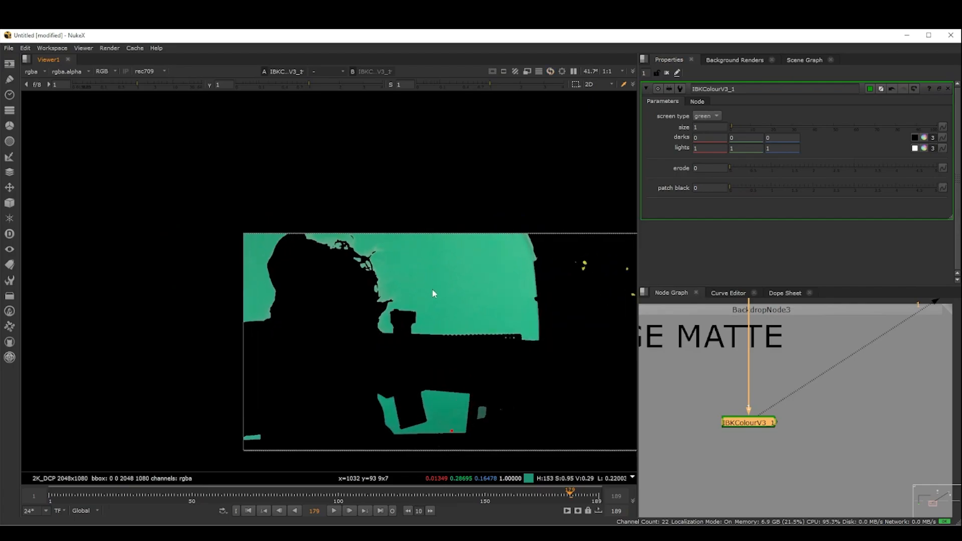
- Set the IBKColour node's green darks to -0.1 and check the screen colour across the frame
scroll(391, 305, up, 2)
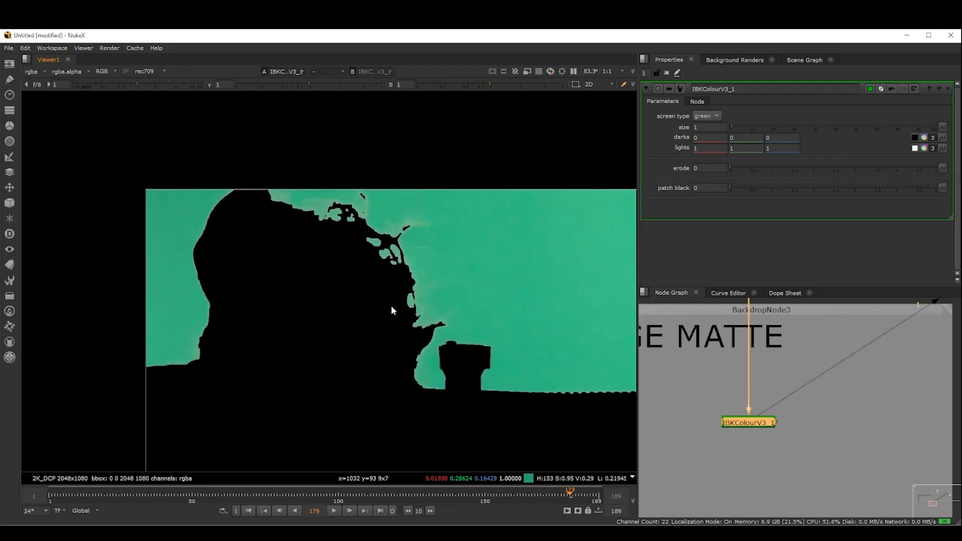
click(748, 137)
text(-0.1)
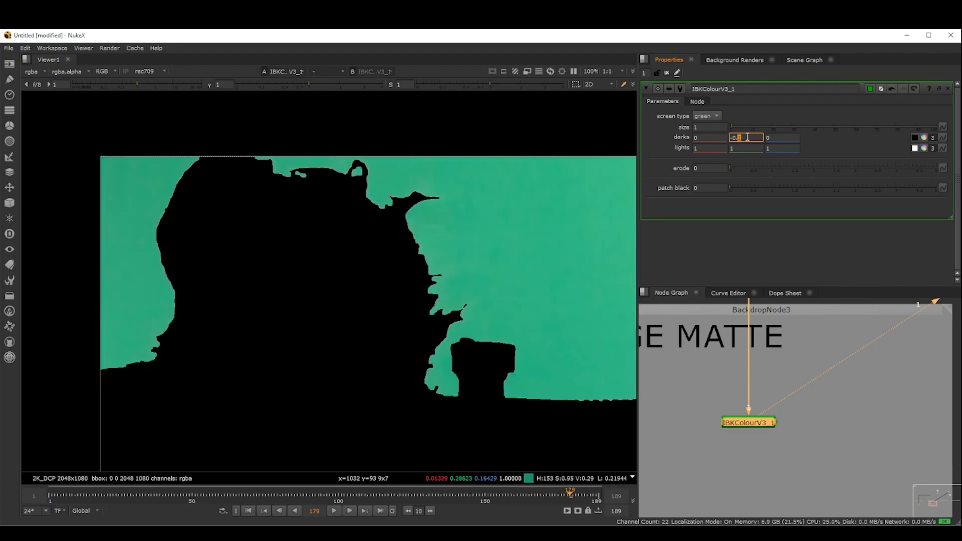
scroll(419, 269, down, 5)
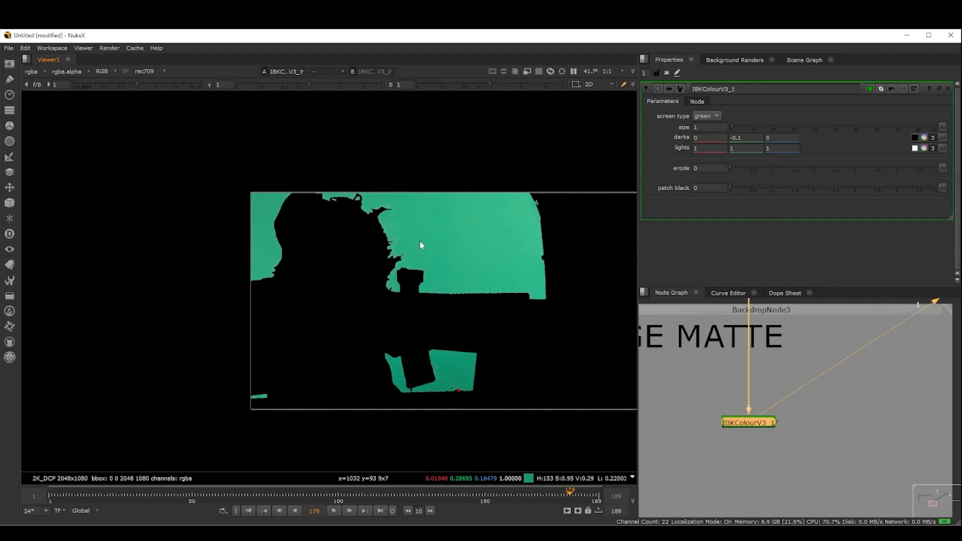
- Fine-tune the green darks in small increments around -0.1 and settle on -0.104
click(747, 140)
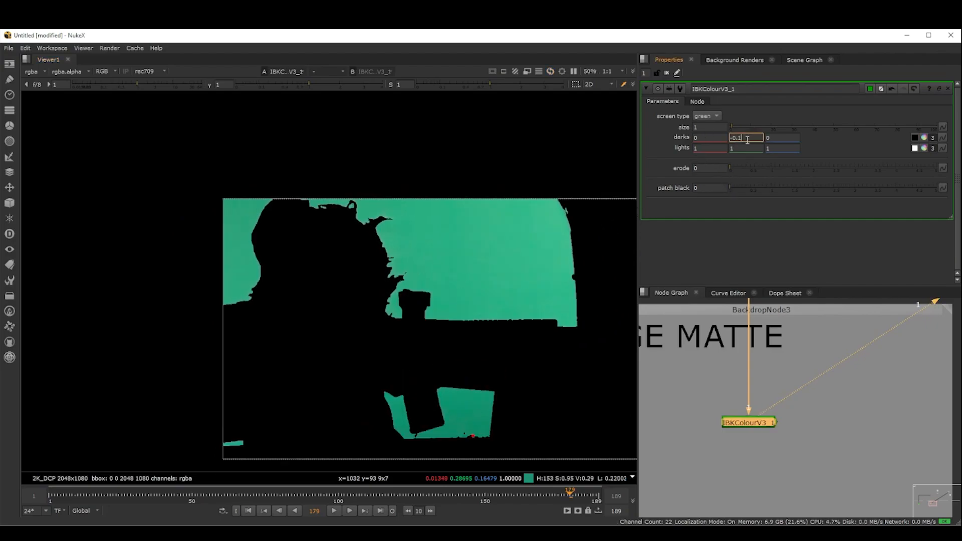
key(Down)
key(Down)
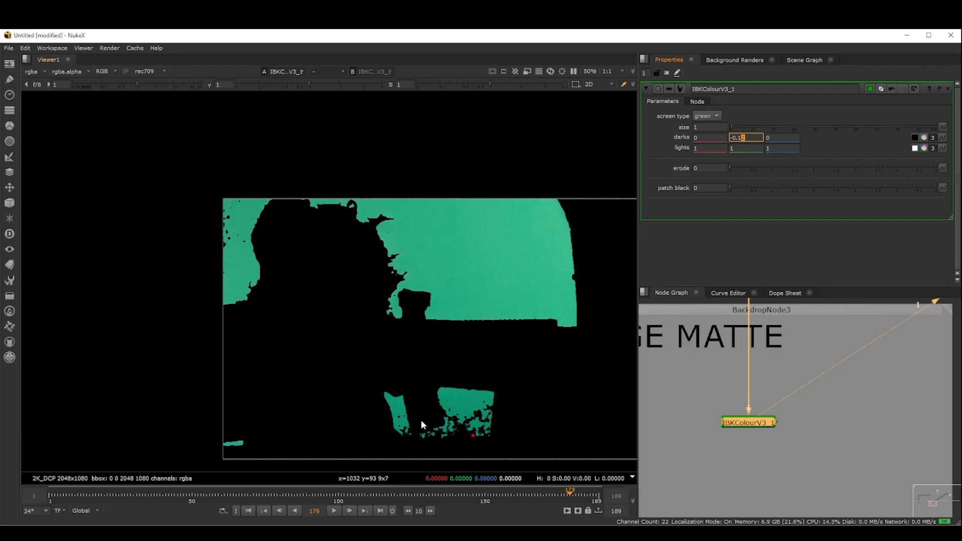
key(Down)
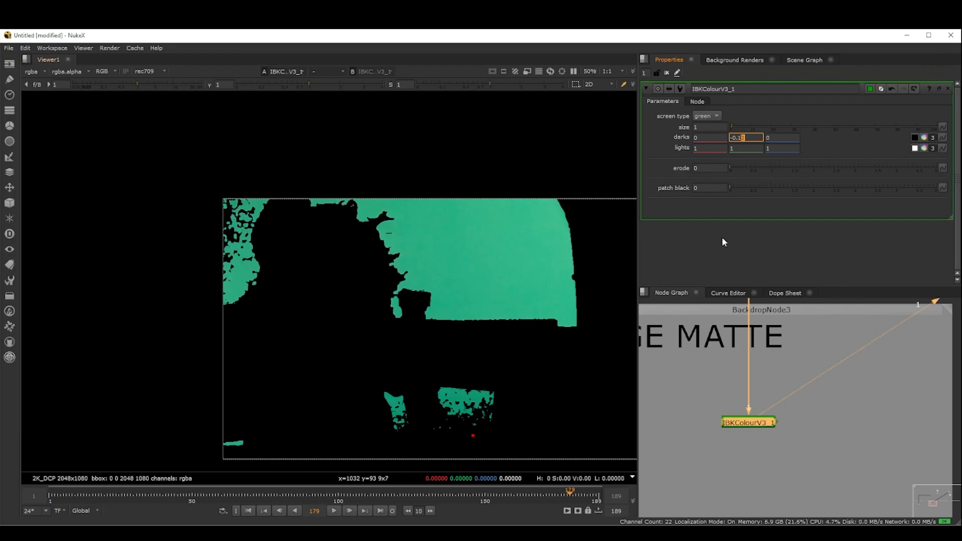
key(Up)
key(Up)
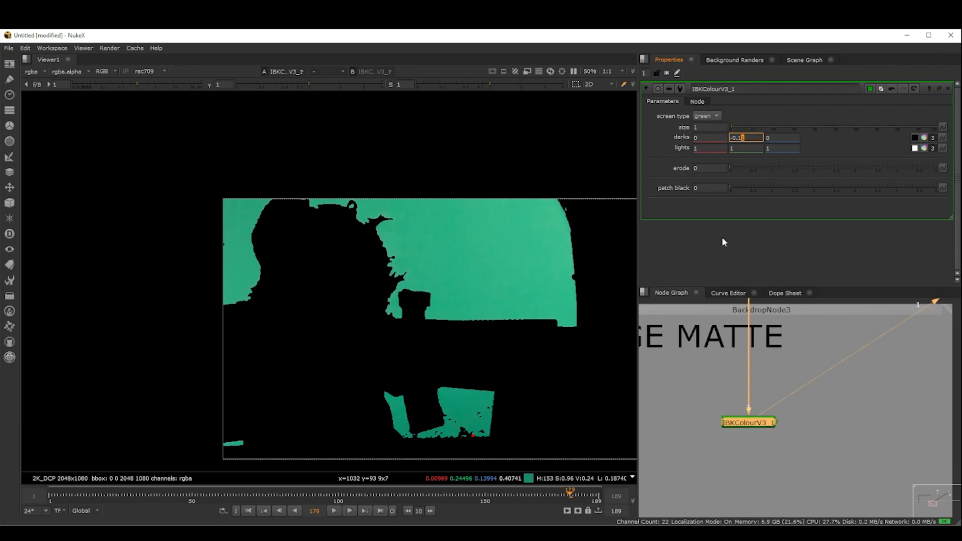
key(Up)
key(Down)
key(Up)
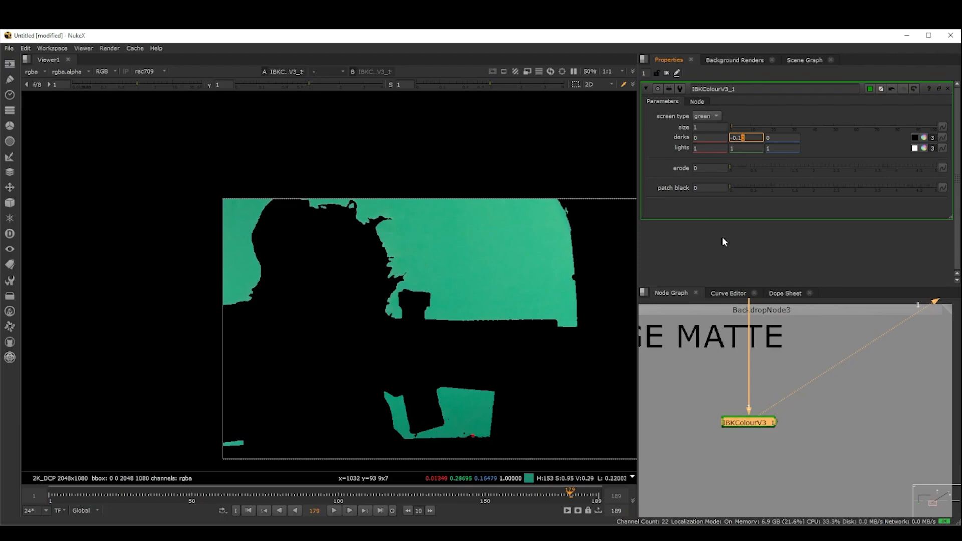
key(Right)
- Set the IBKColour node's green lights to 0.99
click(752, 149)
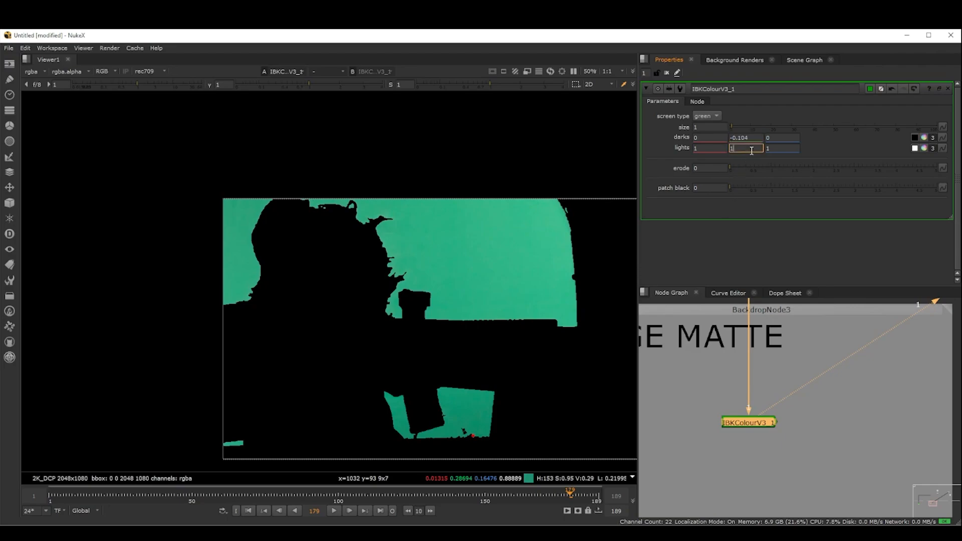
text(.9)
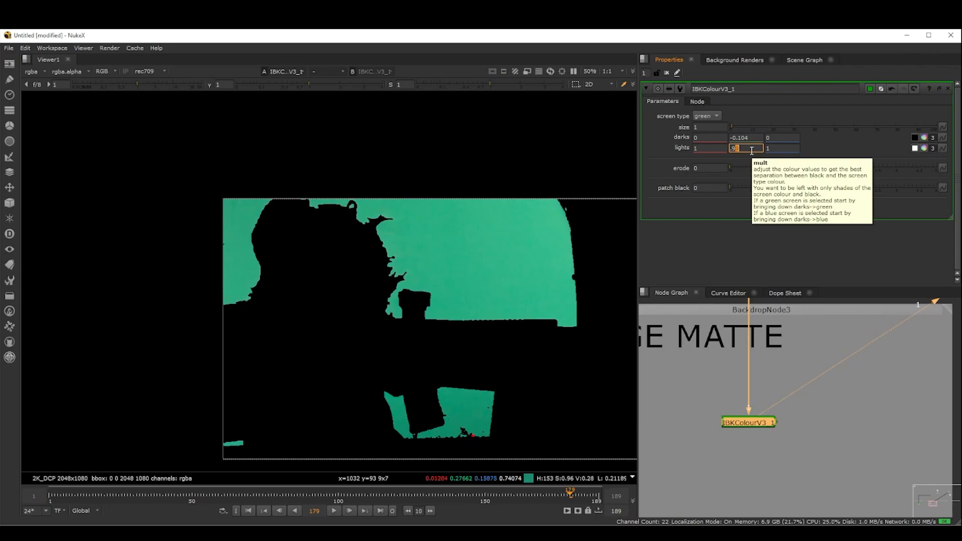
text(9)
key(Return)
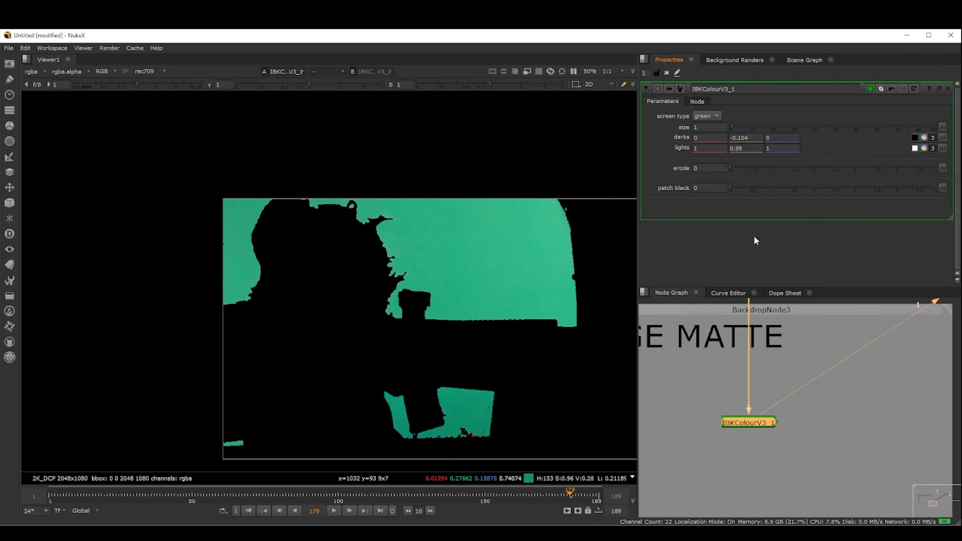
- Inspect the hair edges and erode the IBKColour screen, trying a value of 5 before setting it to 10
scroll(435, 272, up, 6)
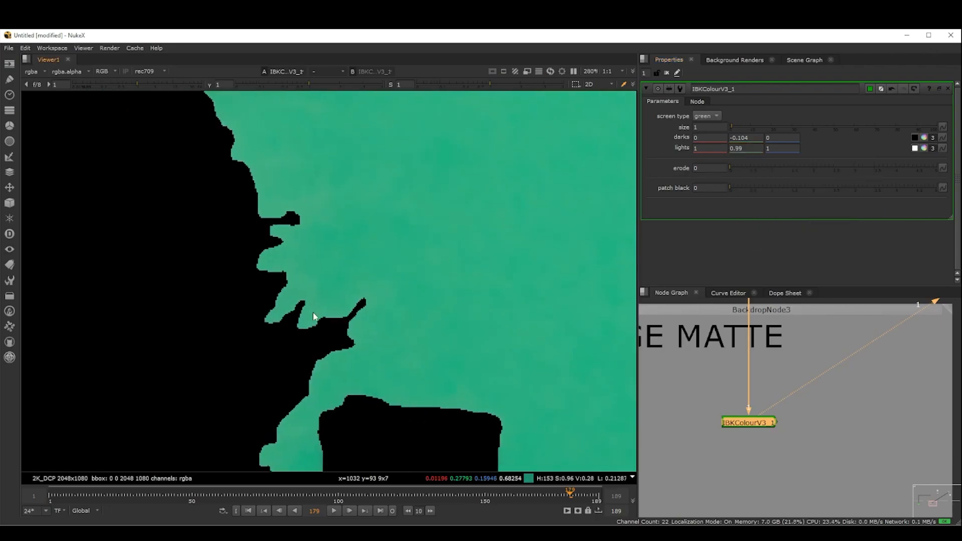
middle_drag(350, 280, 402, 402)
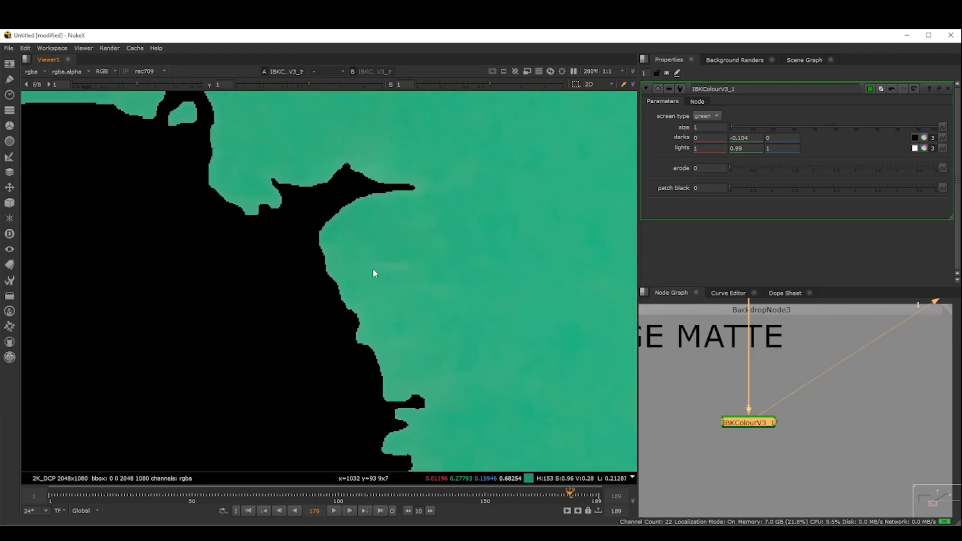
scroll(445, 336, down, 5)
middle_drag(459, 383, 431, 305)
scroll(430, 305, up, 4)
middle_drag(460, 275, 467, 313)
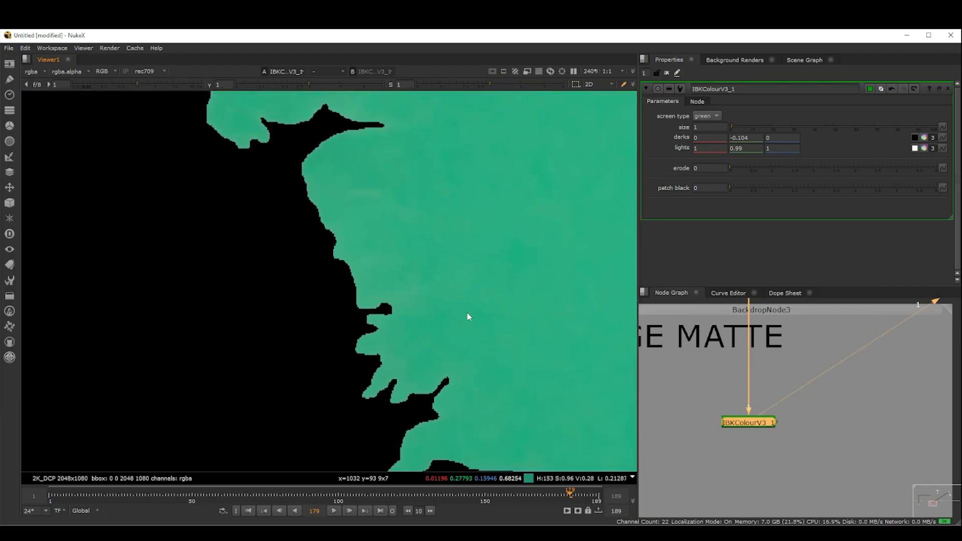
click(710, 169)
text(5)
key(Return)
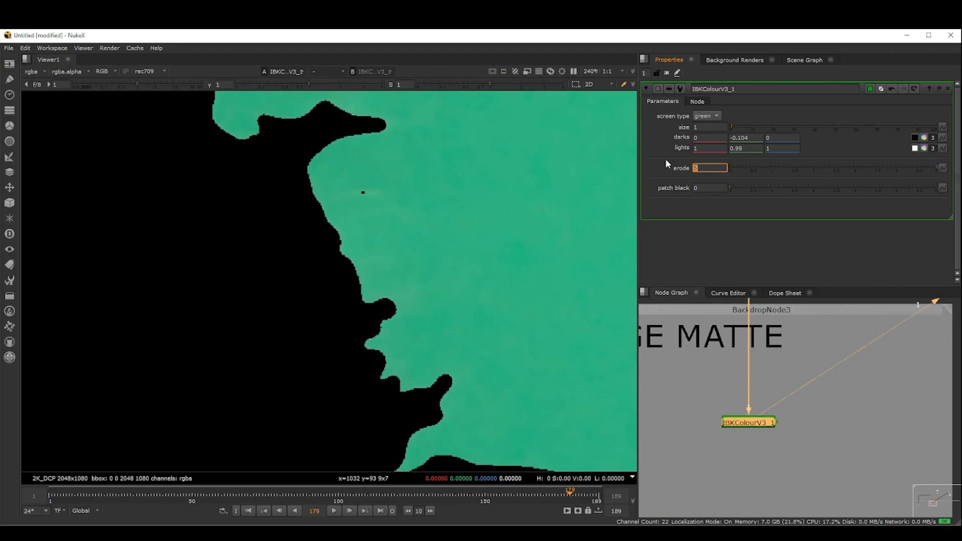
text(10)
key(Return)
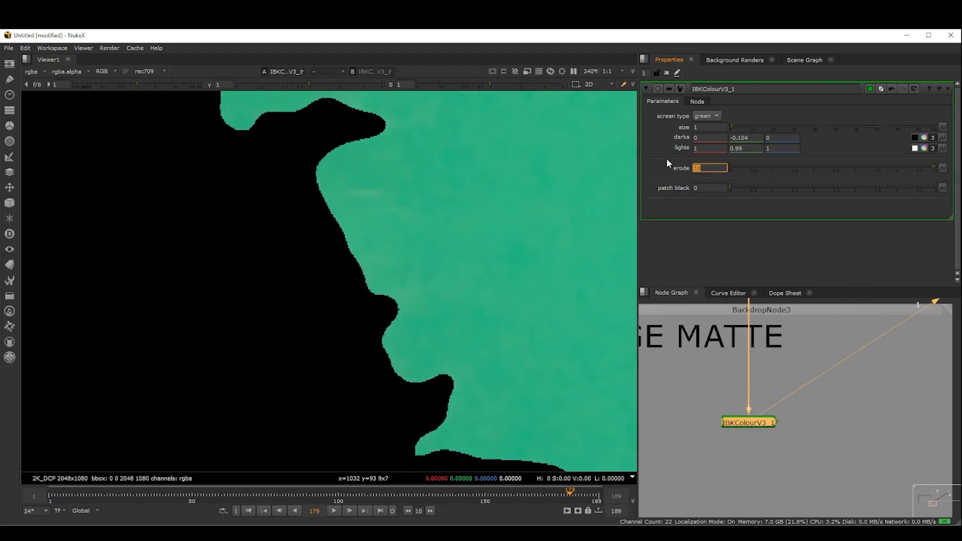
- Compare the hair edges with erode at 0 and back at 10, checking the whole frame
scroll(487, 285, down, 3)
scroll(486, 264, down, 1)
key(alt+g)
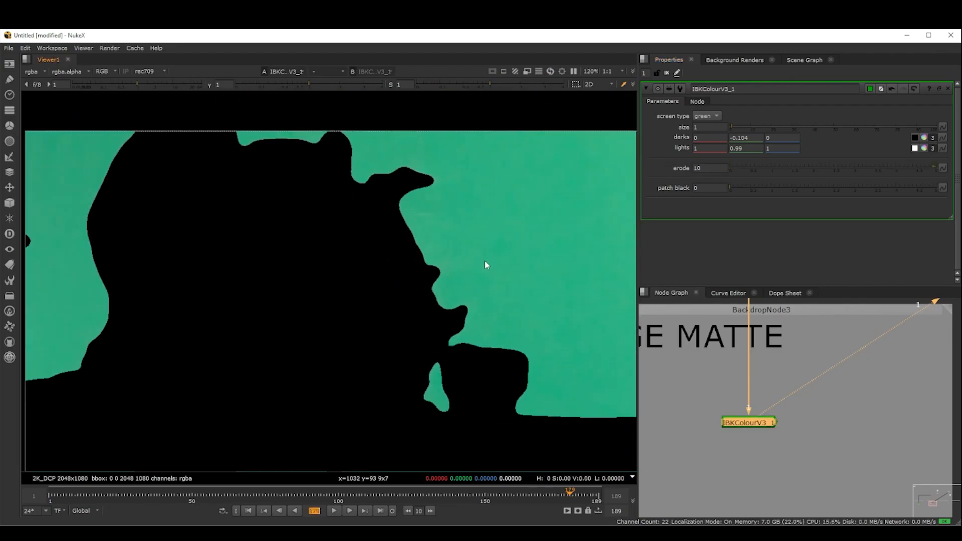
click(698, 167)
text(0)
key(Return)
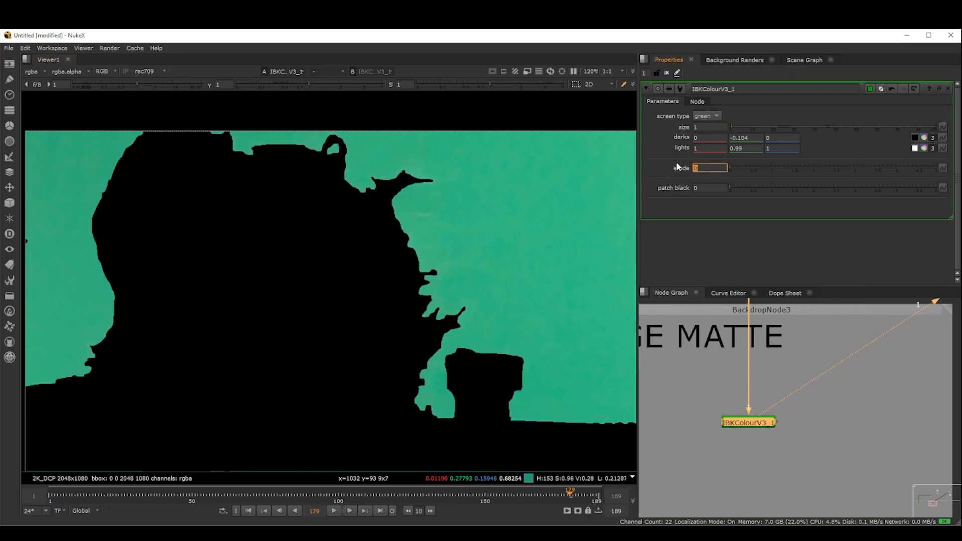
text(10)
key(Return)
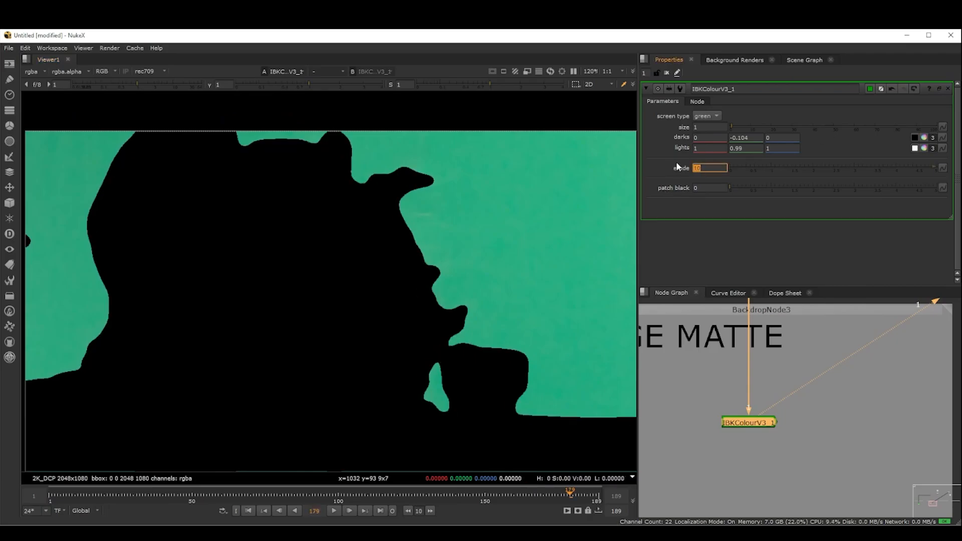
right_click(616, 167)
middle_drag(446, 298, 406, 282)
scroll(406, 281, down, 1)
scroll(485, 272, down, 4)
middle_drag(474, 278, 398, 254)
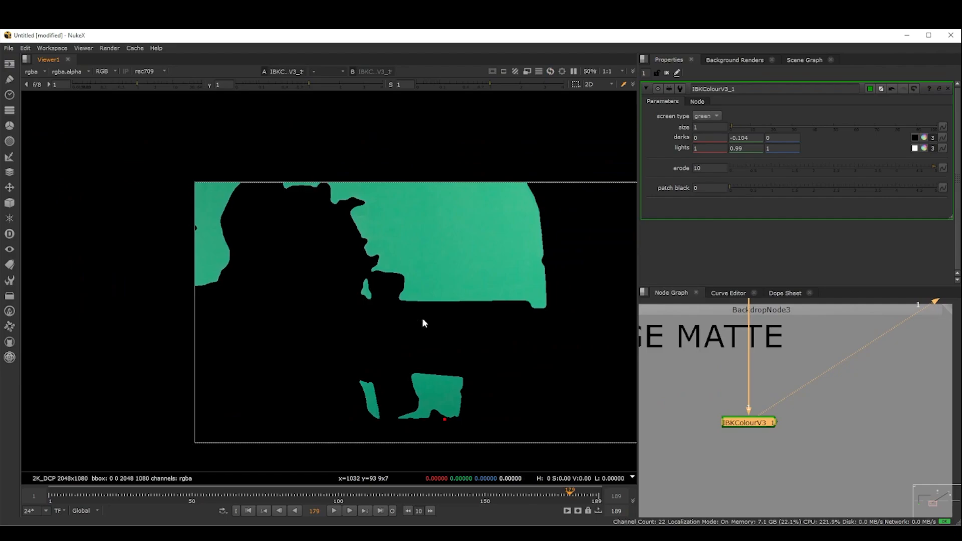
- Duplicate the IBKColour node and connect the copy directly beneath the original
middle_drag(760, 453, 765, 441)
scroll(765, 441, up, 2)
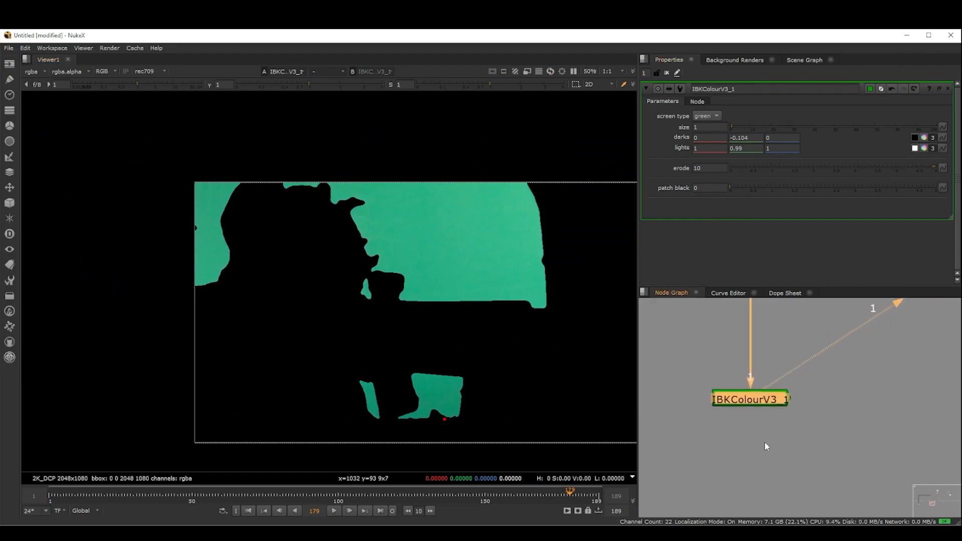
scroll(765, 441, down, 1)
click(765, 439)
click(756, 406)
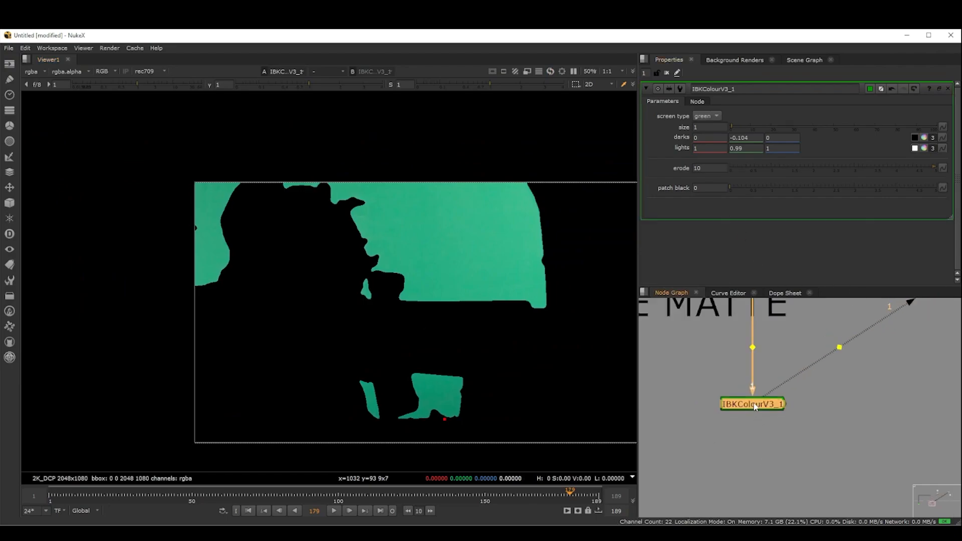
key(ctrl+c)
key(ctrl+v)
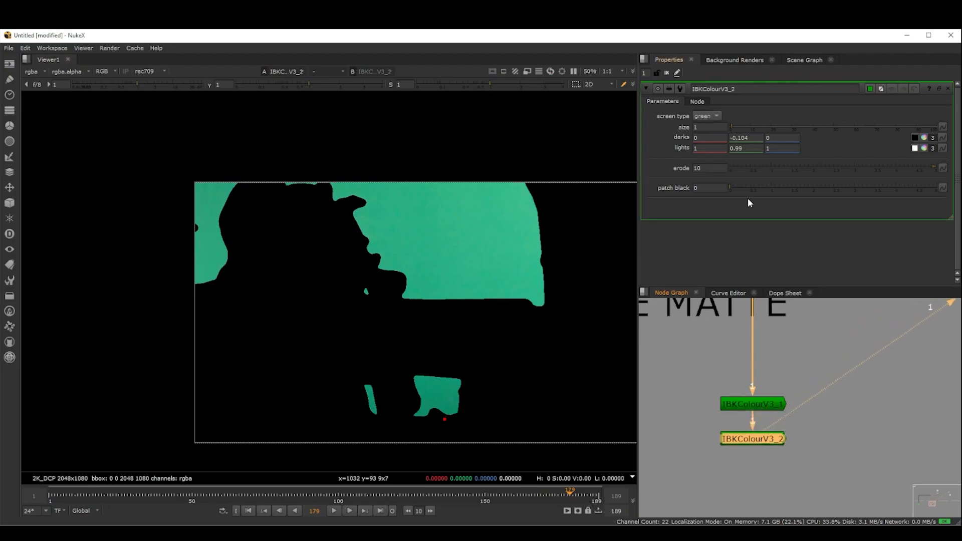
- Set the second IBKColour node's erode to 0
double_click(701, 127)
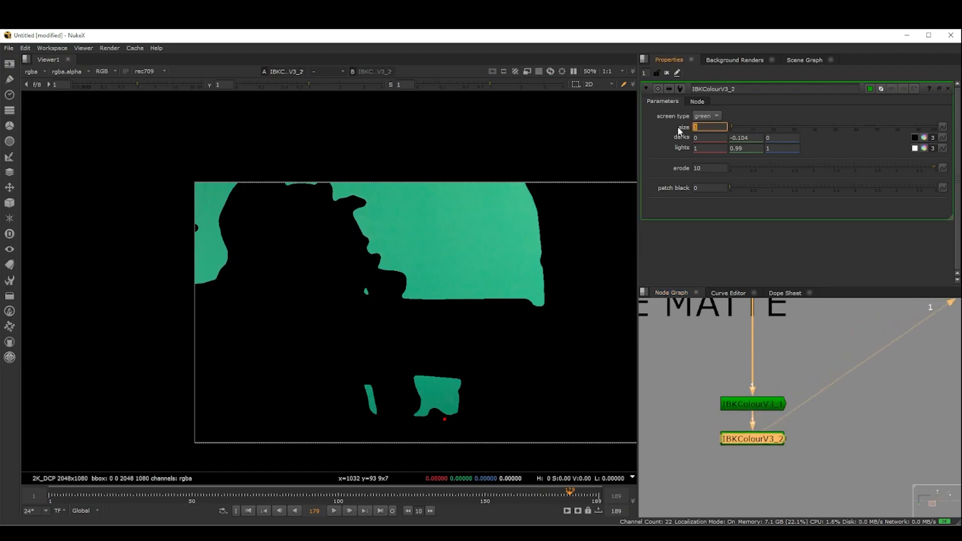
key(Tab)
key(Tab)
key(Tab)
key(Tab)
key(Tab)
key(Tab)
key(Tab)
text(0)
key(Return)
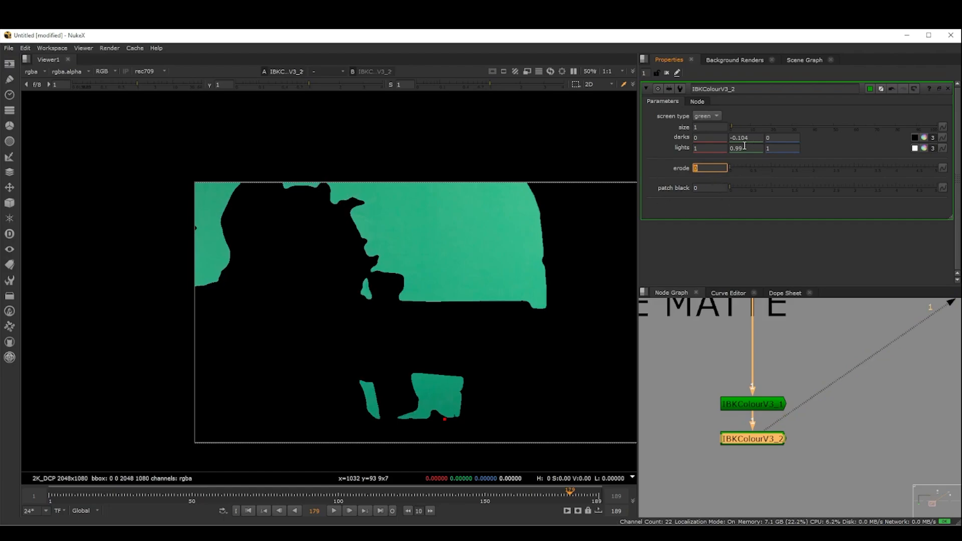
- Reset the second IBKColour node's green darks to 0 and green lights to 1
double_click(753, 138)
text(0)
double_click(740, 149)
double_click(749, 403)
double_click(750, 439)
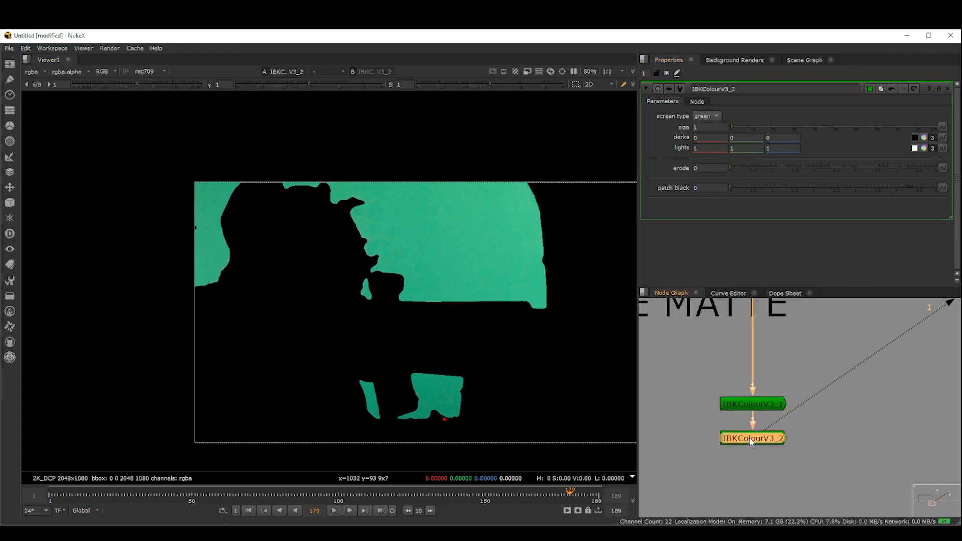
- Set the second IBKColour node's patch black to 1
double_click(707, 187)
text(1)
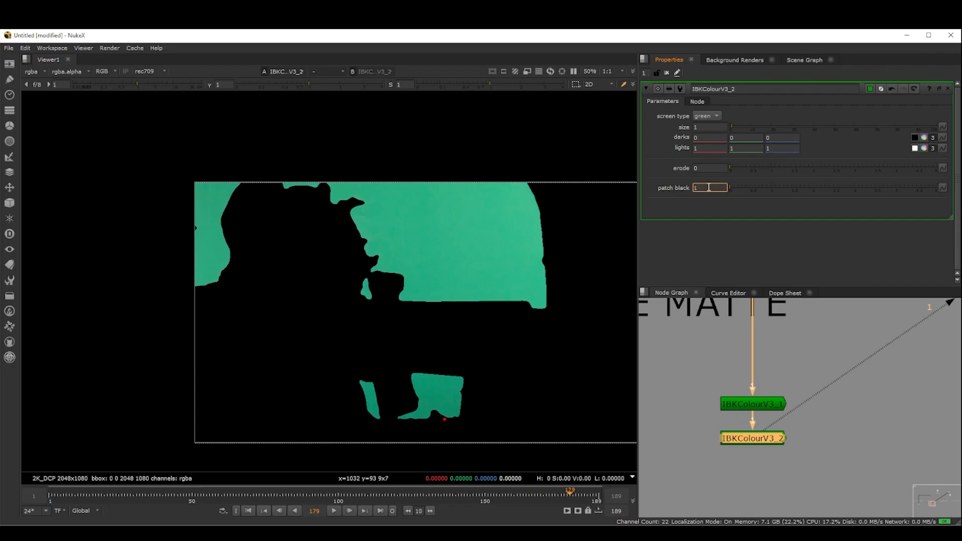
click(771, 439)
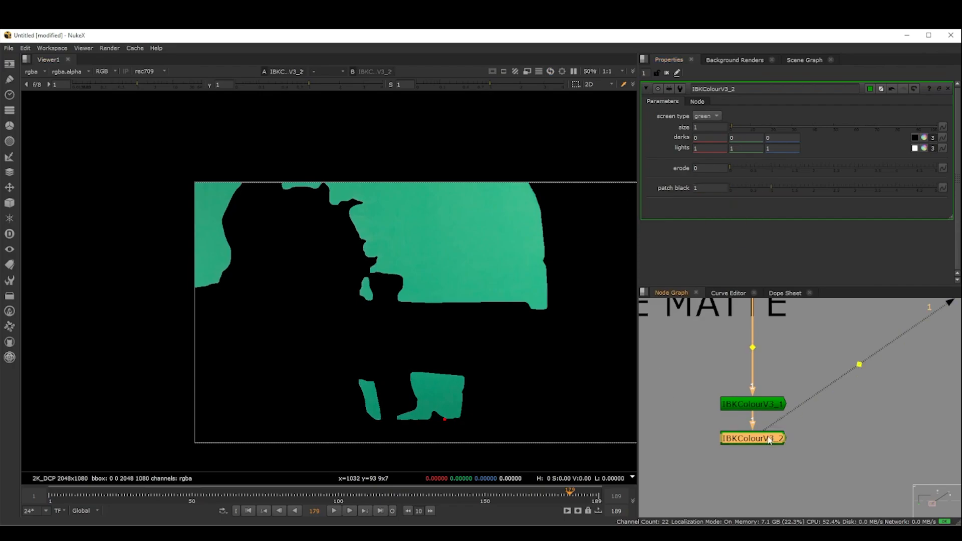
- Add a third IBKColour node as a copy below the second and set its patch black to 2
key(ctrl+v)
double_click(758, 460)
drag(705, 188, 680, 184)
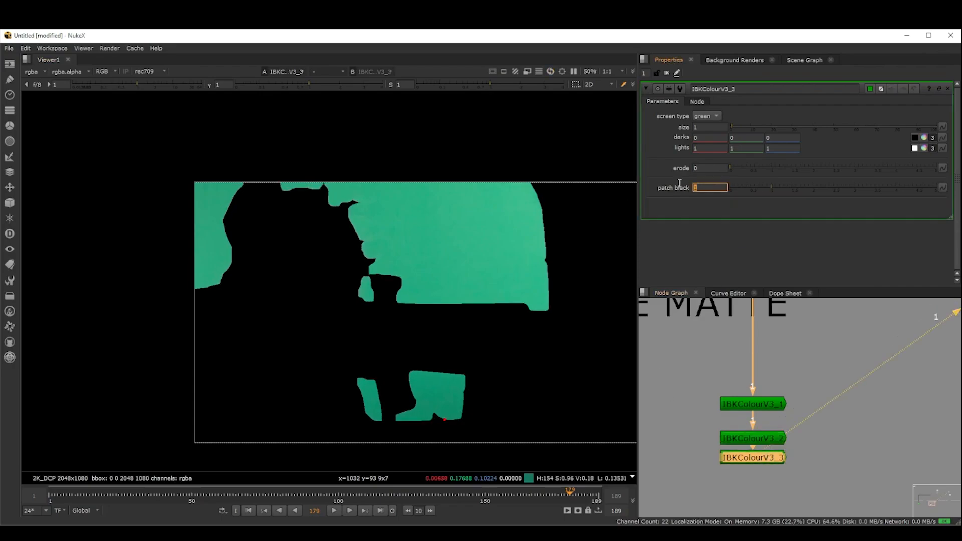
text(2)
key(Return)
- Add a fourth IBKColour copy at the end of the chain and set its patch black to 4
scroll(706, 386, down, 3)
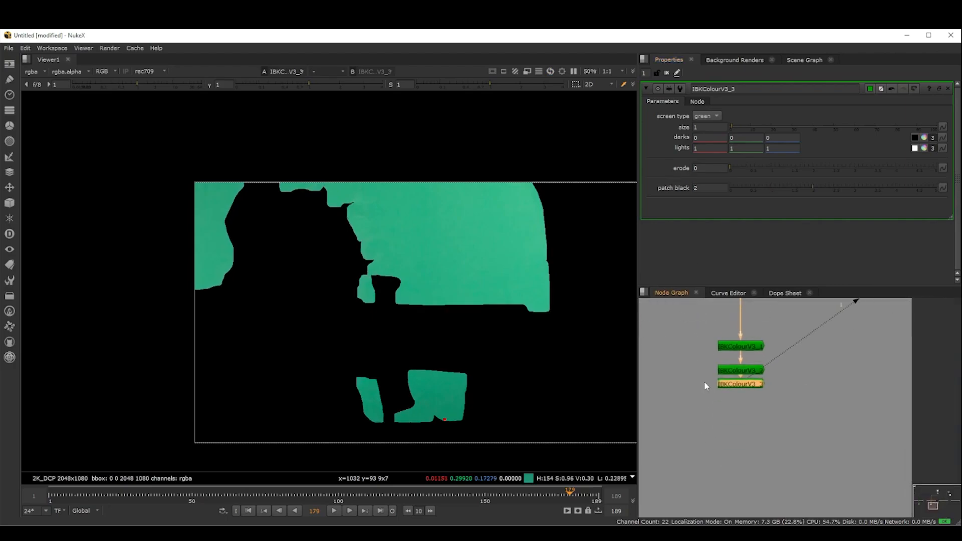
scroll(706, 386, up, 2)
key(ctrl+v)
double_click(759, 409)
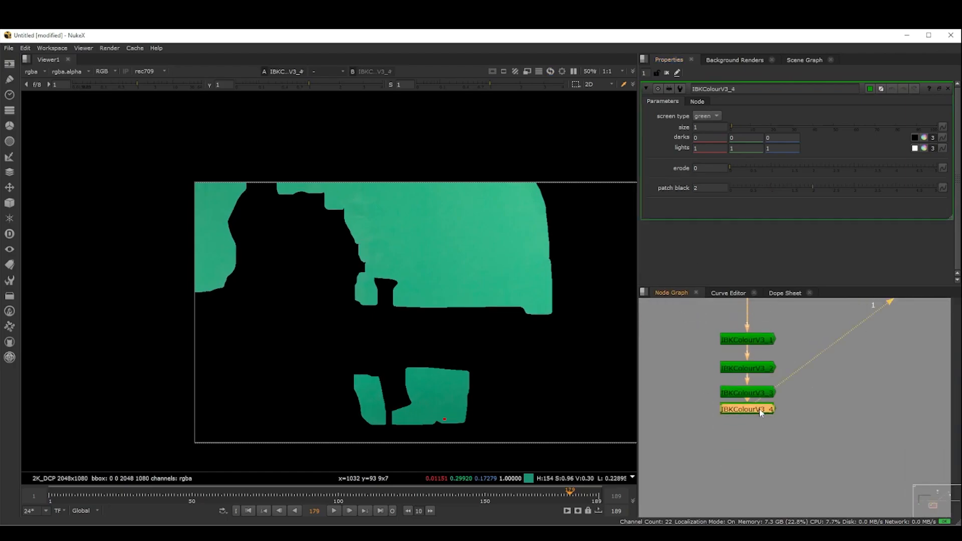
drag(706, 188, 654, 187)
text(4)
key(Return)
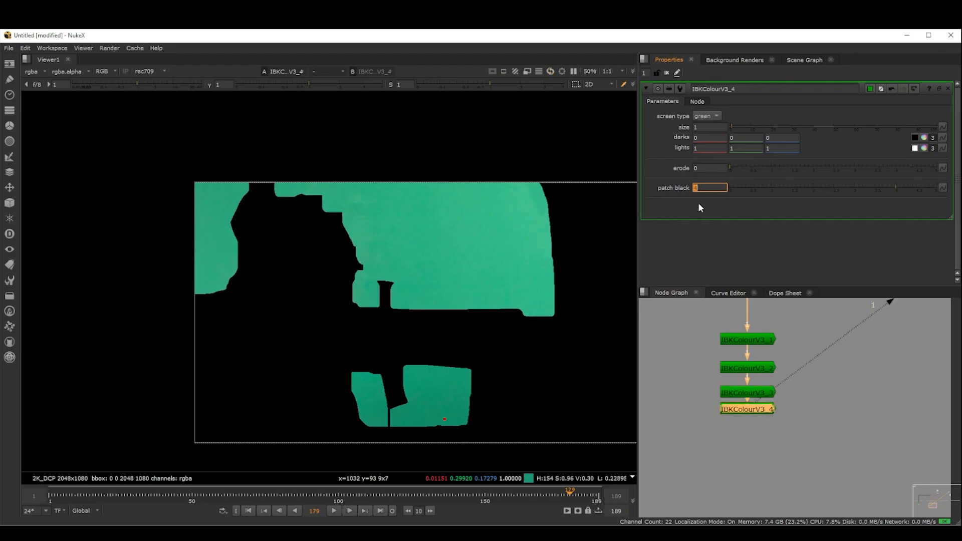
- Duplicate the fourth IBKColour node below itself and set the new copy's patch black to 8
key(ctrl+c)
key(ctrl+v)
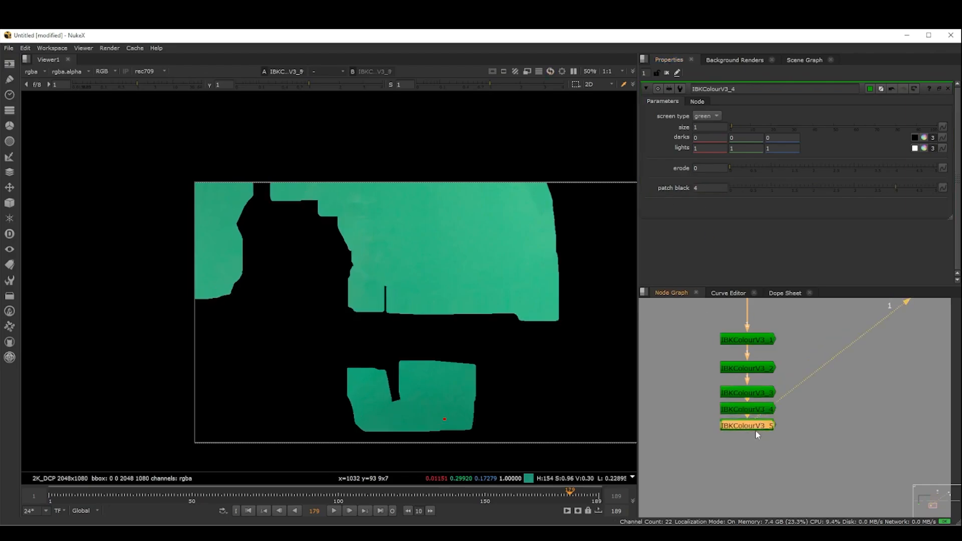
drag(709, 188, 666, 181)
text(8)
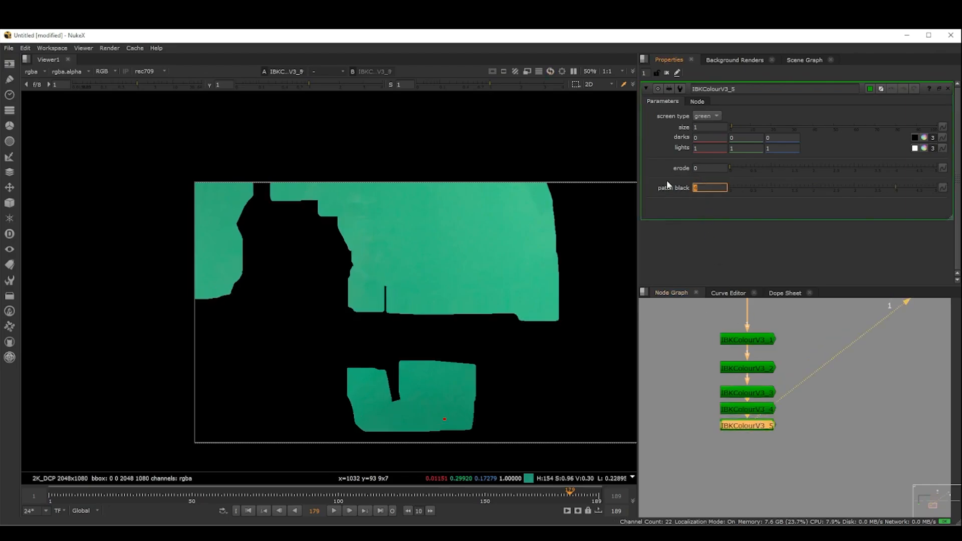
key(Return)
- Add a sixth IBKColour copy at the end of the chain and set its patch black to 16
key(ctrl+c)
key(ctrl+v)
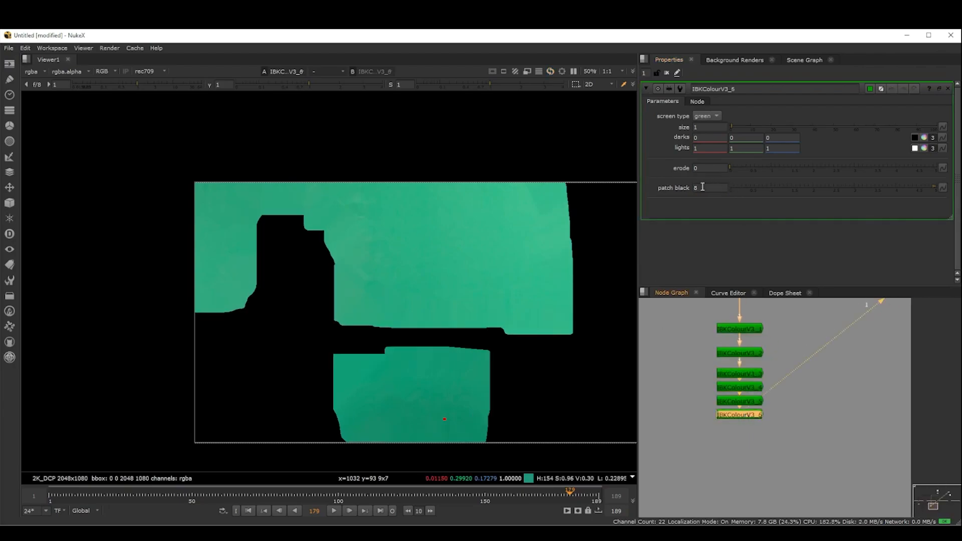
drag(704, 188, 648, 179)
text(16)
key(Return)
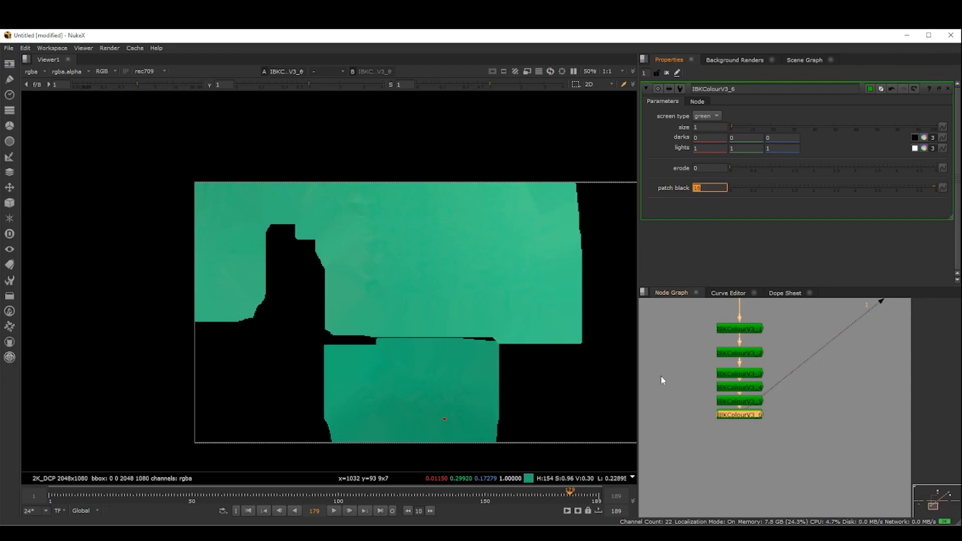
- Duplicate the sixth IBKColour node below itself and set the new copy's patch black to 32
click(732, 415)
key(ctrl+c)
key(ctrl+v)
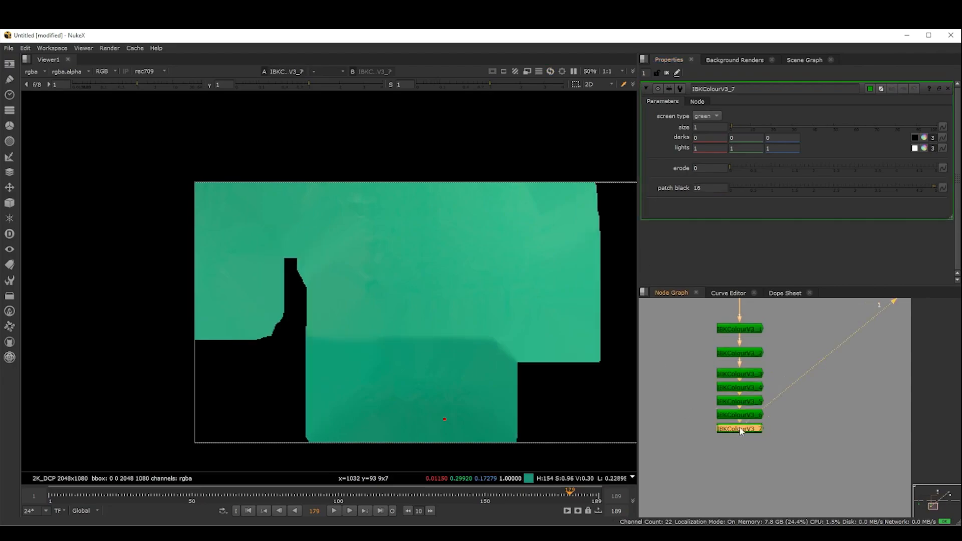
drag(707, 188, 670, 186)
text(32)
key(Return)
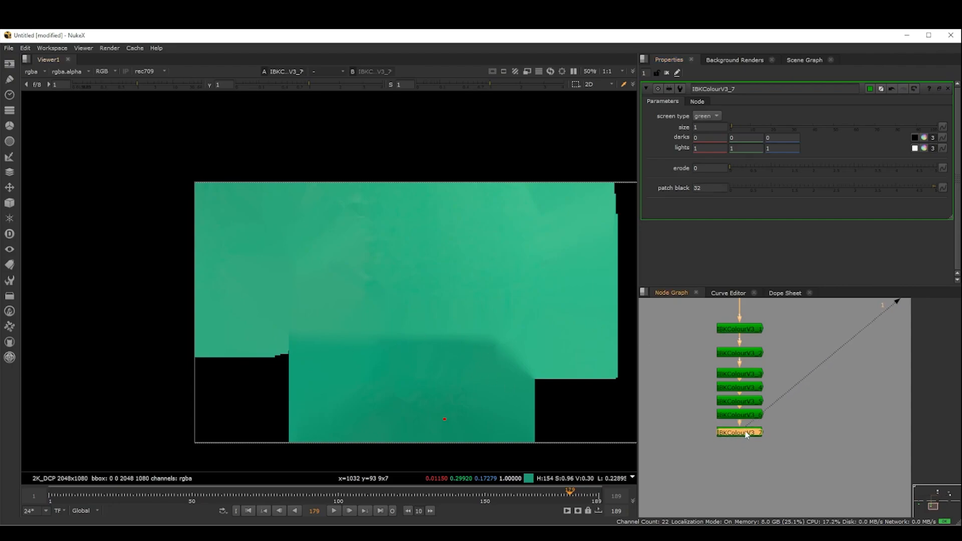
- Paste an eighth IBKColour node below the seventh and set its patch black to 64
scroll(809, 393, down, 3)
scroll(808, 397, up, 3)
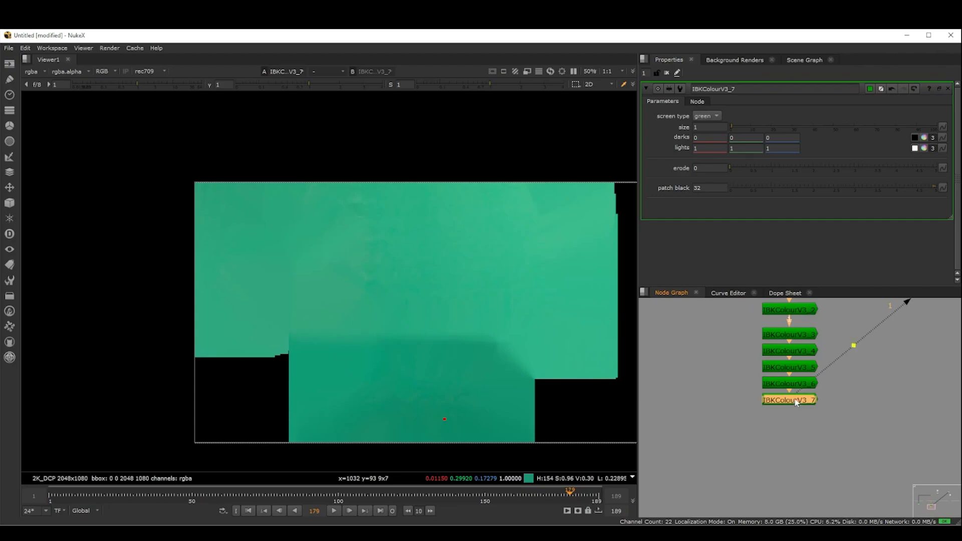
key(ctrl+v)
double_click(791, 418)
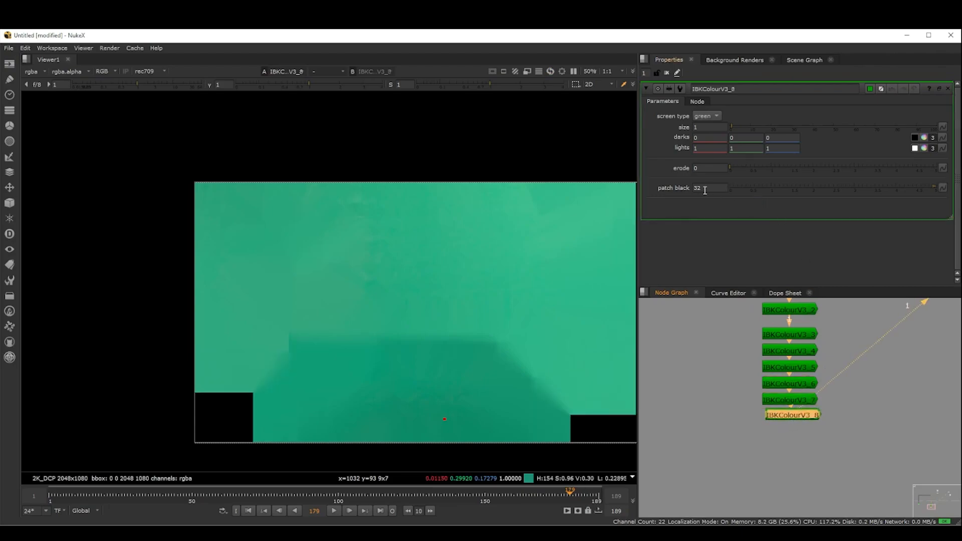
drag(706, 188, 665, 185)
text(64)
key(Return)
scroll(510, 309, down, 5)
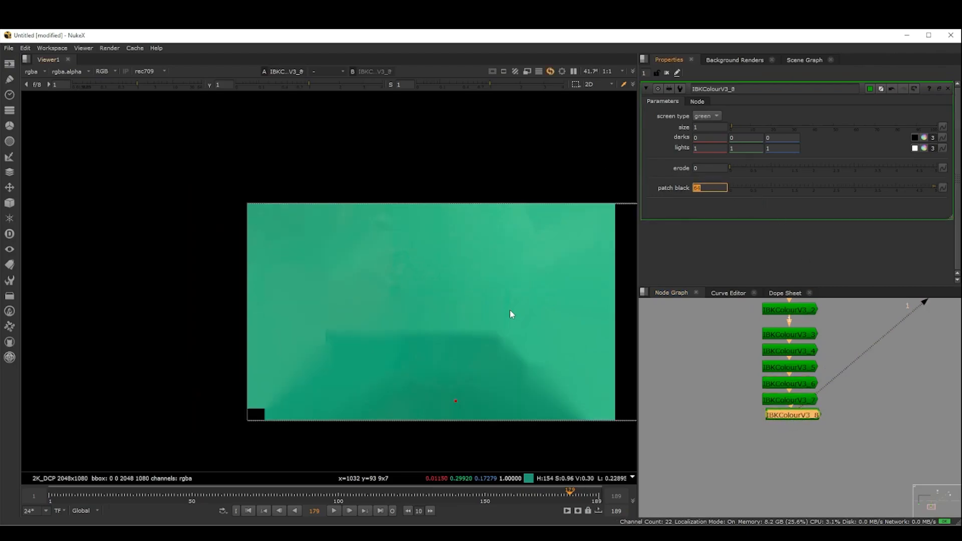
- Move the eighth IBKColour node slightly further down, in line with the chain above it
scroll(798, 457, down, 3)
scroll(793, 437, up, 1)
drag(796, 435, 795, 446)
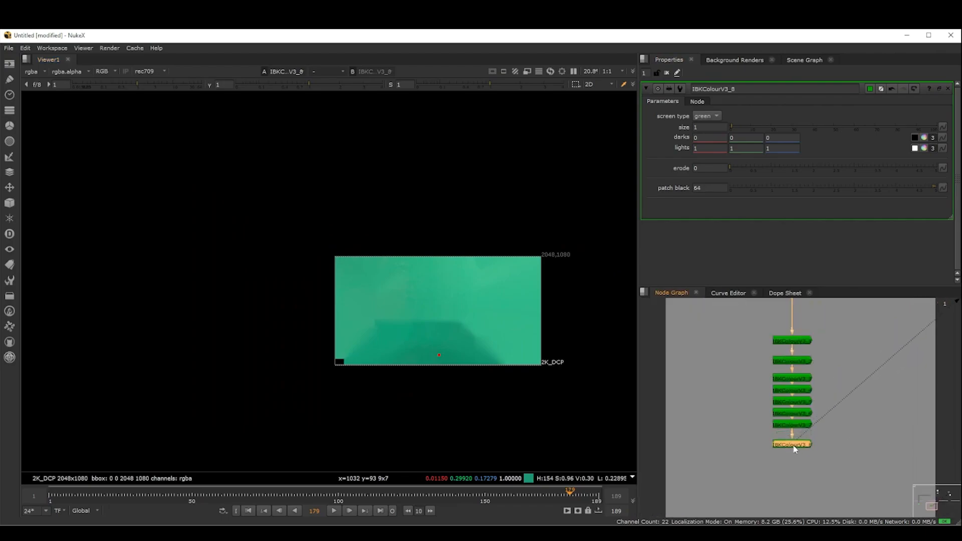
scroll(814, 437, down, 4)
scroll(815, 437, up, 4)
middle_drag(834, 400, 794, 400)
scroll(457, 318, up, 4)
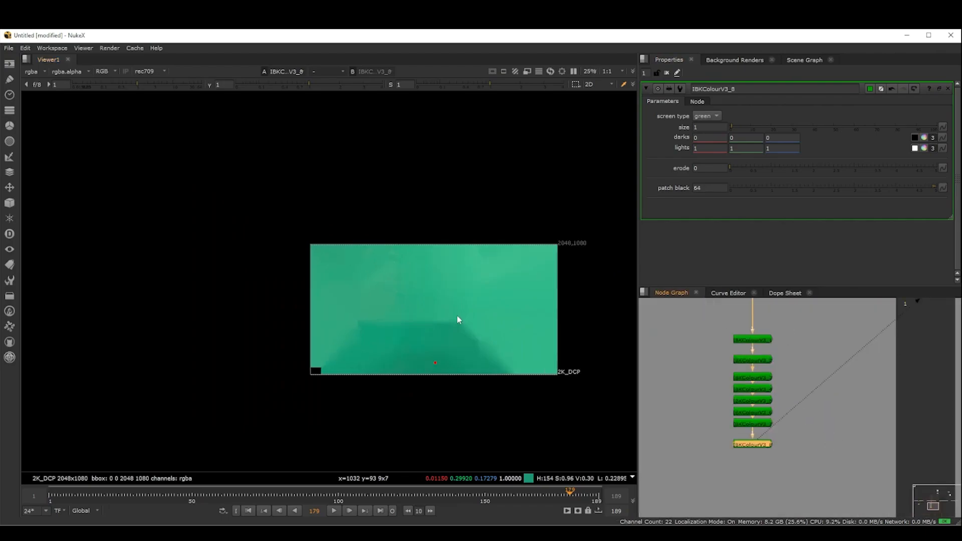
- Add an unconnected IBKGizmo node beside the IBKColour chain in the Edge Matte section
click(837, 414)
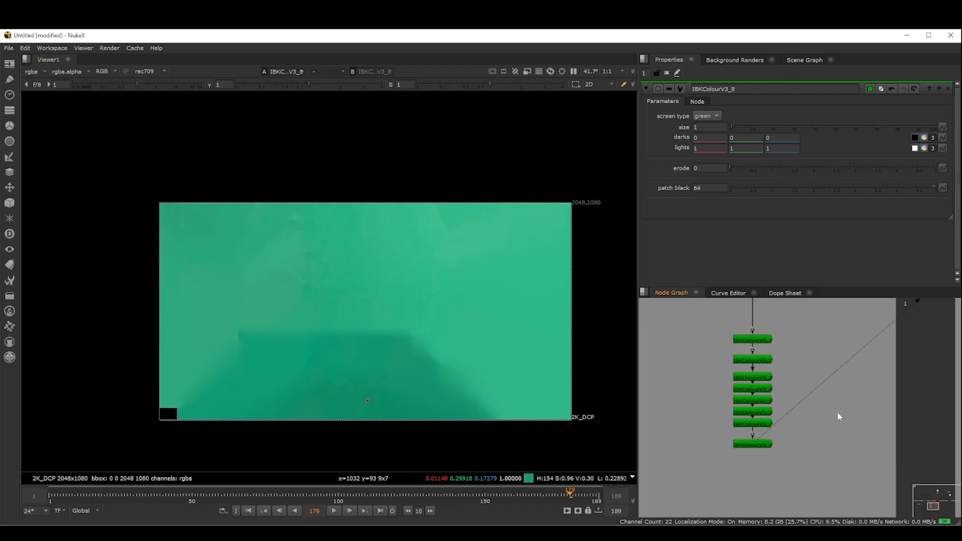
key(Tab)
text(IBK)
click(750, 430)
scroll(815, 448, up, 4)
click(862, 453)
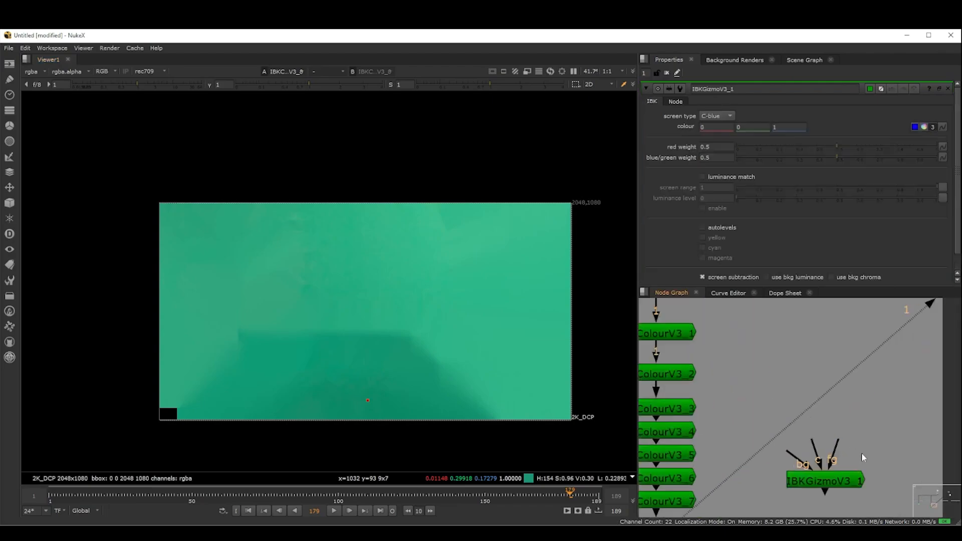
- Connect the IBKGizmo's c input to the last IBKColour node and align the gizmo level with that node
scroll(862, 454, down, 1)
middle_drag(862, 453, 876, 381)
drag(834, 380, 728, 463)
drag(855, 421, 842, 467)
scroll(820, 437, down, 4)
scroll(808, 440, down, 1)
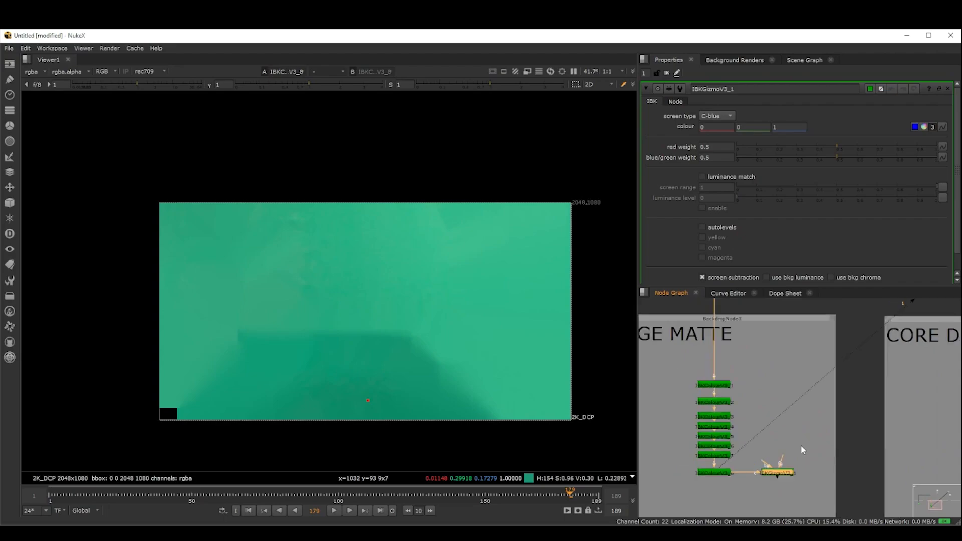
- Connect the IBKGizmo's fg input to the dot above the IBKColour chain, routing it through a new corner dot
scroll(784, 462, down, 1)
scroll(709, 370, up, 2)
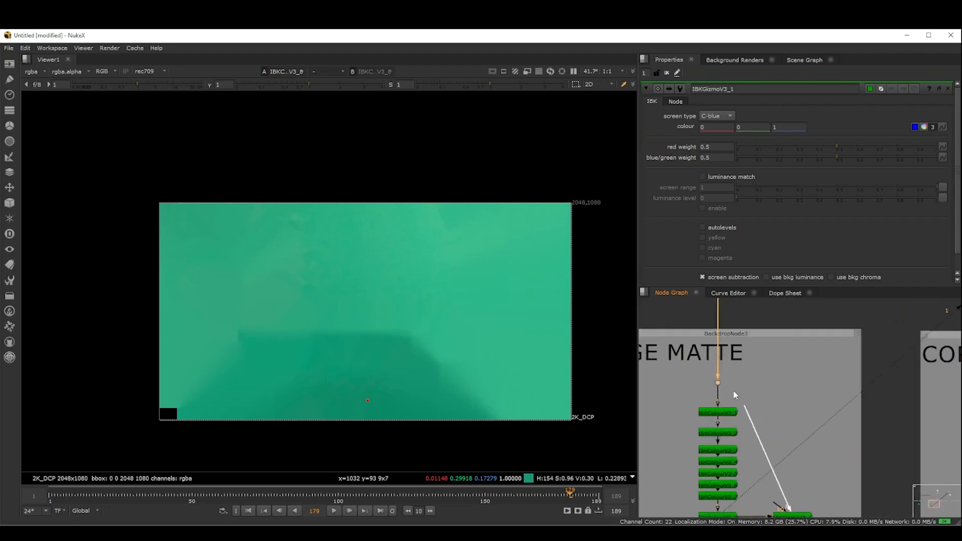
drag(735, 395, 718, 383)
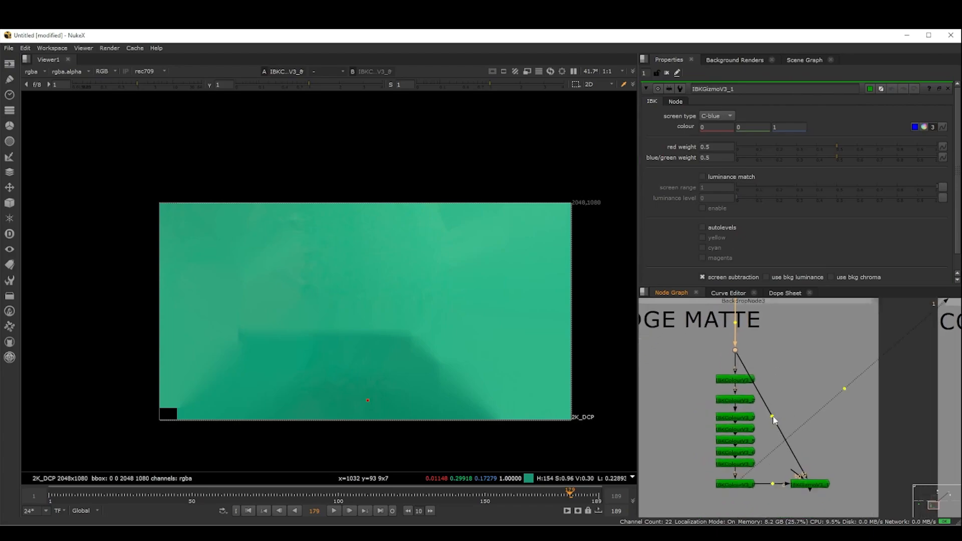
ctrl+drag(773, 417, 811, 358)
scroll(778, 445, down, 2)
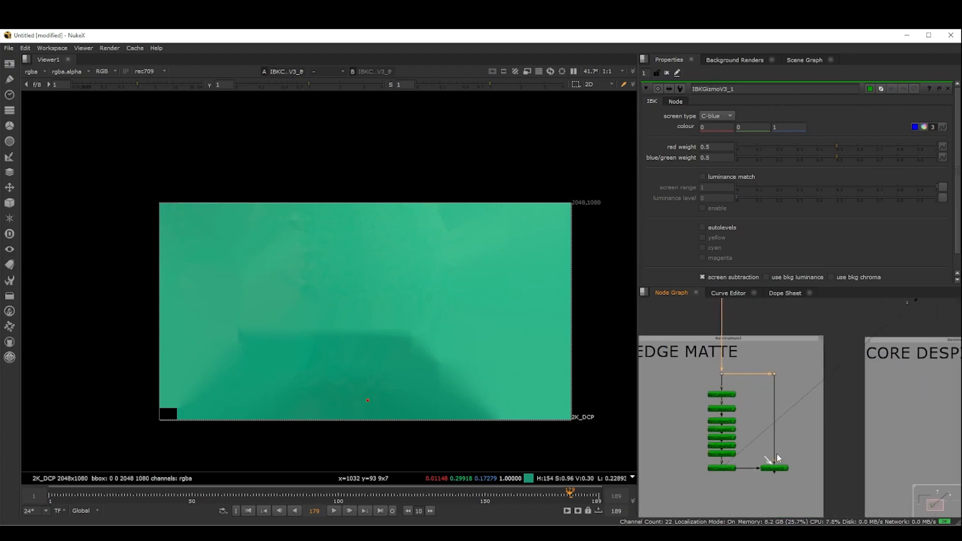
- Display the IBKGizmo node's output in the viewer
drag(820, 441, 826, 418)
scroll(828, 407, down, 3)
middle_drag(828, 407, 743, 386)
middle_drag(906, 379, 919, 404)
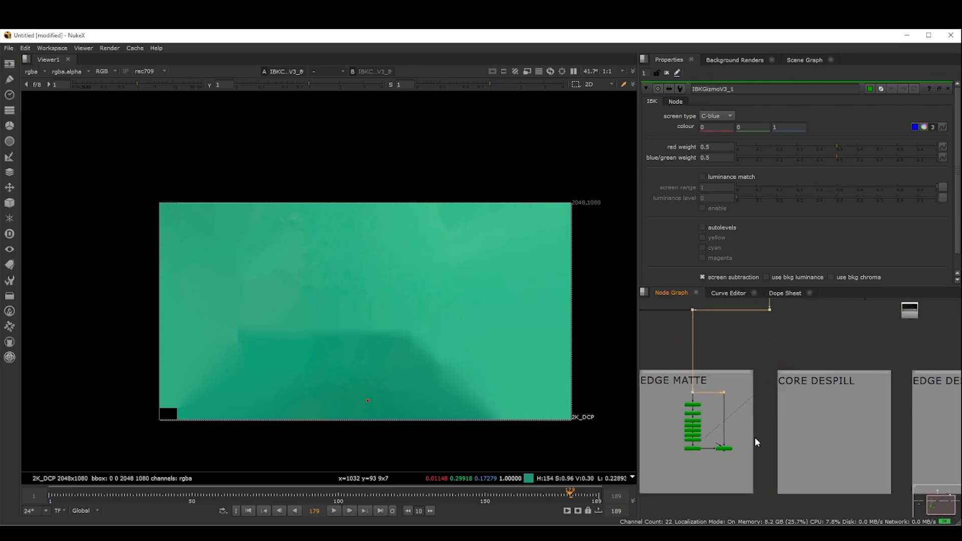
scroll(743, 442, up, 5)
middle_drag(744, 442, 799, 432)
click(752, 446)
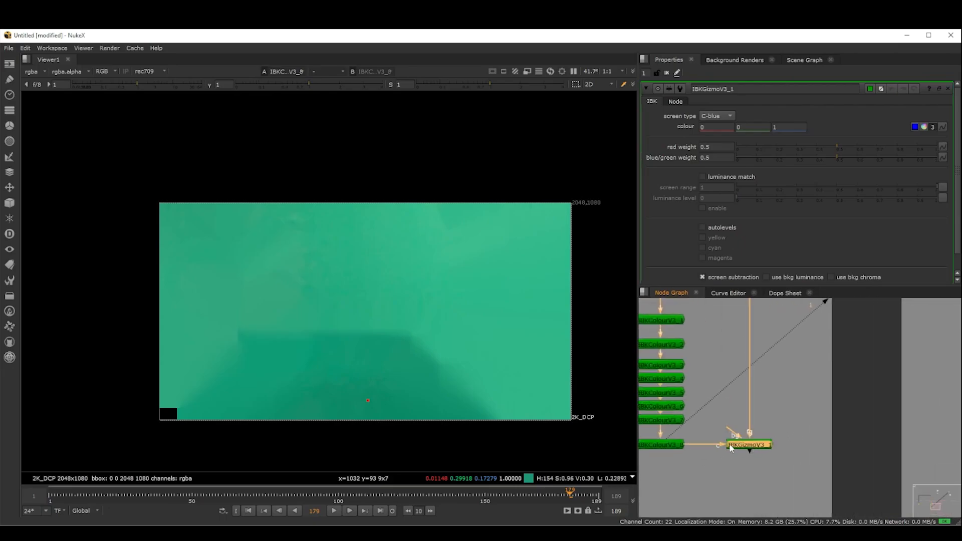
key(1)
scroll(790, 412, down, 3)
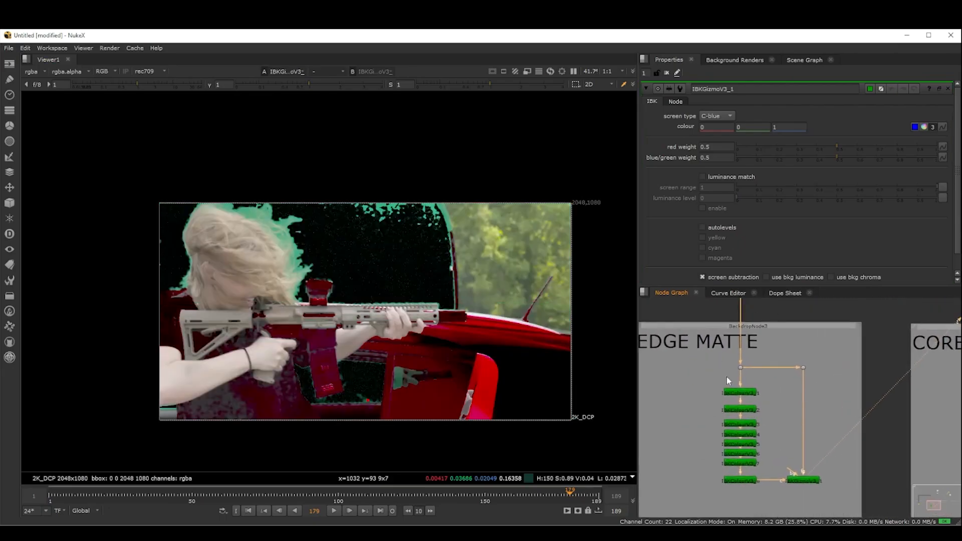
- Examine the IBKGizmo's alpha channel around the hair
scroll(762, 426, down, 2)
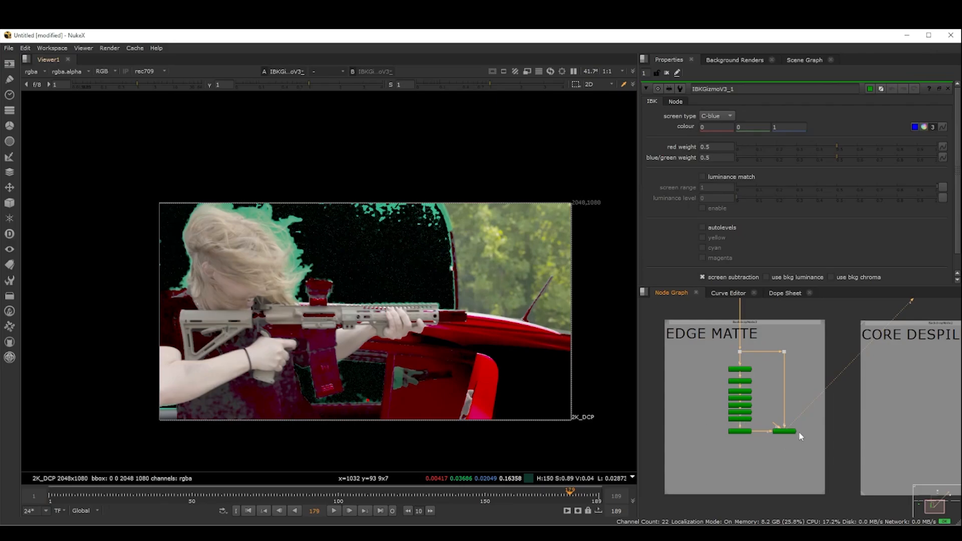
scroll(801, 436, up, 5)
scroll(314, 236, up, 4)
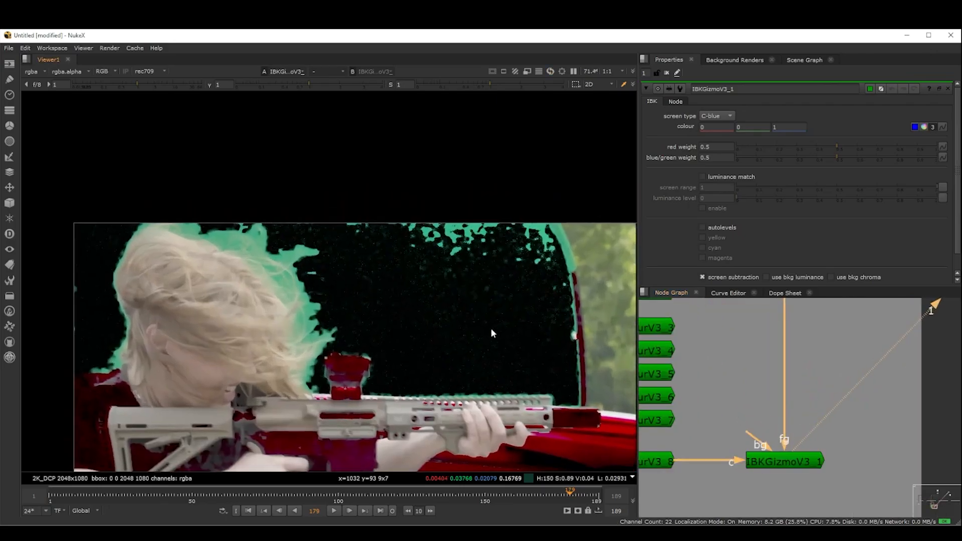
scroll(435, 308, up, 2)
key(a)
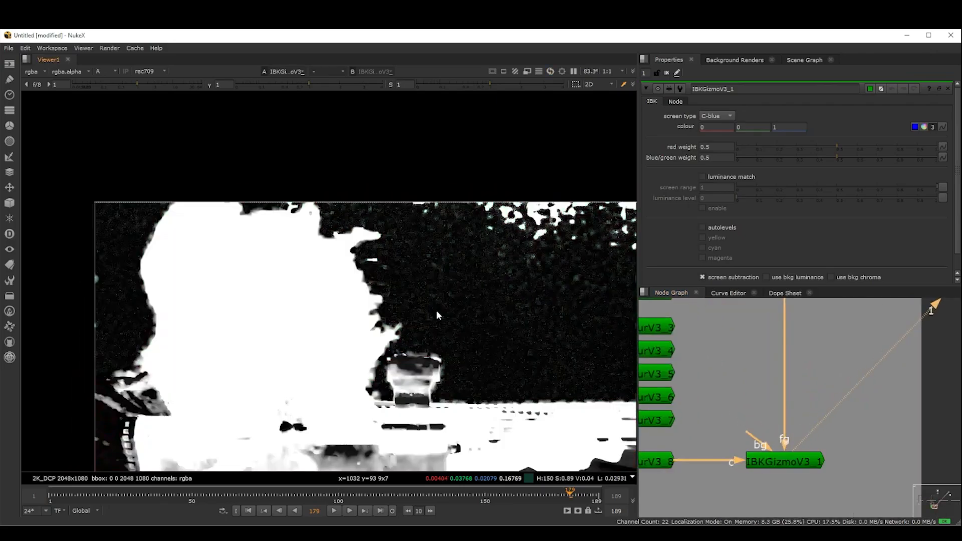
scroll(332, 302, up, 3)
middle_drag(332, 300, 342, 312)
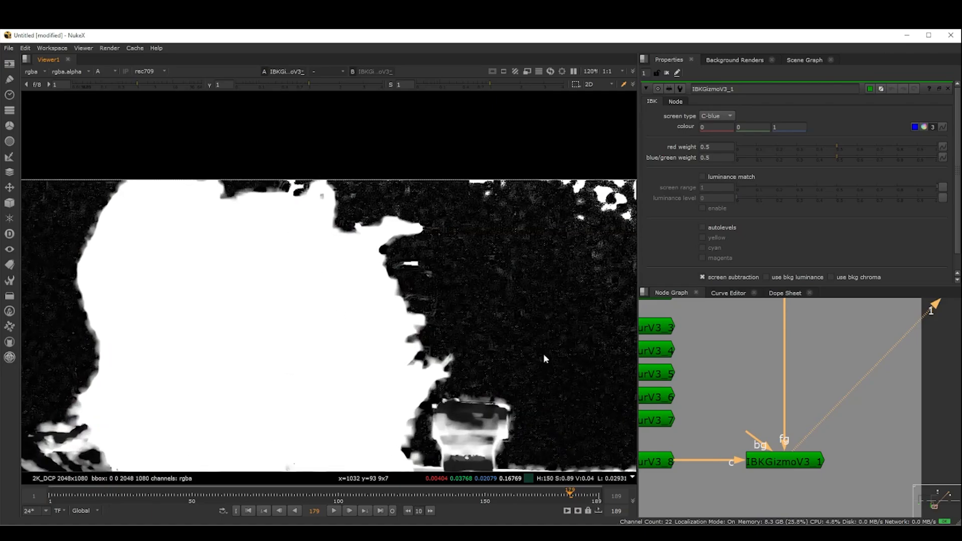
- Set the IBKGizmo's screen type to C-green
scroll(767, 406, down, 1)
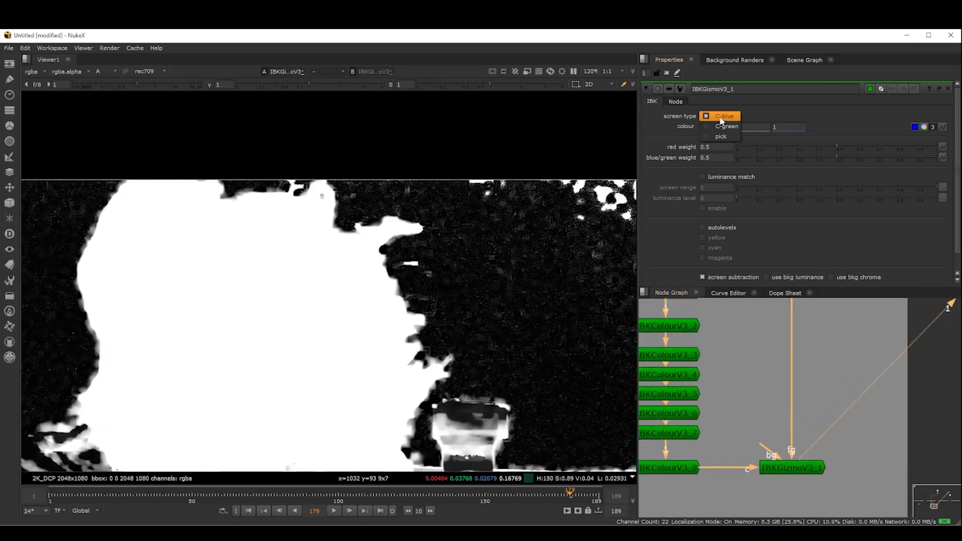
click(731, 129)
scroll(511, 279, down, 3)
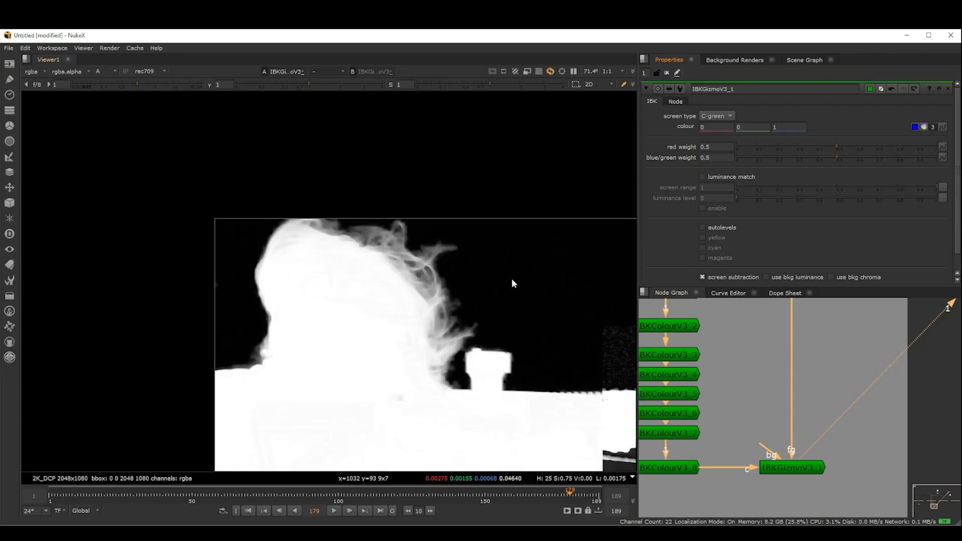
scroll(340, 244, up, 4)
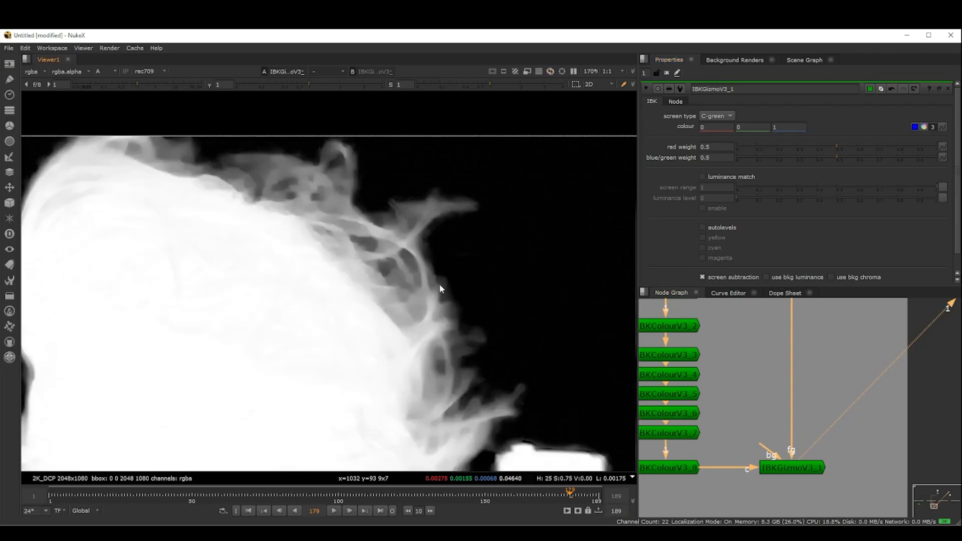
- Compare the keyed colour image with its alpha channel around the hair edges
key(a)
scroll(446, 293, down, 4)
middle_drag(456, 301, 389, 264)
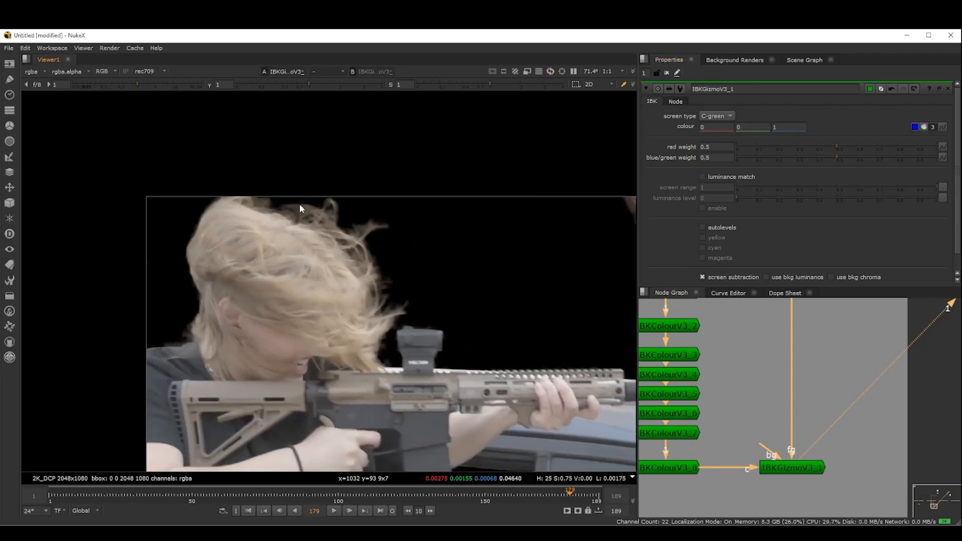
scroll(304, 215, up, 2)
scroll(553, 311, up, 4)
key(a)
middle_drag(551, 310, 282, 192)
scroll(501, 295, down, 4)
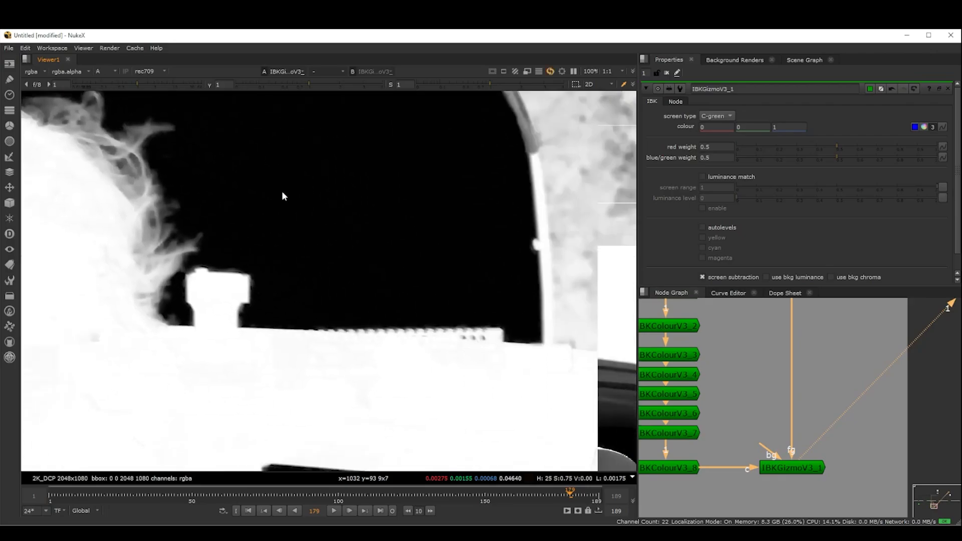
- Examine the alpha matte in the lower car opening around the rifle magazine
scroll(451, 304, down, 2)
scroll(470, 300, down, 1)
middle_drag(511, 372, 404, 294)
scroll(444, 336, down, 1)
middle_drag(444, 335, 483, 305)
scroll(323, 339, up, 3)
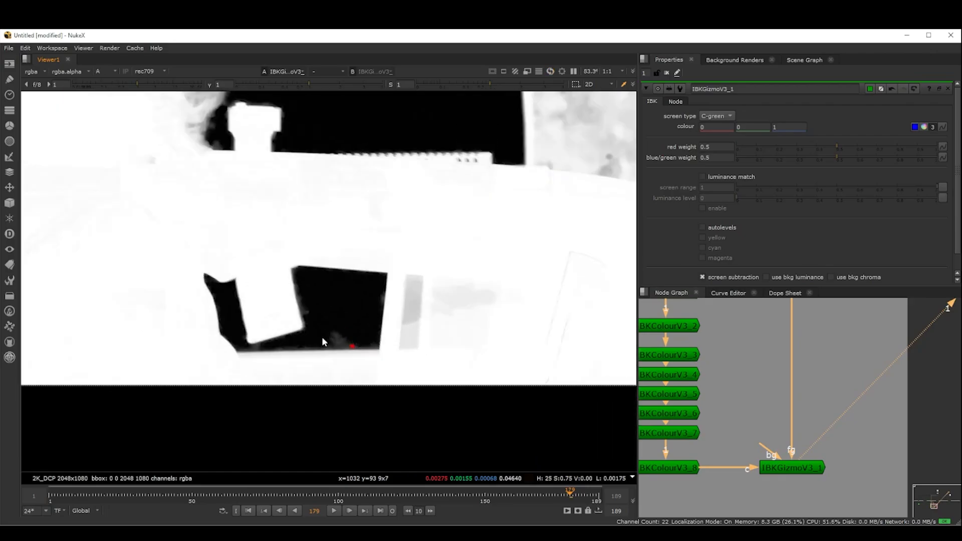
scroll(330, 337, up, 2)
scroll(309, 302, up, 2)
middle_drag(310, 302, 380, 333)
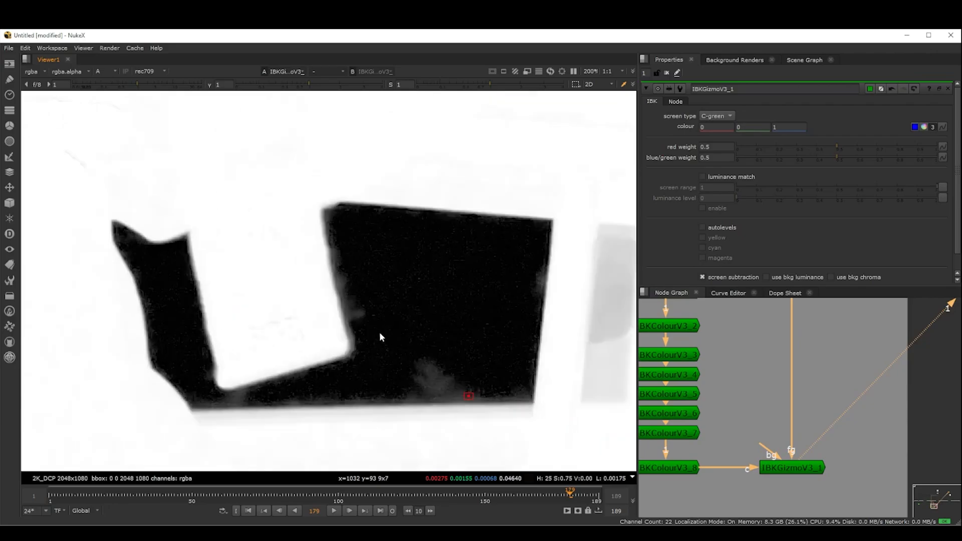
- Inspect the alpha inside the shooter's head, body and rifle stock for solidity
scroll(380, 333, down, 3)
middle_drag(315, 244, 357, 333)
scroll(358, 333, down, 2)
middle_drag(303, 319, 433, 344)
scroll(240, 296, up, 1)
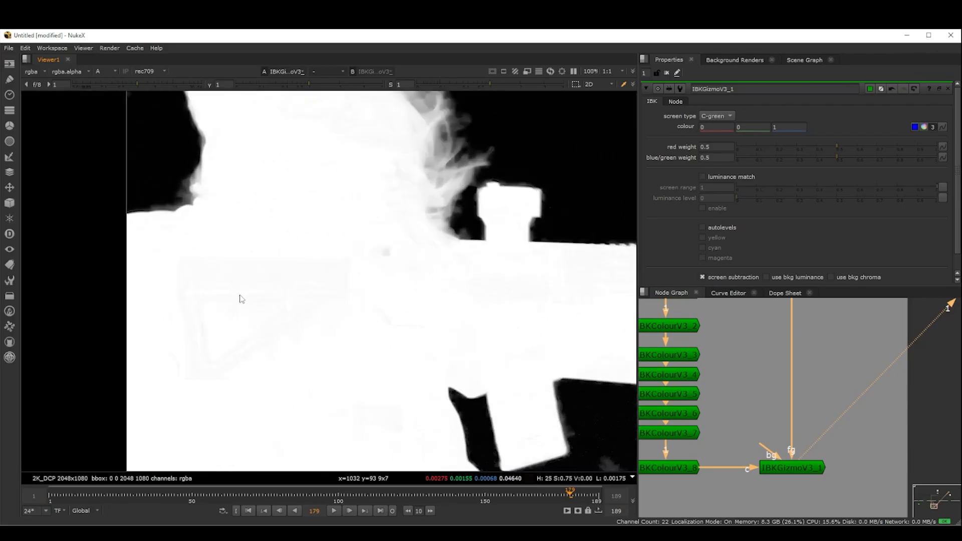
scroll(239, 299, up, 3)
scroll(294, 297, down, 3)
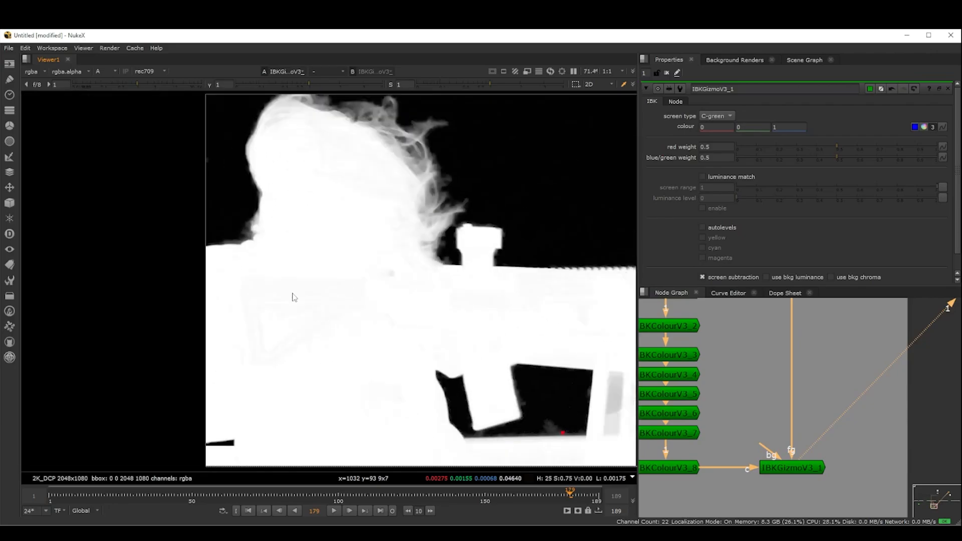
scroll(815, 398, down, 5)
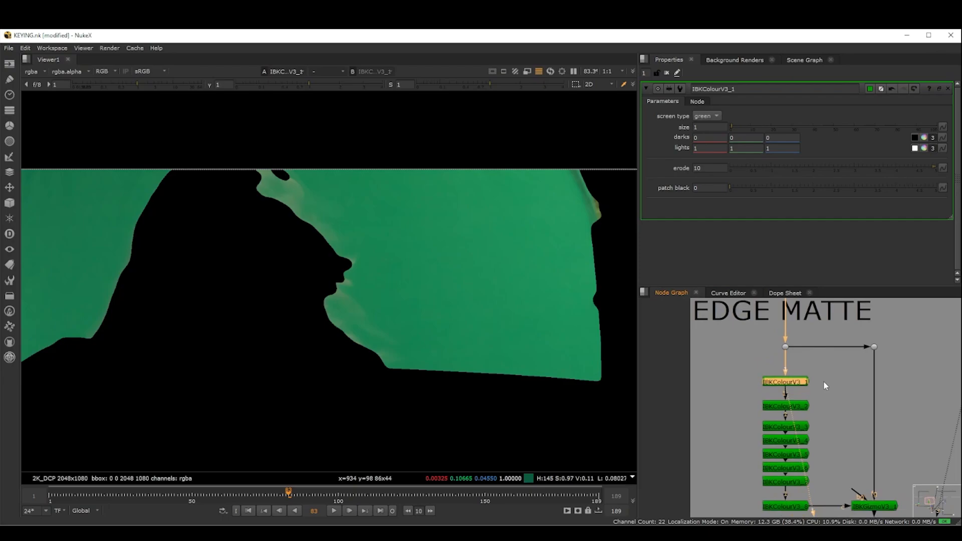
- Move the first IBKColour node up, apart from the copies below it, and display its output
middle_drag(825, 382, 826, 375)
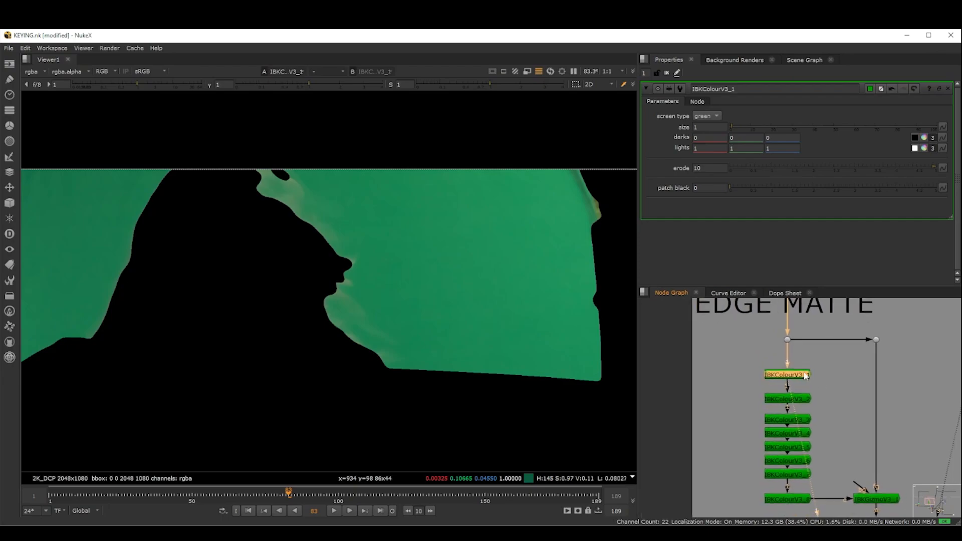
drag(800, 375, 757, 507)
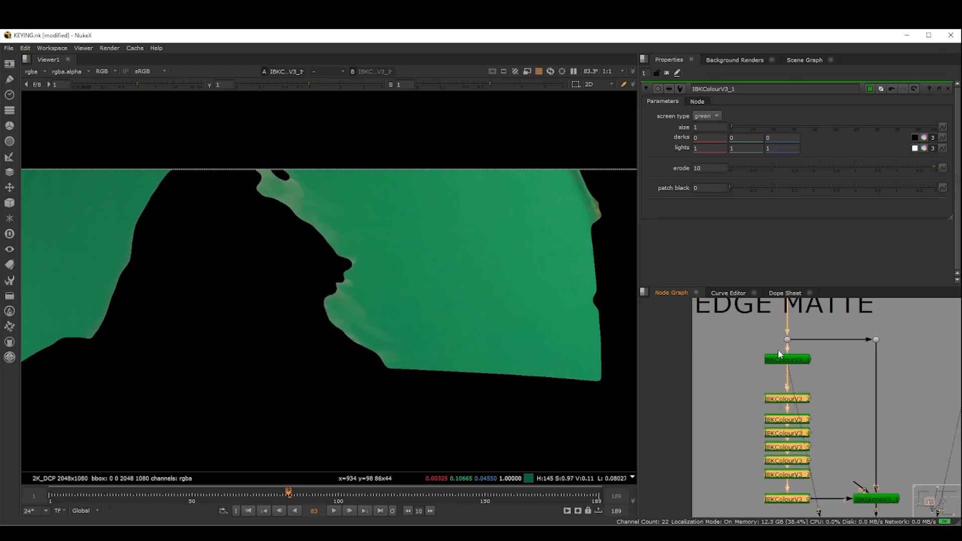
click(784, 361)
key(1)
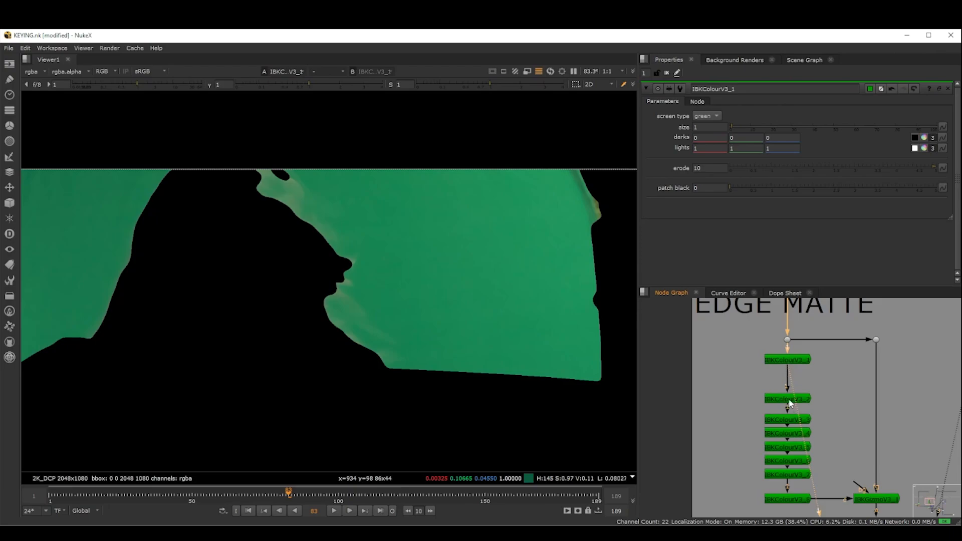
- Add a Roto and merge it over the stream between the first and second IBKColour nodes, displaying the Merge output
click(705, 379)
key(o)
key(m)
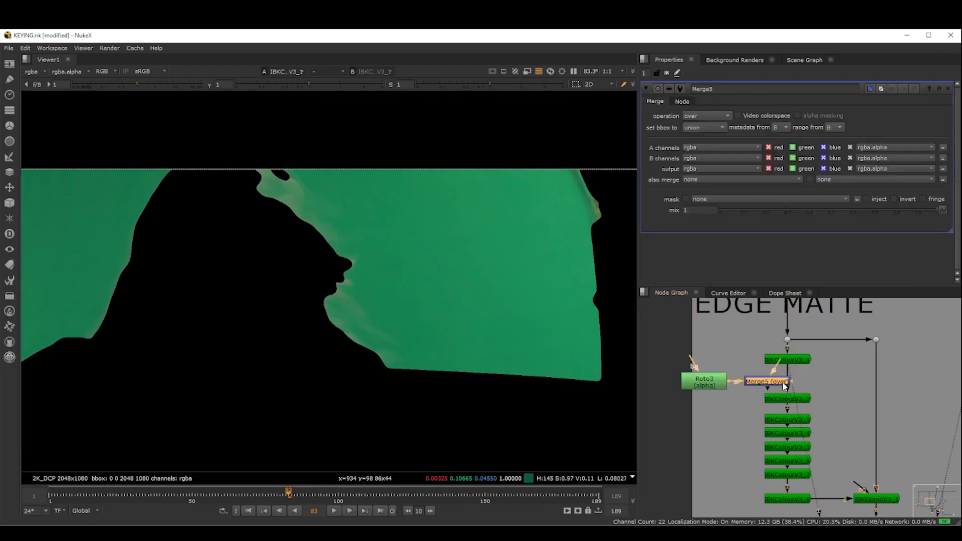
drag(797, 380, 817, 380)
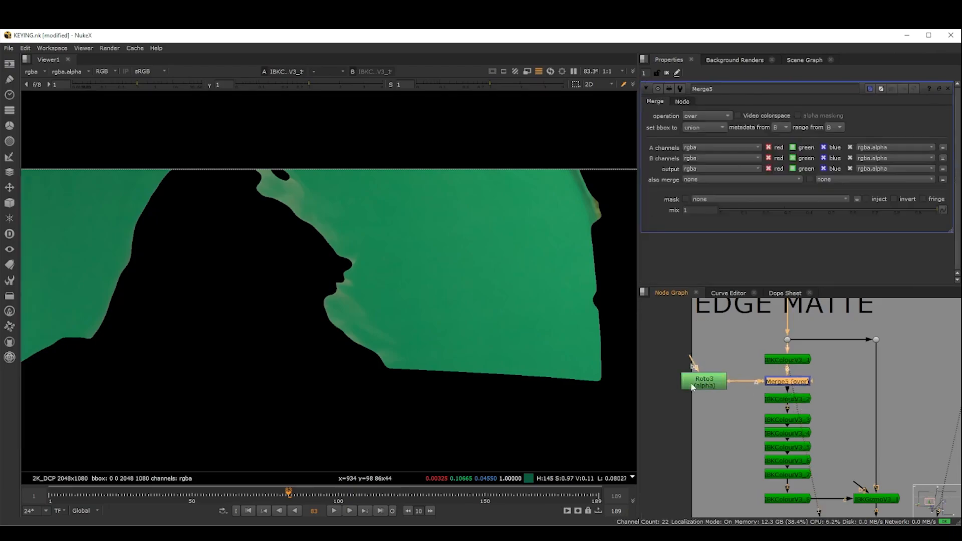
drag(703, 384, 717, 382)
click(776, 381)
key(1)
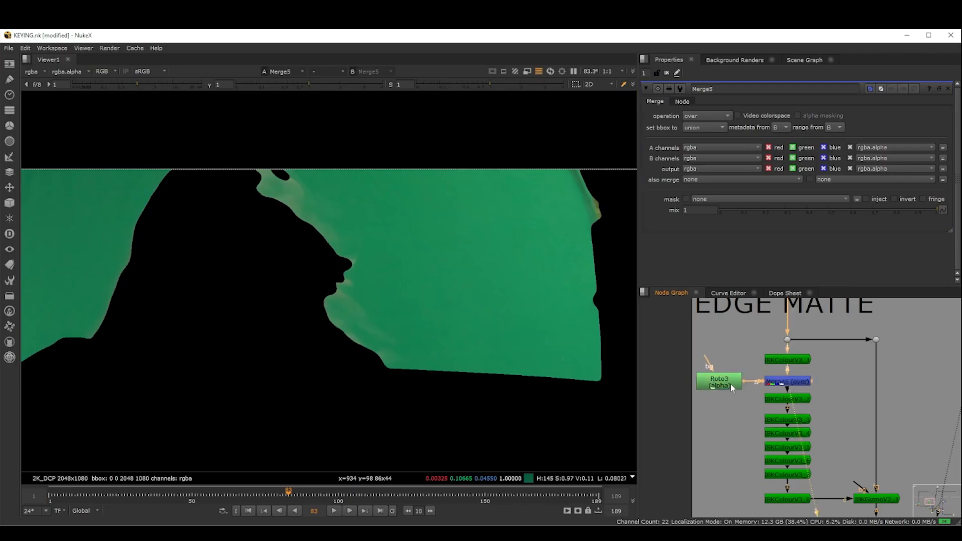
- Draw a closed Bezier on the Roto enclosing the shooter's face, front hair and the discoloured green beside them, and smooth its points
double_click(729, 383)
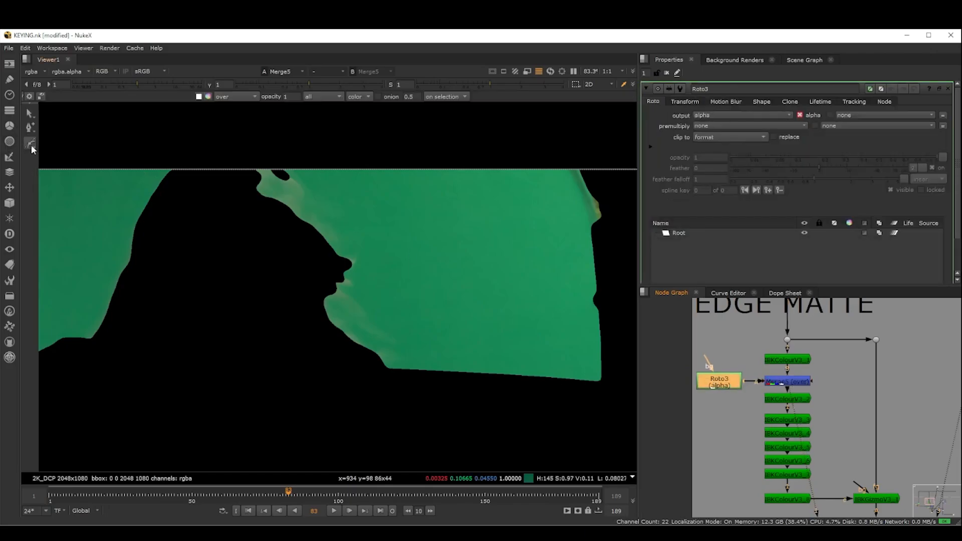
click(209, 165)
click(227, 219)
click(252, 276)
click(293, 332)
click(342, 364)
click(371, 373)
click(401, 381)
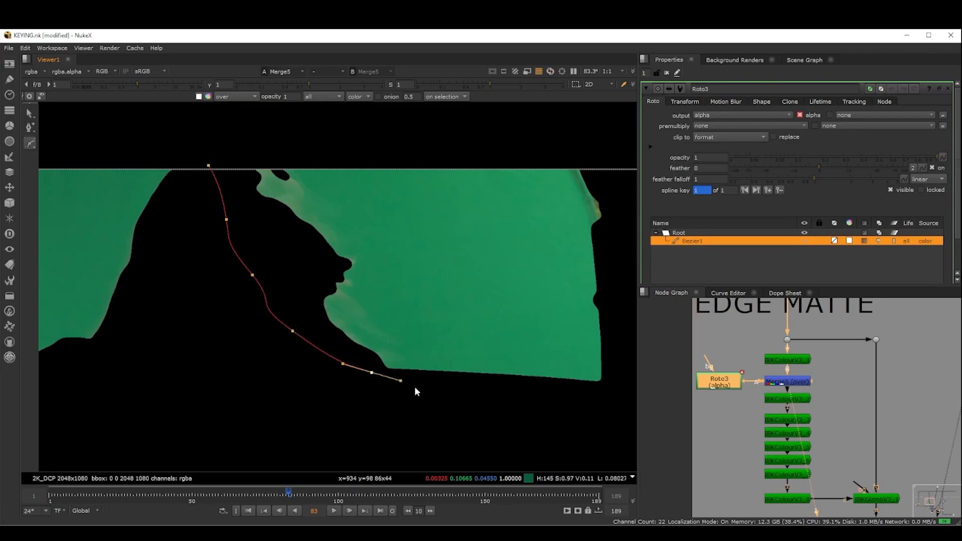
click(208, 165)
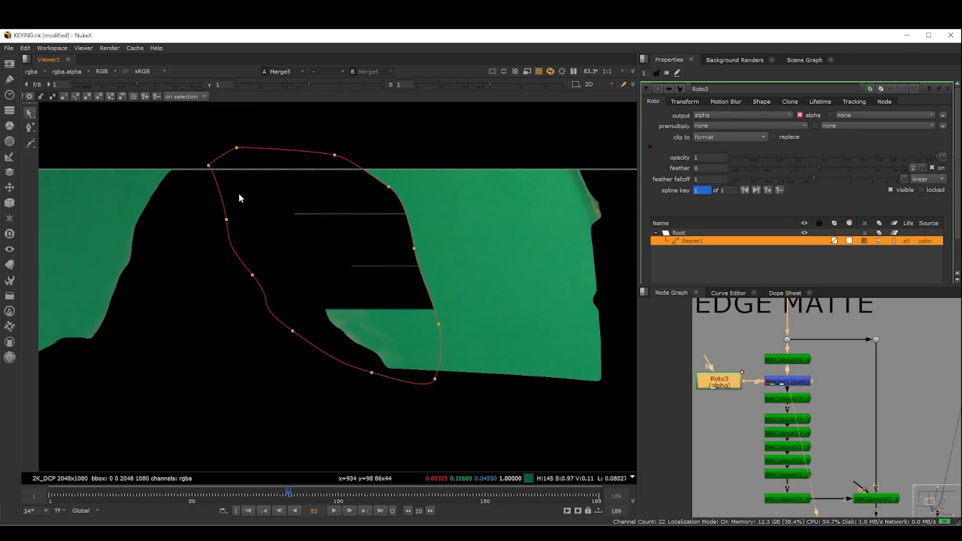
drag(444, 134, 192, 381)
click(479, 309)
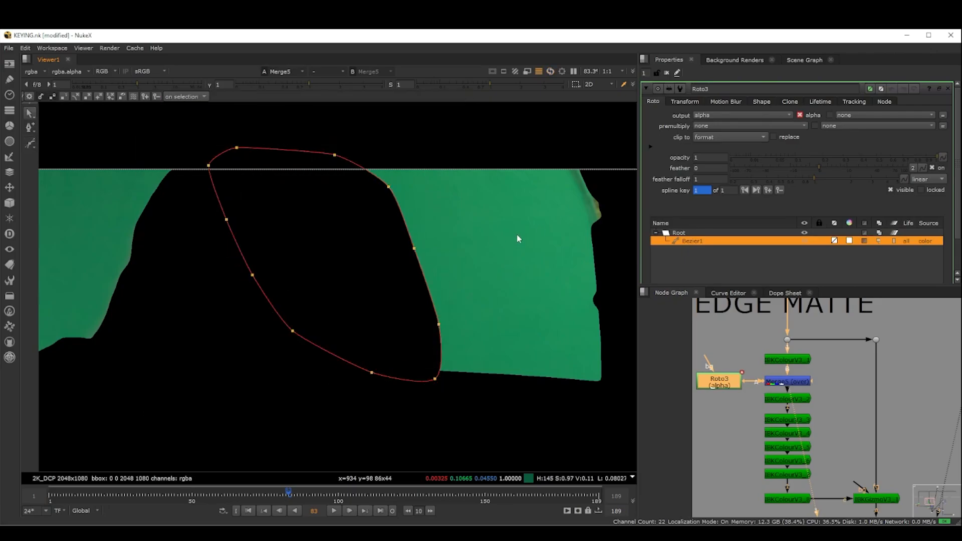
- Inspect the Merge output without the overlay, and the outputs of the next two IBKColour nodes below it
scroll(282, 272, down, 2)
middle_drag(289, 274, 315, 283)
click(371, 380)
key(q)
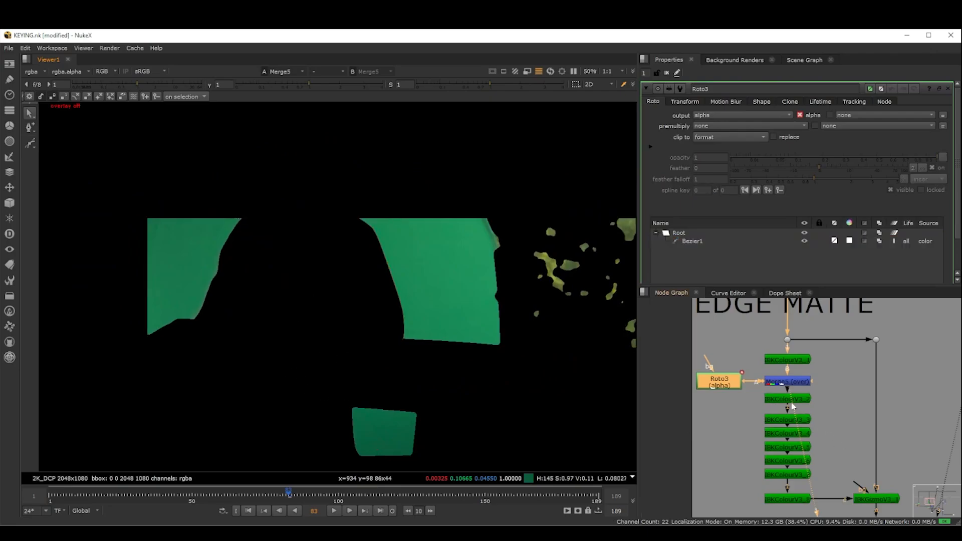
double_click(791, 382)
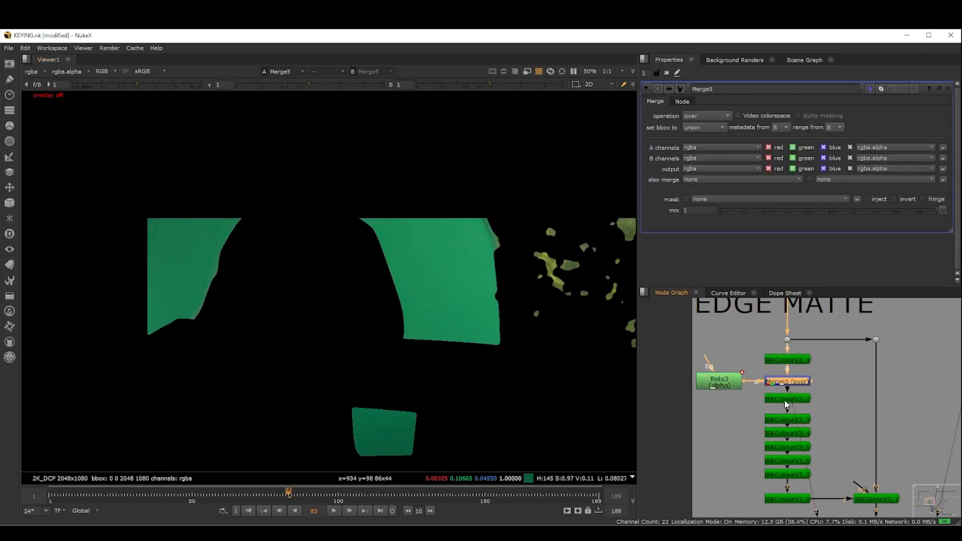
click(786, 401)
key(1)
click(788, 419)
key(1)
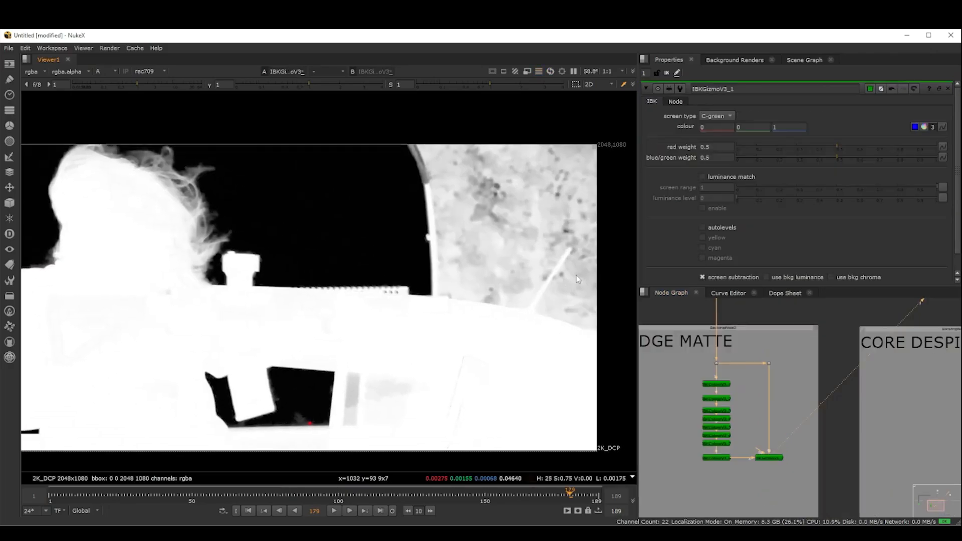
- Display the Primatte core matte in the viewer
scroll(775, 390, down, 2)
scroll(747, 379, down, 3)
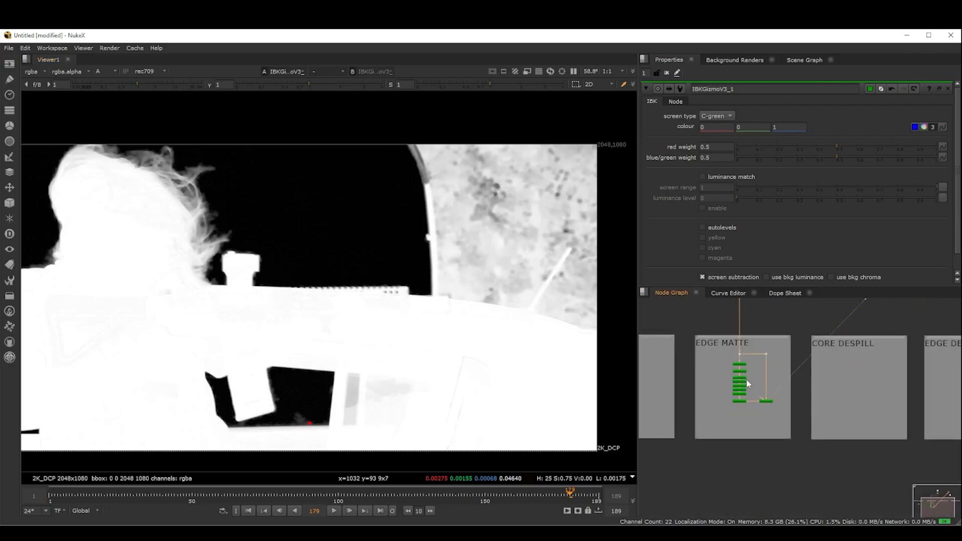
scroll(751, 392, up, 5)
scroll(750, 393, up, 1)
scroll(742, 401, down, 3)
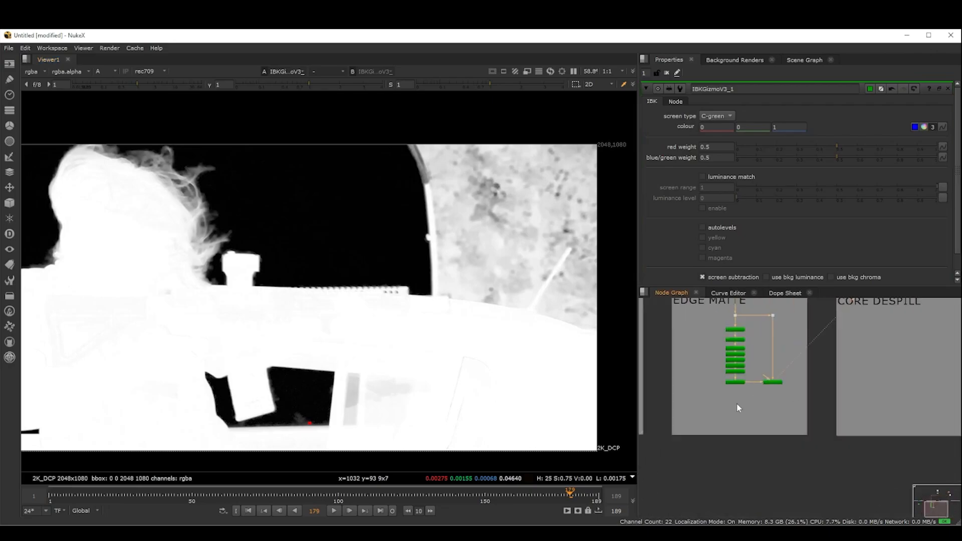
scroll(702, 388, up, 1)
middle_drag(702, 386, 776, 403)
click(692, 336)
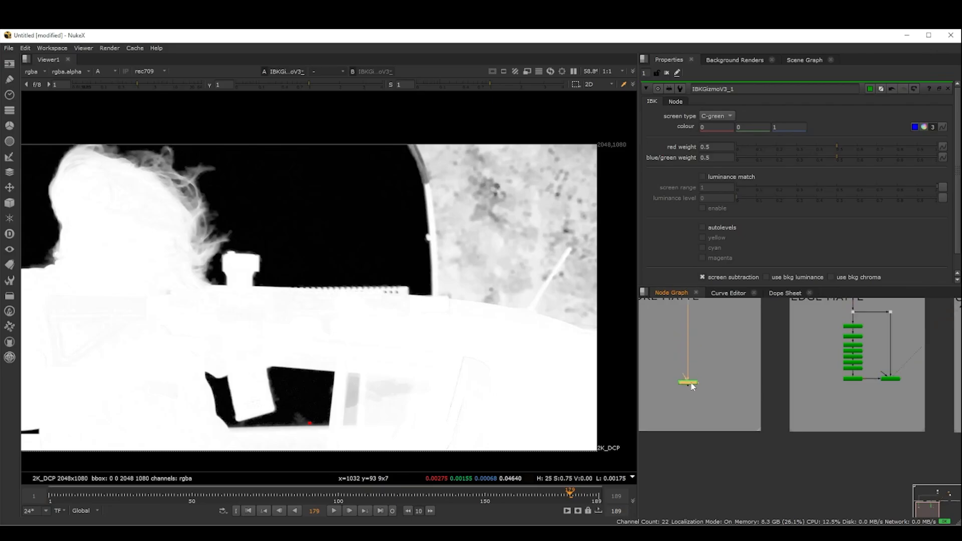
key(1)
- Add a ChannelMerge node below the IBKGizmo and connect the IBKGizmo edge matte and Primatte core matte to it
key(Tab)
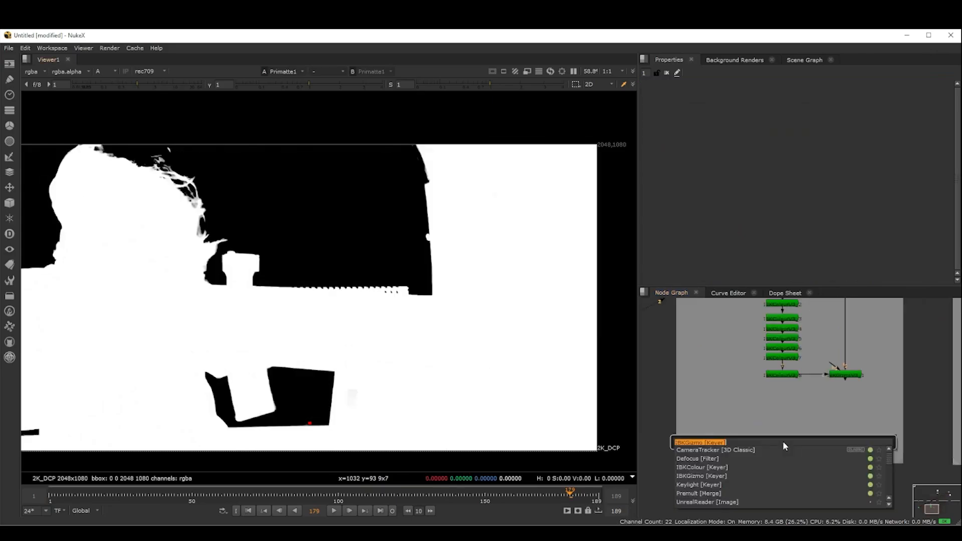
text(CHAN)
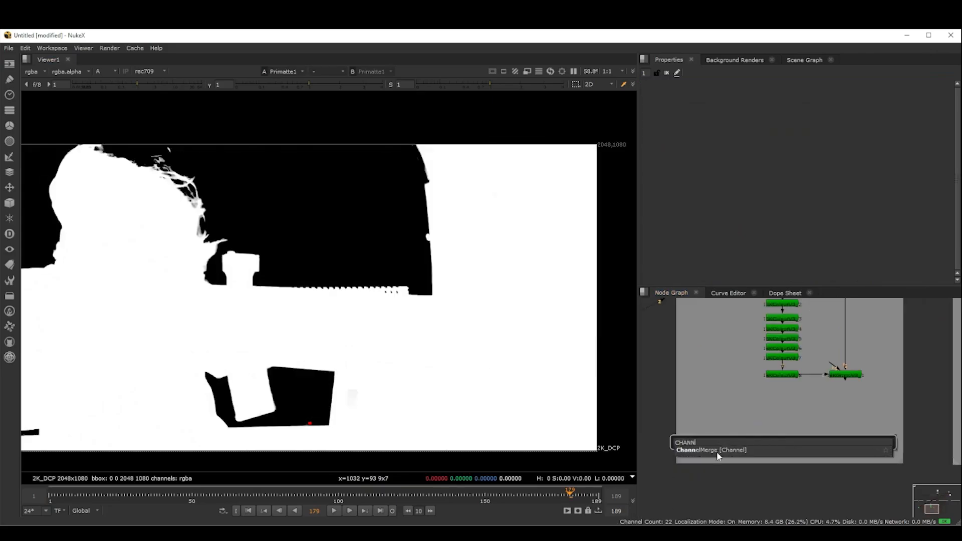
click(717, 450)
scroll(802, 431, up, 2)
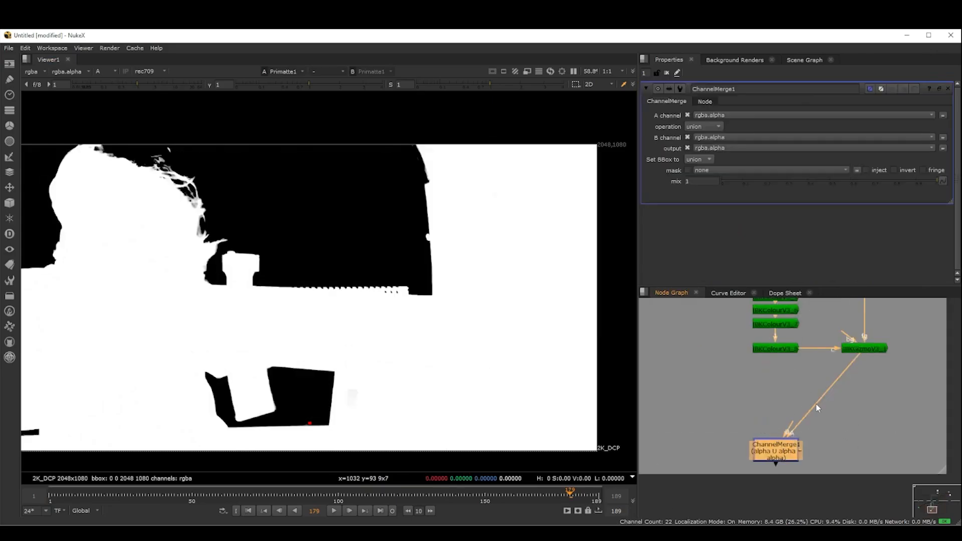
drag(788, 422, 707, 380)
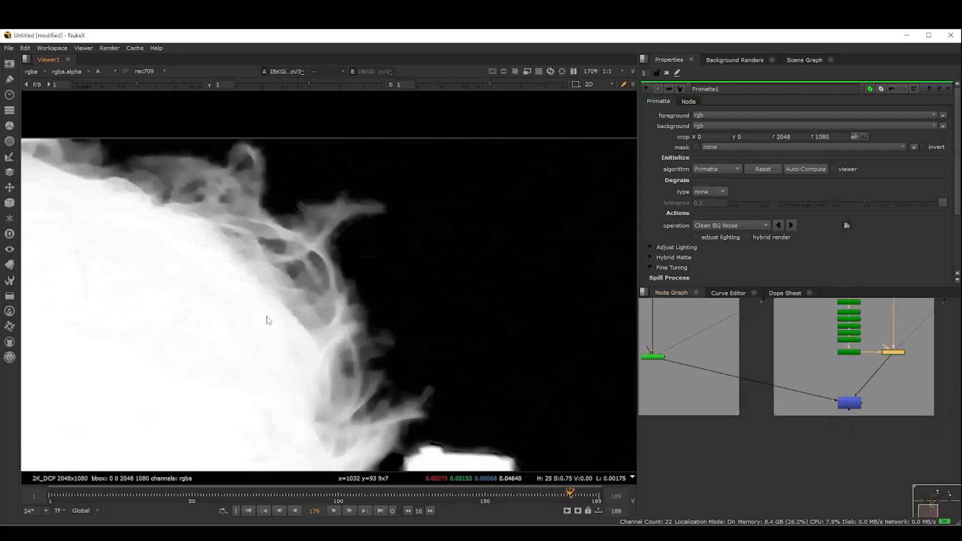
- Compare the IBKGizmo edge matte, Primatte core matte and ChannelMerge result around the hair
middle_drag(267, 321, 327, 299)
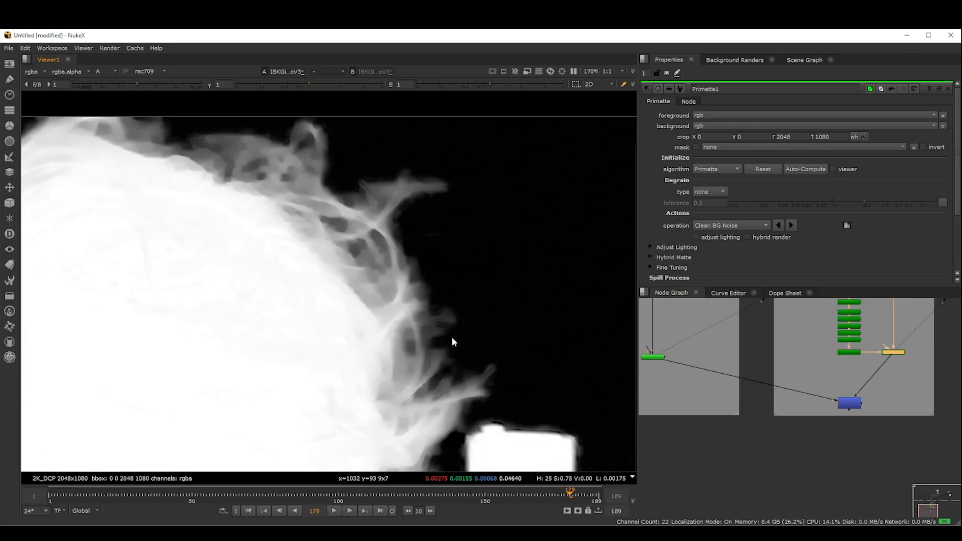
key(a)
key(a)
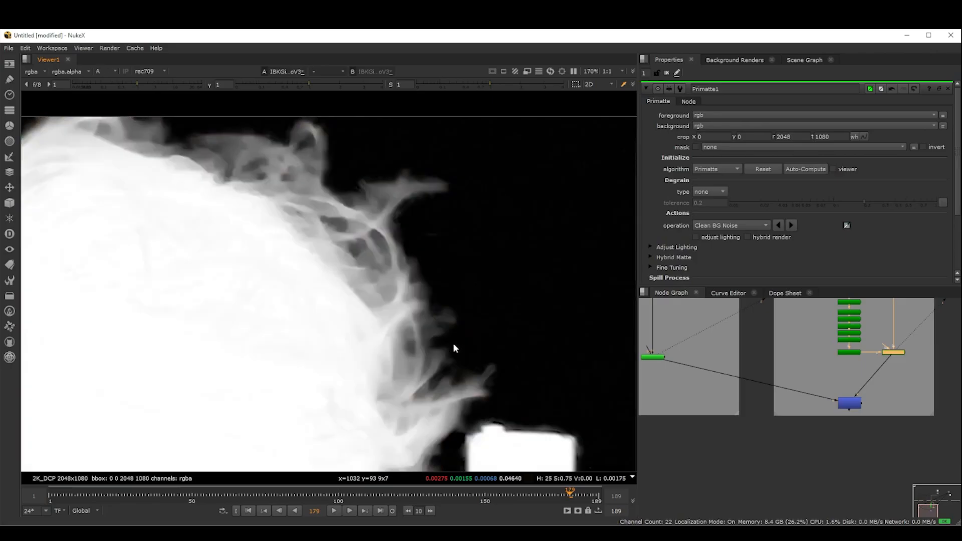
click(659, 358)
key(1)
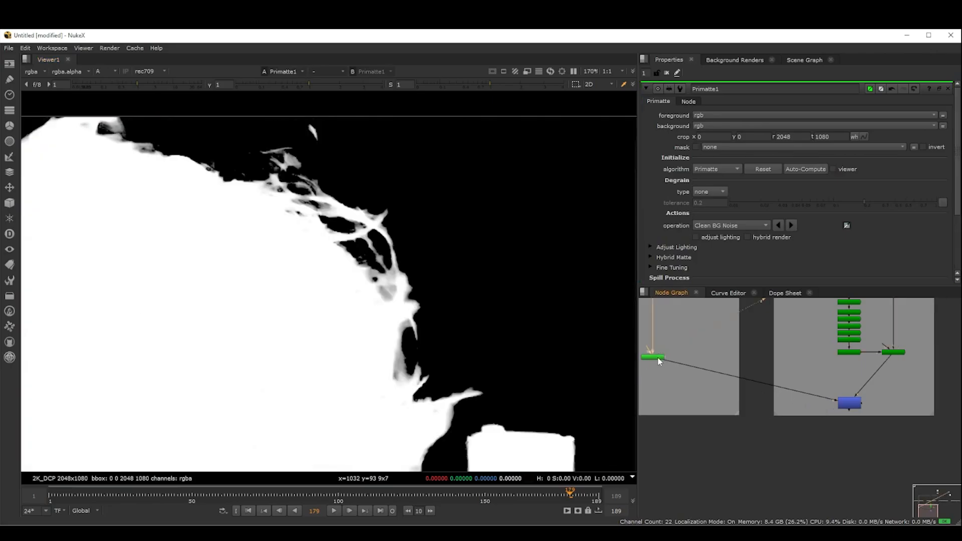
click(850, 404)
key(1)
scroll(297, 247, down, 1)
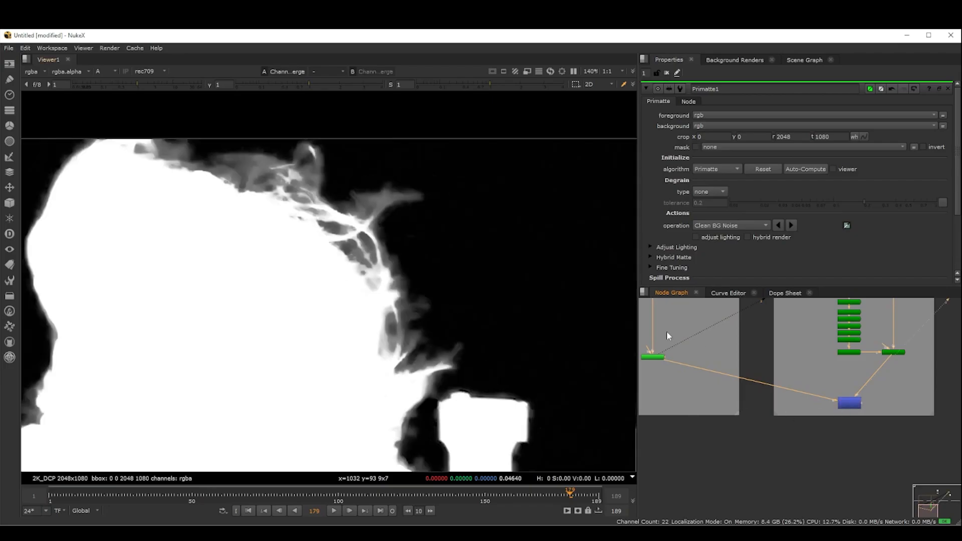
- Compare the Primatte core matte with the ChannelMerge result across the wider frame
click(656, 358)
key(1)
scroll(400, 294, down, 6)
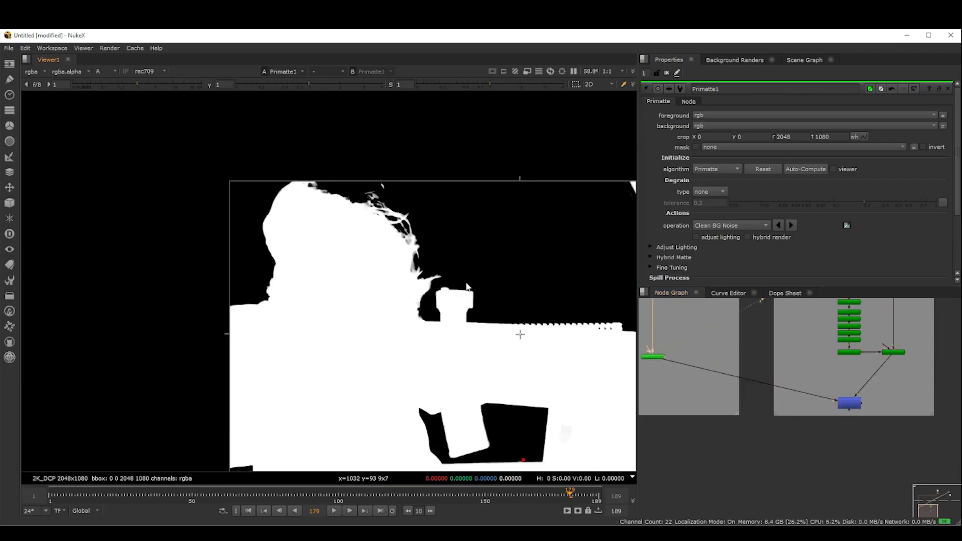
scroll(451, 300, up, 2)
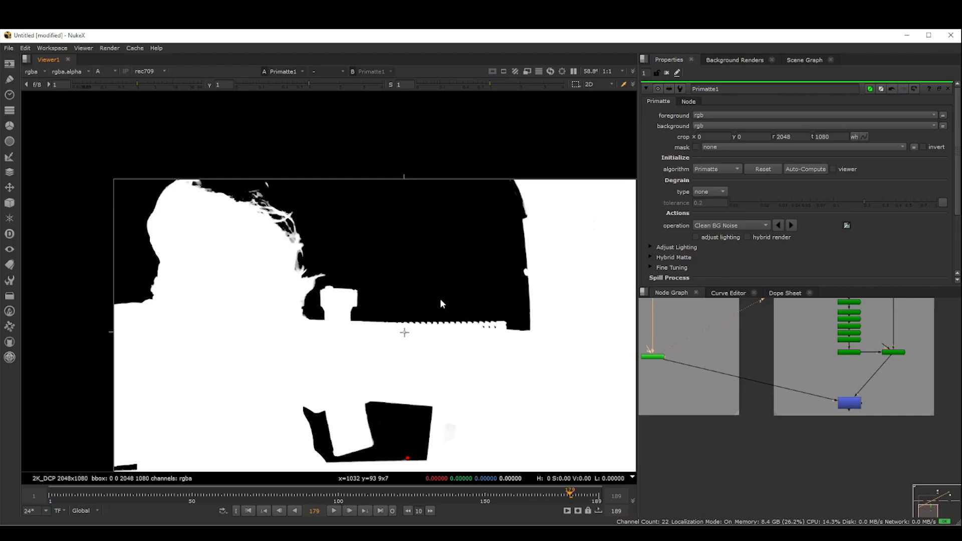
click(860, 410)
key(1)
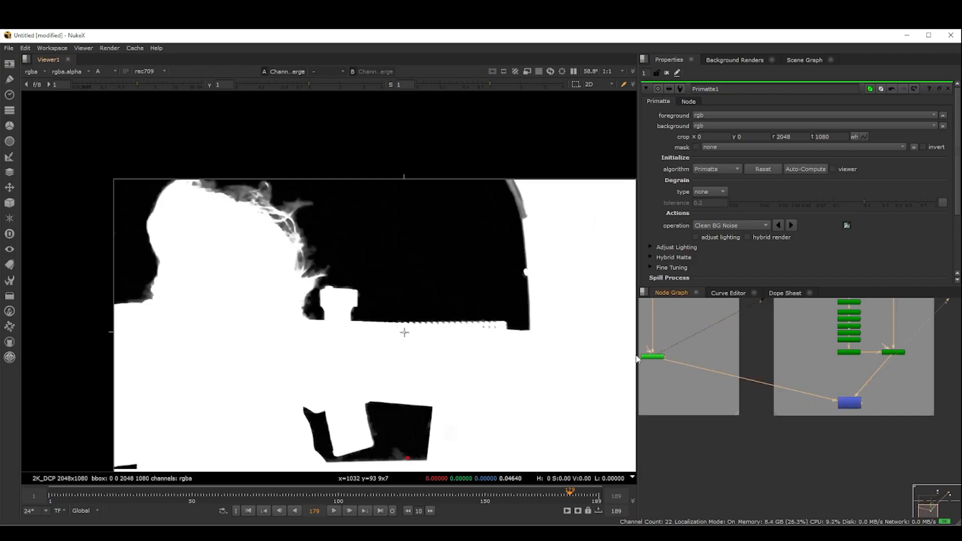
- Compare the core, edge and combined mattes closely around the rifle sight
click(653, 357)
key(1)
scroll(371, 307, up, 5)
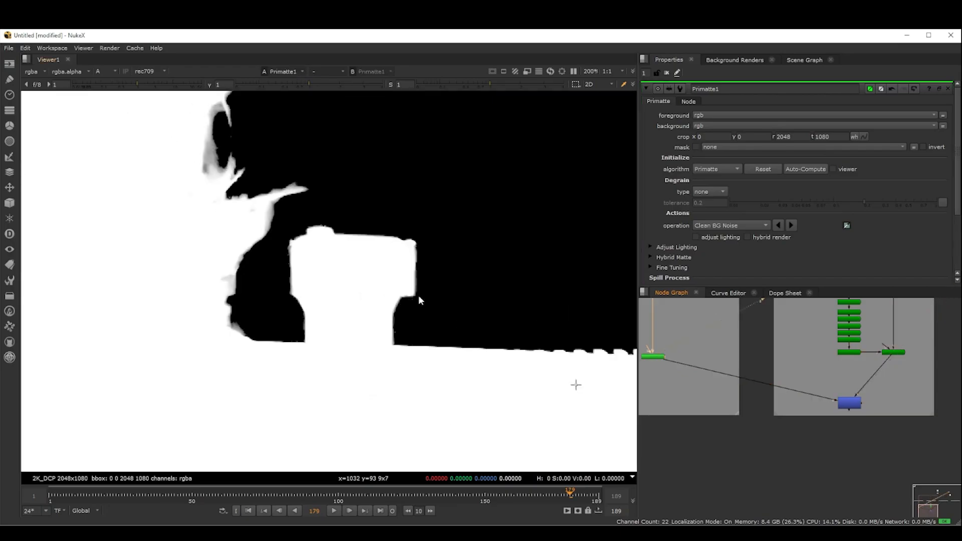
click(894, 354)
key(1)
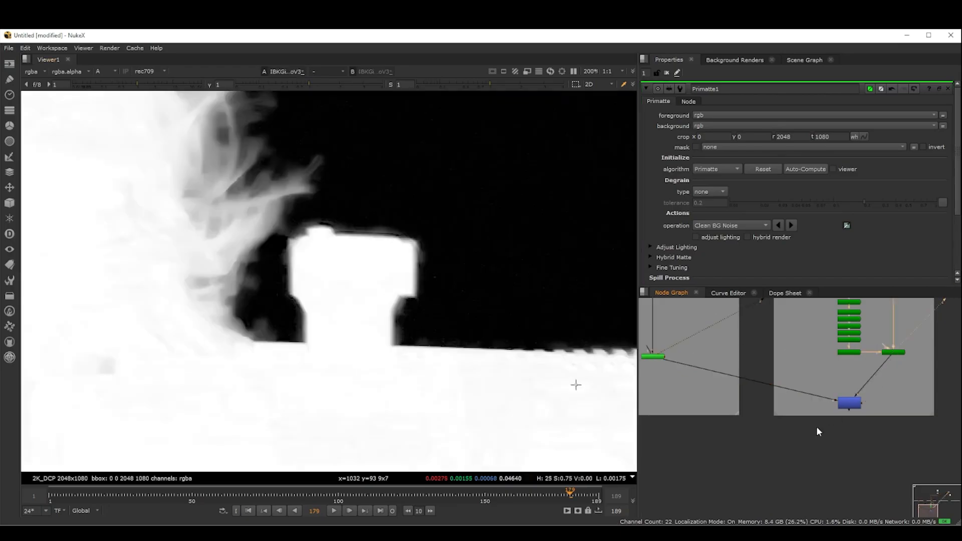
click(848, 406)
key(1)
scroll(421, 317, down, 4)
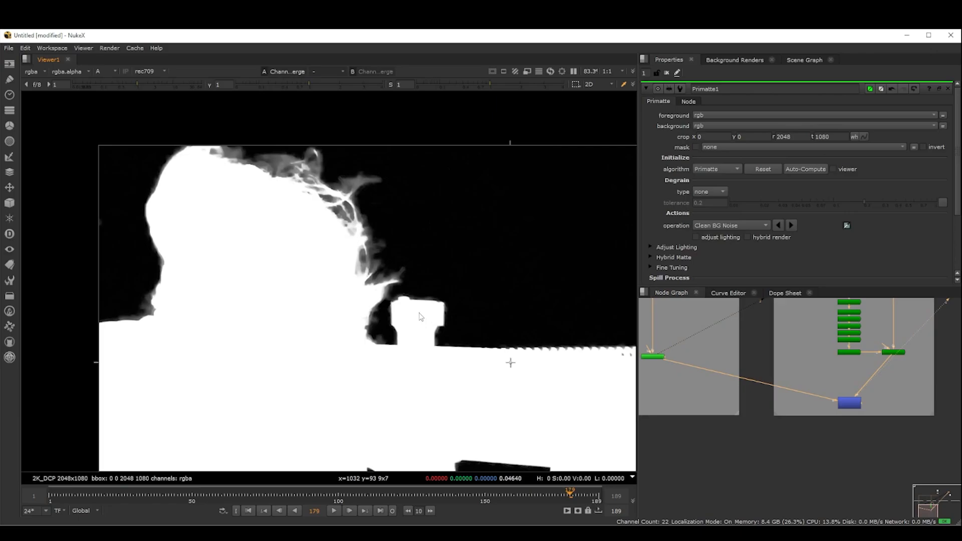
- Add a FilterErode node after the Primatte and connect a new Roto to its mask input
click(655, 357)
key(1)
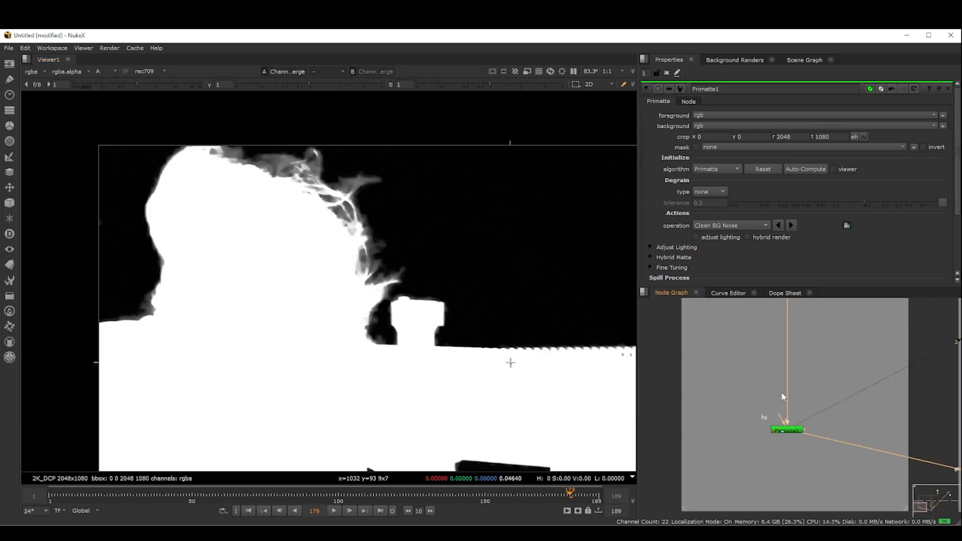
click(783, 454)
key(Tab)
text(ERO)
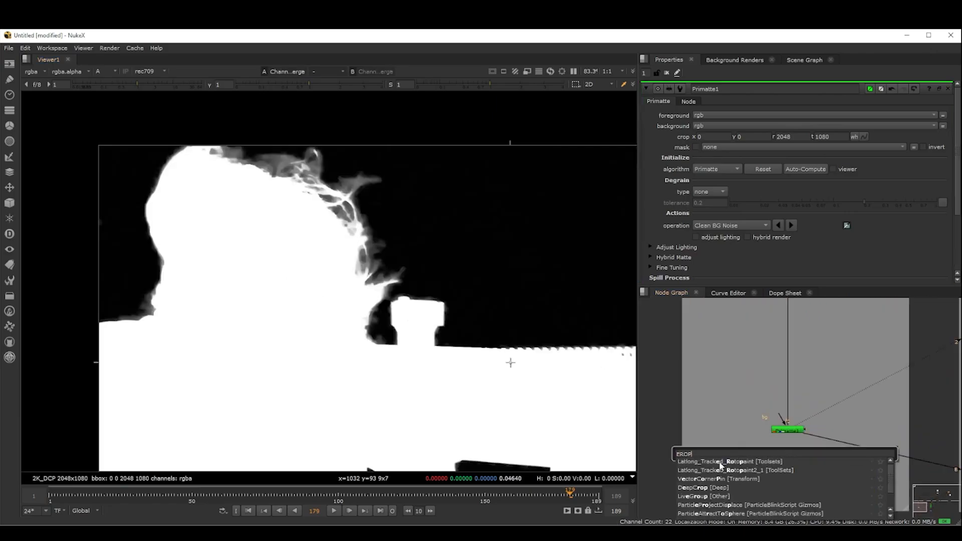
click(705, 478)
key(o)
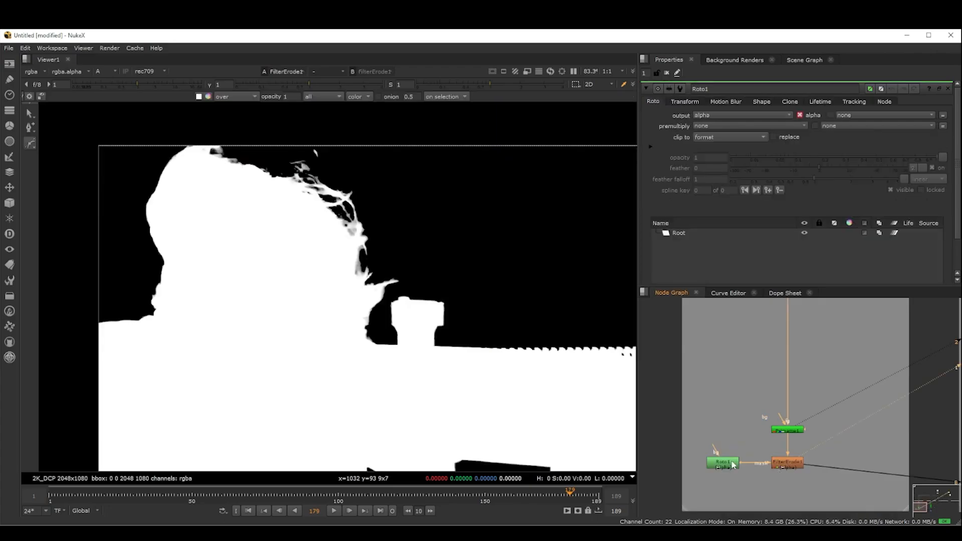
- Draw an ellipse on the mask Roto around the shooter's whole head and hair
click(30, 144)
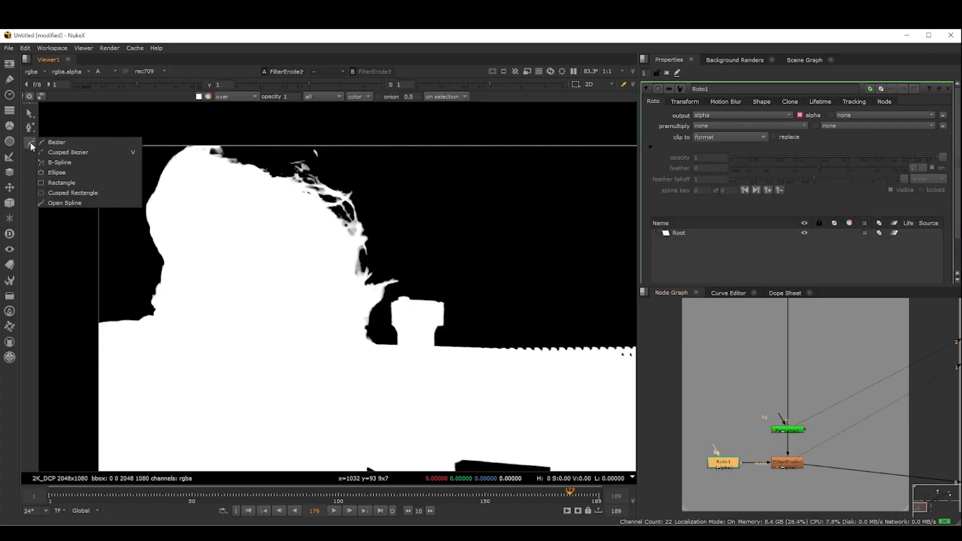
click(66, 173)
scroll(171, 216, down, 1)
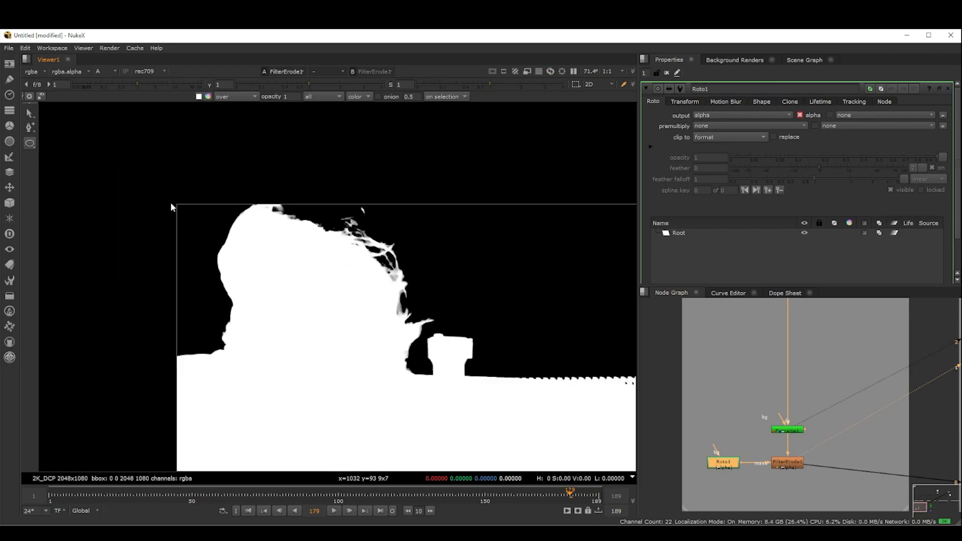
drag(180, 183, 445, 406)
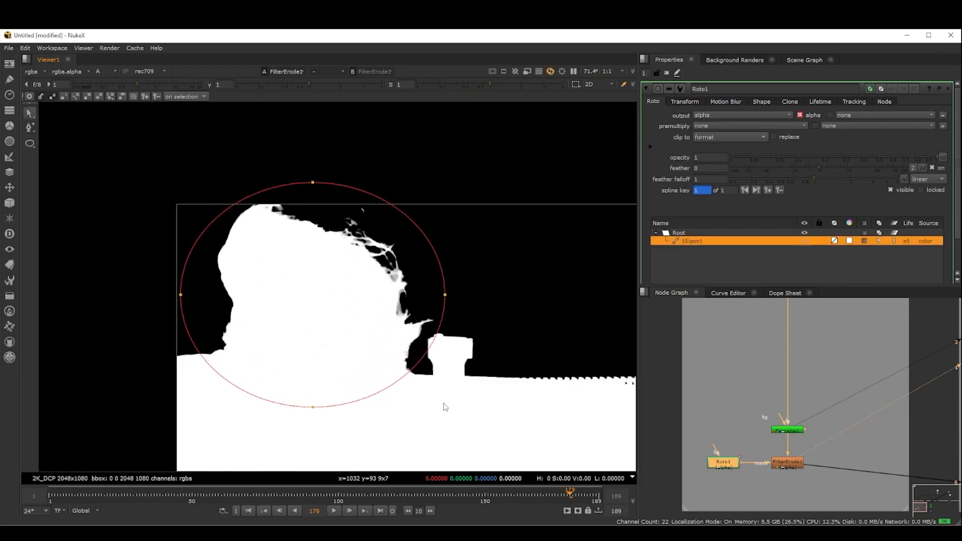
key(q)
drag(294, 332, 295, 327)
- Display the ChannelMerge result and set the masked FilterErode's size to 33
scroll(850, 425, down, 3)
drag(843, 415, 873, 413)
key(1)
click(843, 415)
scroll(745, 392, up, 5)
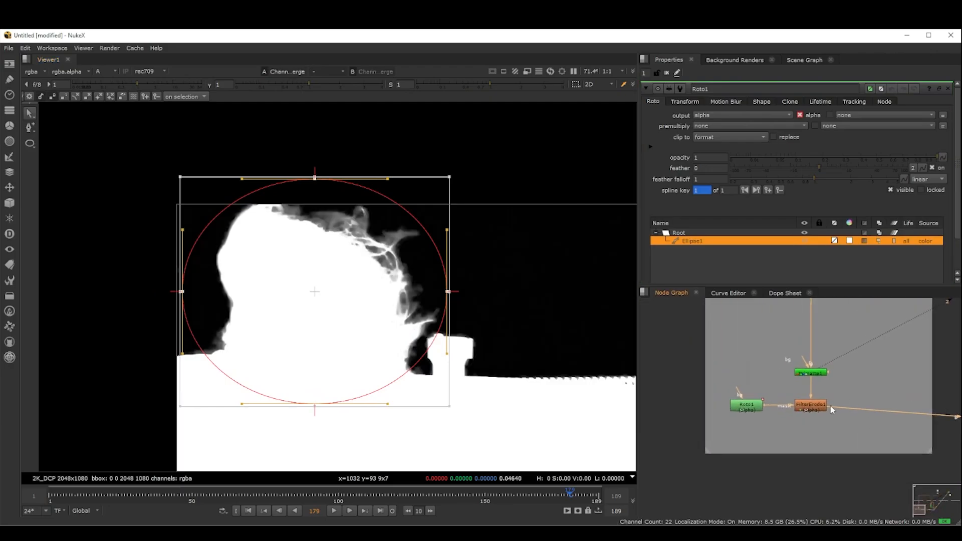
double_click(819, 402)
key(1)
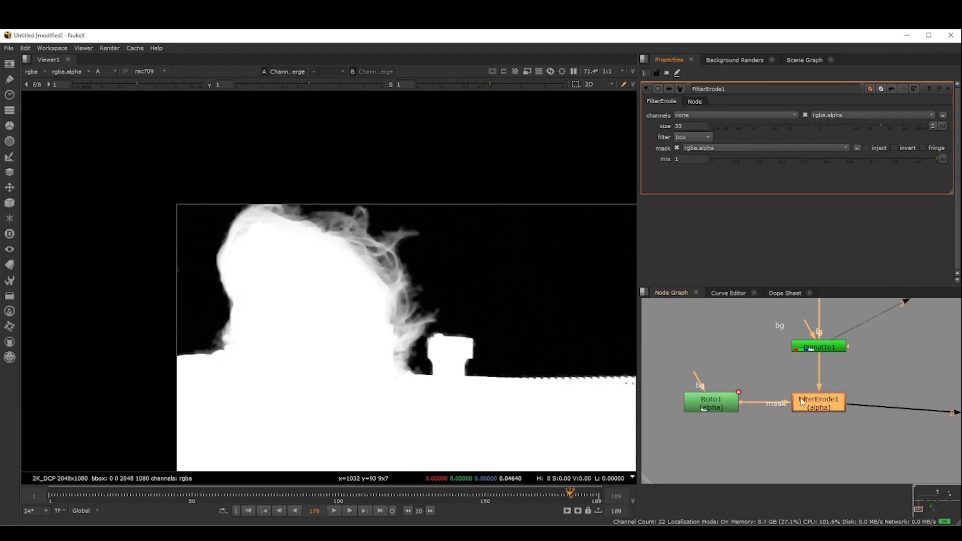
- Add a Blur node after the FilterErode and connect its mask input to the head Roto
key(b)
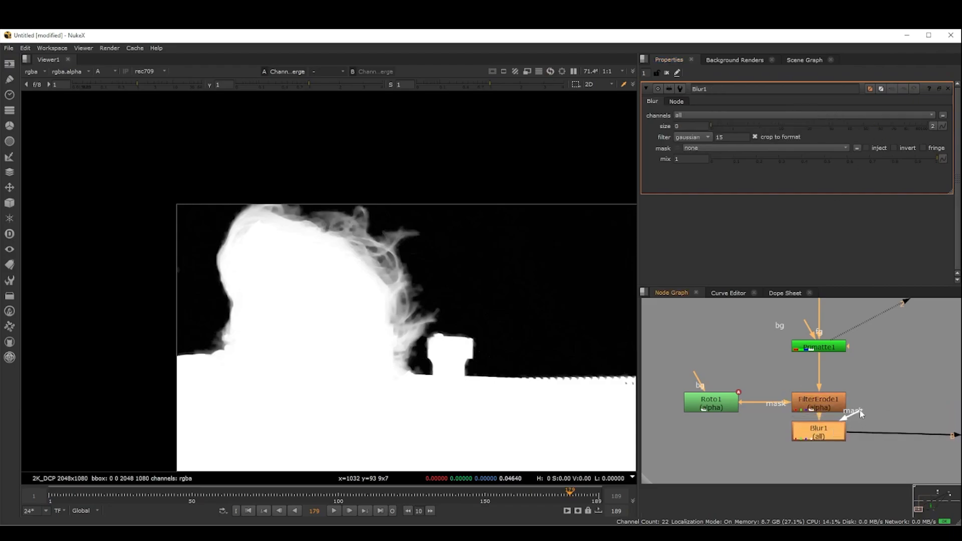
drag(860, 414, 729, 406)
drag(729, 406, 726, 406)
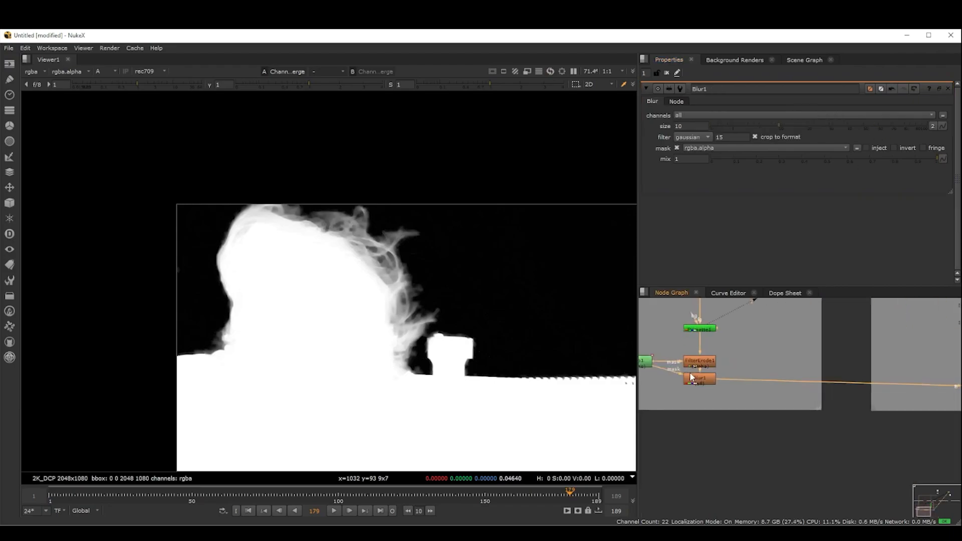
- Compare the hair matte with the masked Blur disabled and enabled, set its size to 21, and check the result in alpha and colour
middle_drag(701, 383, 761, 402)
scroll(761, 402, up, 2)
click(760, 401)
key(d)
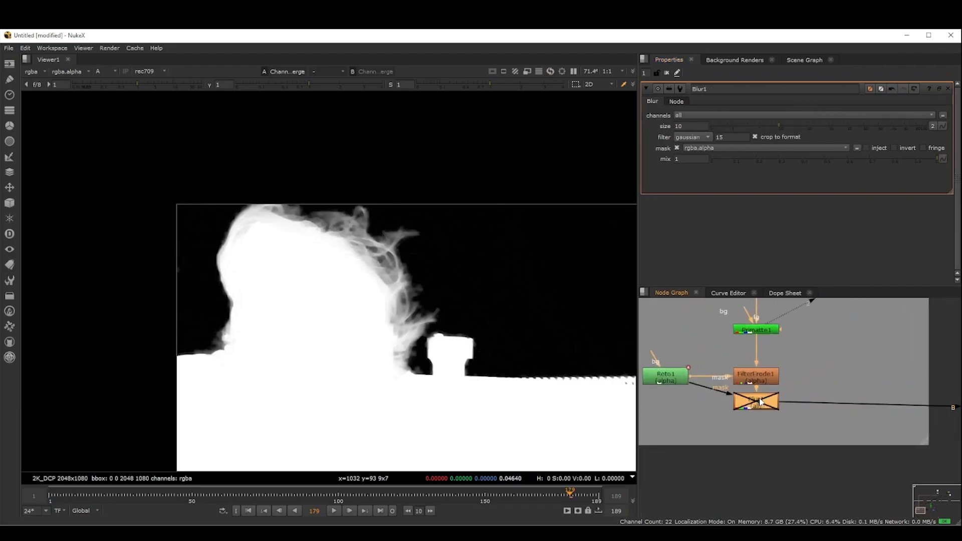
scroll(398, 333, up, 5)
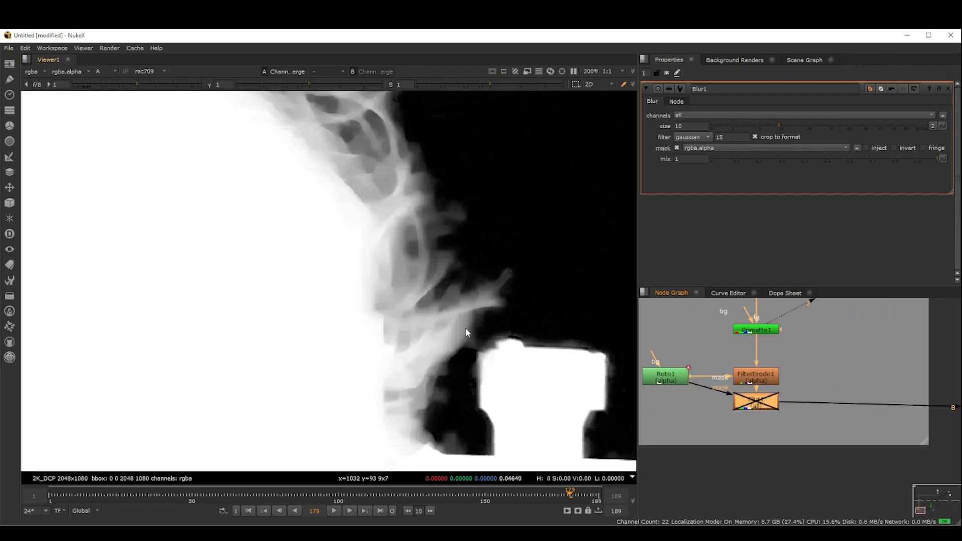
key(d)
drag(775, 119, 811, 134)
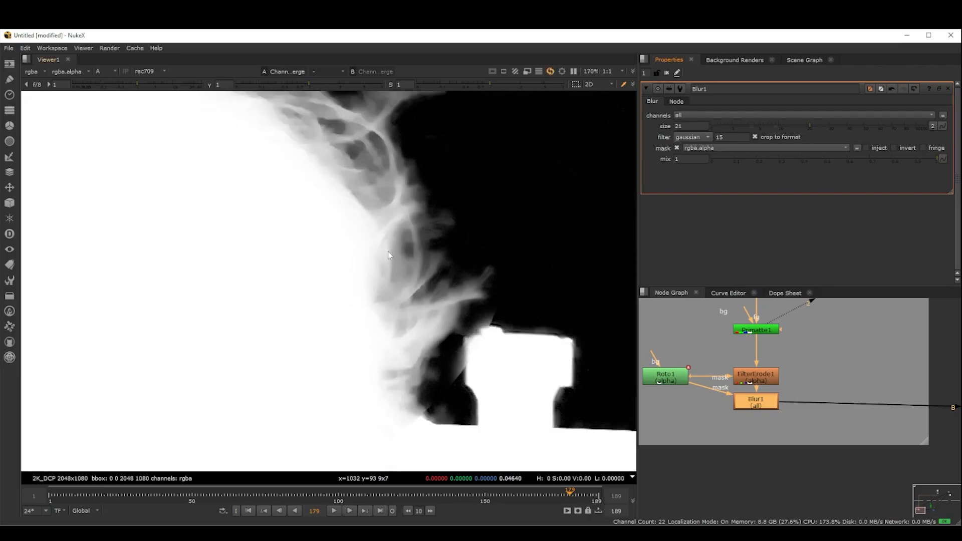
scroll(446, 287, down, 5)
key(a)
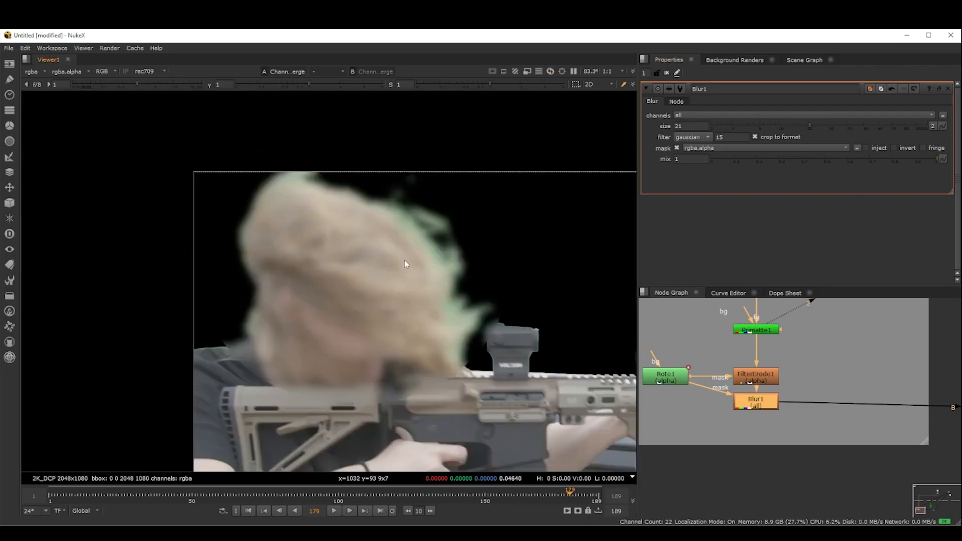
key(a)
key(a)
key(a)
- Add a Blur node after the head mask Roto and set its size to 30
click(665, 379)
key(b)
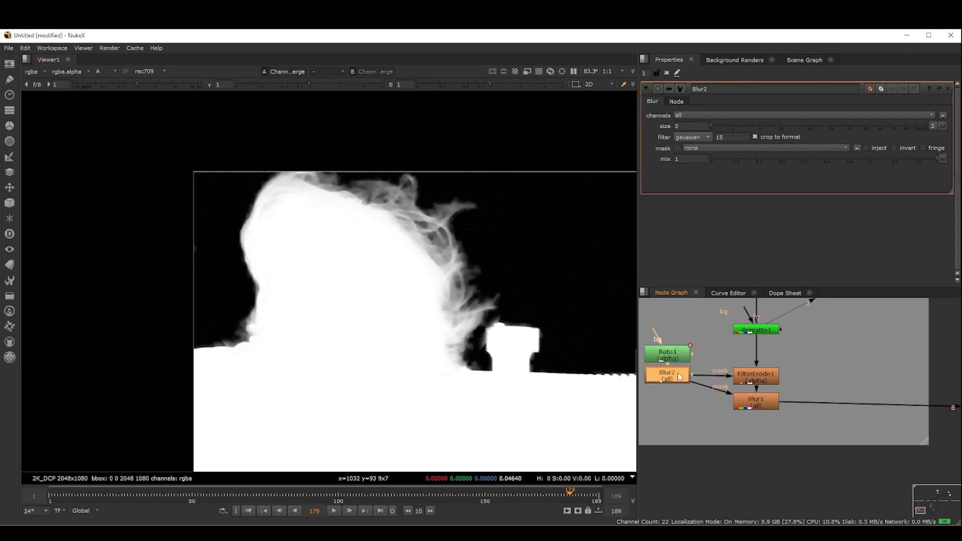
click(699, 127)
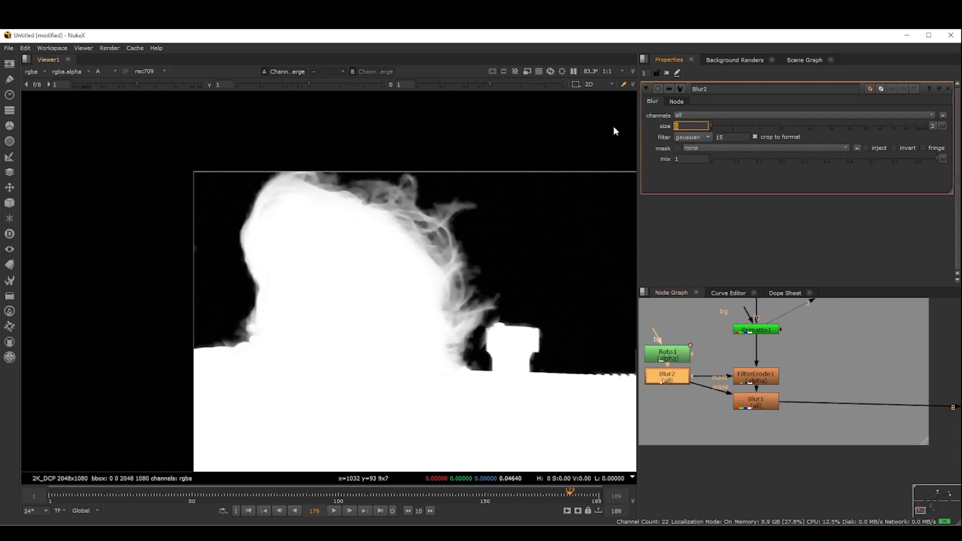
text(30)
scroll(507, 319, down, 3)
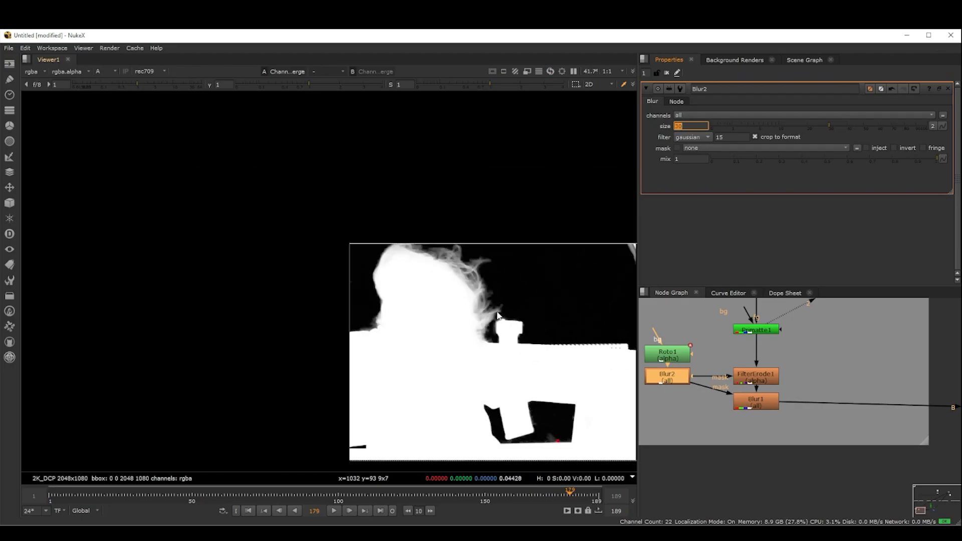
middle_drag(598, 324, 489, 306)
scroll(343, 297, up, 1)
scroll(343, 300, up, 2)
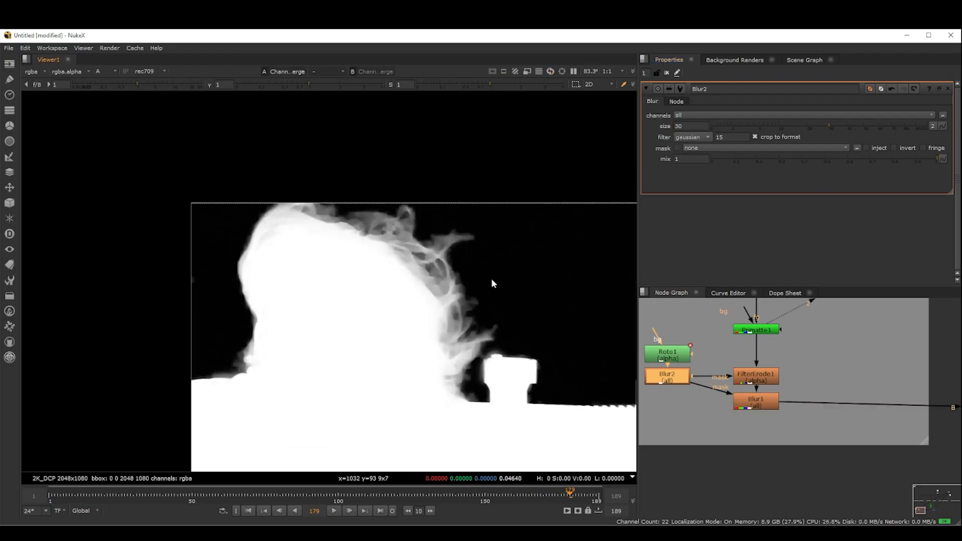
- Review the whole combined matte and trace how the core matte feeds the edge matte's ChannelMerge
scroll(793, 417, down, 3)
click(720, 386)
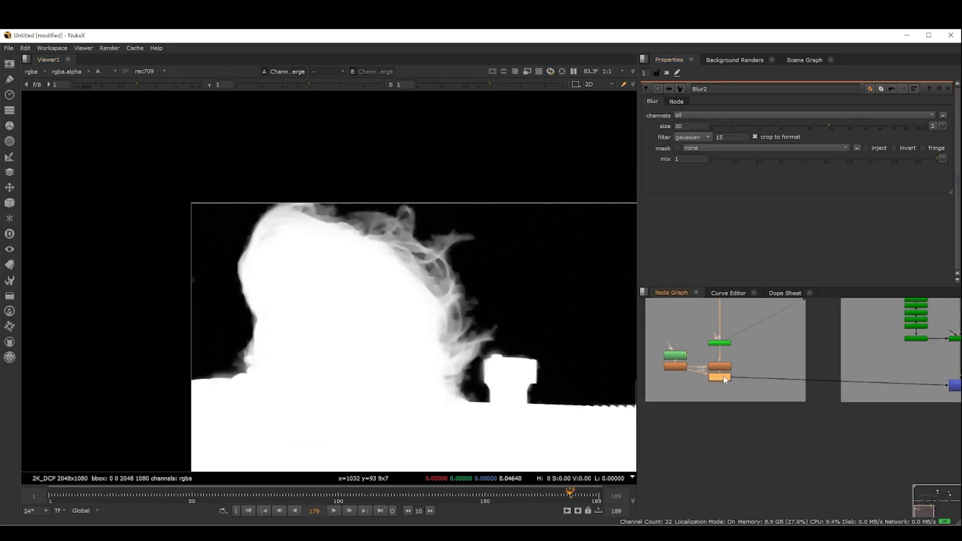
scroll(836, 400, down, 2)
middle_drag(923, 385, 829, 394)
click(832, 401)
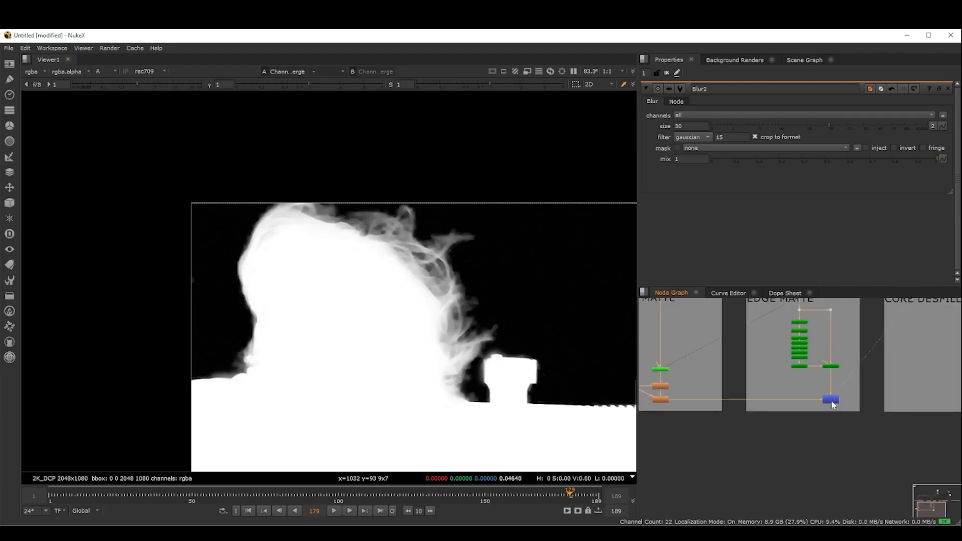
scroll(849, 430, down, 3)
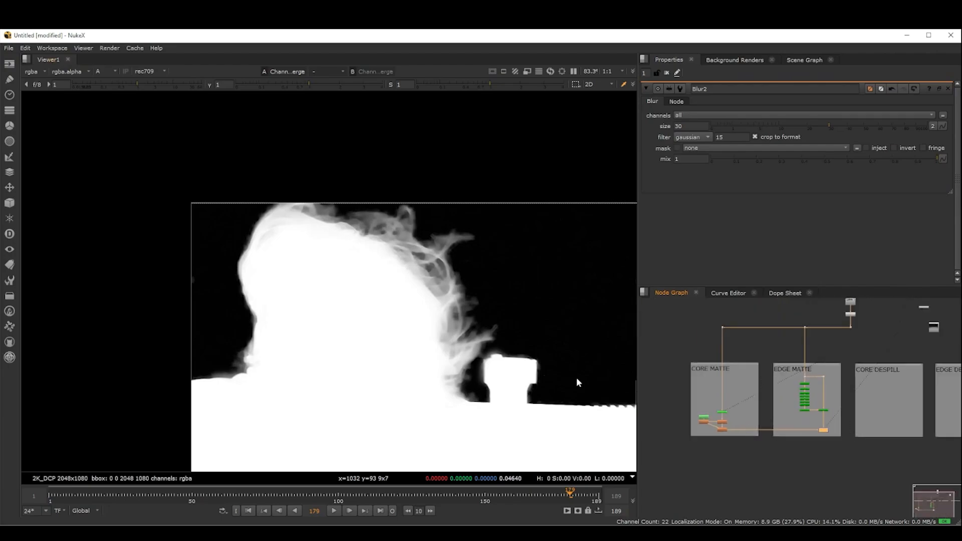
scroll(397, 310, down, 2)
middle_drag(398, 311, 337, 294)
scroll(546, 343, down, 1)
middle_drag(546, 344, 510, 334)
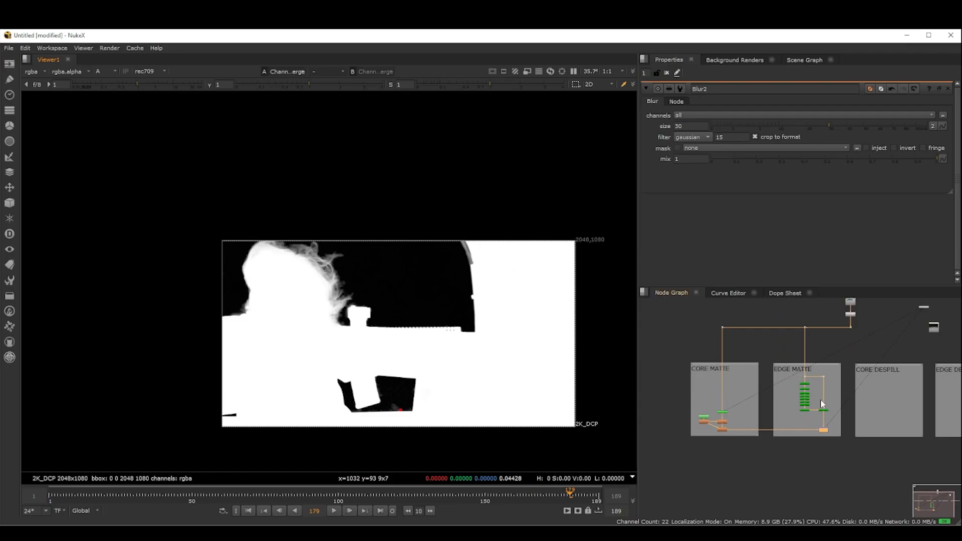
- Examine the car roof and antenna against the trees in the source plate and the ChannelMerge result
scroll(746, 354, up, 4)
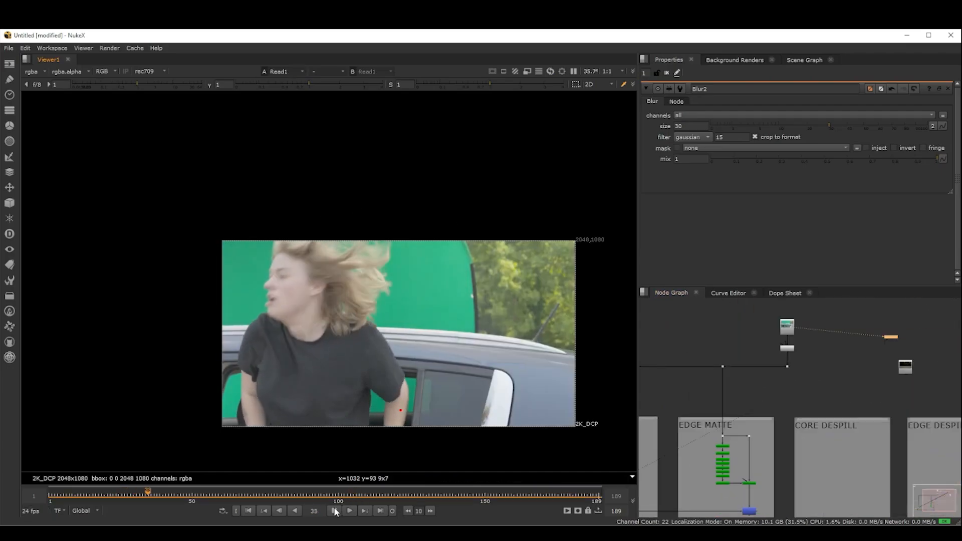
click(334, 510)
scroll(546, 348, up, 7)
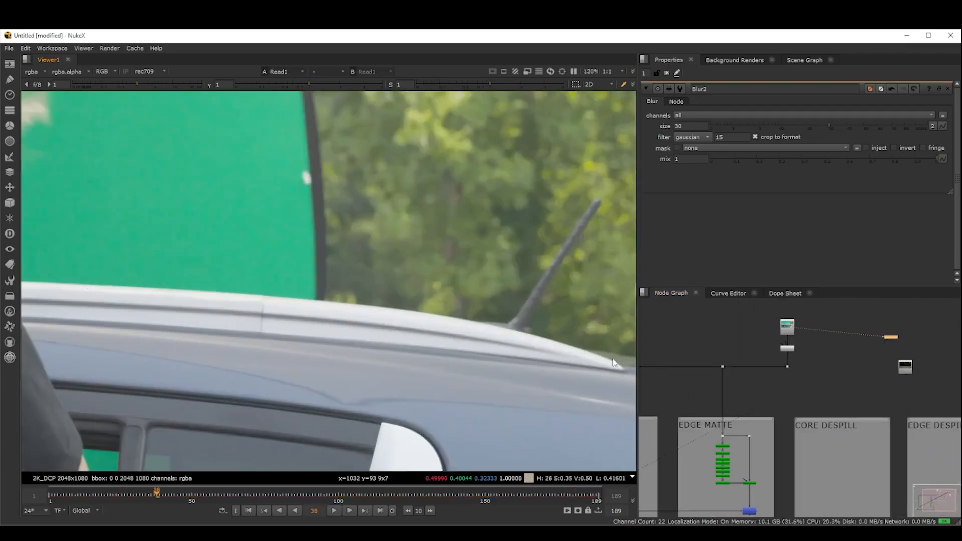
middle_drag(614, 362, 481, 359)
scroll(801, 426, up, 5)
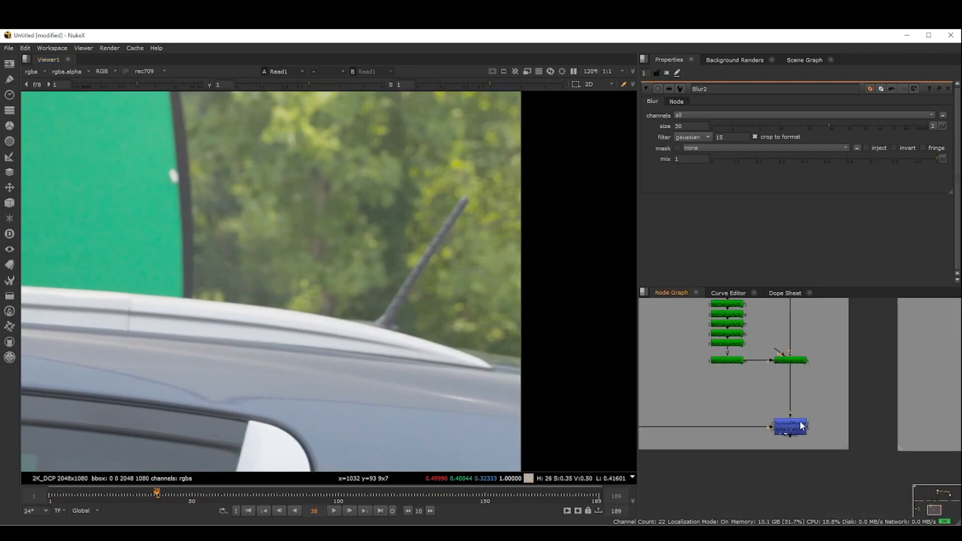
click(801, 426)
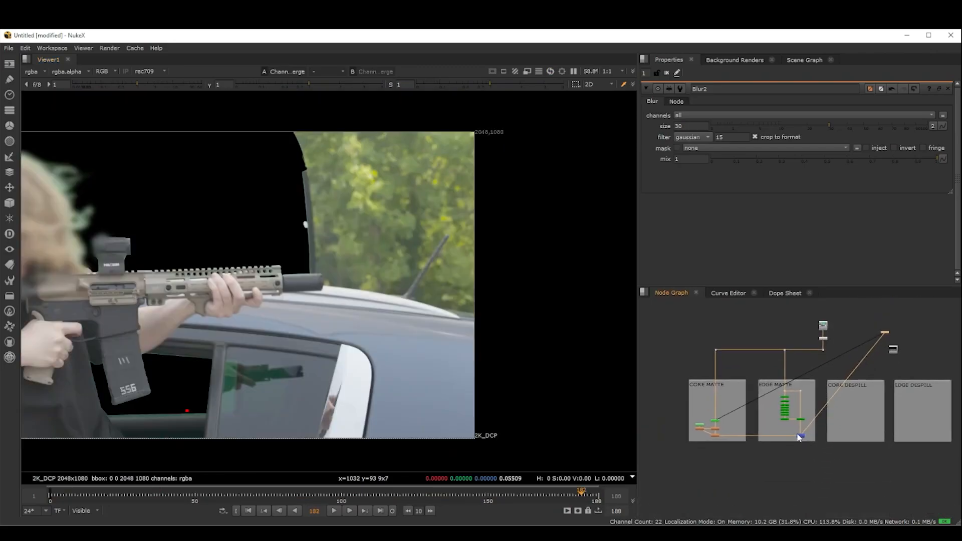
scroll(807, 439, up, 4)
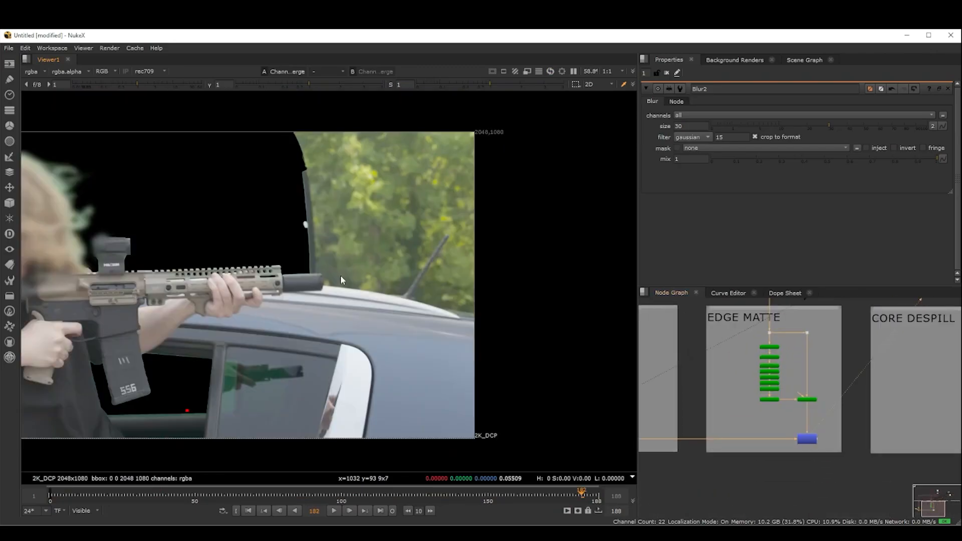
key(a)
scroll(322, 227, up, 2)
key(a)
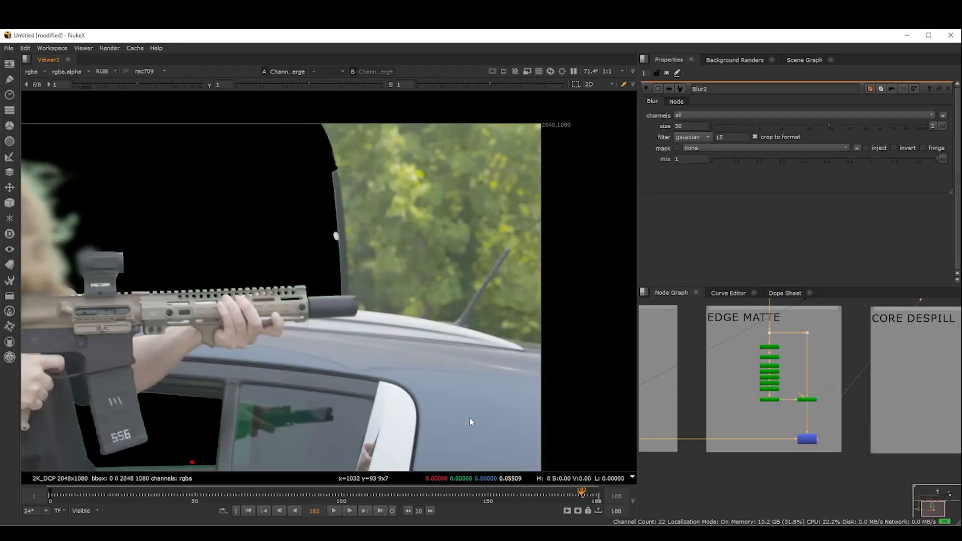
scroll(802, 401, up, 5)
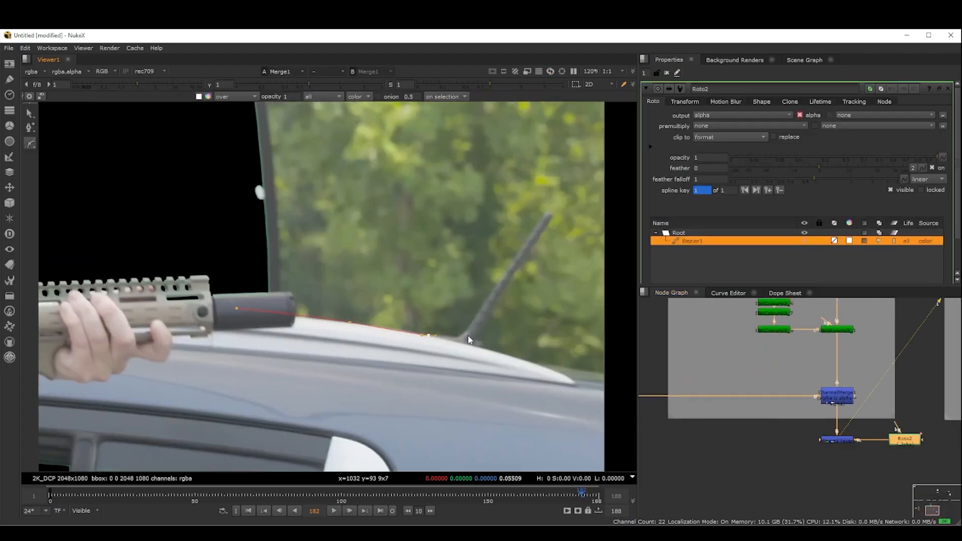
- Draw a closed Bezier on Roto2 along the car roof and antenna, enclosing the trees and screen edge above
click(457, 335)
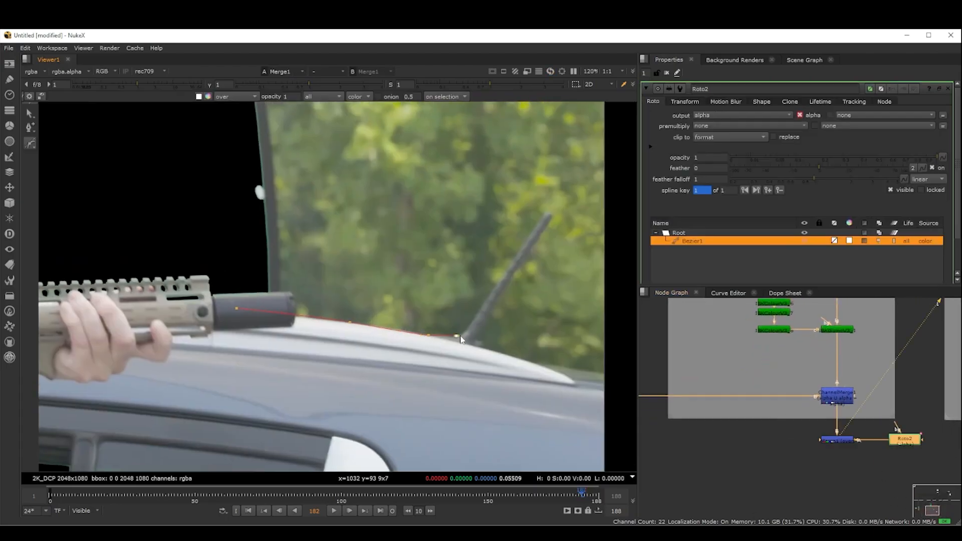
click(525, 243)
click(546, 211)
click(485, 347)
click(538, 362)
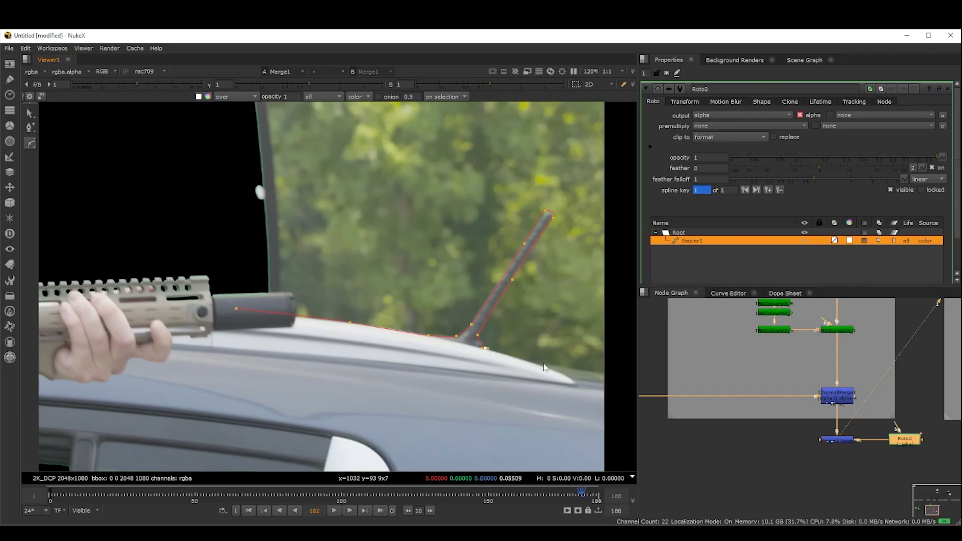
click(605, 375)
scroll(607, 350, down, 3)
click(579, 163)
click(293, 160)
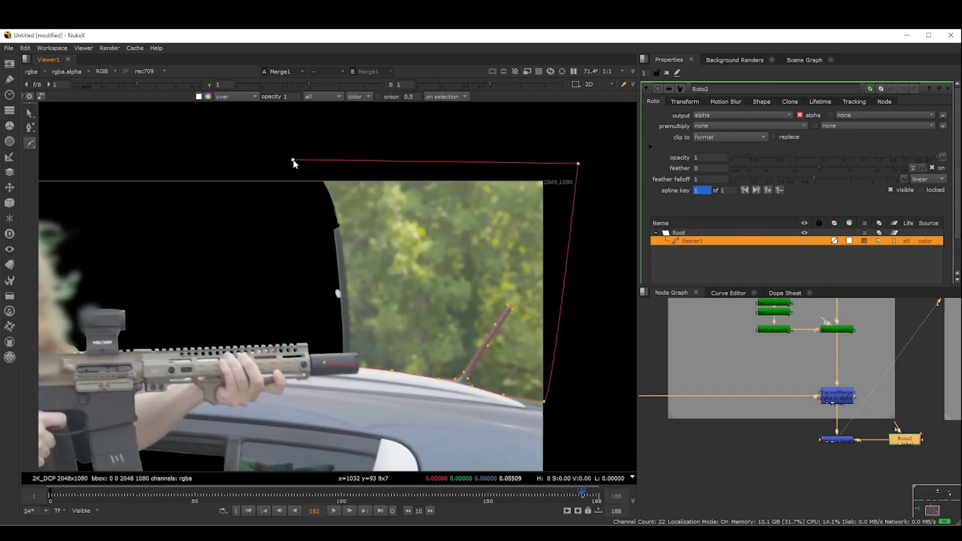
click(315, 283)
click(324, 362)
- Refine the garbage matte Bezier along the car roof and antenna tip, checking the cut-out edges with the overlay hidden
scroll(486, 414, up, 5)
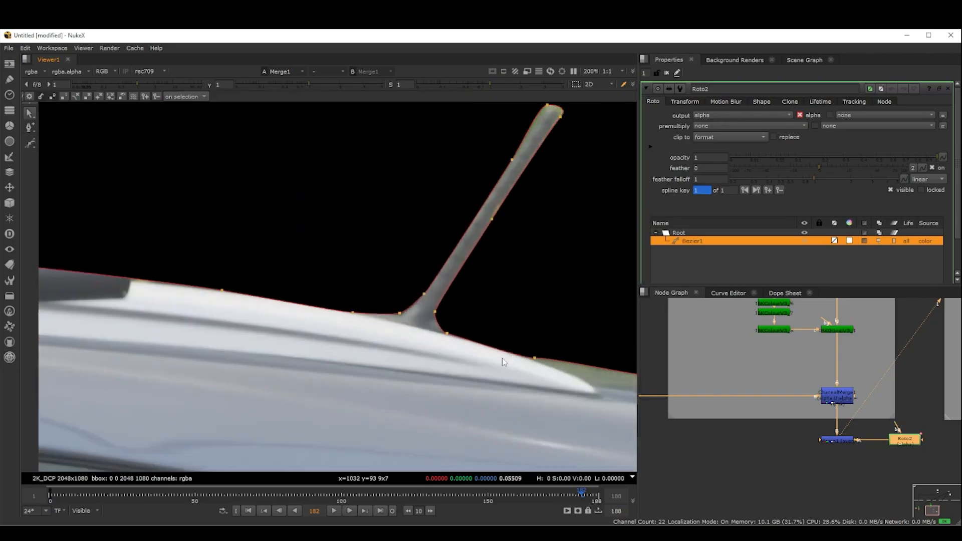
scroll(506, 353, down, 3)
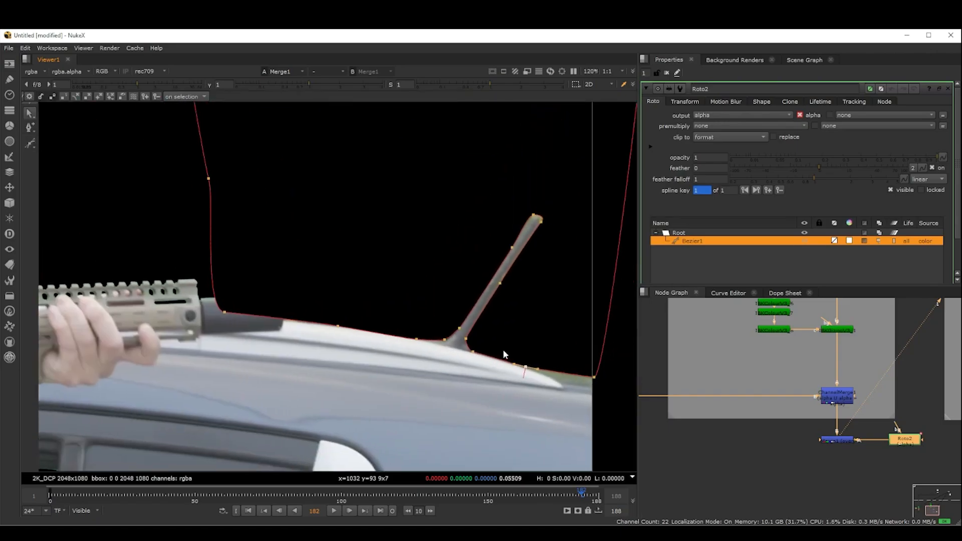
click(337, 328)
drag(564, 178, 405, 377)
click(578, 219)
key(o)
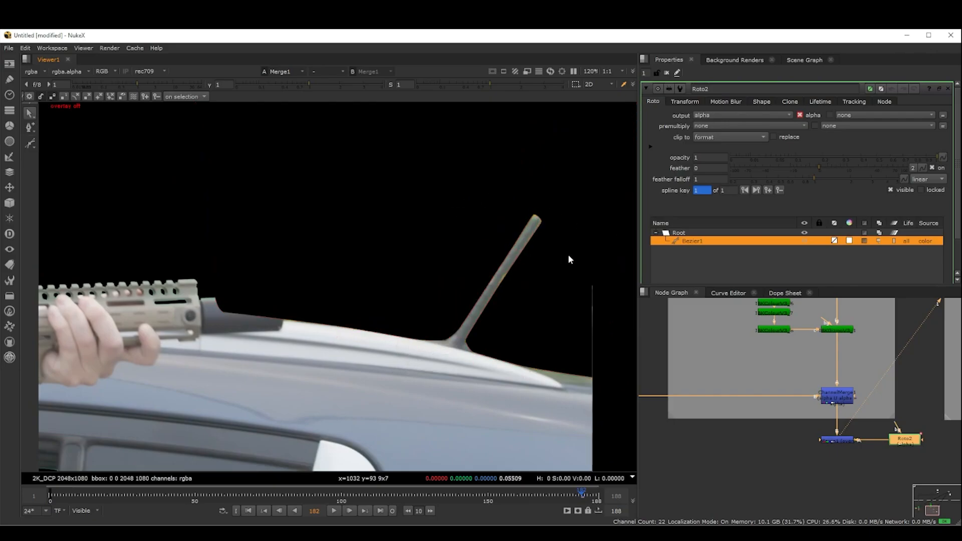
scroll(540, 230, up, 4)
click(528, 209)
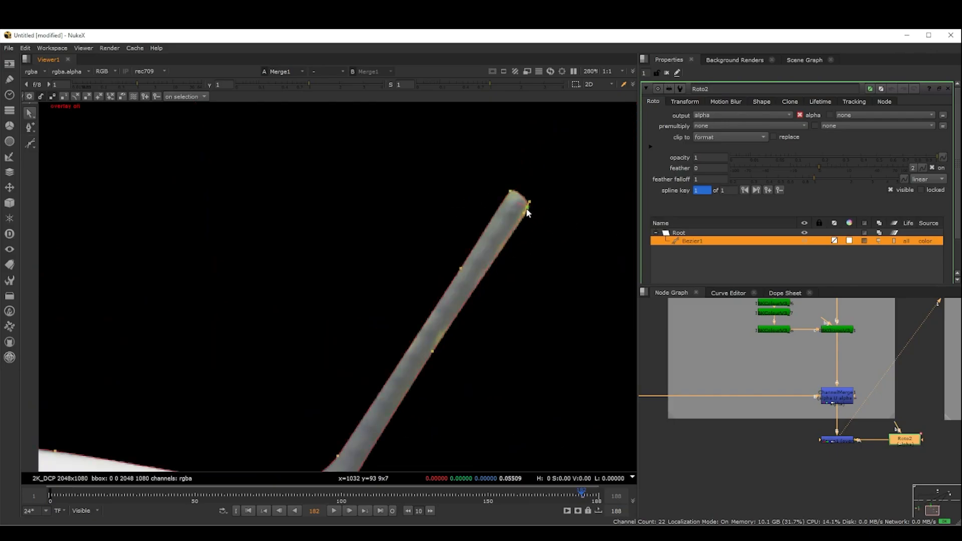
click(555, 278)
scroll(581, 423, down, 3)
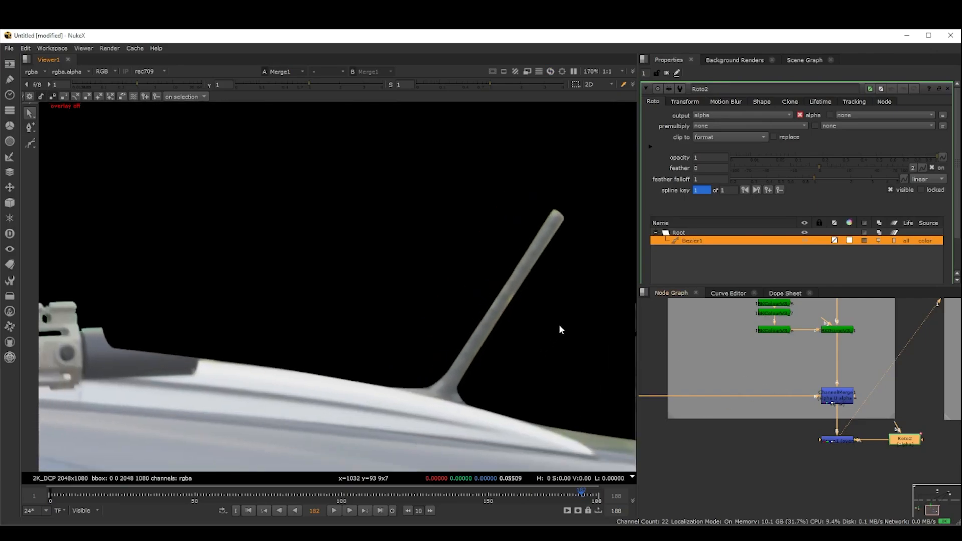
- Add a Blur node after the garbage matte Roto and set its size to 5
key(b)
drag(912, 430, 911, 442)
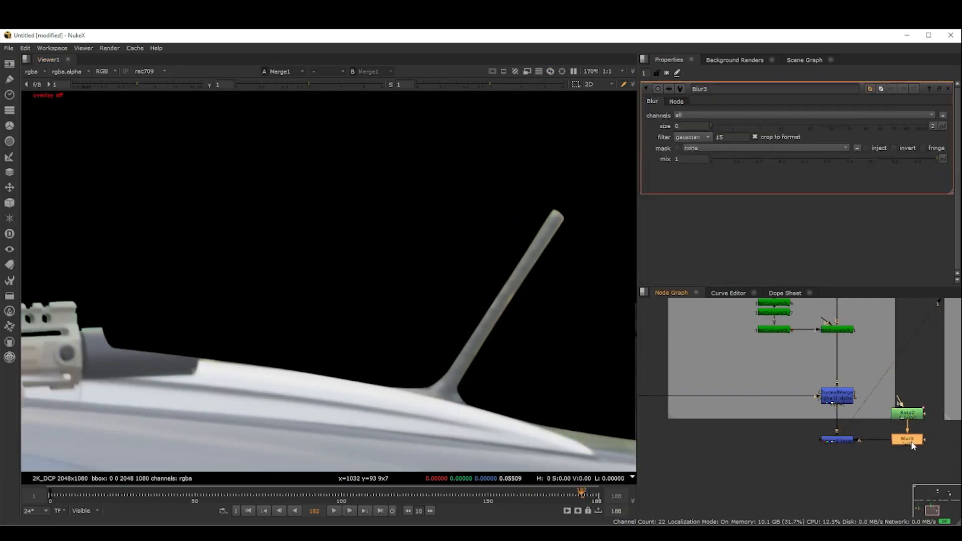
click(684, 126)
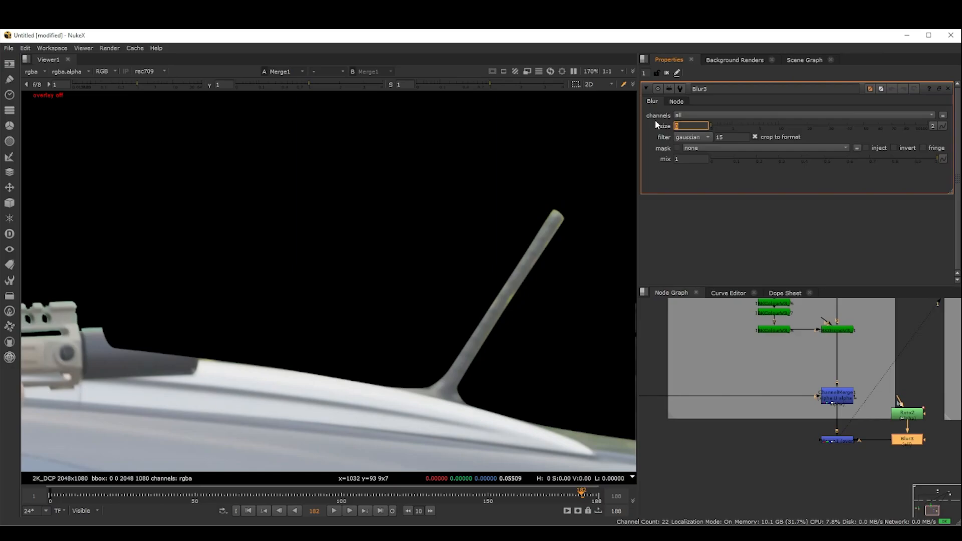
text(5)
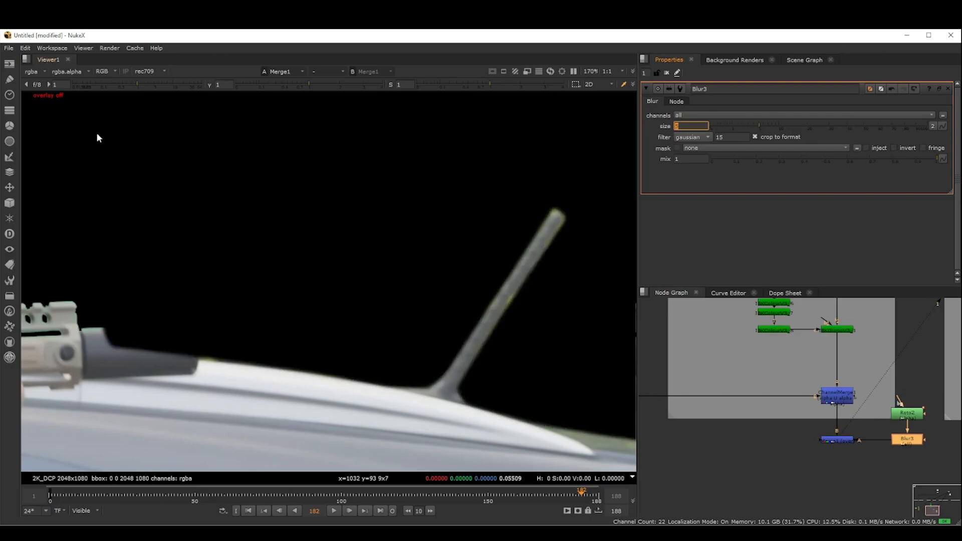
- Display the merged alpha and set Merge1's operation to stencil so the Roto cuts away the trees
scroll(187, 271, down, 8)
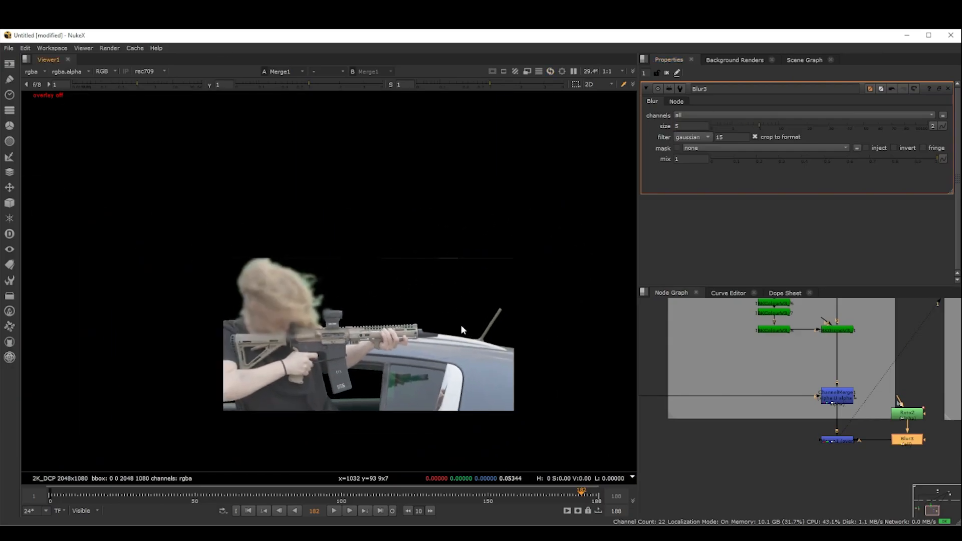
key(a)
scroll(467, 285, up, 3)
scroll(476, 238, down, 1)
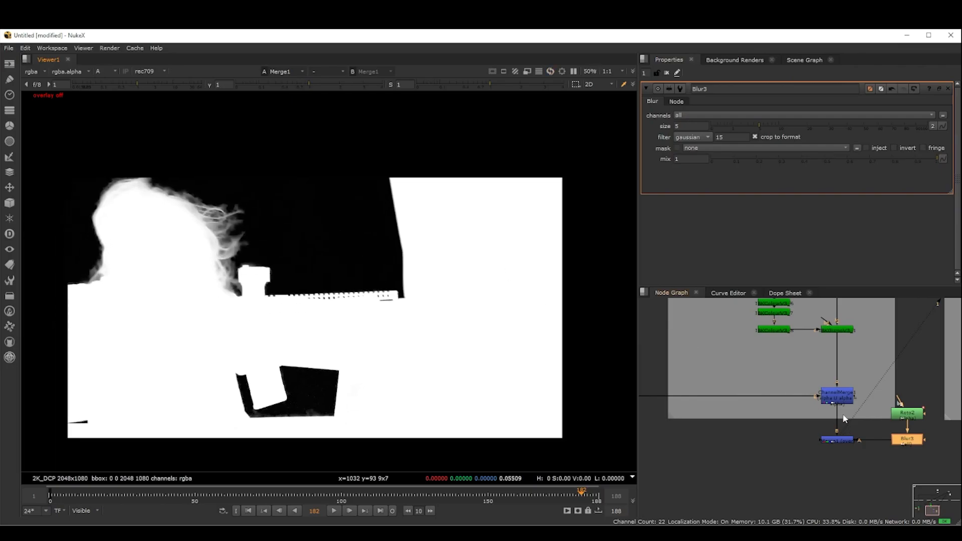
double_click(836, 440)
click(708, 116)
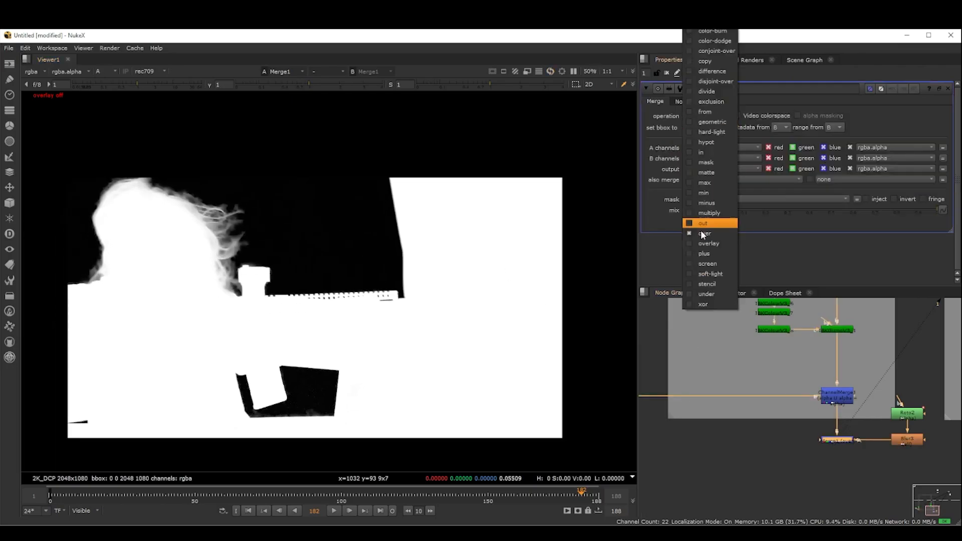
click(717, 283)
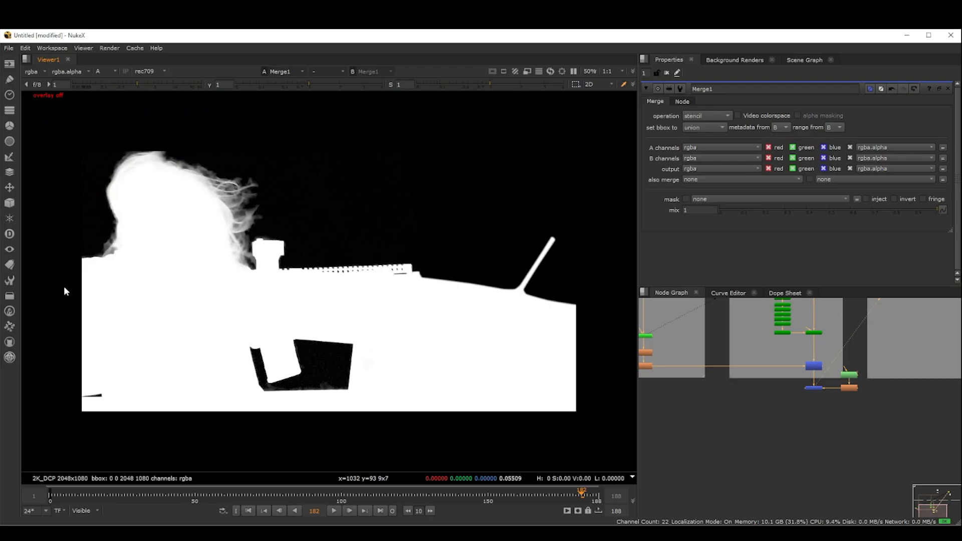
key(a)
key(a)
scroll(331, 339, down, 4)
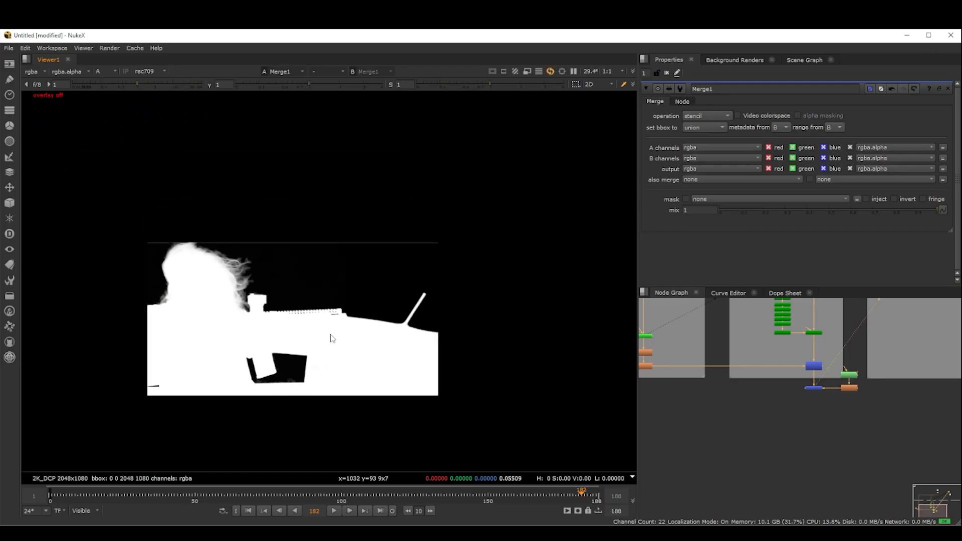
- Examine the node graph from the plate source down to the core matte, edge matte and CORE DESPILL backdrops
scroll(332, 337, up, 2)
scroll(885, 399, down, 3)
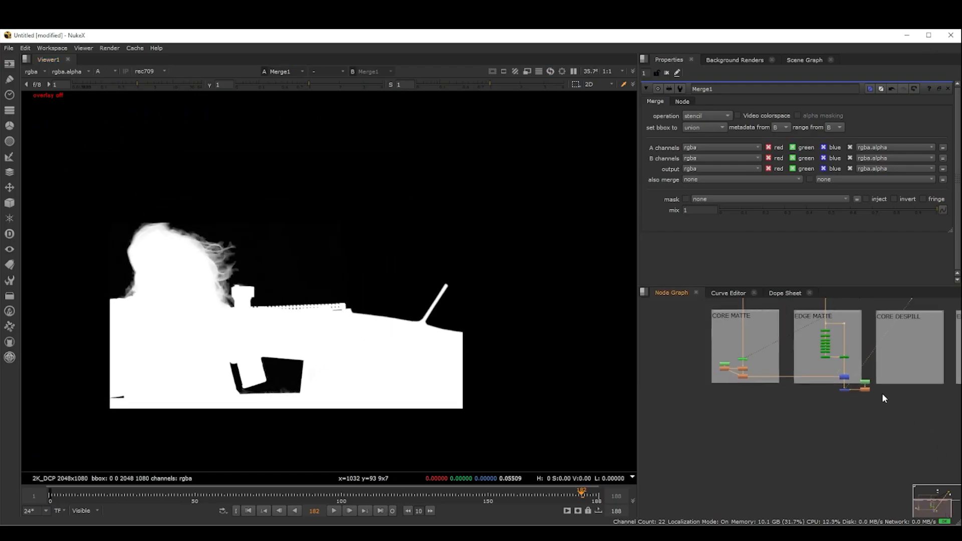
middle_drag(884, 396, 781, 423)
middle_drag(852, 376, 862, 424)
scroll(782, 446, up, 2)
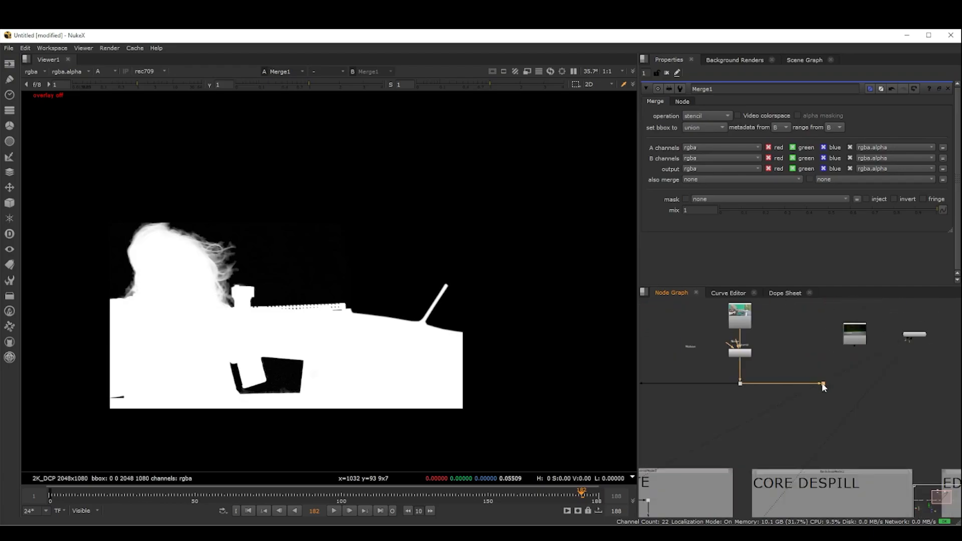
scroll(845, 404, down, 1)
scroll(846, 407, down, 1)
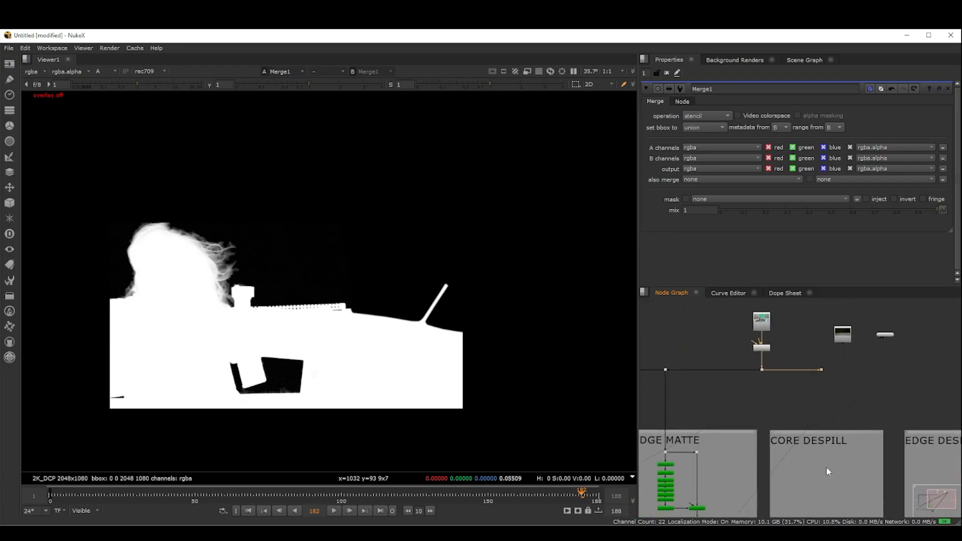
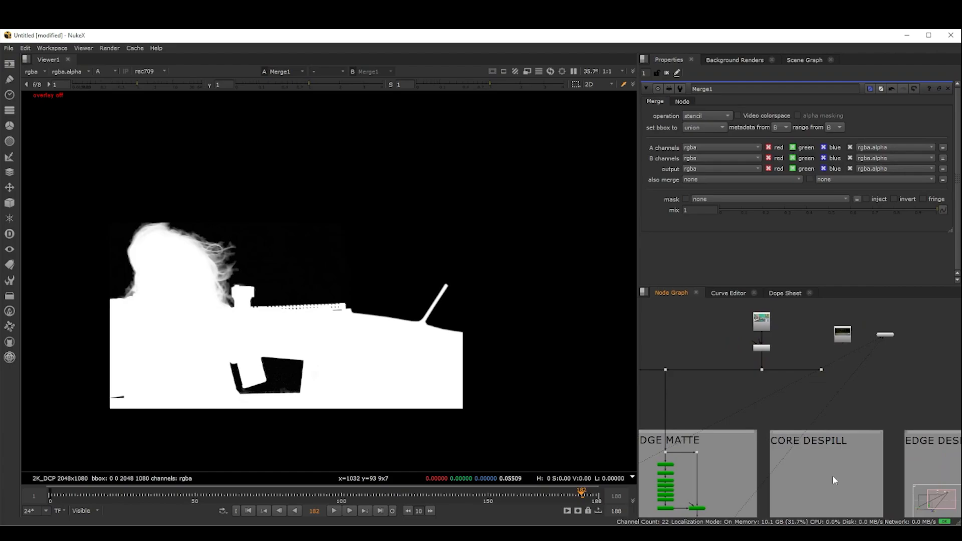
scroll(835, 476, up, 1)
middle_drag(834, 477, 798, 443)
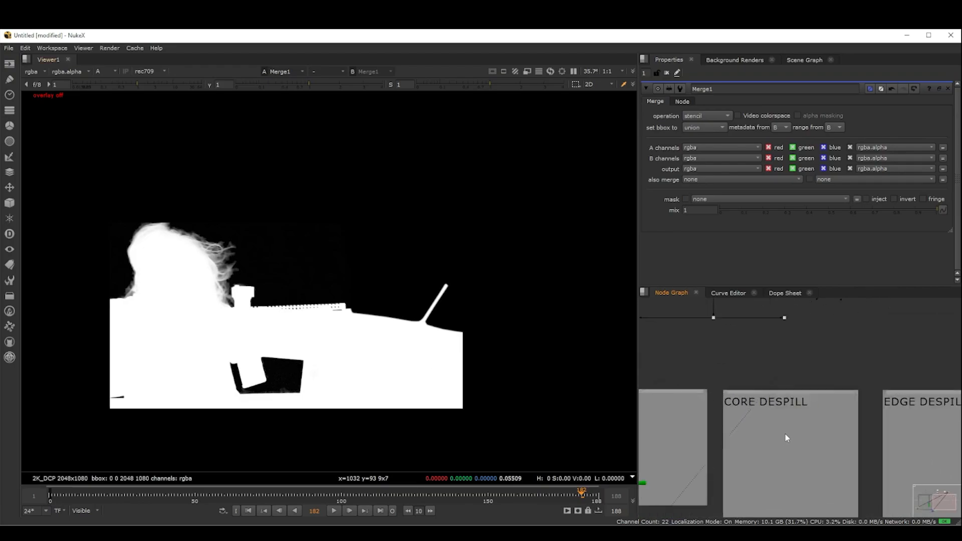
middle_drag(789, 465, 784, 480)
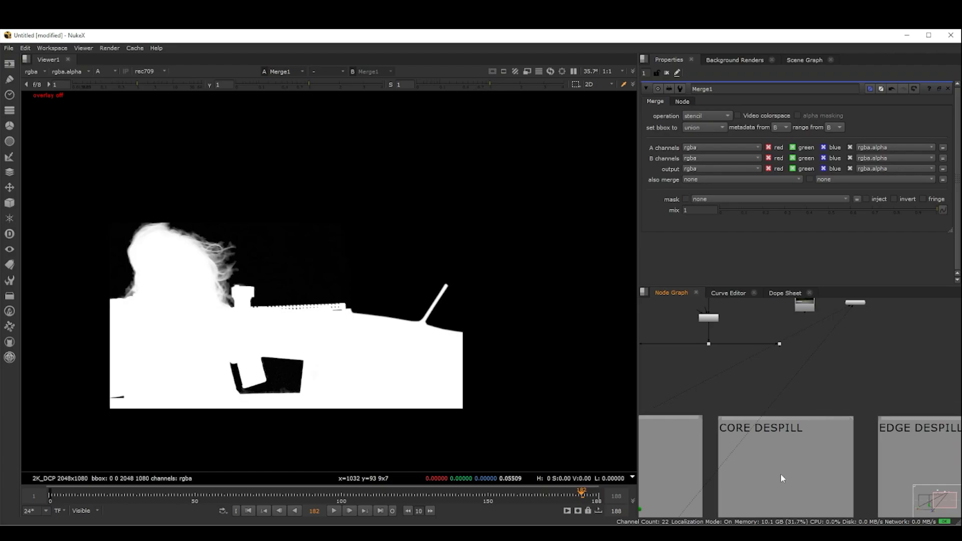
scroll(742, 459, up, 3)
scroll(743, 459, down, 1)
middle_drag(762, 435, 743, 441)
scroll(775, 472, down, 4)
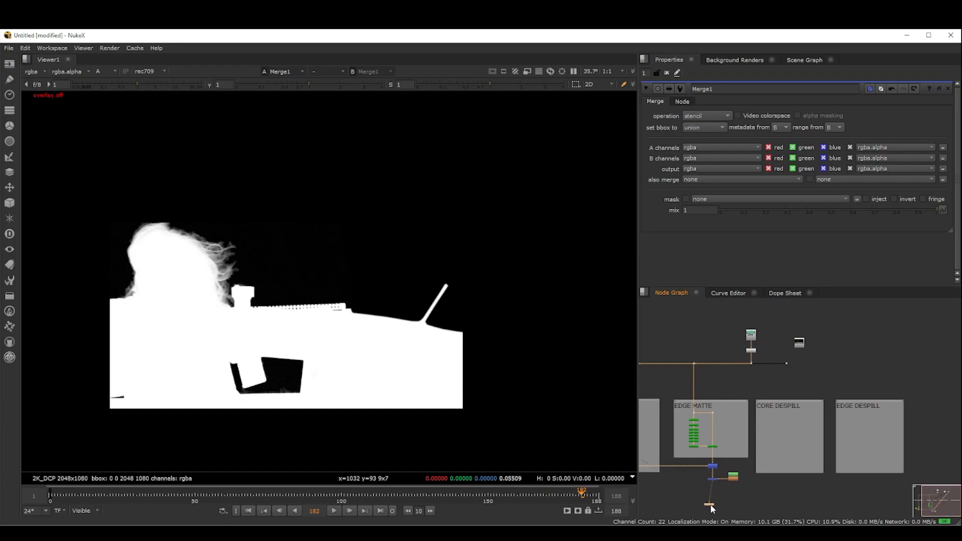
scroll(814, 413, up, 4)
scroll(798, 456, down, 3)
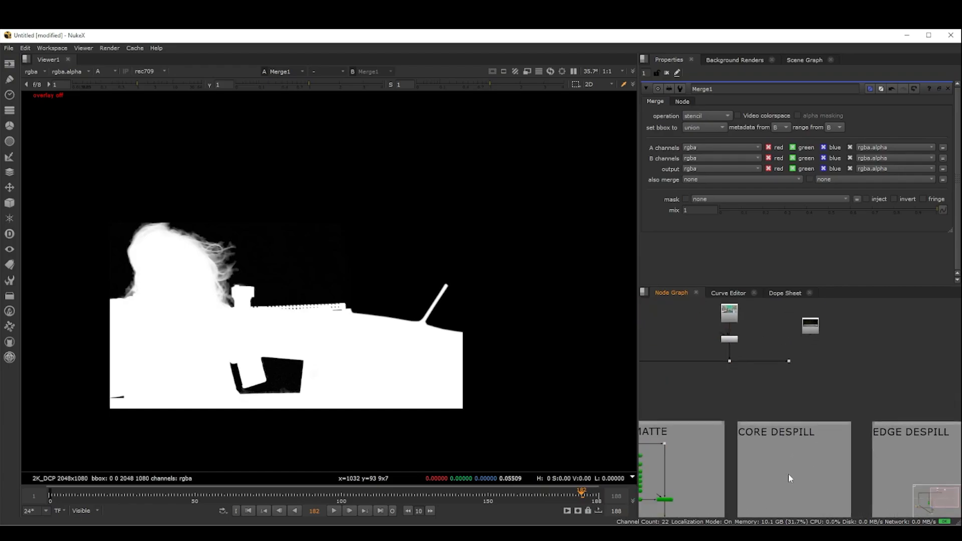
- Add a Keylight node in the CORE DESPILL backdrop and connect its Source input to the plate's dot above
key(Tab)
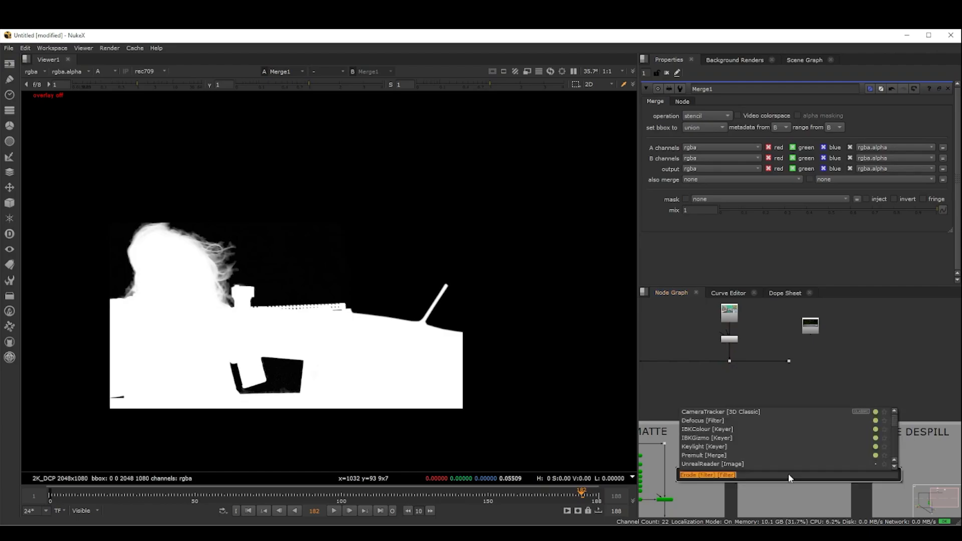
key(Escape)
scroll(792, 461, up, 3)
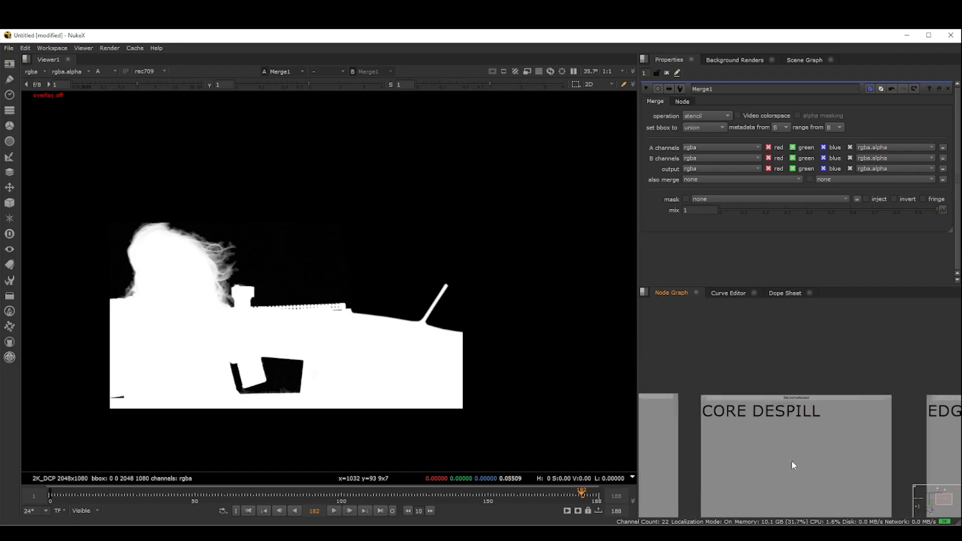
key(Tab)
text(KEYLI)
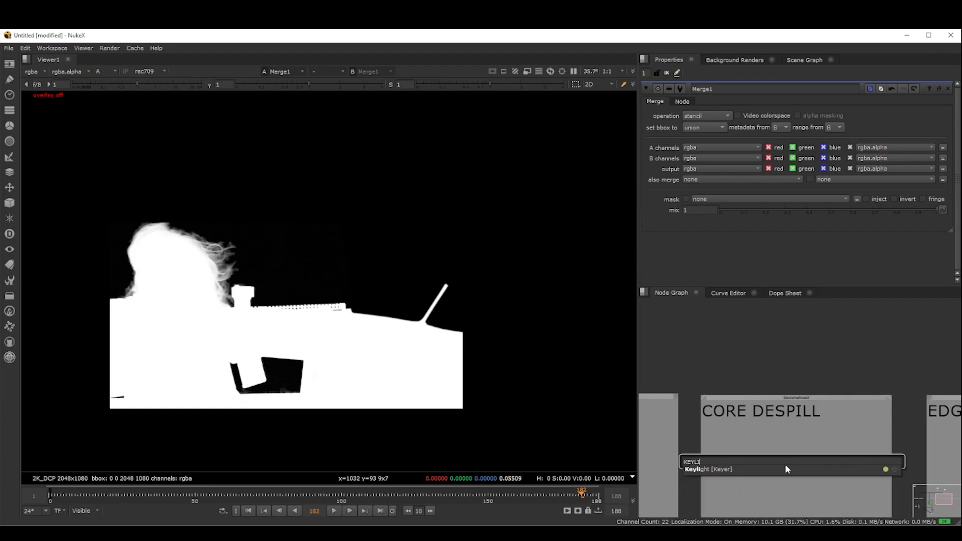
key(Return)
scroll(757, 466, down, 2)
drag(790, 469, 788, 358)
drag(793, 470, 787, 359)
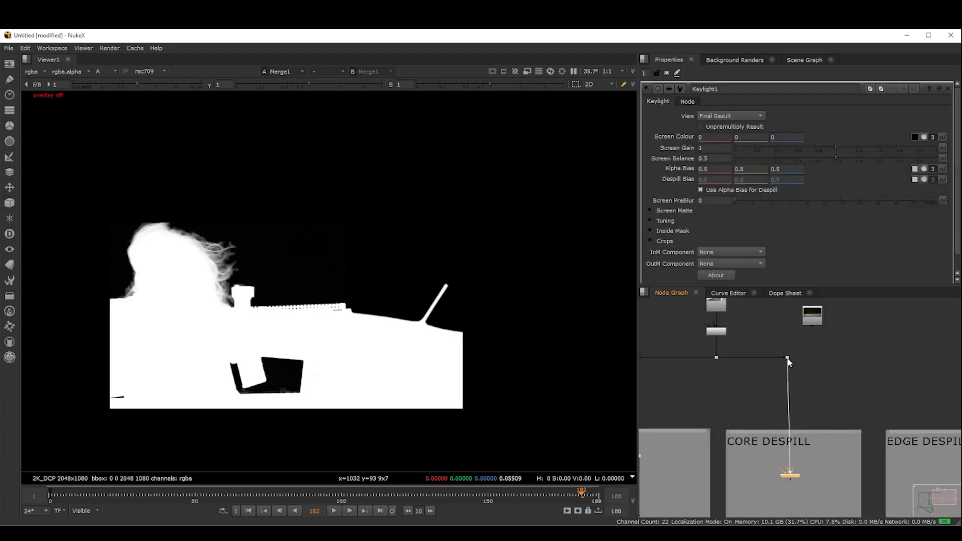
- View the Keylight result and set the green value of its Screen Colour to 1
scroll(805, 480, up, 3)
key(1)
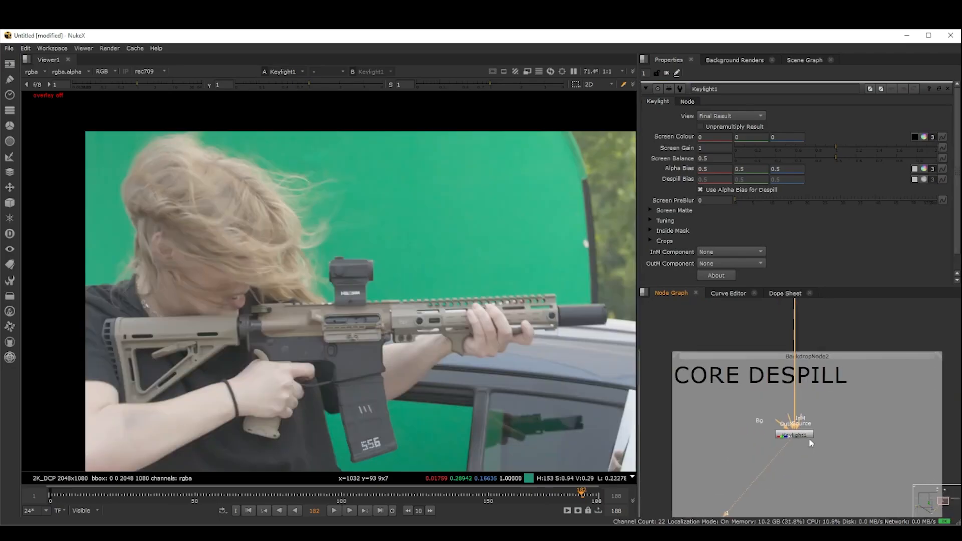
middle_drag(809, 438, 792, 428)
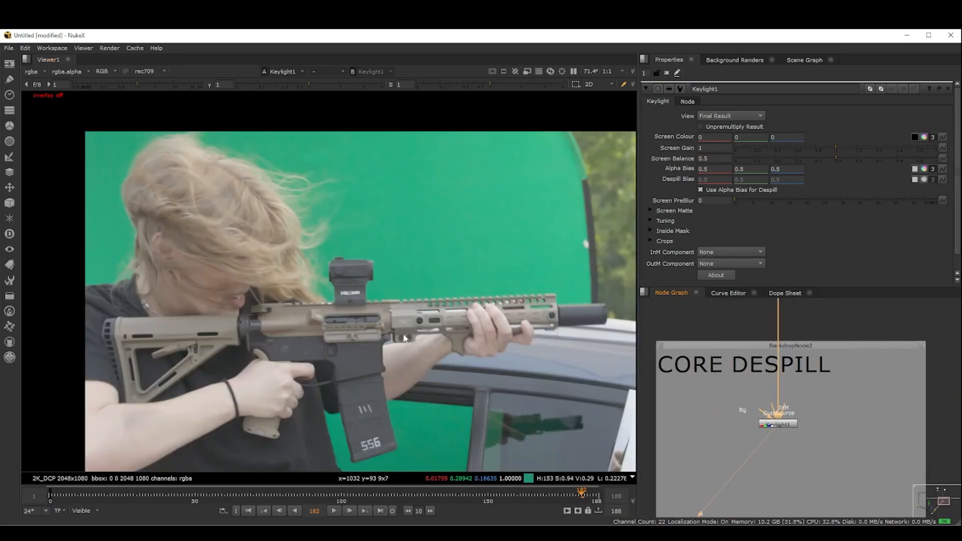
scroll(824, 416, up, 2)
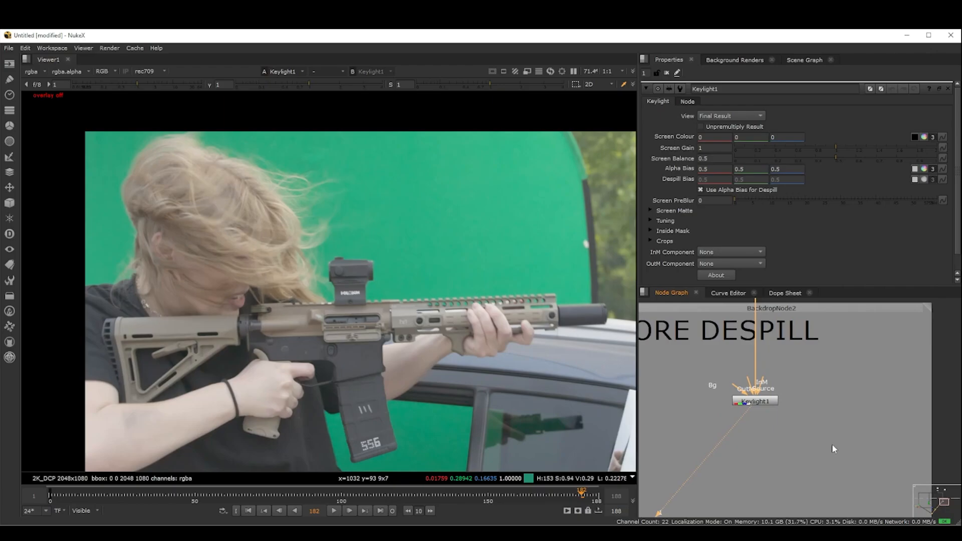
double_click(753, 136)
key(Return)
scroll(580, 161, down, 3)
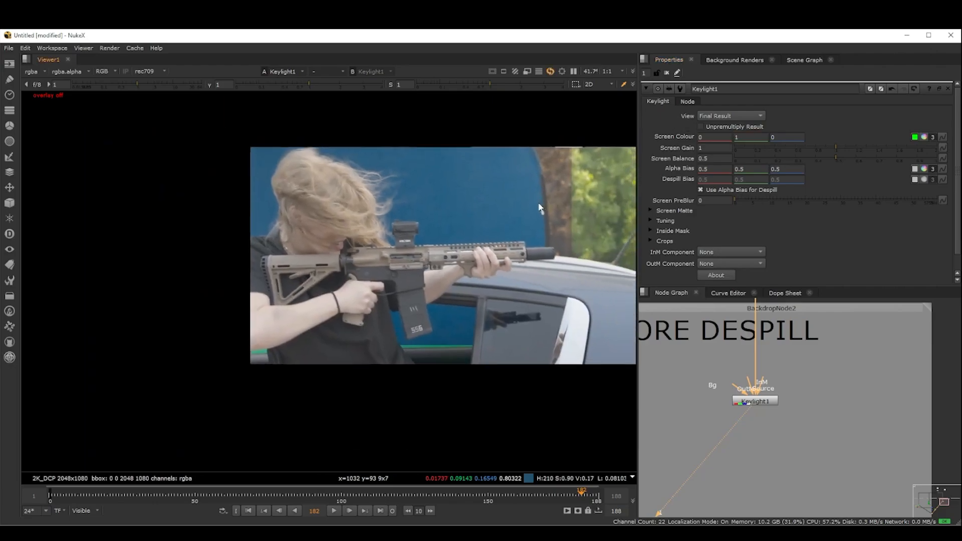
middle_drag(539, 203, 518, 238)
scroll(538, 243, up, 1)
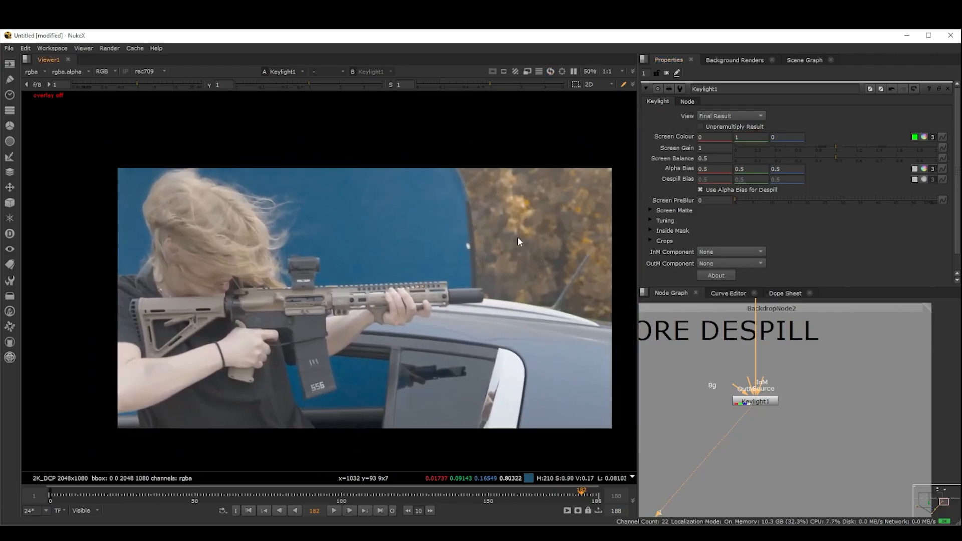
- Toggle the Keylight node off and on repeatedly to compare the original plate with the despilled image
click(840, 437)
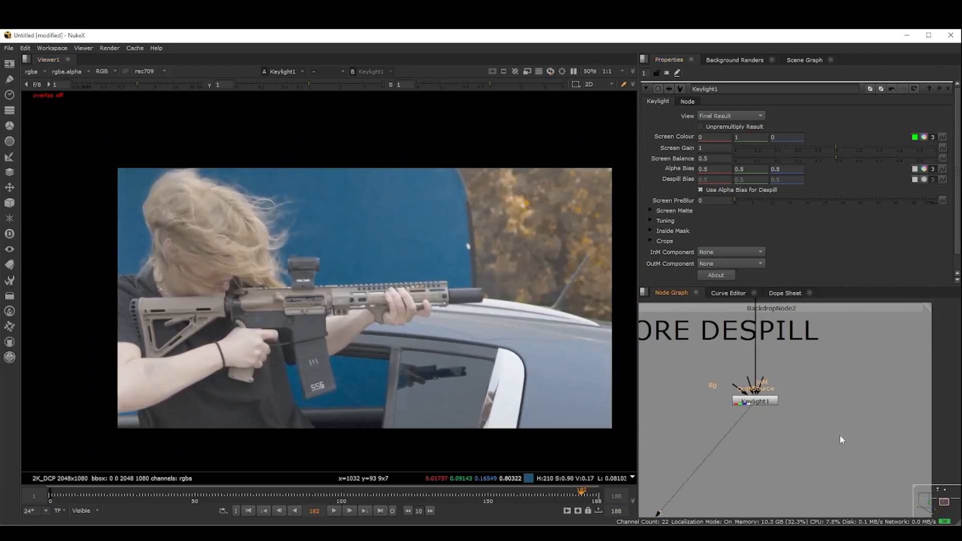
click(758, 401)
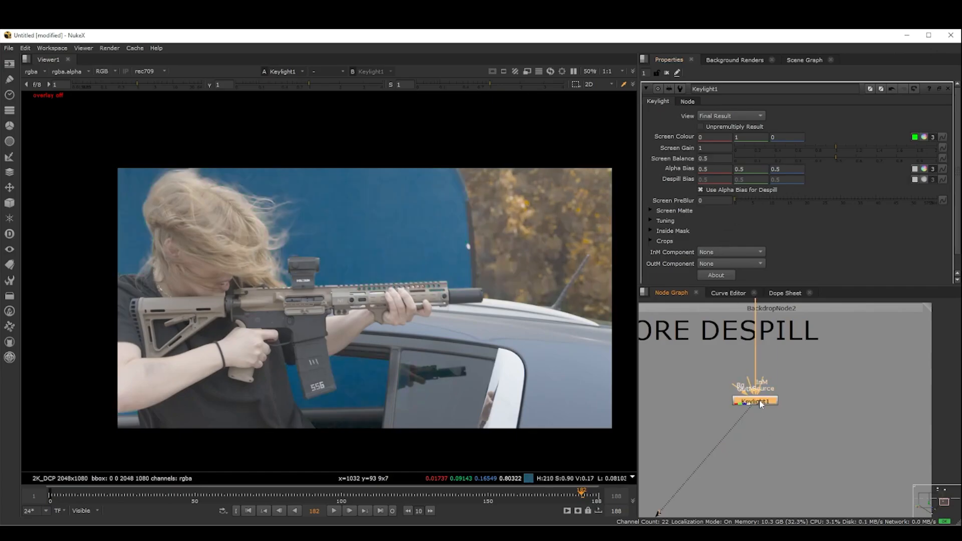
key(d)
key(d)
key(d)
key(d)
key(d)
key(d)
key(d)
key(d)
key(d)
key(d)
key(d)
key(d)
key(d)
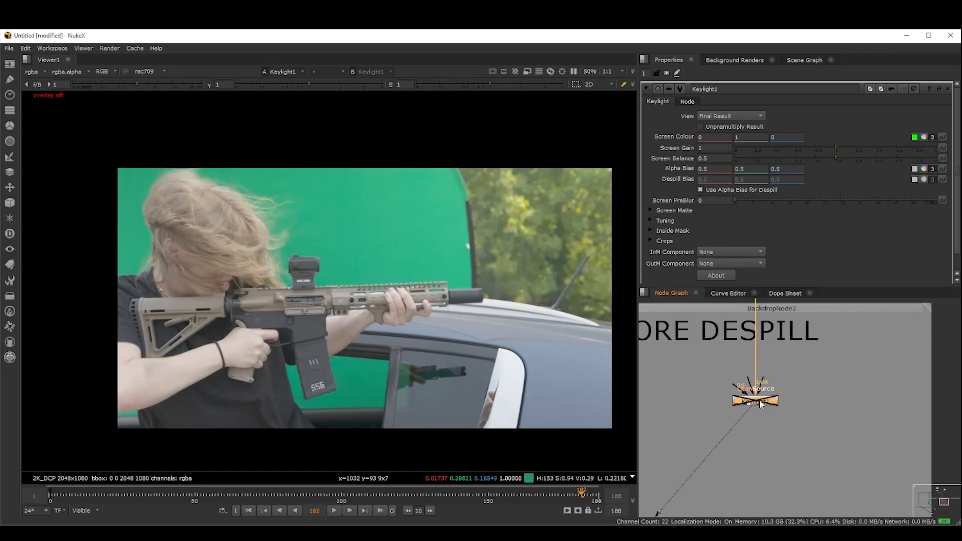
key(d)
- Add a Merge beside Keylight with A from Keylight and B from a new dot above it, and view the result
click(850, 388)
key(m)
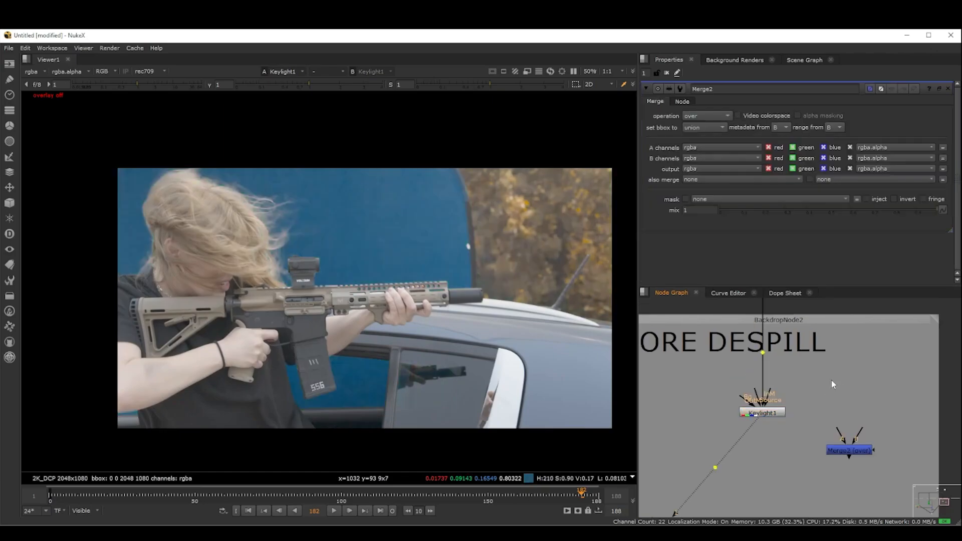
ctrl+drag(763, 368, 762, 373)
mouse_move(840, 432)
mouse_down()
mouse_move(767, 420)
mouse_move(827, 403)
mouse_move(856, 427)
mouse_up()
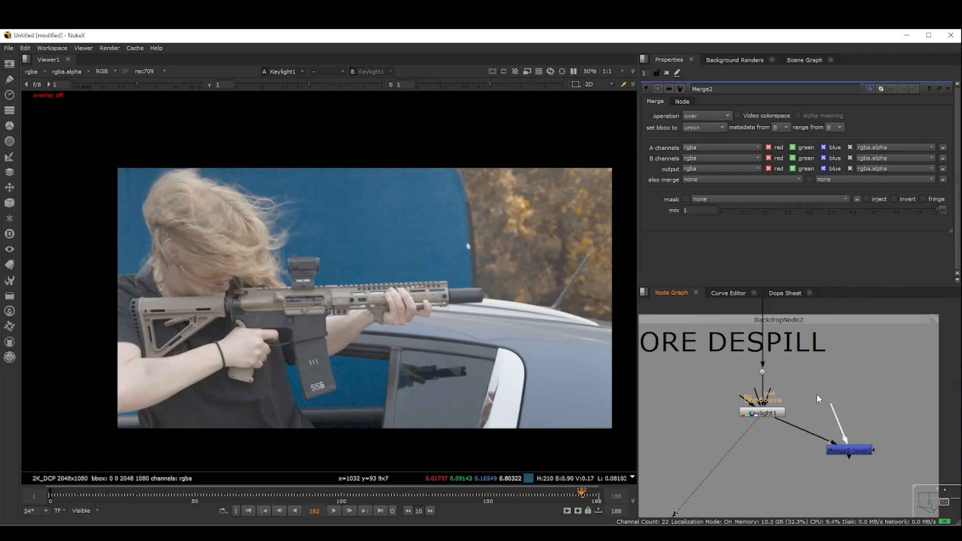
drag(817, 398, 763, 372)
drag(848, 450, 845, 415)
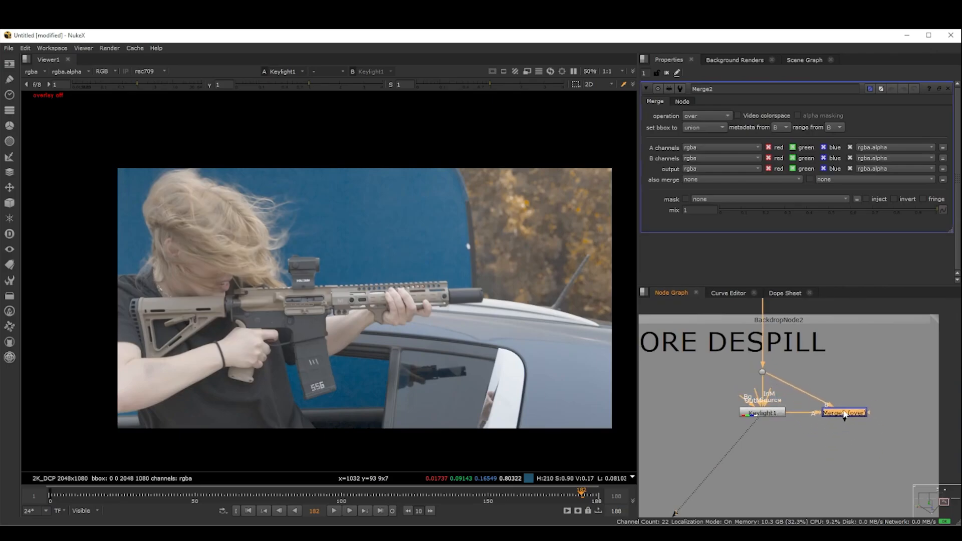
key(1)
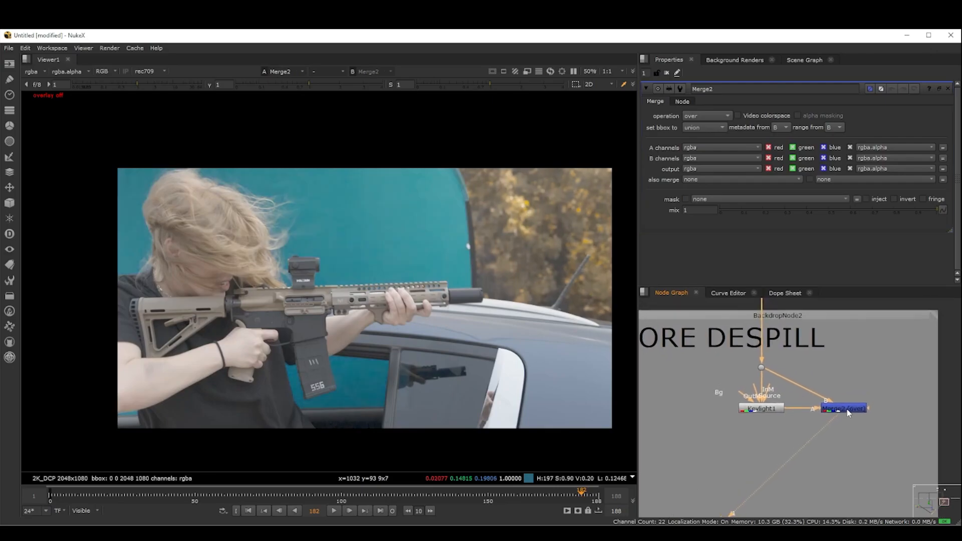
- Set the Merge operation to minus and swap its A and B inputs
scroll(848, 412, up, 3)
click(848, 412)
click(707, 116)
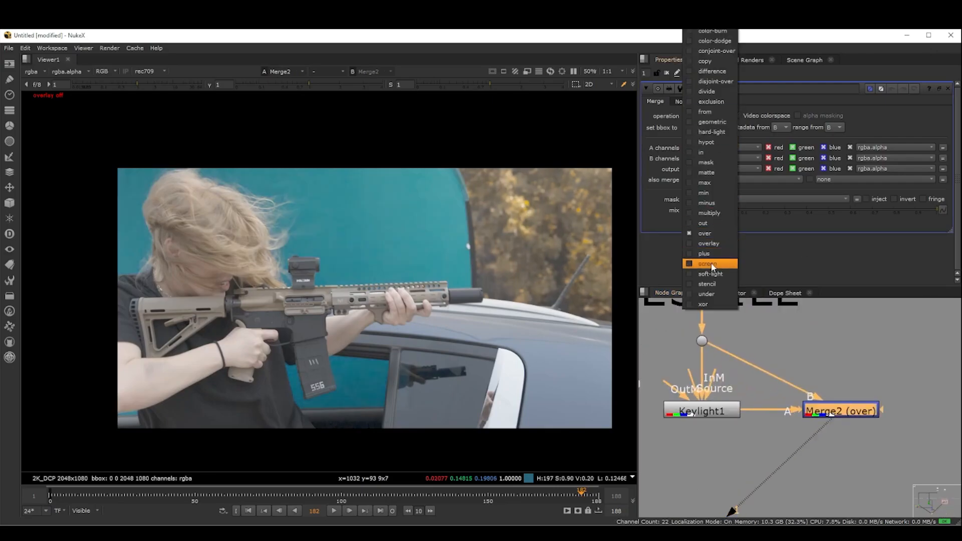
click(707, 202)
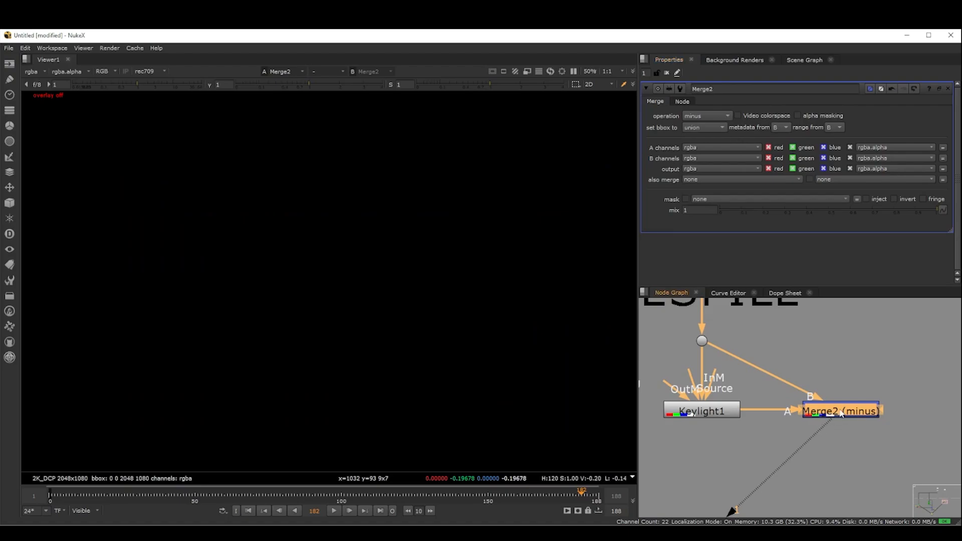
key(shift+x)
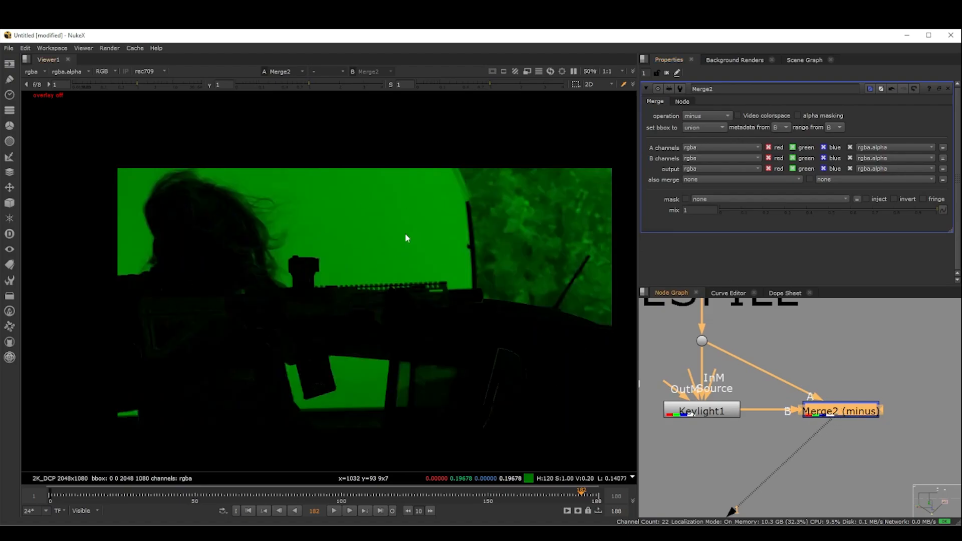
- Turn on the viewer overlay while viewing the minus result
scroll(398, 245, down, 2)
key(o)
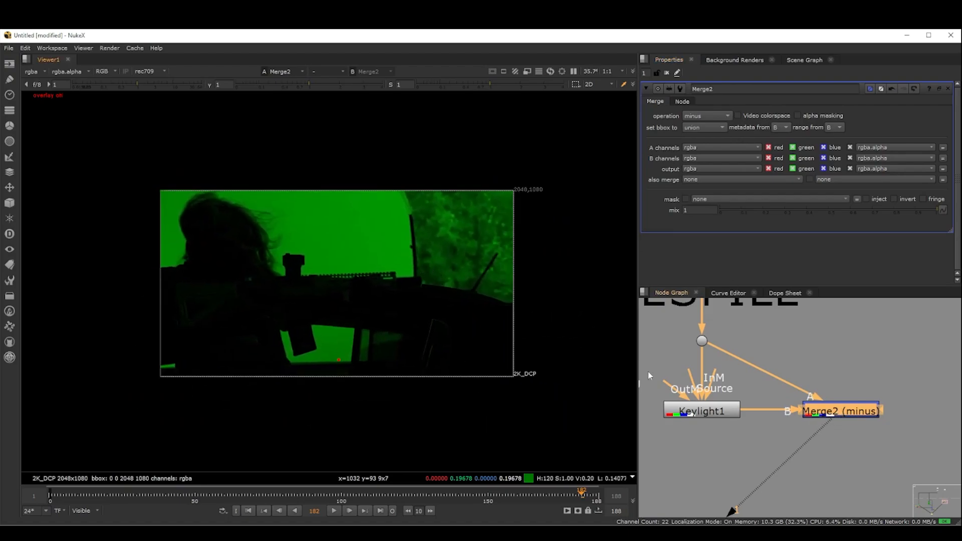
scroll(341, 296, up, 2)
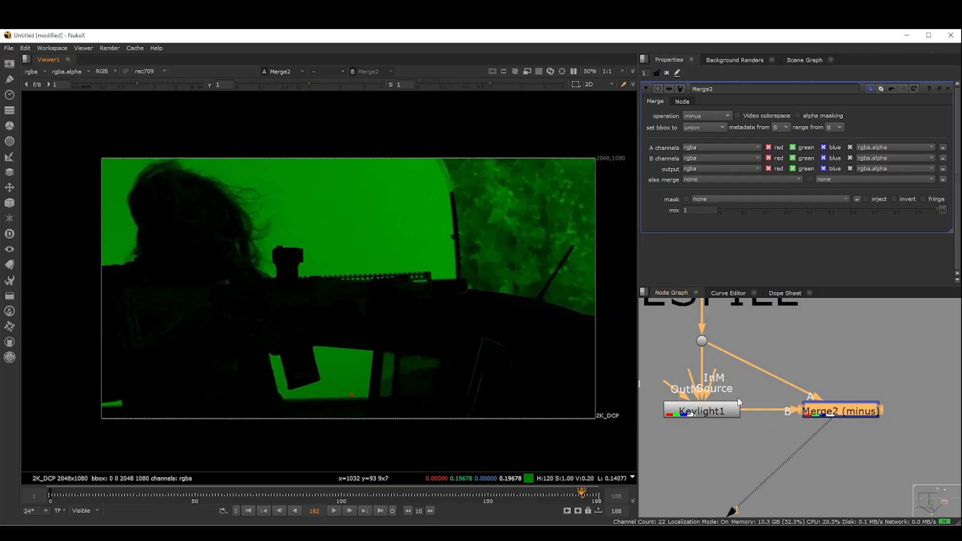
- Add a Saturation node after the minus Merge and set its saturation to 0
scroll(835, 434, up, 1)
middle_drag(835, 435, 843, 404)
scroll(852, 391, down, 1)
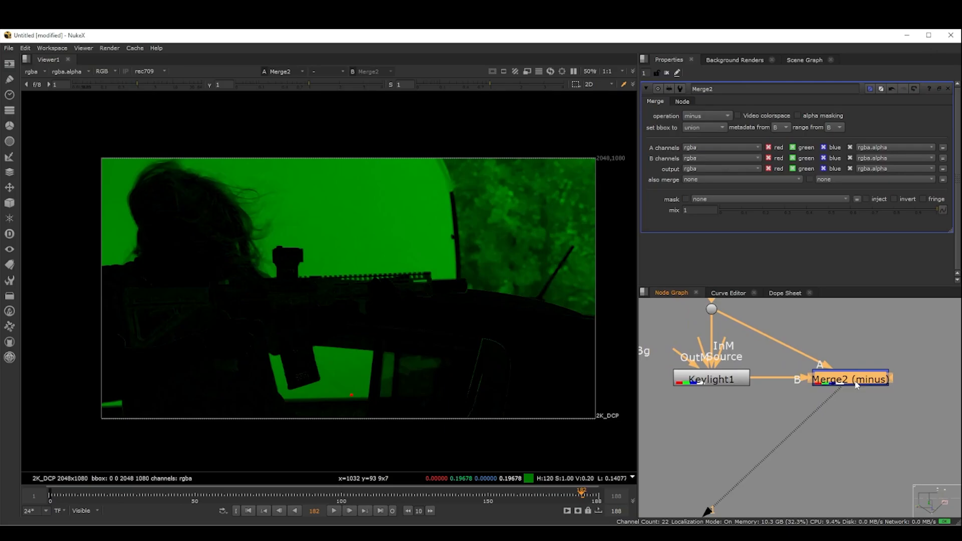
key(Tab)
text(satu)
key(Return)
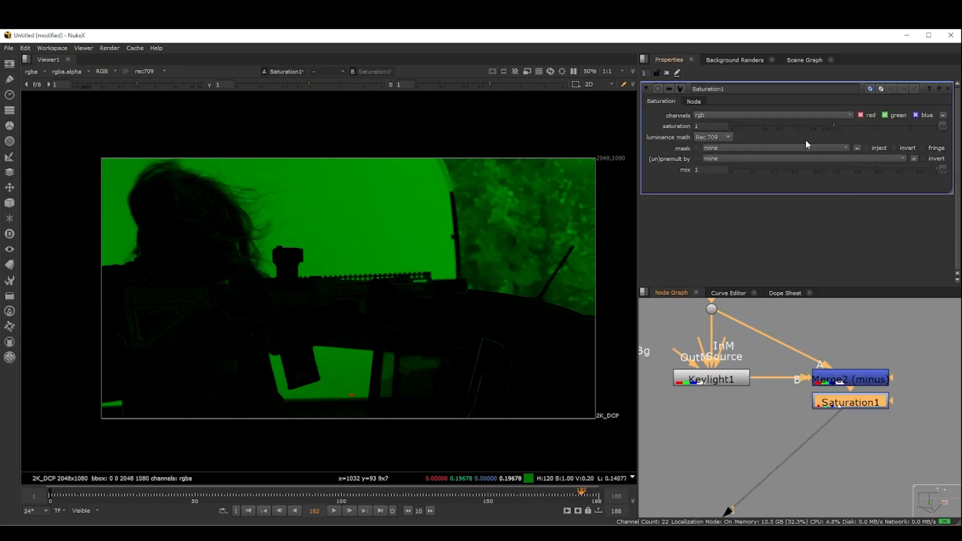
drag(830, 126, 731, 126)
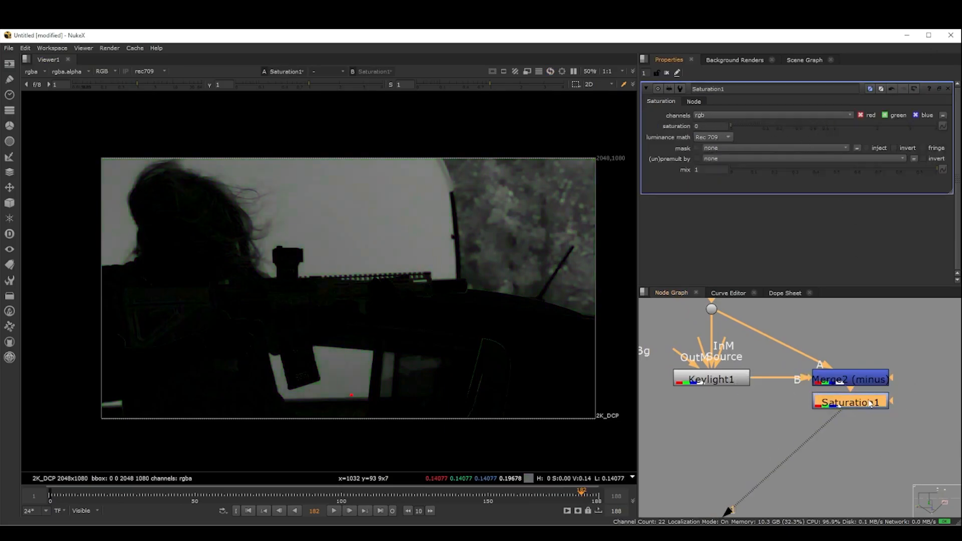
- Reposition the Saturation node a short distance below the minus Merge
drag(871, 404, 871, 438)
scroll(866, 455, down, 1)
middle_drag(865, 455, 868, 415)
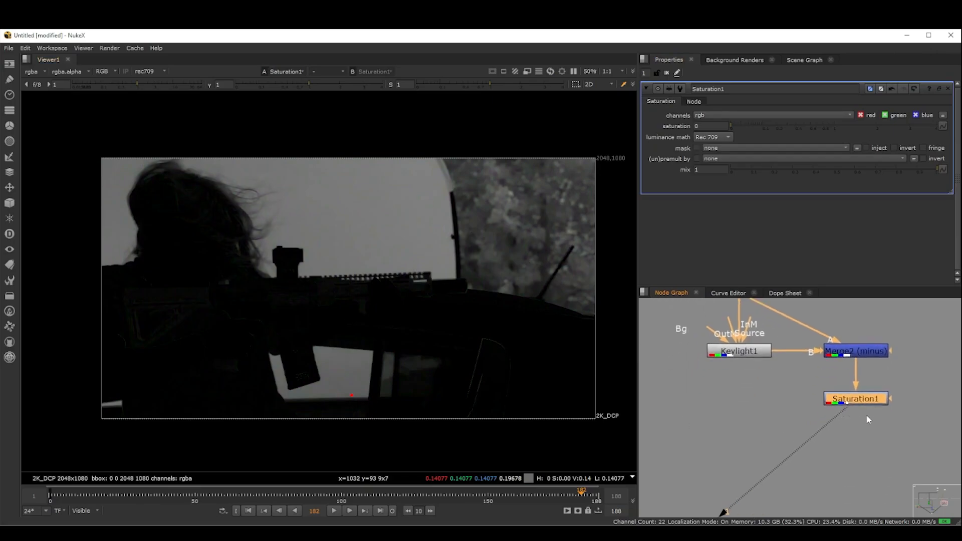
drag(872, 399, 872, 386)
- Add another Merge below Keylight with B connected to Keylight and A connected to the Saturation node
key(m)
drag(740, 399, 740, 354)
drag(775, 400, 849, 384)
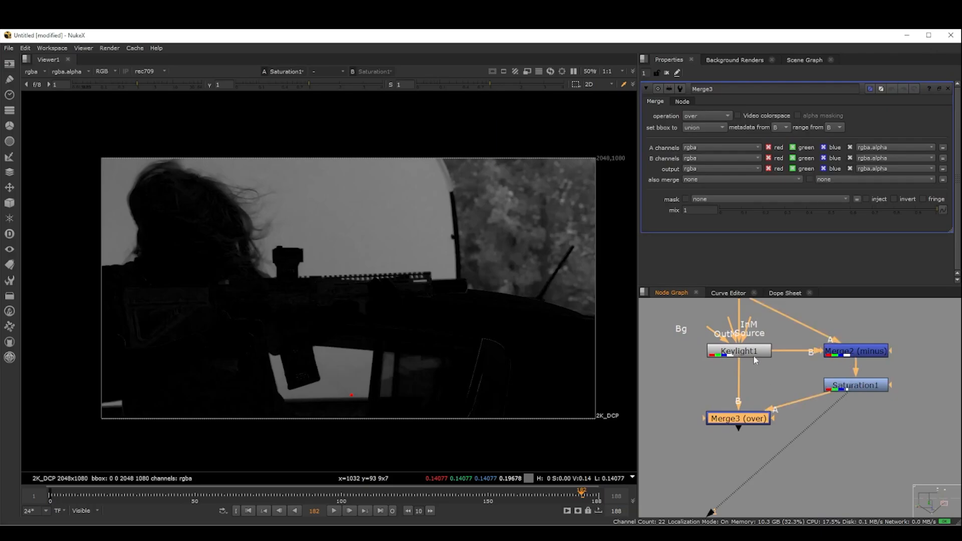
- Compare the Keylight output with the new Merge's output and line up the Saturation node level with that Merge
click(754, 353)
key(1)
click(740, 419)
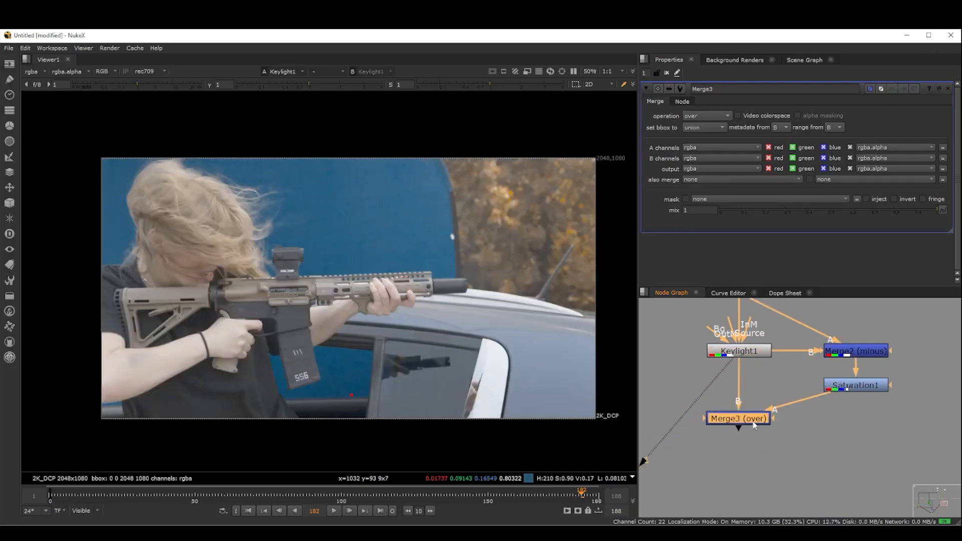
key(1)
drag(868, 385, 869, 416)
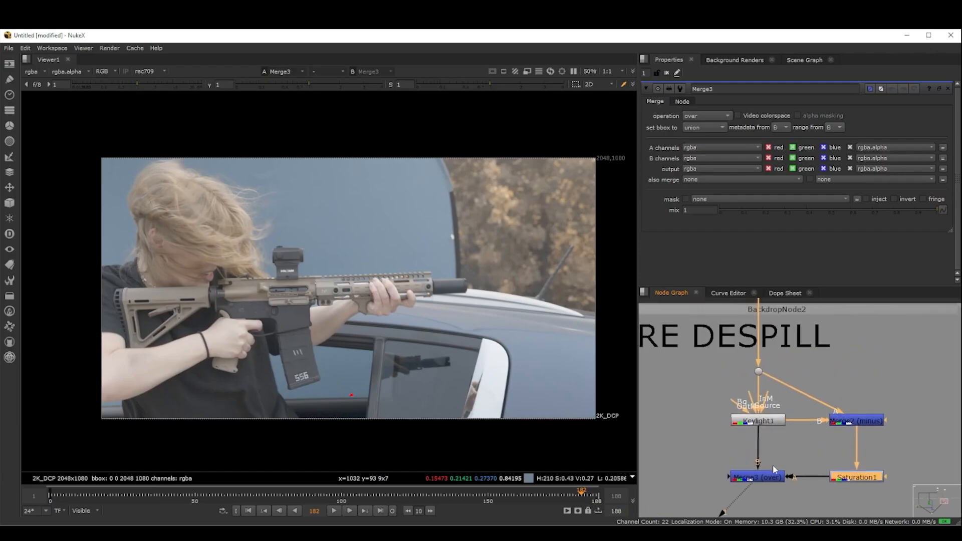
- Examine the despilled Merge result up close around the rifle magazine and hands, then in the full frame
click(814, 377)
scroll(813, 377, down, 3)
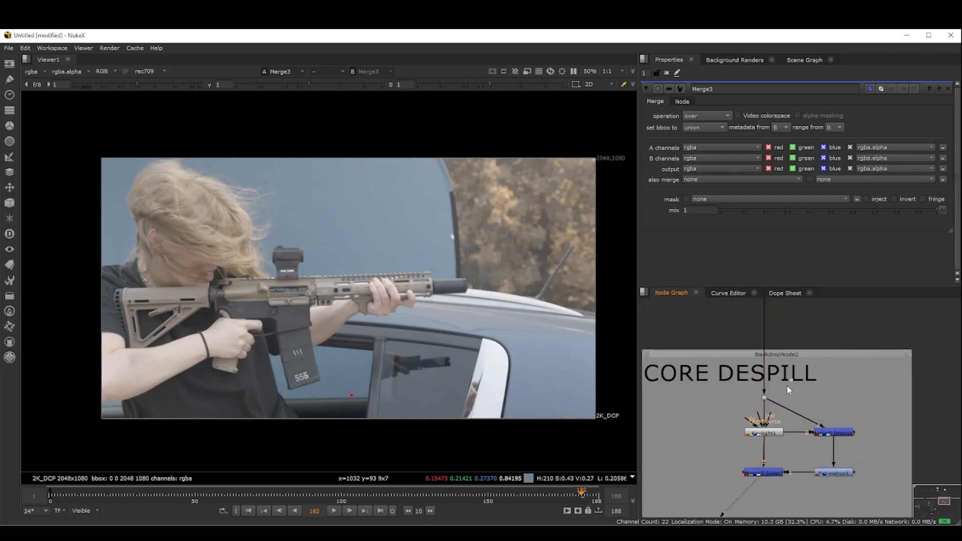
scroll(300, 344, up, 5)
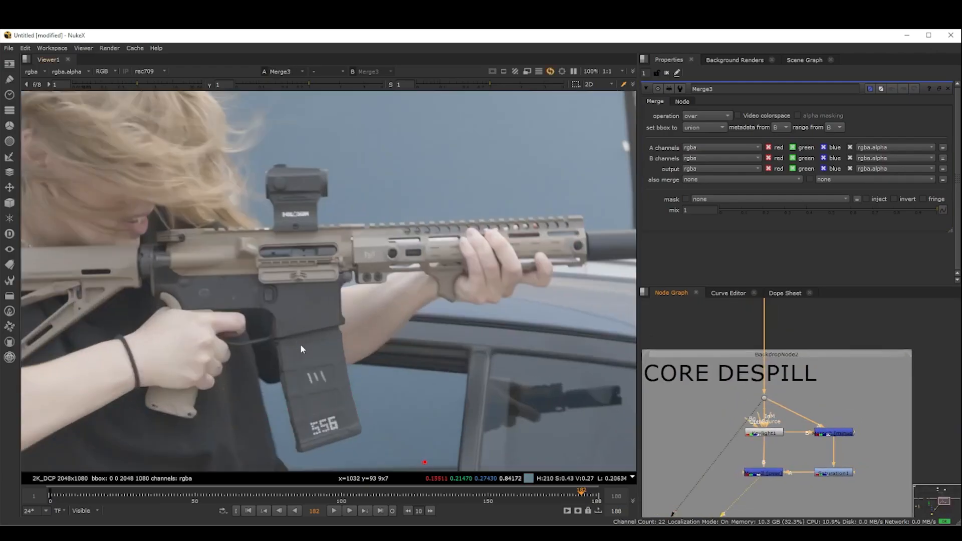
scroll(293, 336, up, 4)
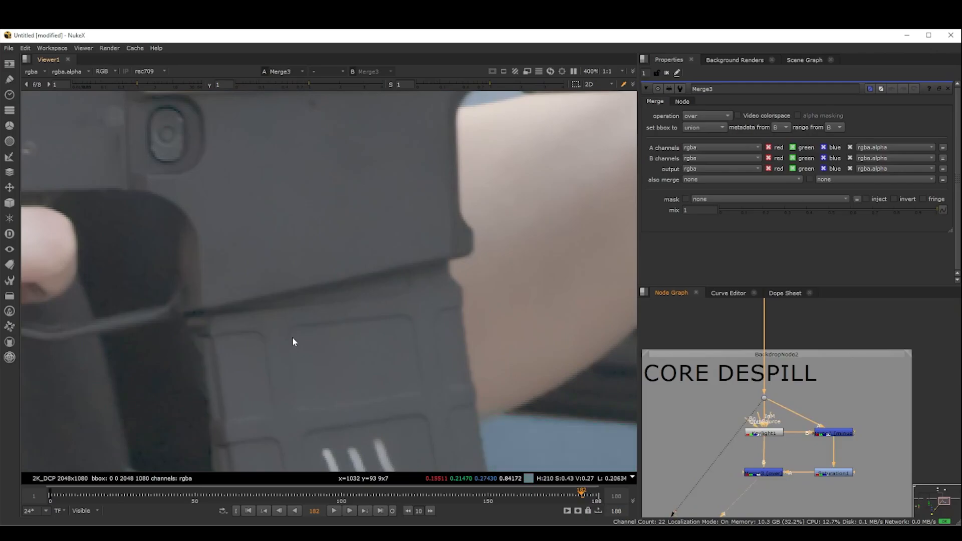
scroll(301, 341, down, 8)
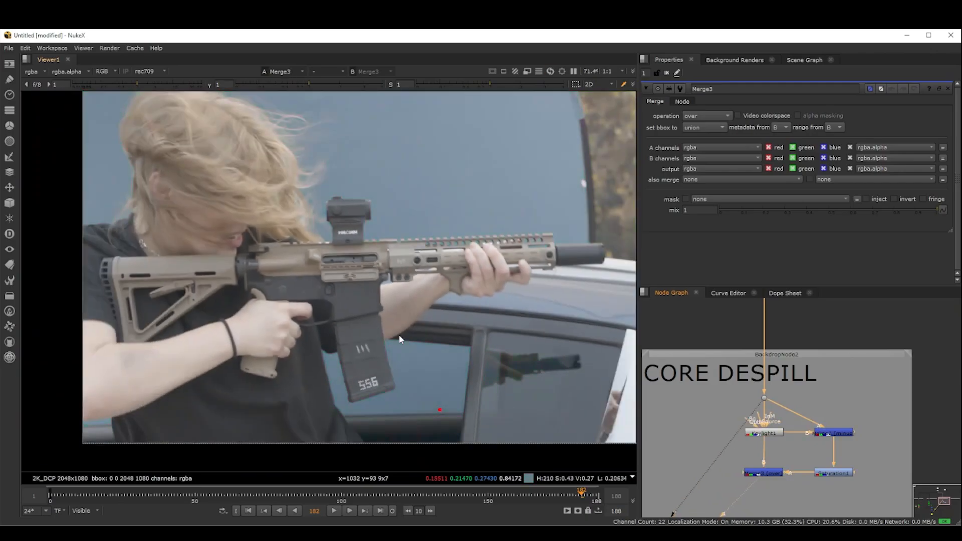
scroll(429, 319, down, 2)
middle_drag(430, 315, 410, 317)
key(f)
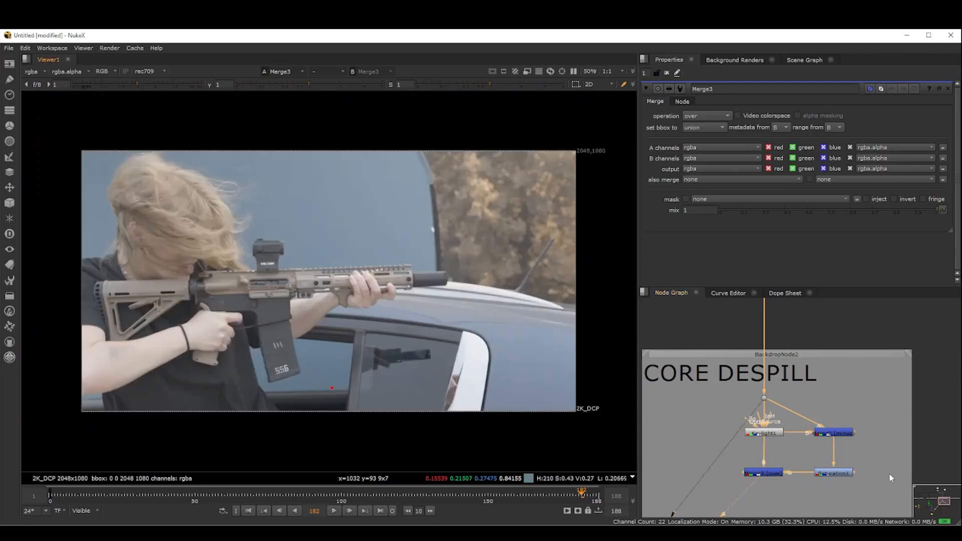
key(1)
key(2)
- Insert a Dot in the minus Merge's A connection so the pipe runs at a right angle
scroll(782, 456, down, 2)
ctrl+drag(793, 396, 780, 420)
scroll(823, 410, down, 2)
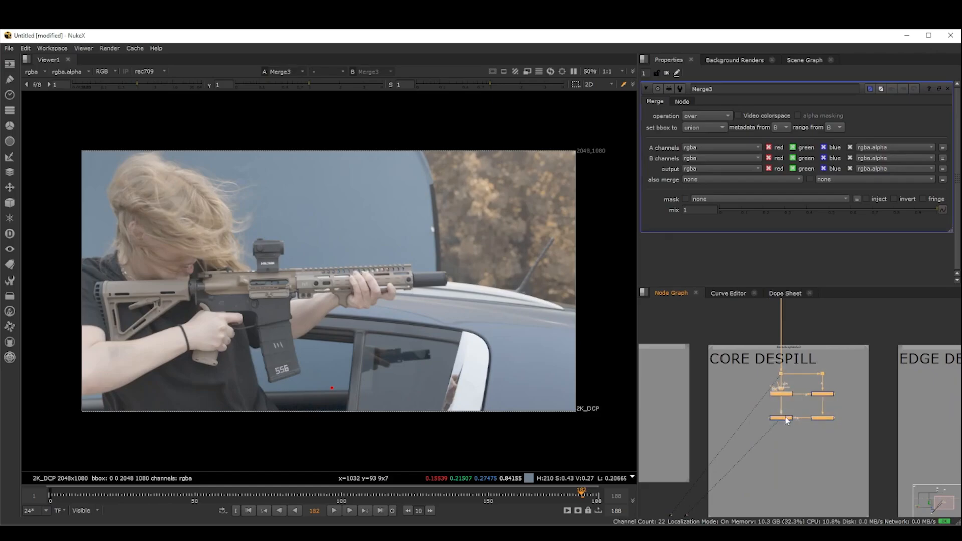
- Shift the whole group of despill nodes slightly lower inside the CORE DESPILL backdrop
click(783, 428)
scroll(799, 447, down, 2)
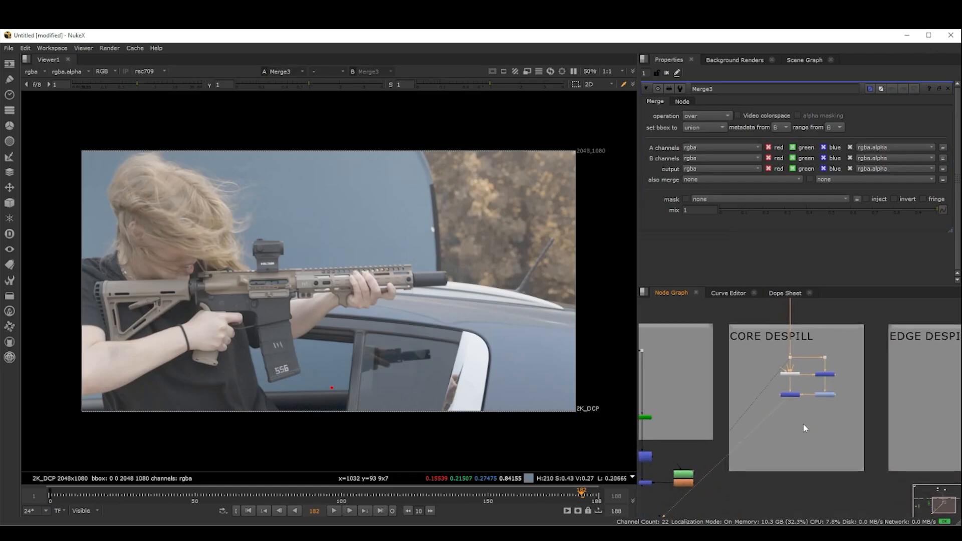
scroll(803, 426, down, 2)
drag(792, 393, 794, 410)
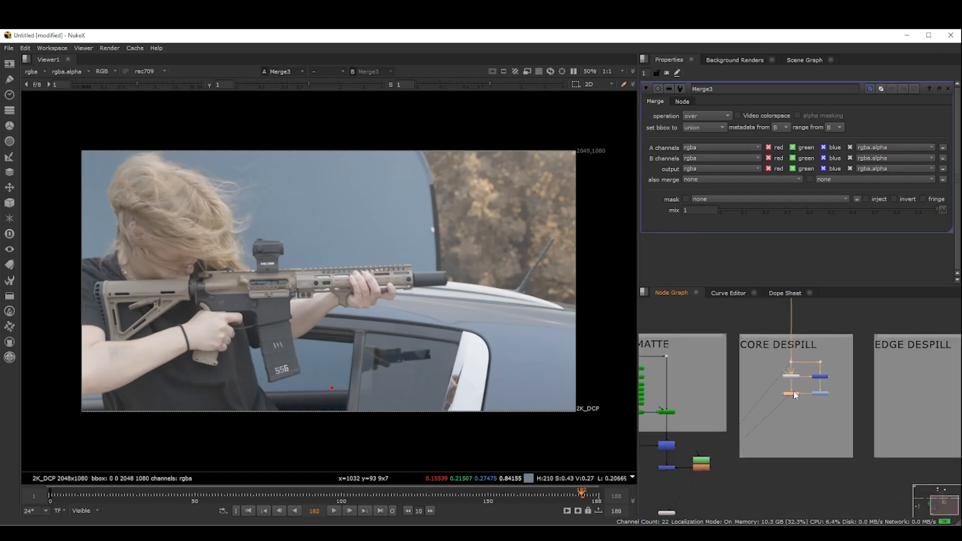
drag(839, 354, 789, 406)
click(896, 430)
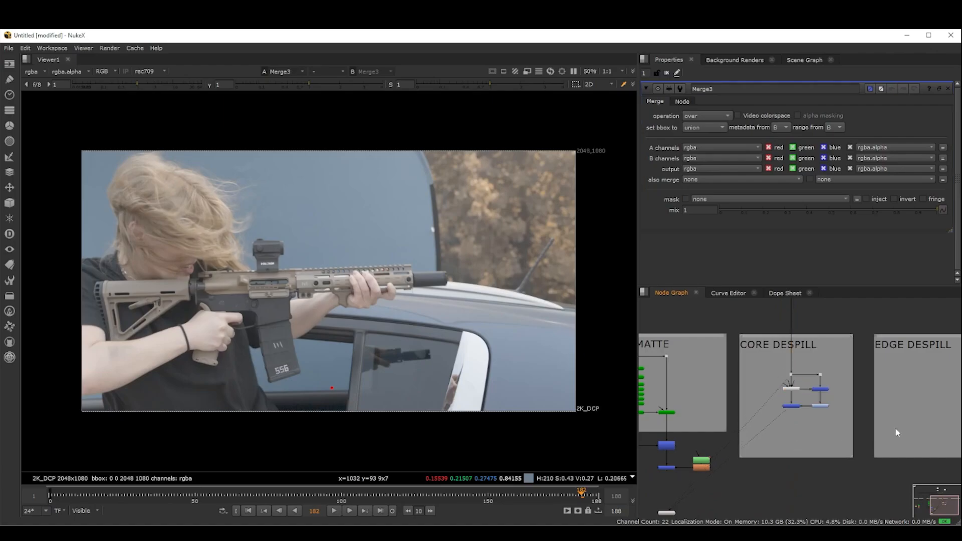
- Place a Dot above the EDGE DESPILL backdrop and connect it to the Dot above CORE DESPILL, aligned level with it
scroll(905, 416, down, 1)
middle_drag(906, 412, 848, 399)
scroll(828, 402, up, 3)
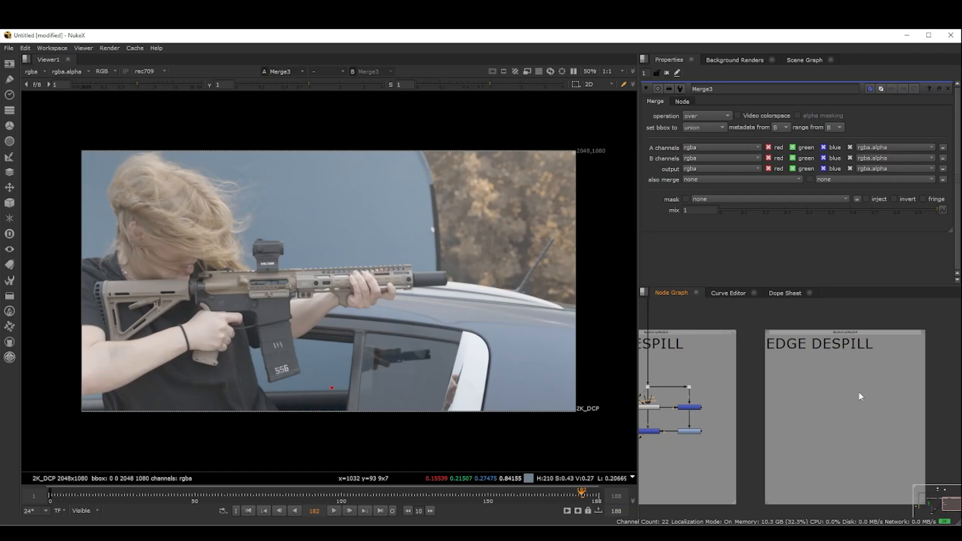
middle_drag(837, 361, 842, 390)
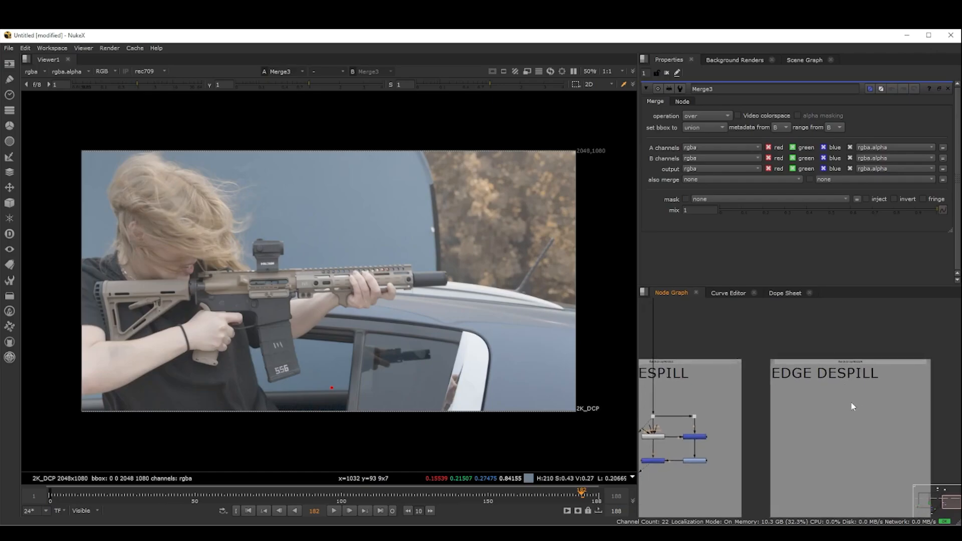
scroll(851, 403, down, 2)
middle_drag(828, 345, 829, 366)
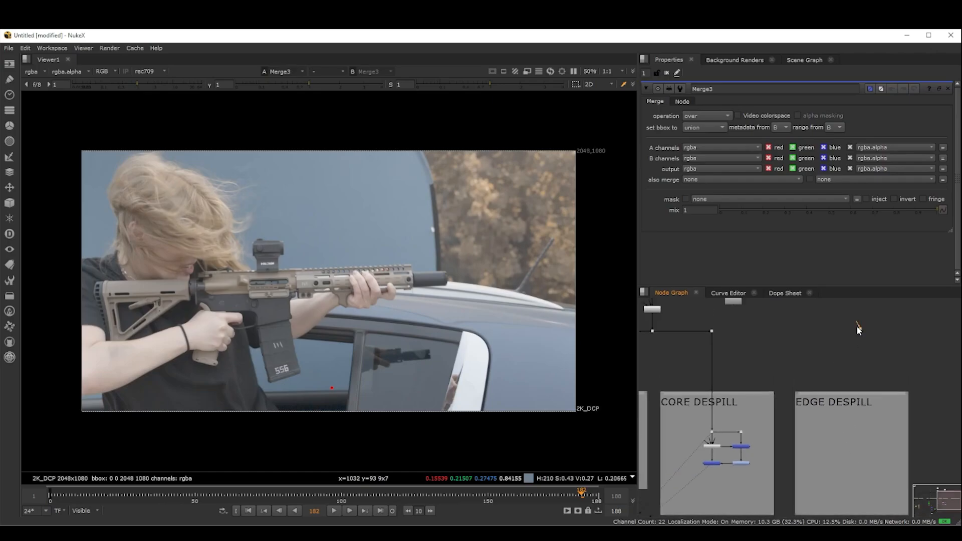
drag(857, 326, 713, 331)
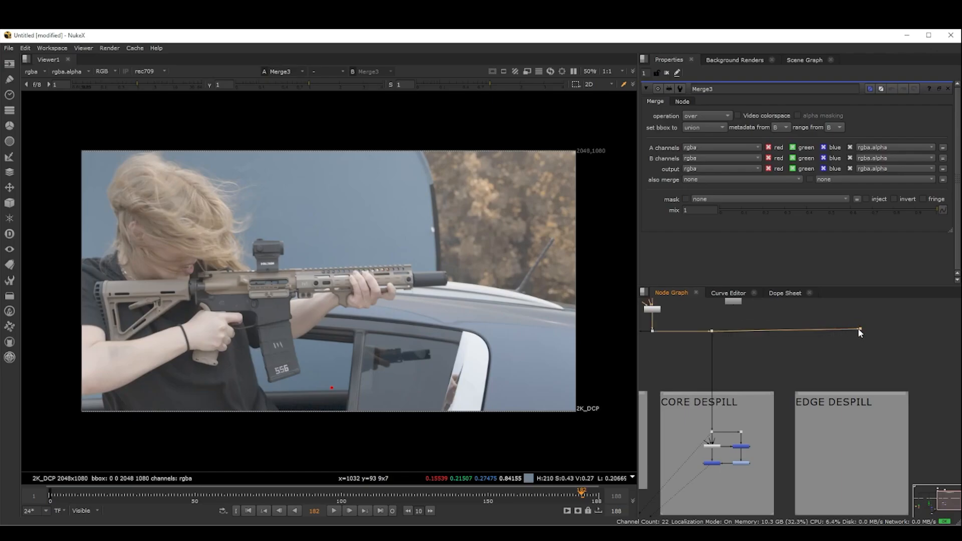
drag(860, 329, 861, 331)
- Move the green and orange node pair to the left side of the Merge below the EDGE MATTE backdrop and align them
scroll(782, 455, down, 2)
middle_drag(783, 454, 850, 423)
scroll(809, 421, up, 2)
scroll(768, 424, up, 2)
drag(810, 404, 673, 435)
drag(730, 429, 732, 437)
scroll(916, 446, down, 2)
middle_drag(916, 447, 861, 445)
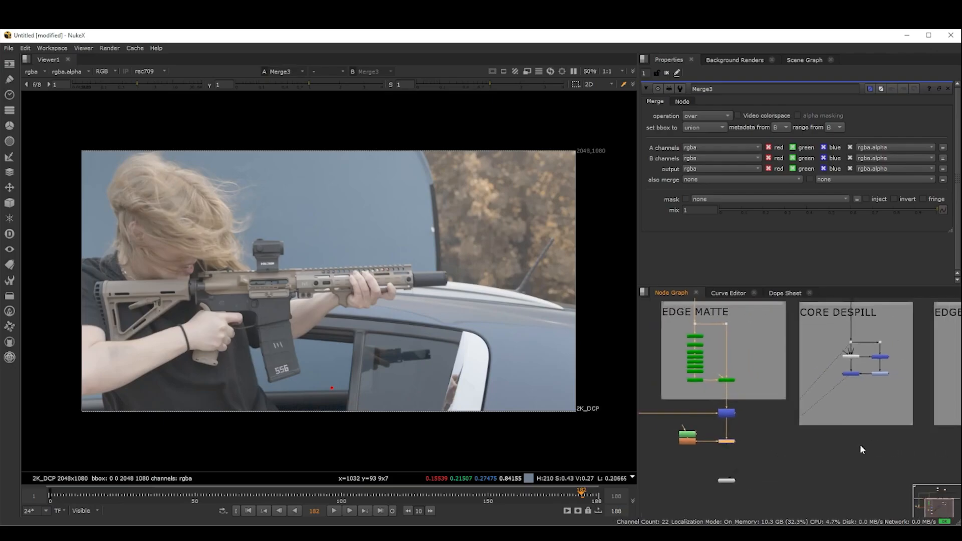
- View the result of the Merge below EDGE MATTE, followed by the core despill Merge's result
key(1)
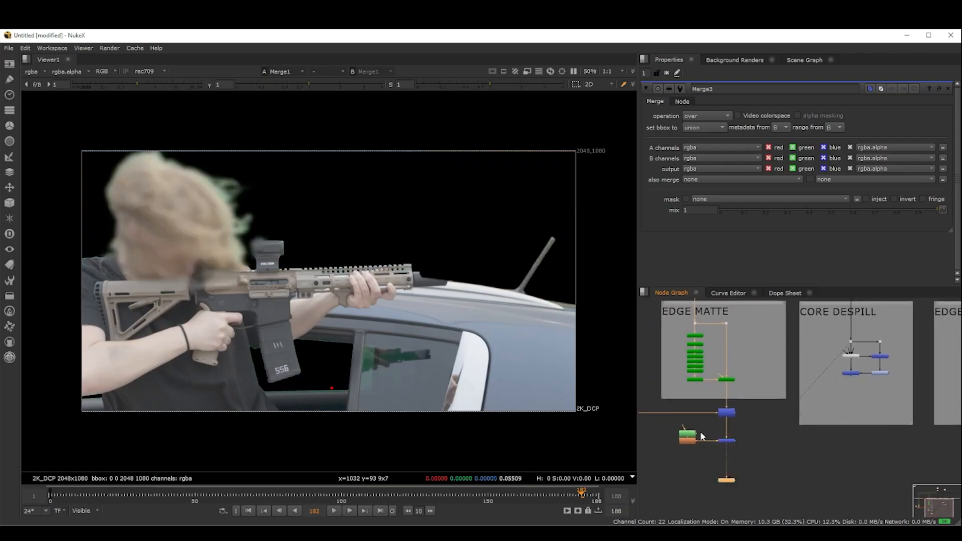
click(877, 374)
key(1)
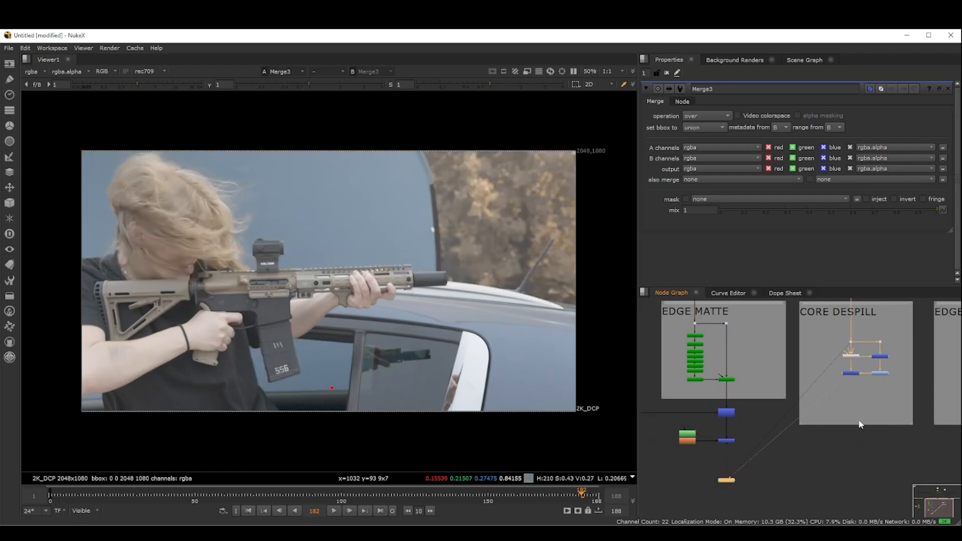
- Add a Copy node below CORE DESPILL with B from the despill Merge and A from the Merge below EDGE MATTE
click(847, 411)
key(k)
scroll(810, 423, up, 3)
middle_drag(810, 423, 839, 442)
drag(881, 426, 706, 468)
drag(900, 419, 904, 474)
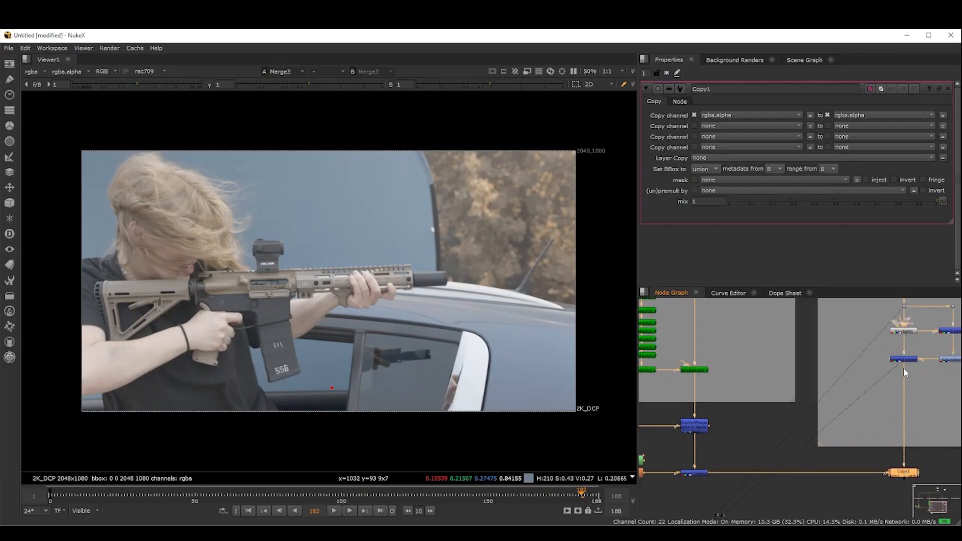
- Compare the alpha channel of the despill Merge with that of the Copy node, ending on the colour view
click(907, 361)
click(907, 361)
scroll(906, 362, down, 1)
middle_drag(907, 362, 880, 345)
click(879, 438)
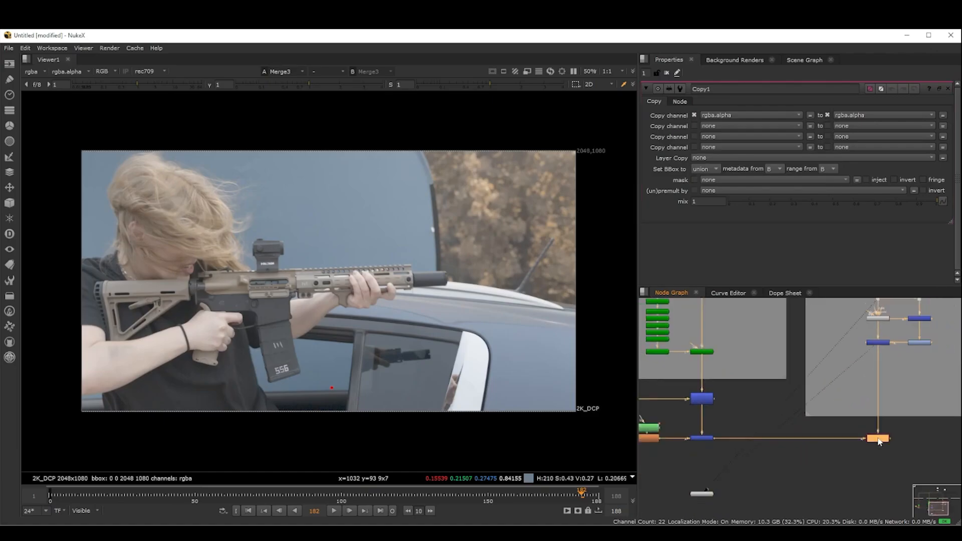
click(881, 344)
key(1)
key(a)
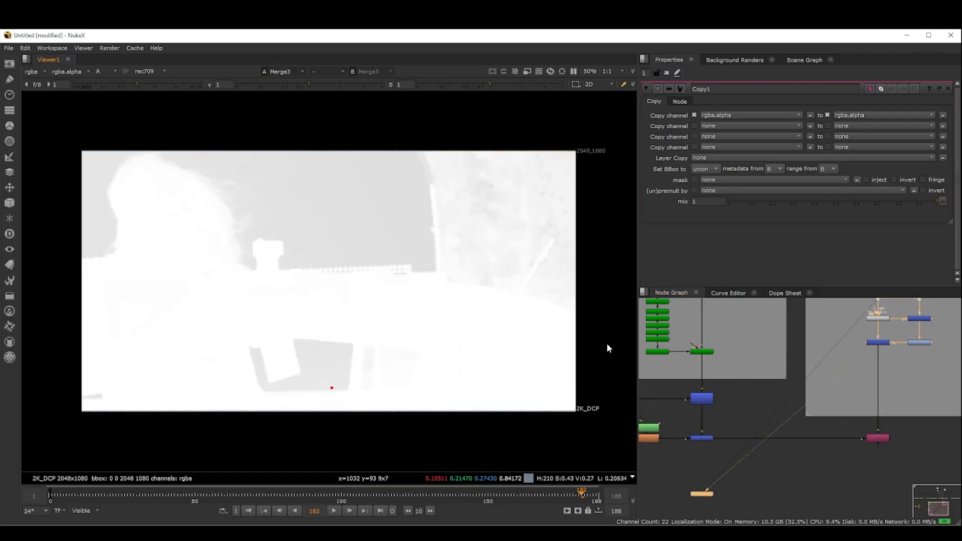
click(872, 436)
key(1)
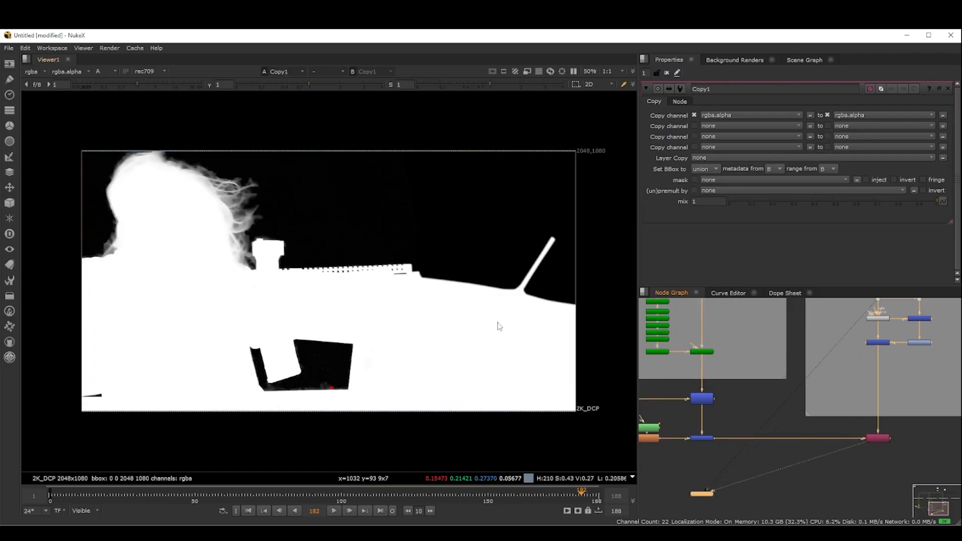
key(a)
key(a)
key(a)
key(a)
- Add a Premult node directly after the Copy node
scroll(884, 444, up, 4)
click(865, 433)
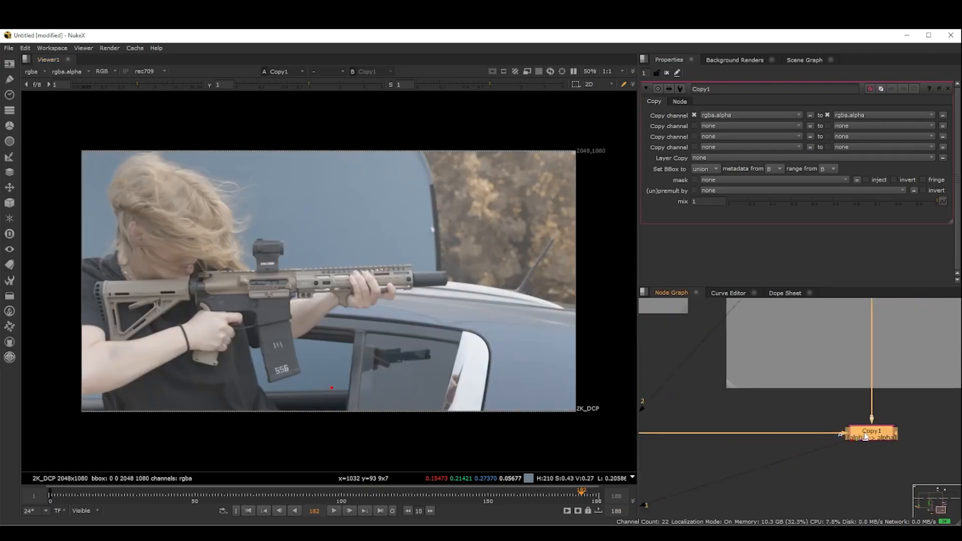
key(Tab)
text(PRE)
key(Down)
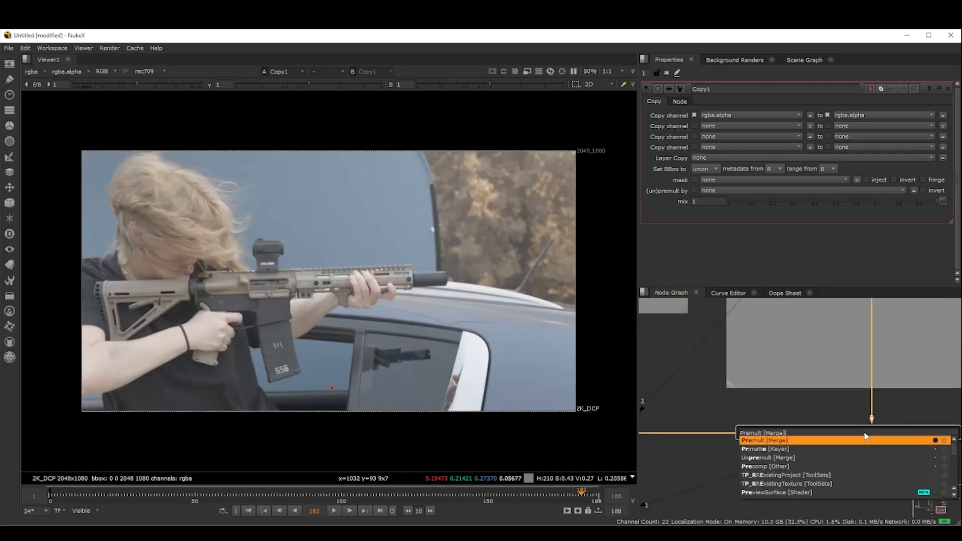
key(Return)
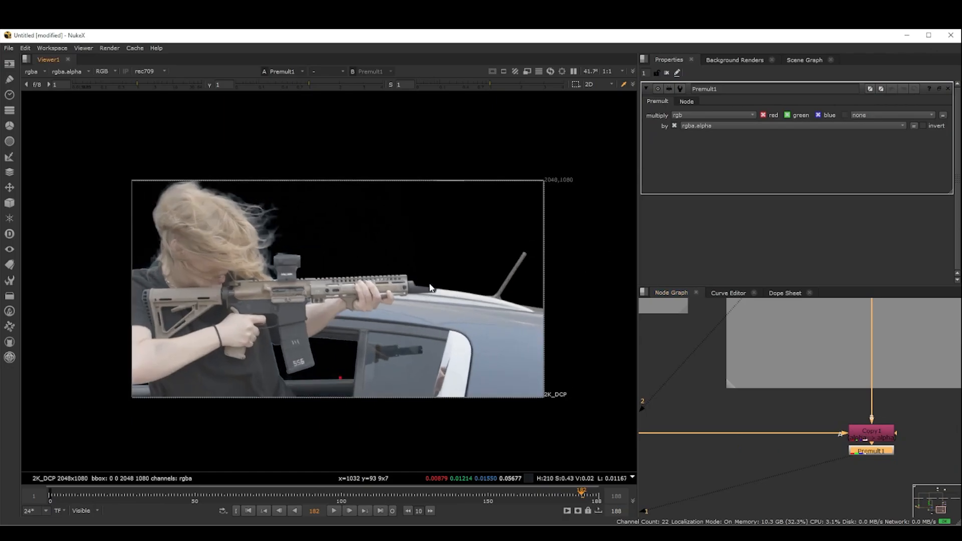
- Compare the Copy and Premult results in the viewer, checking the edges around the rifle barrel up close
click(869, 431)
key(1)
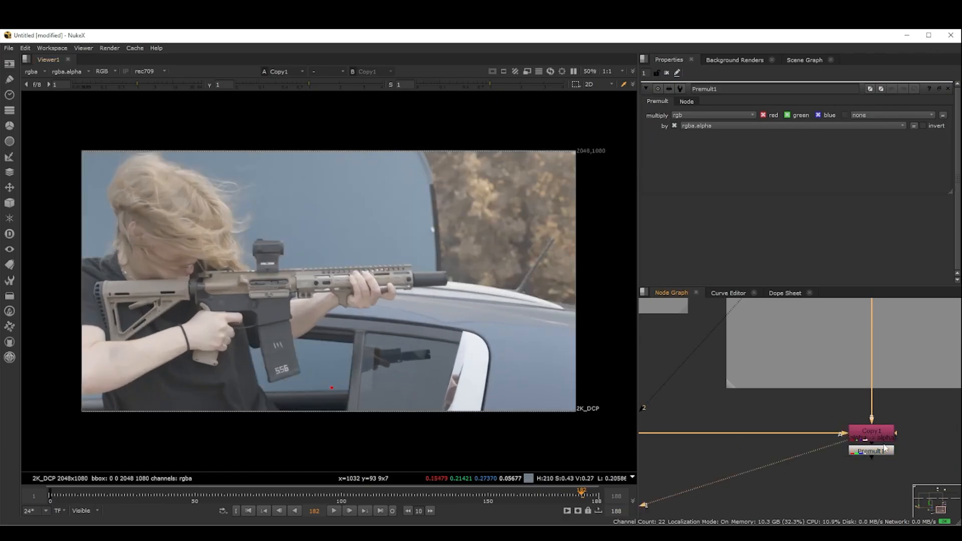
click(873, 452)
key(1)
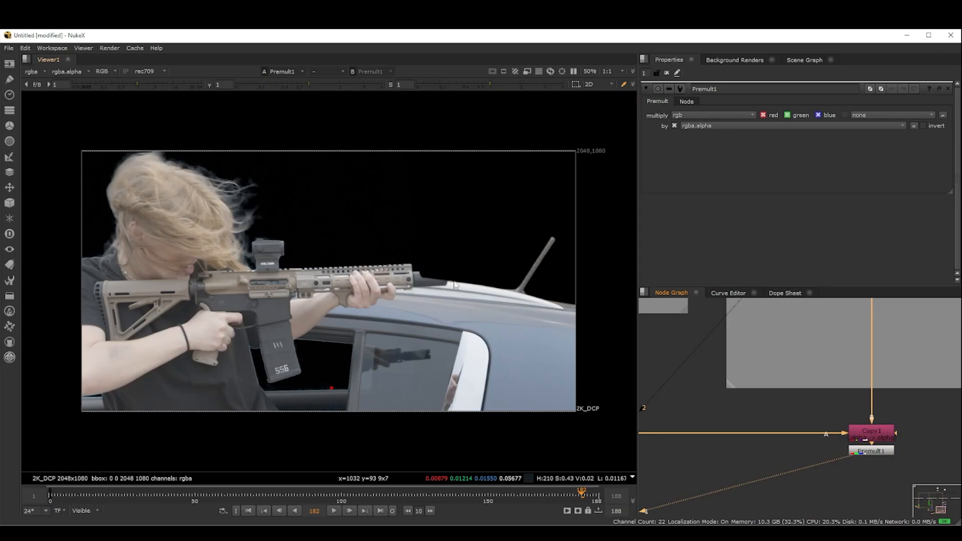
scroll(455, 284, up, 4)
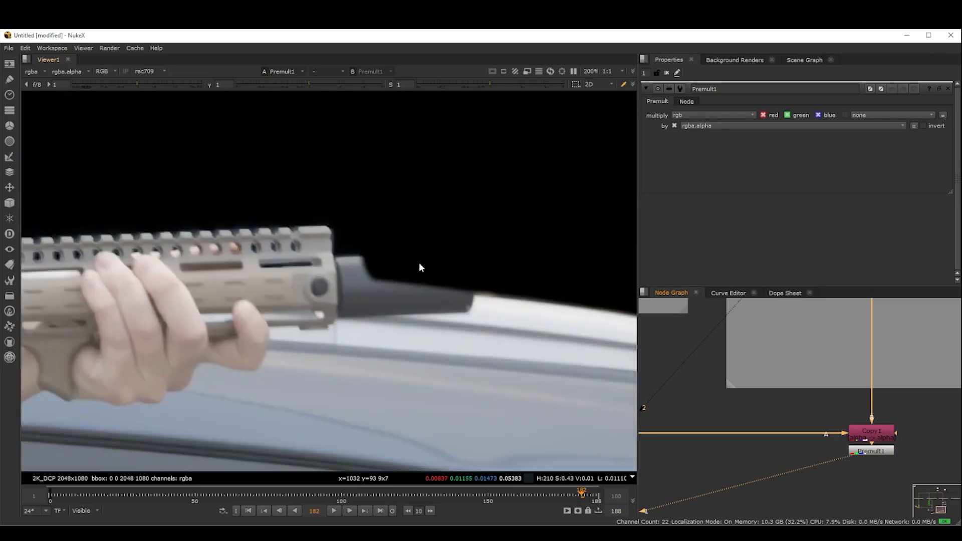
scroll(420, 263, down, 3)
scroll(452, 295, down, 3)
click(869, 430)
key(1)
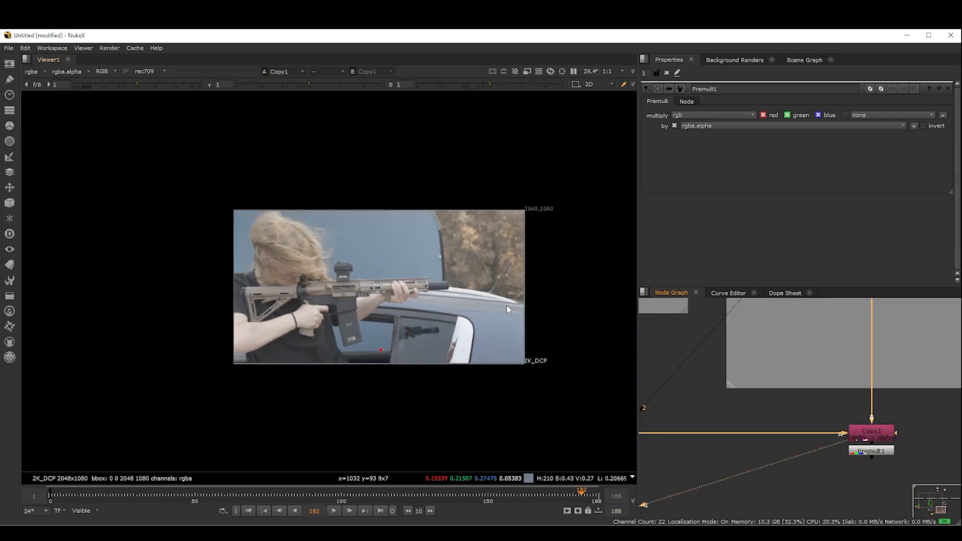
- Stop playback, scrub to frame 68 and inspect the Copy node's result around the face and hair
scroll(507, 309, up, 4)
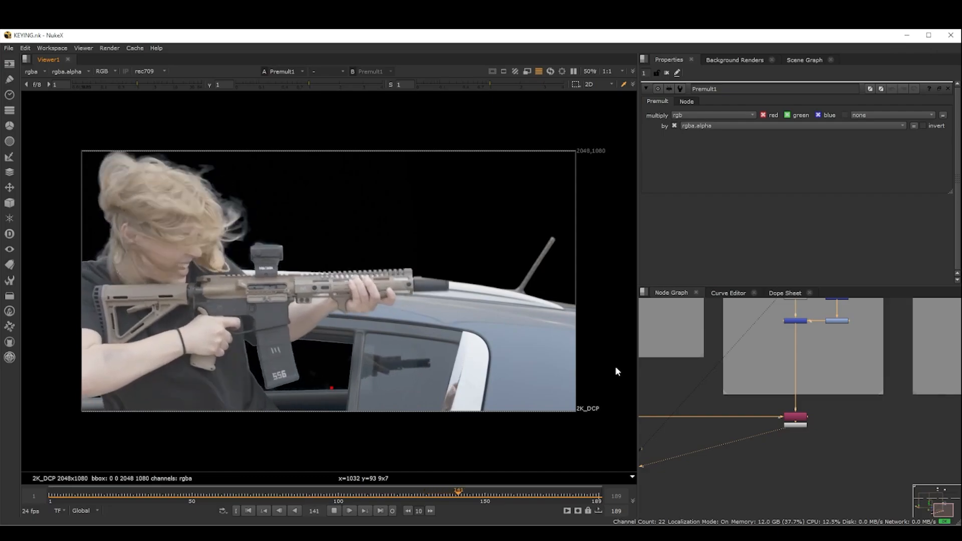
click(338, 511)
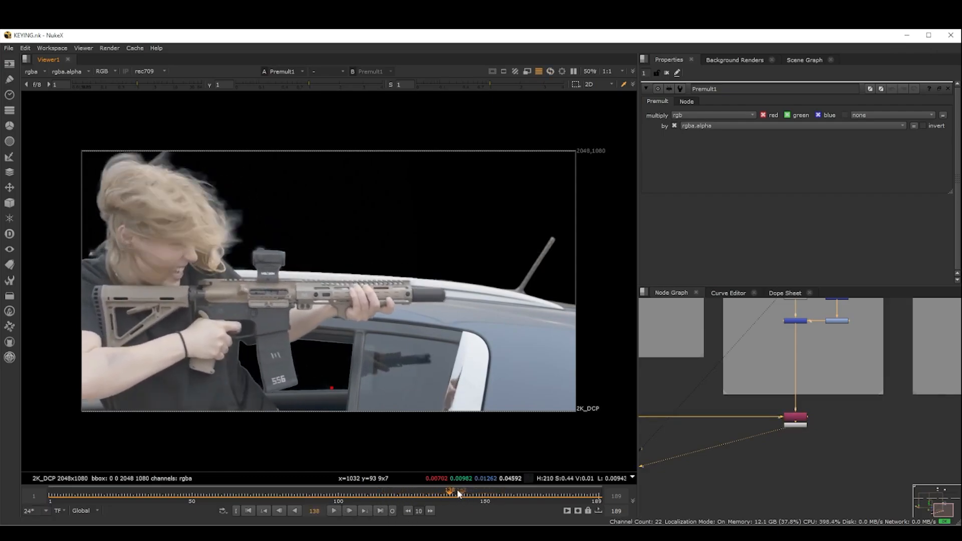
drag(457, 493, 247, 496)
scroll(326, 267, up, 5)
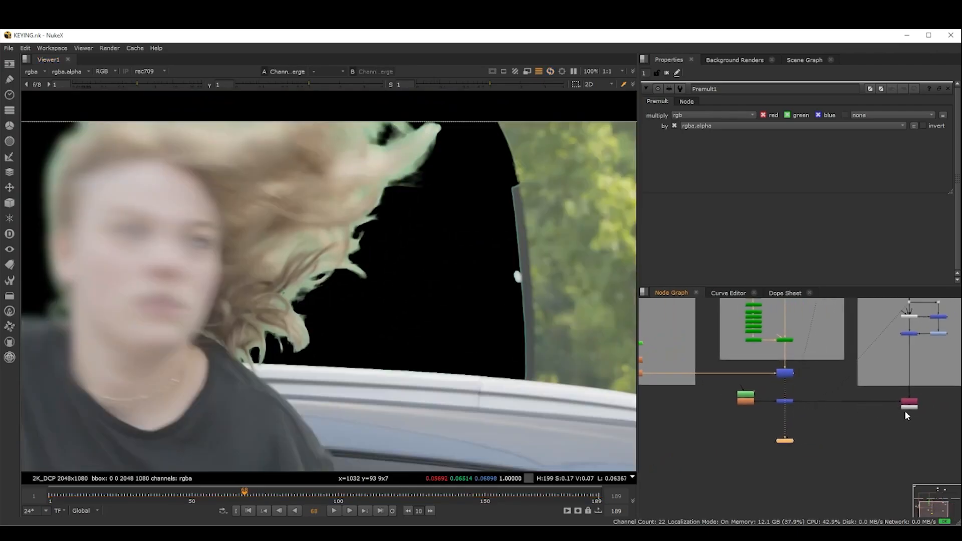
click(910, 403)
key(1)
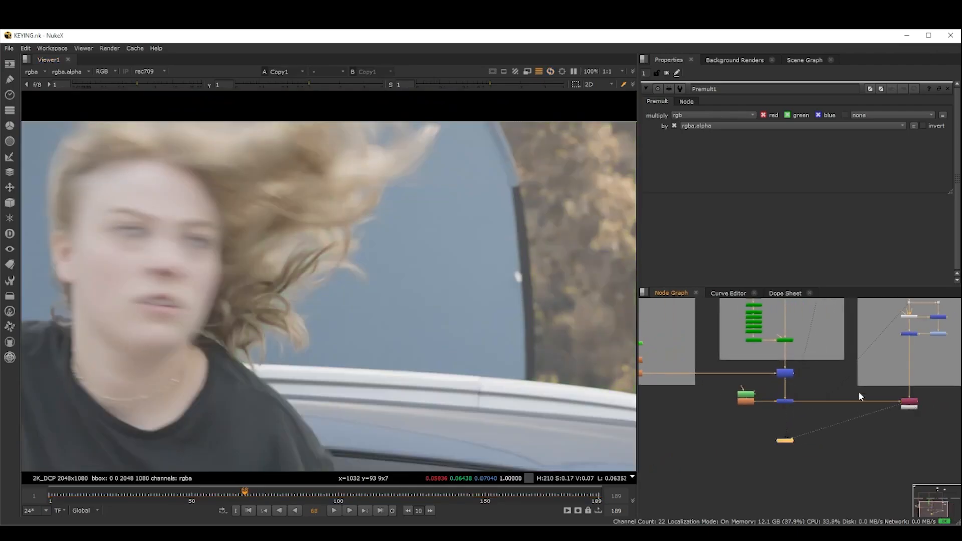
- Open the core matte's Roto node and select its Ellipse1 shape
middle_drag(702, 366, 780, 392)
scroll(780, 392, down, 2)
scroll(725, 382, up, 3)
click(716, 385)
double_click(715, 385)
scroll(368, 305, down, 4)
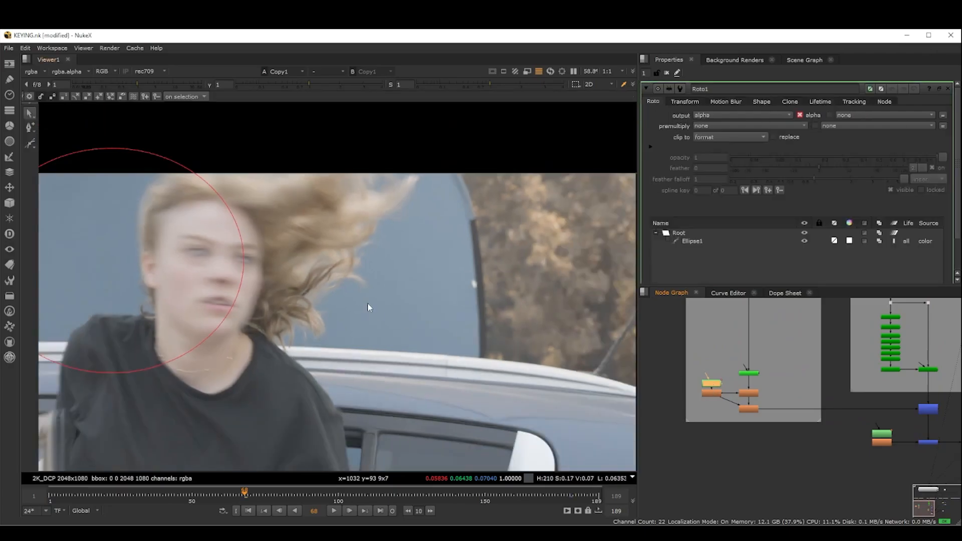
middle_drag(368, 305, 448, 317)
click(364, 304)
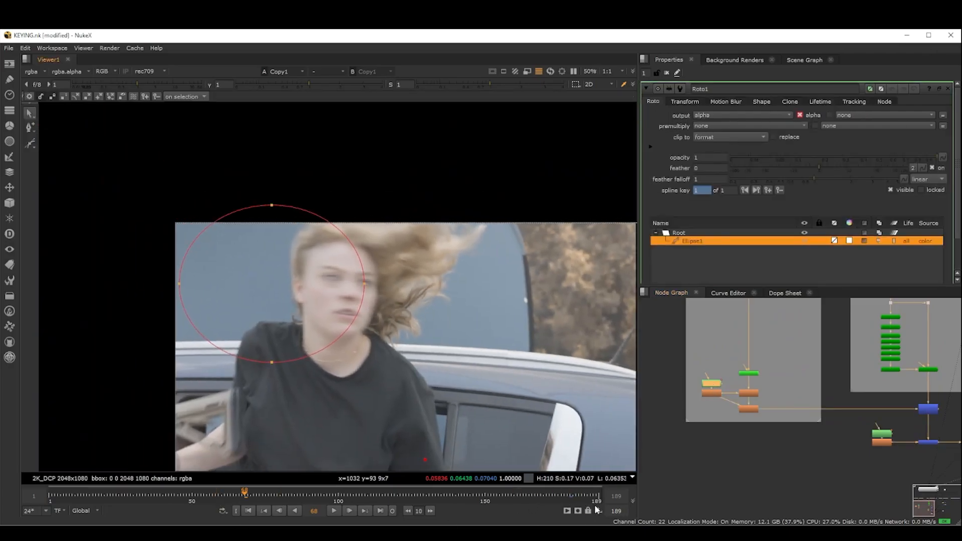
- Shift the Ellipse1 roto shape over the woman's head at frame 150 to key its position there
click(569, 496)
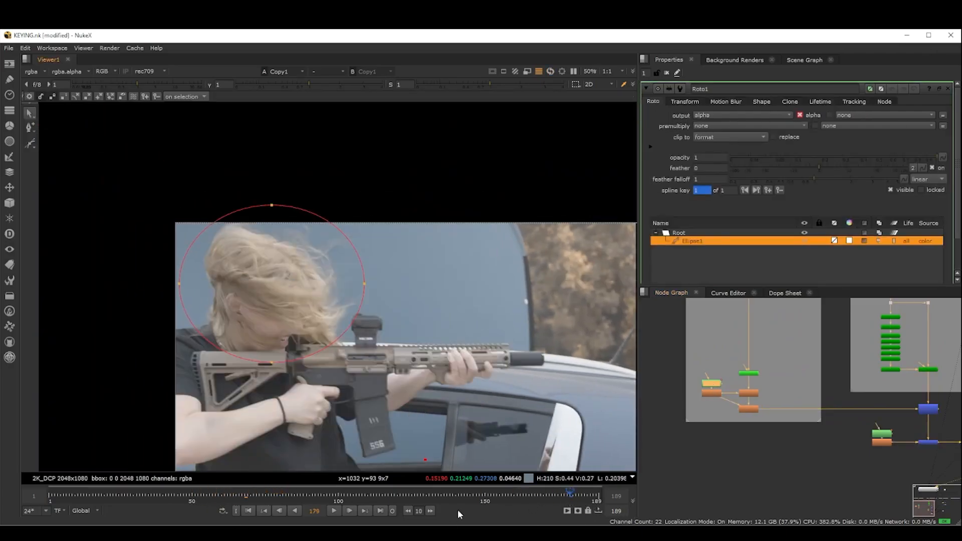
click(484, 495)
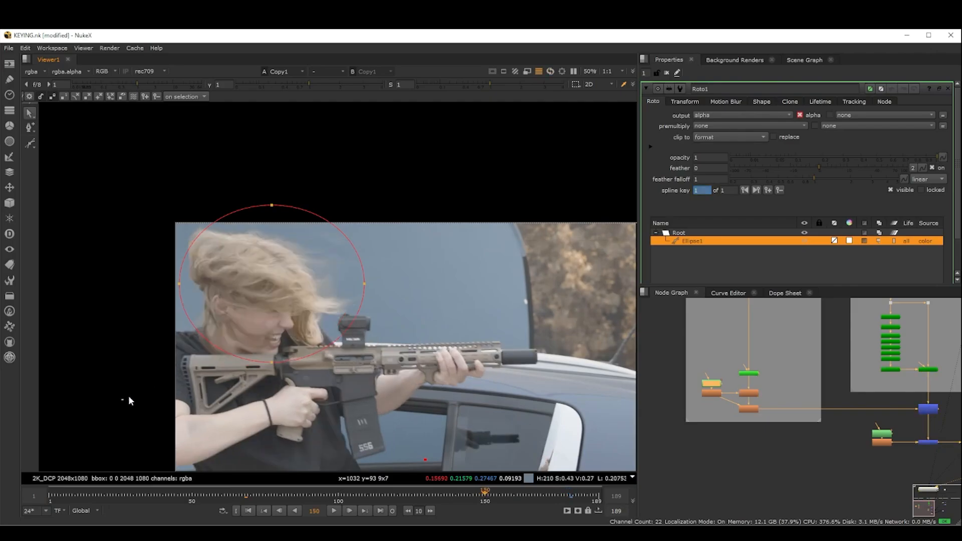
click(308, 302)
drag(308, 301, 293, 298)
click(374, 286)
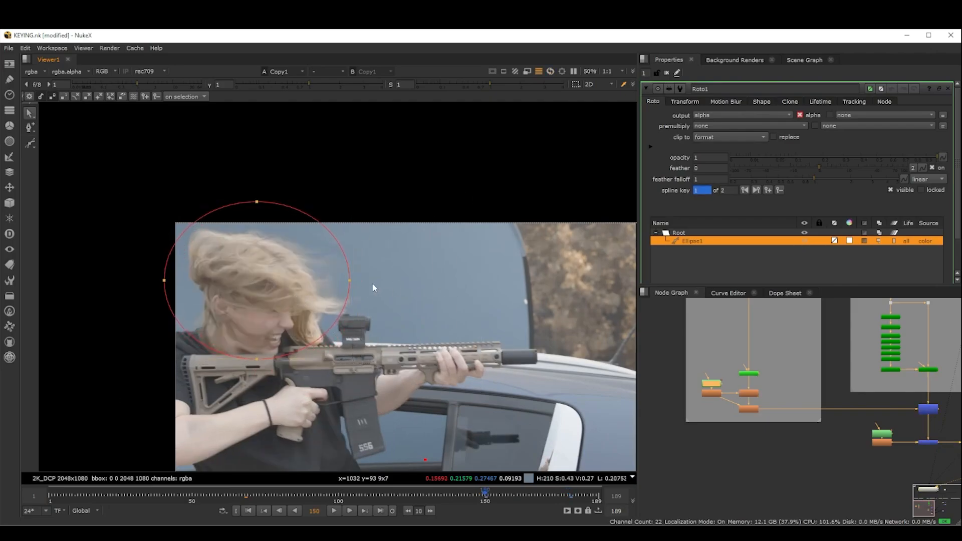
click(350, 282)
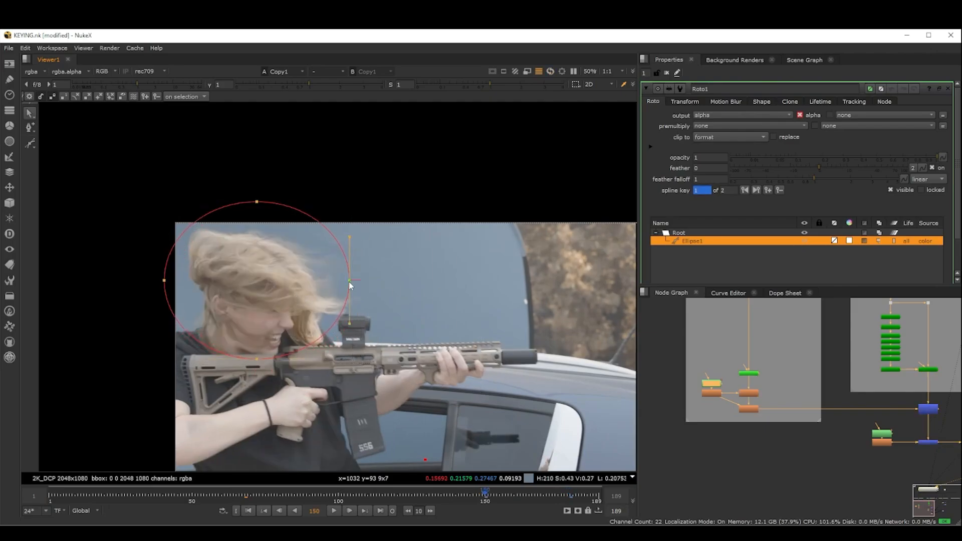
- Move the whole Ellipse1 shape to follow the head on the final frame, 189
click(598, 496)
drag(445, 152, 128, 414)
drag(267, 300, 249, 301)
click(372, 299)
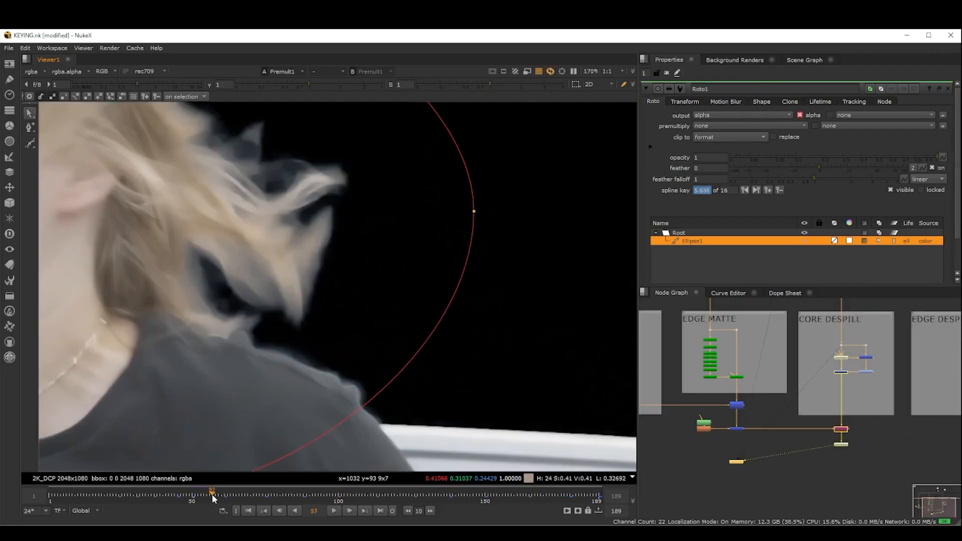
- At frame 57, reshape Ellipse1 around the blowing hair by repositioning its lowest and highest points
mouse_move(211, 496)
mouse_down()
mouse_move(178, 494)
mouse_move(269, 499)
mouse_move(212, 496)
mouse_up()
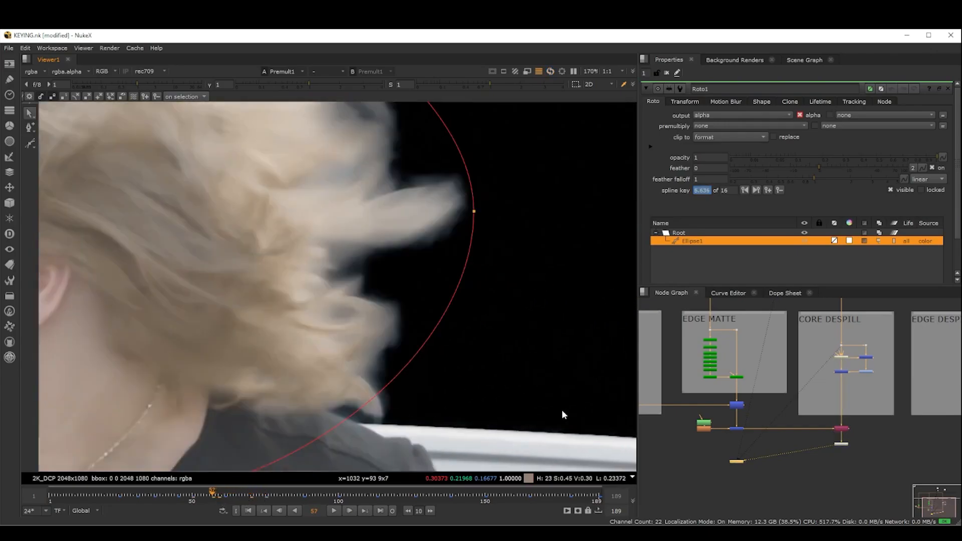
scroll(469, 352, down, 3)
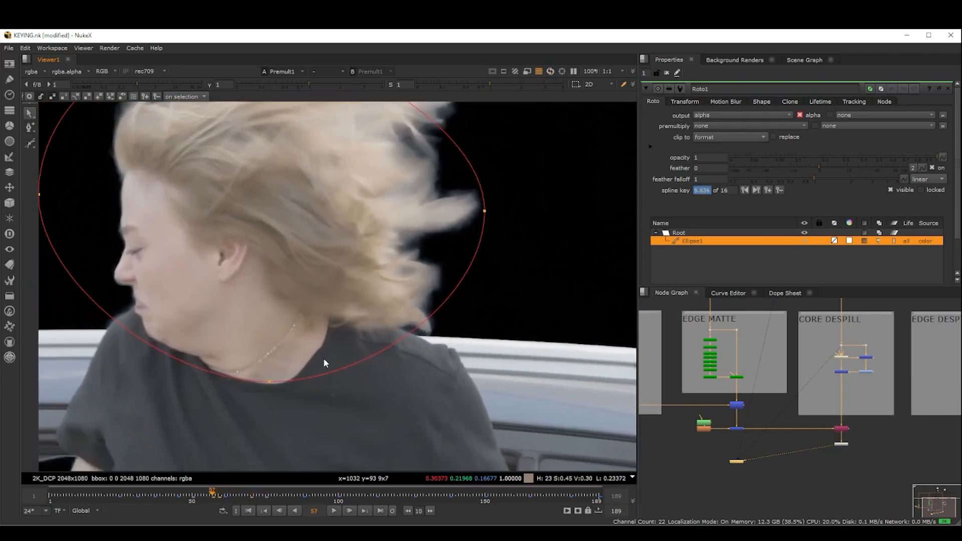
drag(270, 382, 323, 411)
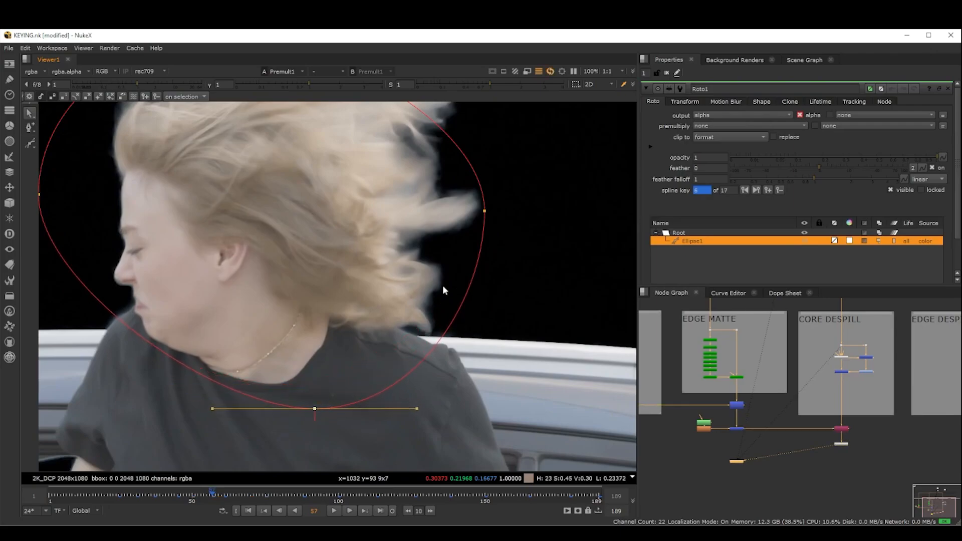
click(485, 211)
scroll(521, 304, up, 3)
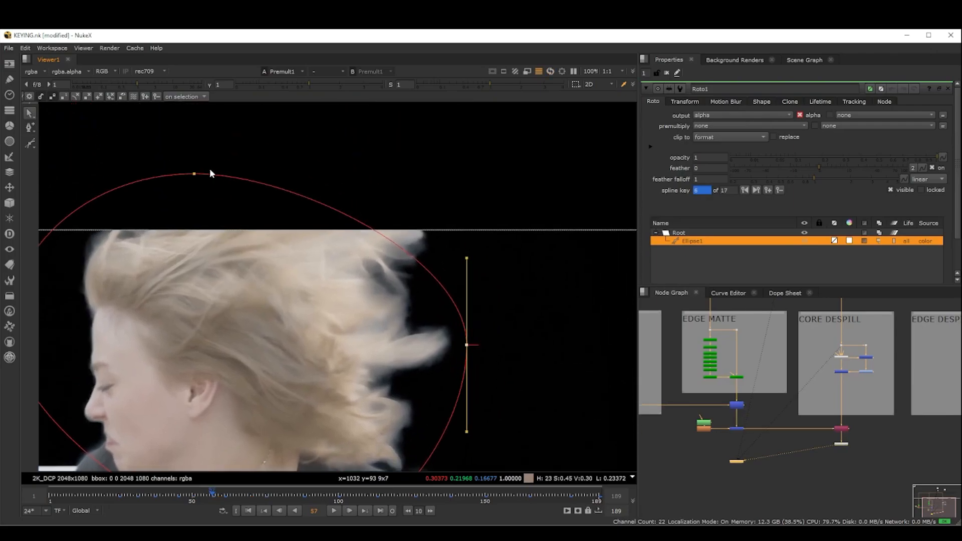
drag(194, 174, 307, 134)
scroll(441, 273, down, 4)
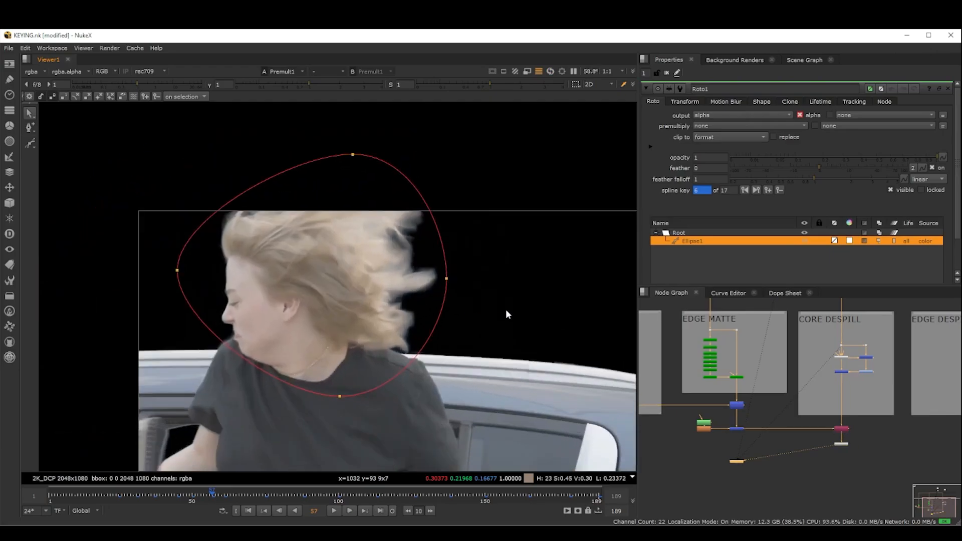
- Hide the viewer overlays and compare the Premult result with the original plate around the hair at frame 57
key(o)
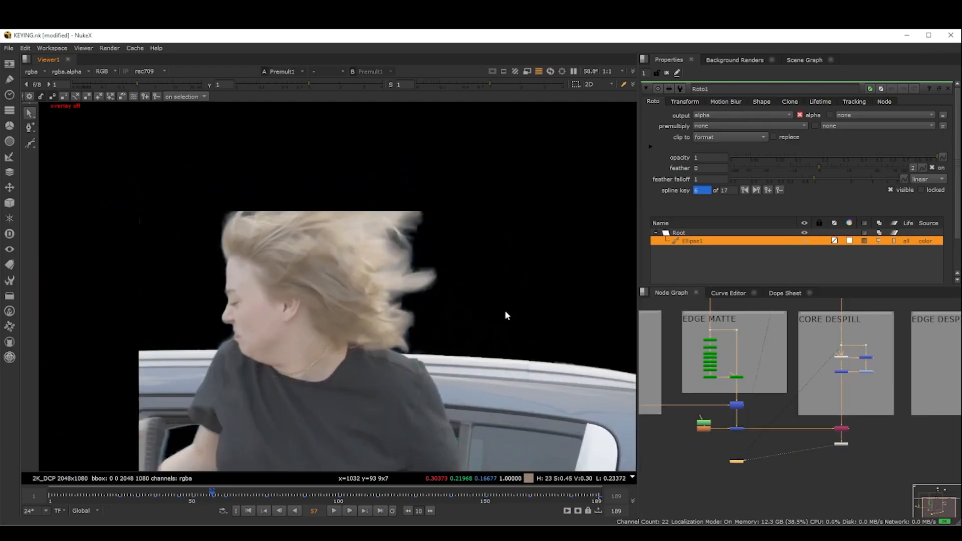
scroll(449, 305, up, 4)
key(2)
key(1)
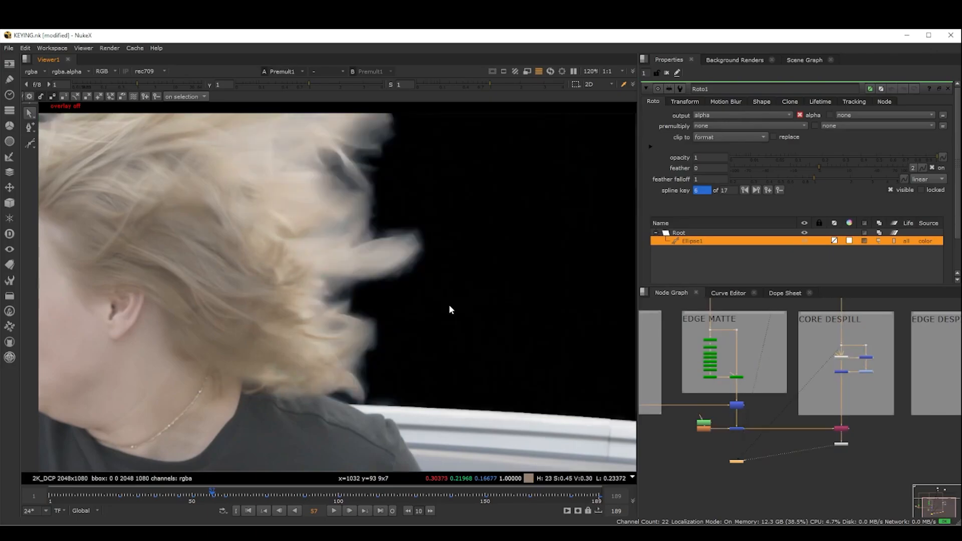
scroll(401, 232, up, 1)
key(2)
key(1)
key(2)
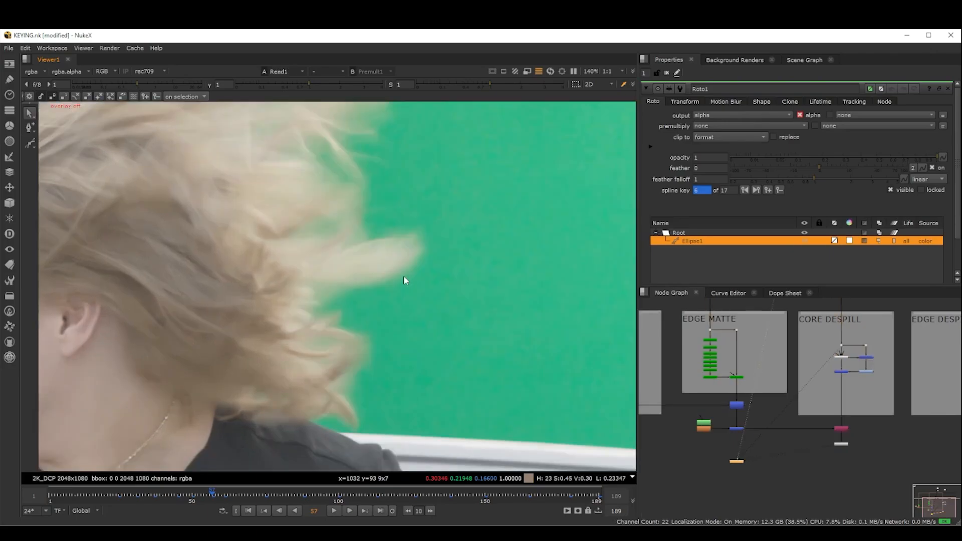
key(1)
scroll(399, 288, up, 3)
scroll(394, 321, down, 9)
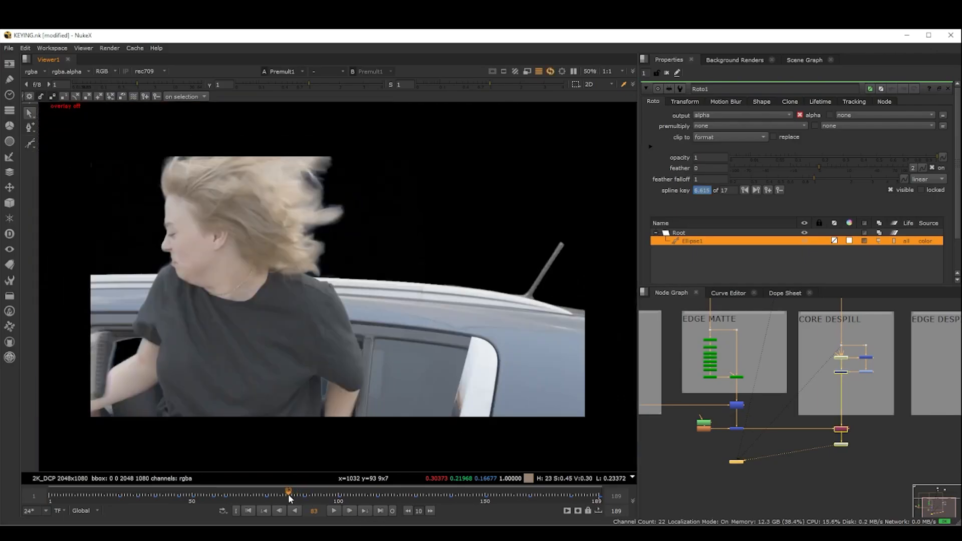
- Compare the Premult result with the original plate around the face and hair at frame 83
scroll(257, 241, up, 3)
key(2)
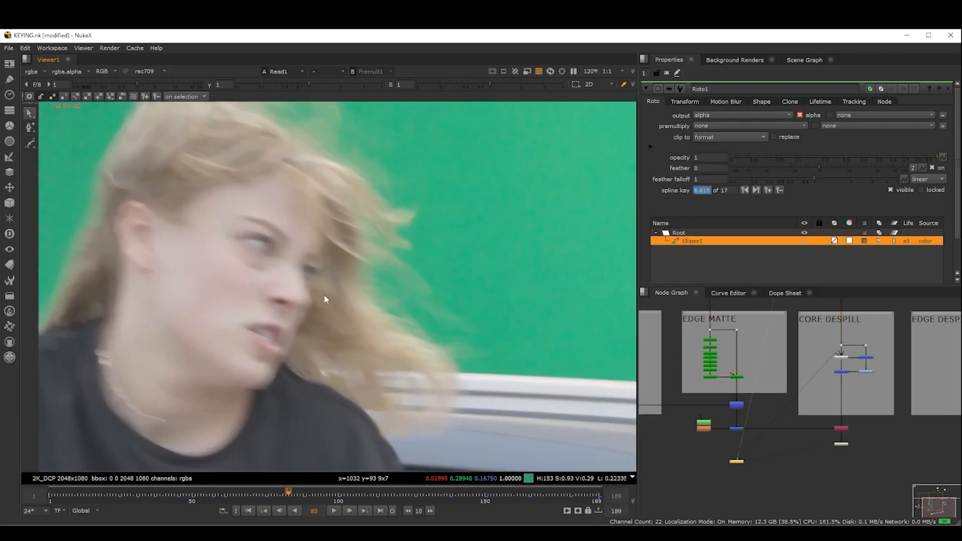
key(1)
scroll(356, 281, down, 2)
key(2)
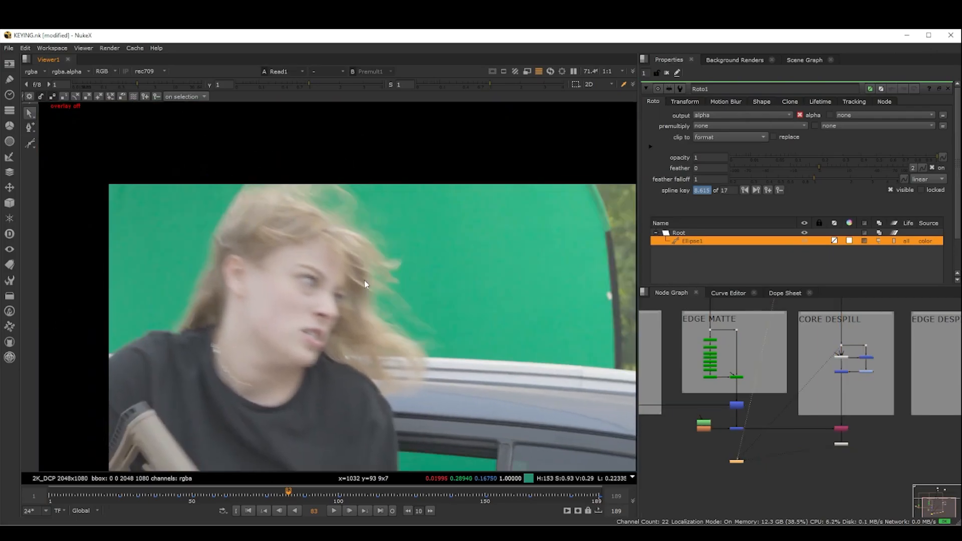
key(1)
scroll(426, 358, down, 2)
middle_drag(431, 364, 355, 277)
mouse_move(389, 318)
middle_down()
mouse_move(378, 329)
mouse_move(385, 325)
middle_up()
scroll(379, 329, up, 1)
scroll(385, 325, down, 1)
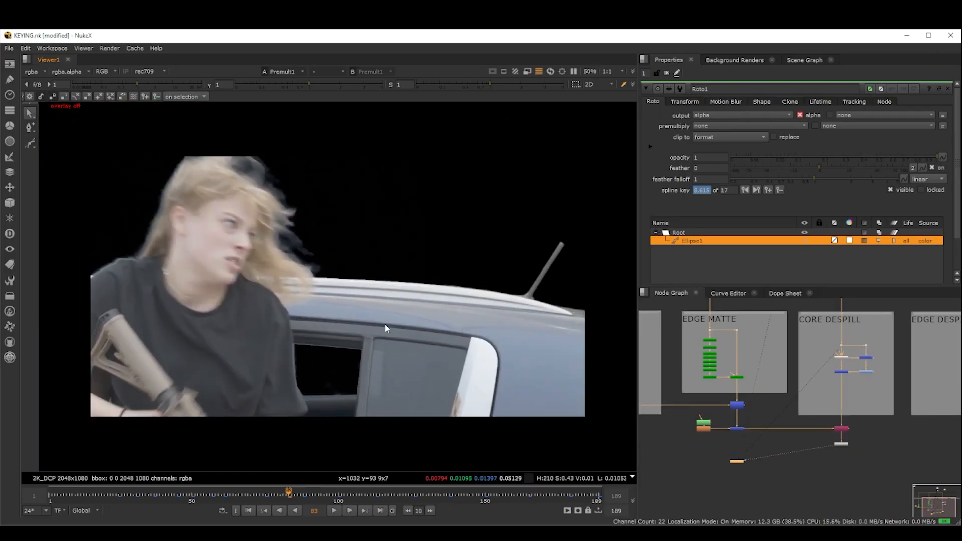
- Move the background Read node from above the matte sections to below the EDGE DESPILL section
scroll(901, 448, down, 2)
middle_drag(899, 447, 847, 443)
scroll(834, 441, down, 1)
scroll(831, 441, up, 3)
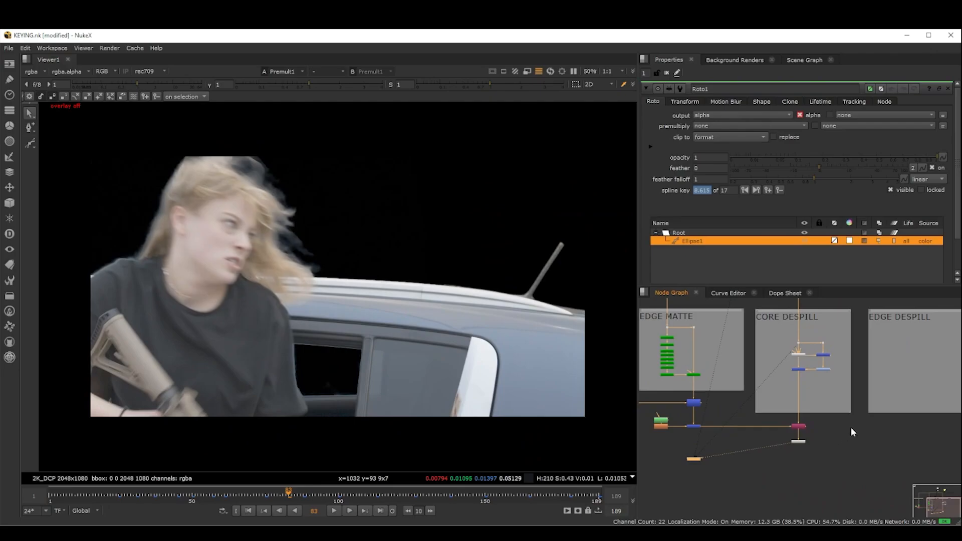
scroll(857, 430, down, 2)
scroll(901, 358, down, 2)
middle_drag(898, 359, 835, 382)
scroll(808, 363, up, 1)
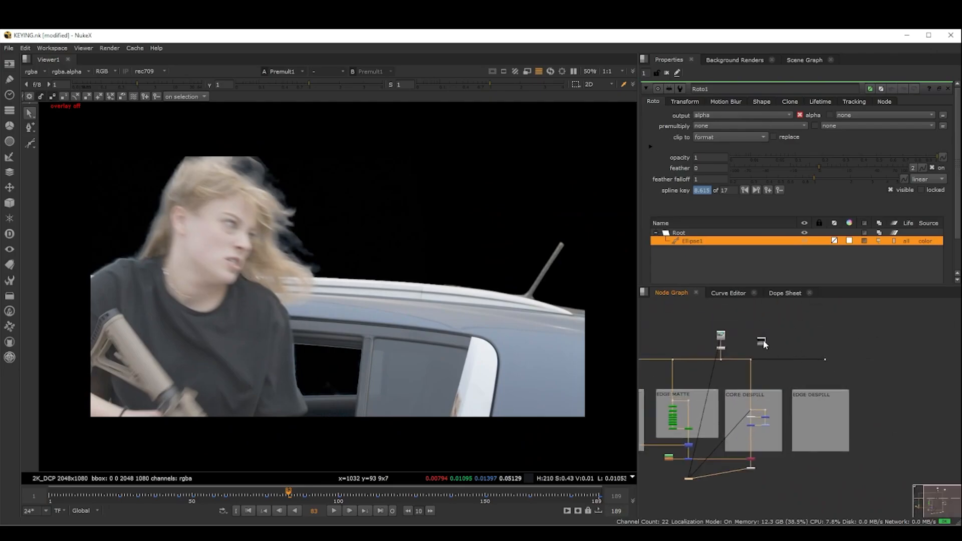
drag(763, 340, 860, 484)
scroll(860, 483, down, 1)
middle_drag(860, 483, 828, 418)
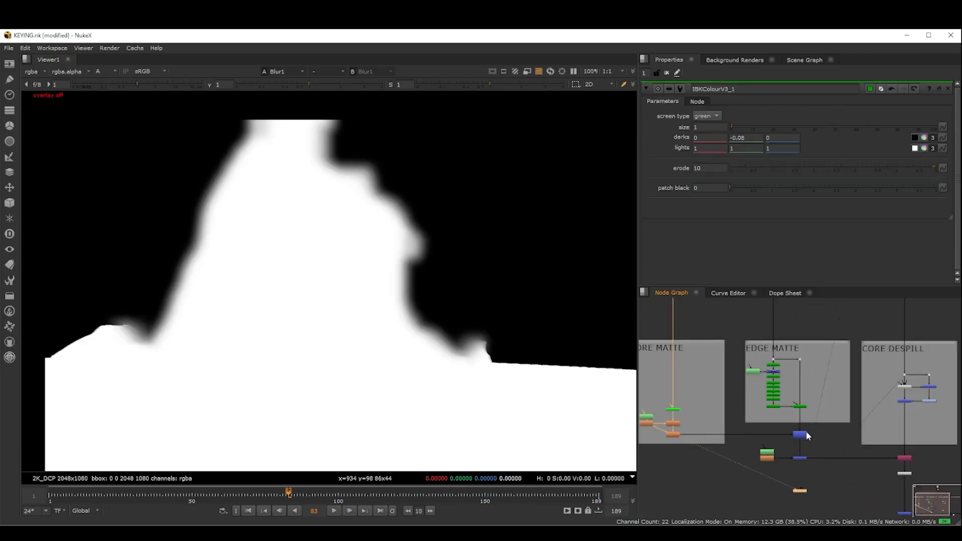
- Inspect the alpha of the ChannelMerge and the Merge below it, checking the hair edges and car window
click(800, 435)
key(1)
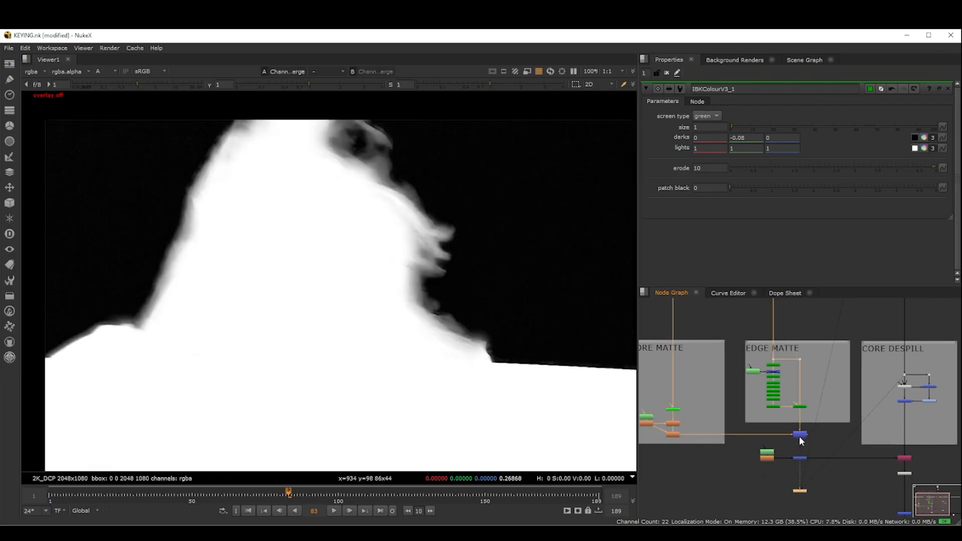
middle_drag(795, 440, 775, 390)
scroll(789, 416, up, 3)
click(788, 415)
key(1)
scroll(826, 418, down, 3)
scroll(407, 328, down, 3)
scroll(409, 332, down, 1)
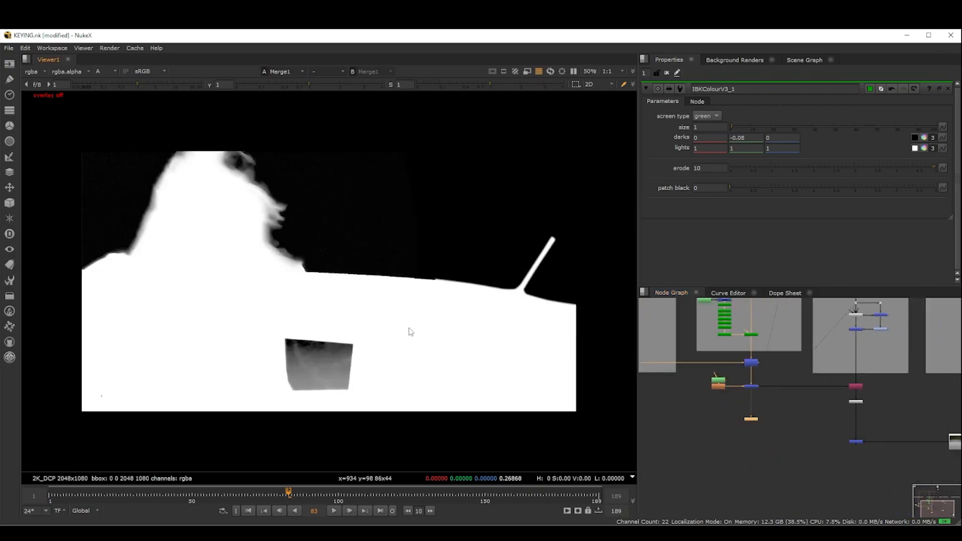
- View the Copy, the Premult and the Merge over the background in turn
click(855, 387)
key(1)
click(857, 402)
key(1)
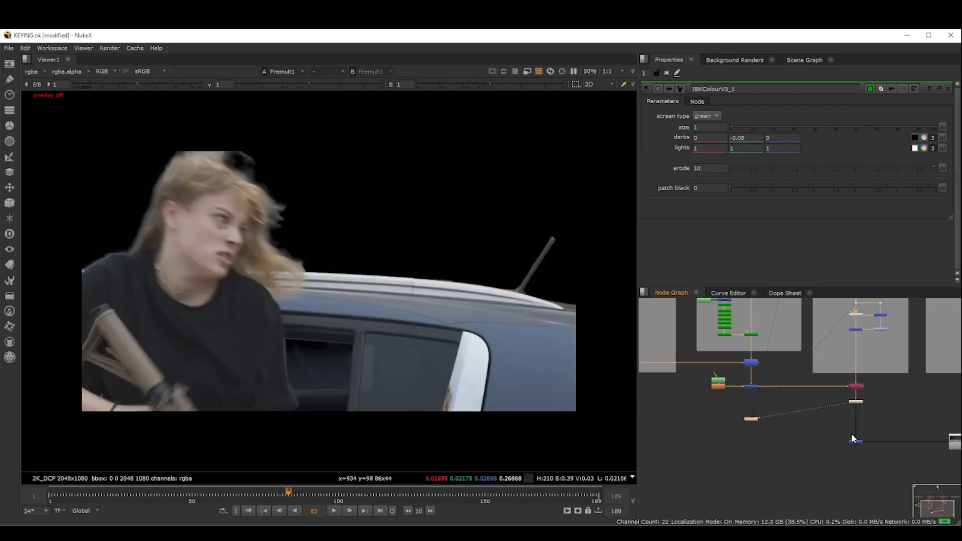
middle_drag(852, 434, 754, 392)
scroll(754, 393, up, 2)
click(766, 461)
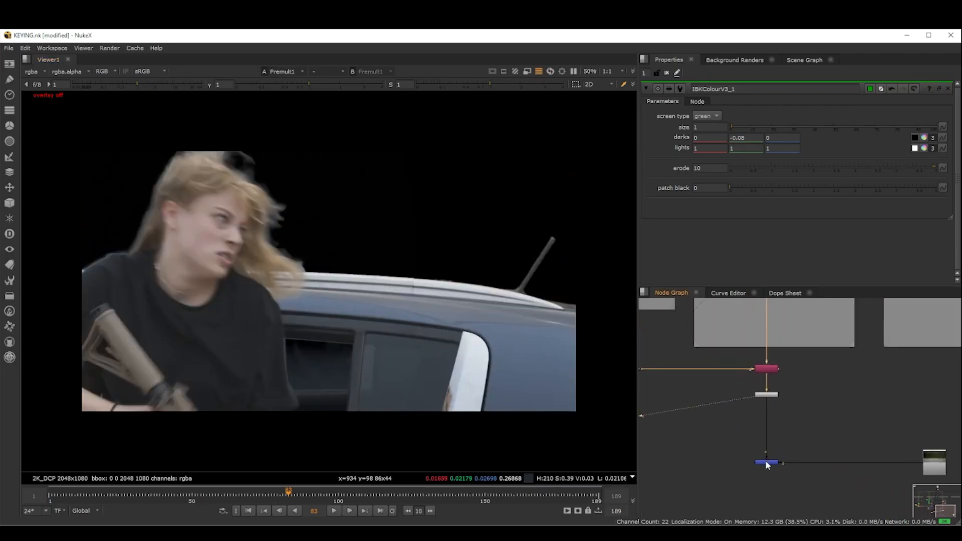
key(1)
scroll(231, 192, up, 2)
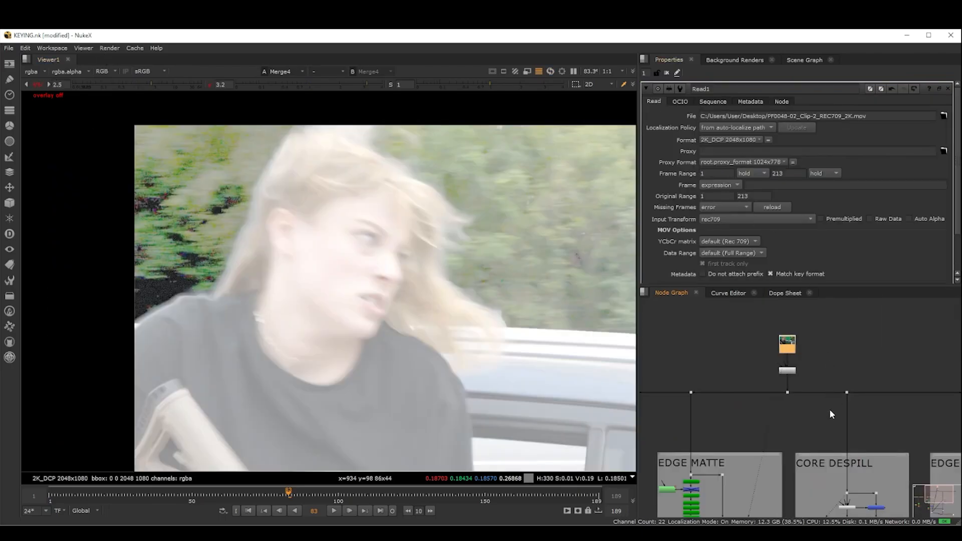
- Inspect the brightened background Merge with the viewer gamma raised to 3.55, checking the full frame
scroll(829, 411, down, 6)
middle_drag(829, 411, 794, 351)
scroll(804, 452, up, 6)
click(798, 403)
key(1)
middle_drag(374, 274, 375, 273)
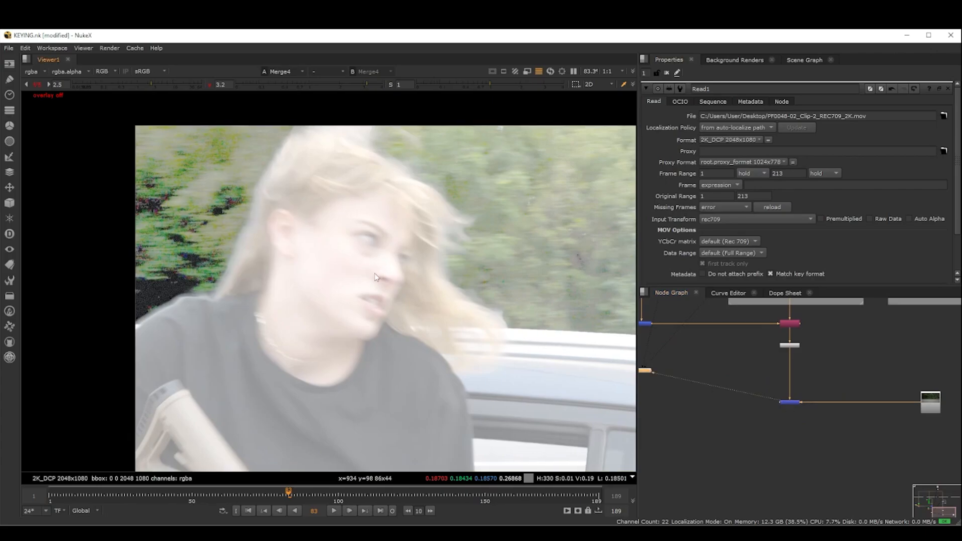
key(f)
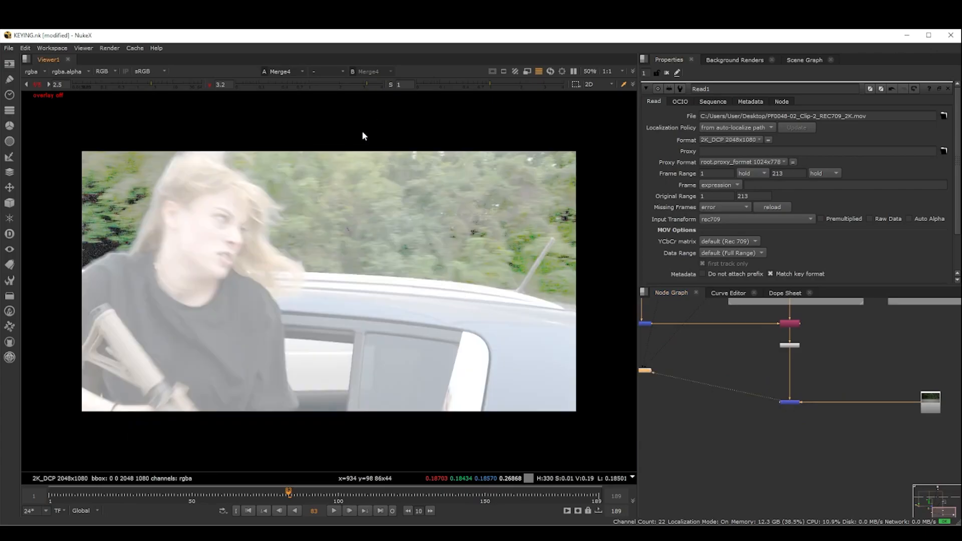
drag(367, 85, 374, 82)
scroll(793, 390, down, 3)
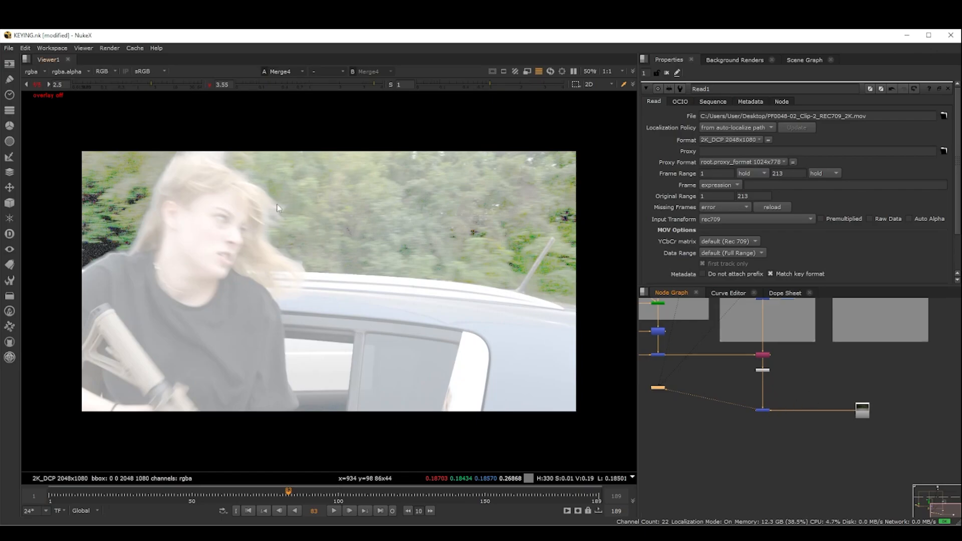
scroll(869, 408, up, 6)
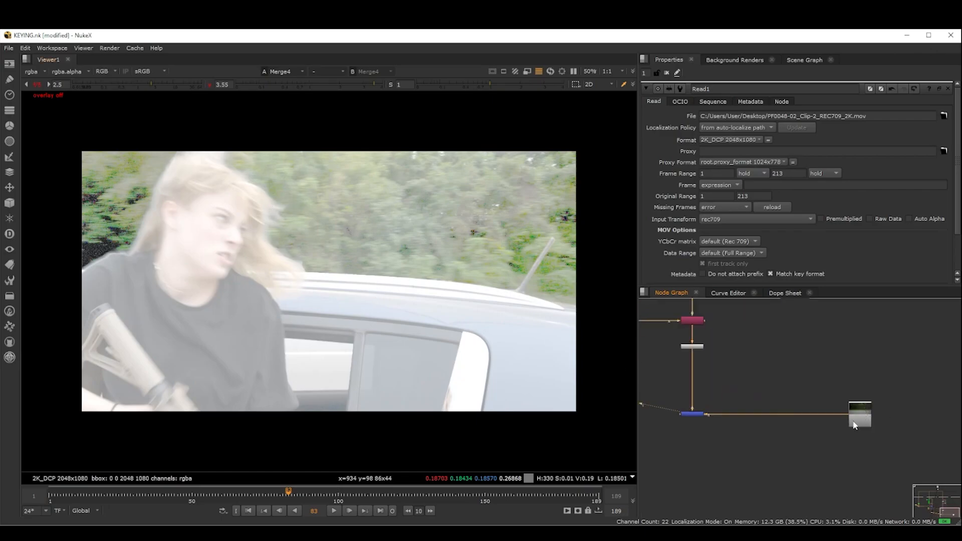
- Move the background Read node up and insert a Grade node directly after it
drag(872, 408, 862, 379)
key(Tab)
text(unpre)
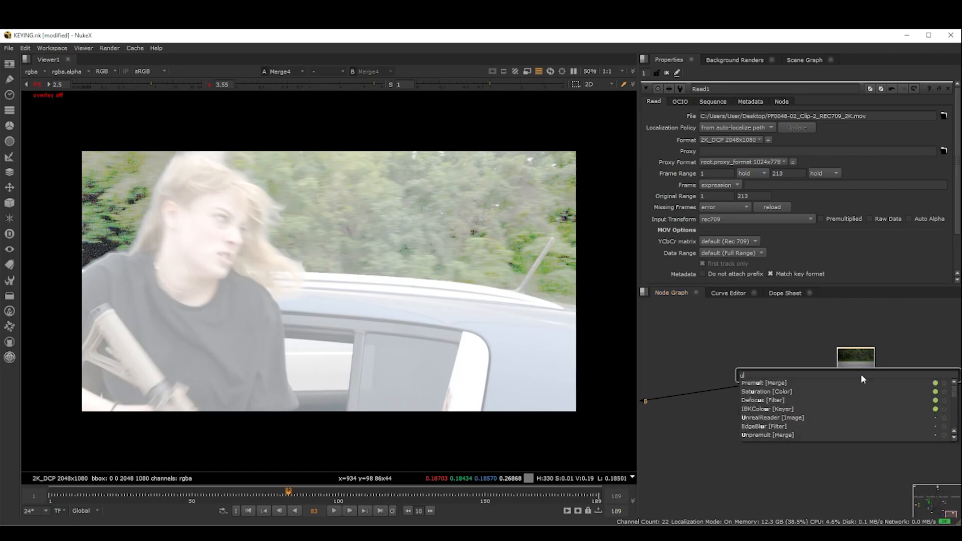
key(Return)
key(g)
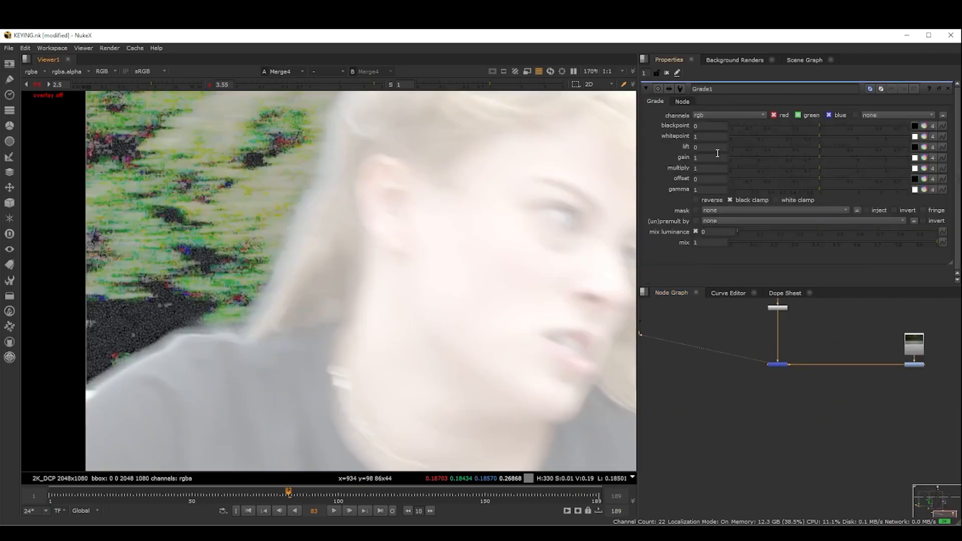
- Set the background Grade's lift to 0.01, toggling it against 0.00 to compare the black levels
click(714, 144)
text(.01)
key(Return)
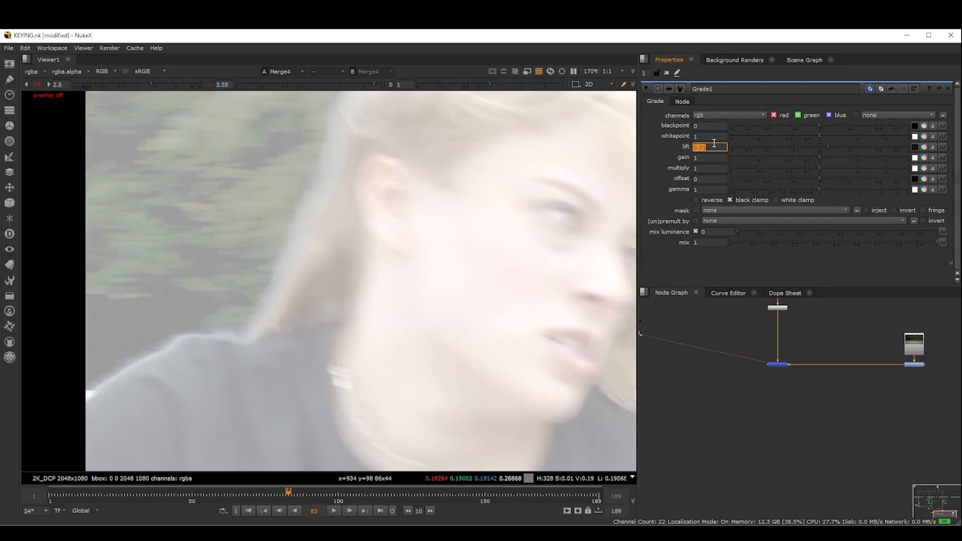
key(Down)
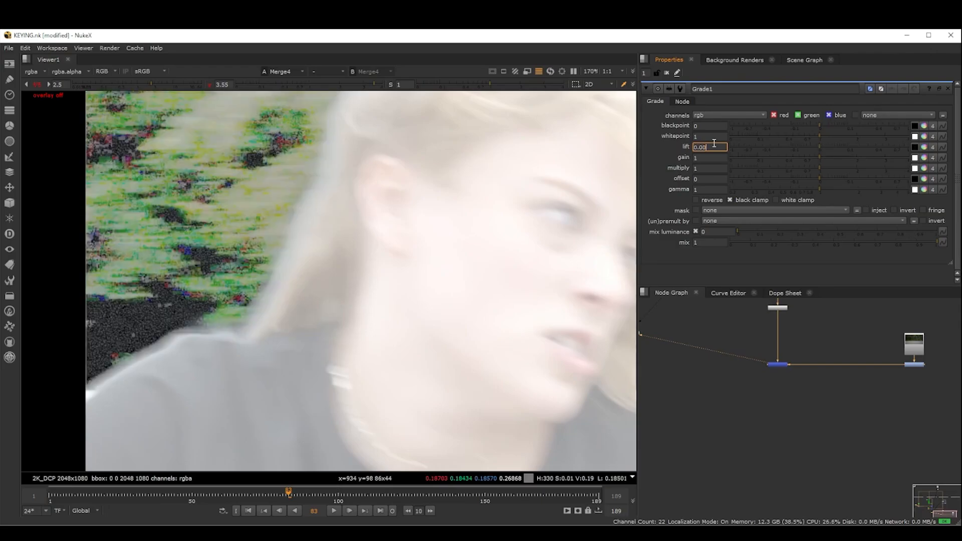
key(Up)
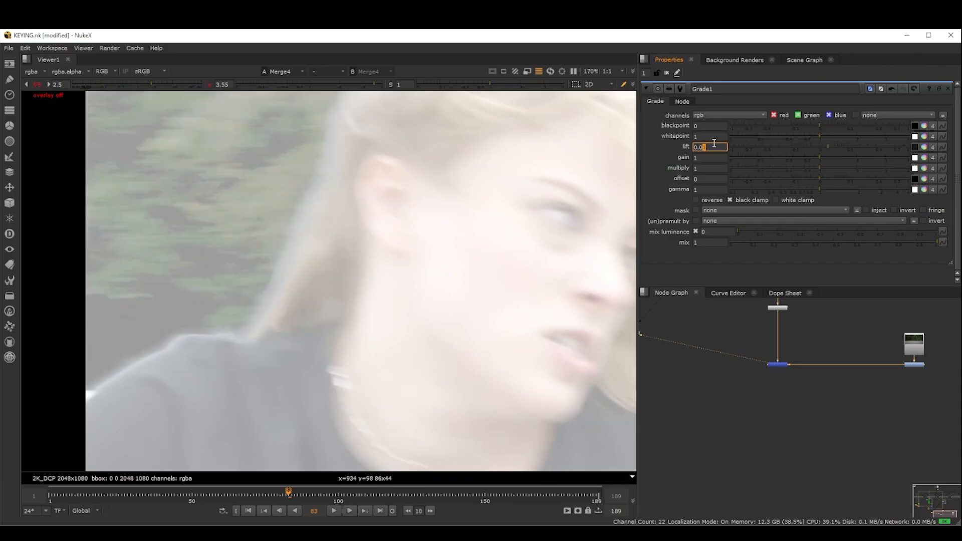
key(Up)
scroll(421, 277, down, 6)
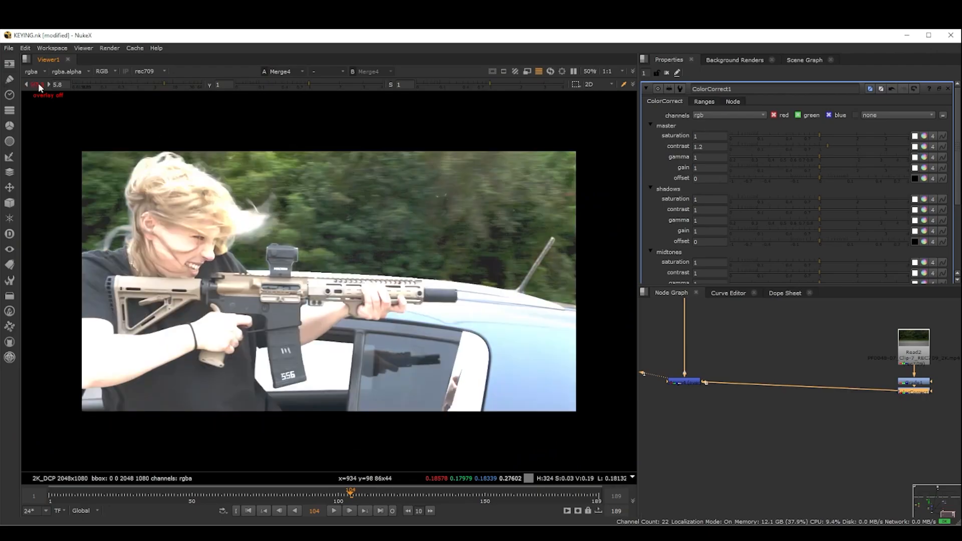
- Compare the background composite with the original green-screen plate, checking the brightness of the trees against the real foliage
scroll(378, 257, up, 3)
middle_drag(407, 258, 374, 282)
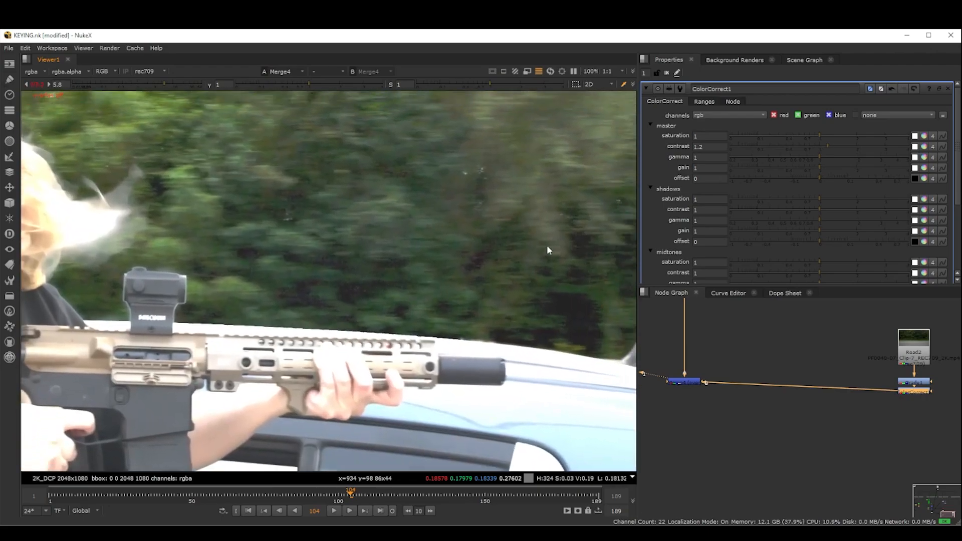
scroll(548, 242, down, 4)
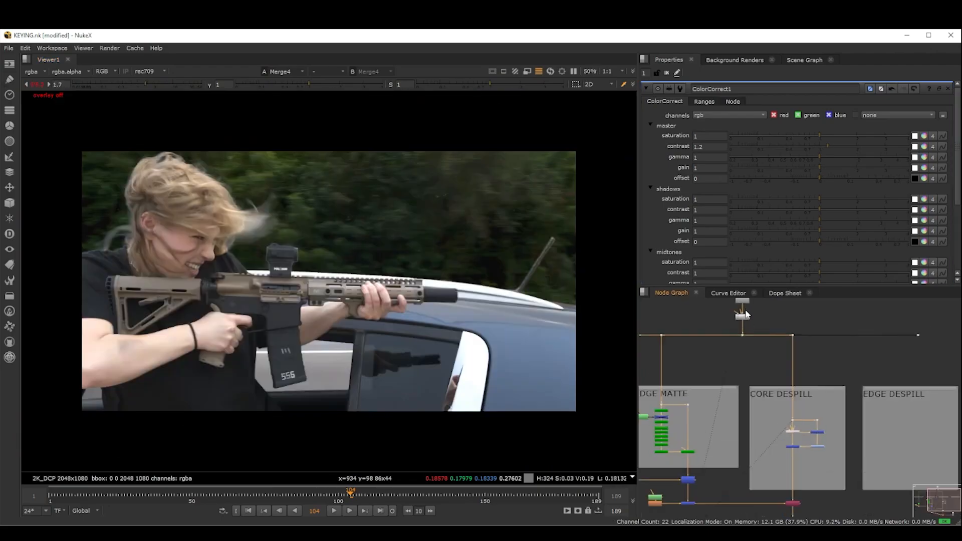
middle_drag(744, 299, 745, 321)
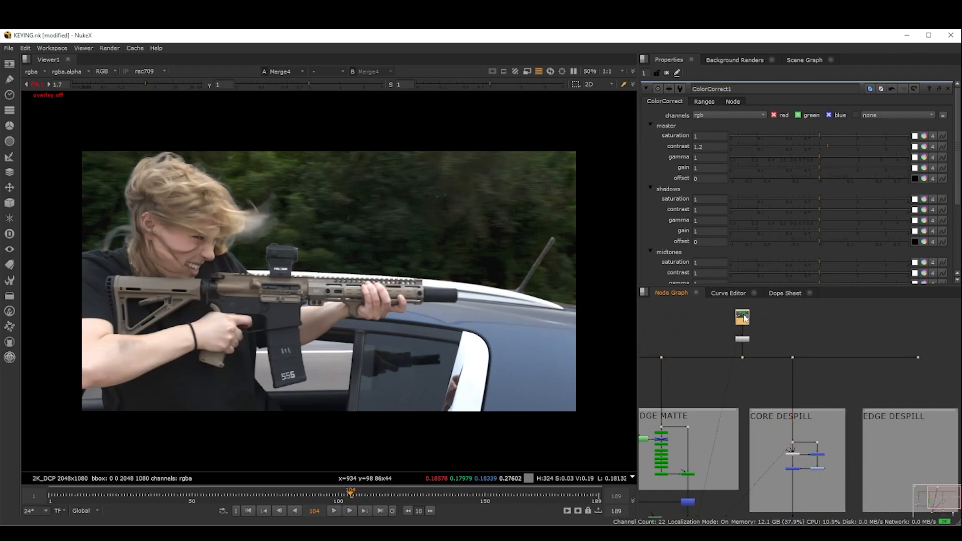
key(1)
scroll(819, 453, down, 2)
middle_drag(819, 452, 781, 370)
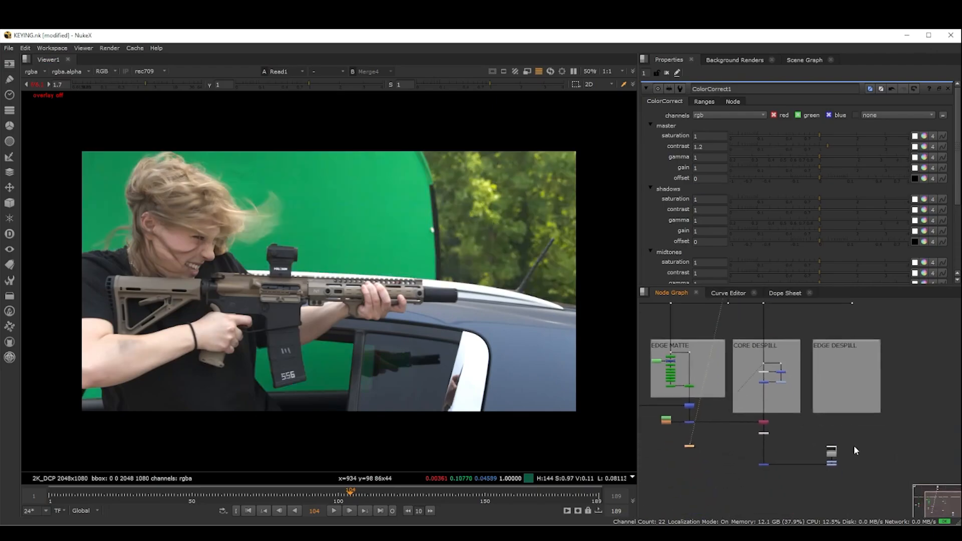
scroll(849, 461, up, 5)
middle_drag(661, 460, 673, 459)
key(2)
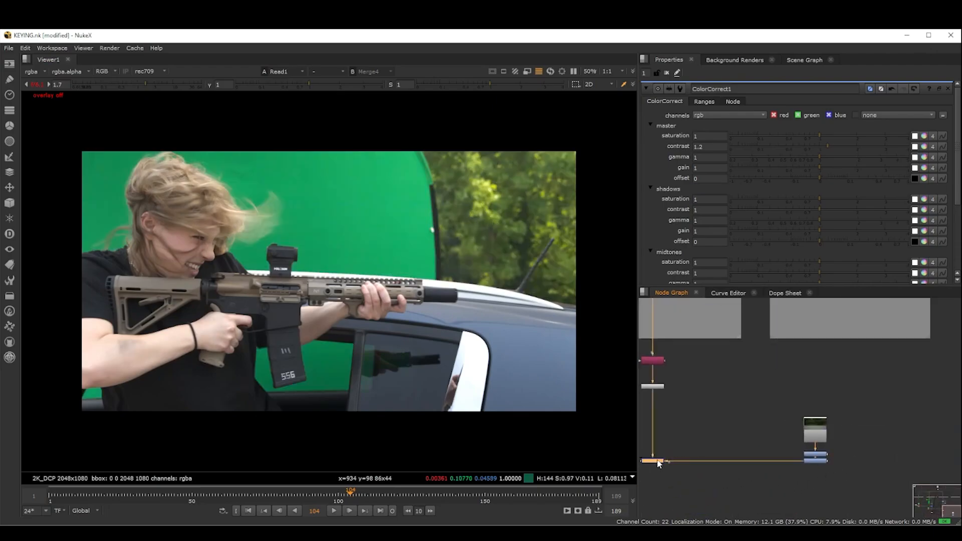
key(1)
key(2)
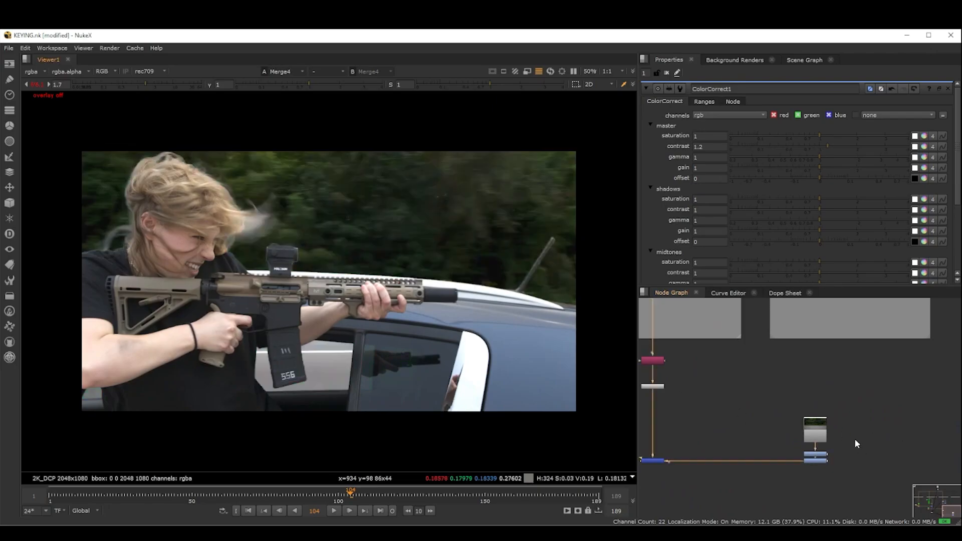
- Raise the gain of the Grade below the background Read node to 3 and on to 4
scroll(856, 443, up, 3)
click(791, 433)
key(g)
click(698, 158)
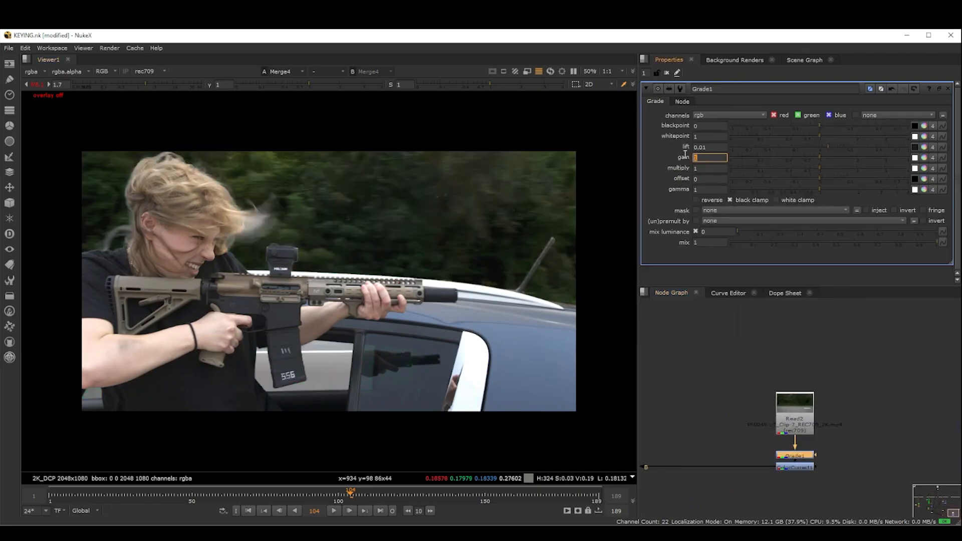
text(3)
key(Return)
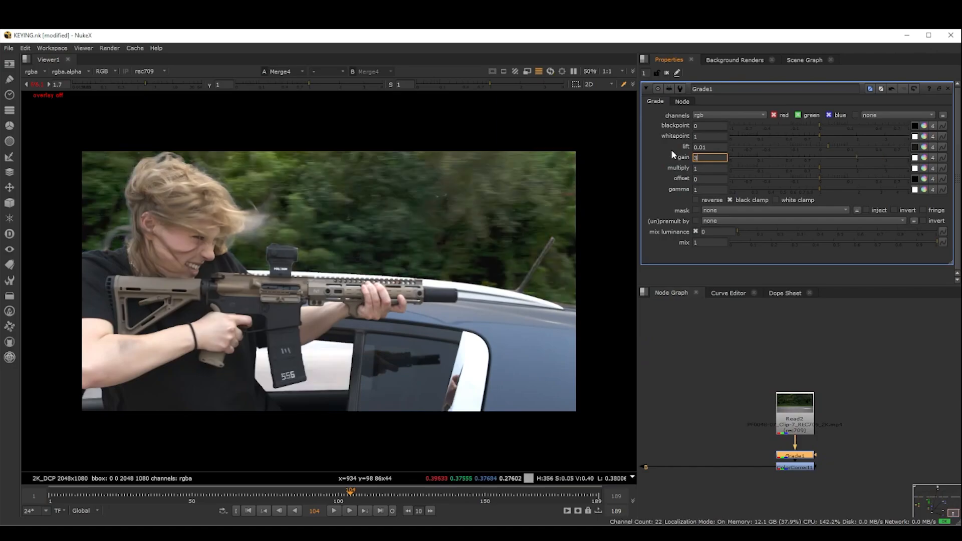
text(4)
key(Return)
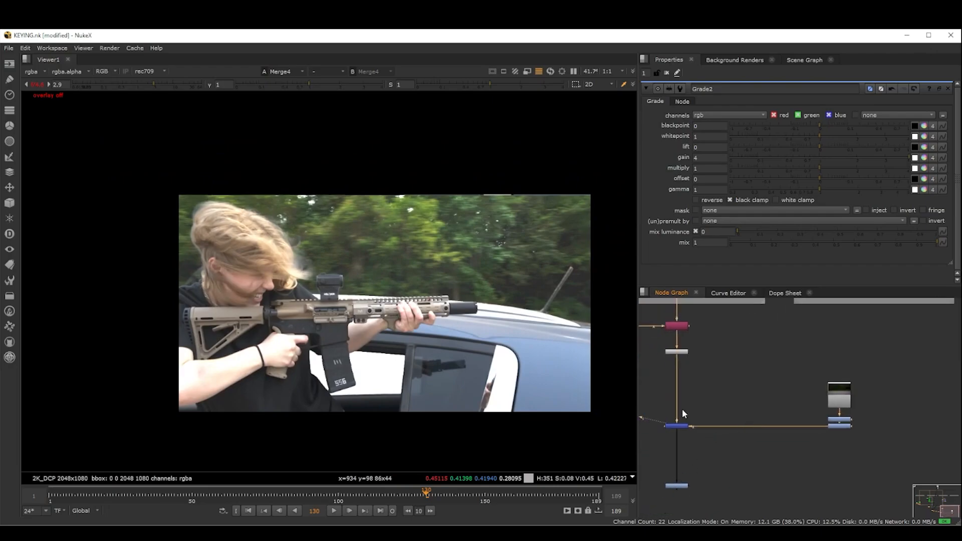
- View the original green-screen Read node as a reference for the graded background
scroll(804, 408, down, 1)
middle_drag(804, 408, 799, 494)
scroll(798, 493, down, 4)
click(706, 317)
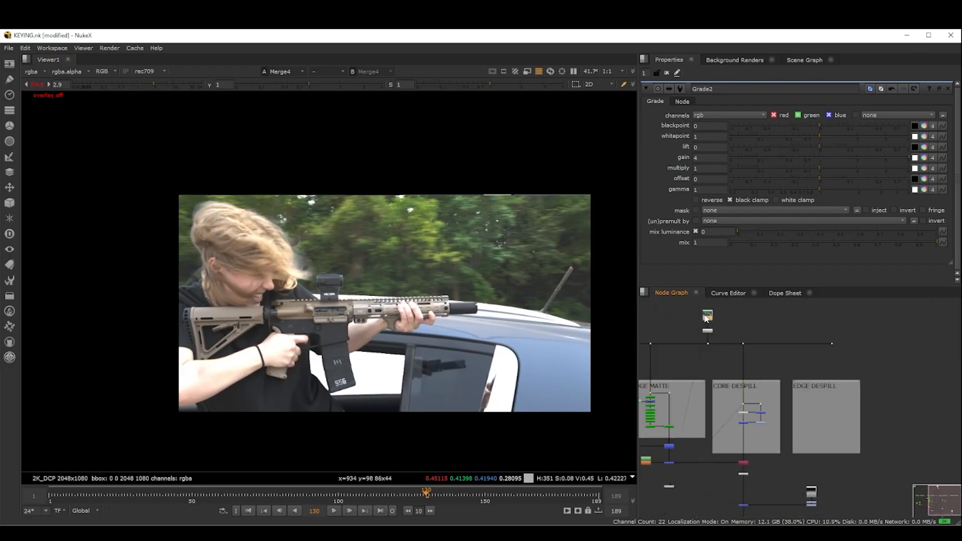
key(1)
- Try a defocus amount of 5 on the background Defocus node while checking the trees behind the car
scroll(551, 257, up, 3)
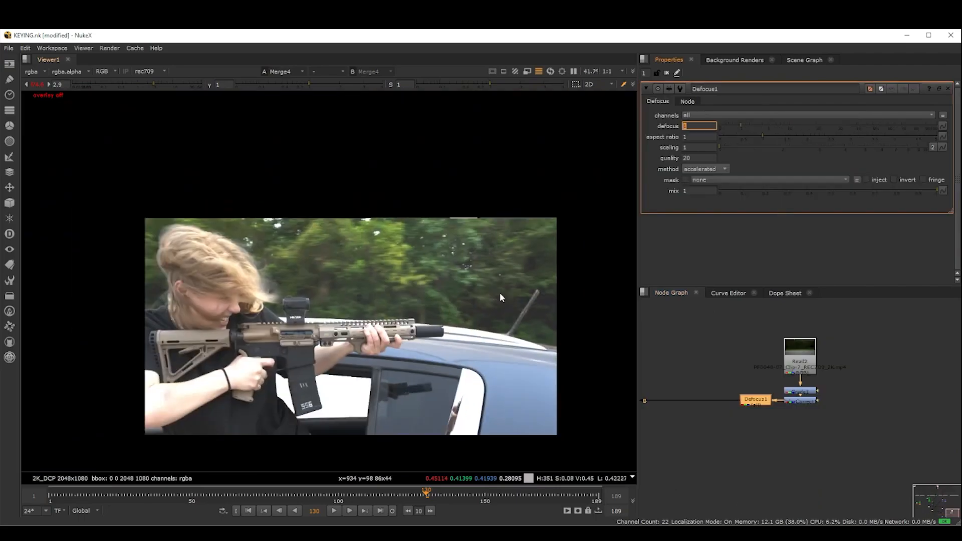
scroll(499, 293, up, 4)
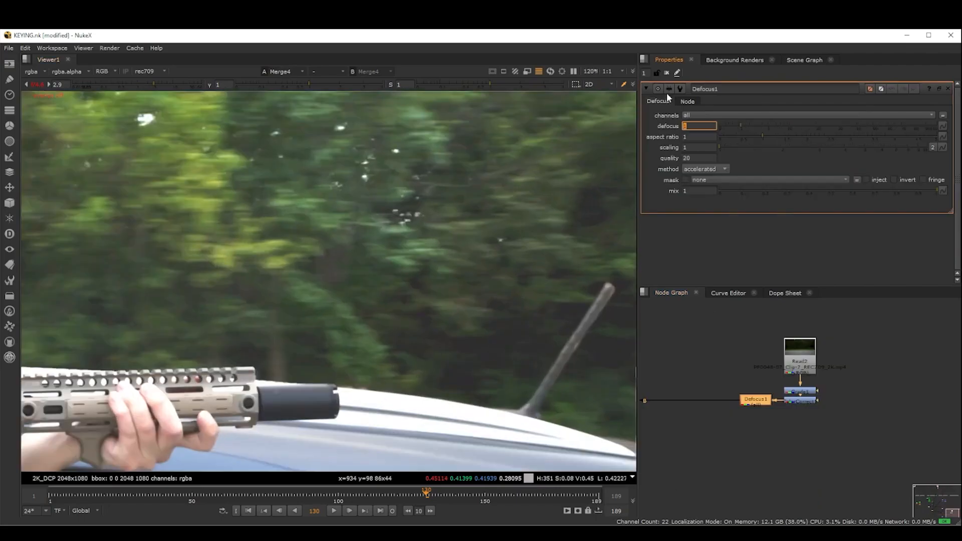
text(5)
key(Return)
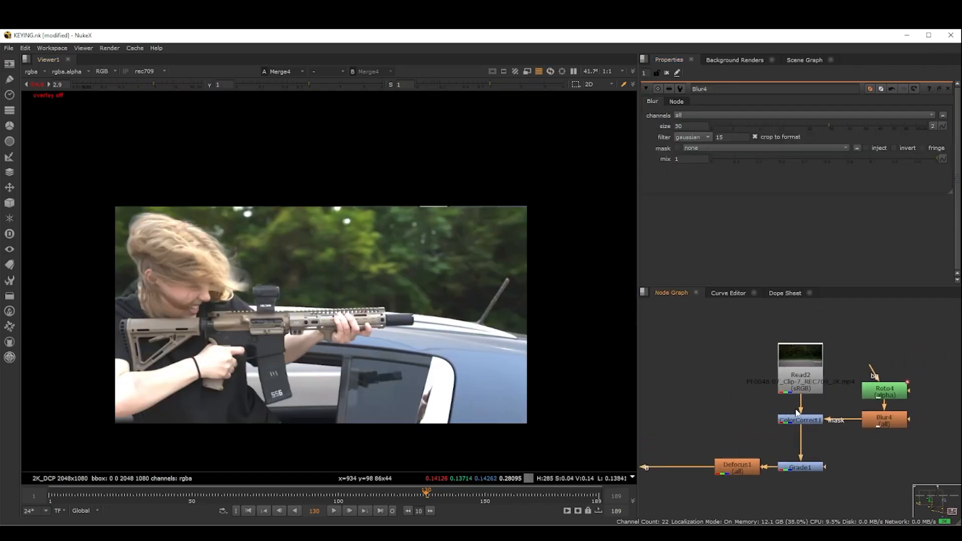
- Set the master gain of the masked ColorCorrect1 node to 5
scroll(852, 427, up, 3)
middle_drag(873, 422, 831, 431)
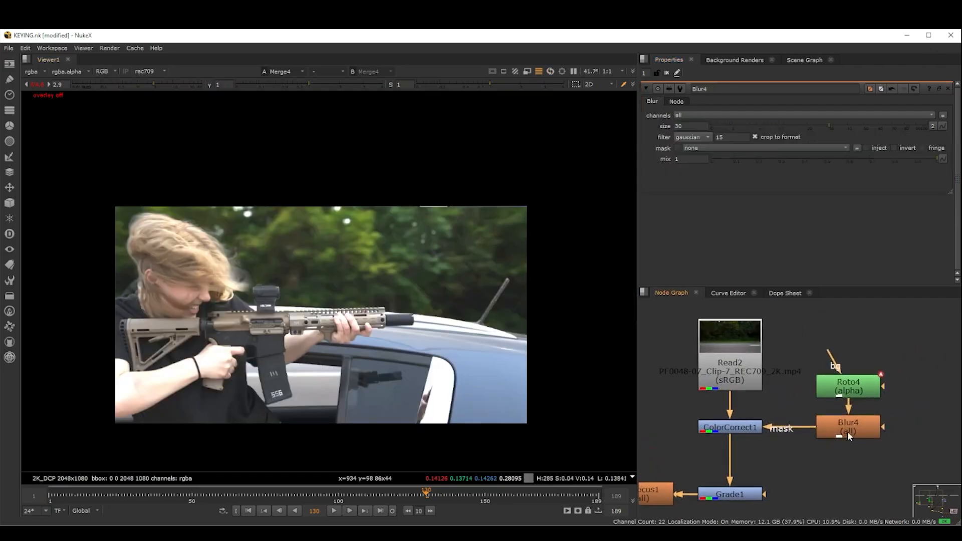
double_click(744, 427)
click(711, 168)
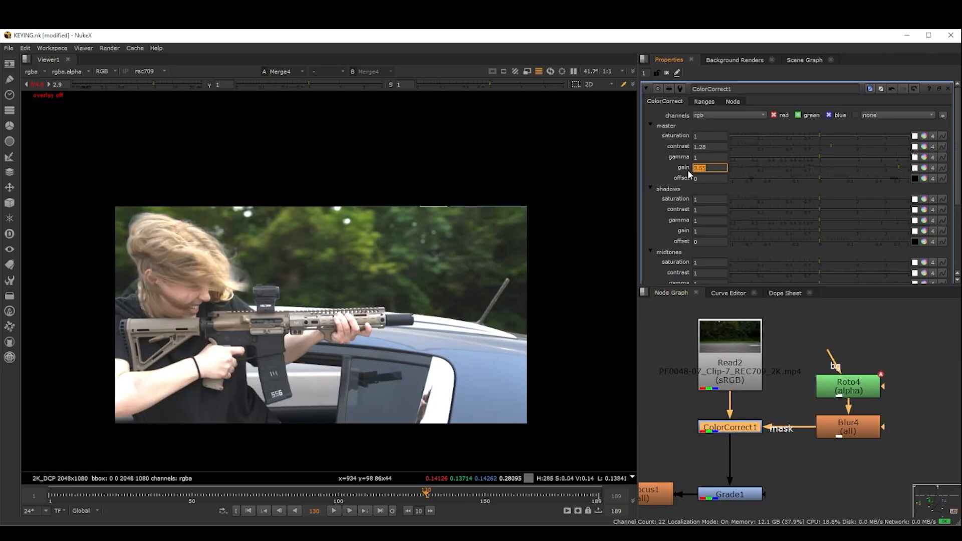
text(5)
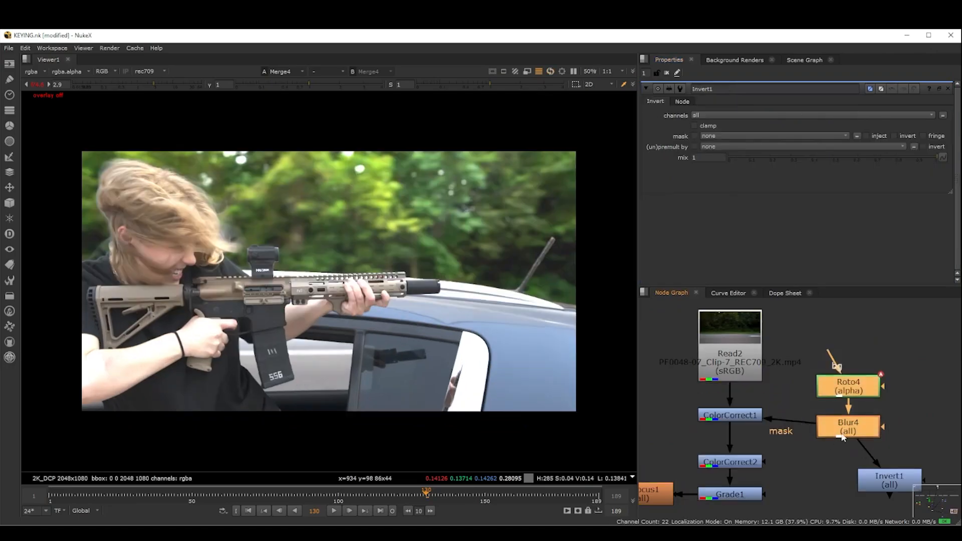
- Line up Roto4, Blur4 and Invert1 in a column and use the inverted matte as the ColorCorrect2 mask
drag(842, 436, 885, 425)
drag(888, 480, 888, 460)
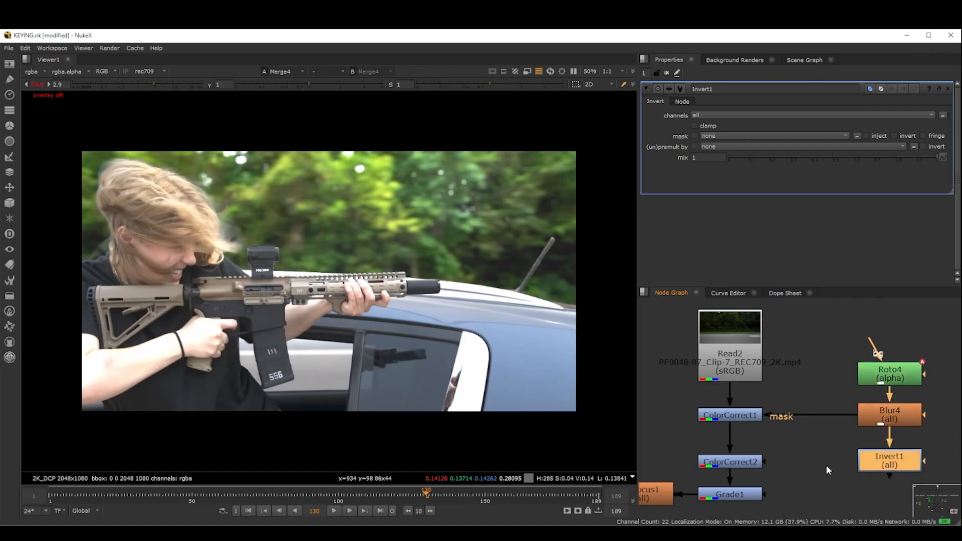
click(747, 463)
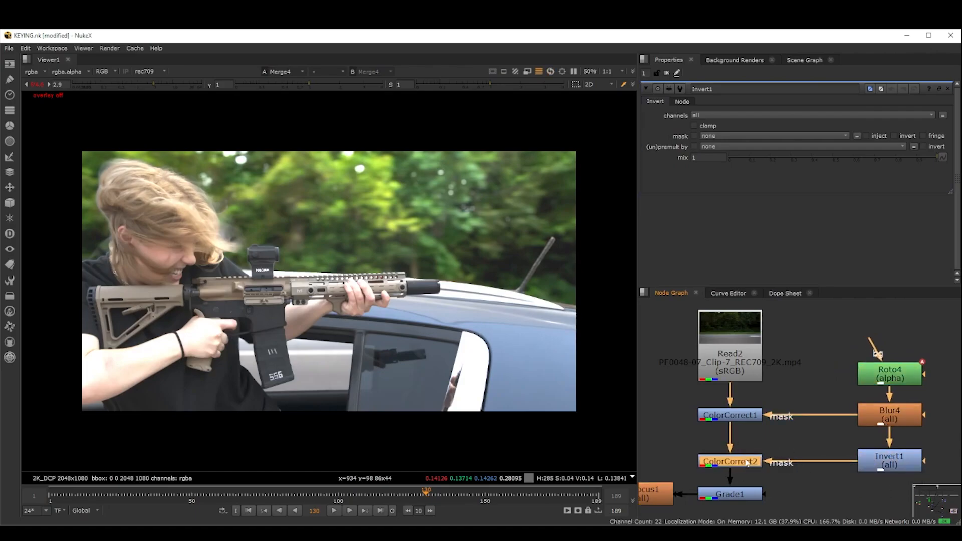
click(878, 456)
- Set ColorCorrect2's master gain to 1.3 and compare the composite's trees with the original plate
double_click(734, 458)
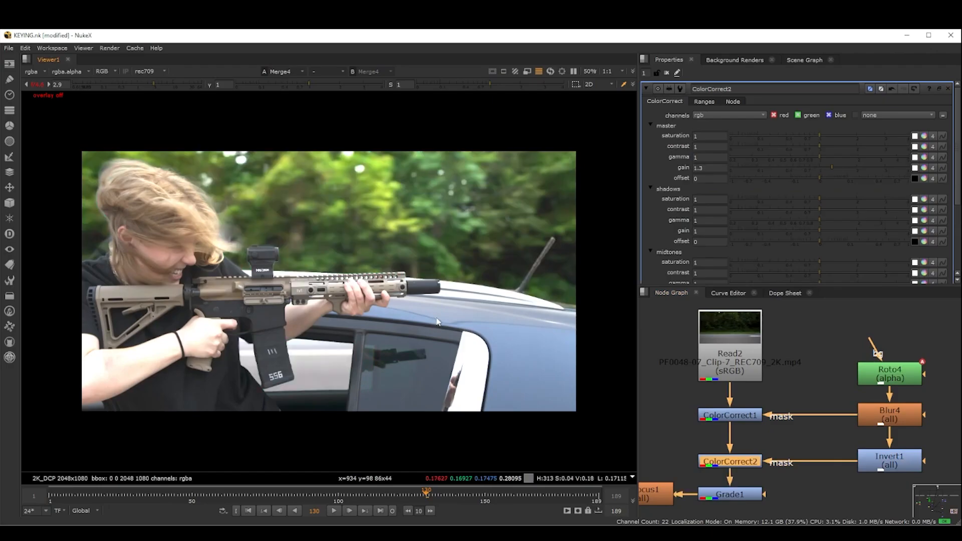
key(2)
key(1)
key(2)
scroll(532, 226, up, 5)
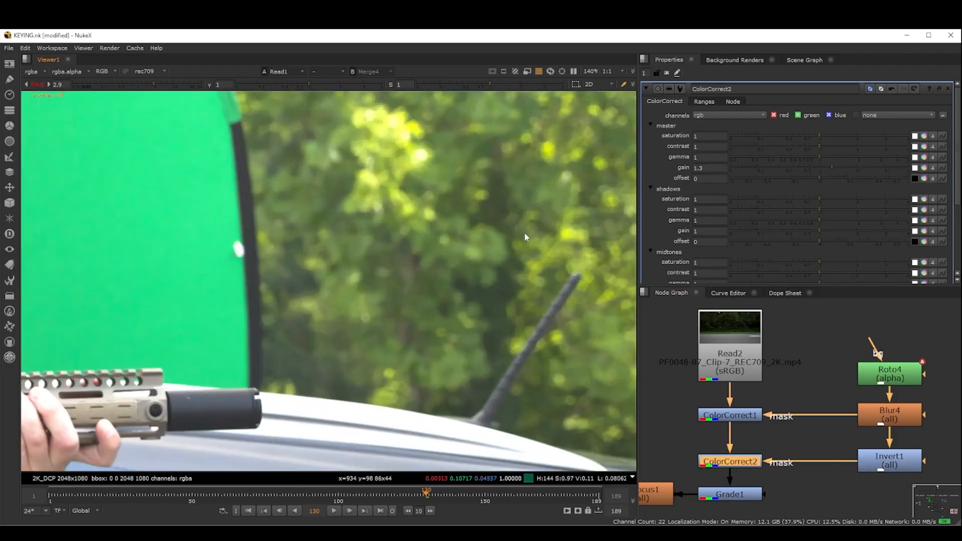
key(1)
scroll(459, 258, down, 5)
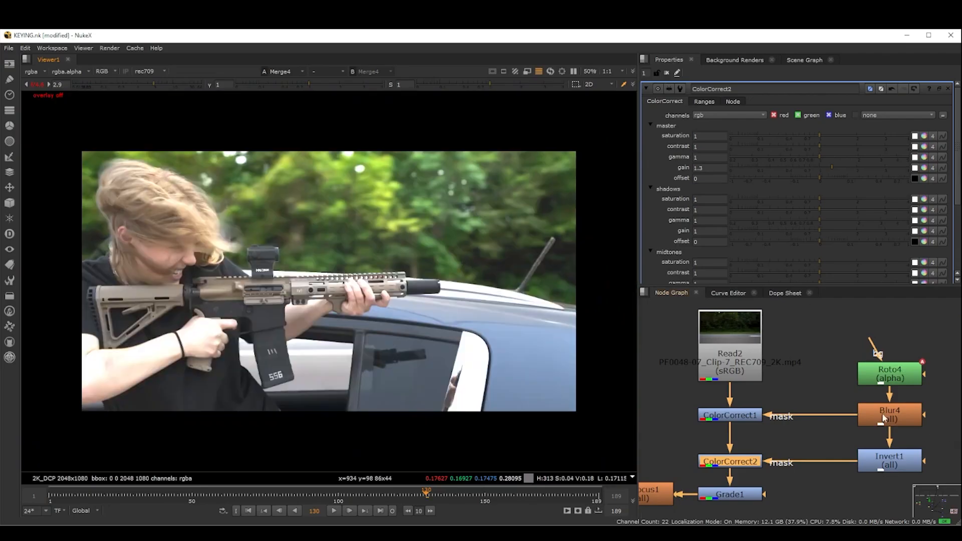
- Set the background Defocus node's defocus amount to 7
double_click(658, 483)
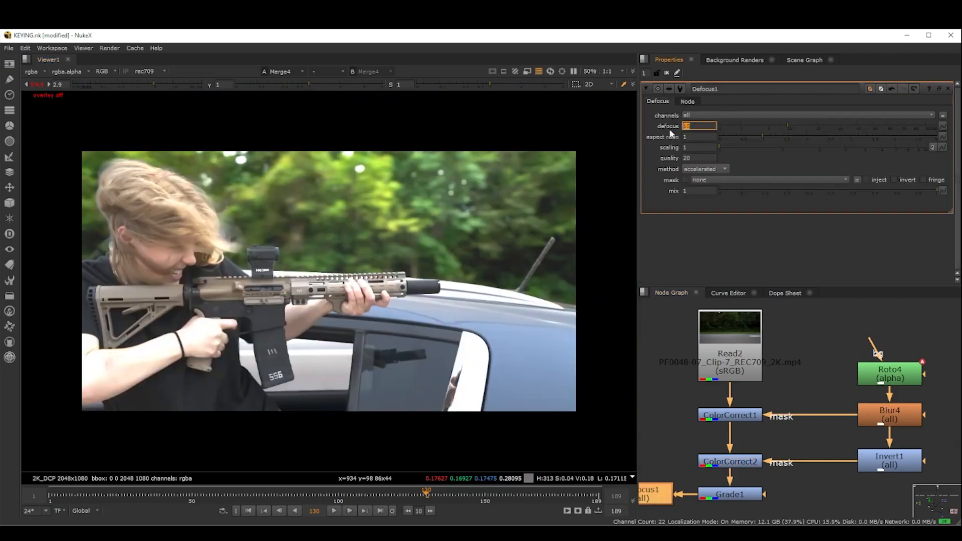
text(7)
key(Return)
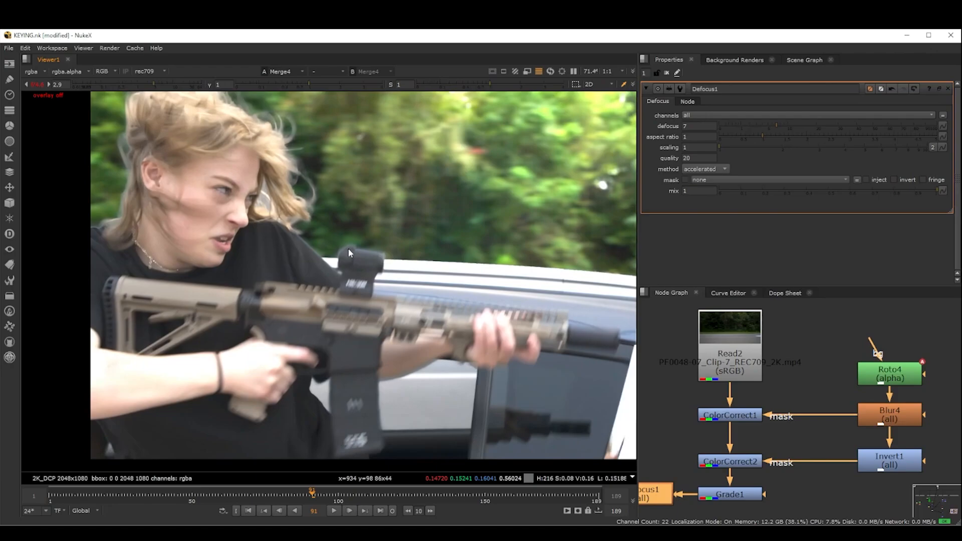
- Compare the fine hair strands in the composite and the original plate at frame 91, up close around the head
scroll(348, 248, down, 4)
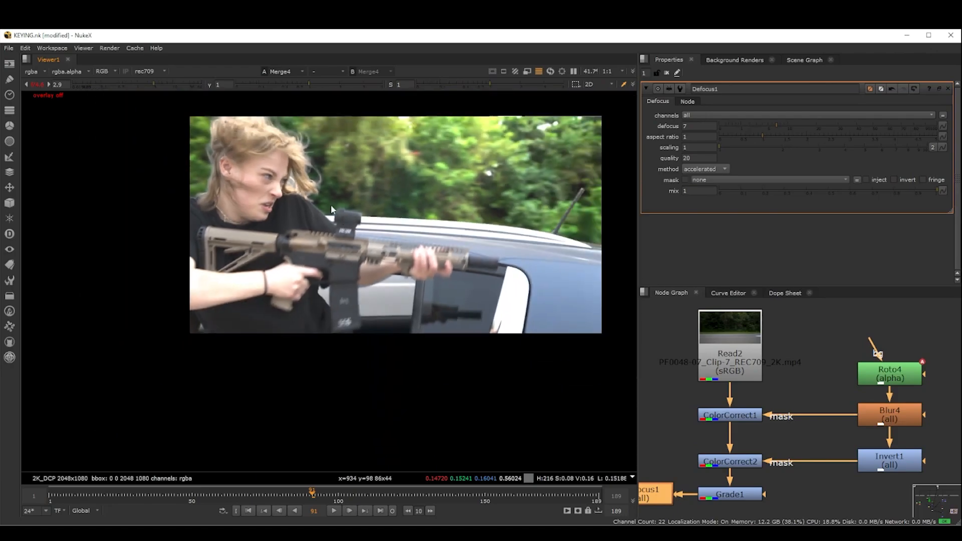
scroll(299, 258, up, 4)
scroll(331, 253, up, 3)
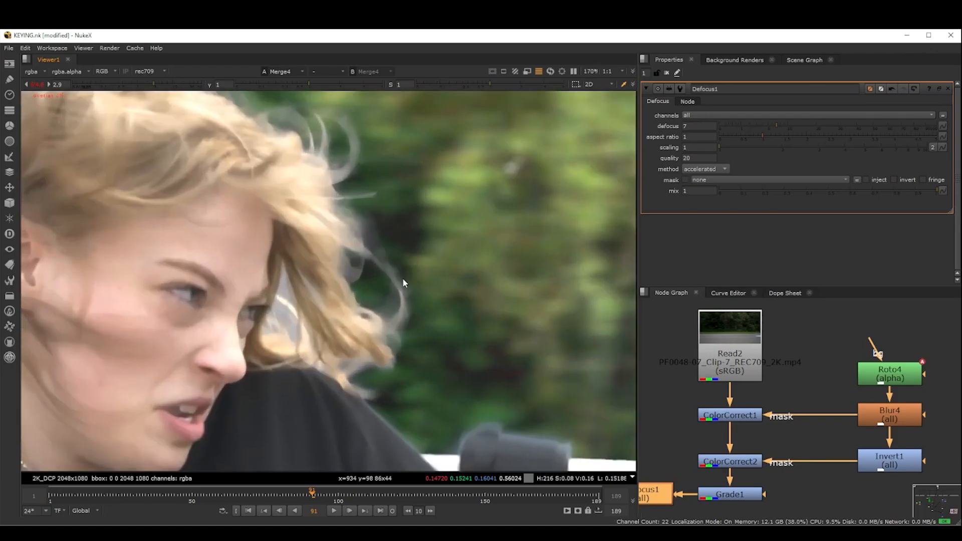
key(2)
key(1)
key(2)
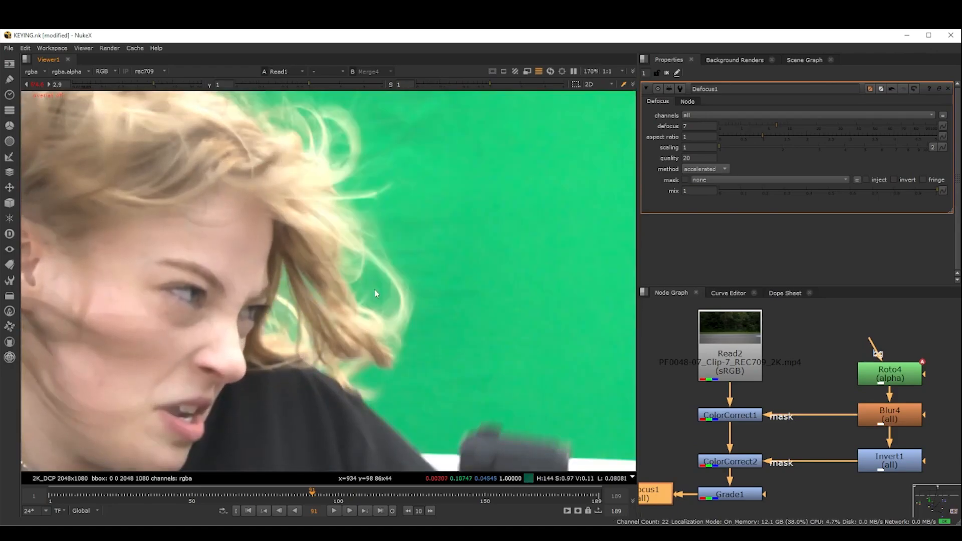
key(1)
key(2)
scroll(354, 209, up, 3)
key(1)
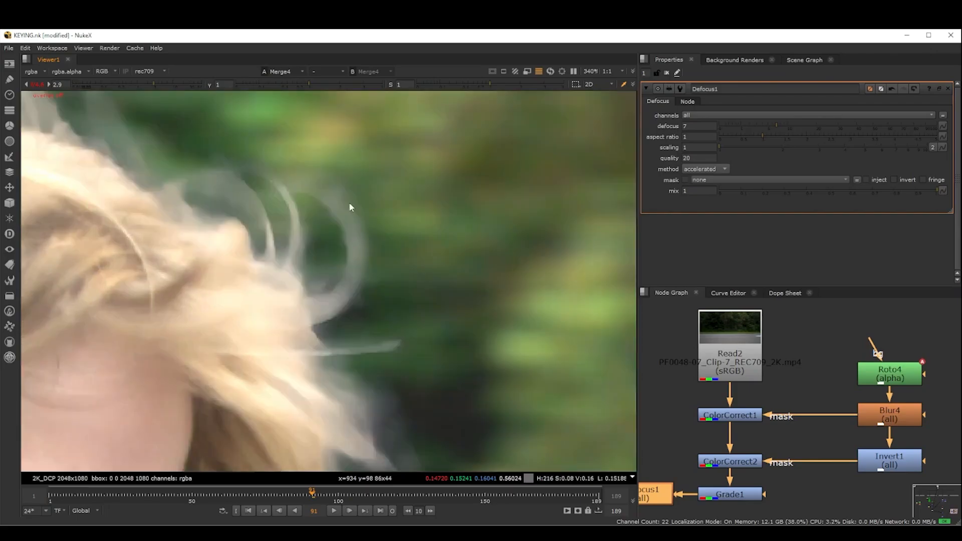
key(2)
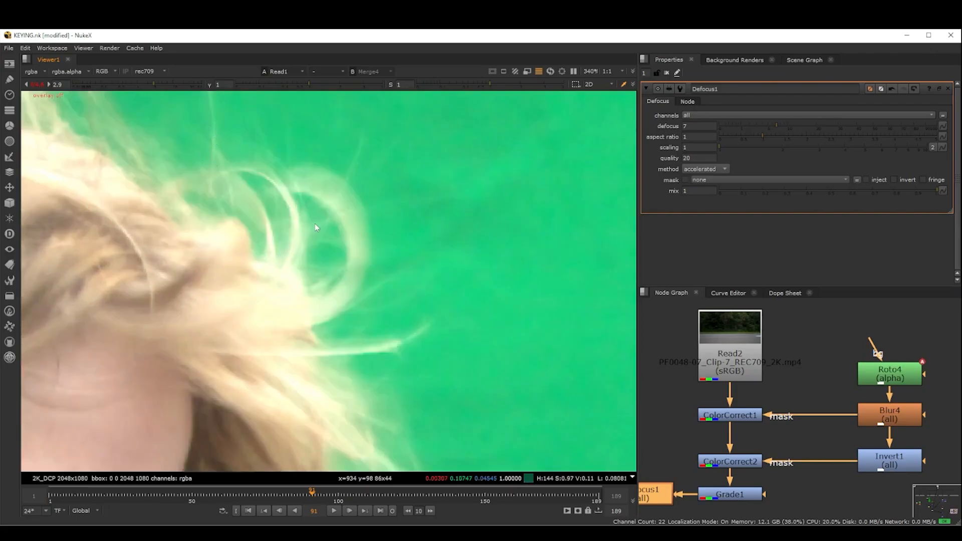
key(3)
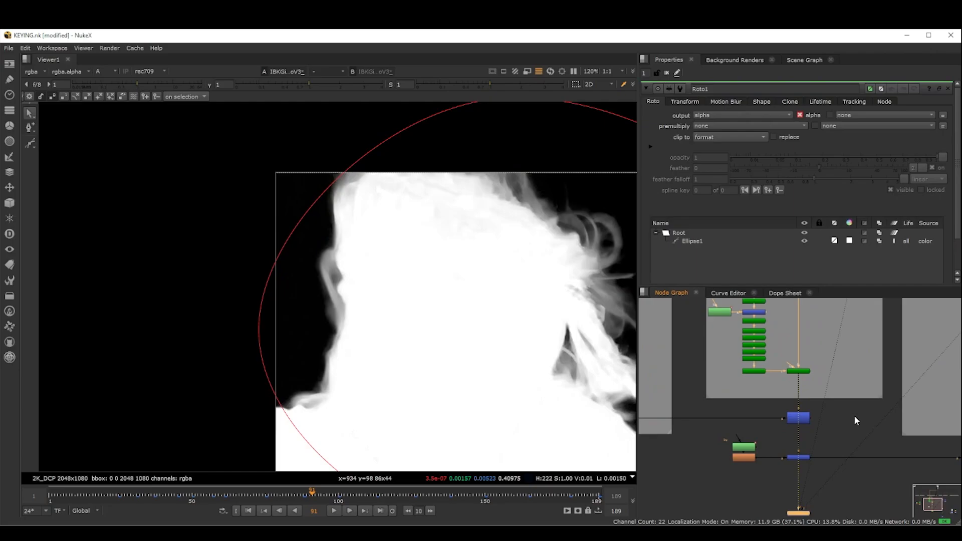
- View the Merge over the background, switching from its alpha to full colour to check the hair edges
middle_drag(855, 416, 724, 371)
scroll(723, 371, down, 2)
click(766, 427)
key(1)
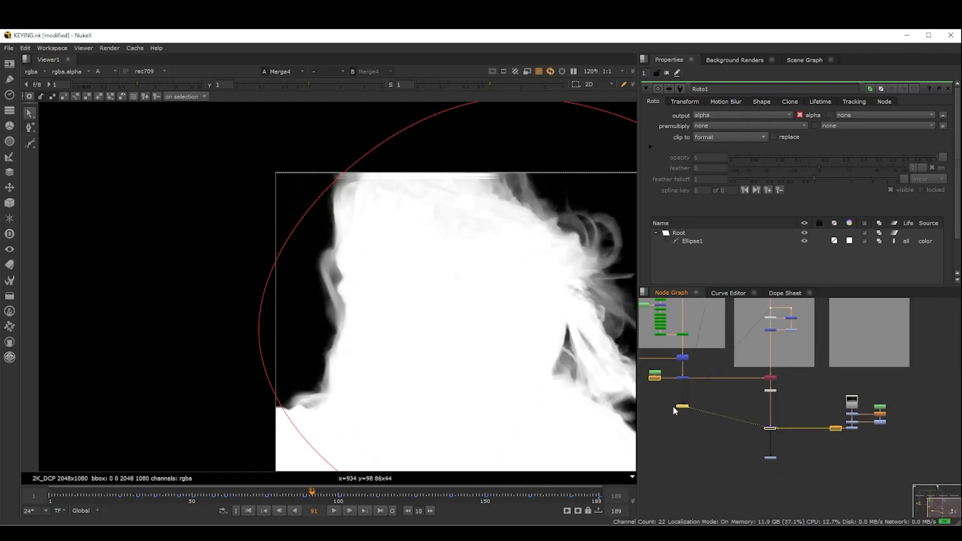
key(a)
scroll(392, 305, down, 3)
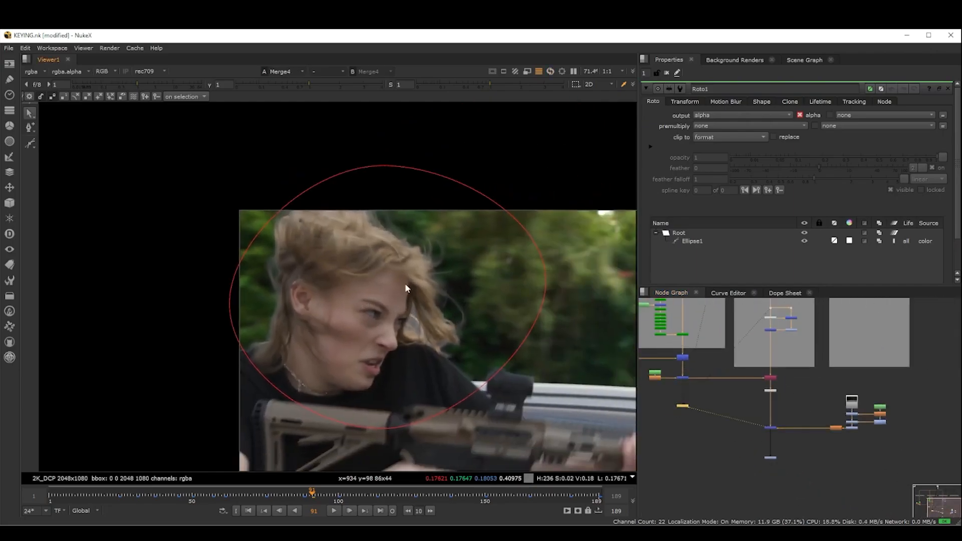
- Hide the viewer overlays, raise the viewer gain to 2.6, and compare the hair gap beside the eye in the composite and original plate
key(o)
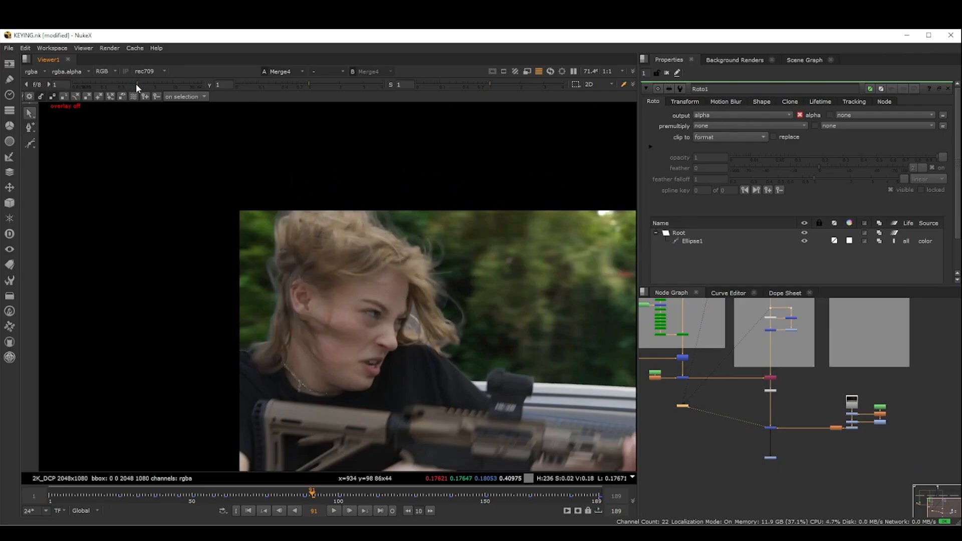
mouse_move(136, 83)
mouse_down()
mouse_move(161, 85)
mouse_move(151, 84)
mouse_up()
scroll(372, 281, up, 1)
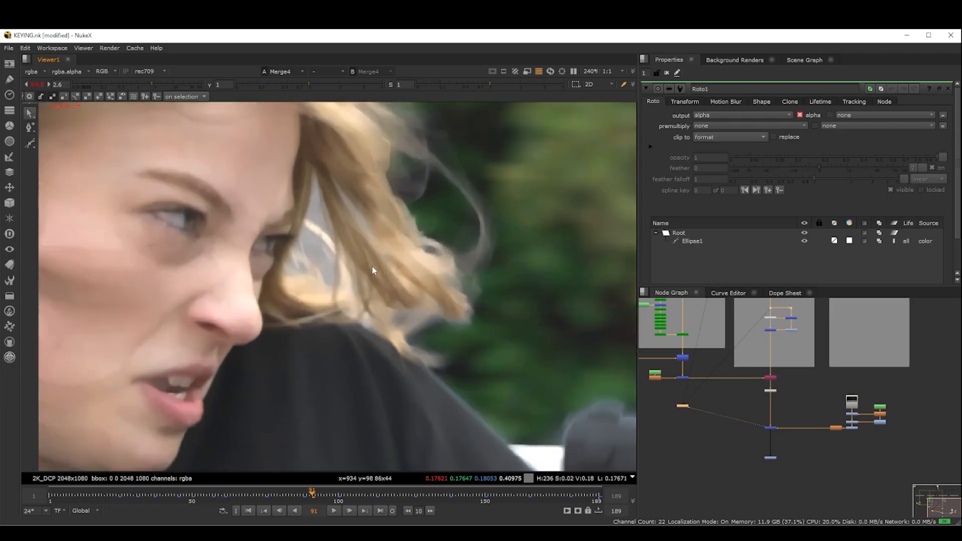
key(2)
key(1)
scroll(326, 246, up, 3)
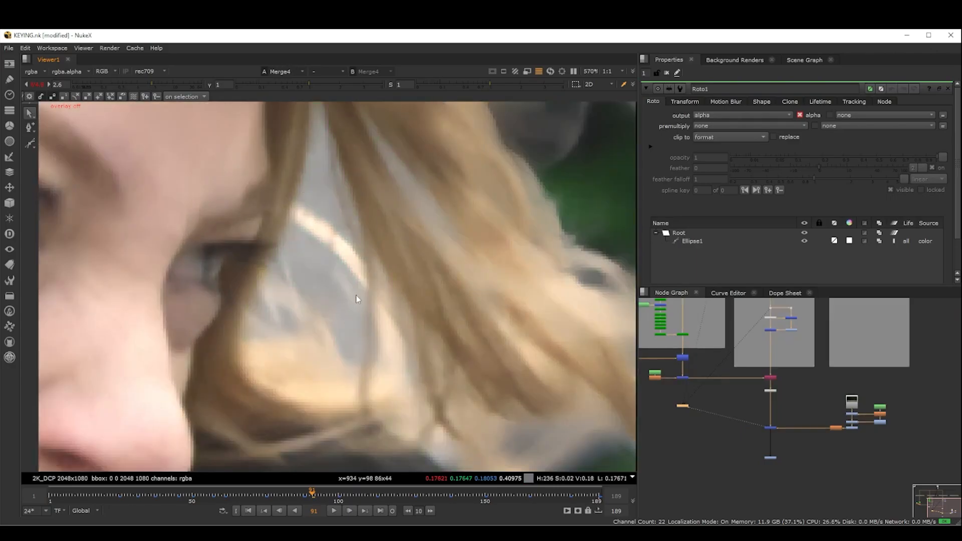
scroll(356, 300, down, 5)
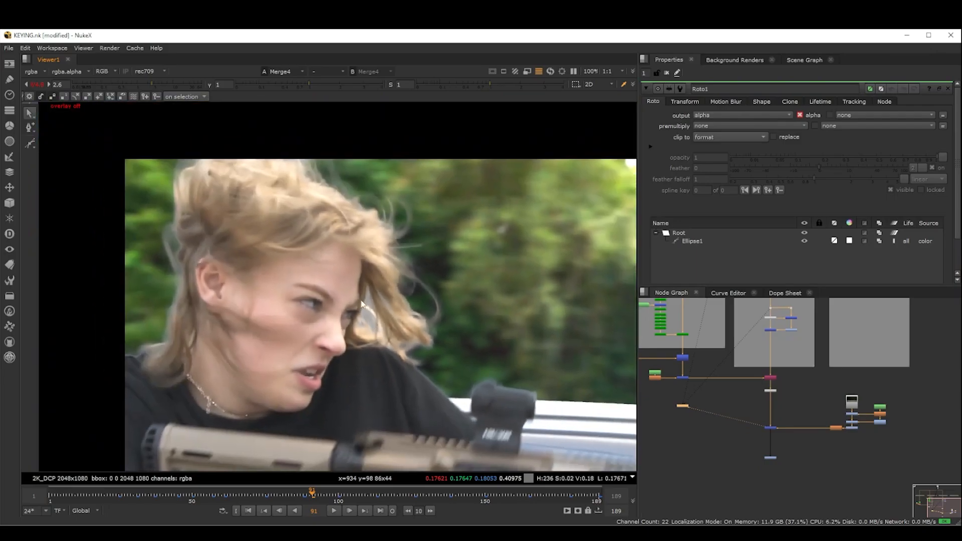
- Sample the gap between the hair and the eye with Primatte1's Clean BG Noise operation at frame 91
scroll(696, 380, up, 3)
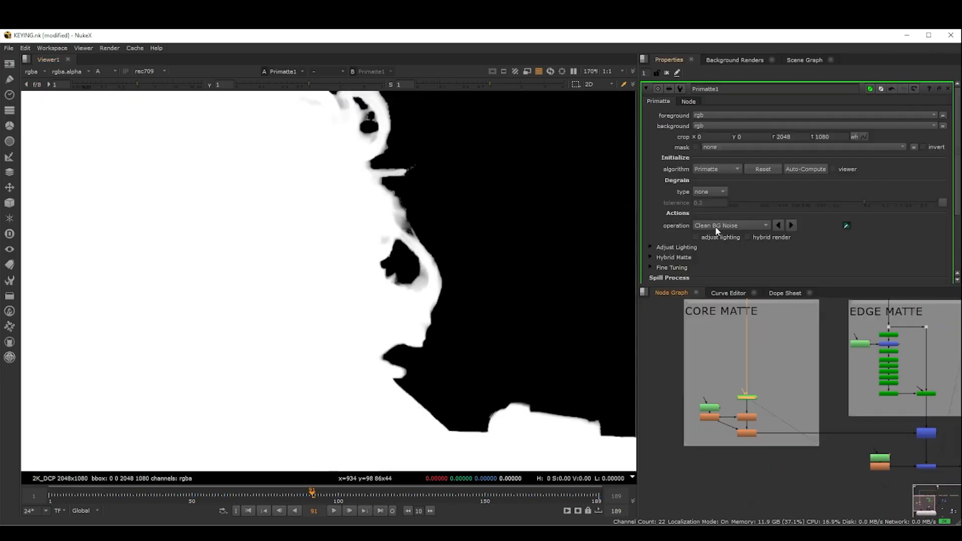
click(717, 225)
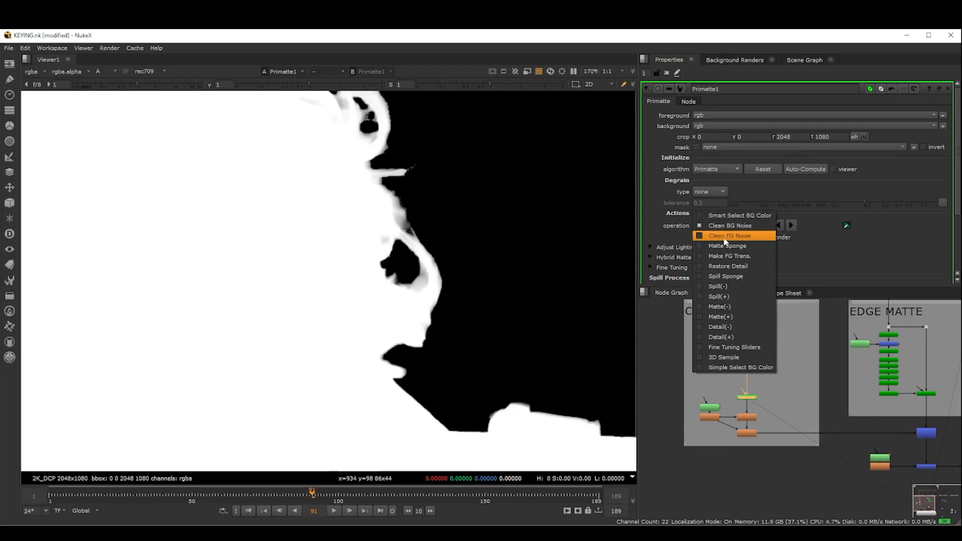
click(304, 307)
ctrl+shift+drag(298, 296, 305, 306)
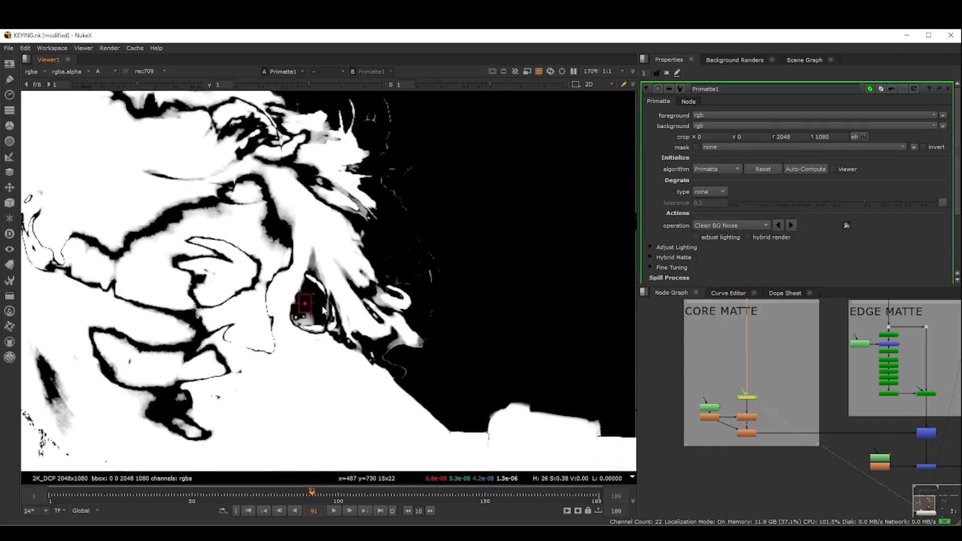
scroll(369, 323, down, 3)
- Switch Primatte1 to Clean FG Noise and sample the dark patches on the face and hair to fill the core matte
click(729, 225)
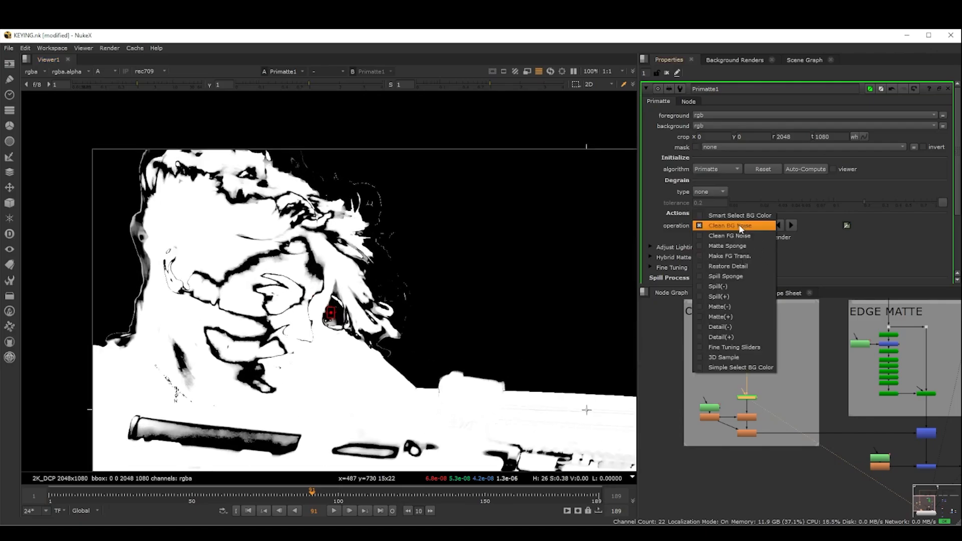
click(738, 237)
ctrl+shift+drag(302, 253, 310, 264)
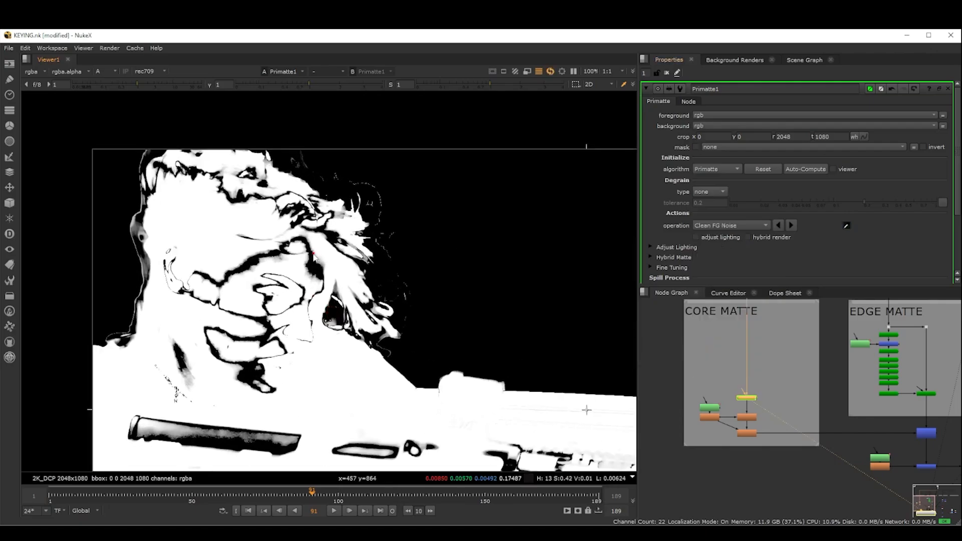
ctrl+shift+drag(289, 206, 240, 204)
scroll(343, 319, up, 4)
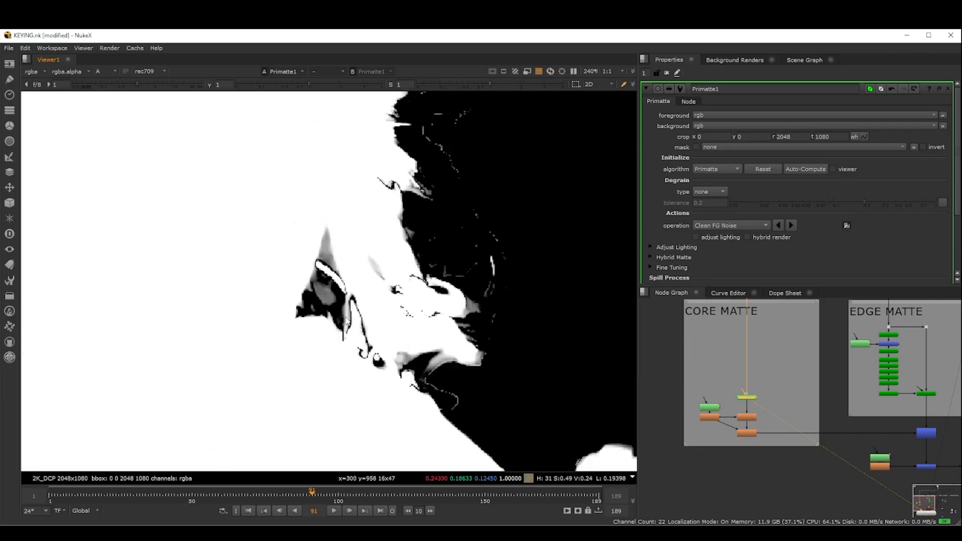
- On frame 90, sample the remaining holes in the hair beside the eye with Clean FG Noise
key(Left)
ctrl+shift+drag(363, 315, 319, 335)
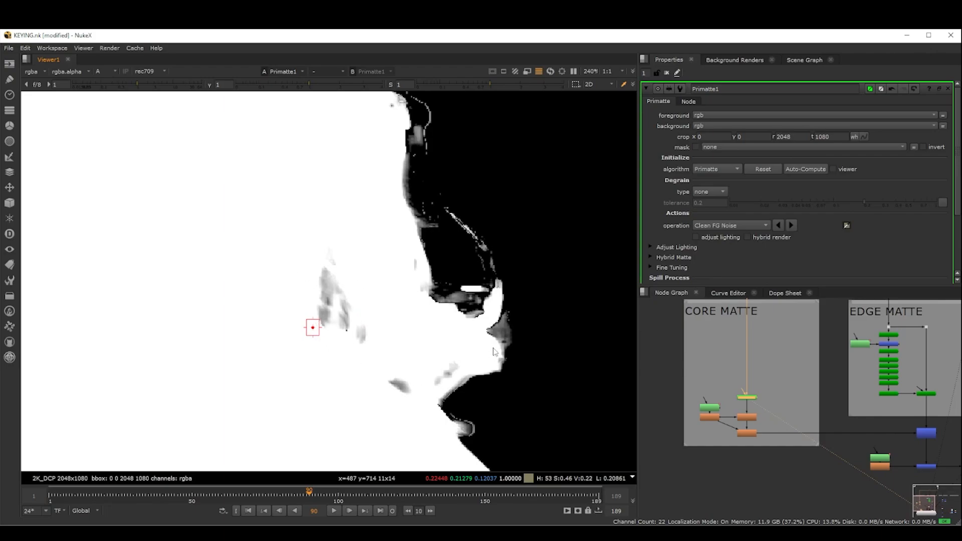
scroll(503, 324, down, 3)
middle_drag(488, 320, 469, 339)
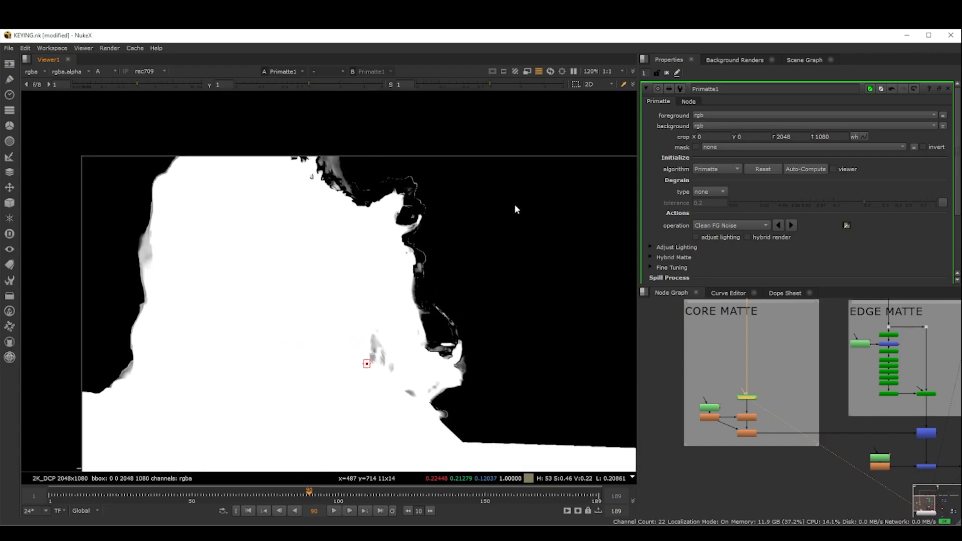
- Switch Primatte1 to Clean BG Noise and sample the background just outside the stray hair above the forehead
click(700, 226)
click(712, 217)
ctrl+shift+drag(406, 175, 420, 186)
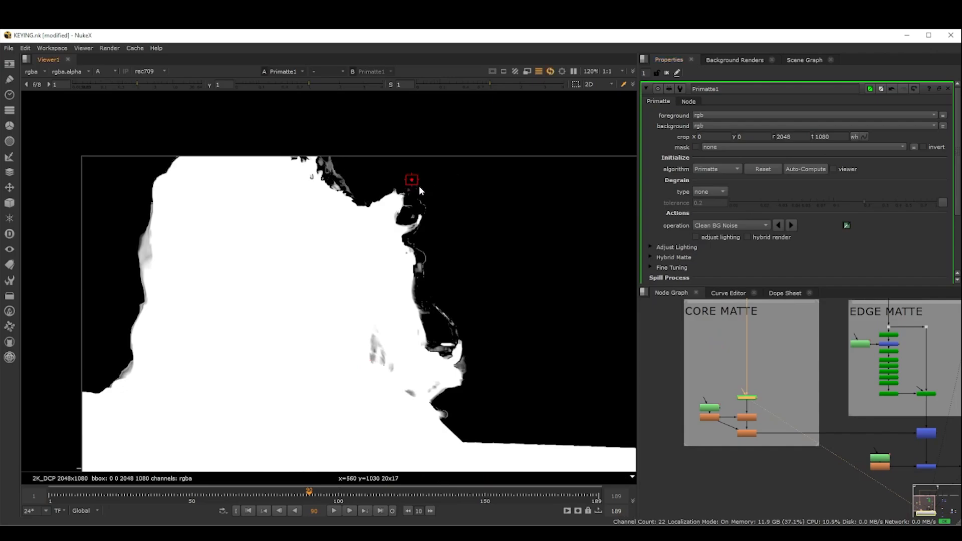
scroll(461, 276, up, 3)
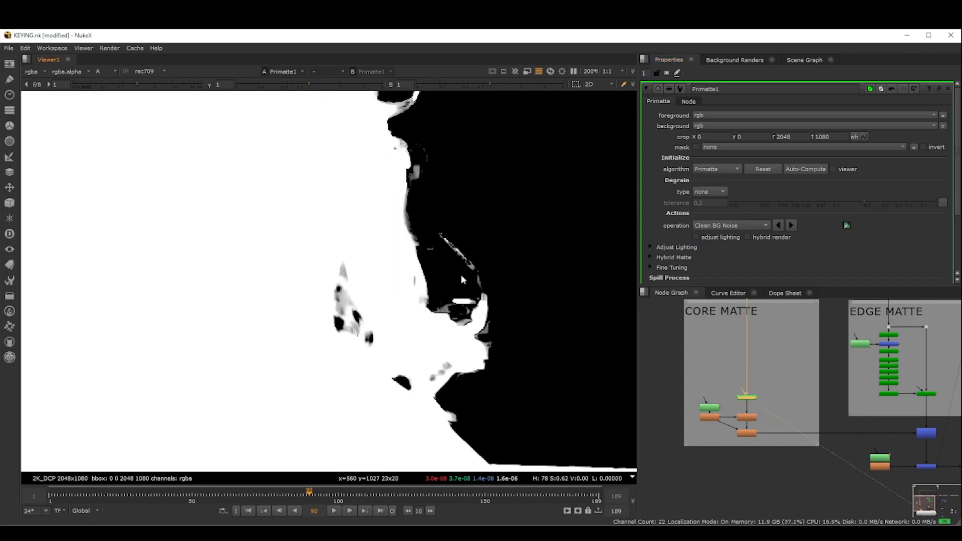
scroll(504, 301, down, 3)
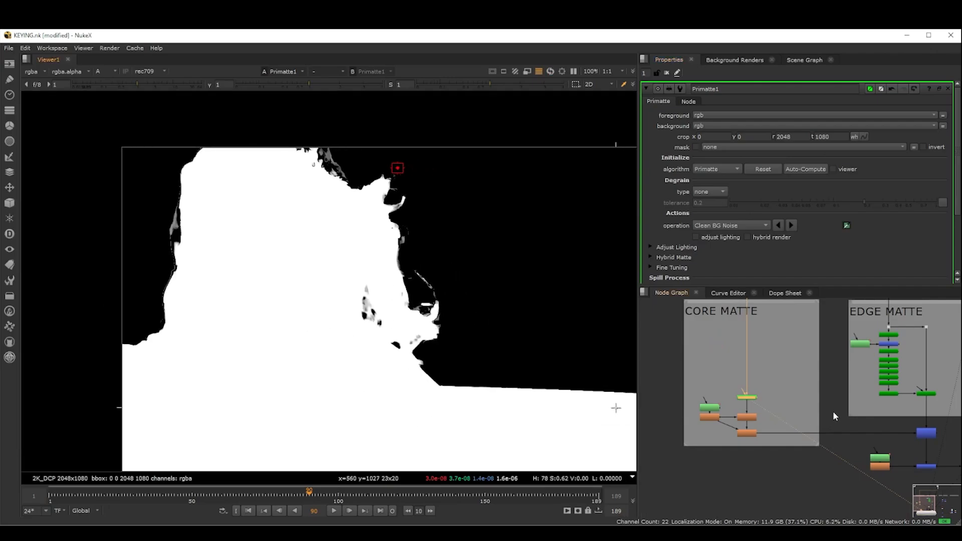
- View the core matte after its FilterErode node and after its Blur node
scroll(738, 417, down, 2)
scroll(737, 416, up, 3)
click(692, 399)
key(1)
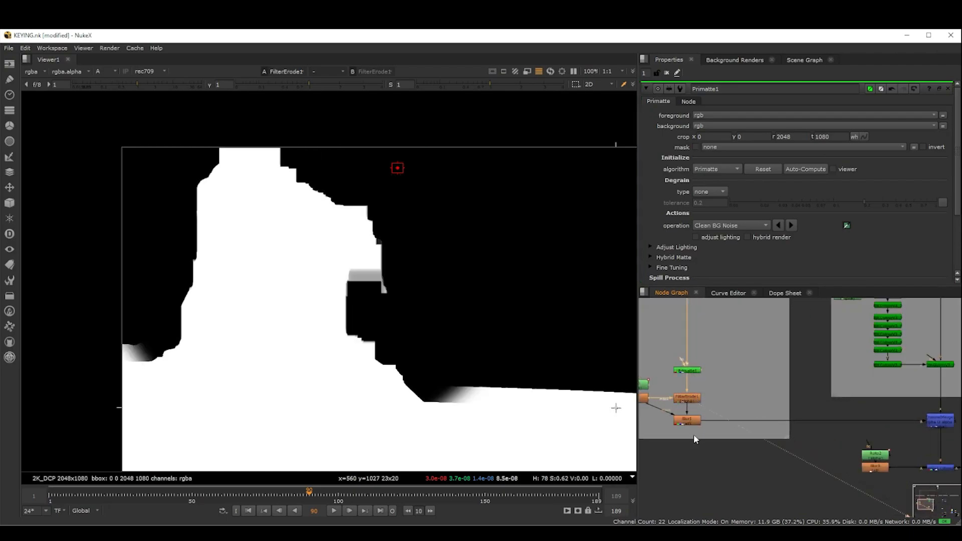
click(690, 421)
key(1)
scroll(689, 419, down, 3)
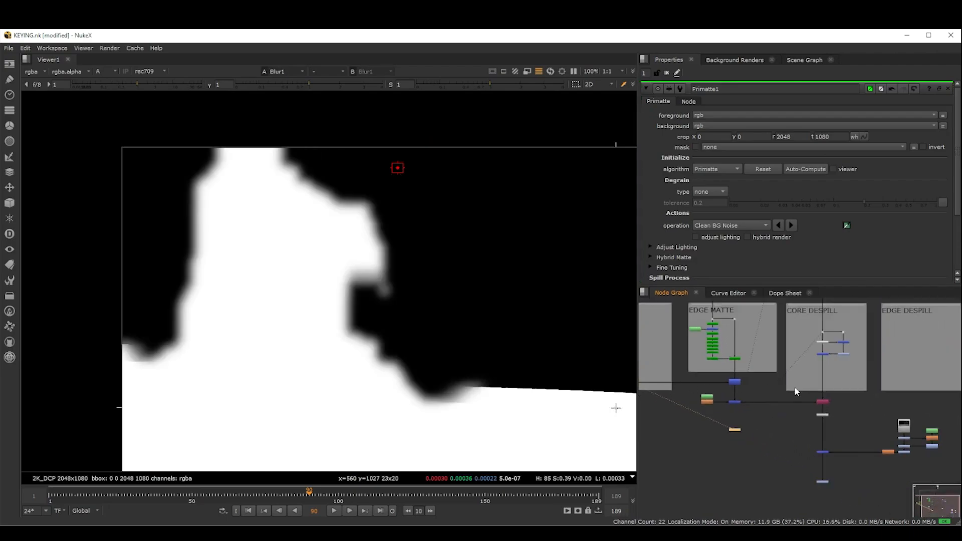
- View the background Merge's alpha close up around the hair, and return to full colour with the viewer gain at 2.6
click(823, 482)
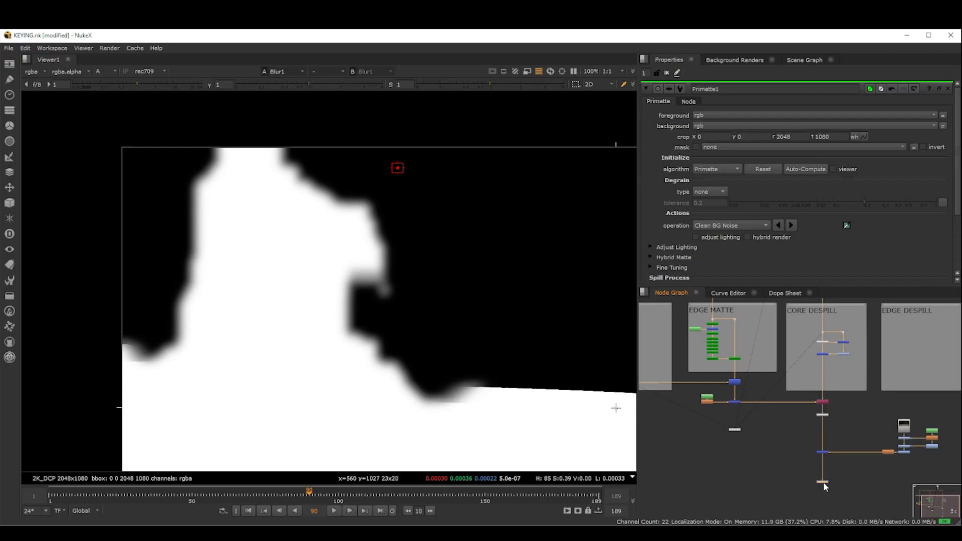
click(822, 453)
key(1)
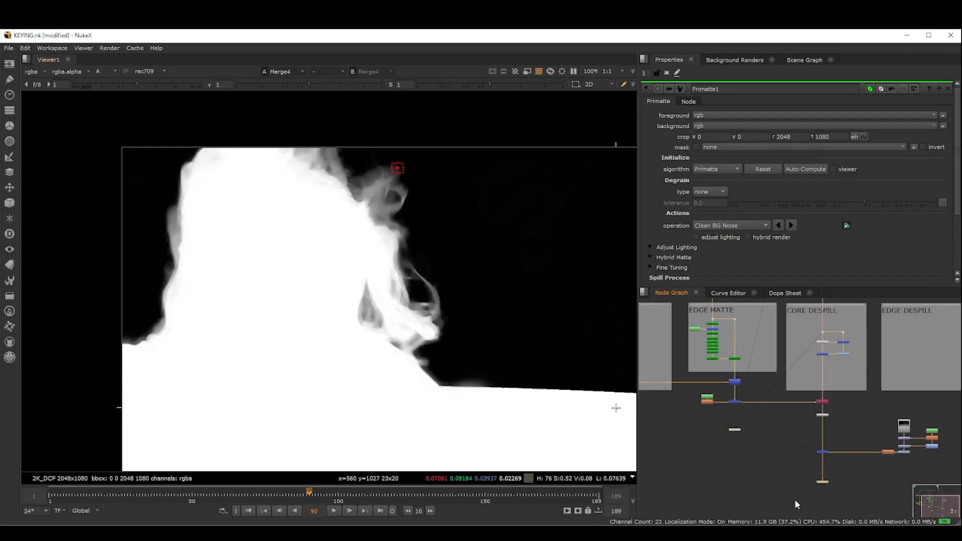
scroll(393, 320, up, 6)
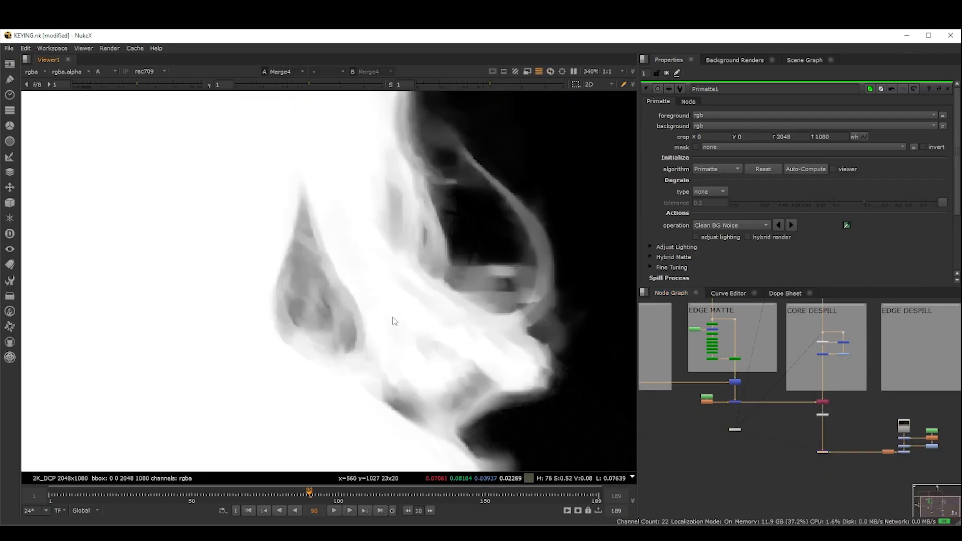
key(a)
scroll(386, 312, down, 4)
click(37, 85)
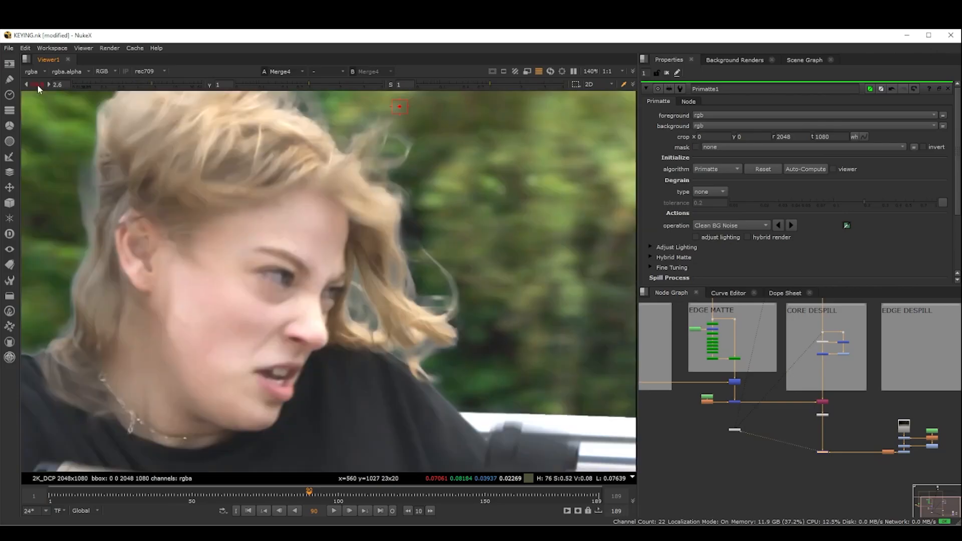
- Compare the hair edges around the head in the composite and the original plate at frame 90
middle_drag(349, 295, 363, 307)
key(2)
key(1)
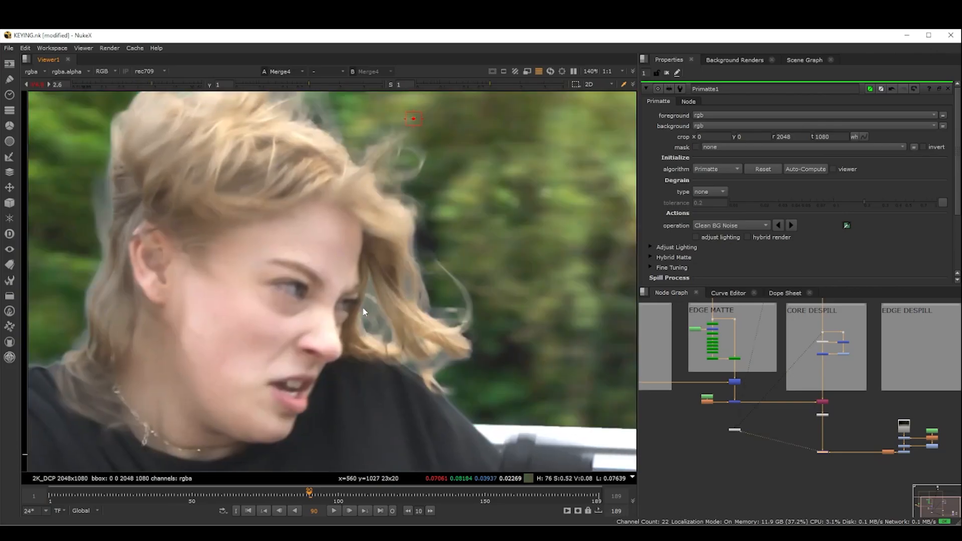
key(2)
key(1)
key(2)
key(1)
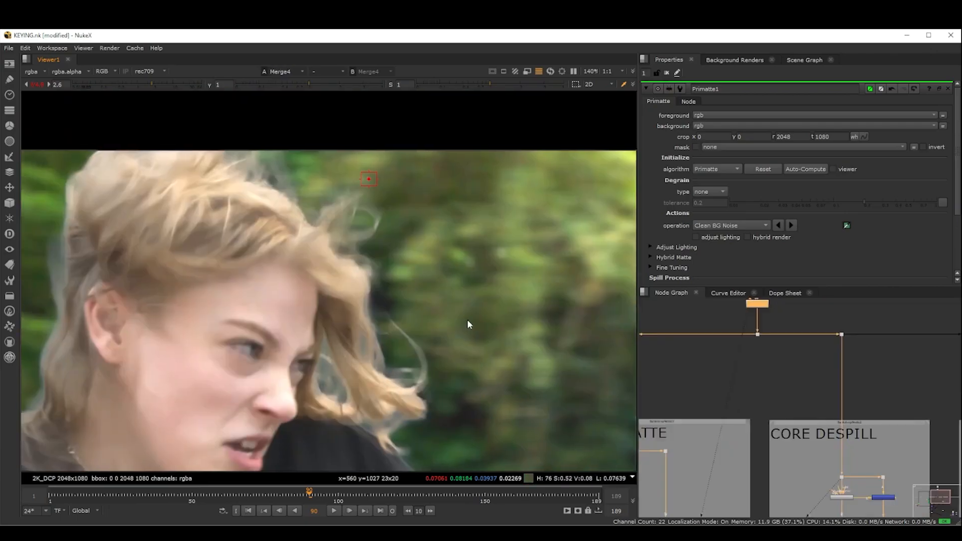
scroll(469, 322, down, 3)
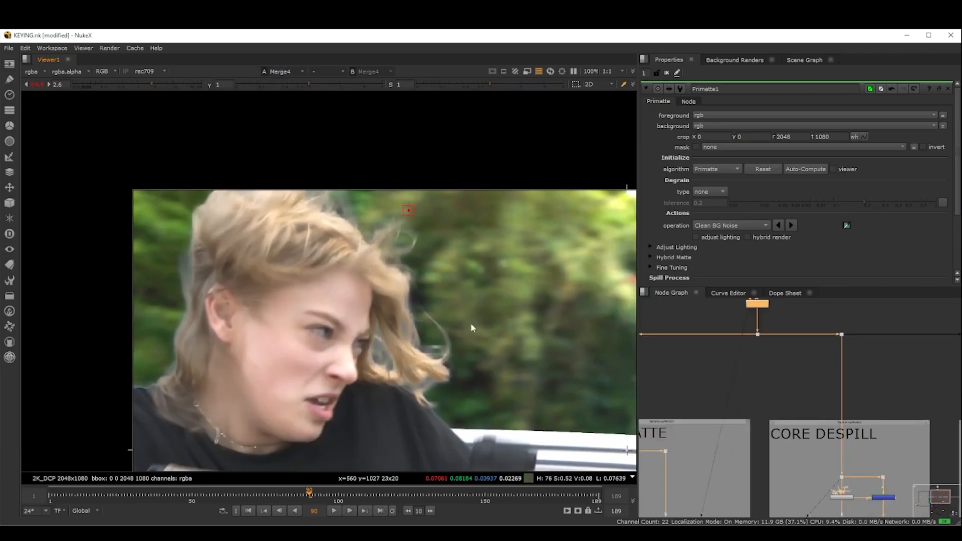
key(2)
key(1)
key(2)
key(1)
- Move the background branch's nodes farther from the Merge and view the Defocus node's output
scroll(832, 411, down, 6)
middle_drag(883, 474, 791, 397)
scroll(791, 397, down, 3)
scroll(787, 397, up, 5)
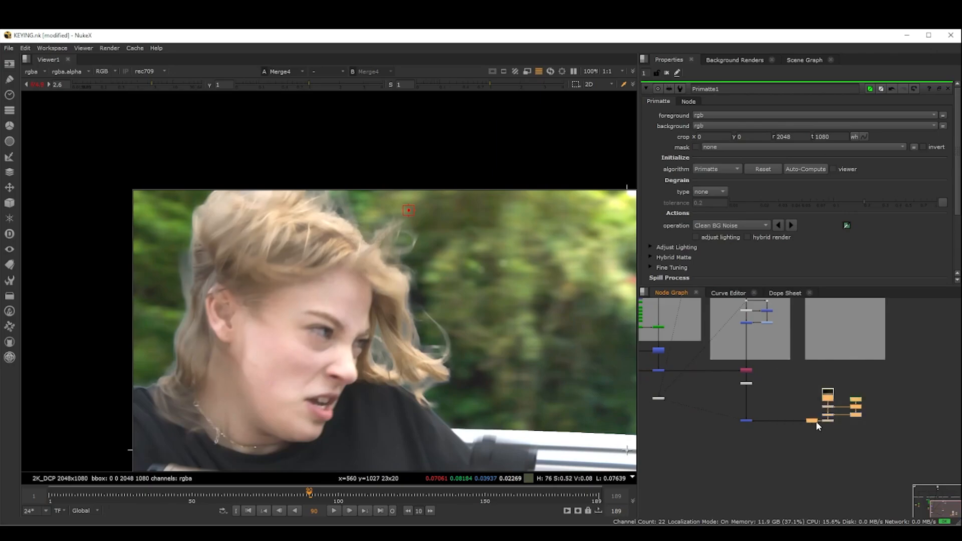
drag(816, 421, 854, 424)
click(852, 422)
scroll(839, 421, up, 5)
key(1)
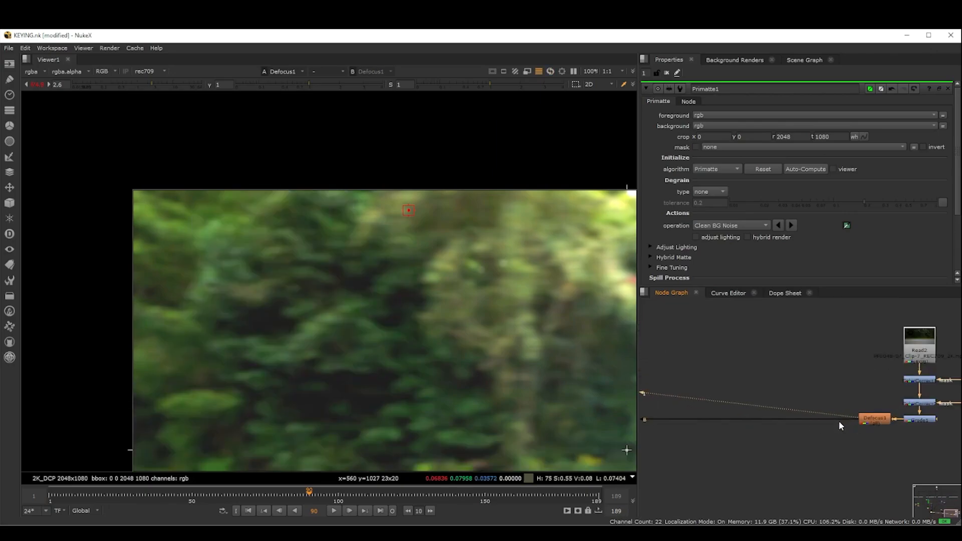
key(f)
scroll(770, 419, down, 6)
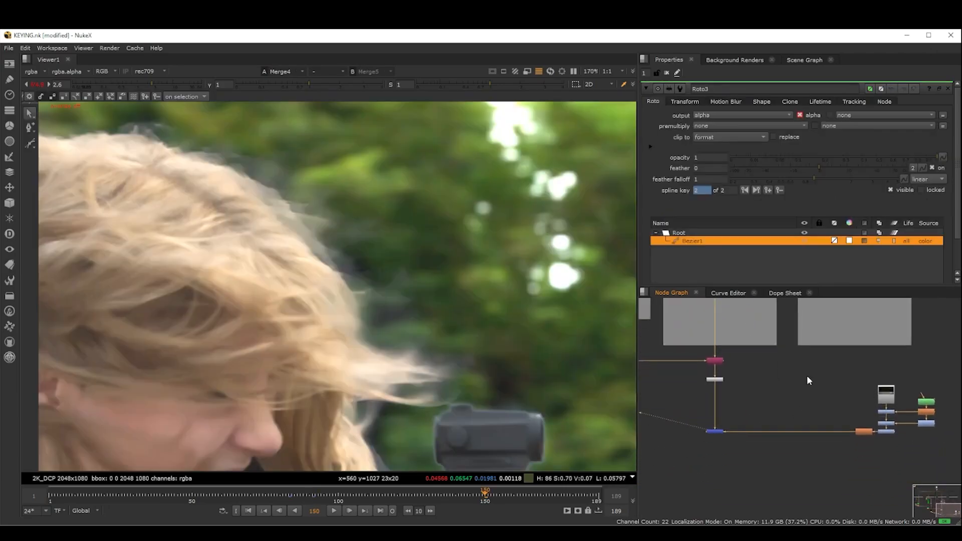
- View the output of the last IBKColour node in the Edge Matte stack at frame 150, fitted to the viewer
scroll(807, 381, up, 2)
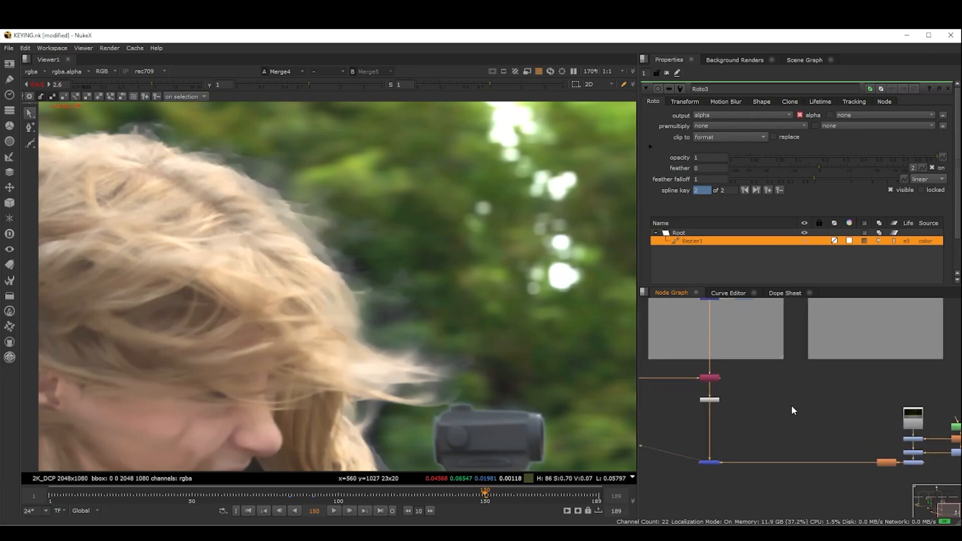
scroll(793, 411, down, 3)
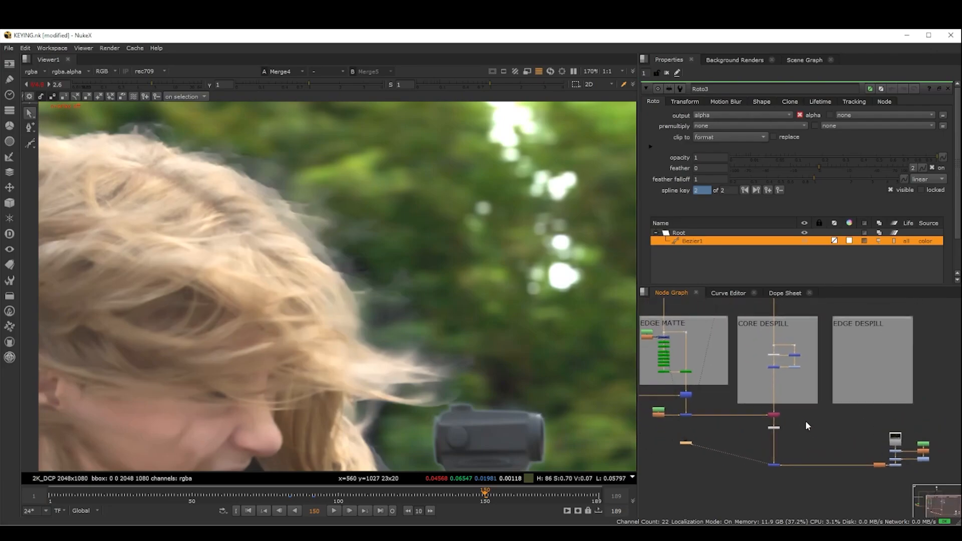
scroll(772, 389, up, 2)
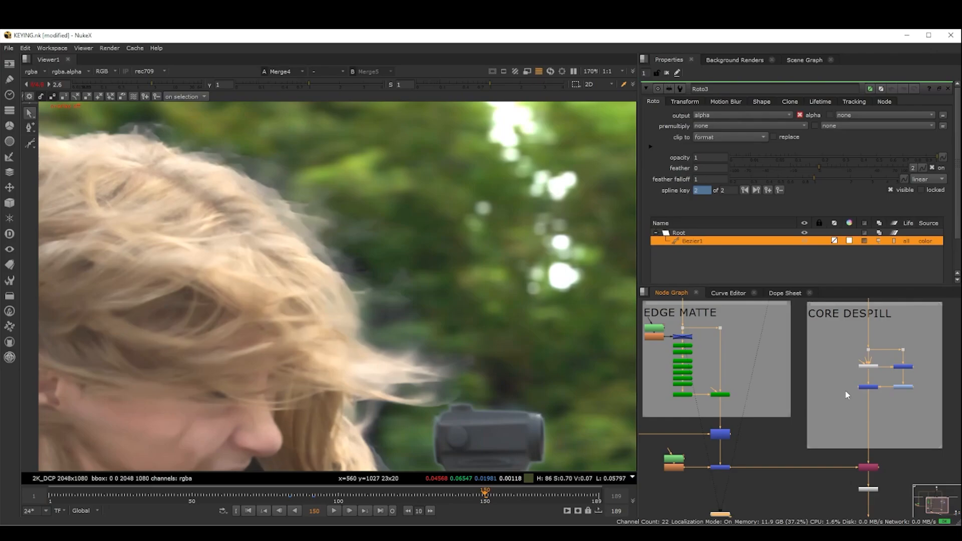
scroll(775, 416, down, 2)
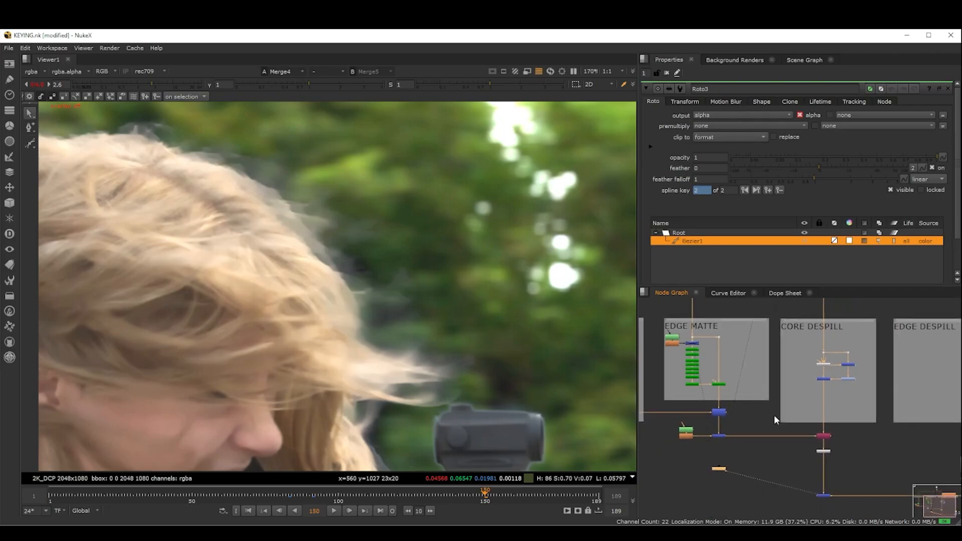
scroll(790, 432, up, 2)
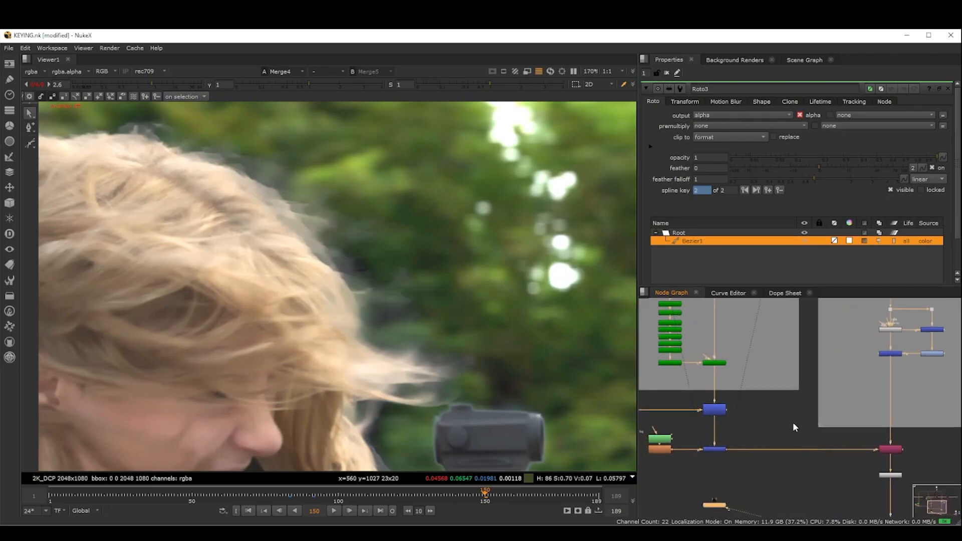
scroll(802, 404, down, 2)
scroll(706, 377, up, 3)
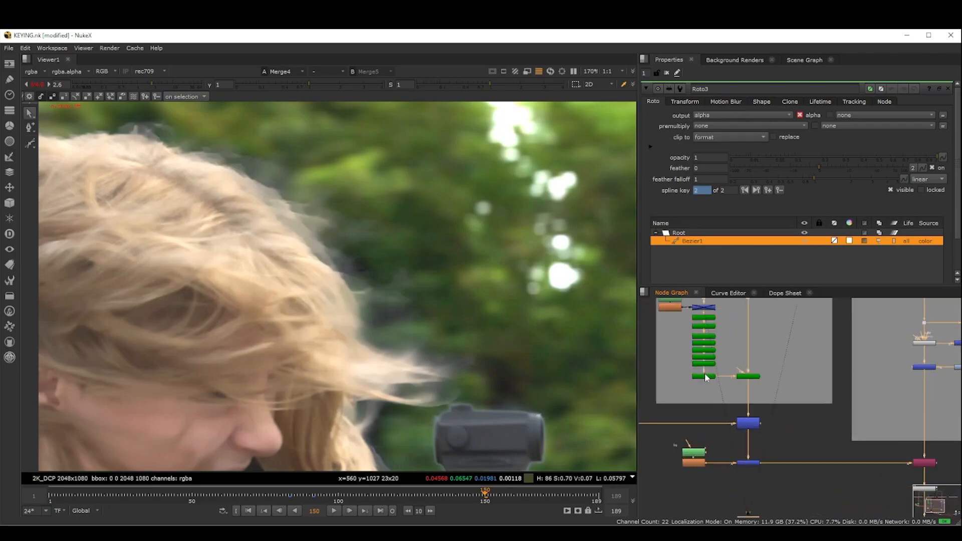
click(703, 377)
key(1)
key(f)
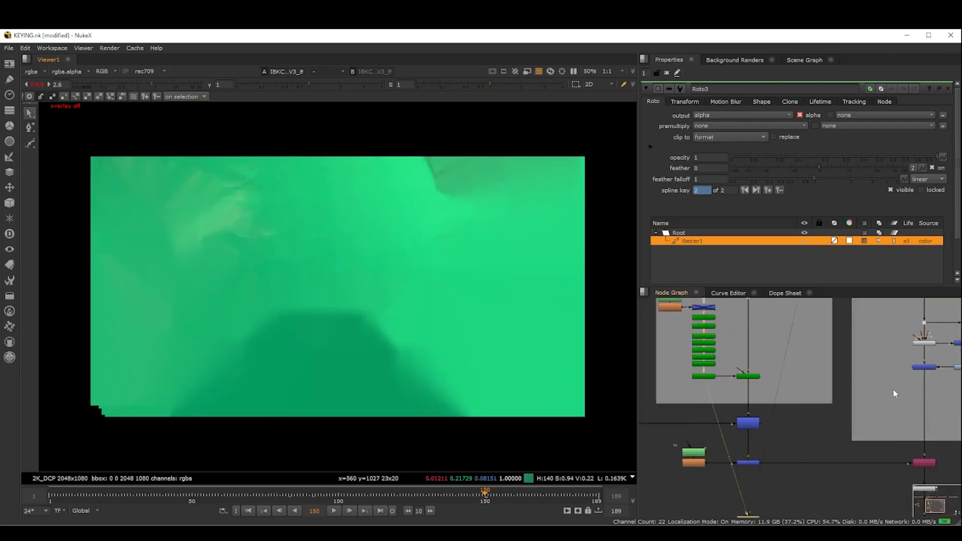
scroll(809, 426, down, 2)
middle_drag(896, 457, 856, 430)
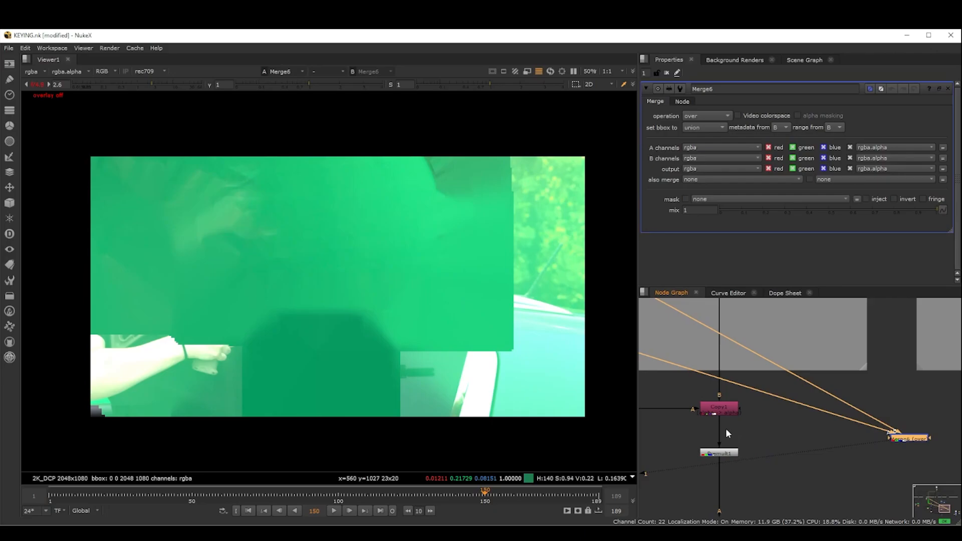
- Add another IBKColour node below the last one in the Edge Matte stack and set its patch black to 128
scroll(726, 431, down, 5)
middle_drag(744, 422, 855, 432)
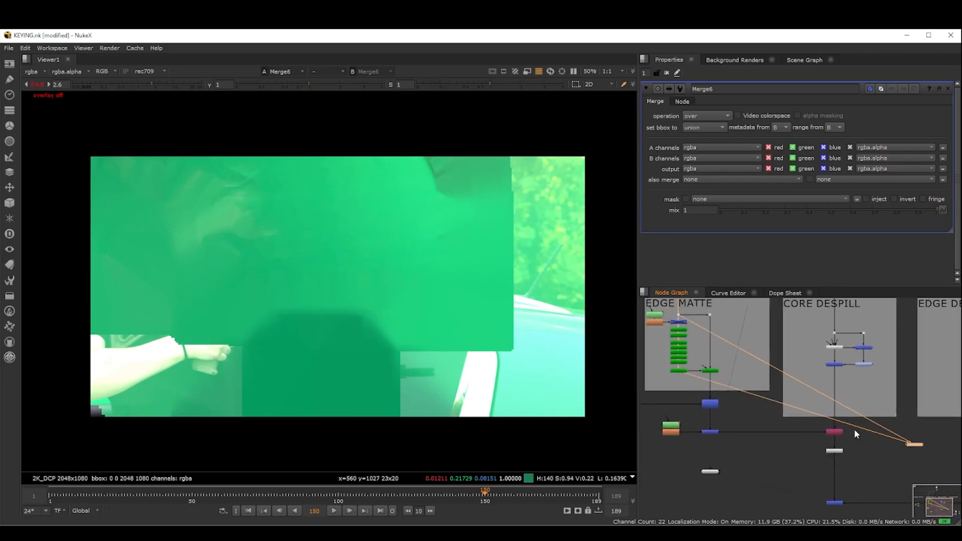
scroll(730, 372, up, 4)
click(697, 401)
key(1)
middle_drag(697, 401, 757, 404)
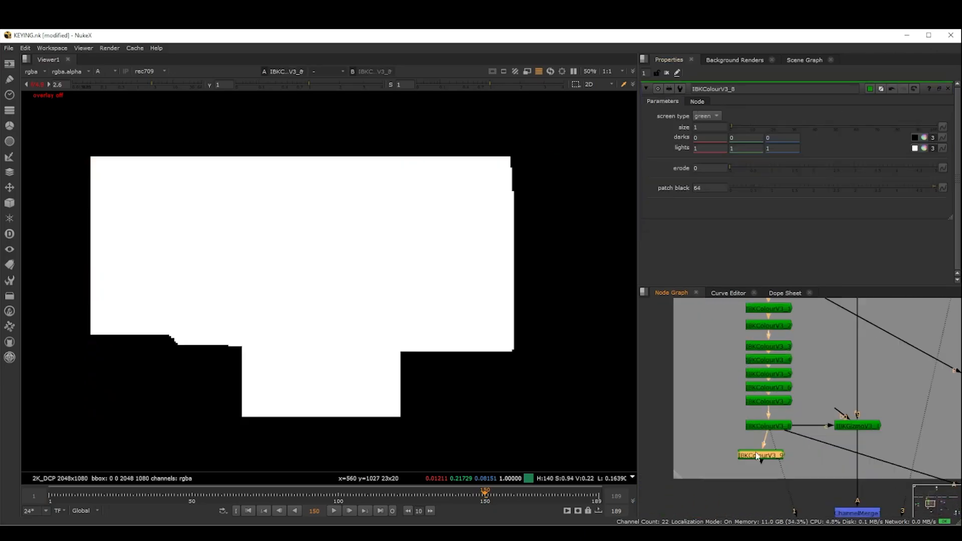
drag(761, 454, 762, 470)
double_click(761, 467)
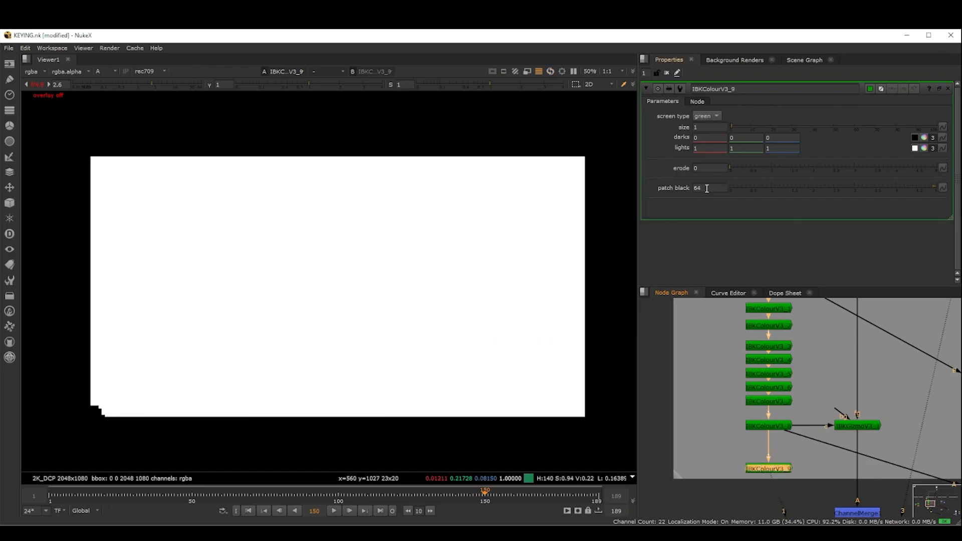
drag(707, 188, 680, 190)
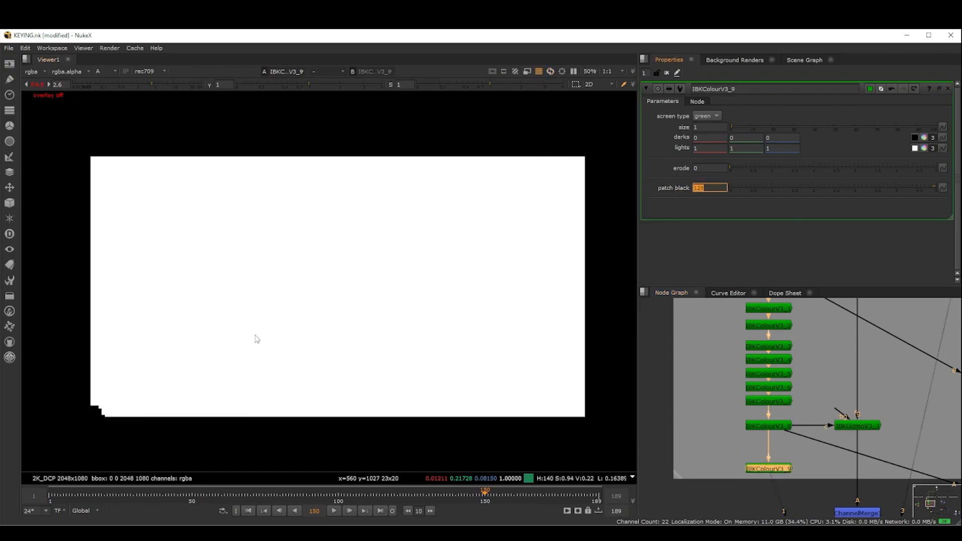
key(a)
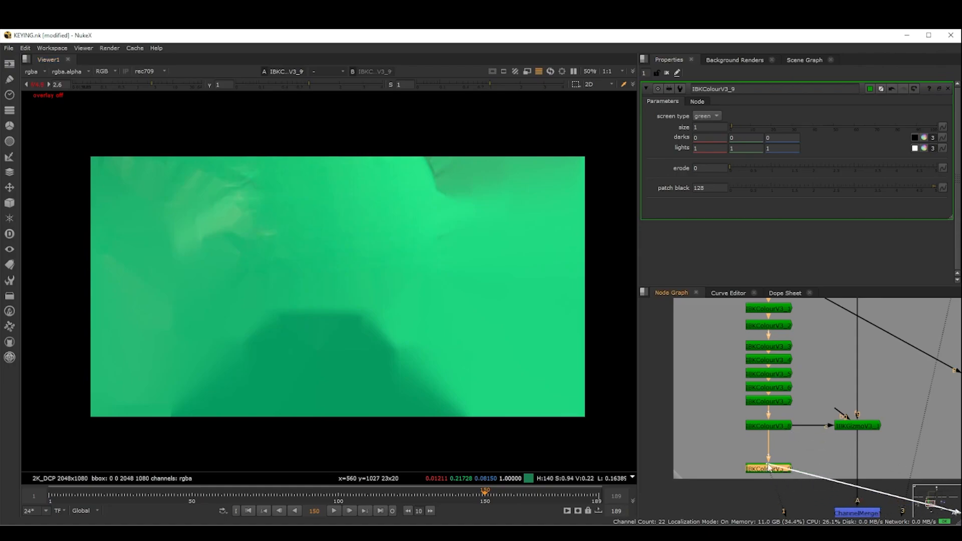
- Connect the Merge's A input to the new IBKColour node and set the Merge's operation to divide
scroll(800, 404, down, 5)
middle_drag(801, 406, 772, 391)
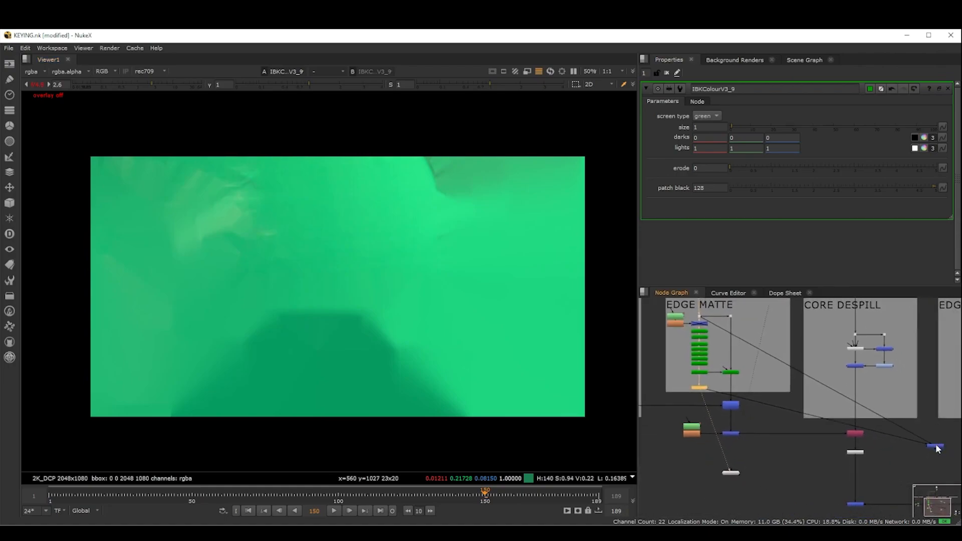
click(935, 446)
key(1)
double_click(936, 446)
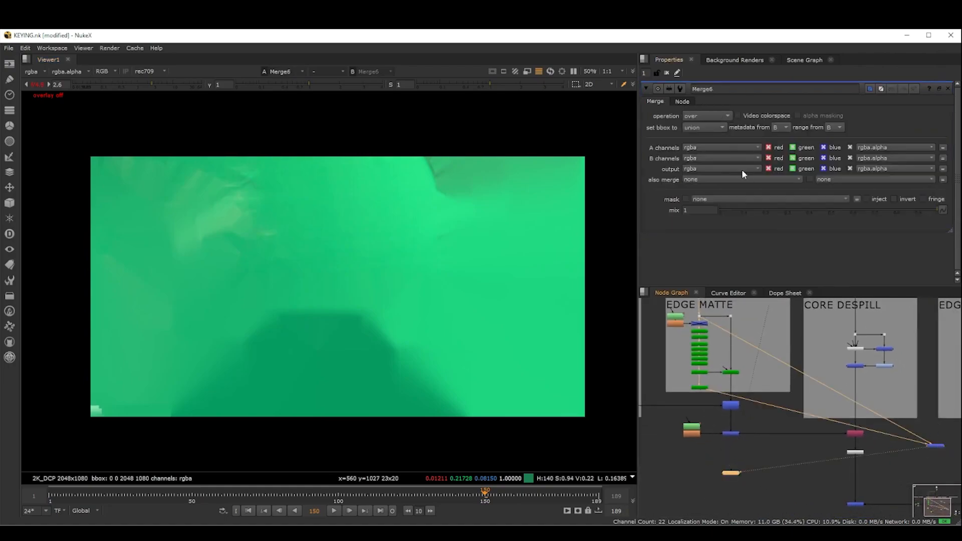
click(707, 116)
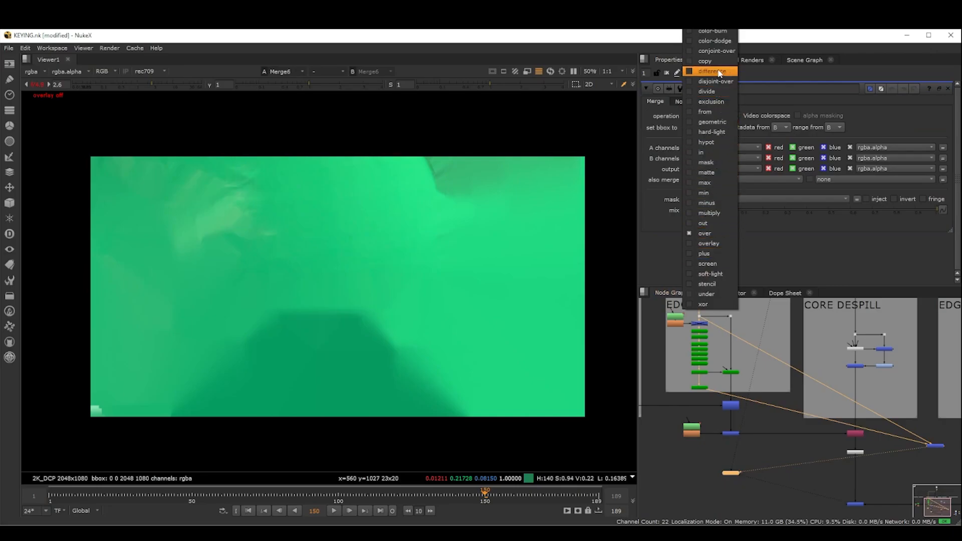
click(714, 92)
- Swap the A and B inputs of the divide Merge
scroll(806, 401, down, 3)
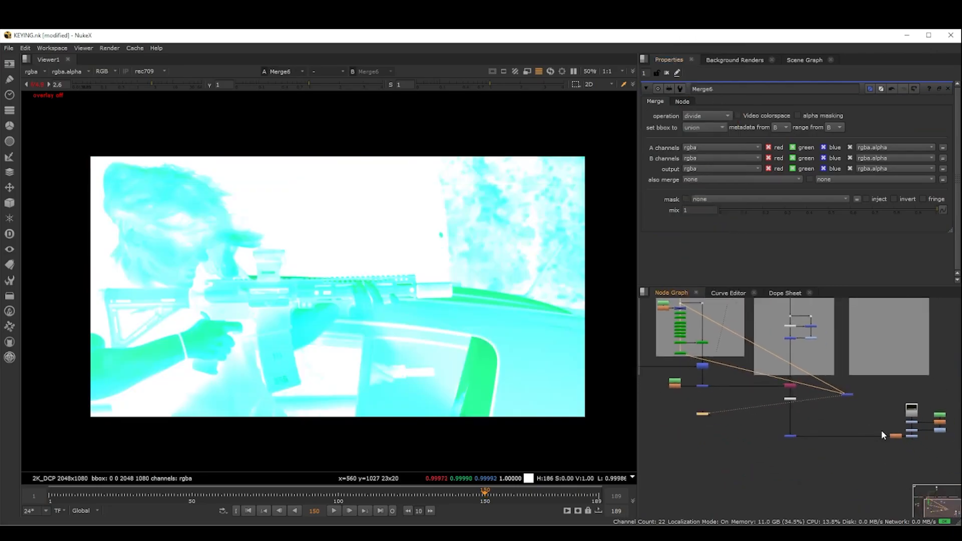
scroll(859, 393, up, 3)
click(841, 390)
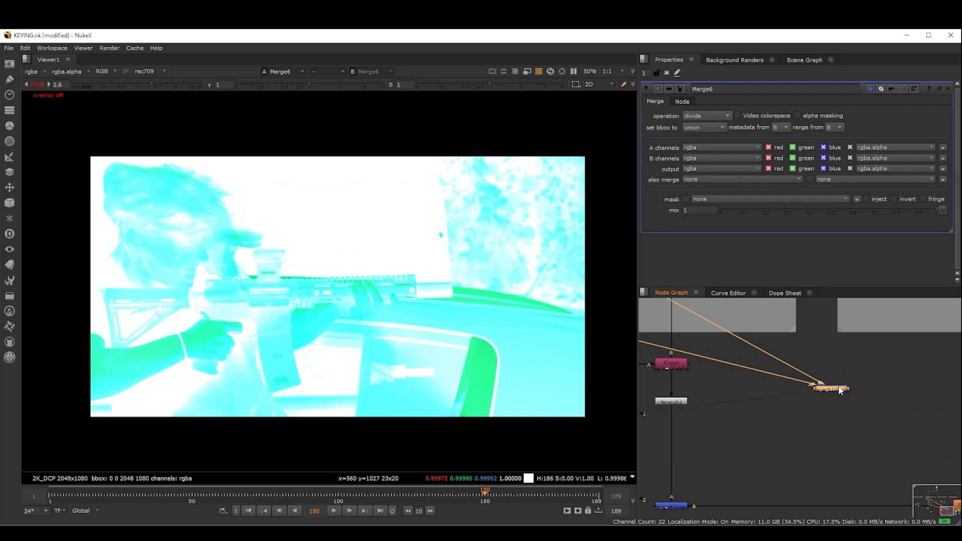
key(shift+x)
- Insert a Merge after the background's Defocus node, feed its A input from the divide Merge, and set its operation to multiply
scroll(840, 390, down, 3)
middle_drag(833, 393, 750, 368)
scroll(859, 430, up, 2)
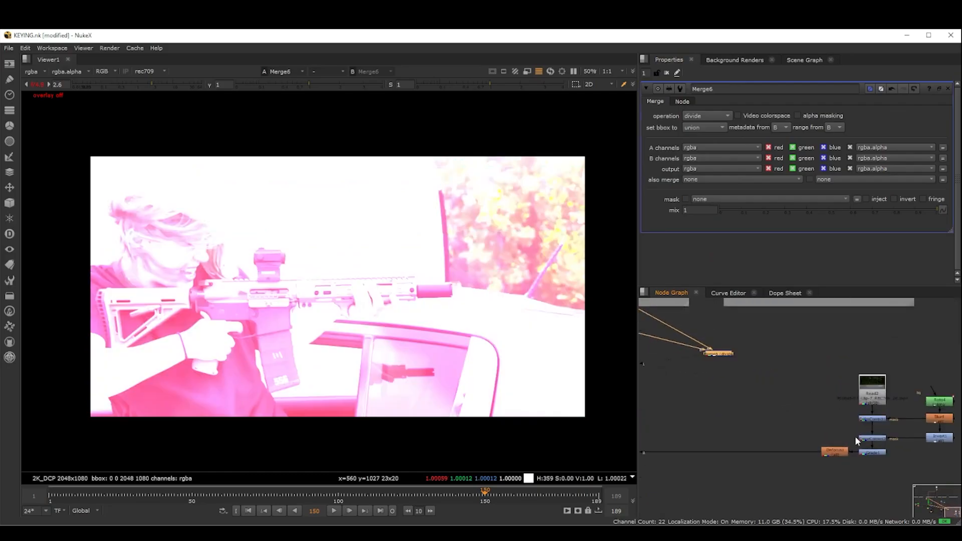
key(m)
drag(763, 425, 717, 354)
drag(720, 354, 757, 362)
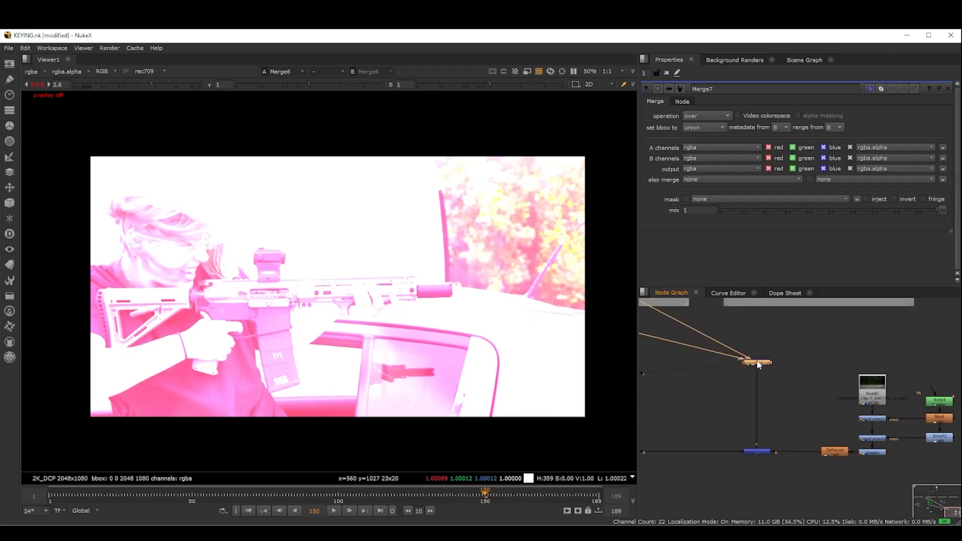
click(760, 453)
key(1)
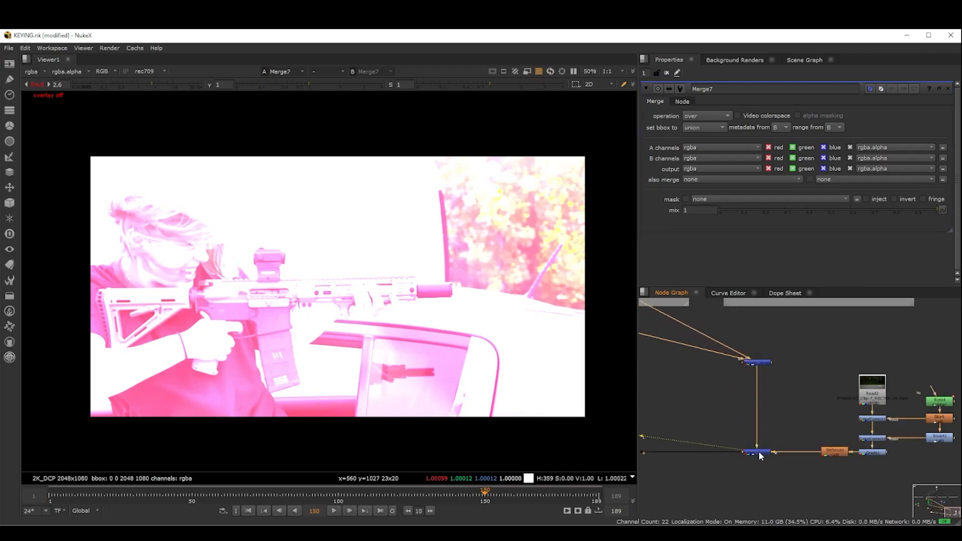
click(718, 116)
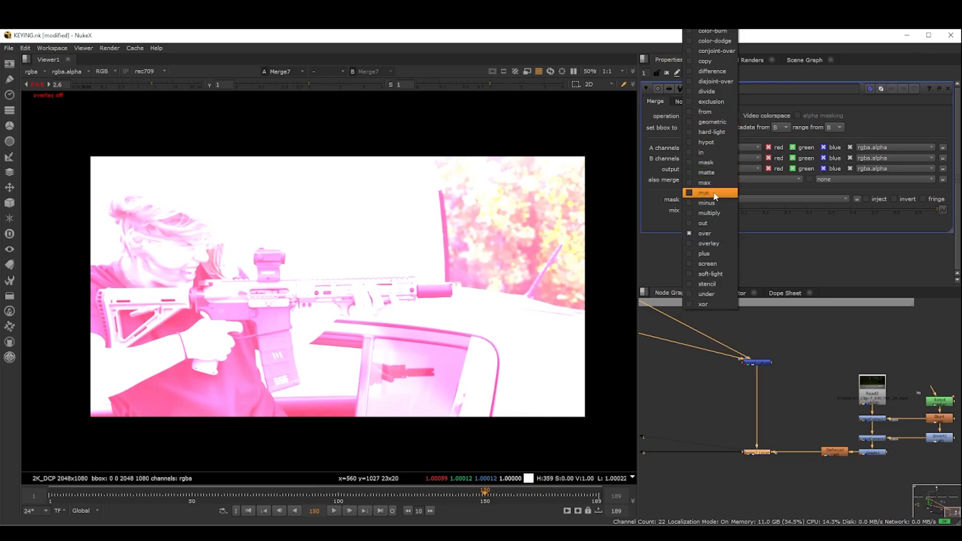
click(709, 213)
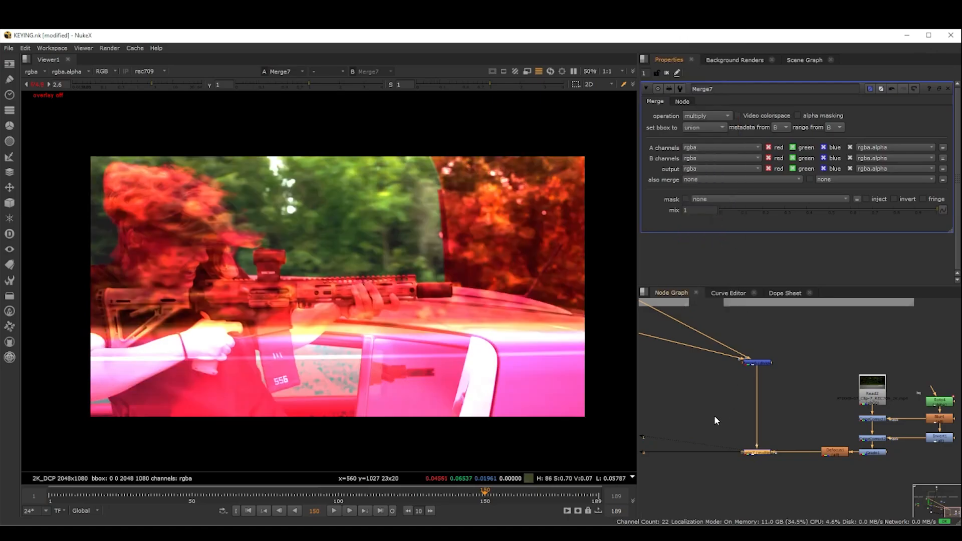
- Swap the divide Merge's A and B inputs back and inspect the multiplied background in the viewer
click(761, 362)
key(1)
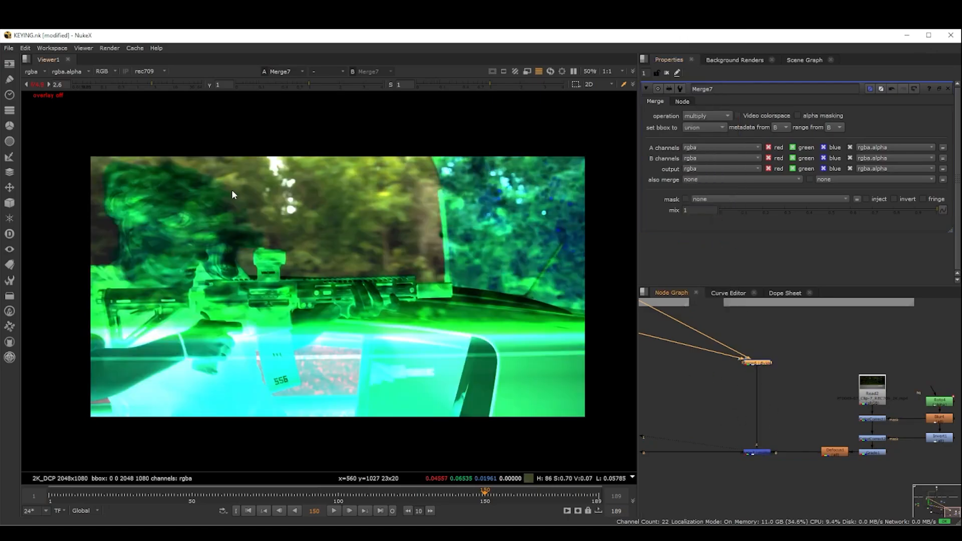
scroll(232, 193, up, 6)
scroll(283, 264, down, 5)
middle_drag(455, 283, 424, 254)
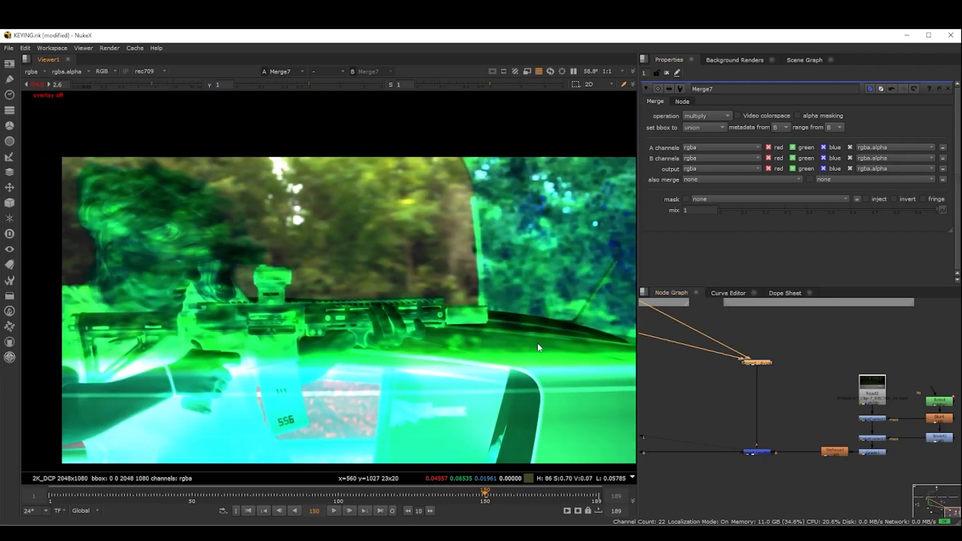
- Add a Dot on each of the two input connections of the divide Merge
scroll(806, 404, down, 3)
scroll(764, 393, up, 1)
middle_drag(733, 404, 787, 387)
scroll(787, 387, up, 1)
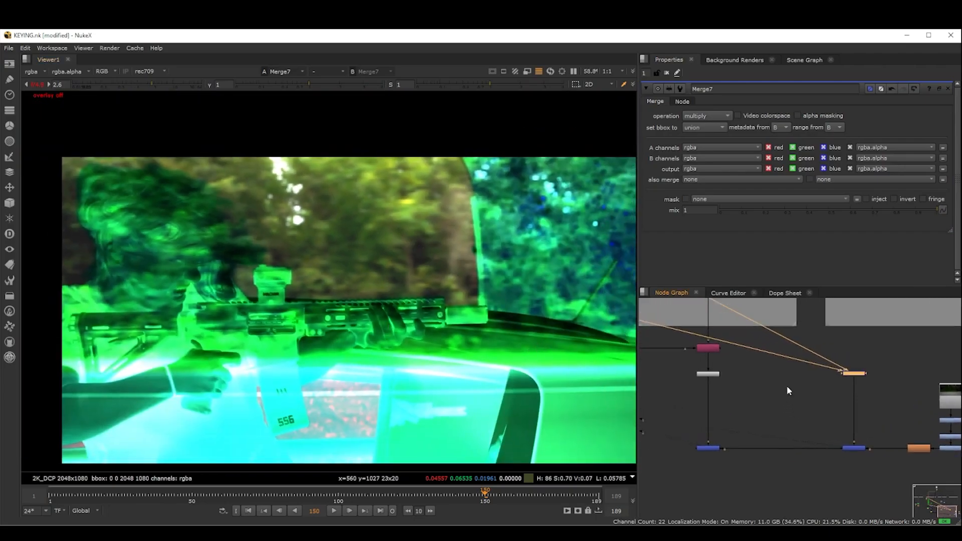
scroll(789, 356, up, 1)
scroll(790, 358, up, 1)
click(760, 363)
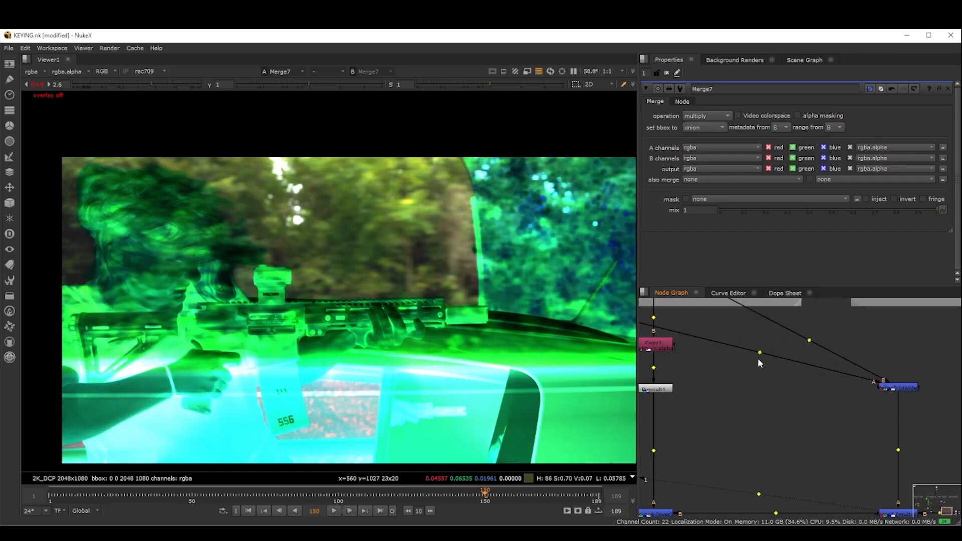
ctrl+click(759, 354)
ctrl+click(807, 358)
ctrl+click(809, 338)
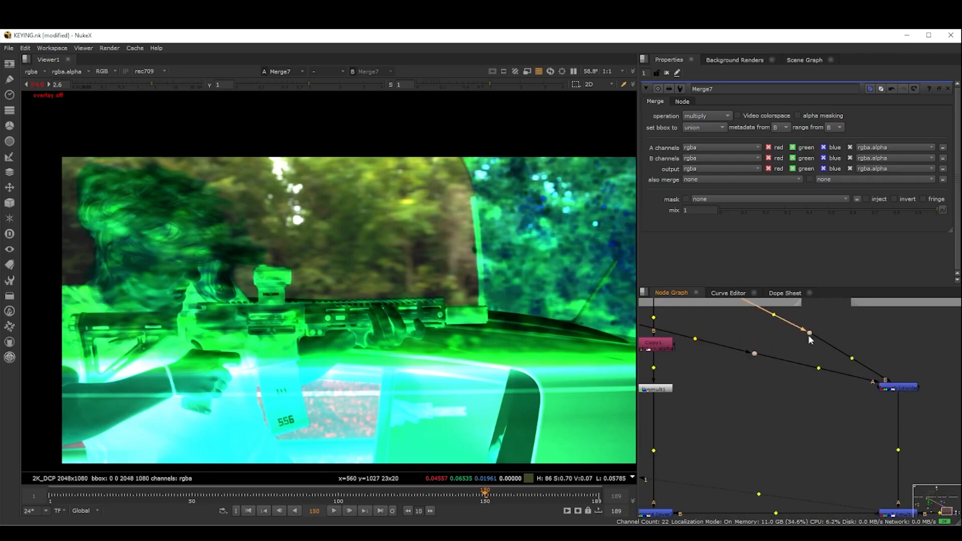
- Add a Merge fed by the two Dots, set its operation to minus, and swap its A and B inputs
click(792, 408)
key(m)
drag(784, 402, 755, 354)
drag(791, 403, 810, 332)
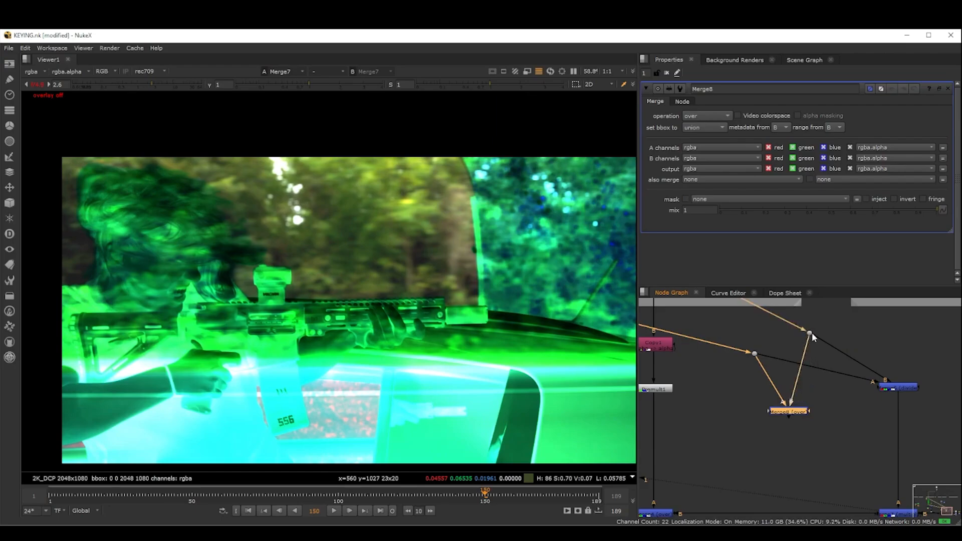
key(1)
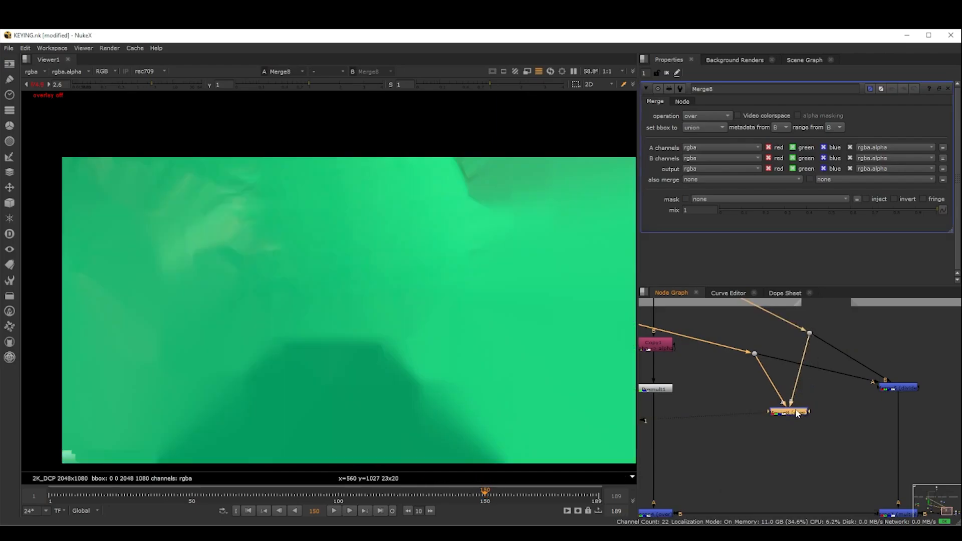
click(717, 116)
click(718, 201)
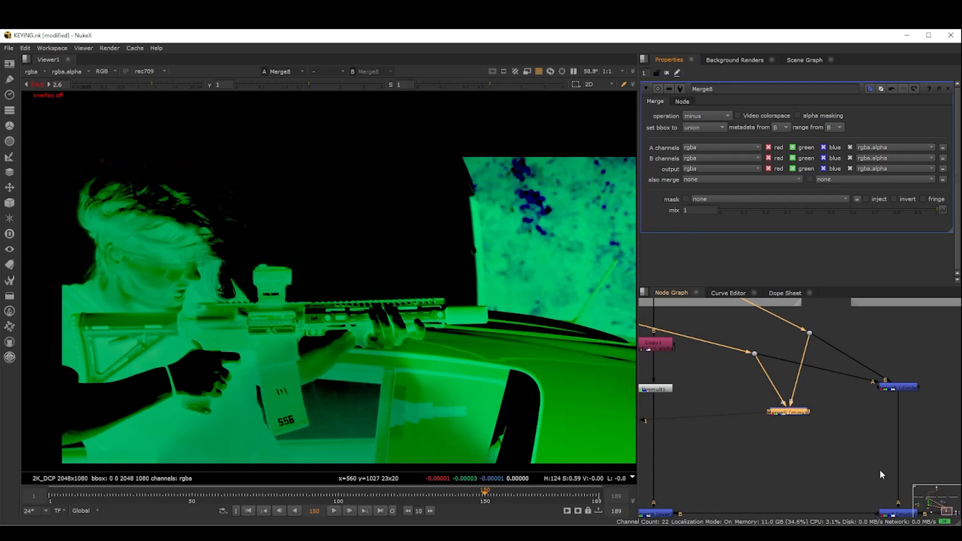
key(shift+x)
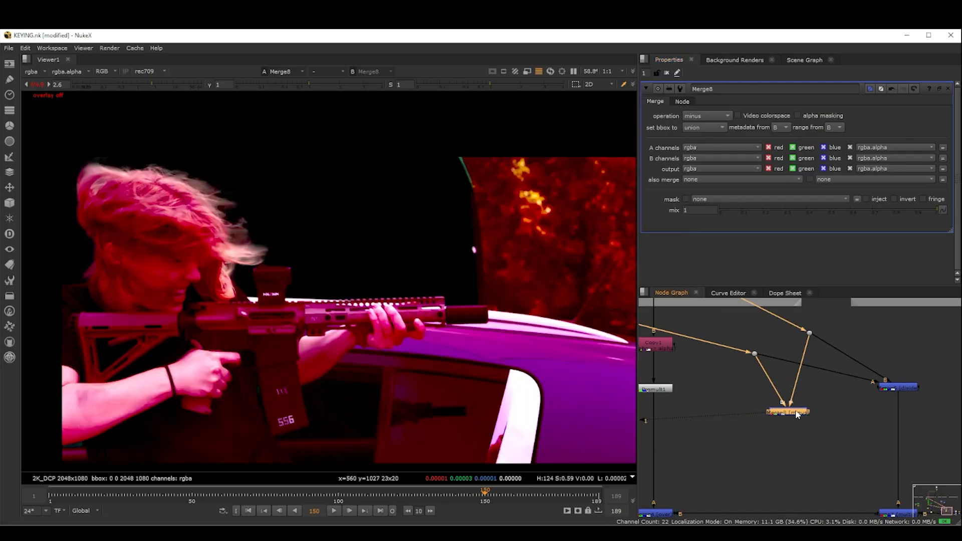
- Insert a Merge after the multiply Merge in the background line, feed its A input from the minus Merge, and set it to plus
middle_drag(812, 511, 804, 431)
scroll(804, 432, down, 1)
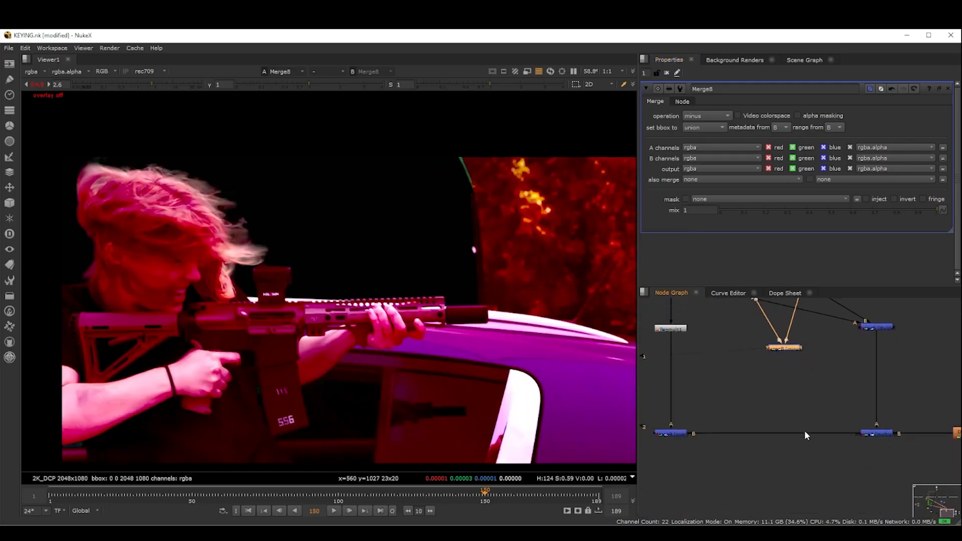
click(783, 409)
key(m)
drag(782, 408, 786, 349)
drag(794, 434, 788, 435)
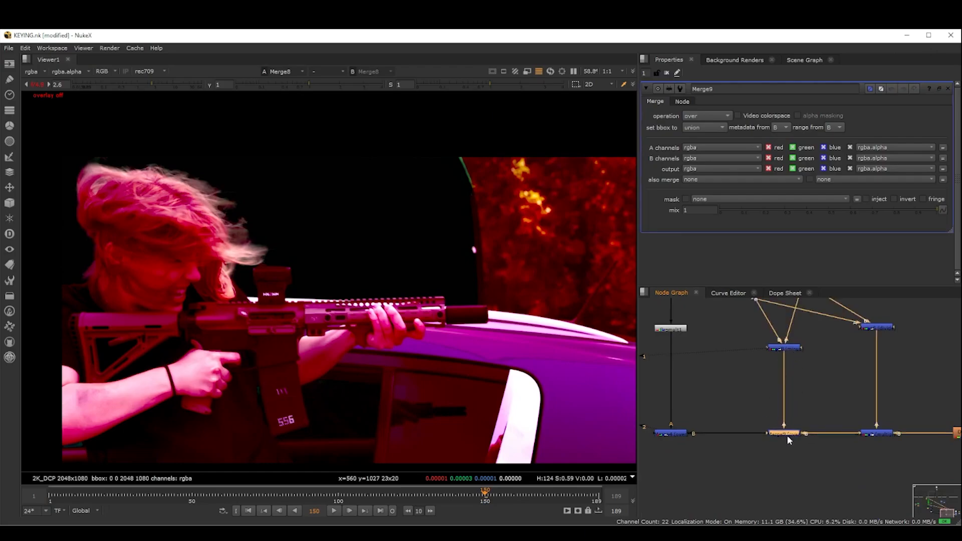
key(1)
click(722, 119)
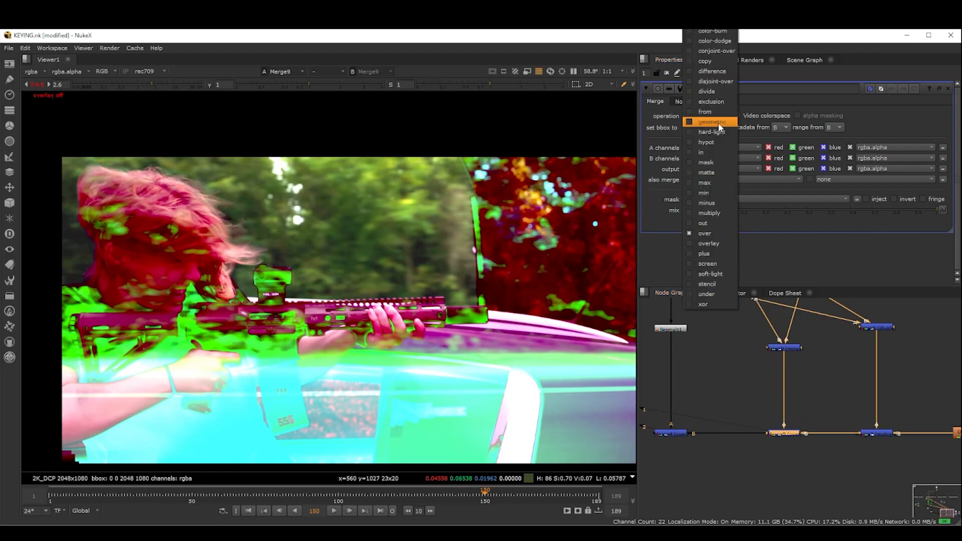
click(716, 256)
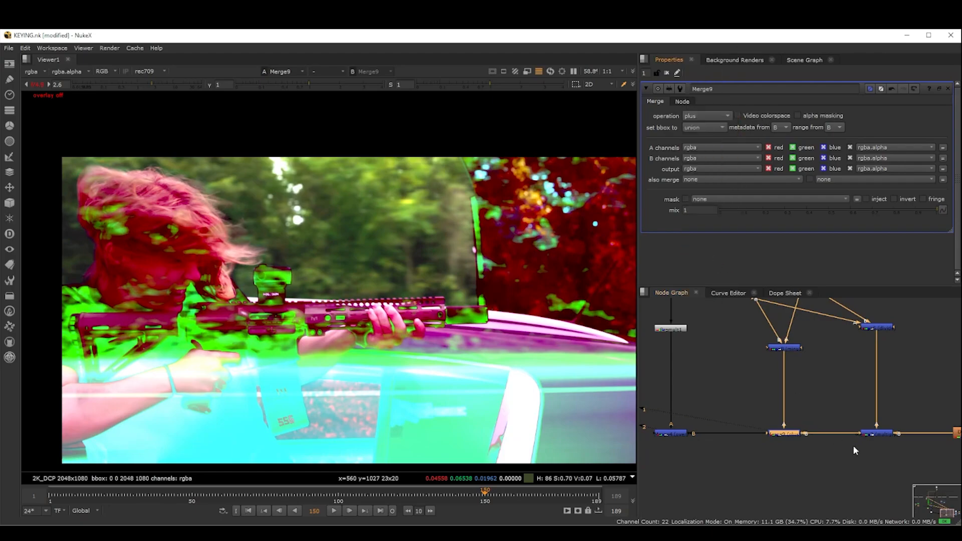
- Disable the multiply Merge and inspect the hair edges of the plus Merge's output close up
click(887, 434)
key(d)
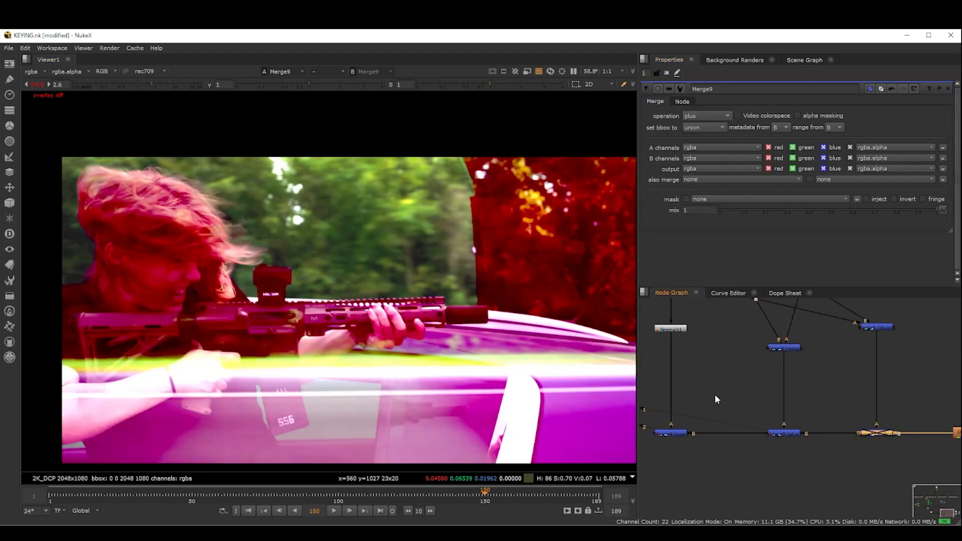
scroll(401, 316, down, 2)
scroll(396, 315, up, 5)
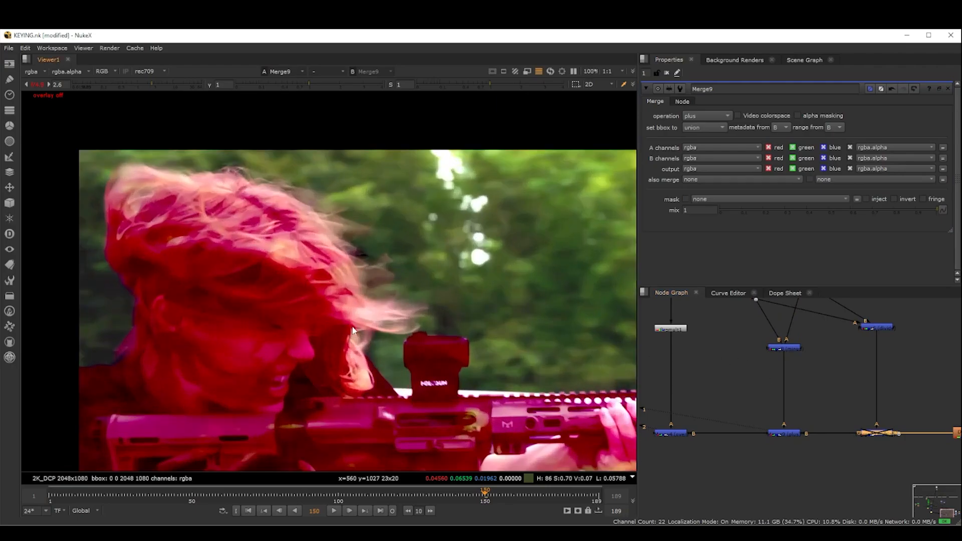
scroll(393, 315, up, 3)
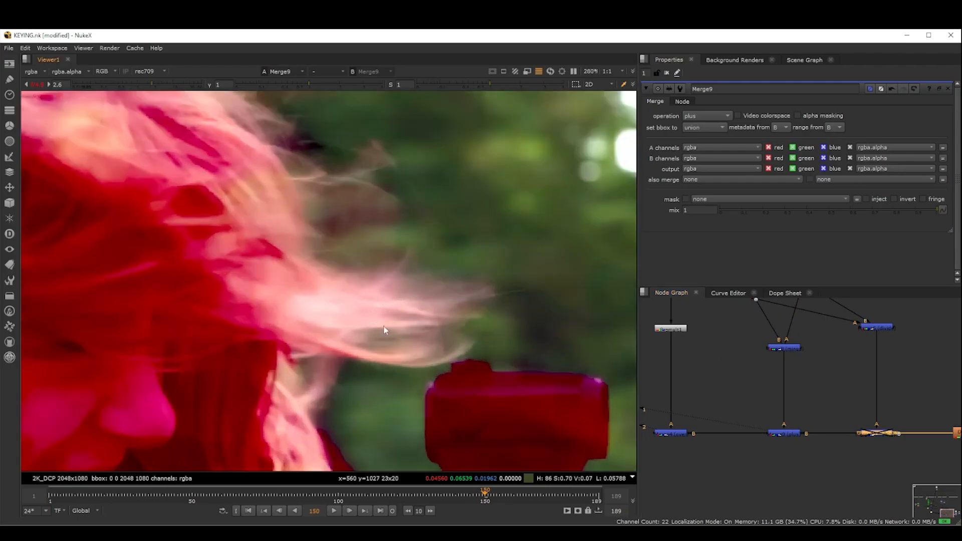
- Add a ColorCorrect node after the minus Merge and set its master saturation to 0.125
scroll(799, 348, up, 3)
click(796, 359)
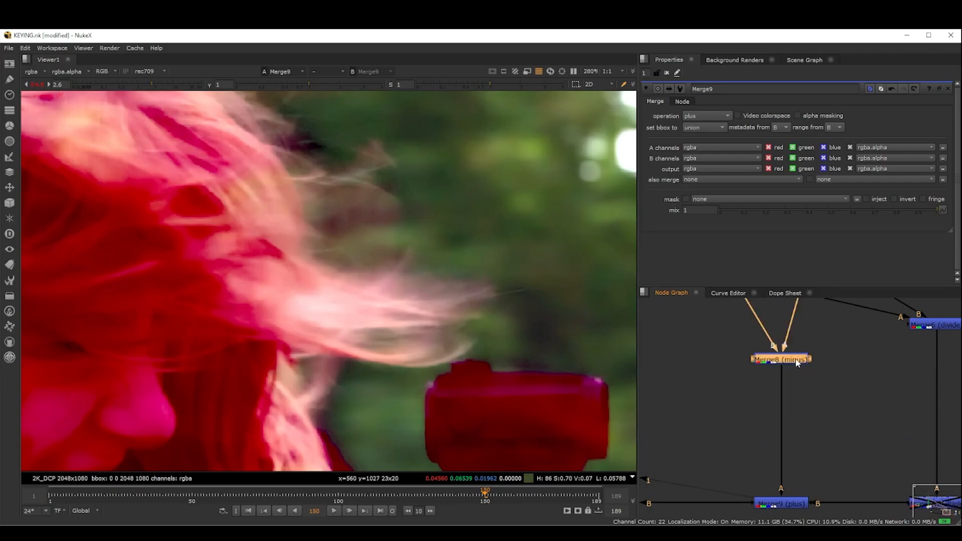
key(c)
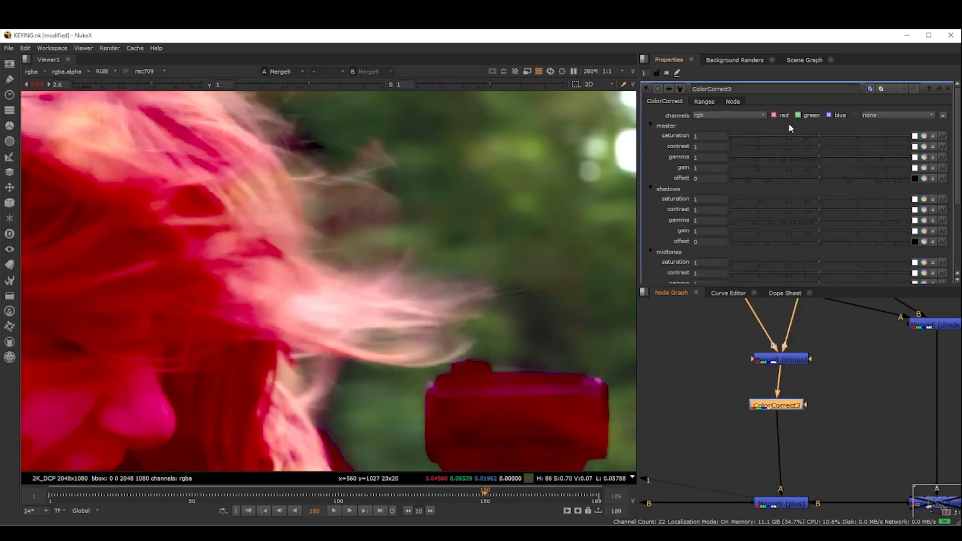
drag(820, 135, 761, 136)
scroll(336, 220, down, 5)
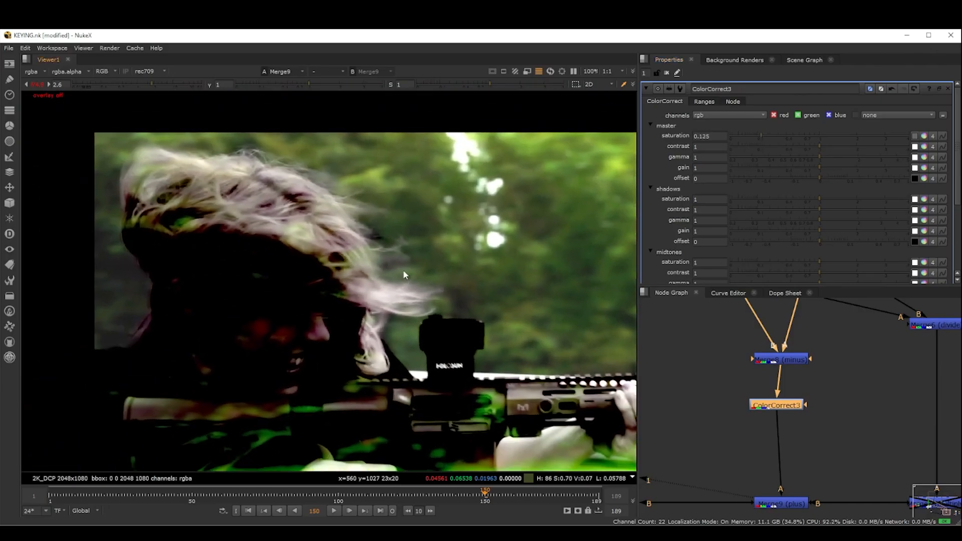
scroll(368, 264, down, 3)
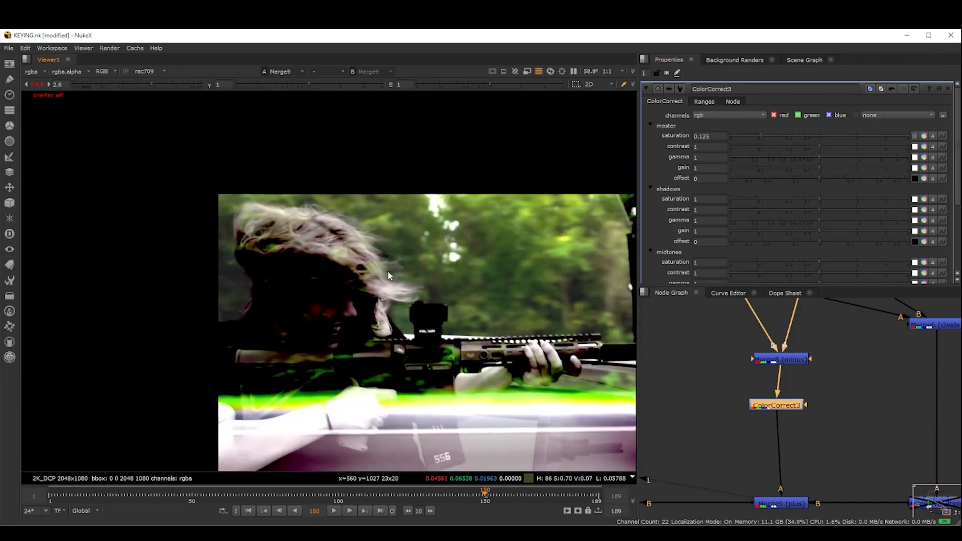
- Examine the hair in the plus Merge's output close up and trace how that Merge feeds the over Merge
scroll(390, 262, up, 1)
scroll(401, 294, up, 2)
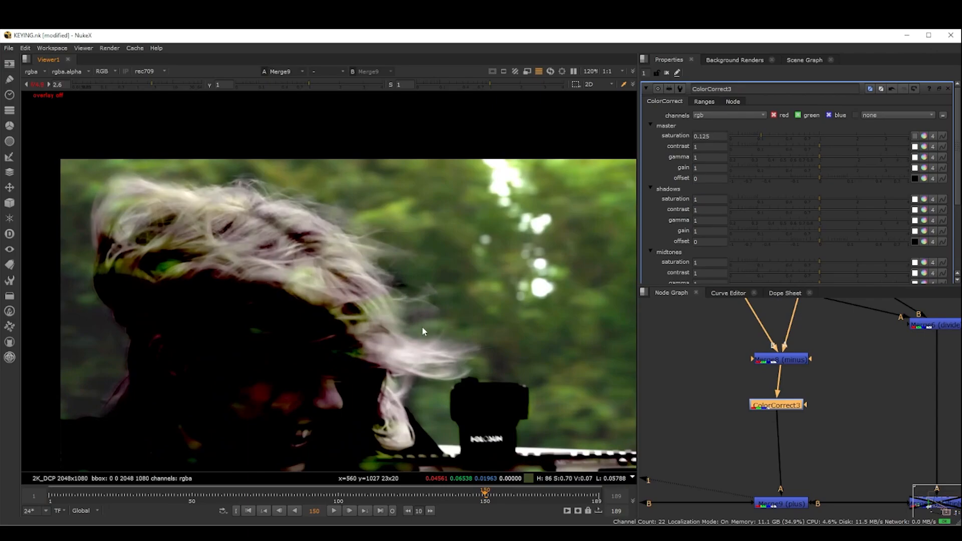
scroll(422, 326, up, 1)
scroll(800, 416, down, 2)
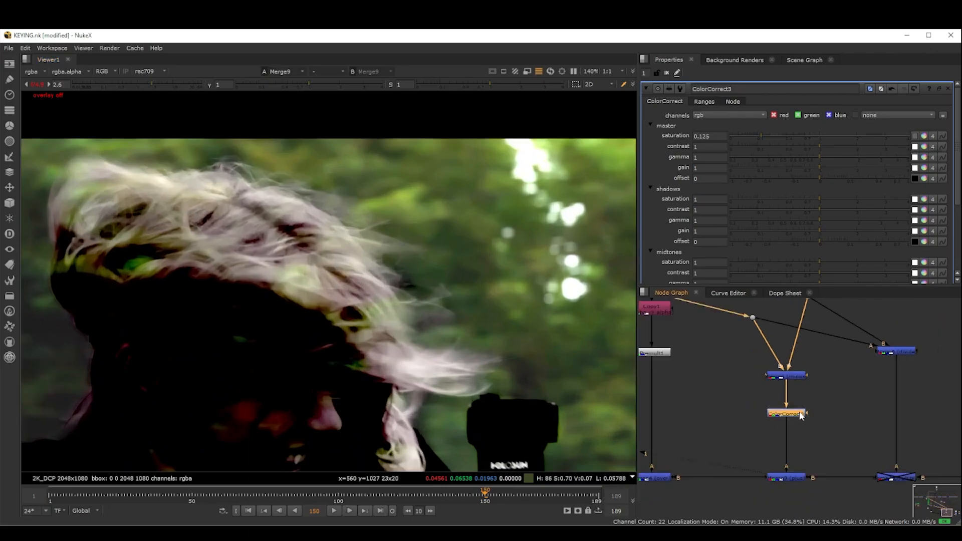
scroll(800, 415, down, 2)
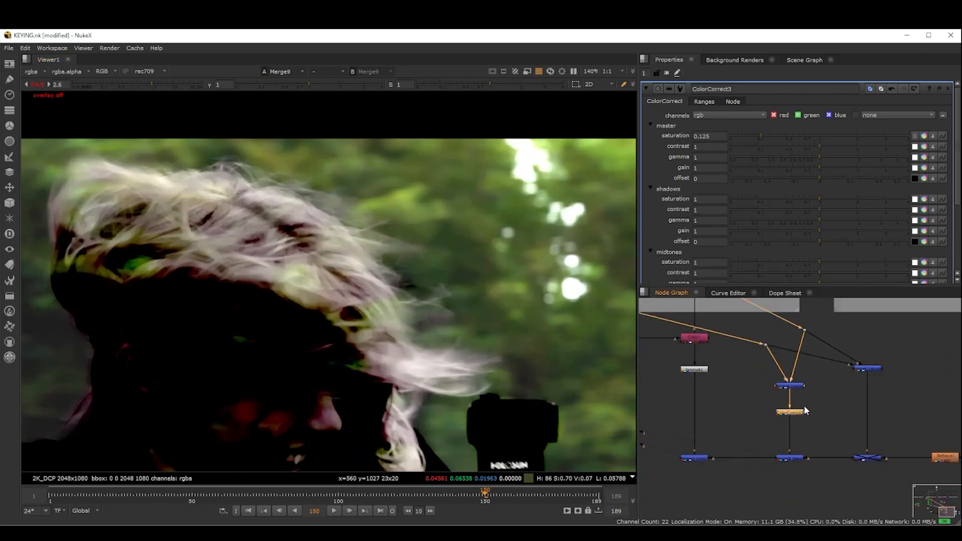
click(787, 459)
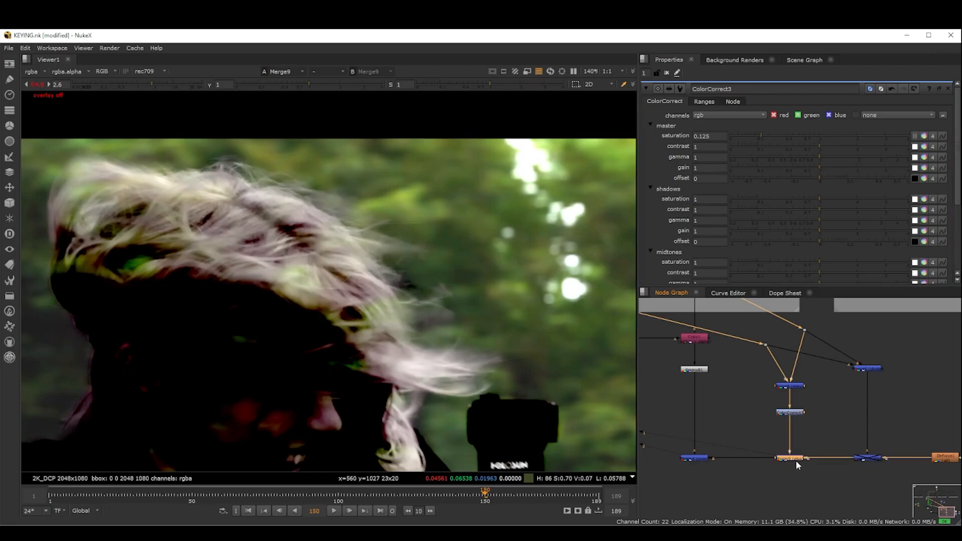
click(720, 476)
click(700, 458)
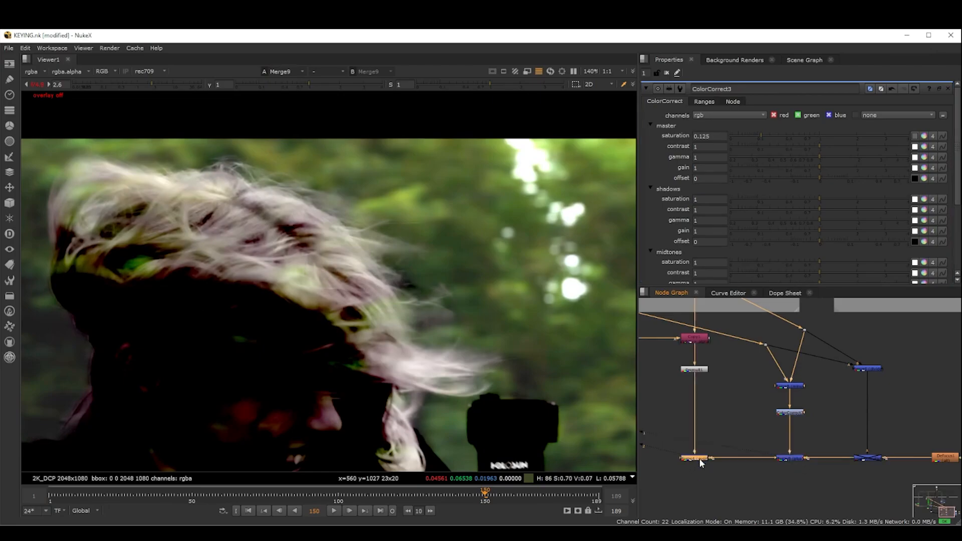
scroll(822, 399, down, 5)
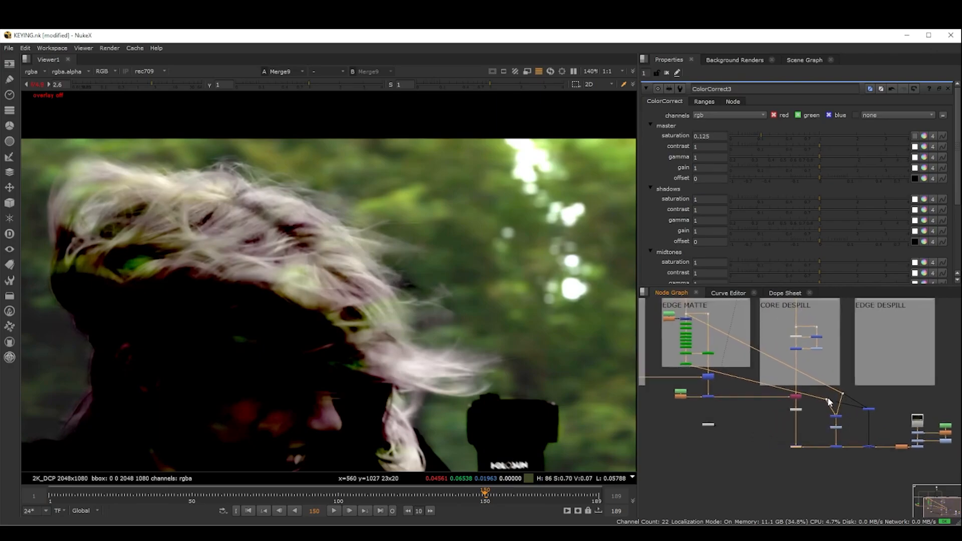
scroll(791, 402, up, 3)
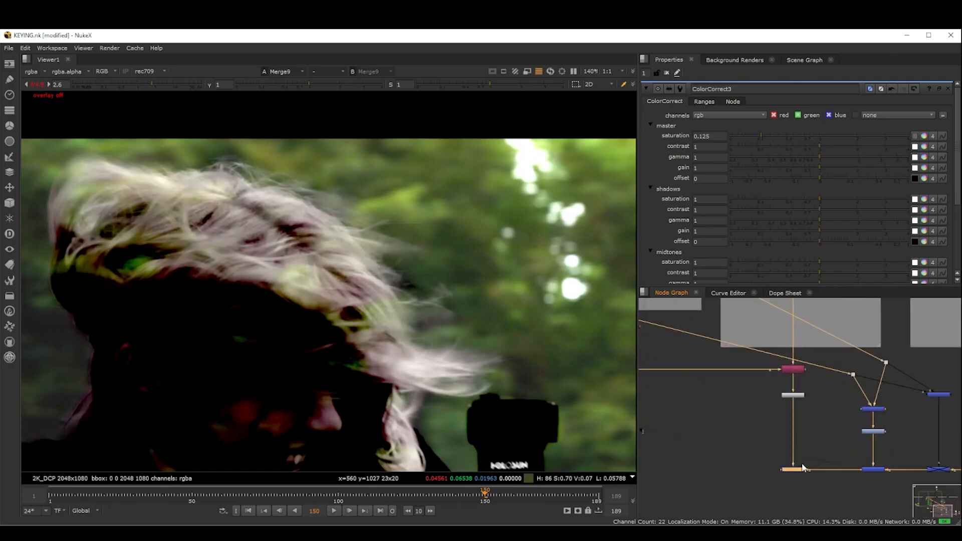
- View the outputs of the Premult, the over Merge and the plus Merge in turn, ending on the over Merge
click(802, 396)
key(1)
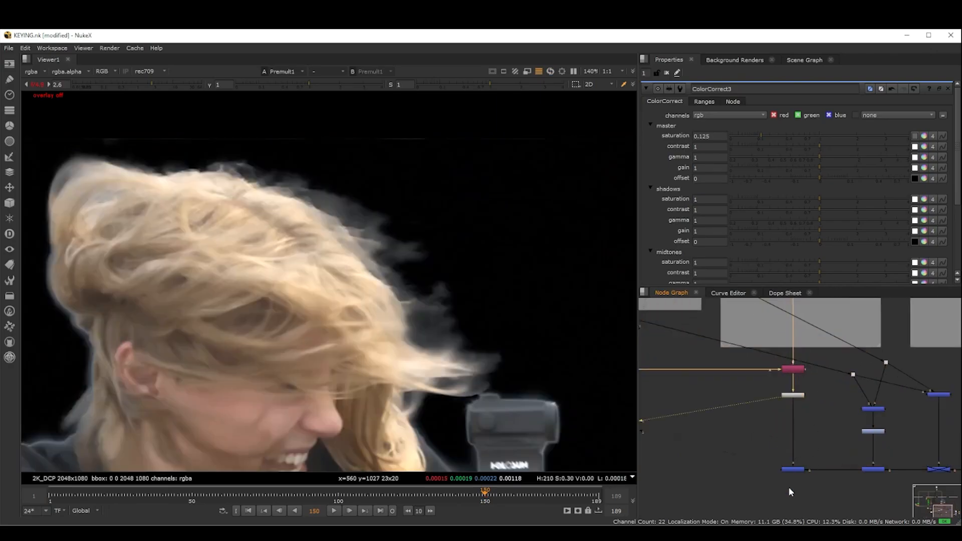
click(794, 471)
key(1)
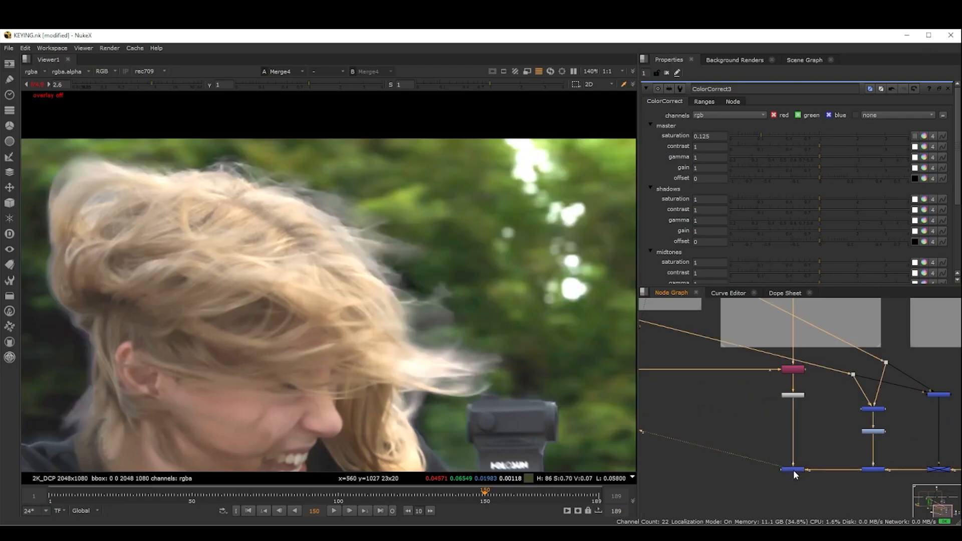
scroll(818, 426, up, 3)
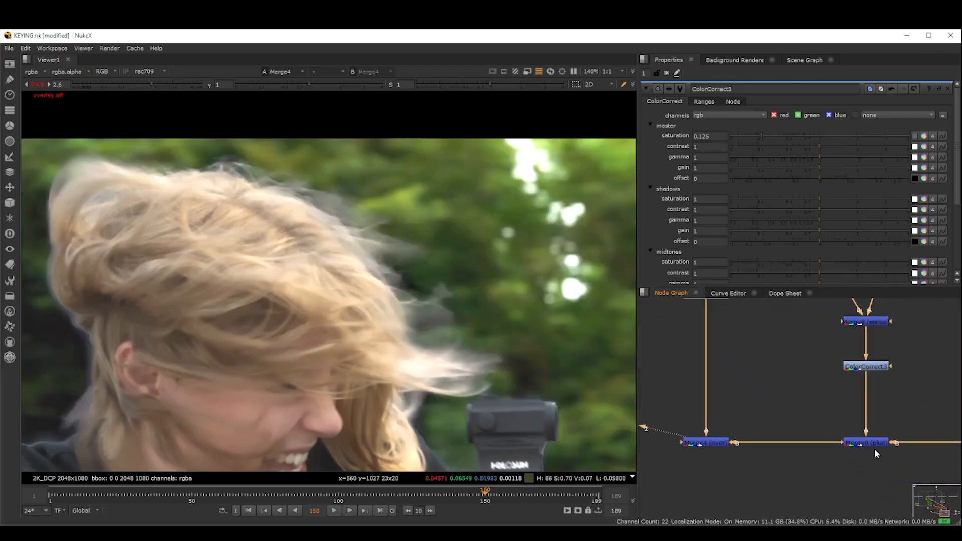
click(866, 444)
key(1)
click(724, 442)
key(1)
- Toggle the plus Merge off and on while viewing the over Merge to compare the hair edges
click(867, 443)
key(d)
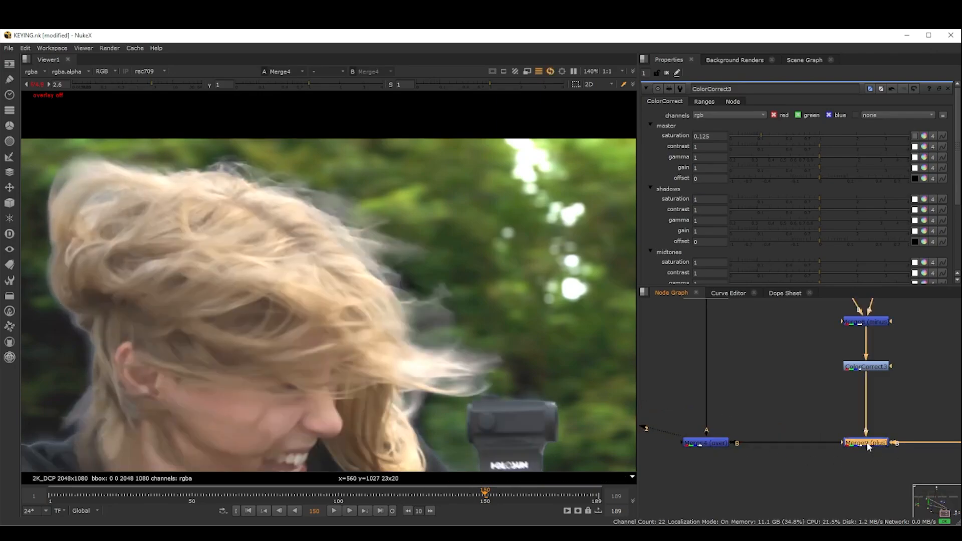
key(d)
key(d)
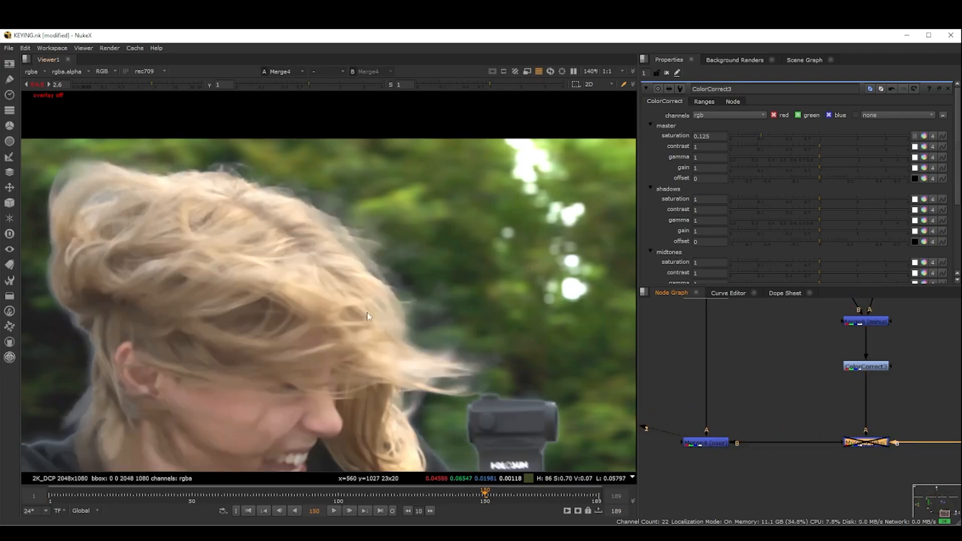
key(d)
key(d)
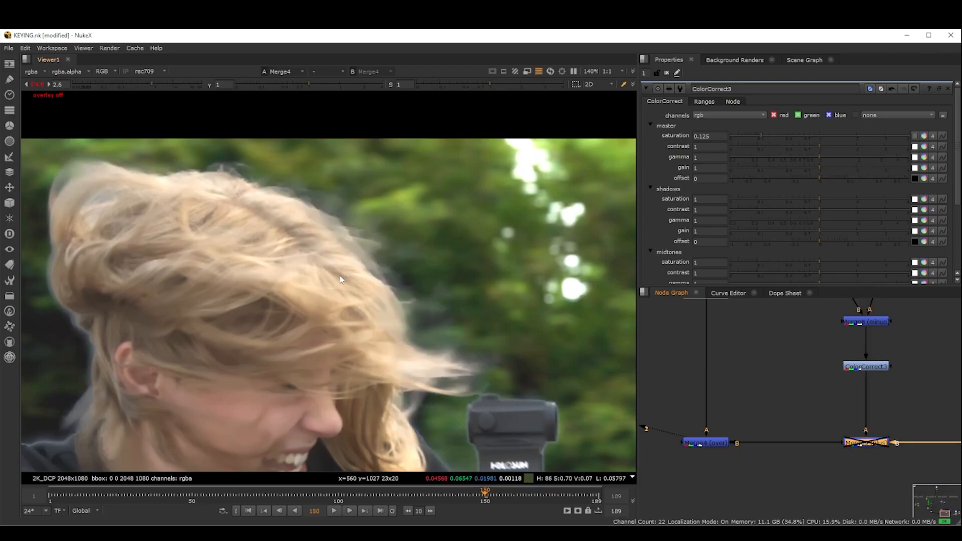
scroll(394, 252, up, 5)
key(d)
key(d)
key(d)
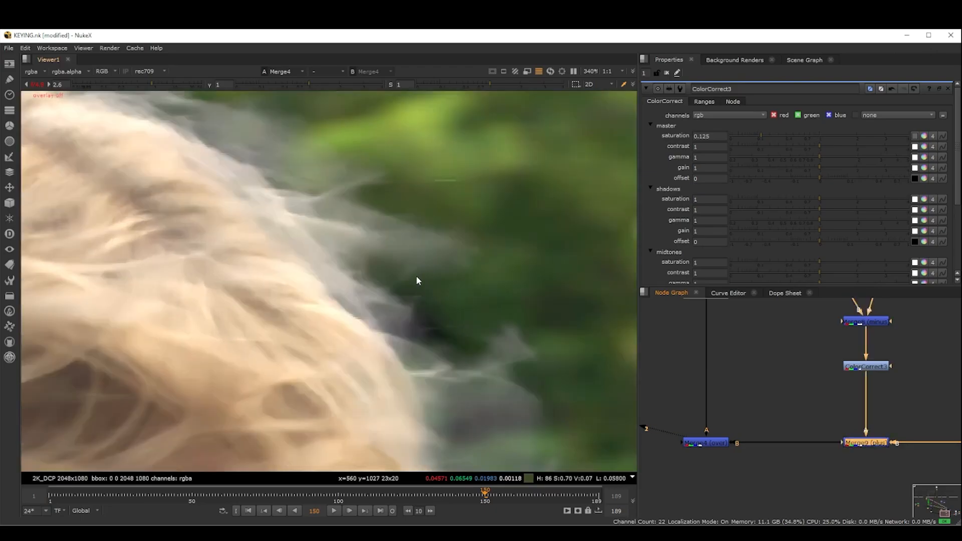
- Compare the hair detail in the over Merge's composite with the original green-screen plate, both close up and wide
key(2)
key(1)
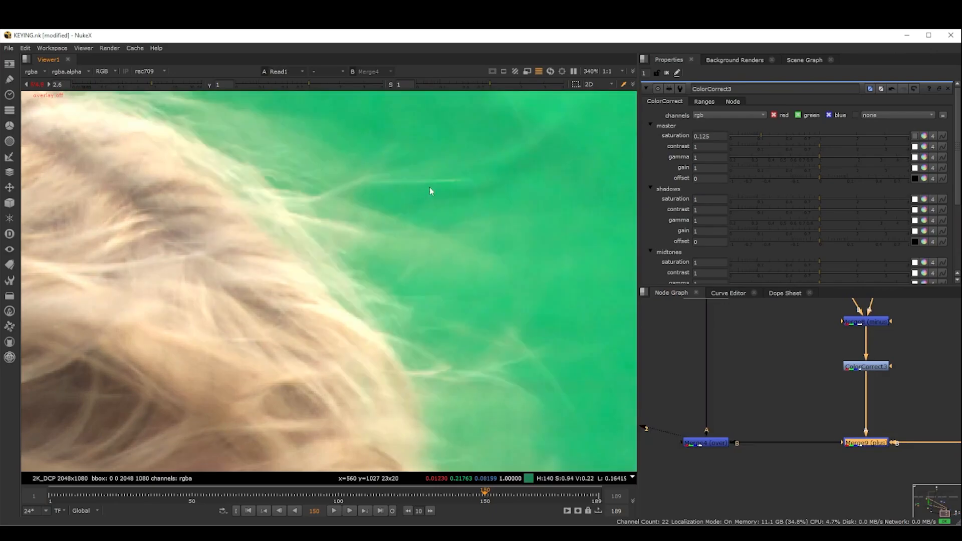
key(2)
key(1)
key(2)
key(1)
key(2)
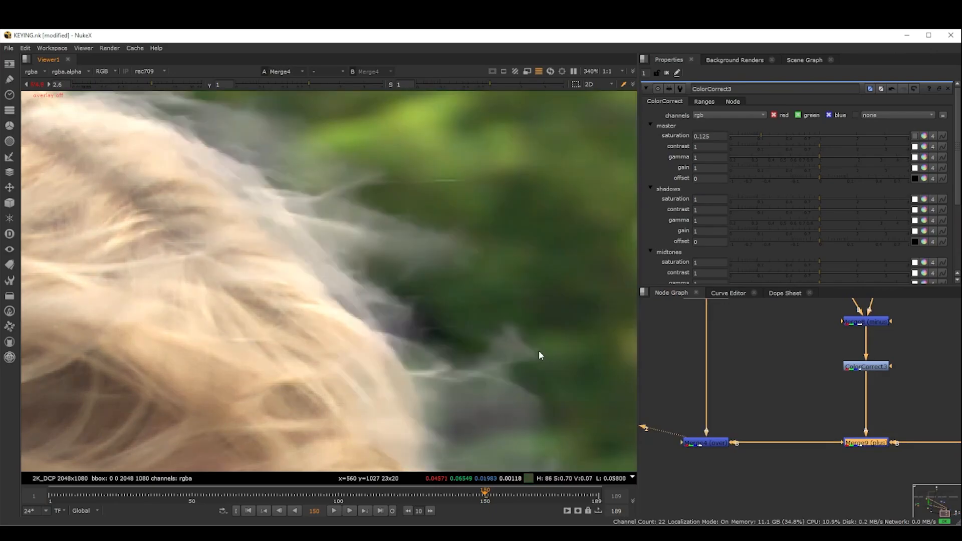
key(1)
key(2)
scroll(449, 311, down, 4)
key(1)
key(2)
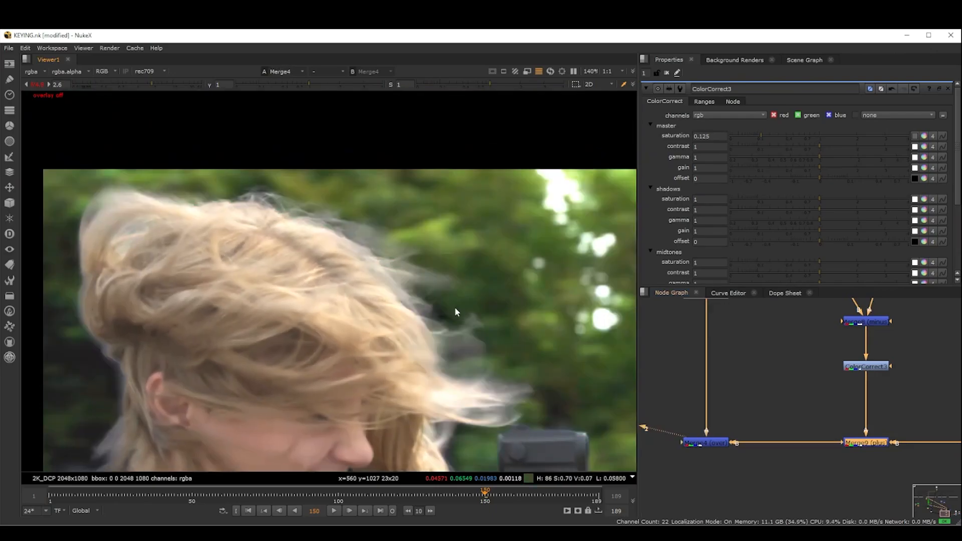
scroll(454, 308, down, 3)
- View the ColorCorrect after the minus Merge, add a Roto node and connect it to the plus Merge's mask input
scroll(459, 309, up, 2)
scroll(861, 366, up, 2)
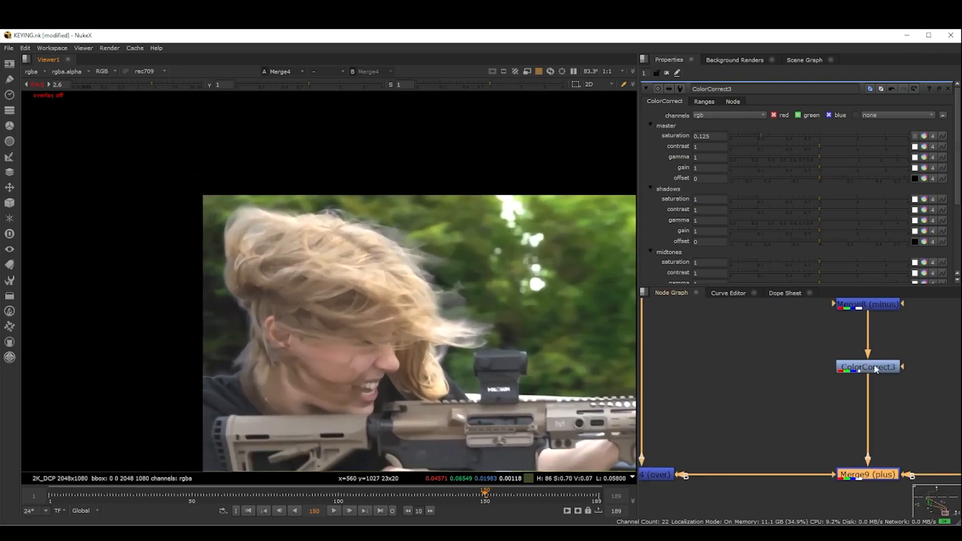
key(1)
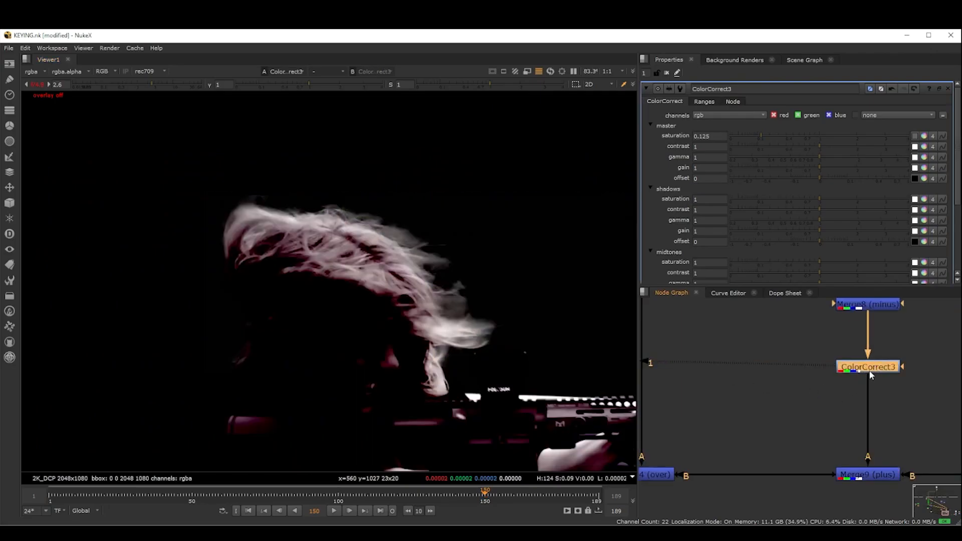
scroll(870, 375, up, 2)
scroll(719, 382, down, 3)
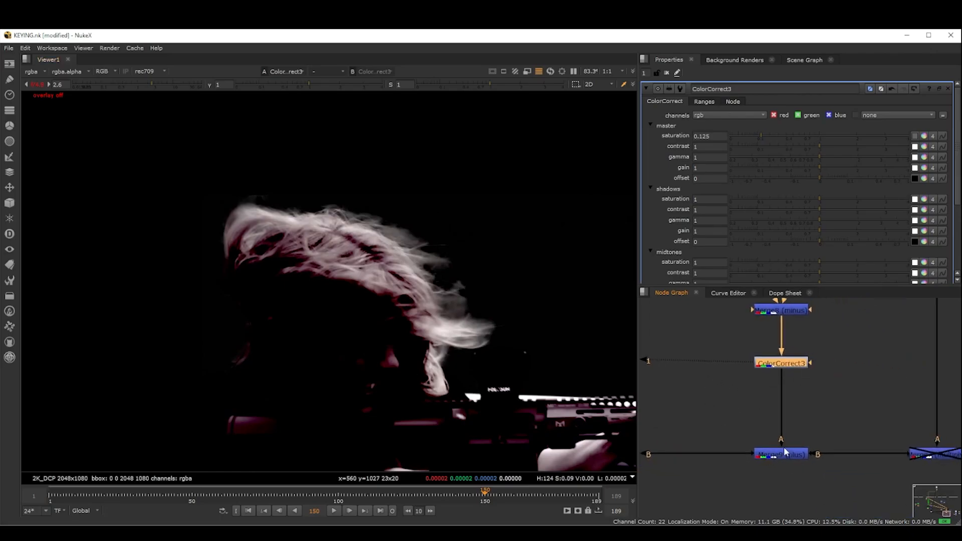
click(711, 404)
key(o)
drag(797, 458, 798, 478)
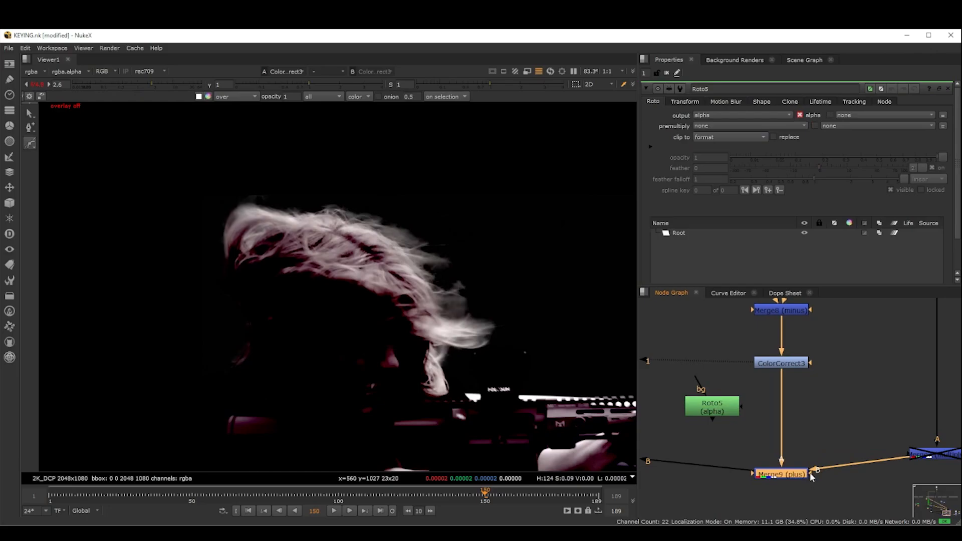
drag(812, 475, 787, 459)
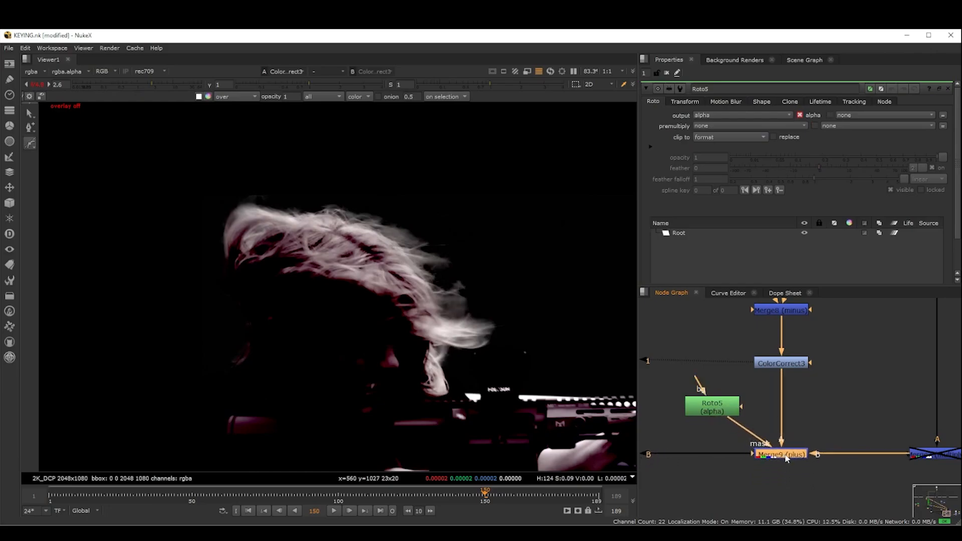
- Show the viewer overlay and draw a closed Bezier in the Roto node loosely around the hair, leaving out the face and rifle
click(724, 410)
key(q)
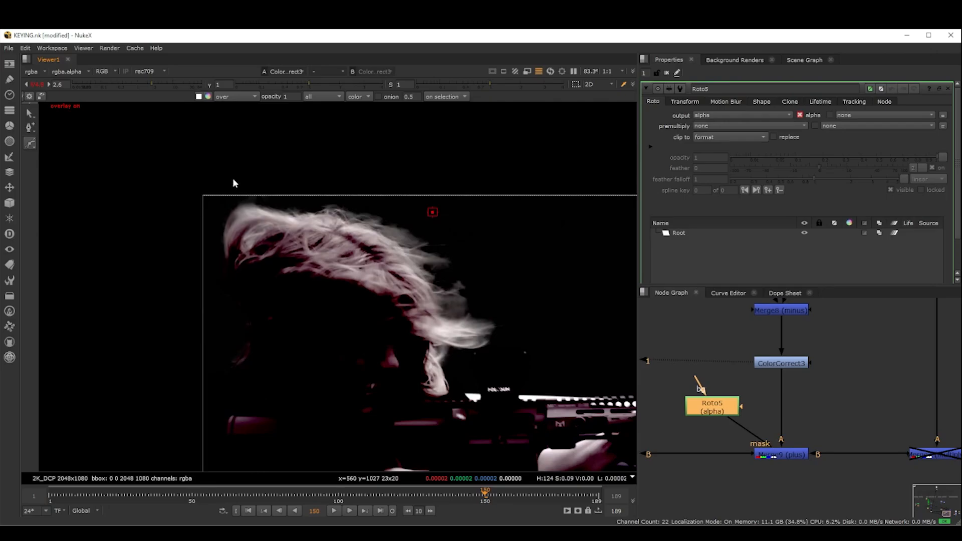
click(234, 168)
click(196, 225)
click(240, 285)
click(354, 310)
click(388, 327)
click(409, 374)
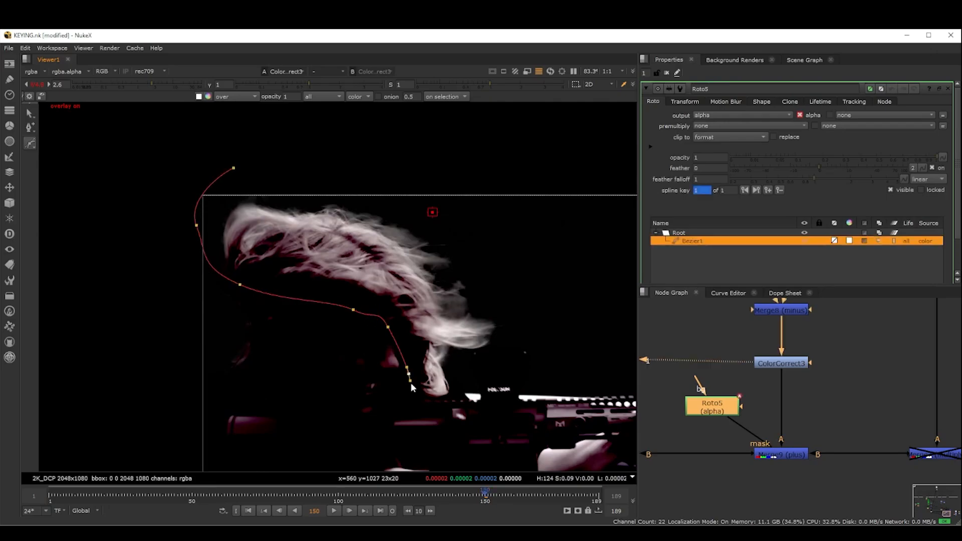
click(499, 353)
click(511, 303)
click(470, 252)
drag(370, 192, 349, 183)
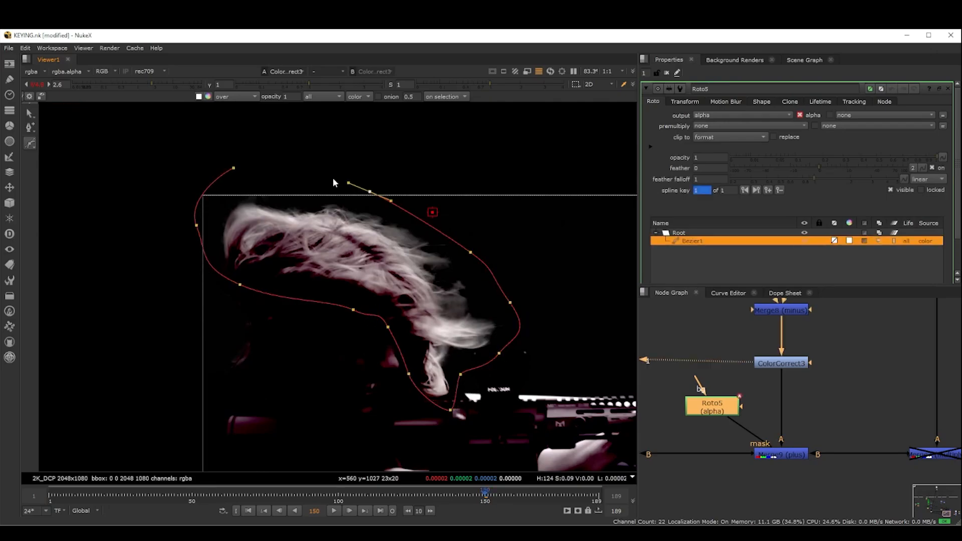
click(234, 168)
drag(125, 131, 506, 396)
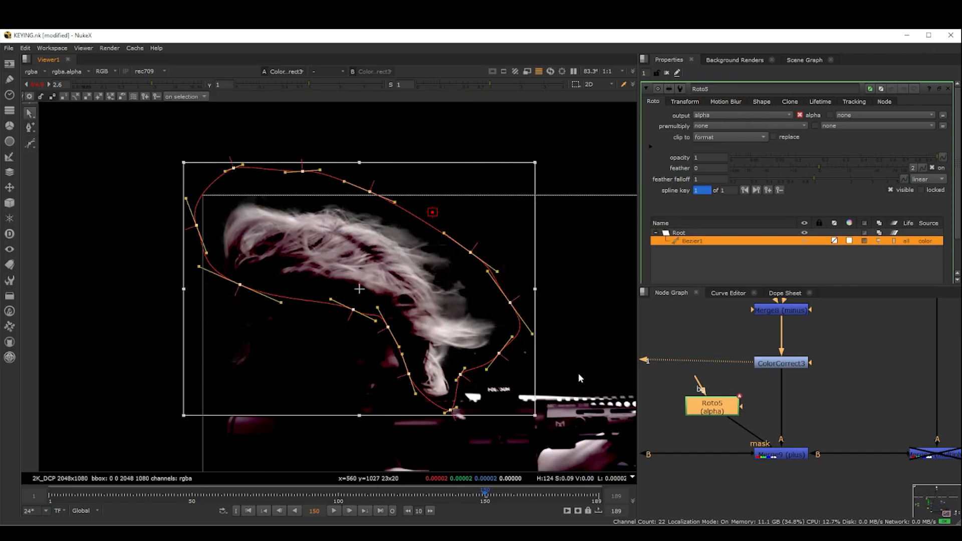
click(620, 317)
- View the masked plus Merge and the over Merge, hide the overlay, and inspect the hair edges in the composite
click(787, 450)
key(1)
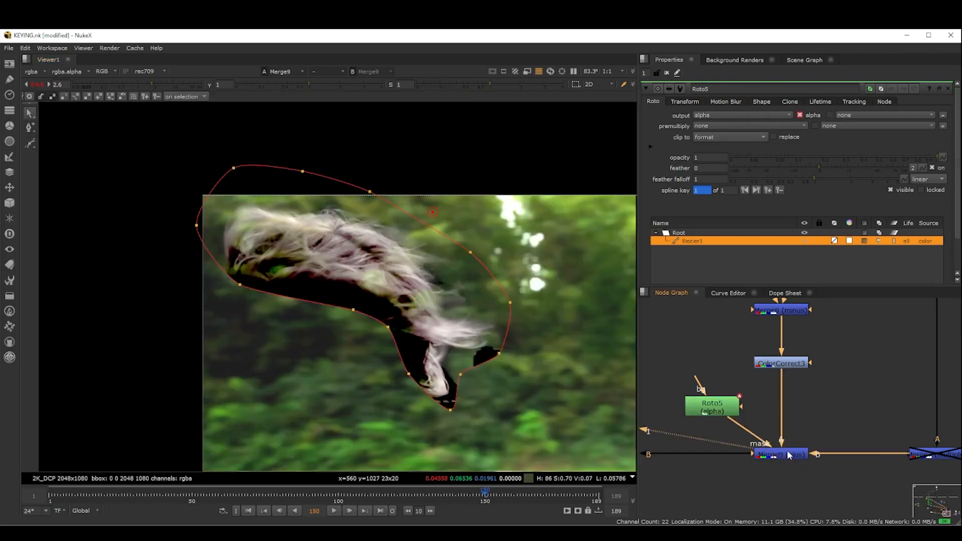
scroll(709, 434, down, 3)
middle_drag(709, 434, 843, 410)
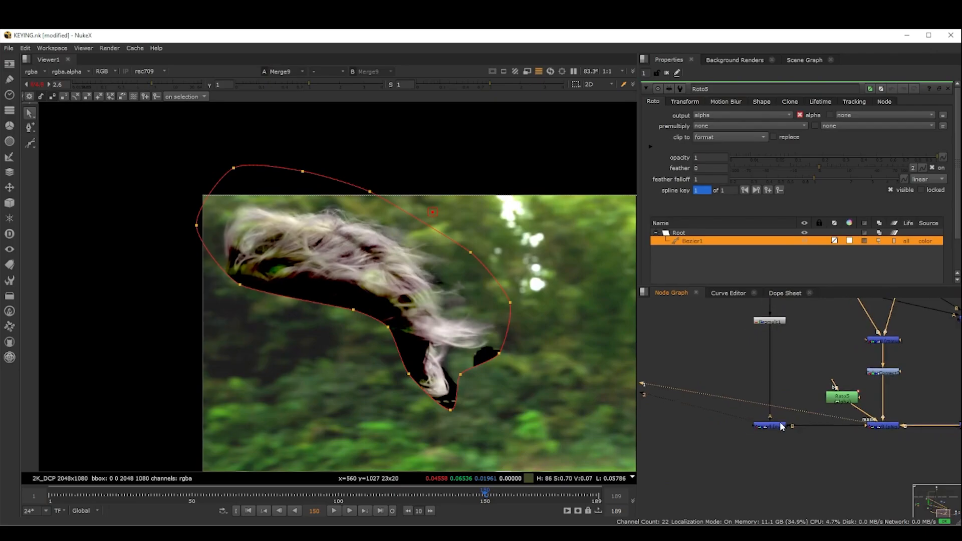
click(779, 424)
key(1)
key(q)
scroll(464, 346, up, 4)
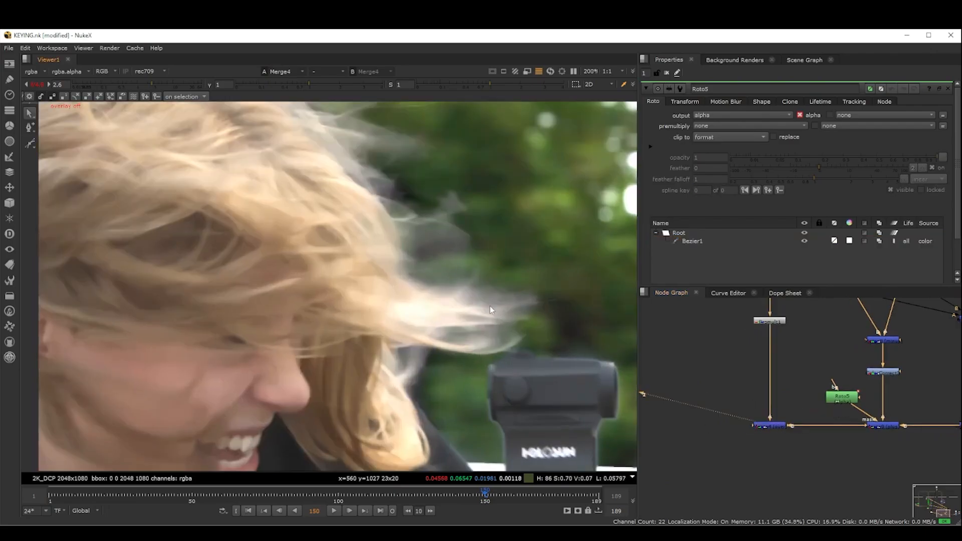
scroll(486, 301, down, 4)
middle_drag(446, 248, 467, 283)
scroll(858, 435, up, 3)
- Select the plus Merge and compare the fine hair edges in the over Merge's composite with the original green-screen plate
click(883, 426)
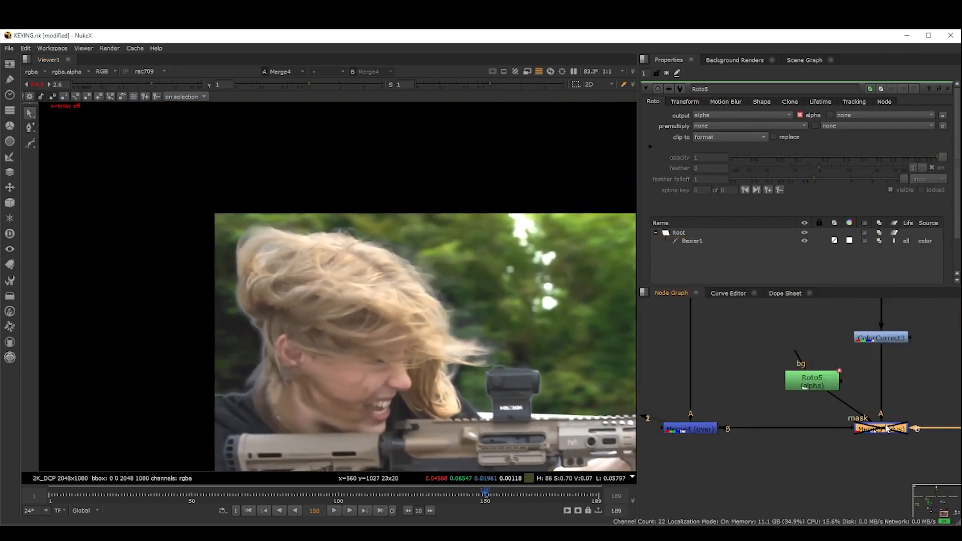
scroll(386, 263, up, 3)
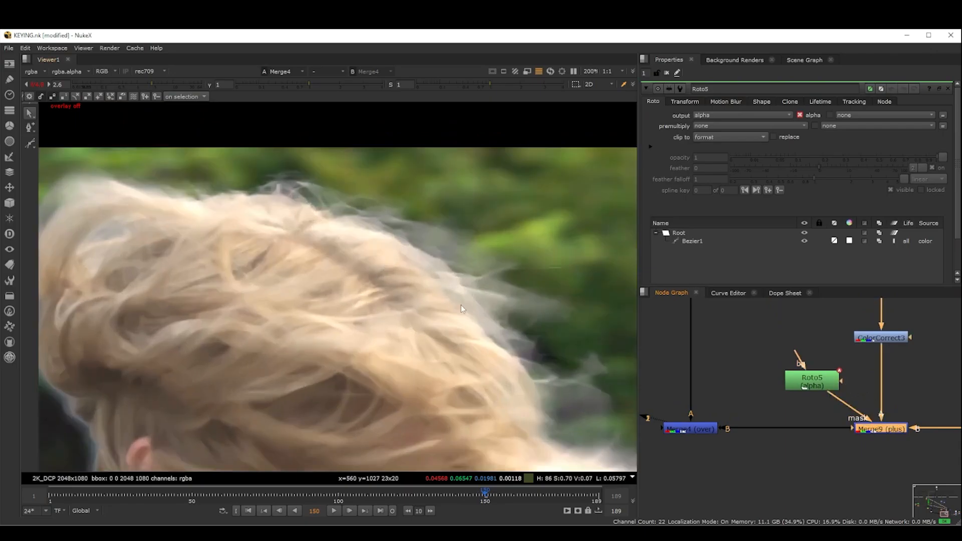
scroll(512, 321, up, 1)
key(1)
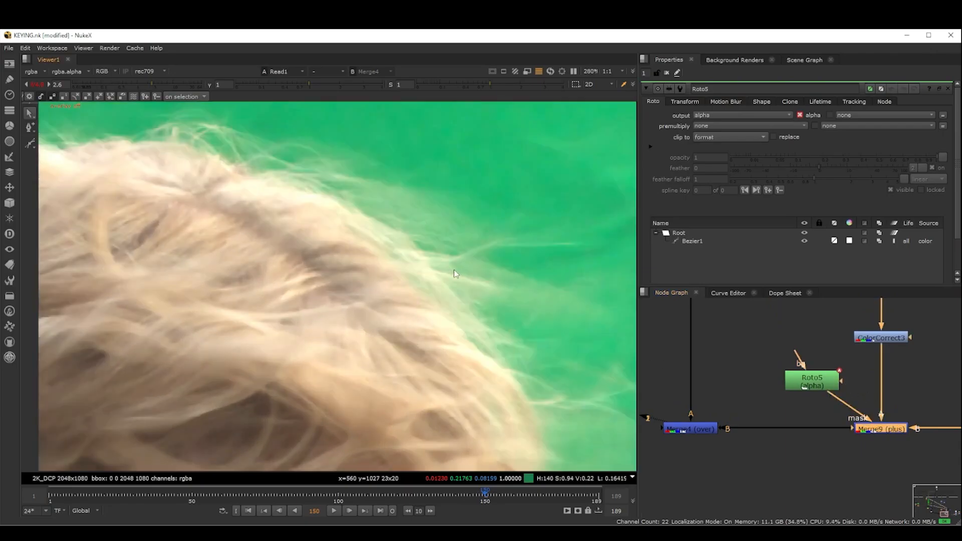
scroll(455, 274, up, 3)
key(2)
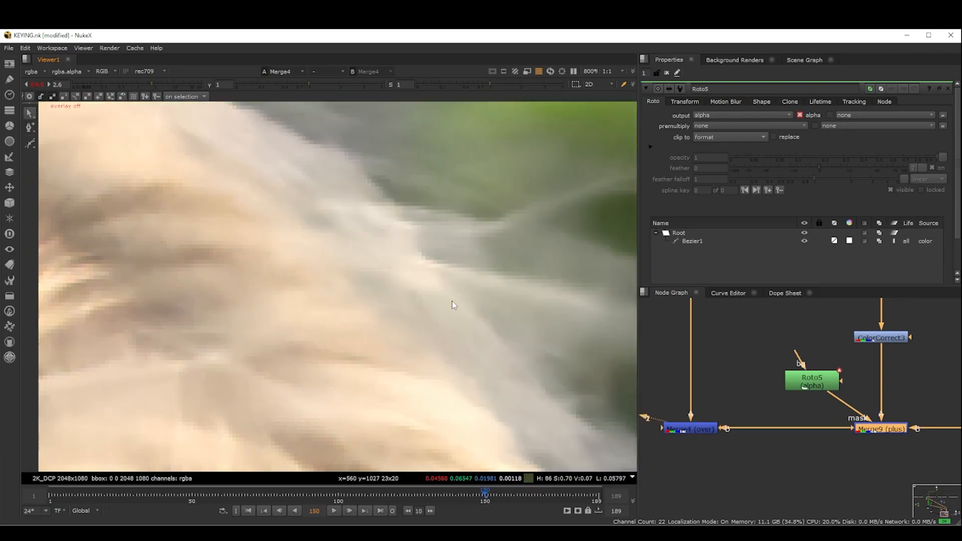
scroll(452, 302, down, 3)
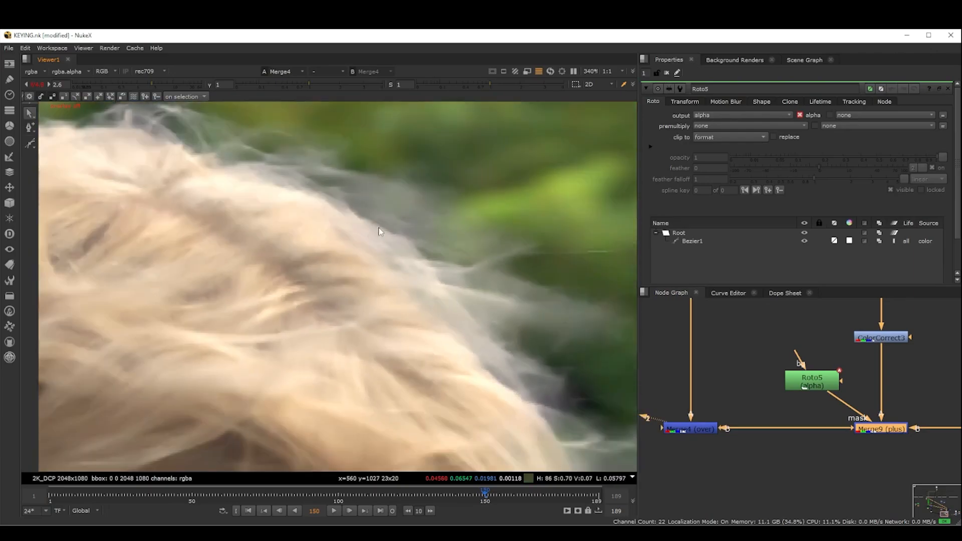
scroll(380, 231, down, 2)
- Toggle the plus Merge off and on repeatedly to compare the hair detail in the composite
click(888, 430)
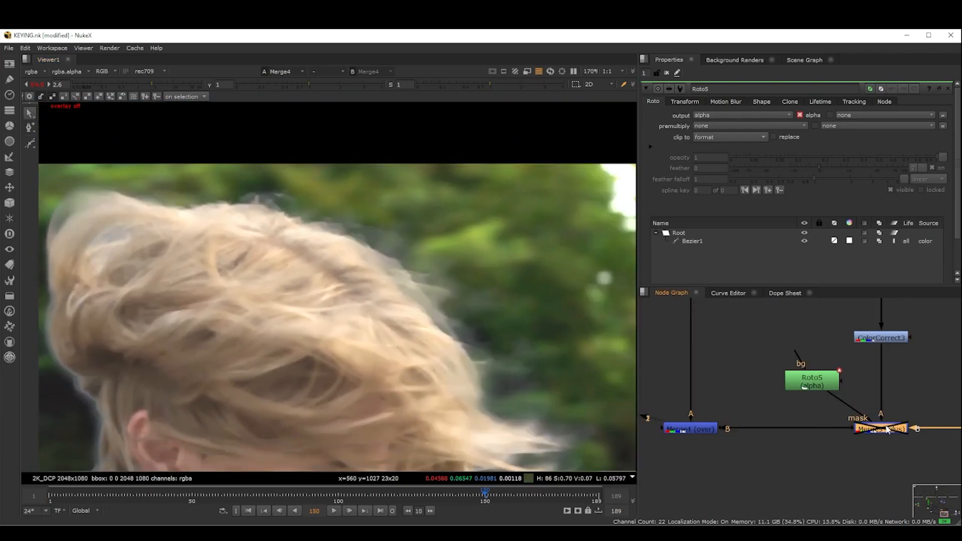
key(d)
key(d)
key(d)
key(d)
key(d)
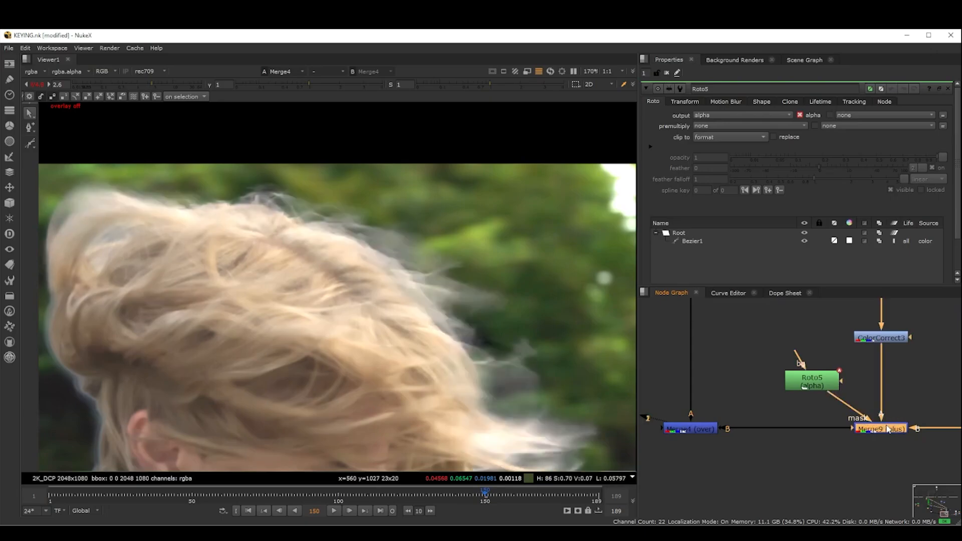
key(d)
- Set the master gain of the ColorCorrect feeding the plus Merge to red 1.12, green 0.96 and blue 0.37, checking the hair in the composite
click(880, 338)
scroll(881, 346, up, 3)
key(1)
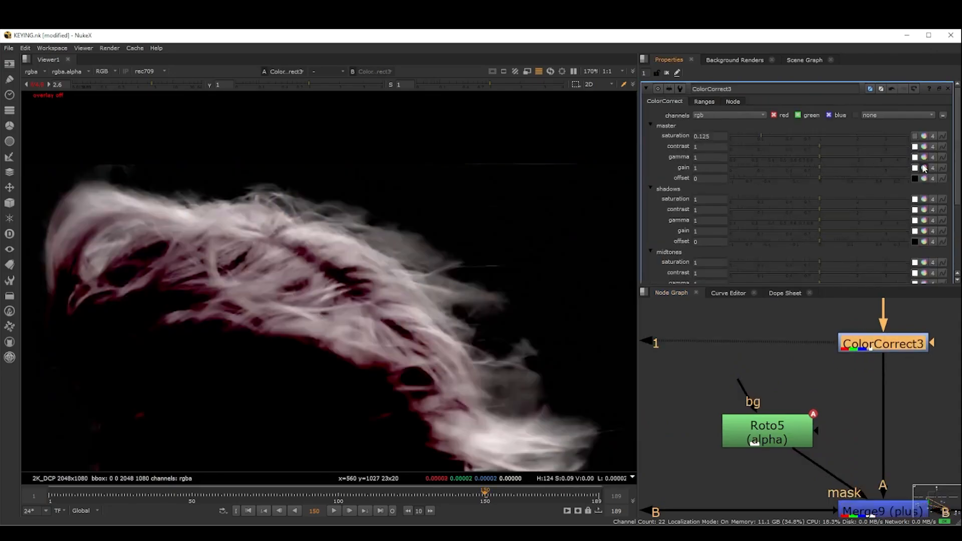
click(924, 167)
drag(822, 199, 812, 199)
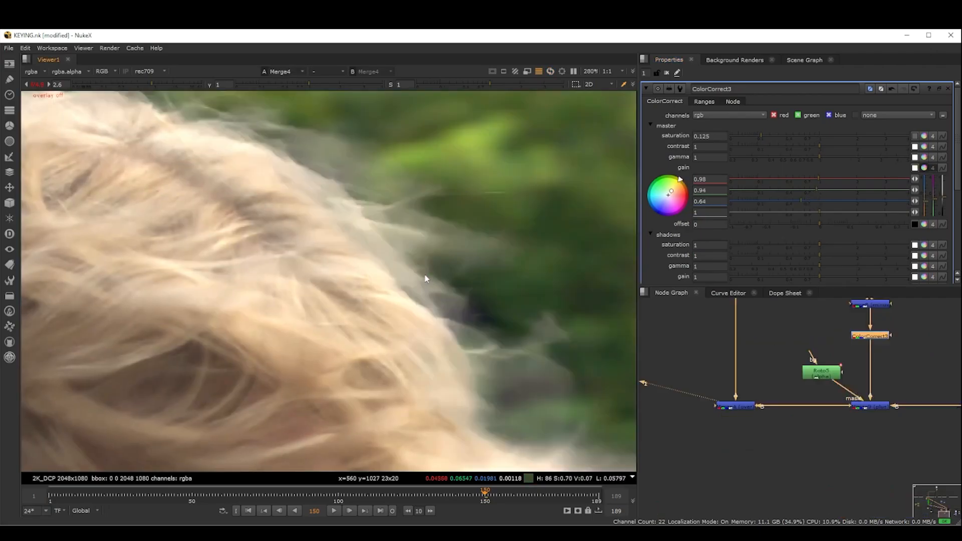
click(817, 176)
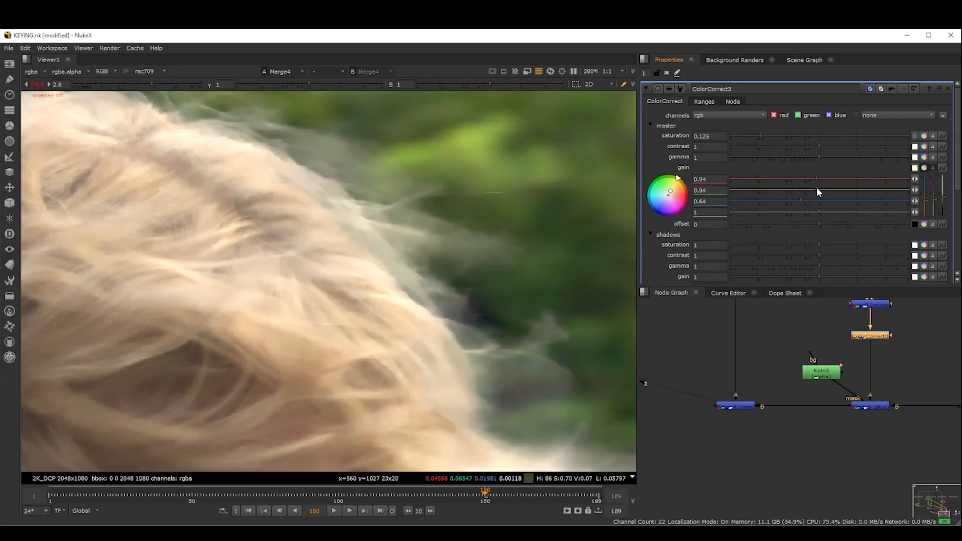
mouse_move(817, 189)
mouse_down()
mouse_move(782, 196)
mouse_move(825, 173)
mouse_up()
scroll(473, 215, down, 4)
middle_drag(508, 281, 512, 293)
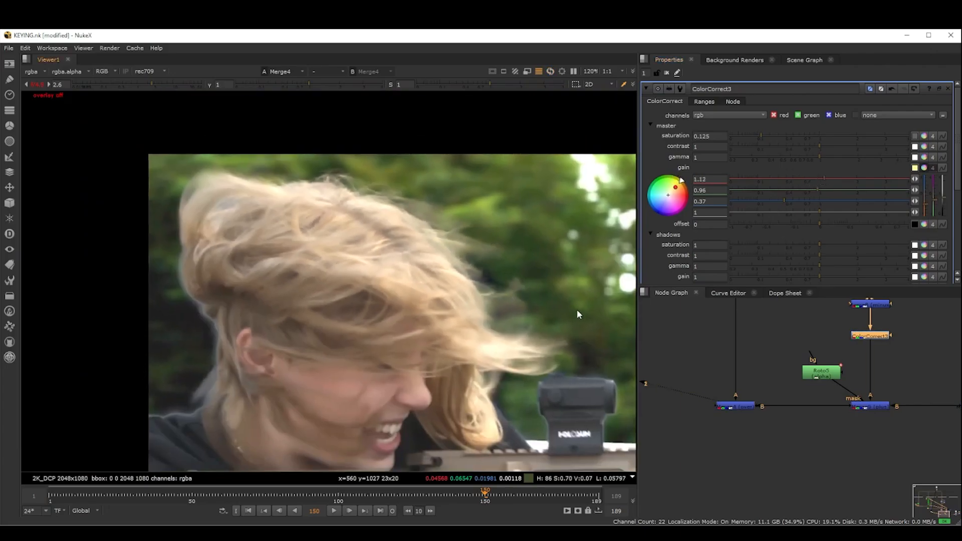
- Compare the tinted hair with the original plate and with the plus Merge disabled, focusing on the strands near the rifle sight
key(1)
key(2)
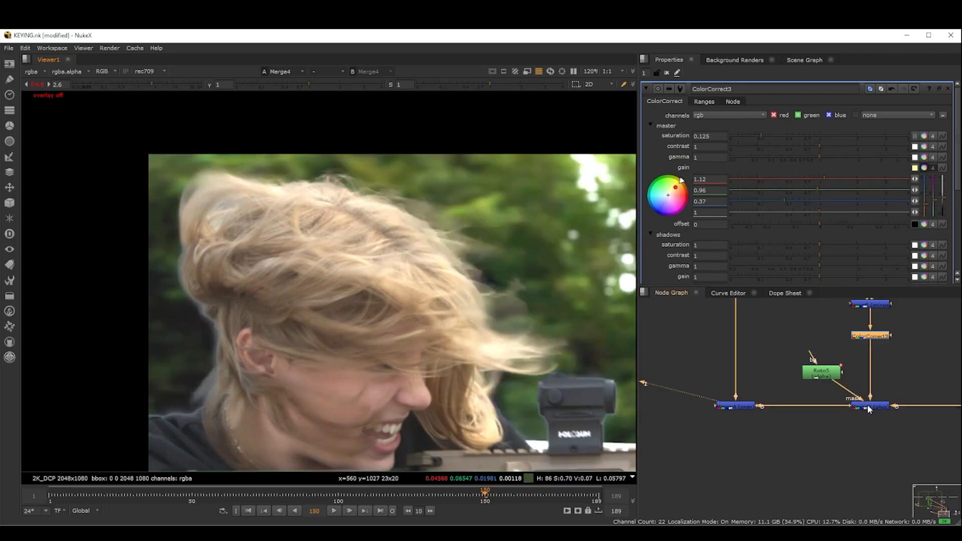
key(d)
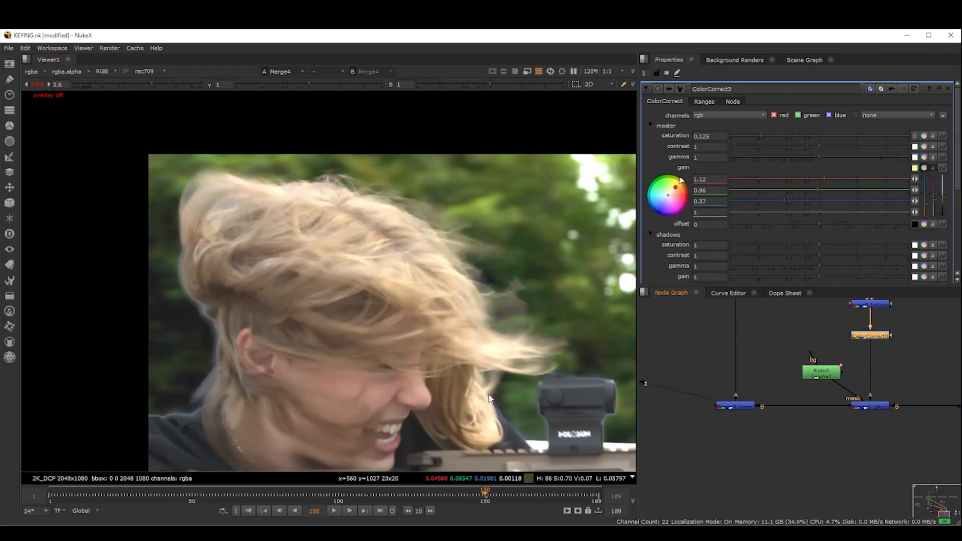
scroll(599, 413, up, 4)
key(d)
key(d)
scroll(487, 343, up, 2)
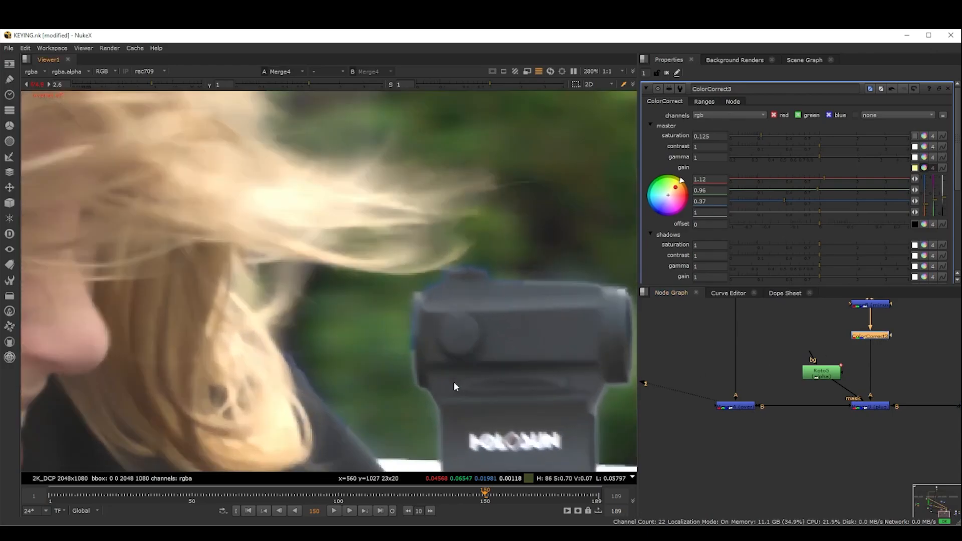
- Add a Blur node after the Roto that masks the plus Merge and set its size to 30
text(b)
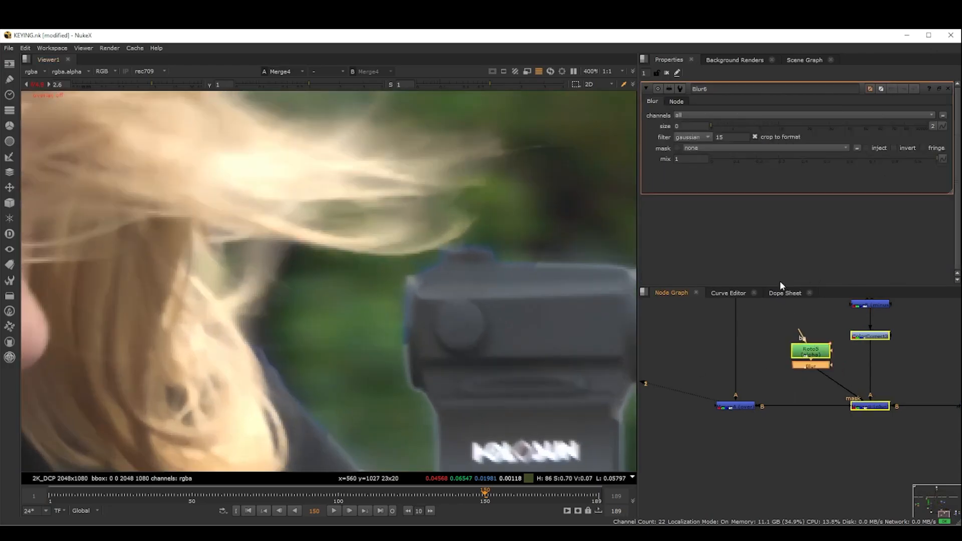
text(30)
key(Return)
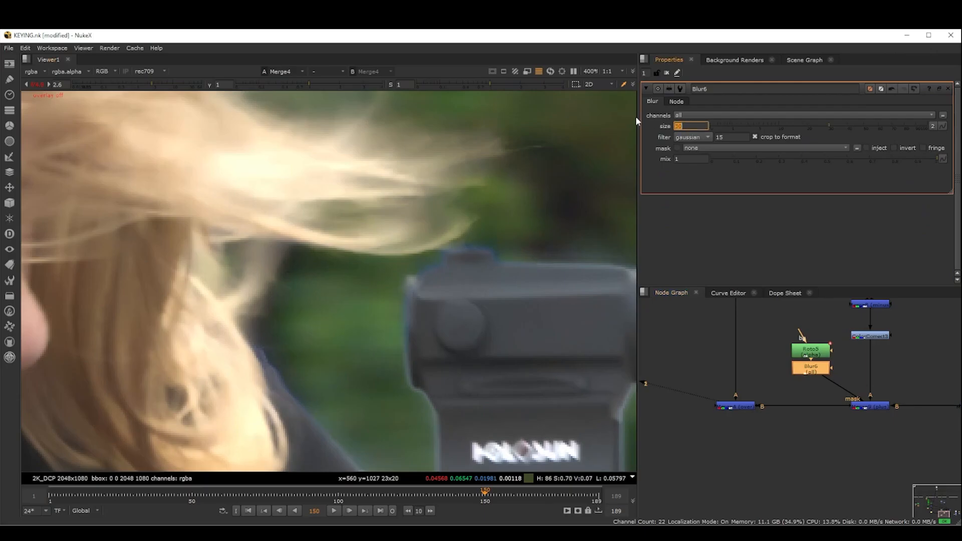
- Toggle the plus Merge to check the blurred mask around the rifle sight, and compare the composite with the green-screen plate
drag(751, 371, 897, 409)
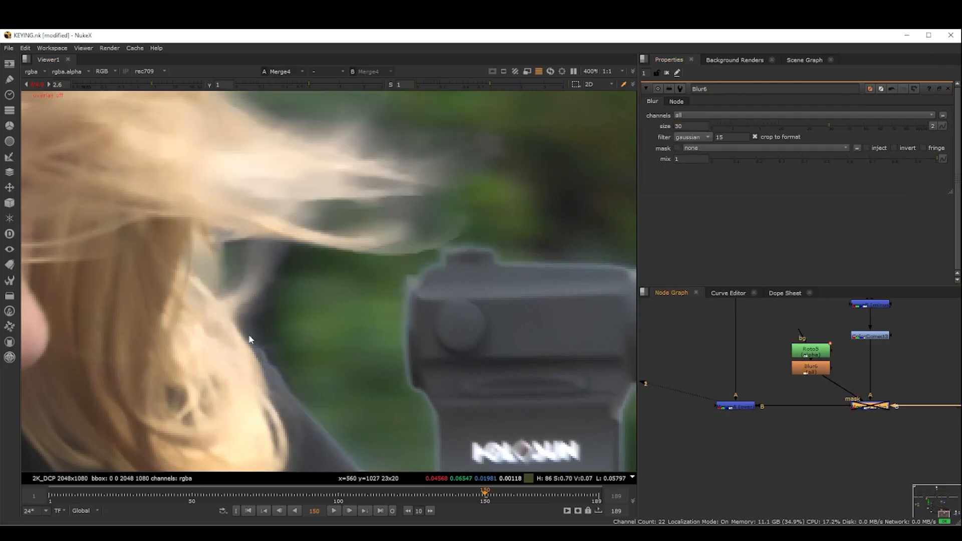
click(304, 384)
key(1)
key(2)
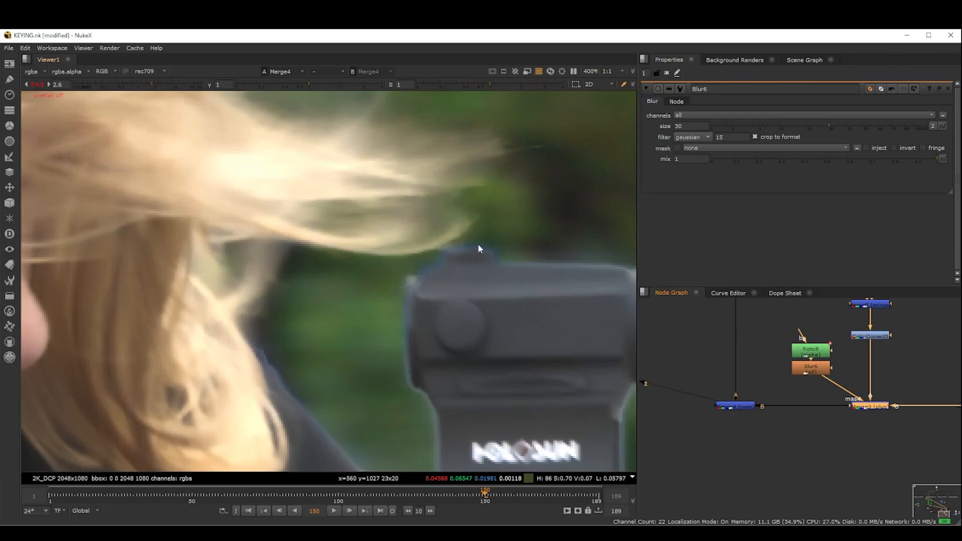
key(d)
key(d)
scroll(496, 251, down, 6)
middle_drag(495, 251, 496, 297)
key(1)
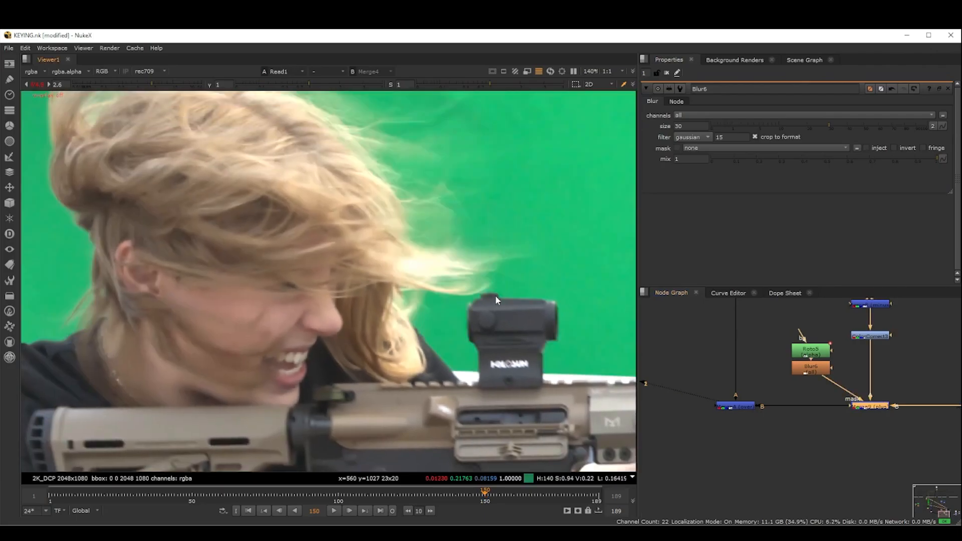
key(2)
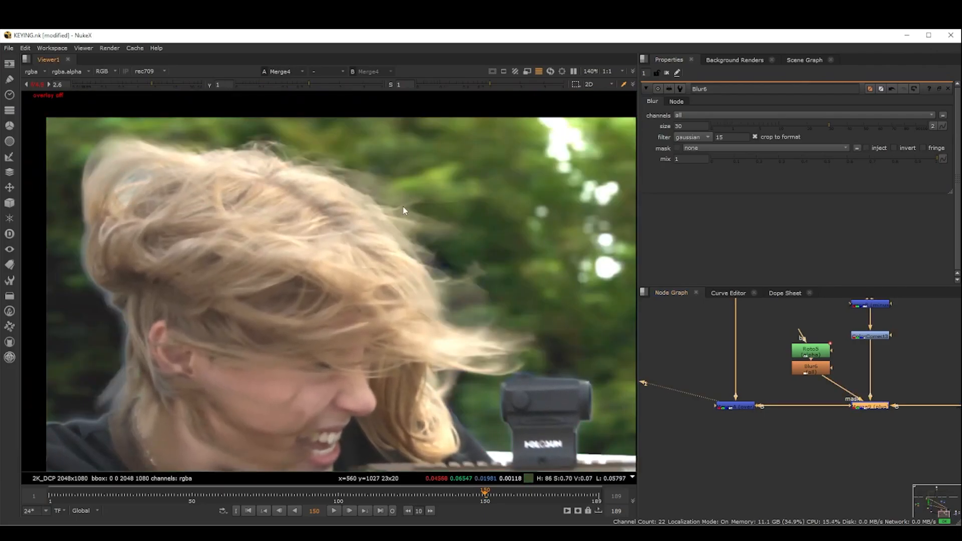
- Examine the wispy flyaway hairs above the head in the green-screen plate, close up and wide, against the composite
middle_drag(459, 185, 435, 325)
scroll(500, 291, up, 4)
key(1)
scroll(434, 326, down, 3)
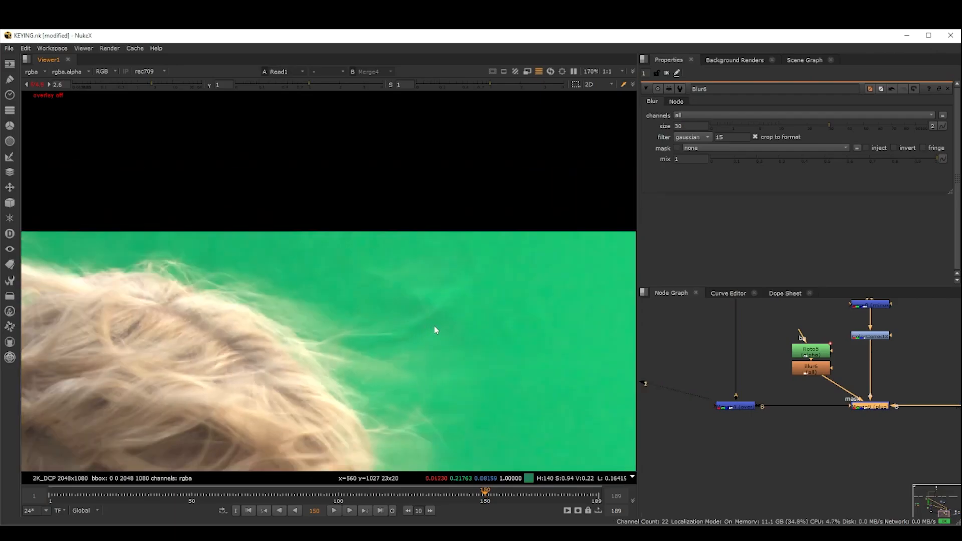
scroll(452, 332, down, 5)
scroll(473, 352, up, 7)
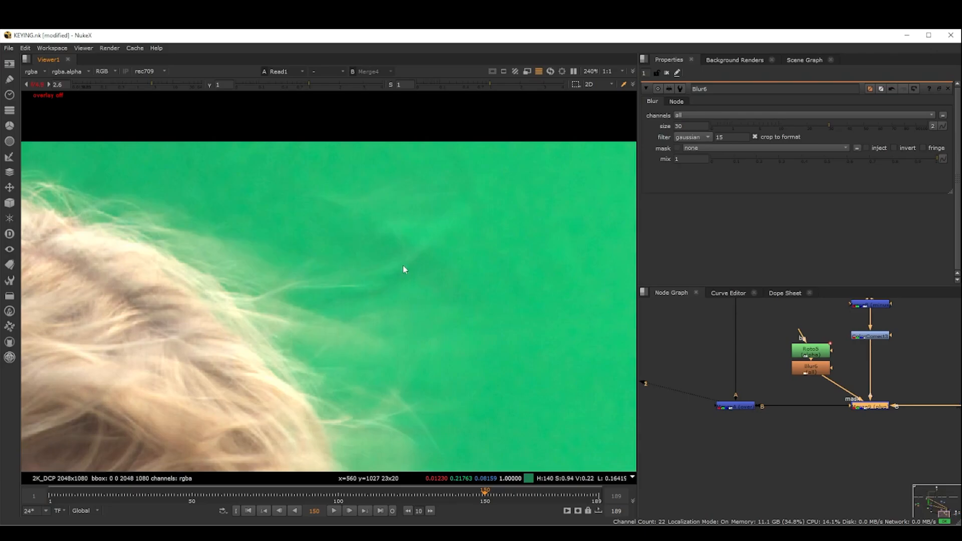
scroll(405, 276, down, 5)
scroll(396, 304, up, 1)
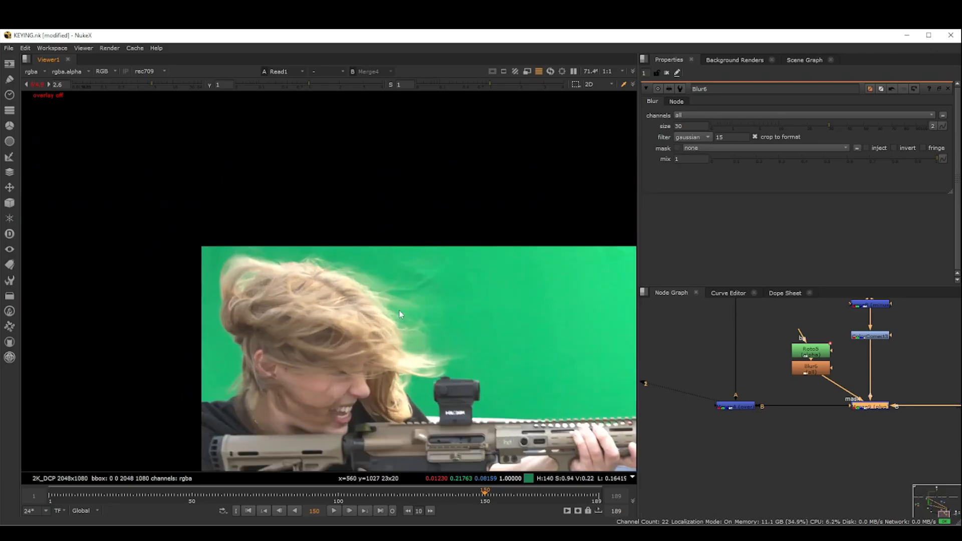
key(2)
- Inspect the edge of the hair behind the ear and neck in the composite and compare it with the plate
scroll(245, 389, up, 4)
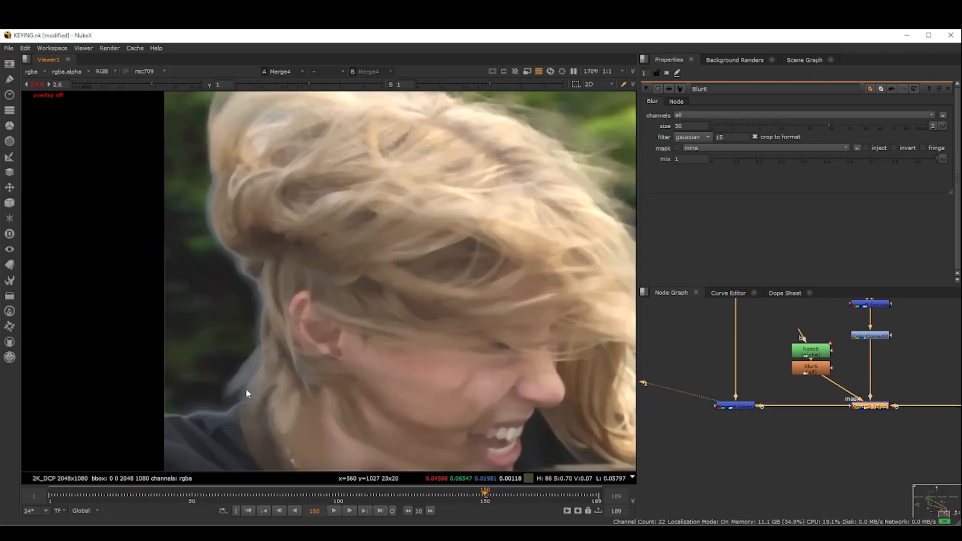
scroll(258, 207, up, 3)
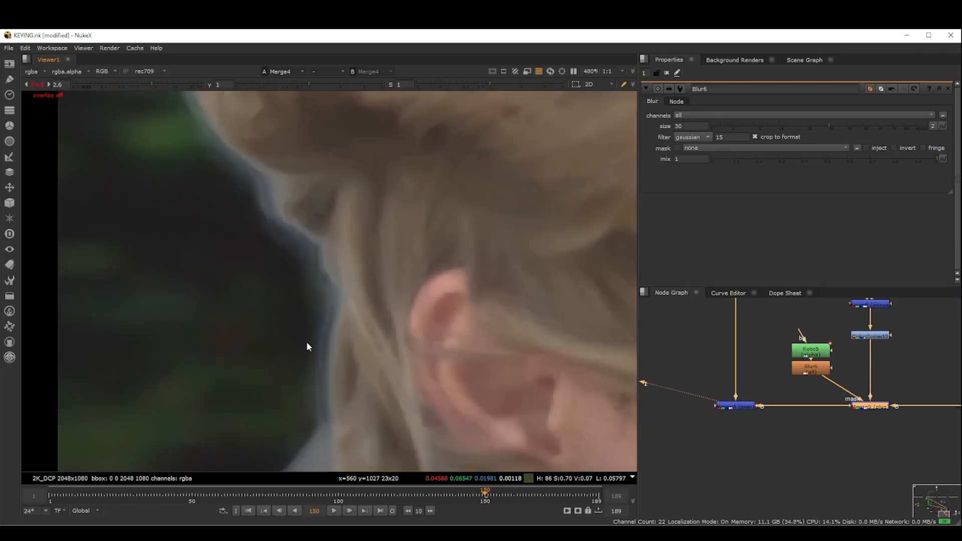
key(1)
key(2)
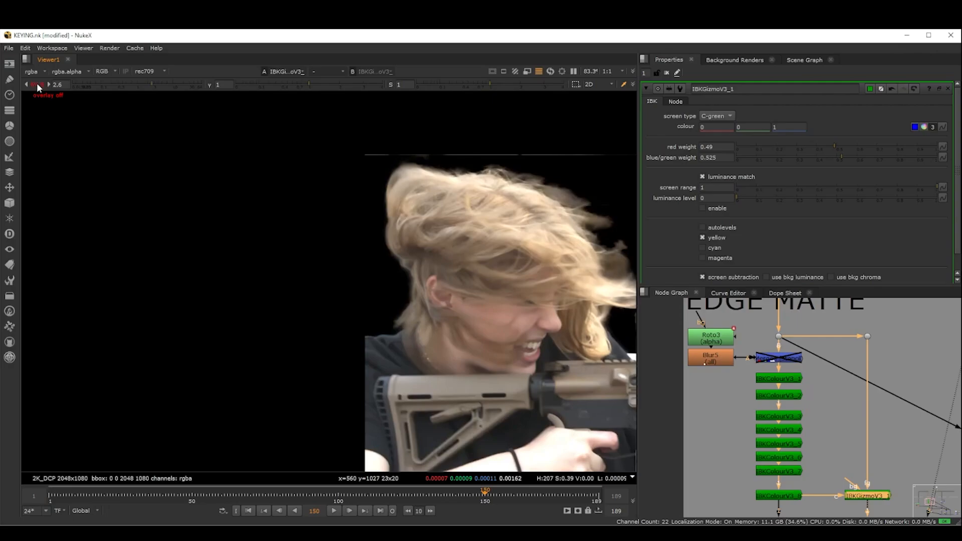
- Compare the hair edge at the back of the head in the edge matte's IBKGizmo output with the green-screen plate feeding it
scroll(399, 340, up, 3)
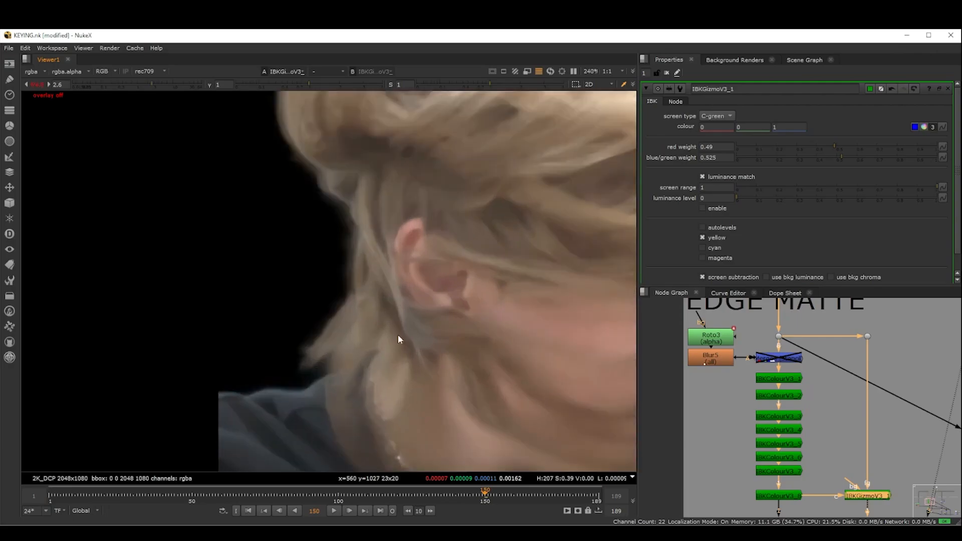
scroll(355, 286, up, 3)
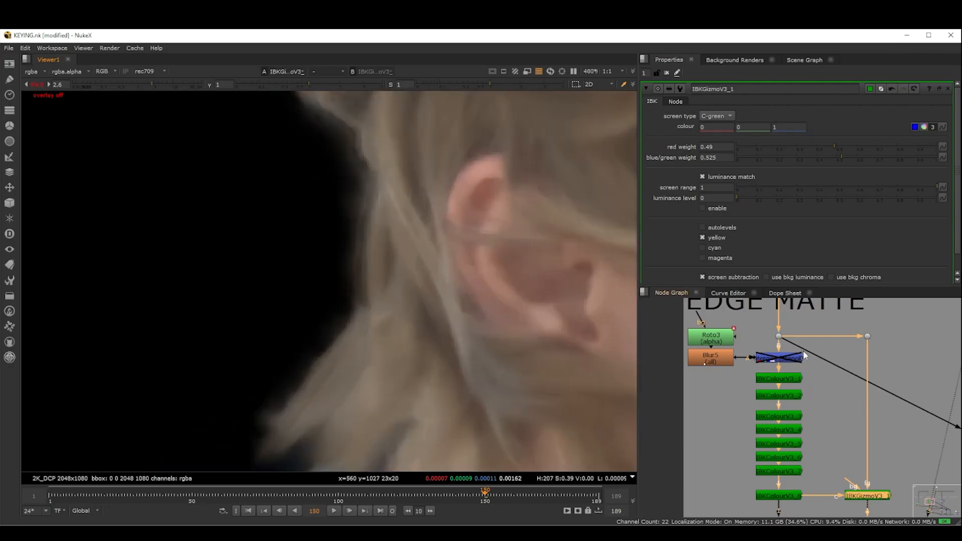
click(780, 336)
key(1)
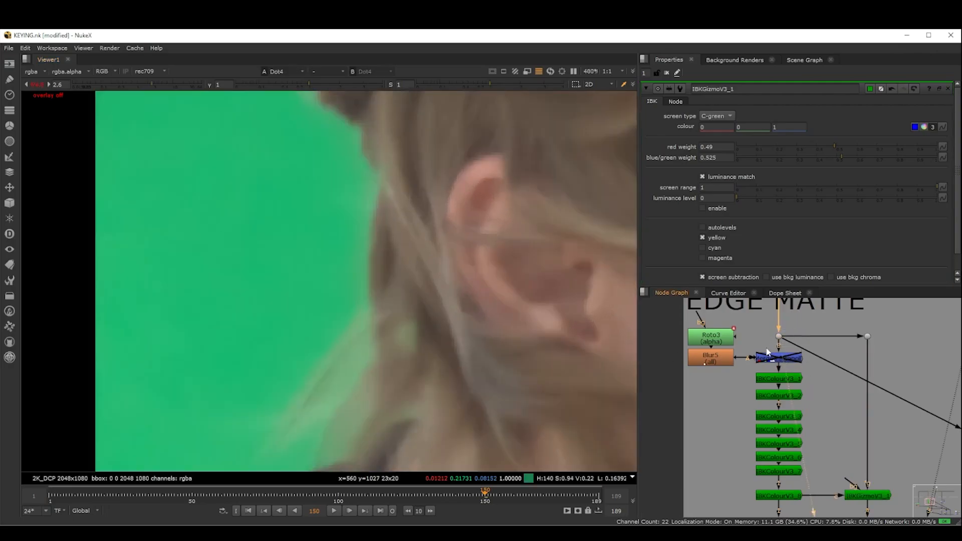
scroll(810, 392, down, 1)
scroll(371, 236, up, 4)
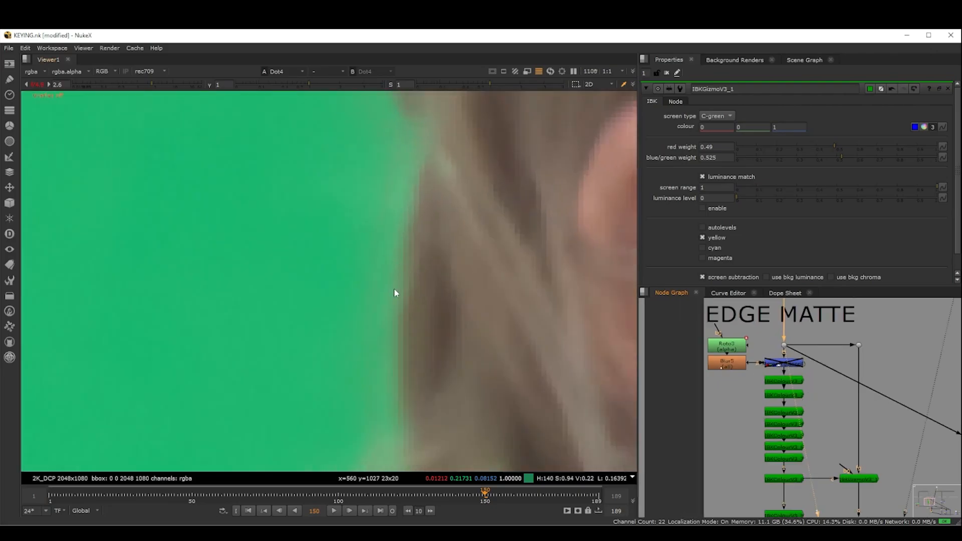
scroll(368, 400, down, 5)
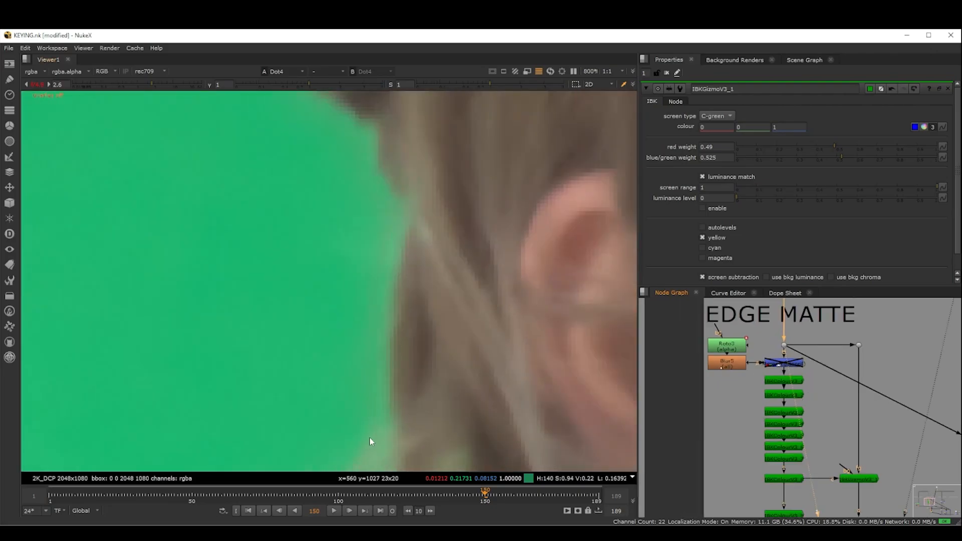
scroll(869, 434, down, 2)
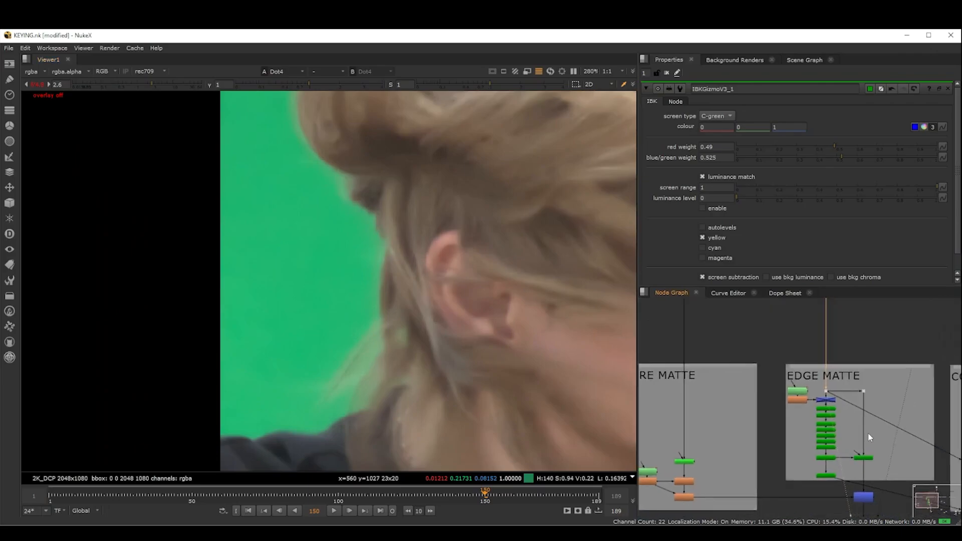
scroll(324, 164, up, 5)
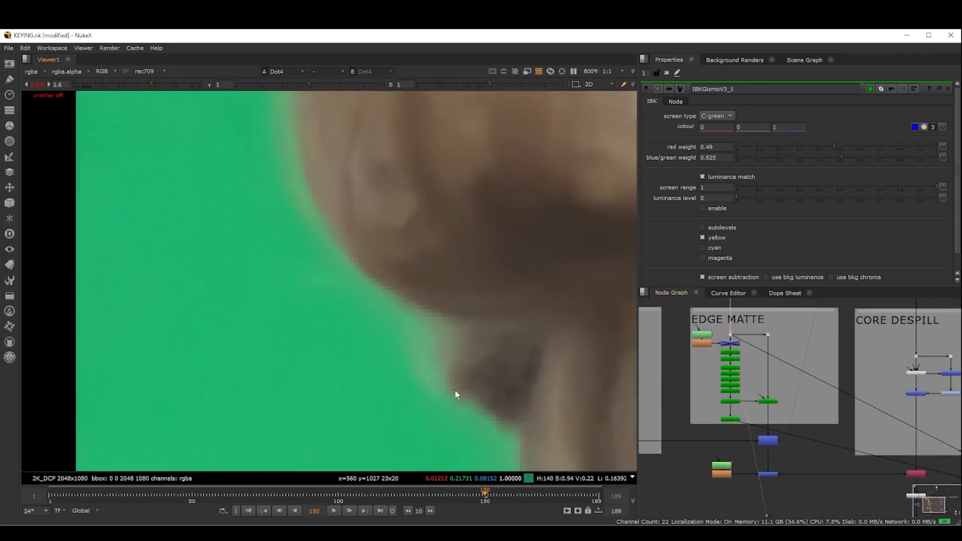
scroll(323, 247, down, 3)
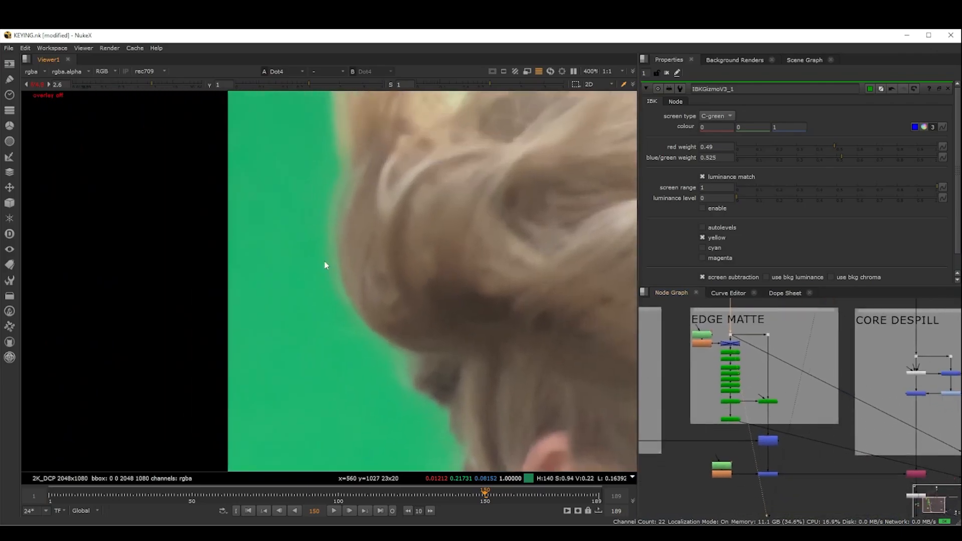
key(1)
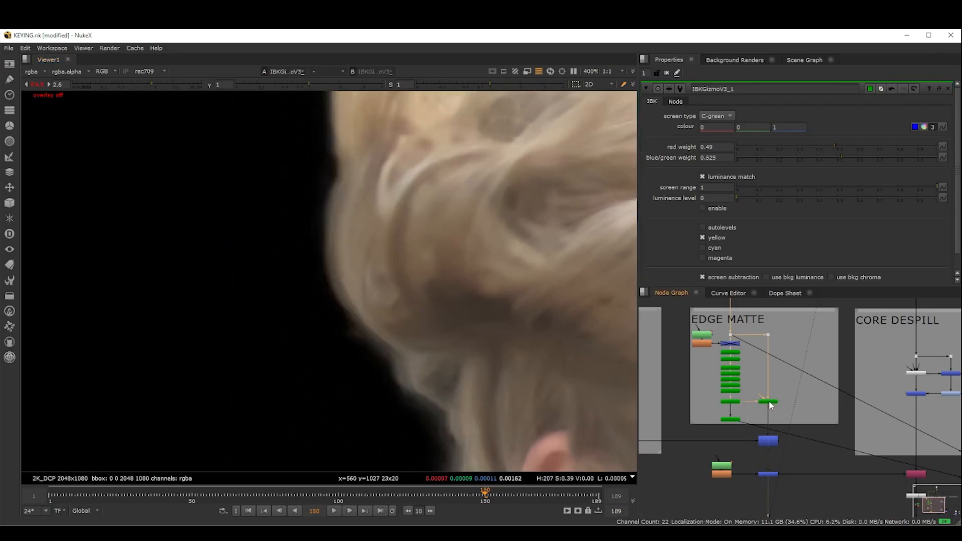
- Insert an EdgeBlur node between the edge matte's IBKGizmo and the ChannelMerge below it, and frame the hair edge
key(f)
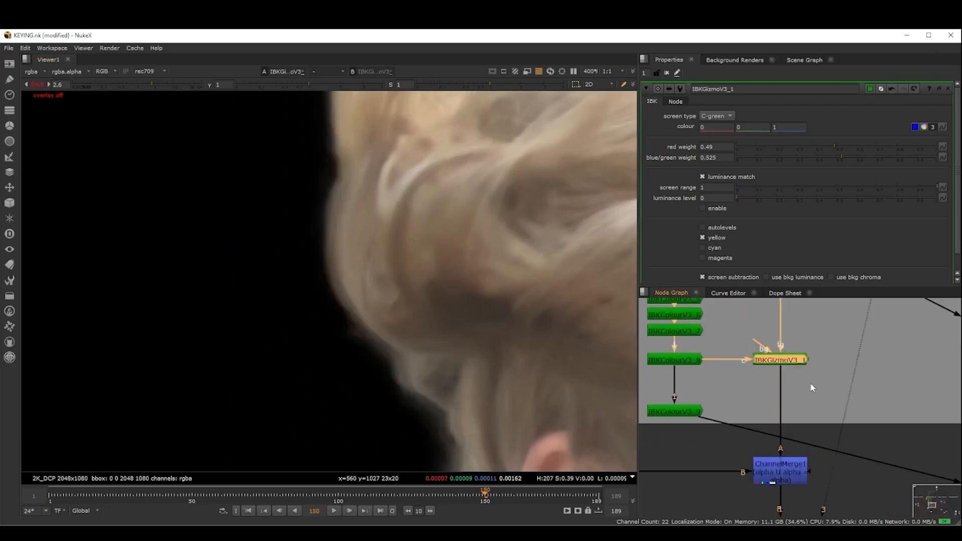
key(Tab)
text(edge)
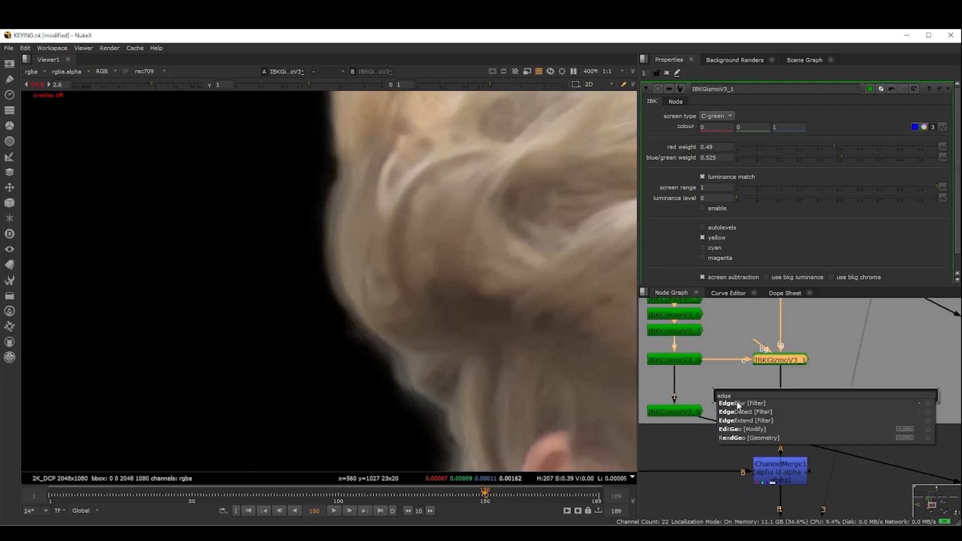
key(Return)
drag(791, 386, 791, 410)
key(s)
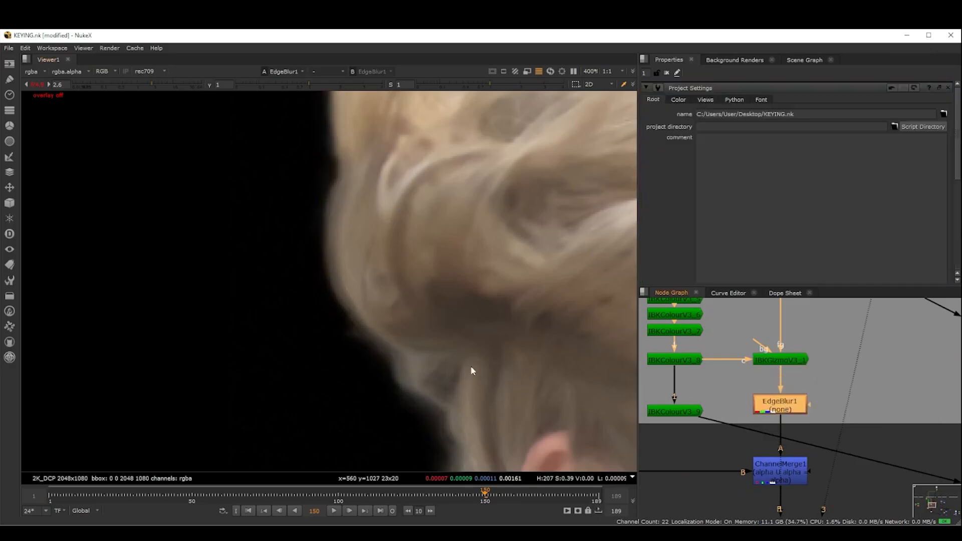
scroll(472, 371, down, 3)
- Add a separate Roto node beside the EdgeBlur and connect it as the EdgeBlur's mask
click(875, 394)
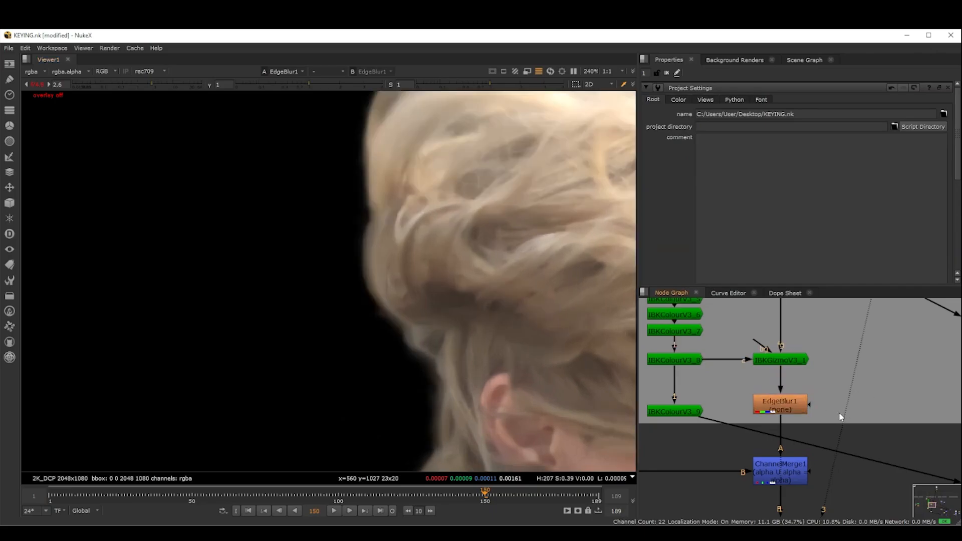
key(o)
drag(812, 403, 889, 404)
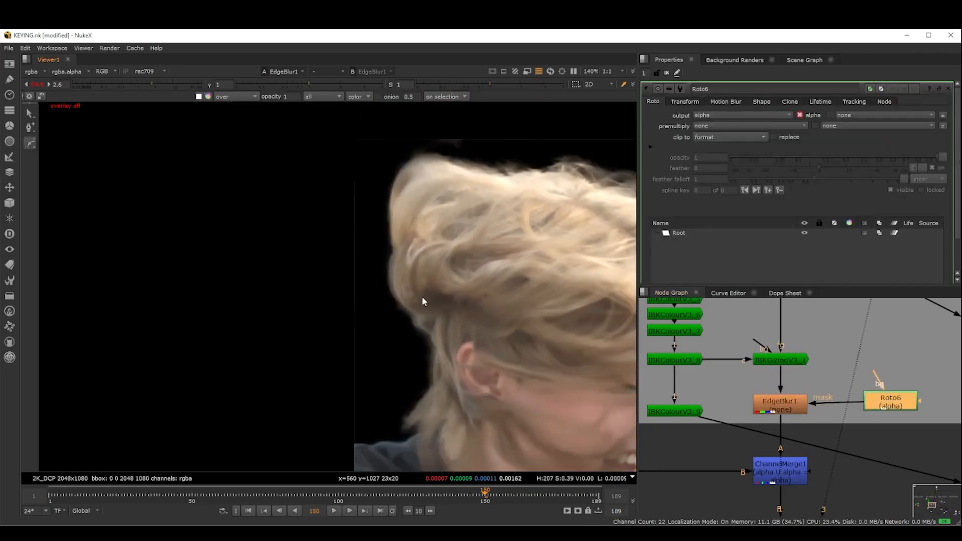
- Draw a closed Bezier shape around the hair edge behind the ear, from the back of the head down to the neck
key(Tab)
key(Tab)
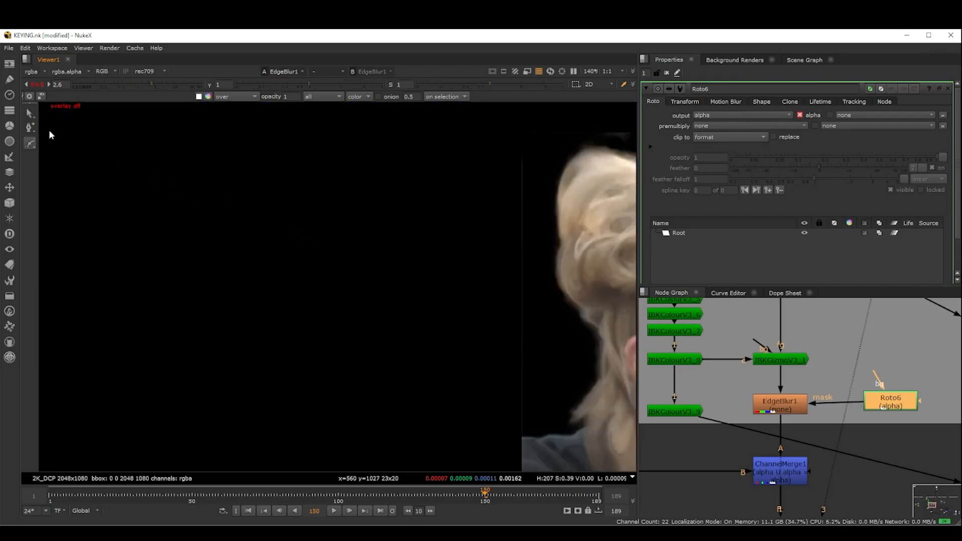
key(q)
middle_drag(448, 262, 292, 267)
scroll(436, 287, up, 3)
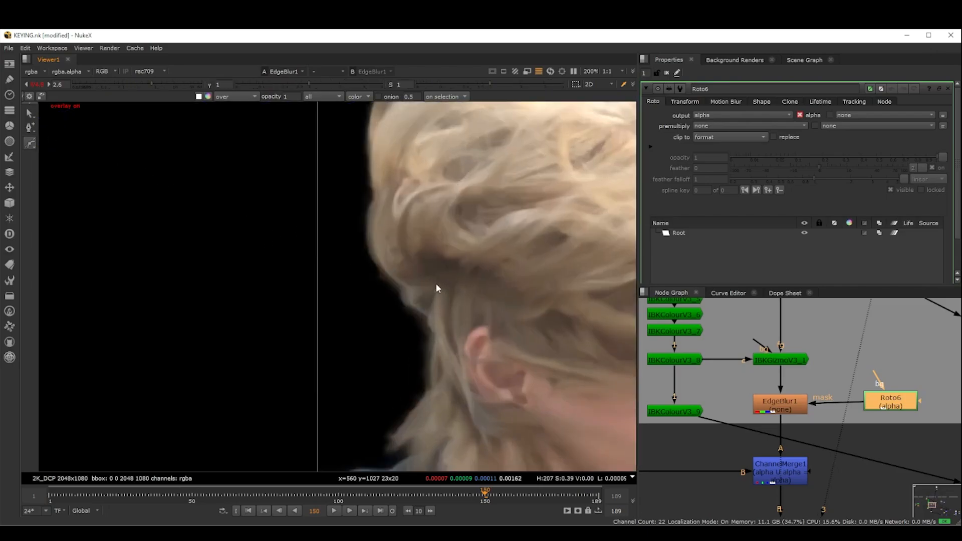
click(30, 144)
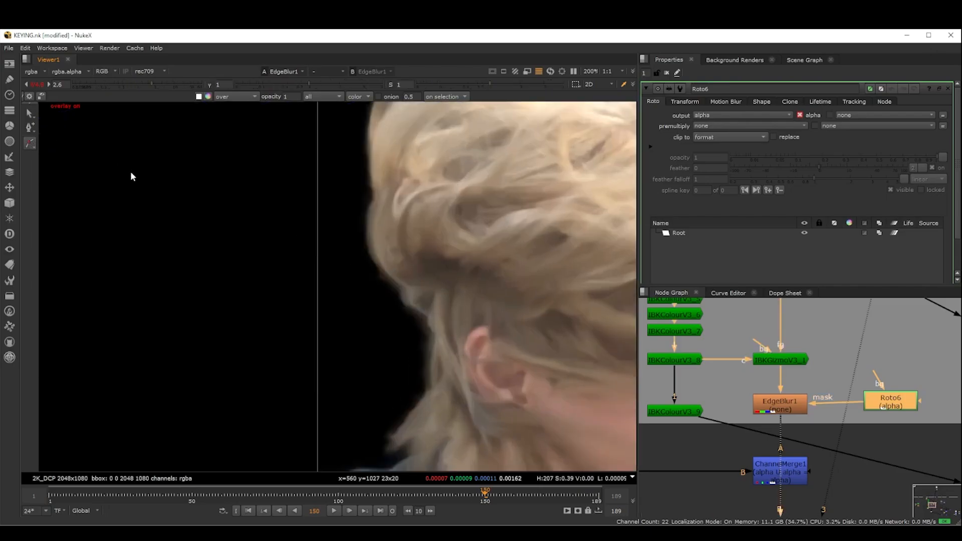
click(30, 144)
click(66, 144)
drag(342, 202, 350, 227)
drag(360, 266, 390, 312)
drag(395, 348, 399, 377)
drag(405, 412, 411, 427)
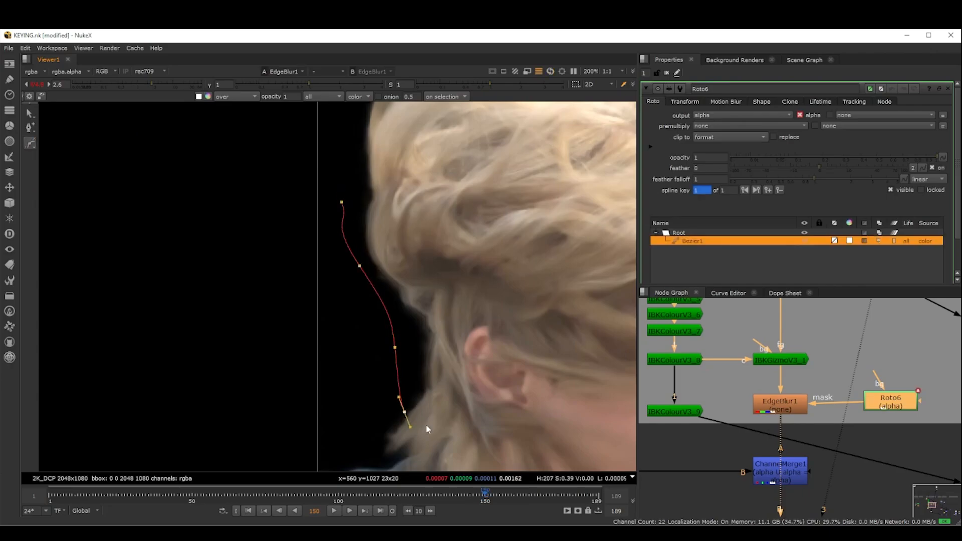
click(342, 202)
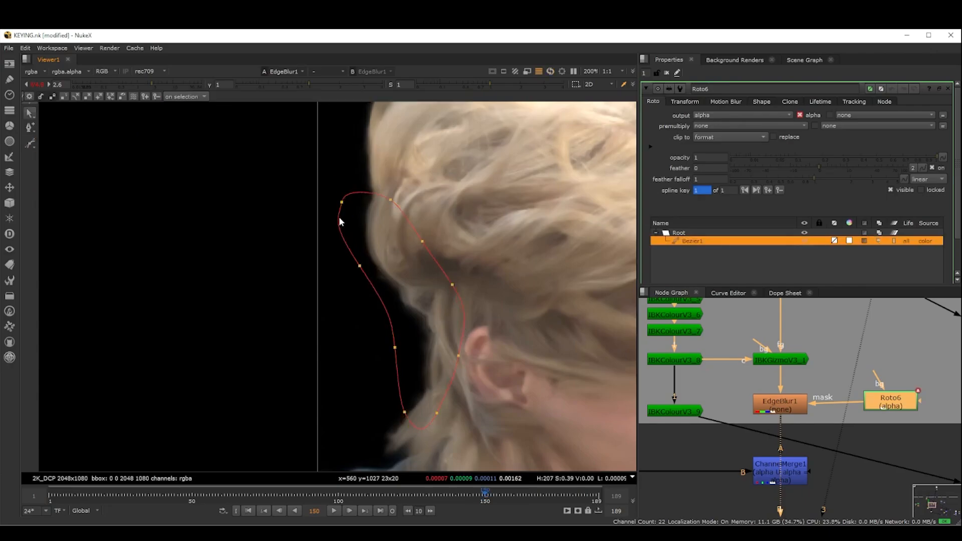
- Select all points of the hair-edge roto shape and tighten its curves into straighter segments
drag(496, 155, 267, 462)
key(shift+z)
click(567, 296)
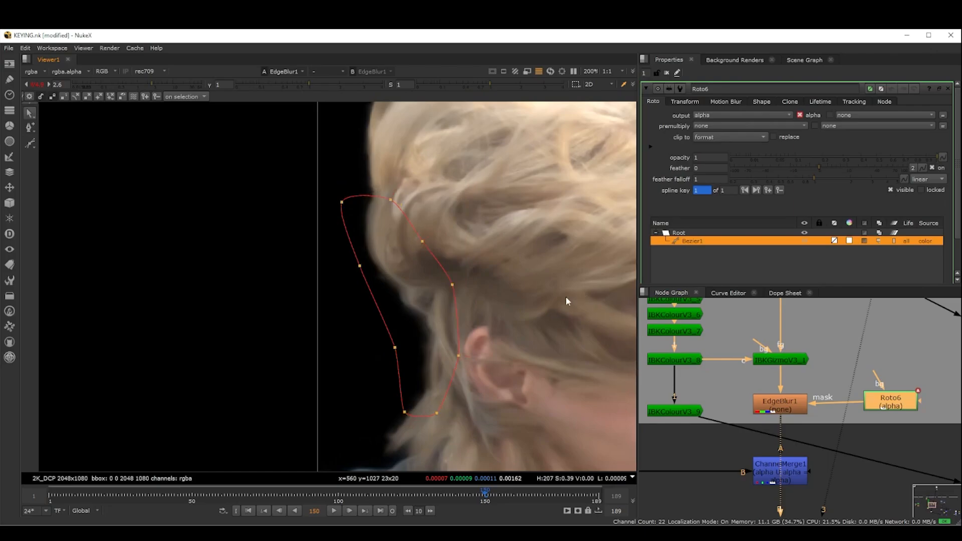
- Hide the viewer overlays and examine the hair edge behind the ear in the EdgeBlur1 output and the Merge4 composite
scroll(528, 302, up, 3)
key(o)
scroll(480, 278, down, 2)
click(792, 409)
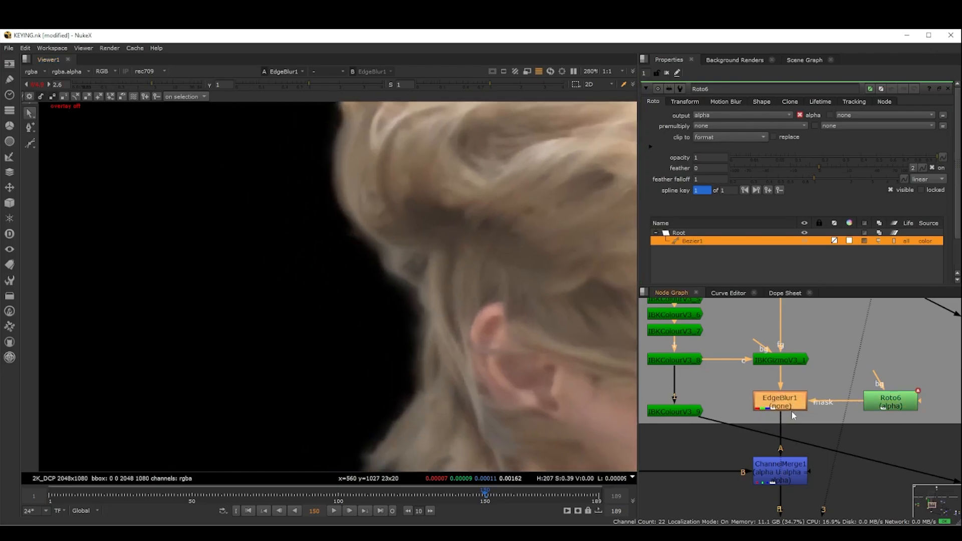
scroll(426, 361, up, 5)
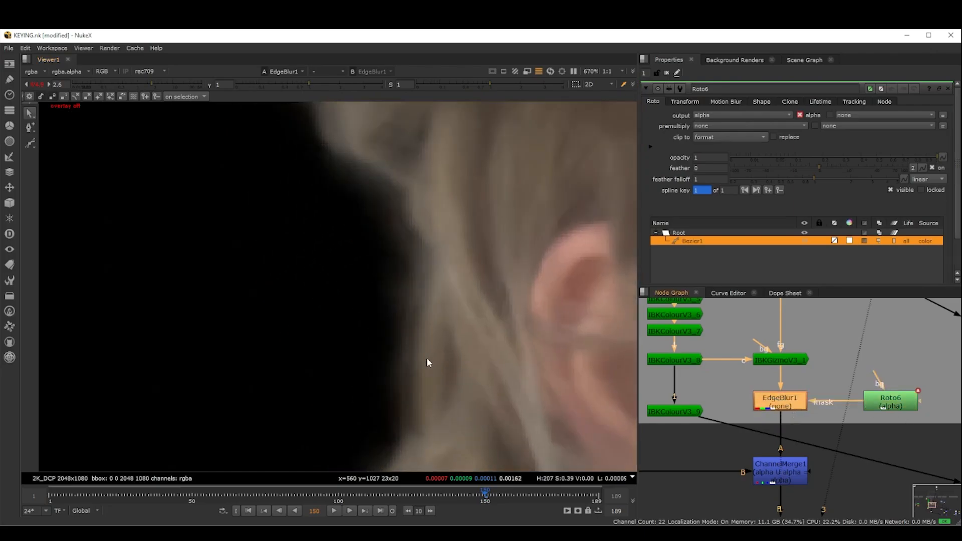
scroll(452, 351, down, 8)
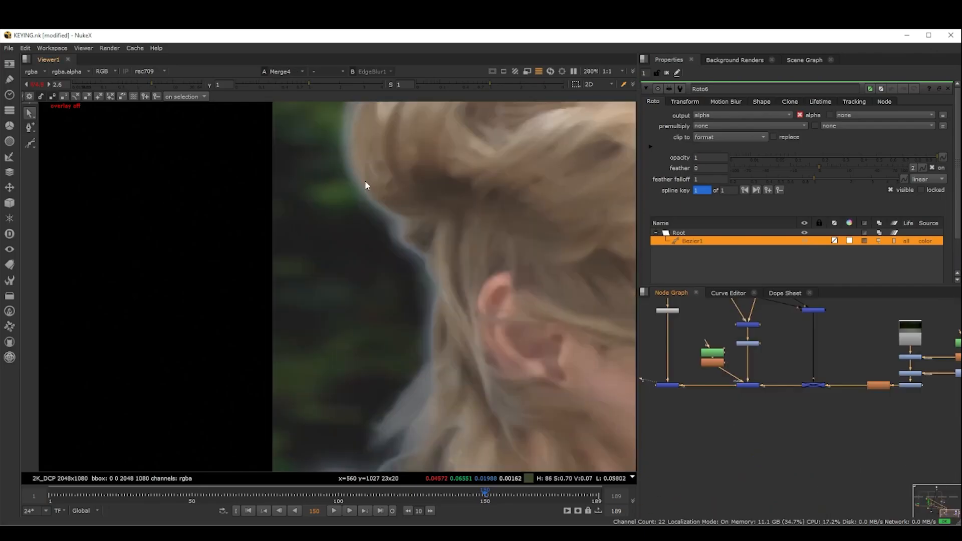
scroll(426, 384, down, 5)
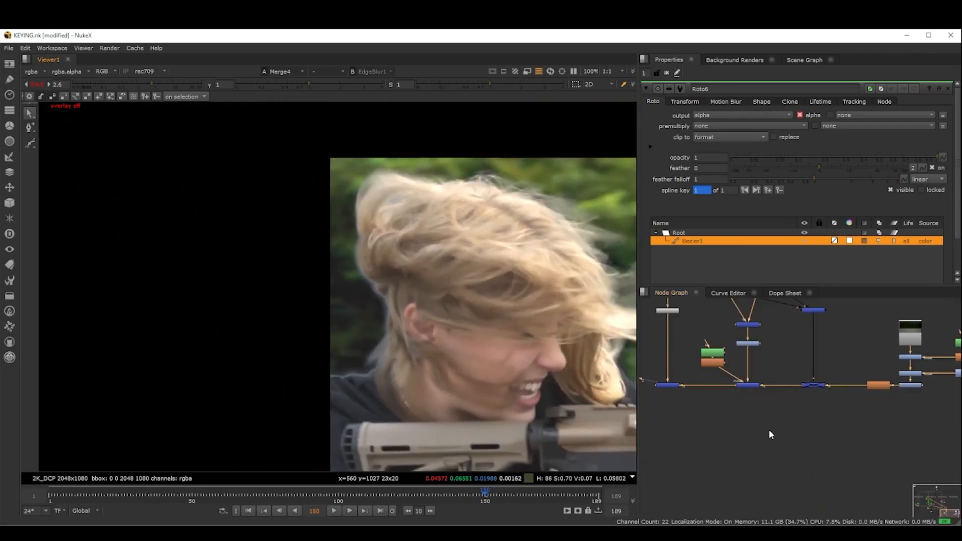
- View the Keylight1 and Merge3 outputs in the CORE DESPILL group and examine the despilled background around the subject
middle_drag(532, 297, 452, 302)
scroll(784, 381, down, 4)
middle_drag(784, 381, 816, 457)
scroll(816, 457, down, 2)
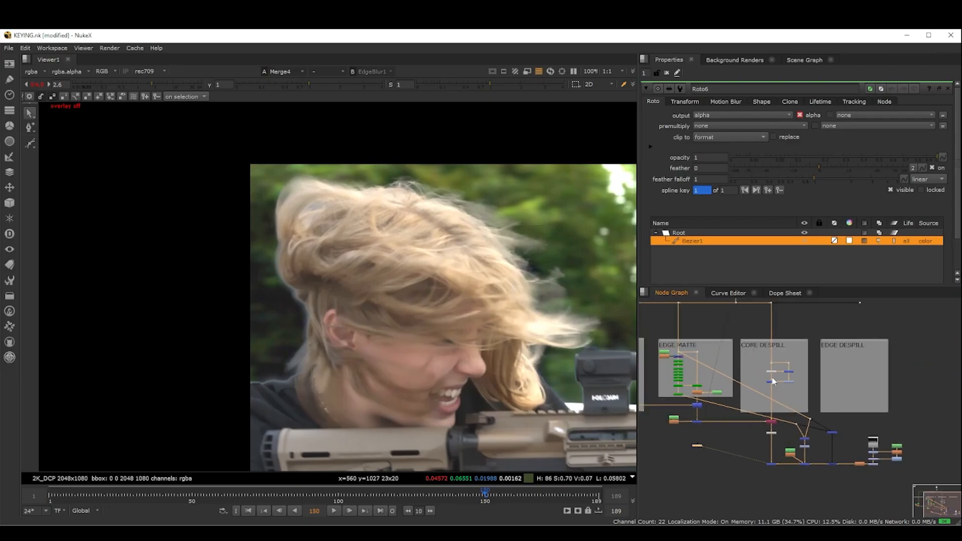
scroll(775, 378, up, 6)
click(777, 360)
key(1)
click(775, 389)
key(1)
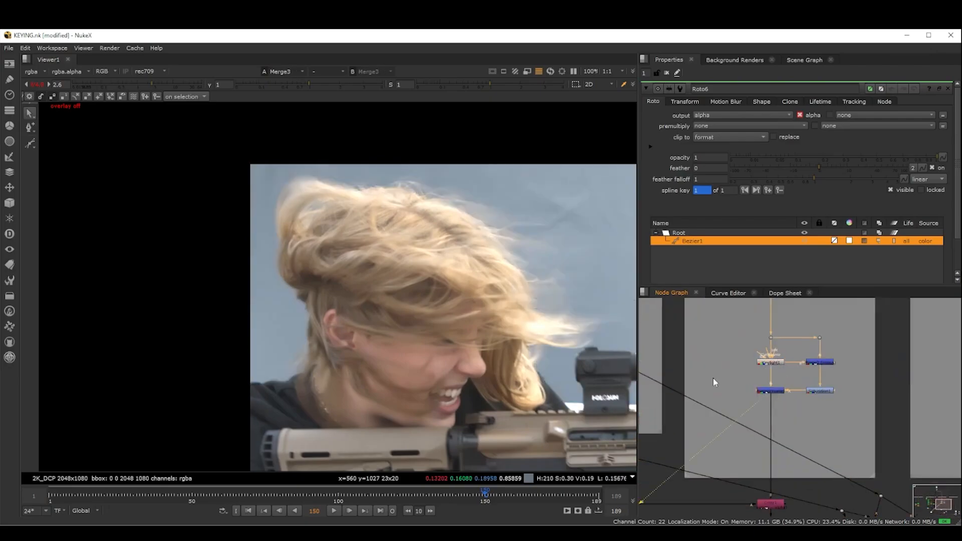
scroll(363, 317, up, 2)
scroll(363, 317, down, 5)
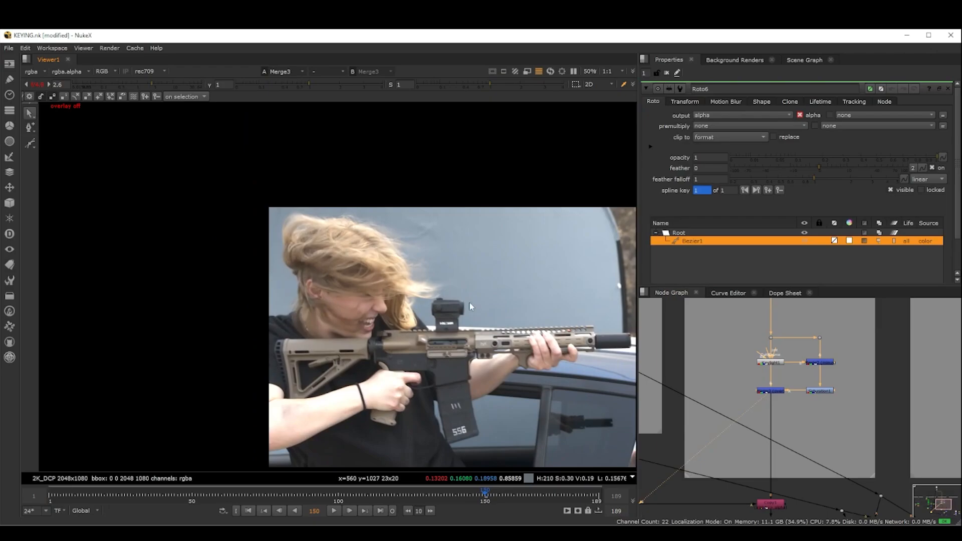
scroll(469, 302, down, 1)
scroll(757, 379, up, 1)
scroll(800, 418, down, 2)
middle_drag(800, 417, 776, 385)
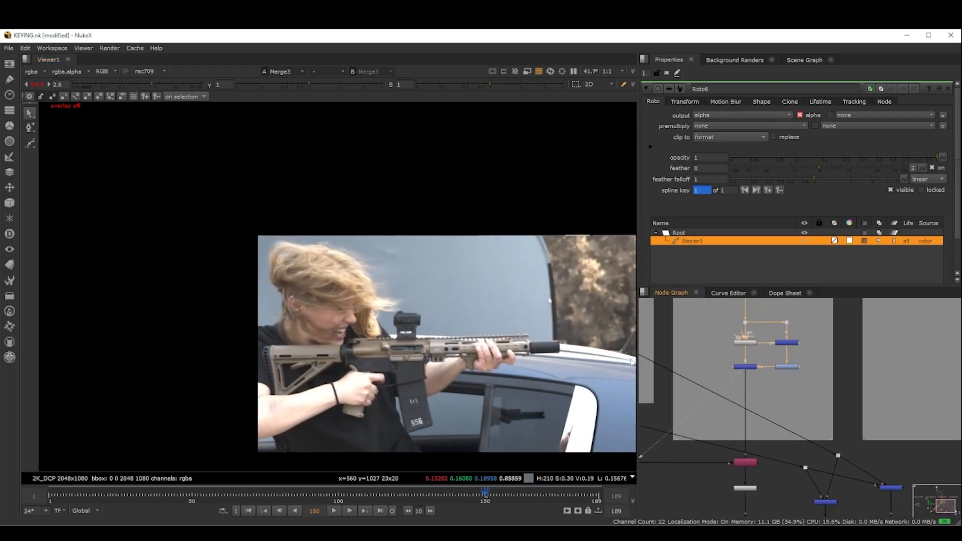
- Compare the Merge4 composite with the Merge3 despill along the rifle's rail and the fingers on the handguard
key(2)
scroll(501, 365, up, 6)
middle_drag(602, 310, 435, 326)
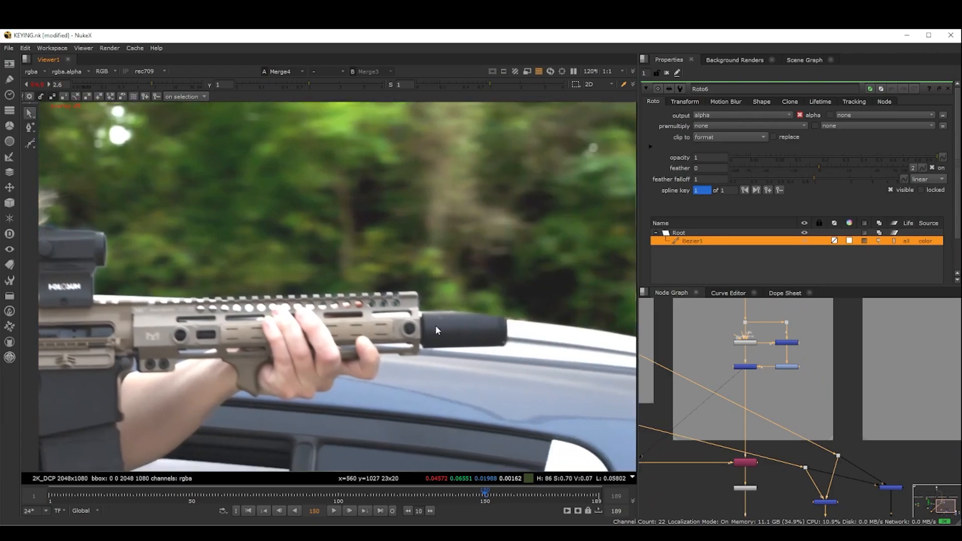
scroll(434, 322, up, 5)
scroll(386, 321, down, 3)
middle_drag(353, 318, 491, 316)
scroll(516, 324, up, 5)
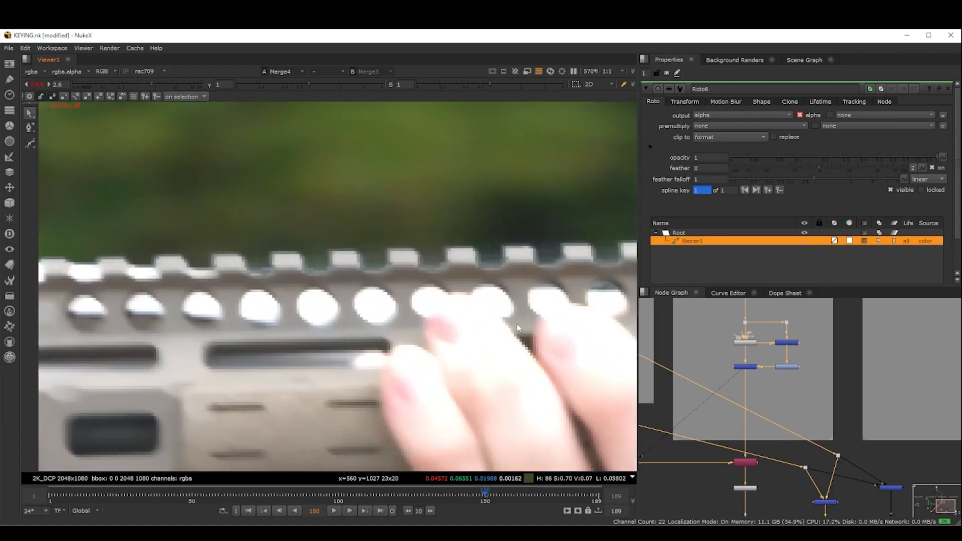
key(1)
key(2)
scroll(465, 304, down, 9)
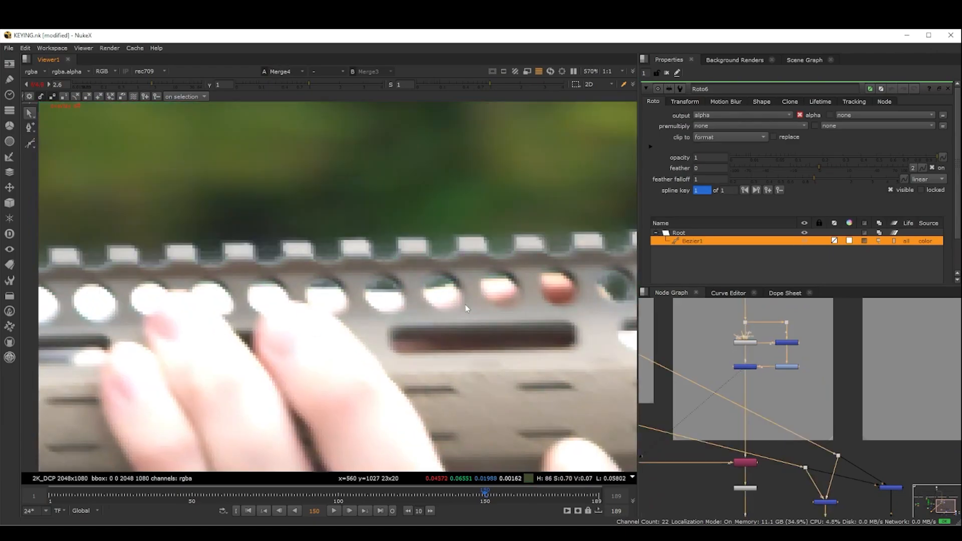
- Compare the Merge4 composite with the original green-screen plate around the car window and the rifle magazine
scroll(446, 326, up, 7)
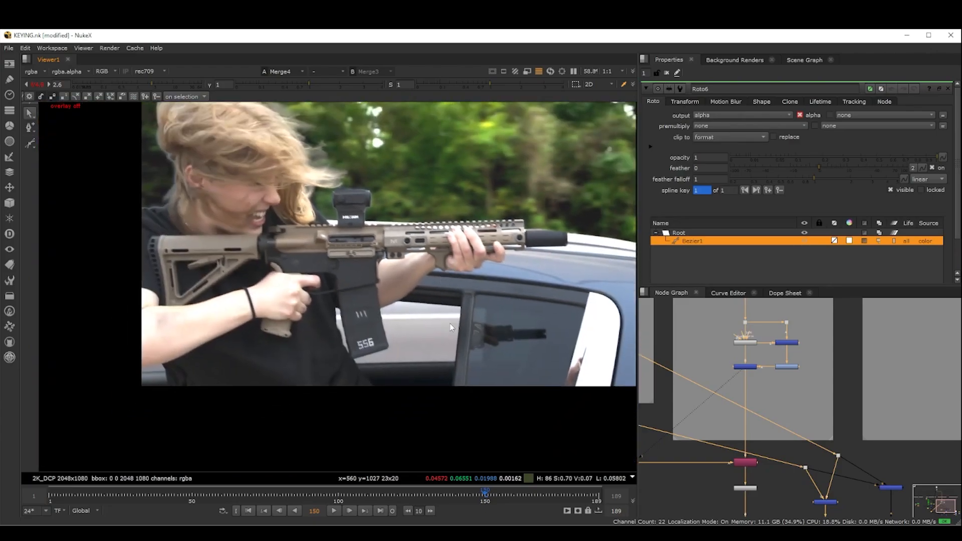
key(3)
key(2)
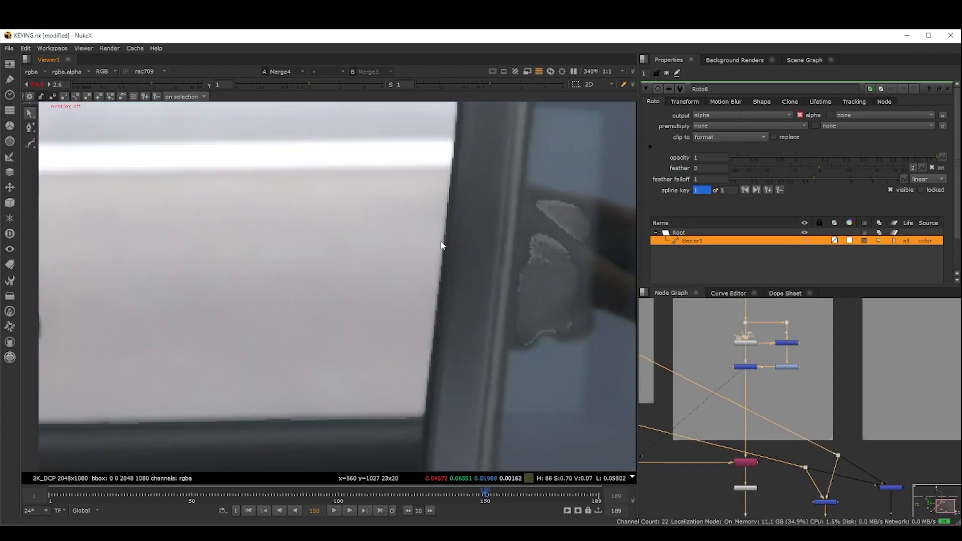
key(3)
key(2)
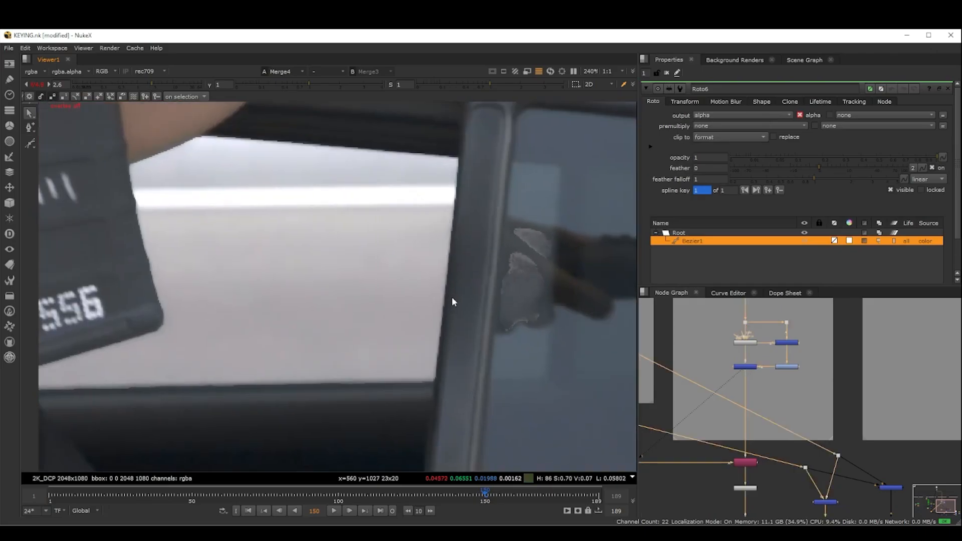
scroll(321, 359, up, 3)
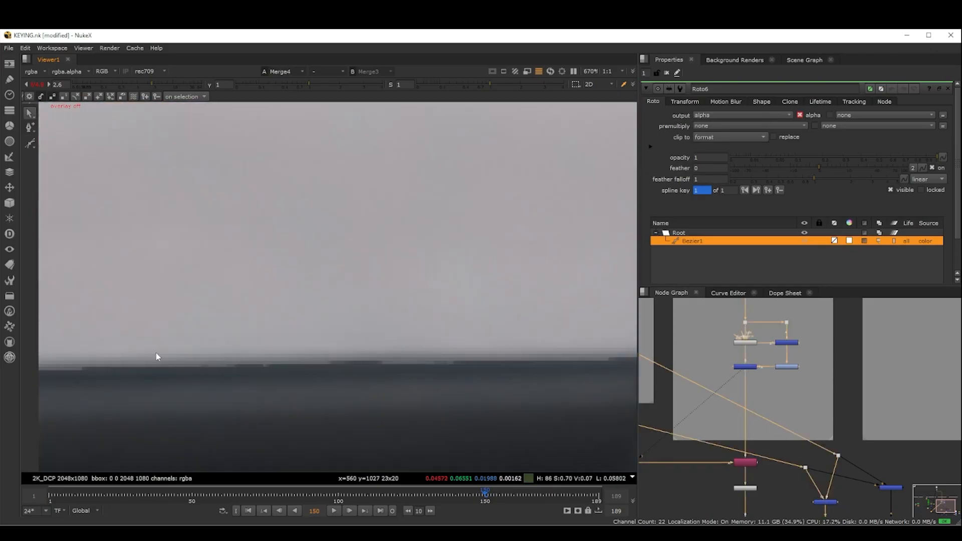
scroll(329, 322, down, 4)
key(3)
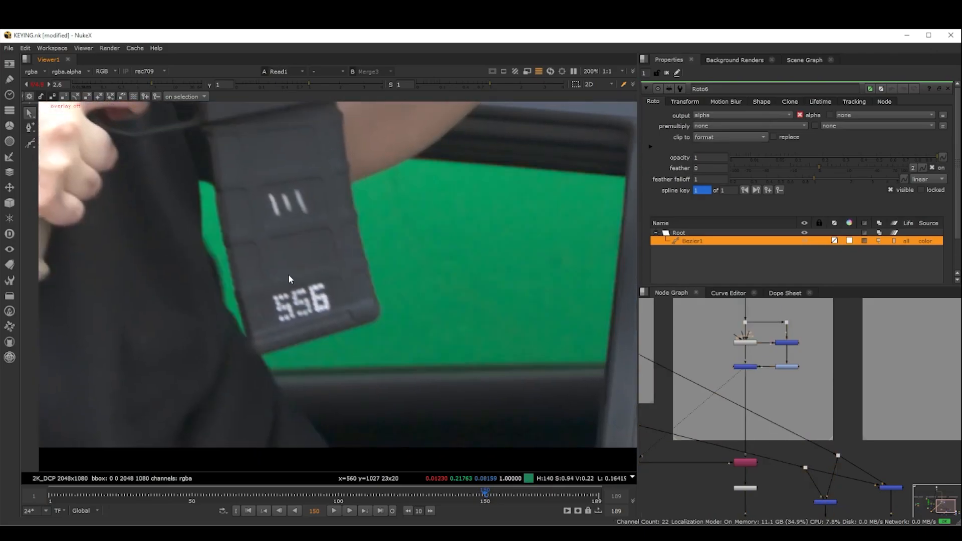
key(2)
scroll(288, 274, down, 3)
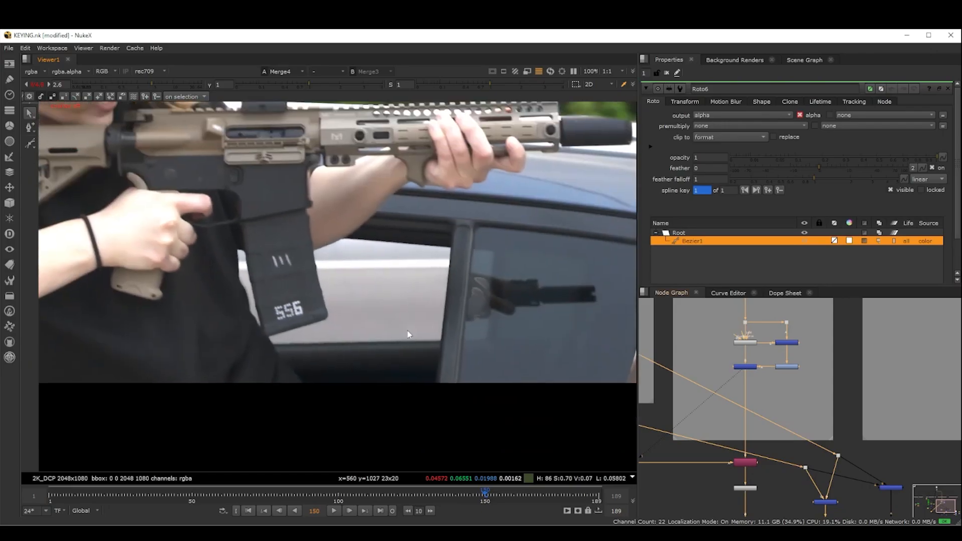
key(3)
key(2)
scroll(351, 250, up, 4)
key(3)
key(2)
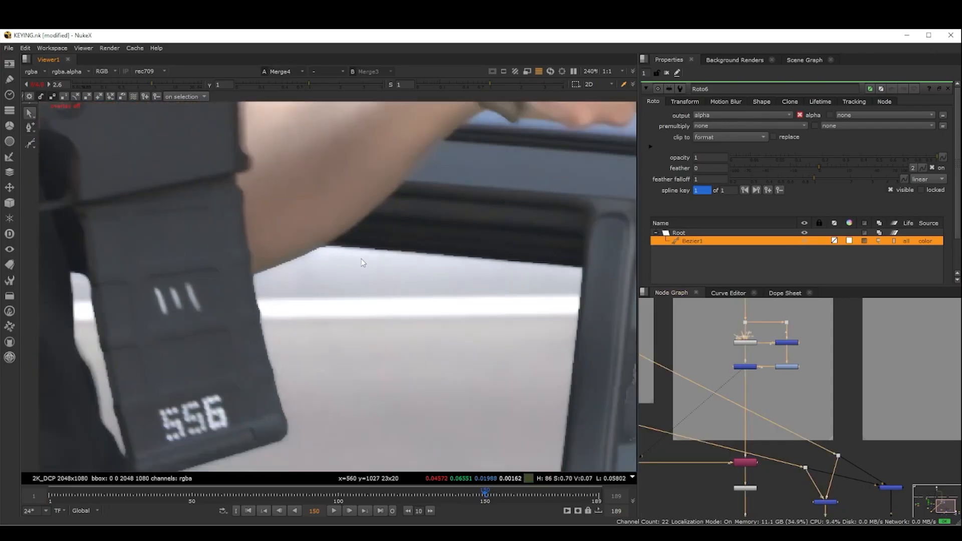
- Examine the composite's edges around the rifle sight and the blowing hair
scroll(341, 285, down, 5)
scroll(317, 308, up, 2)
scroll(398, 330, up, 5)
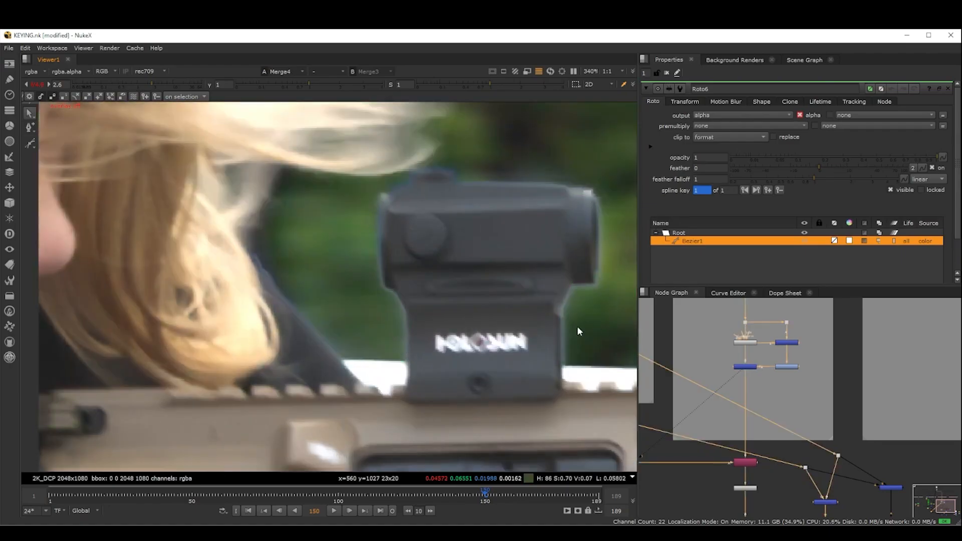
scroll(400, 311, down, 5)
scroll(403, 308, up, 3)
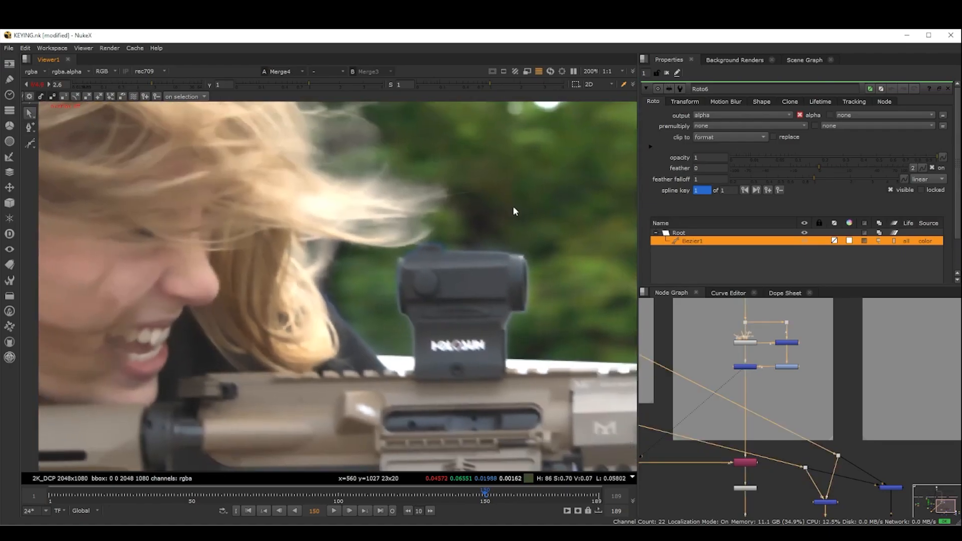
scroll(561, 275, down, 3)
middle_drag(320, 311, 365, 325)
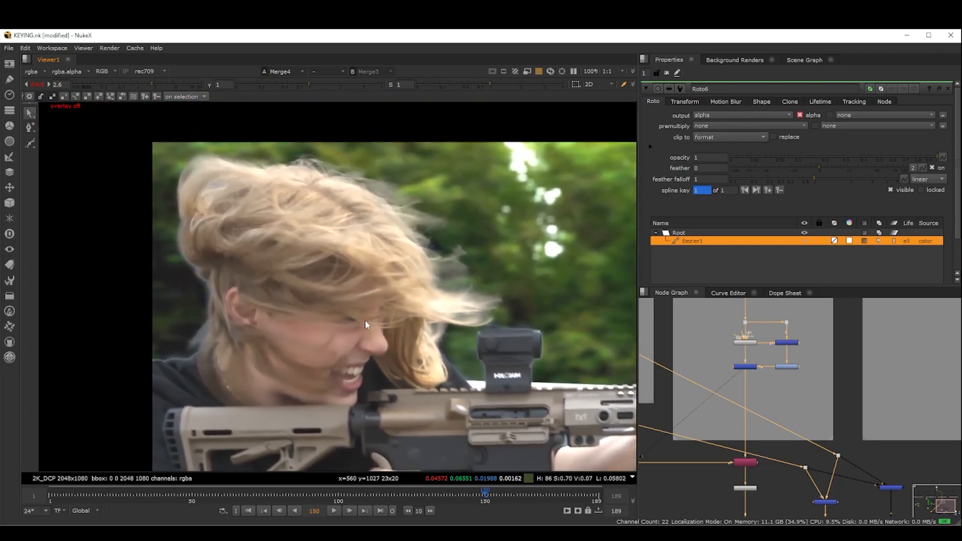
middle_drag(226, 312, 278, 323)
scroll(240, 318, up, 2)
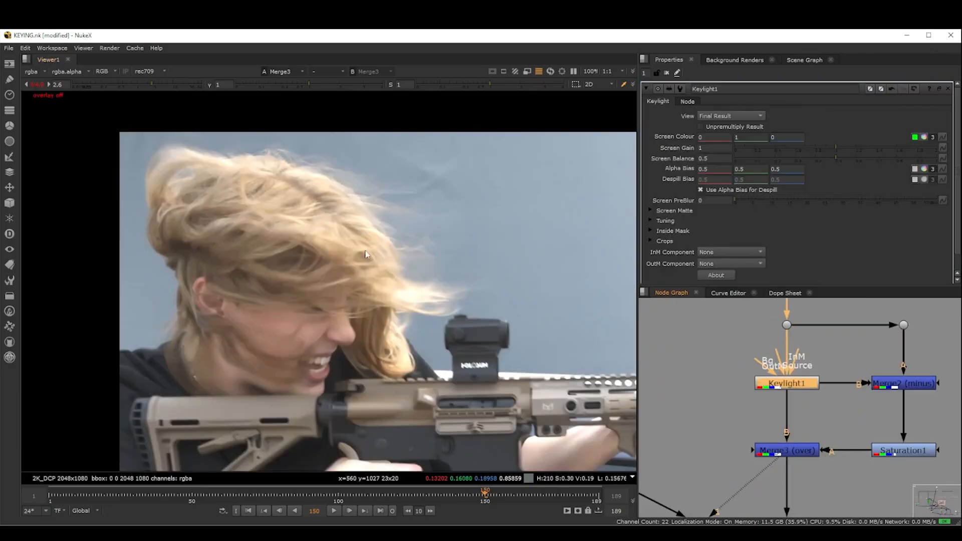
- View the Keylight1 output and try nudging the blue component of its Screen Colour
middle_drag(365, 254, 406, 252)
key(1)
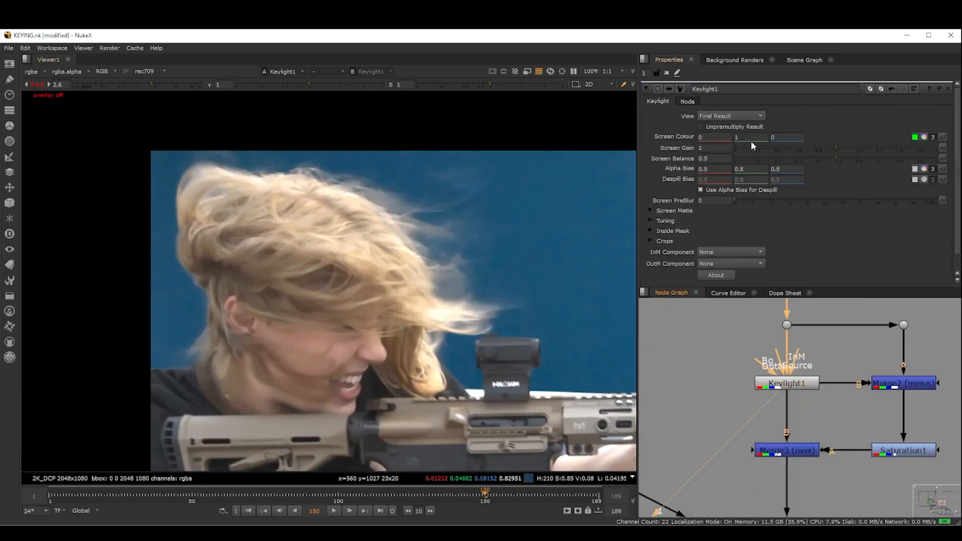
click(785, 141)
key(Down)
key(Up)
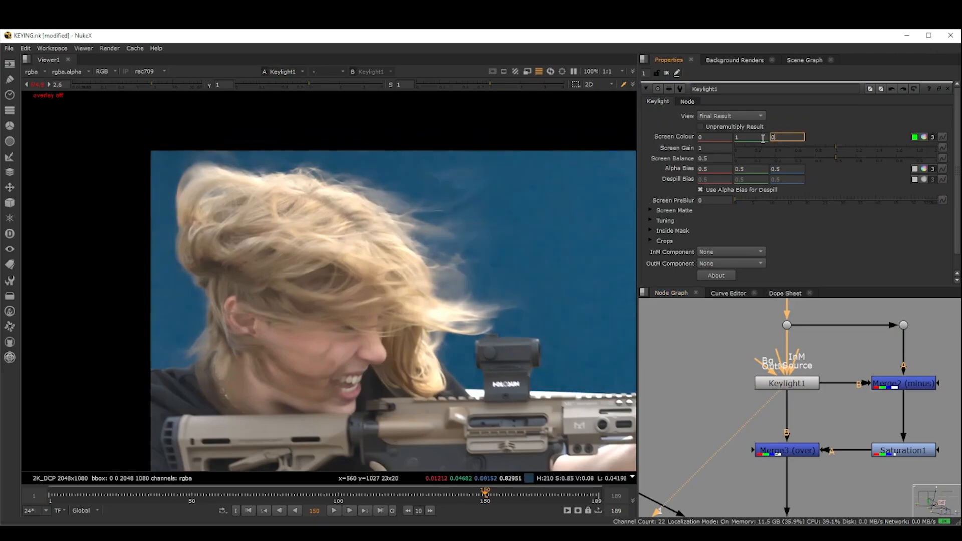
- Lower the red component of Keylight1's Screen Colour to -1.1 while checking the despilled background
click(719, 137)
key(Down)
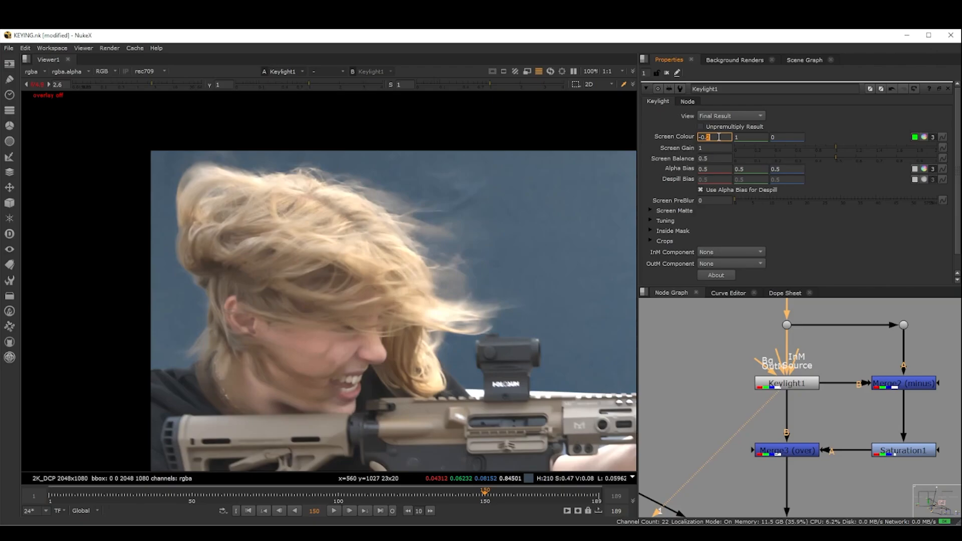
key(Down)
key(Down)
key(Down)
key(Down)
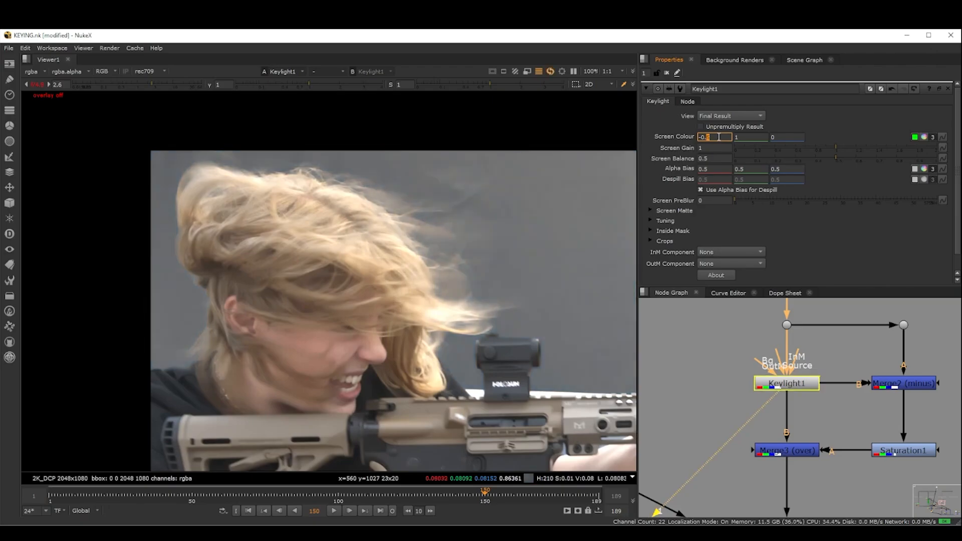
scroll(439, 287, down, 5)
mouse_move(440, 287)
middle_down()
mouse_move(384, 273)
mouse_move(379, 281)
mouse_move(455, 284)
middle_up()
scroll(388, 281, down, 1)
click(721, 136)
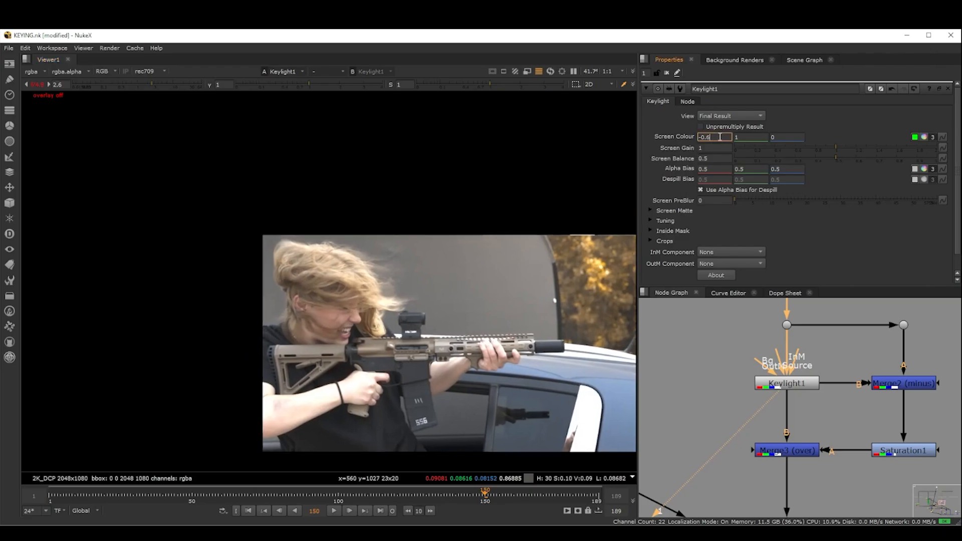
scroll(316, 309, up, 5)
key(Down)
key(Down)
key(Down)
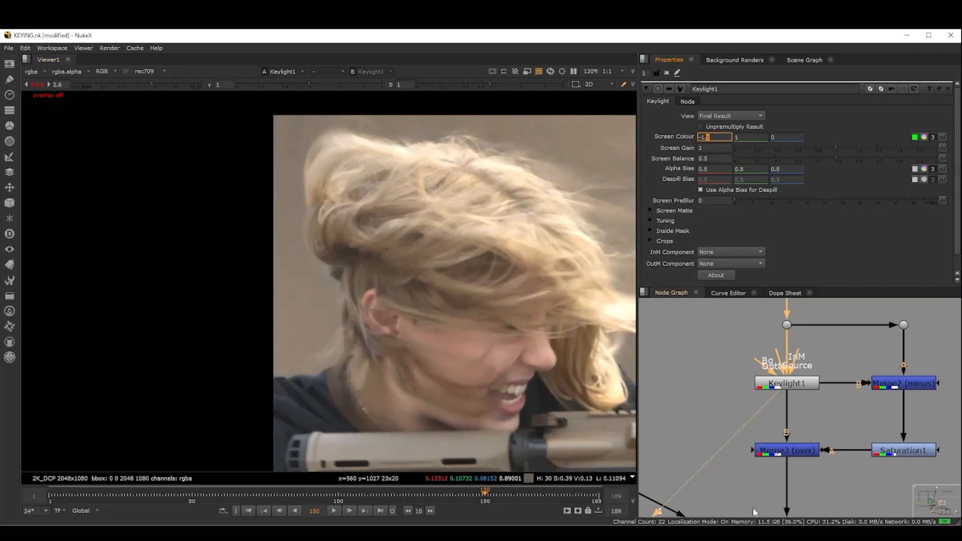
- View the Merge3 output and examine the combined despill result
click(791, 446)
key(1)
scroll(540, 327, down, 4)
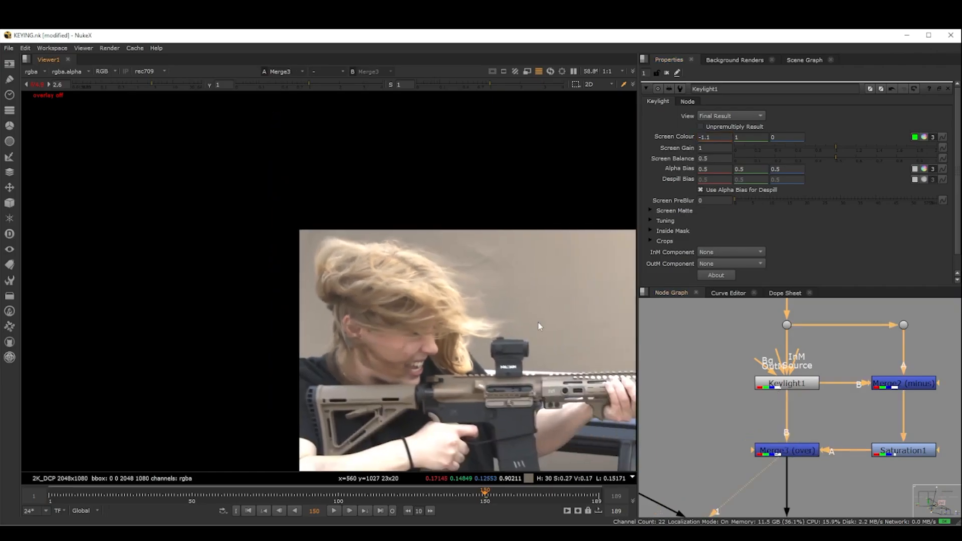
- Try the red component of Keylight1's Screen Colour at 0 for comparison, and undo the change
double_click(721, 136)
text(0)
key(Return)
key(ctrl+z)
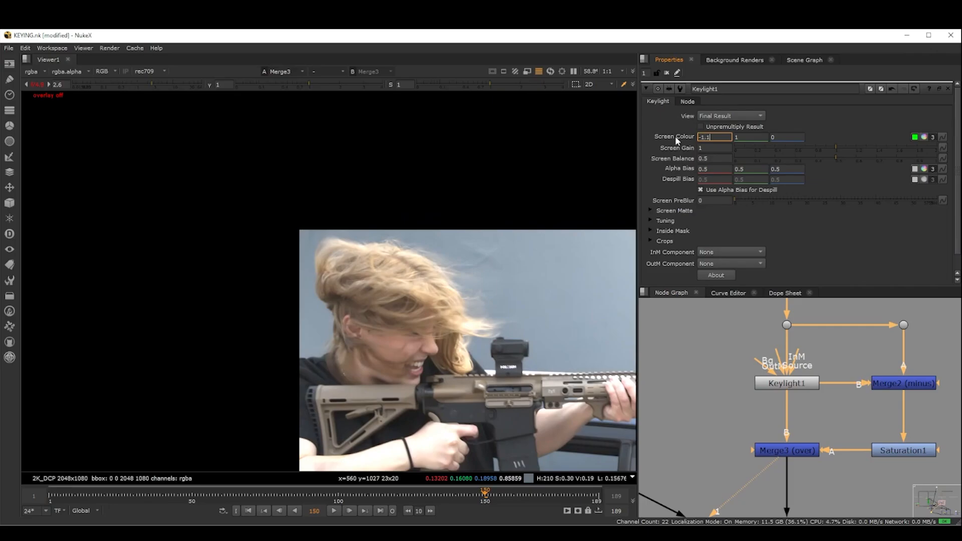
- Examine the rifle rail in the Merge3 despill and the hair edges in the Merge4 composite
scroll(439, 311, down, 3)
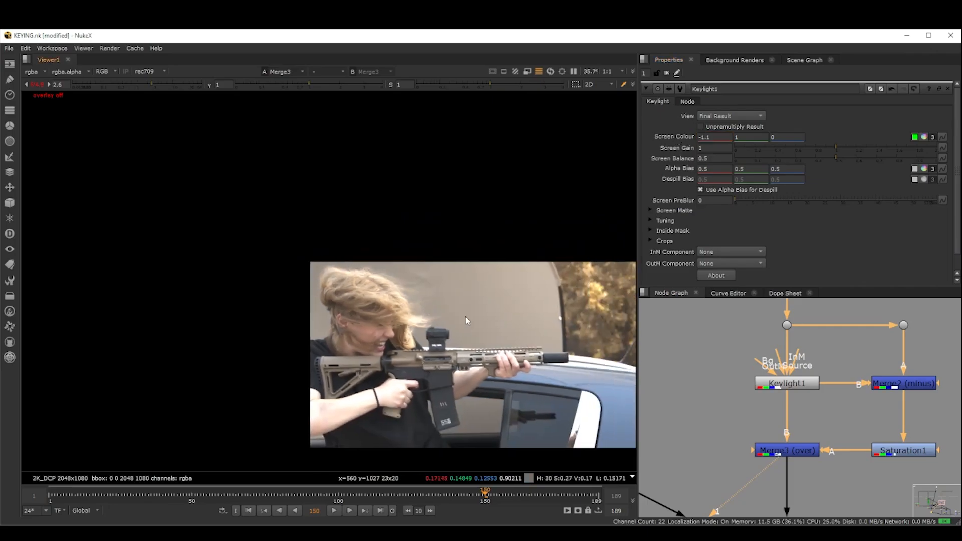
scroll(466, 317, up, 10)
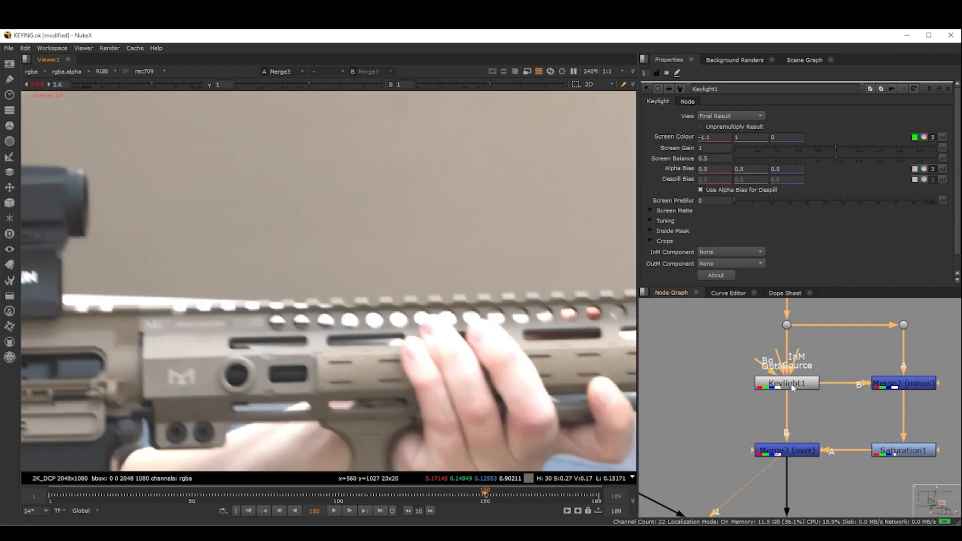
click(793, 384)
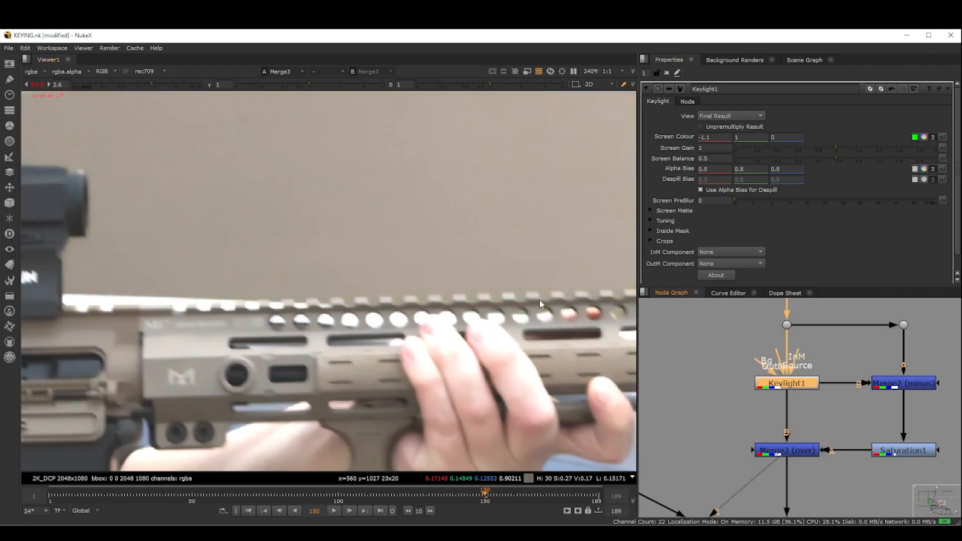
scroll(203, 291, down, 5)
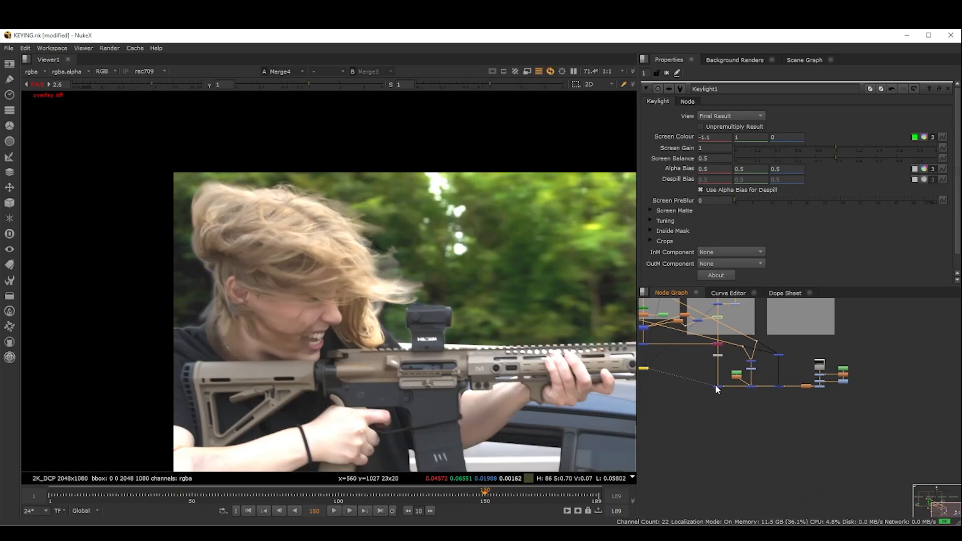
click(716, 388)
scroll(235, 293, up, 5)
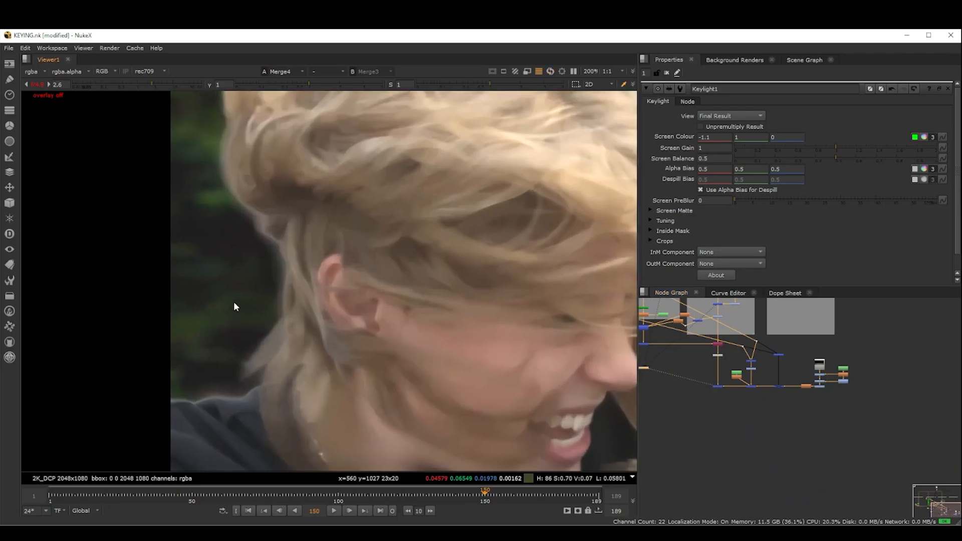
- Compare the loose hair strands behind the ear between the Read1 plate and the Merge4 composite
key(1)
key(2)
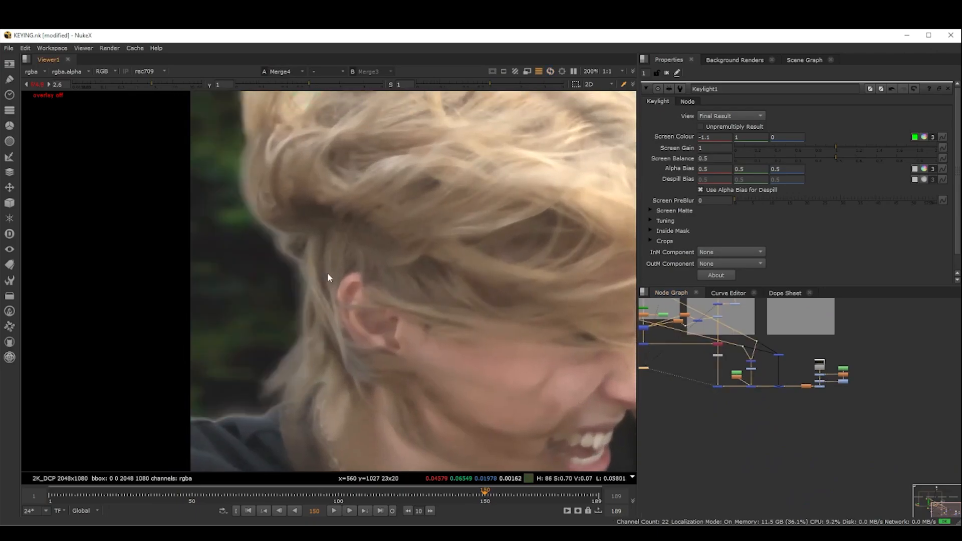
key(1)
key(2)
scroll(327, 272, up, 5)
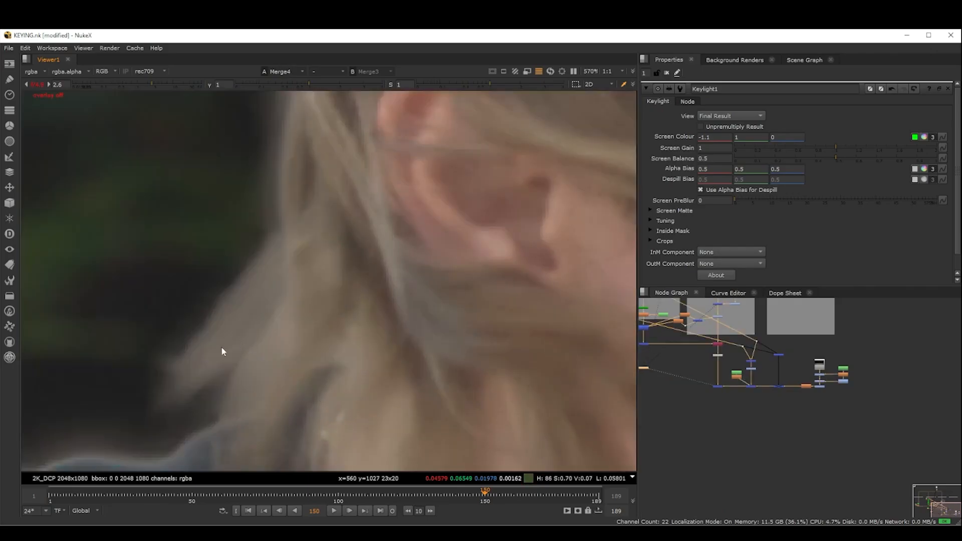
key(1)
key(2)
key(1)
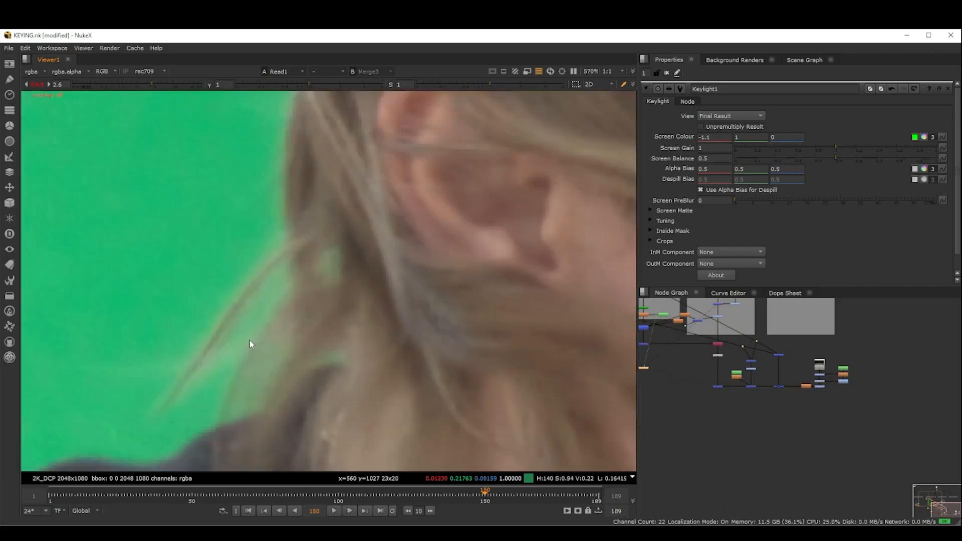
key(2)
key(1)
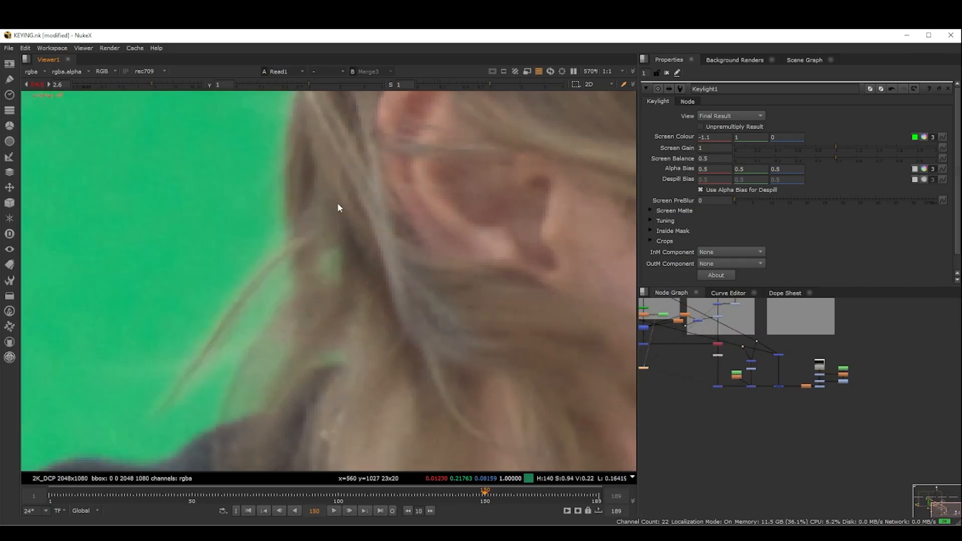
- Examine the hair outline above and behind the ear in the Merge4 composite
scroll(346, 250, down, 4)
key(2)
scroll(350, 301, up, 5)
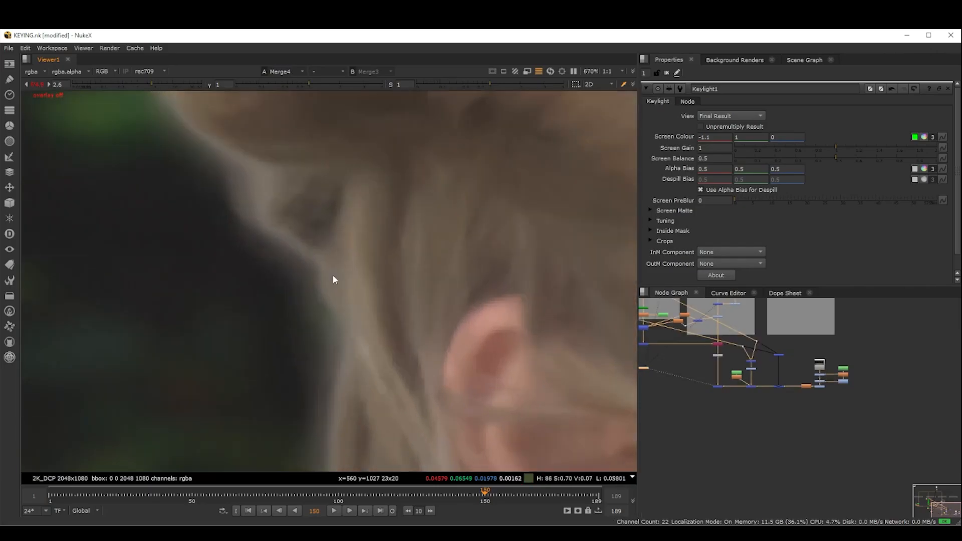
scroll(326, 271, down, 6)
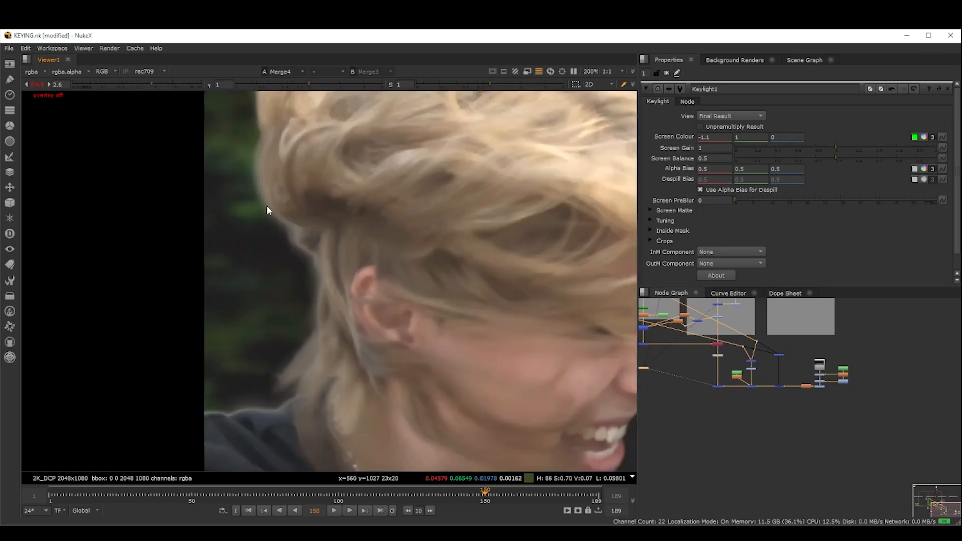
scroll(799, 439, down, 2)
- Set the red component of Keylight1's Screen Colour to -1.1 and check the hair and shoulder edges in Merge4
scroll(797, 431, up, 8)
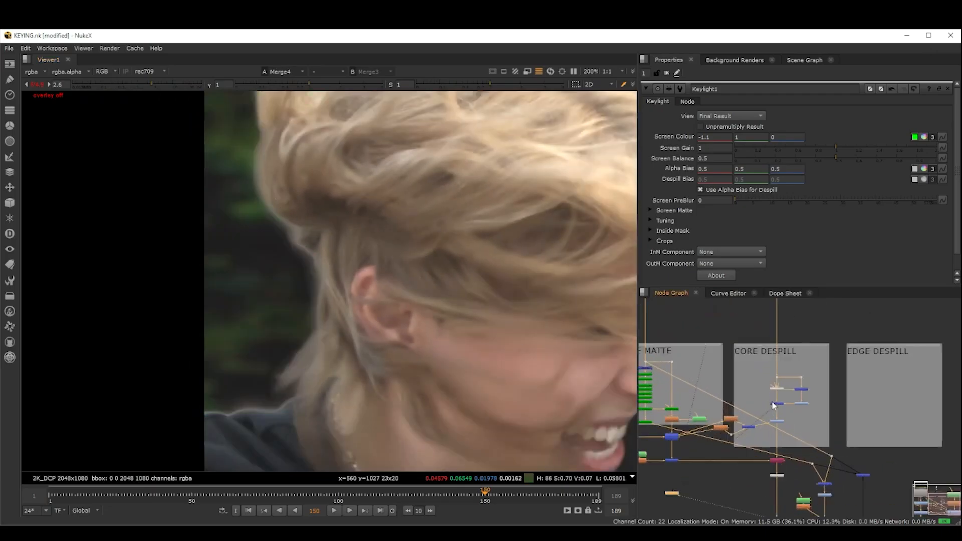
scroll(796, 426, up, 3)
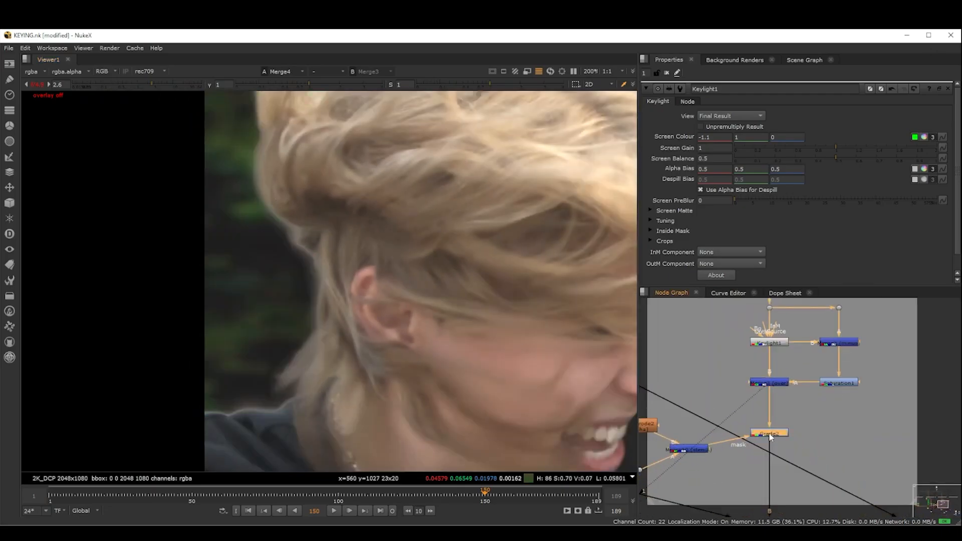
click(776, 344)
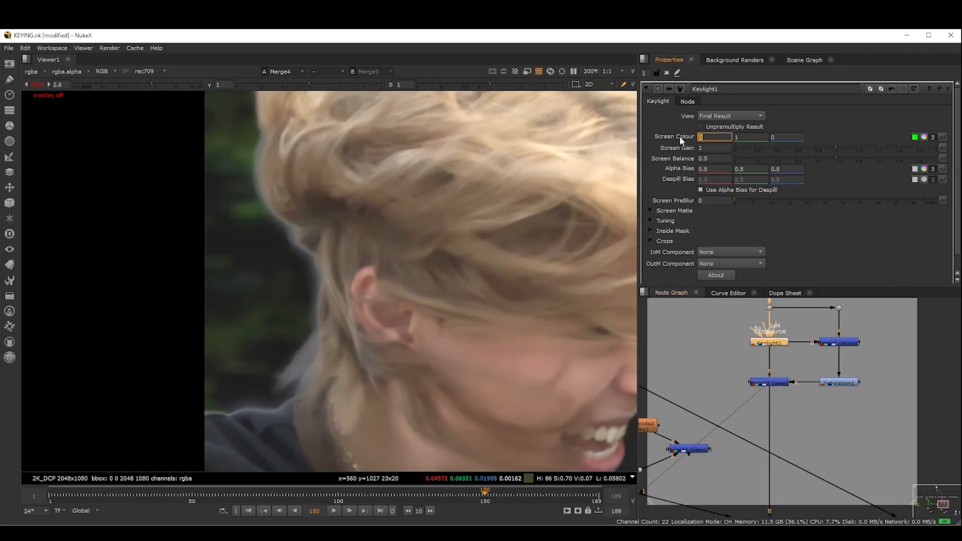
text(-1.1)
key(Return)
scroll(304, 312, down, 5)
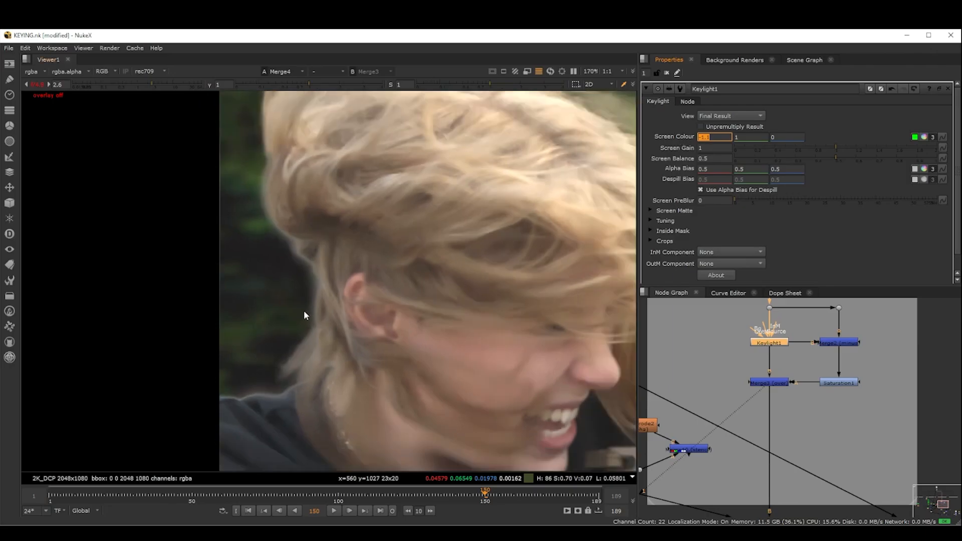
key(2)
key(1)
scroll(340, 329, up, 6)
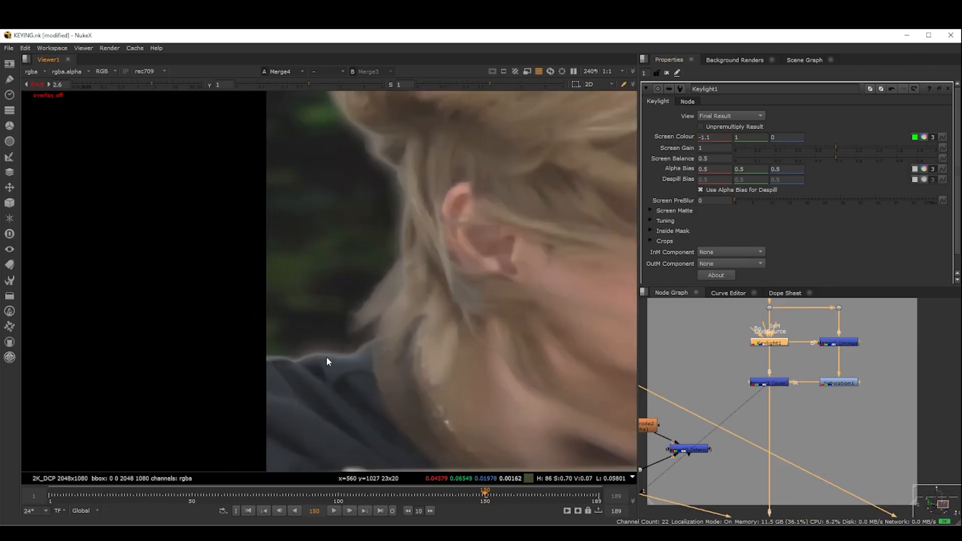
- Insert a Grade node below Merge3 in the core despill and connect its mask input to the edge-matte stencil merge
scroll(801, 384, down, 1)
click(751, 461)
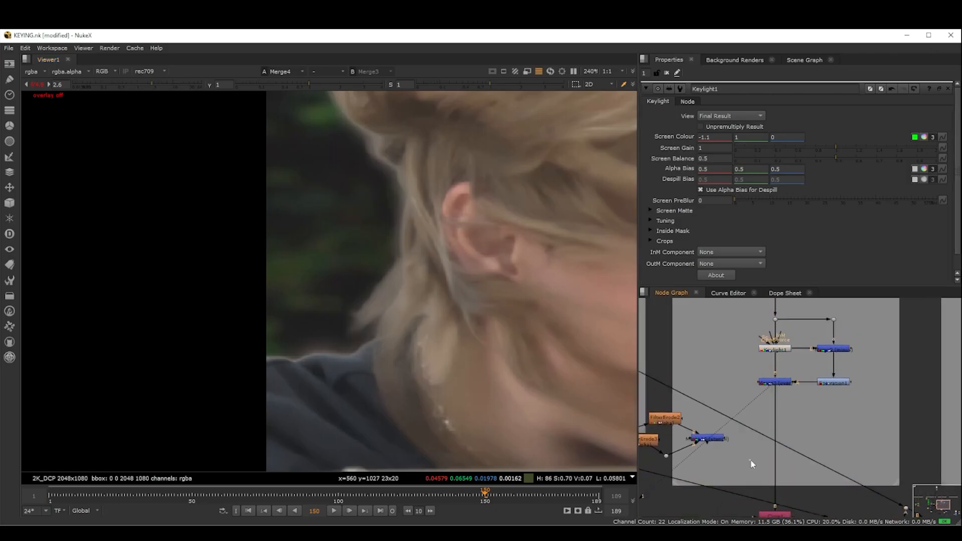
key(g)
drag(762, 452, 714, 440)
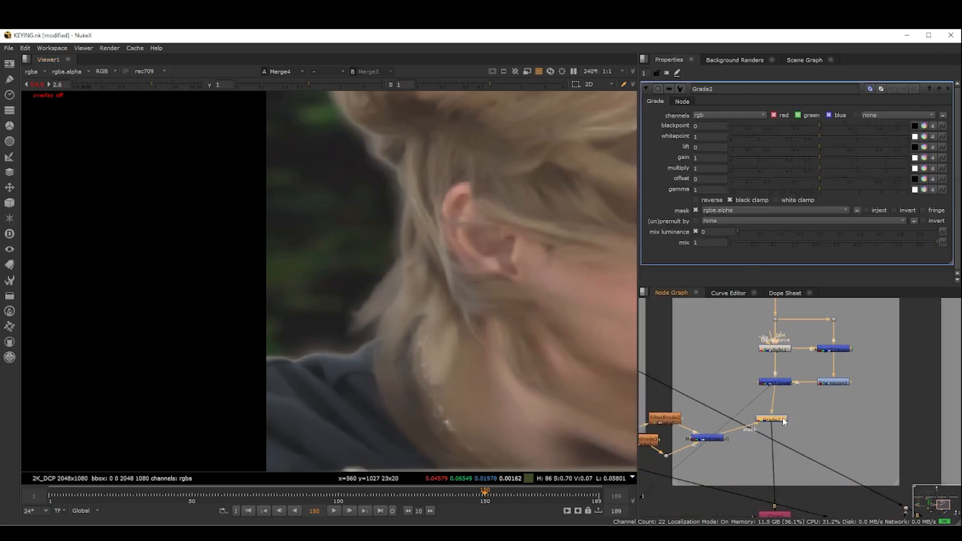
drag(785, 422, 779, 426)
- View the ChannelMerge1 alpha with the viewer gain reset to 1 and examine the matte around the hair
key(1)
scroll(339, 402, up, 4)
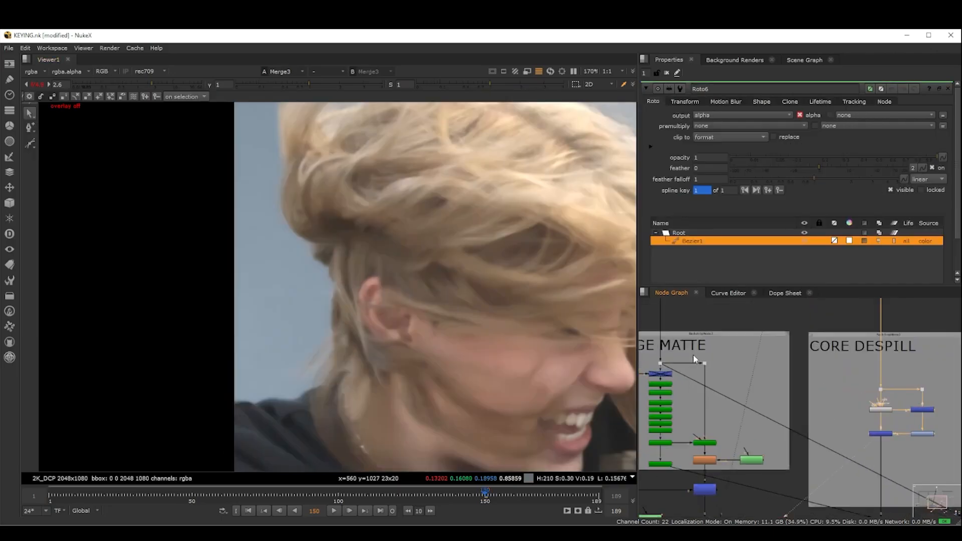
click(705, 460)
key(1)
scroll(441, 355, down, 2)
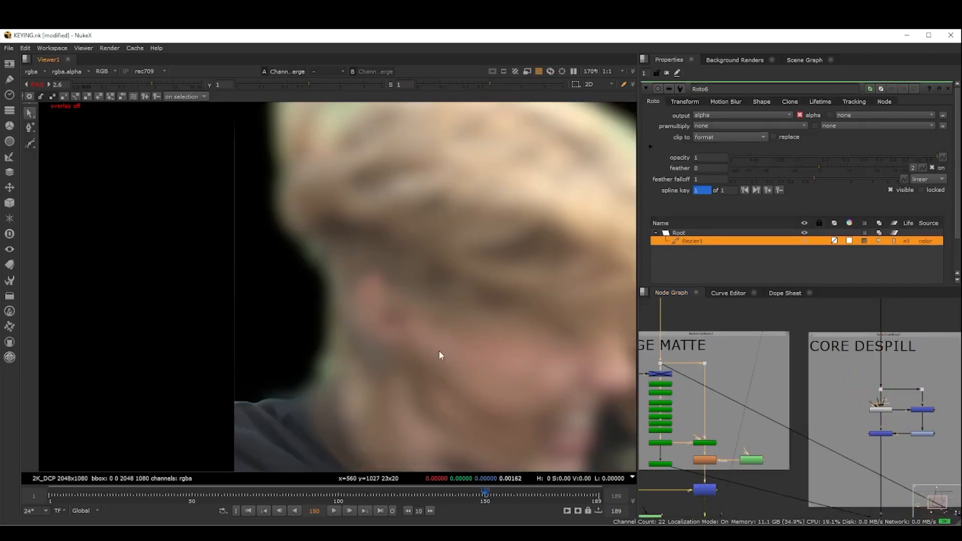
key(a)
scroll(443, 355, down, 4)
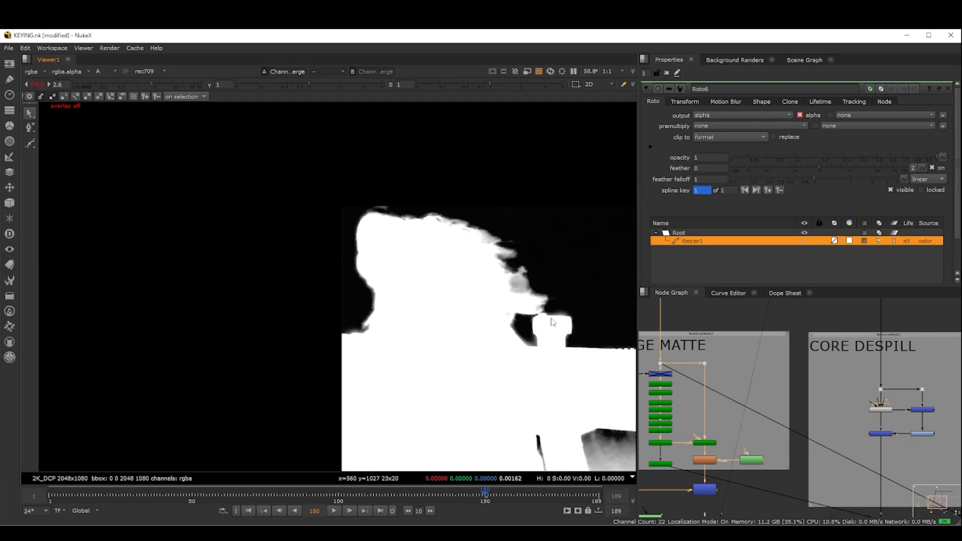
click(44, 86)
scroll(484, 318, up, 5)
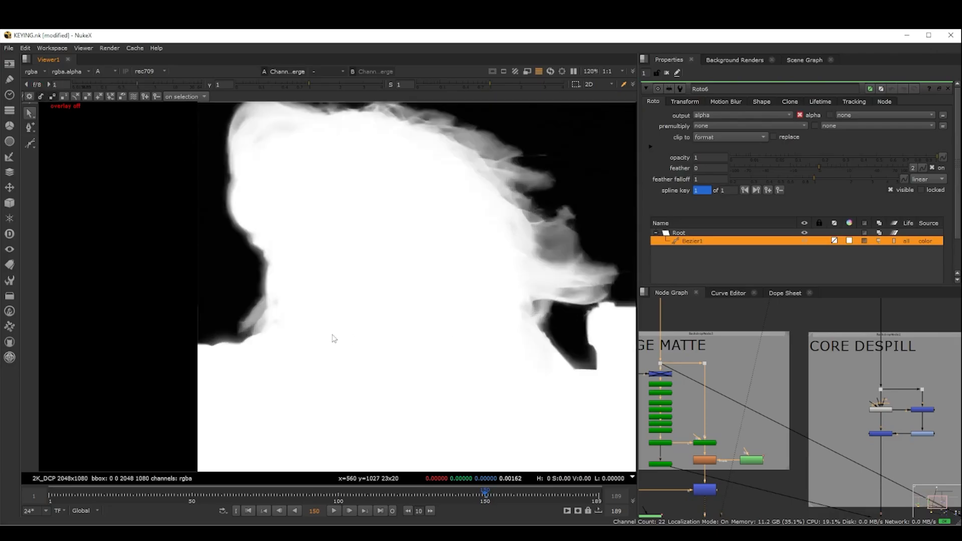
scroll(771, 450, up, 4)
key(Tab)
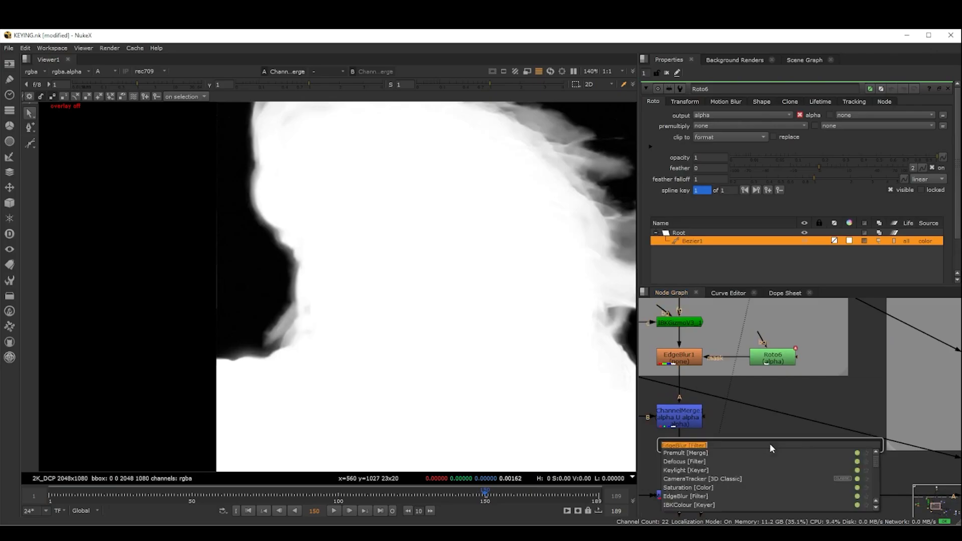
text(edge)
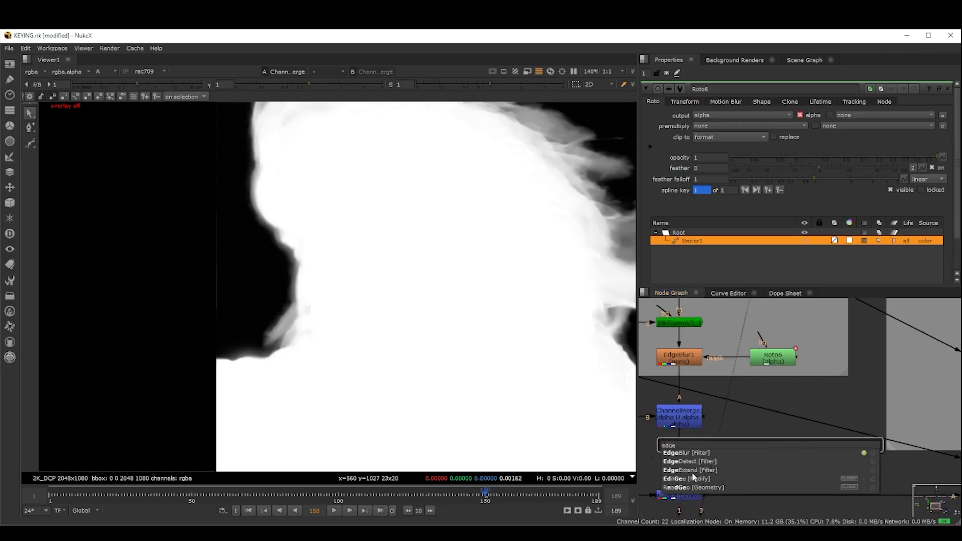
click(737, 423)
click(768, 427)
- Add a Merge node beside ChannelMerge1, connect both its A and B inputs to ChannelMerge1, and view its output
scroll(884, 439, down, 3)
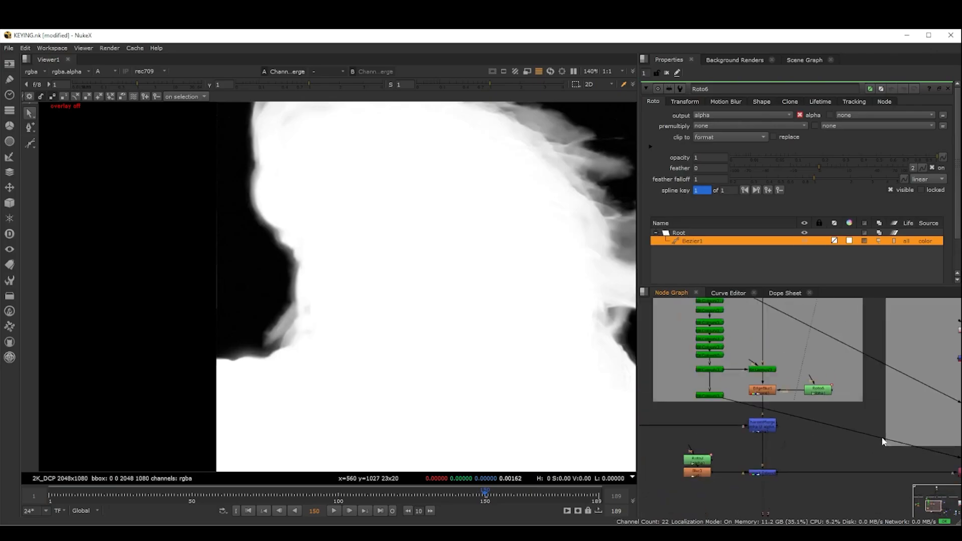
middle_drag(883, 439, 782, 453)
scroll(729, 442, up, 2)
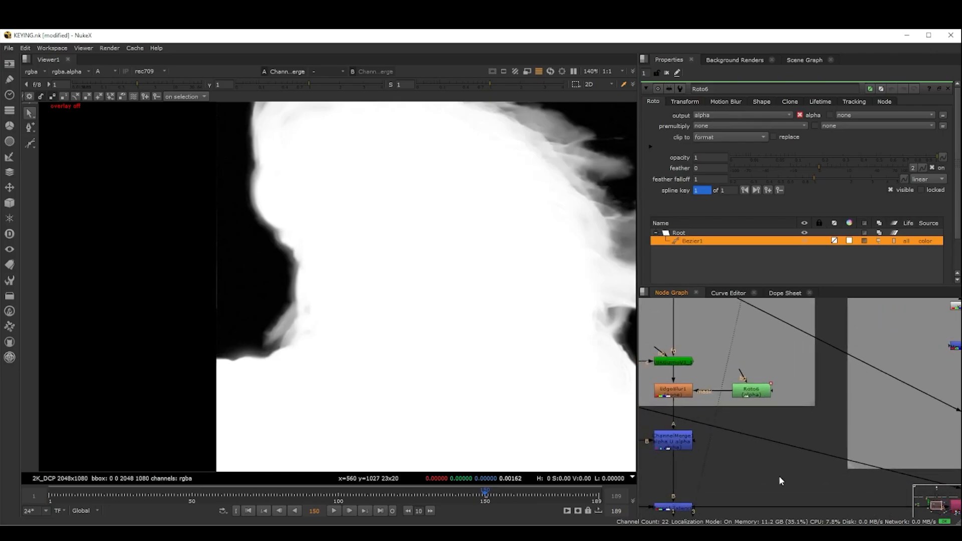
key(m)
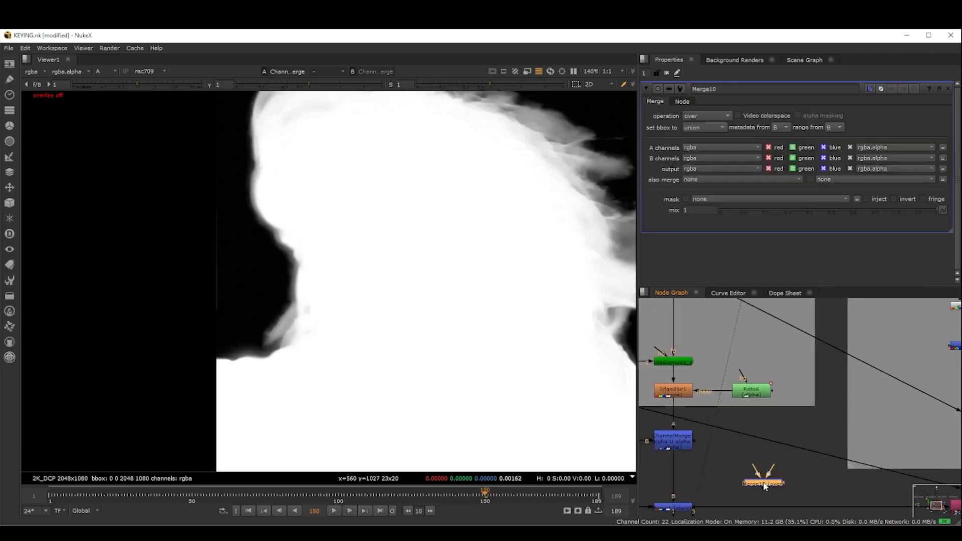
drag(755, 465, 687, 441)
drag(763, 485, 783, 471)
key(1)
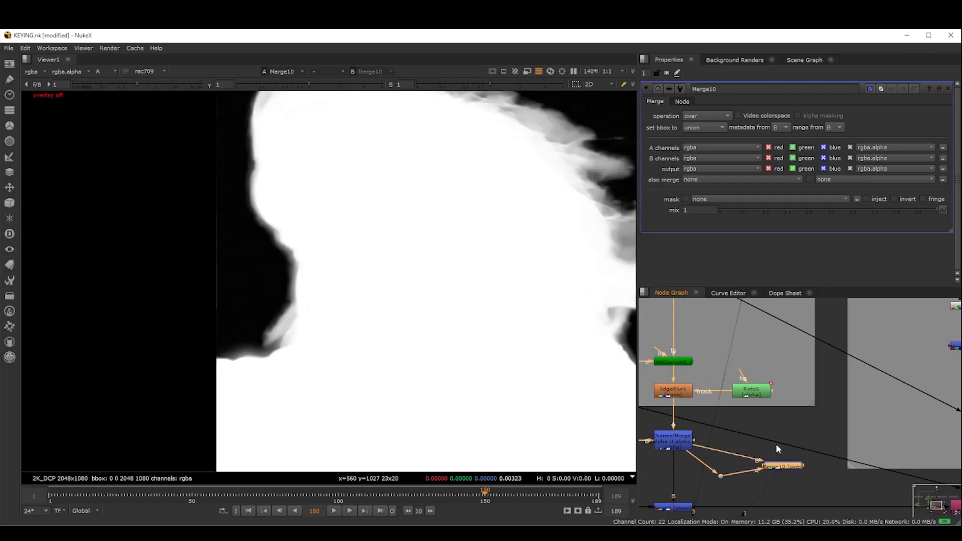
- Set the new Merge node's operation to stencil and examine the edge matte around the hair and shoulder
click(708, 116)
click(709, 287)
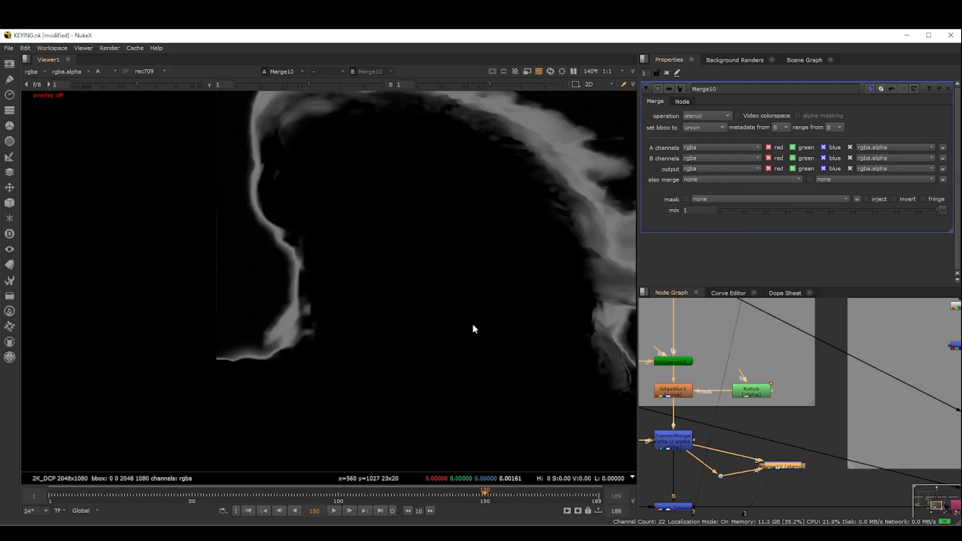
scroll(342, 260, down, 3)
middle_drag(341, 256, 339, 268)
scroll(281, 313, up, 5)
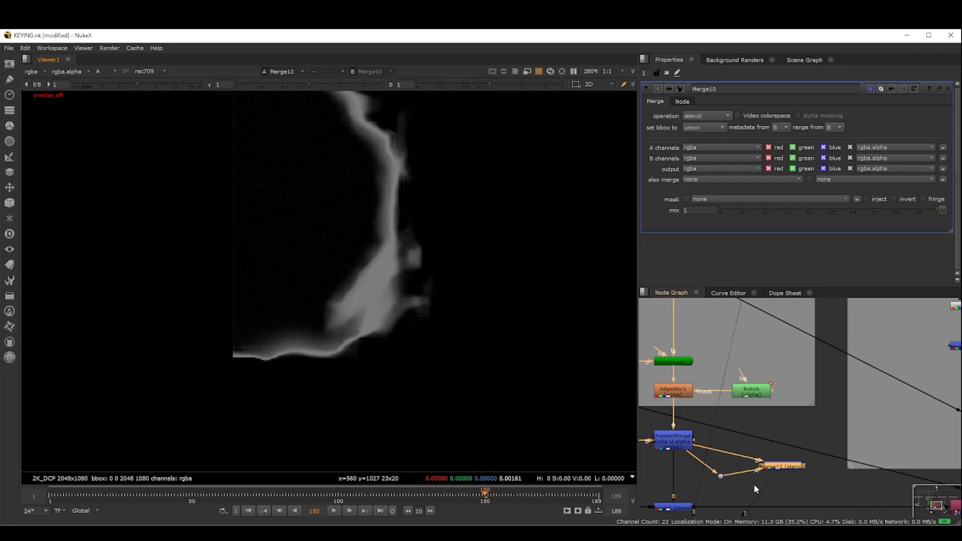
- Insert an Erode (filter) node between ChannelMerge1 and the stencil merge's B input
scroll(755, 486, up, 2)
key(Tab)
text(erol)
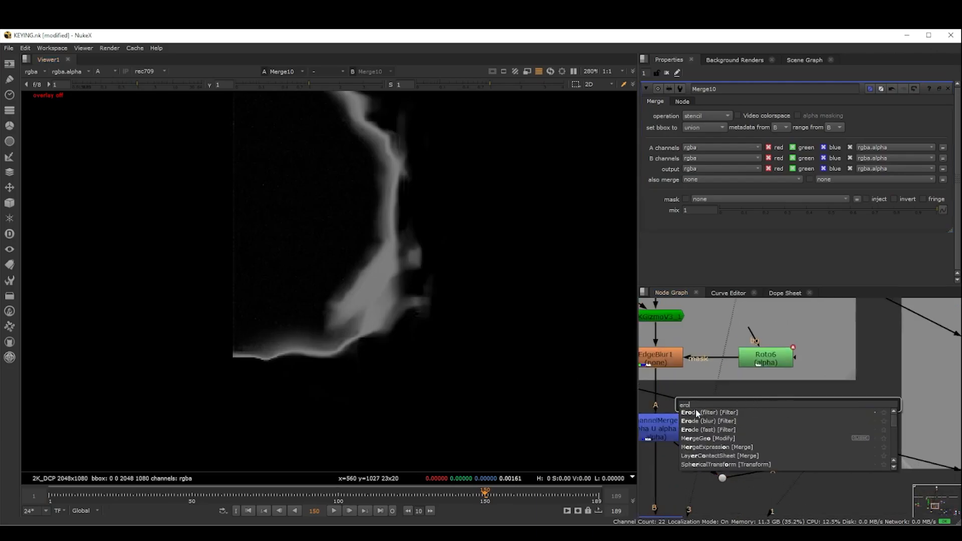
click(716, 414)
drag(783, 411, 747, 439)
- Insert a second Erode (filter) node between ChannelMerge1 and the stencil merge's A input
click(729, 487)
key(Tab)
text(ero)
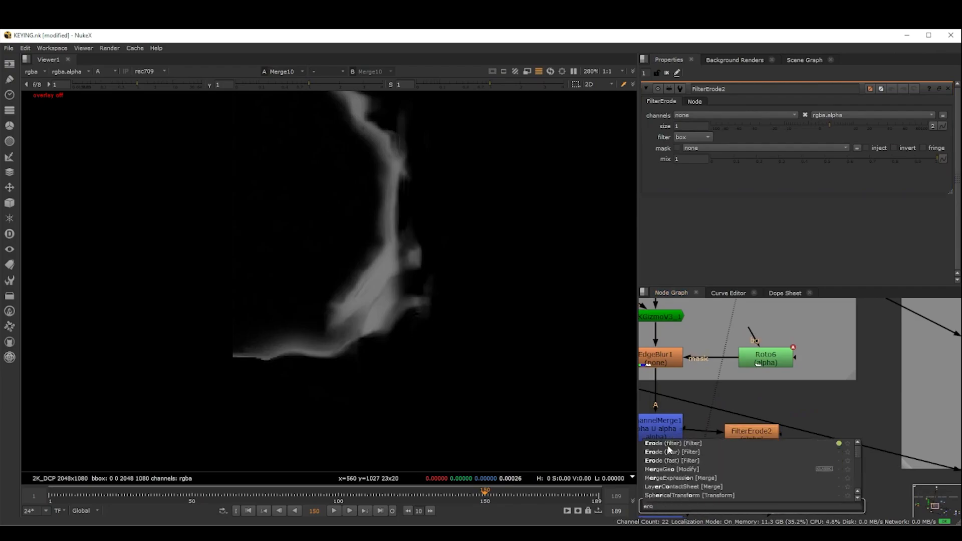
click(669, 445)
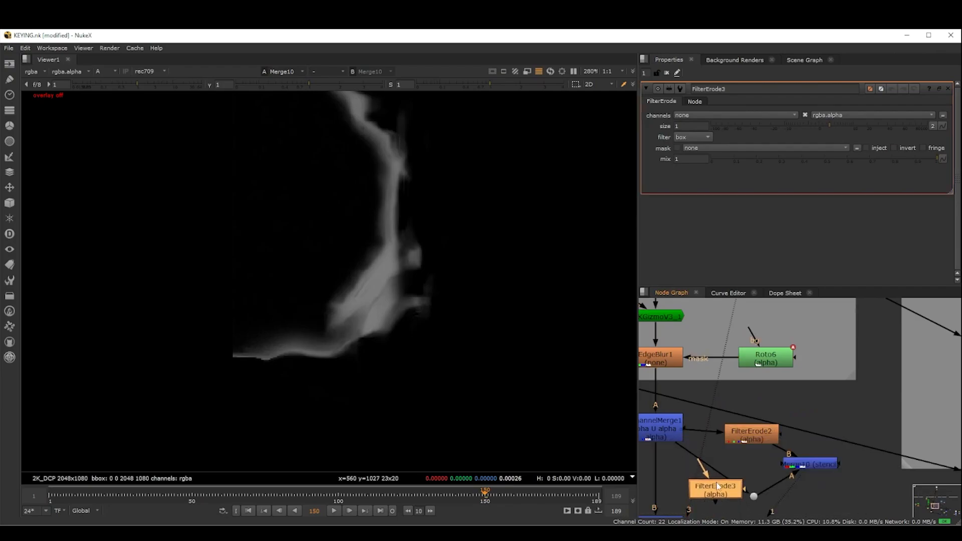
drag(726, 505, 731, 466)
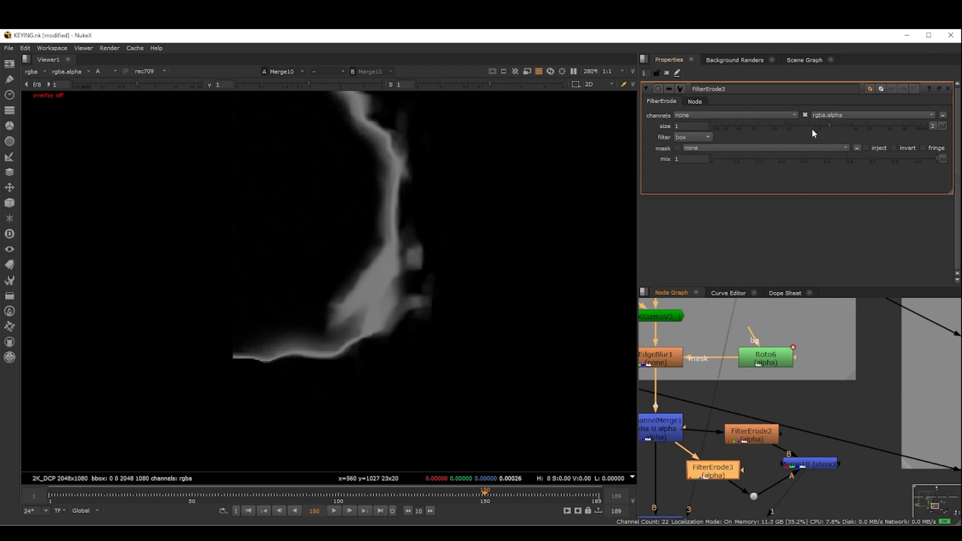
- Adjust FilterErode3's size, set FilterErode2's size to -3.6, and check the edge matte around the whole subject
mouse_move(812, 128)
mouse_down()
mouse_move(864, 131)
mouse_move(834, 143)
mouse_move(821, 124)
mouse_move(799, 127)
mouse_up()
double_click(757, 436)
scroll(466, 269, down, 5)
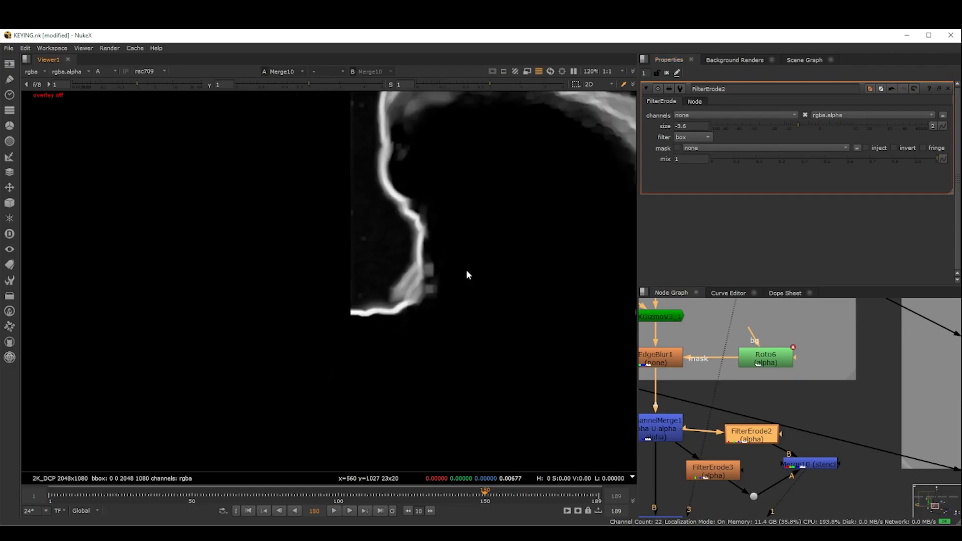
scroll(472, 295, down, 3)
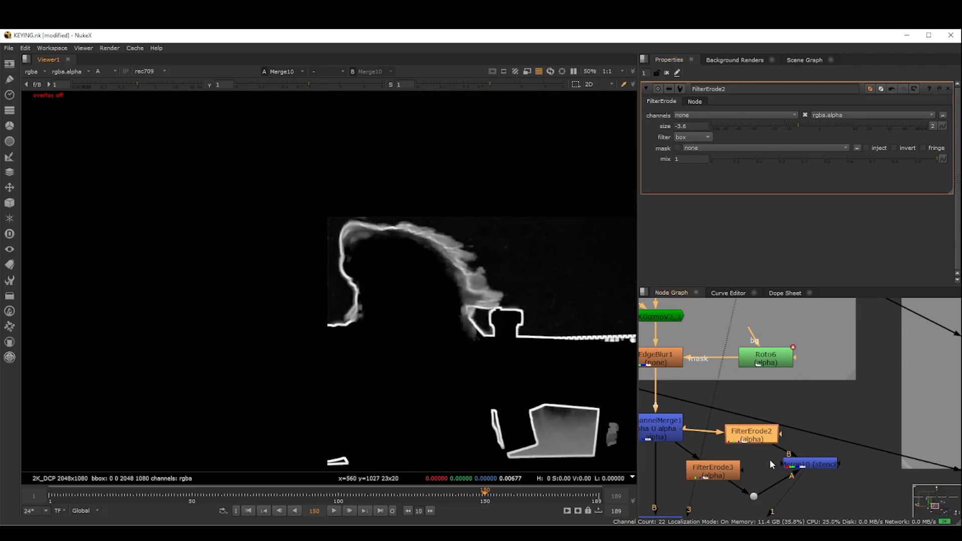
- Move the two FilterErode nodes and the stencil merge together closer to the core despill branch
scroll(771, 463, down, 3)
middle_drag(771, 462, 712, 421)
drag(729, 423, 744, 425)
drag(780, 394, 760, 388)
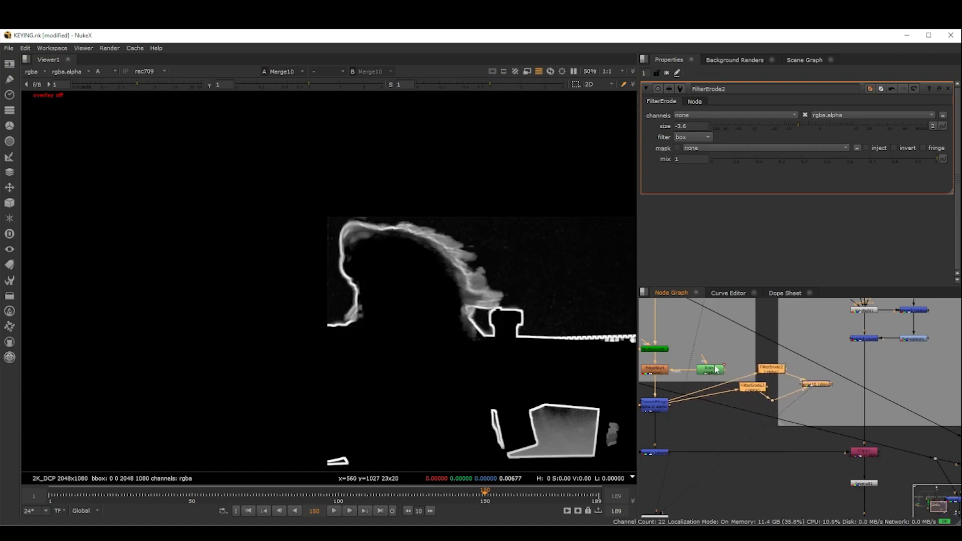
- View the Grade2 output in colour and set its gain to 0.18 within the edge mask
click(864, 339)
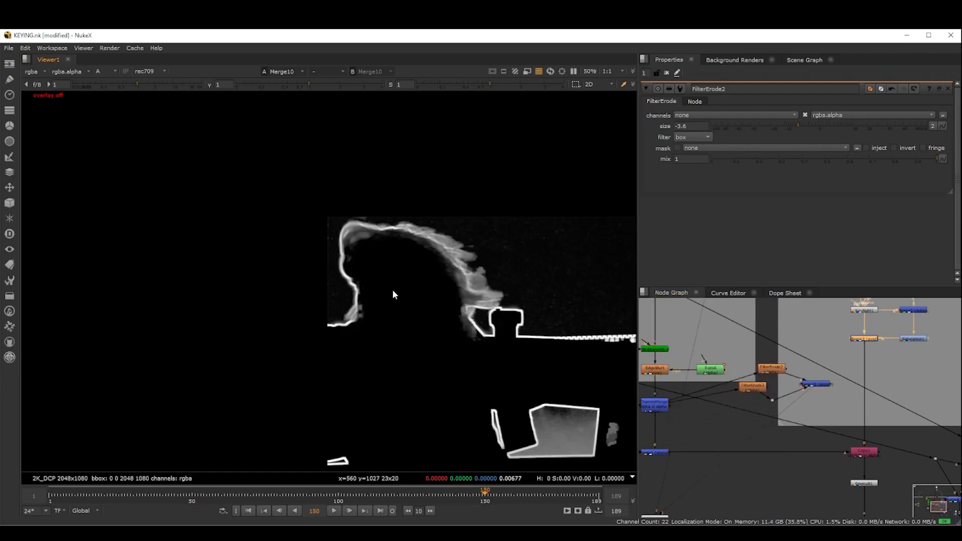
key(a)
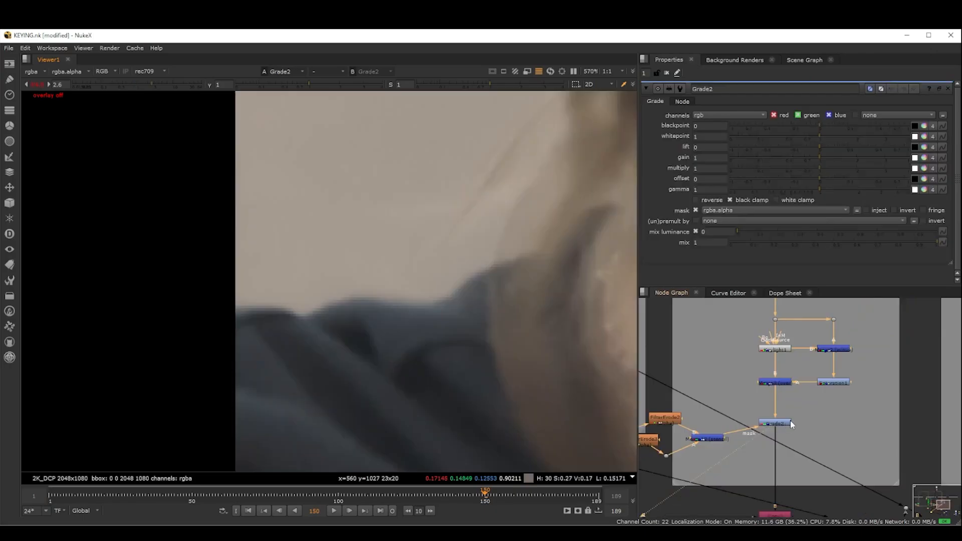
drag(818, 159, 768, 158)
scroll(758, 401, down, 1)
scroll(737, 433, up, 3)
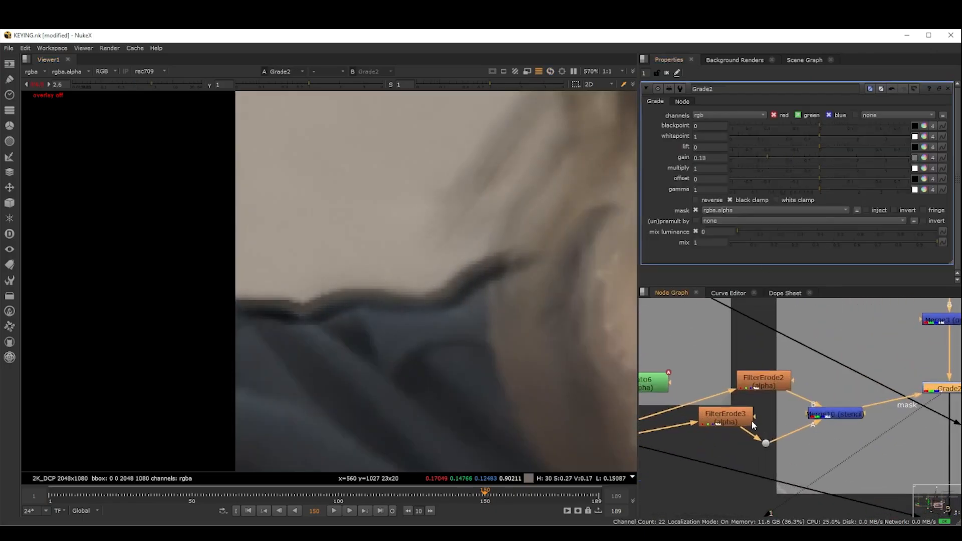
- Compare the shoulder edge with FilterErode3 off and on, try sizes 0 and 0.5, and set its size to 1
click(733, 422)
key(d)
key(d)
key(d)
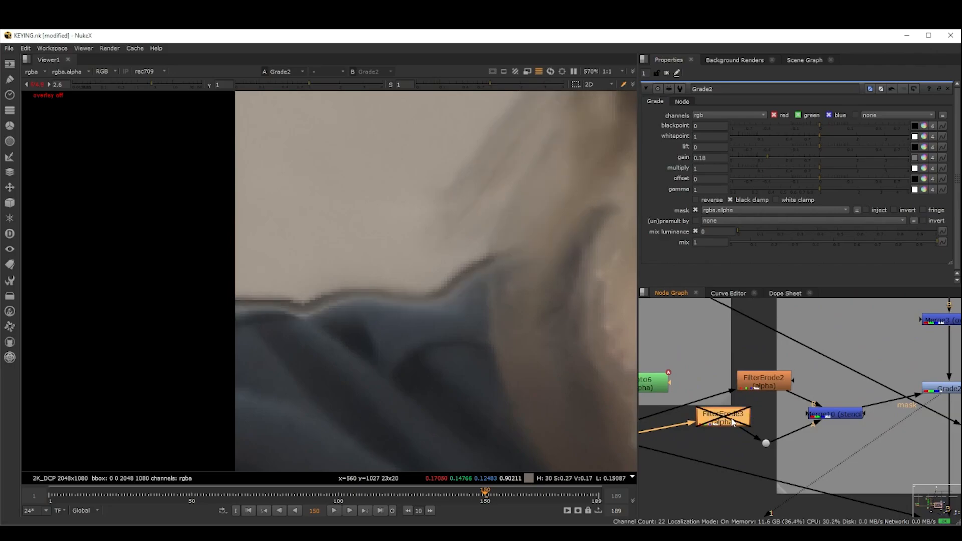
double_click(733, 422)
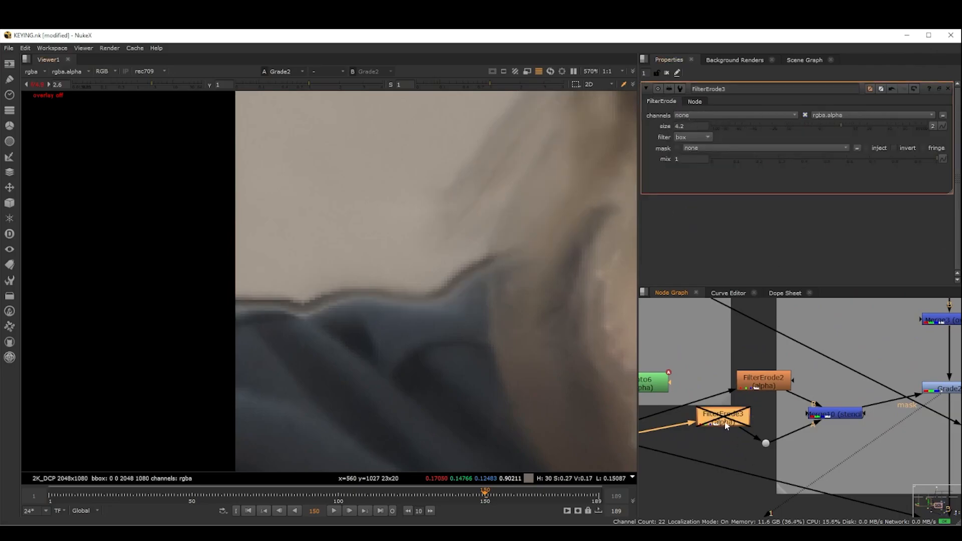
key(d)
drag(688, 127, 641, 132)
text(0)
key(Return)
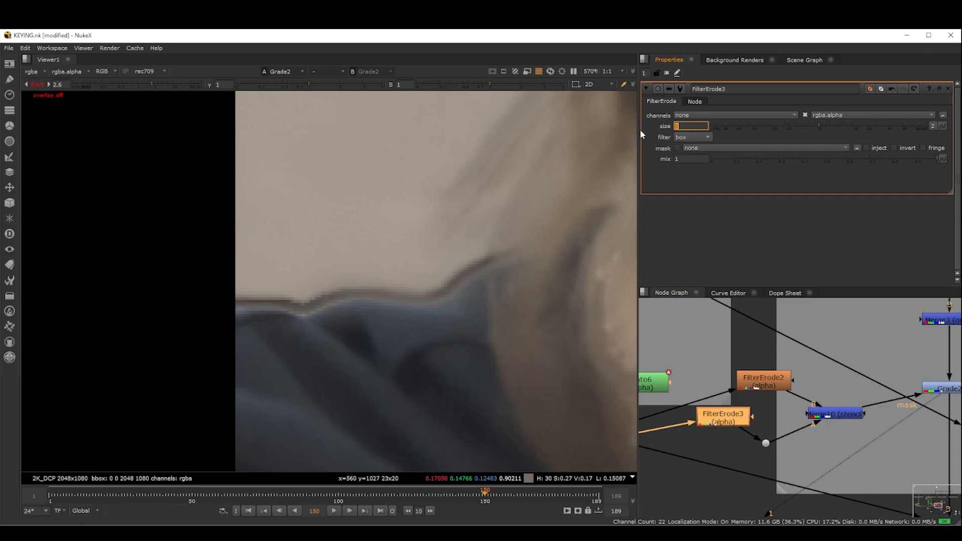
text(0.5)
key(Return)
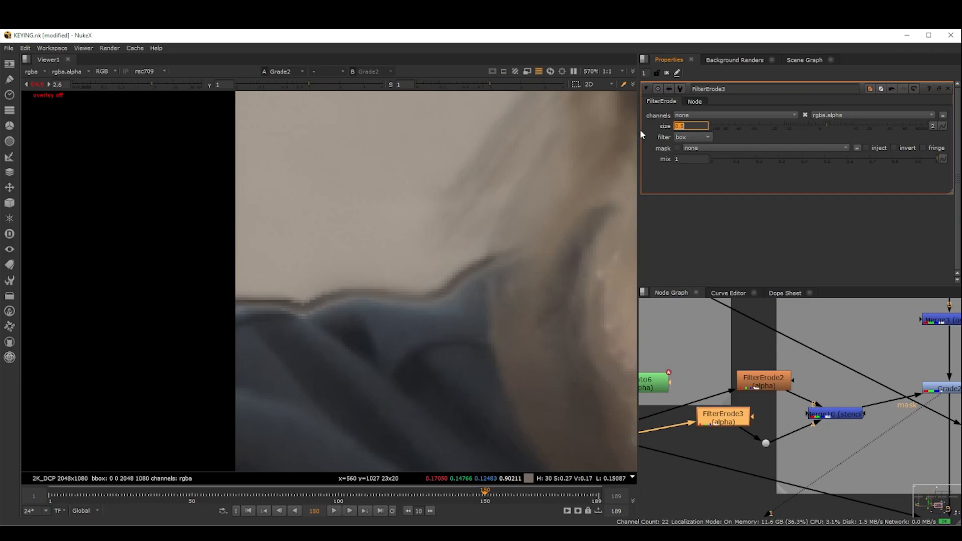
text(1)
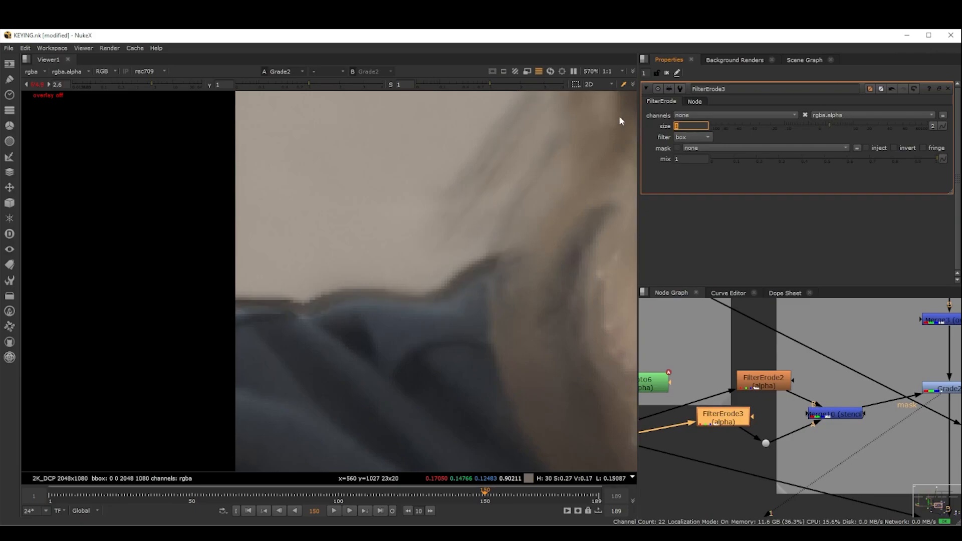
- Reposition FilterErode3, add a Blur node directly after it, and give the blur a small size
drag(746, 427, 726, 438)
key(b)
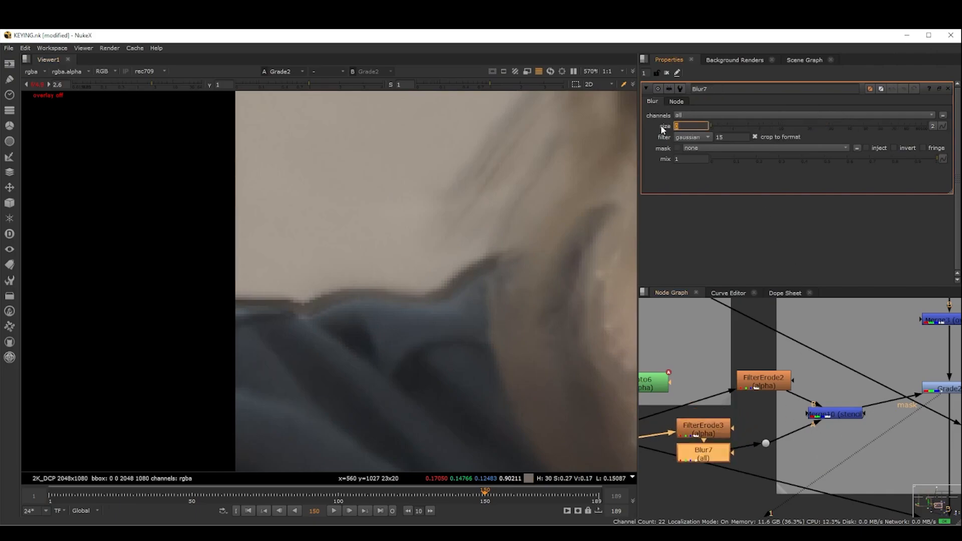
scroll(833, 352, down, 4)
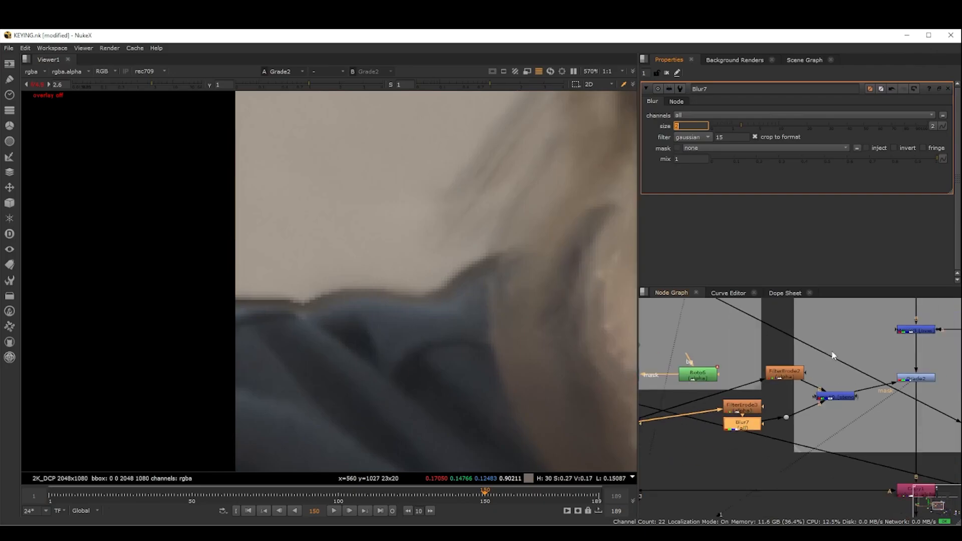
- Split Grade2's multiply into separate channels and set red to 0.6 and blue to 1.62
middle_drag(833, 358, 805, 361)
scroll(818, 384, up, 4)
double_click(911, 368)
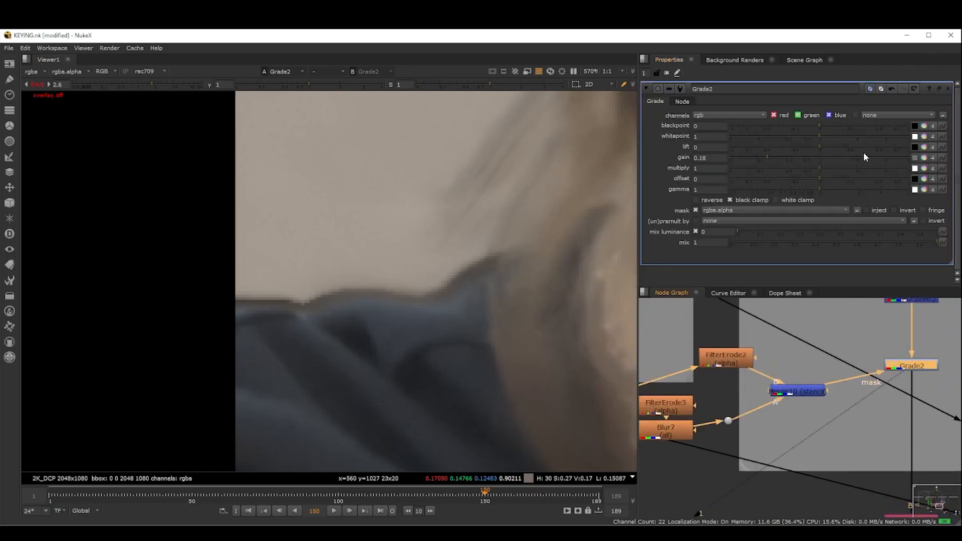
click(924, 169)
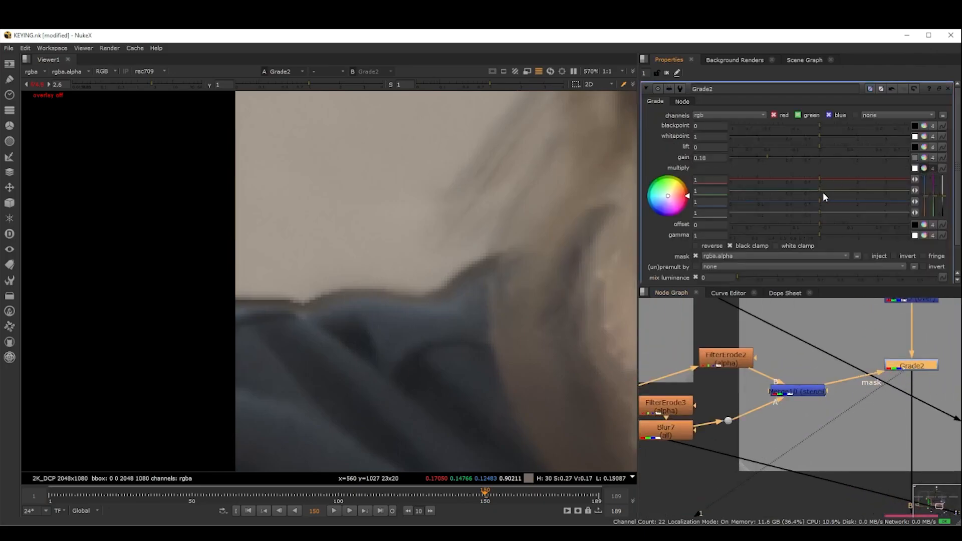
mouse_move(819, 179)
mouse_down()
mouse_move(799, 182)
mouse_move(844, 204)
mouse_up()
- View the Merge4 composite at the shoulder edge and raise Grade2's gain to 0.57
scroll(785, 451, down, 6)
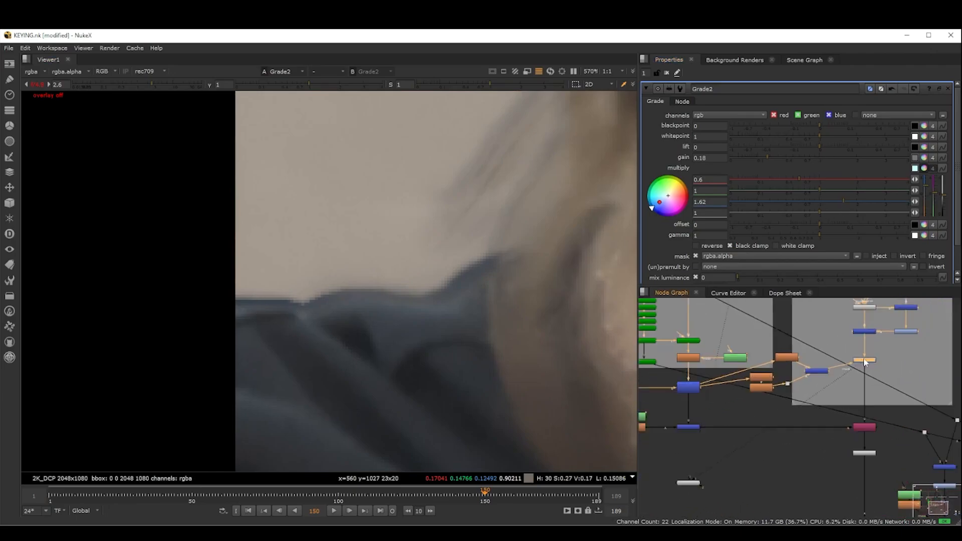
key(1)
scroll(326, 304, up, 3)
middle_drag(323, 298, 343, 325)
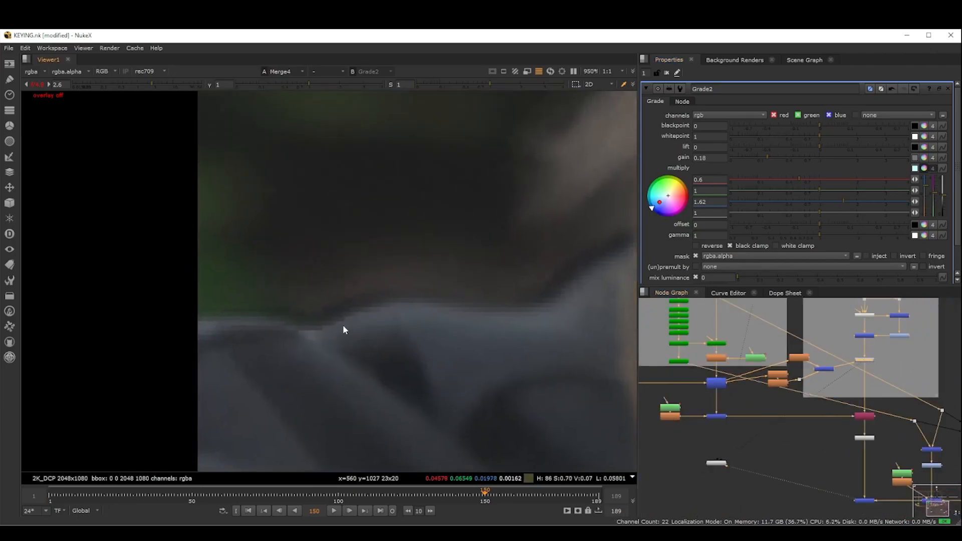
scroll(846, 375, up, 4)
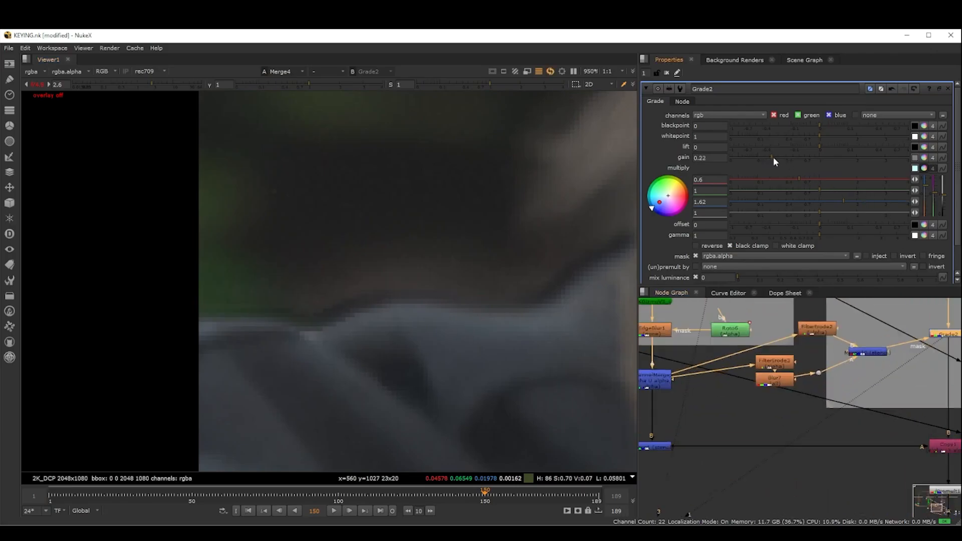
drag(774, 158, 799, 161)
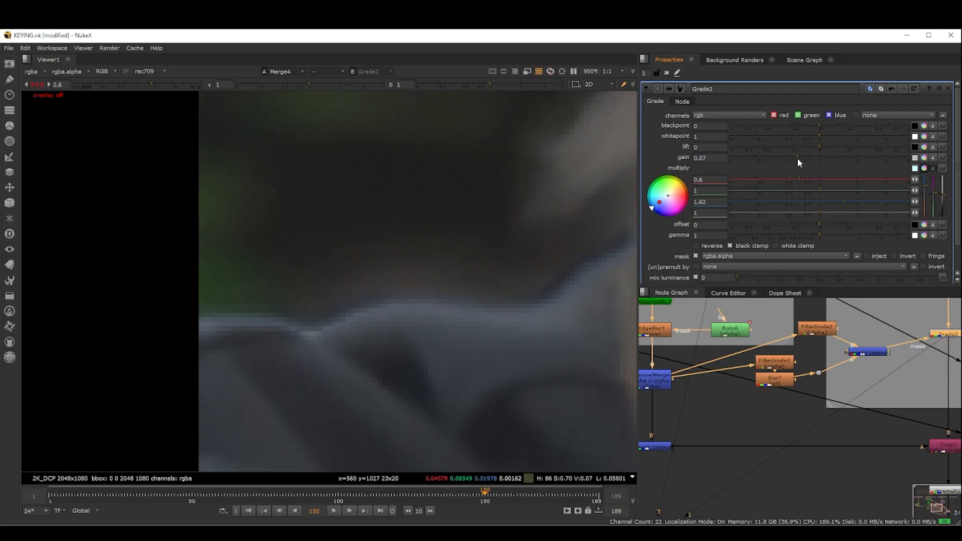
- Examine the shoulder and hair edges in the composite with Grade2 disabled and enabled
scroll(476, 306, down, 3)
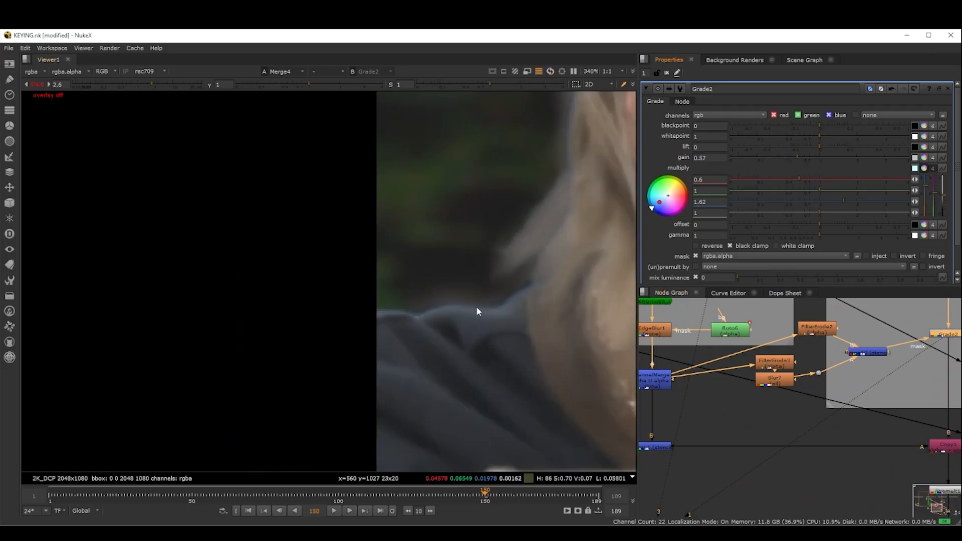
scroll(503, 304, up, 3)
middle_drag(519, 285, 474, 287)
scroll(396, 315, up, 2)
scroll(416, 304, down, 2)
click(951, 334)
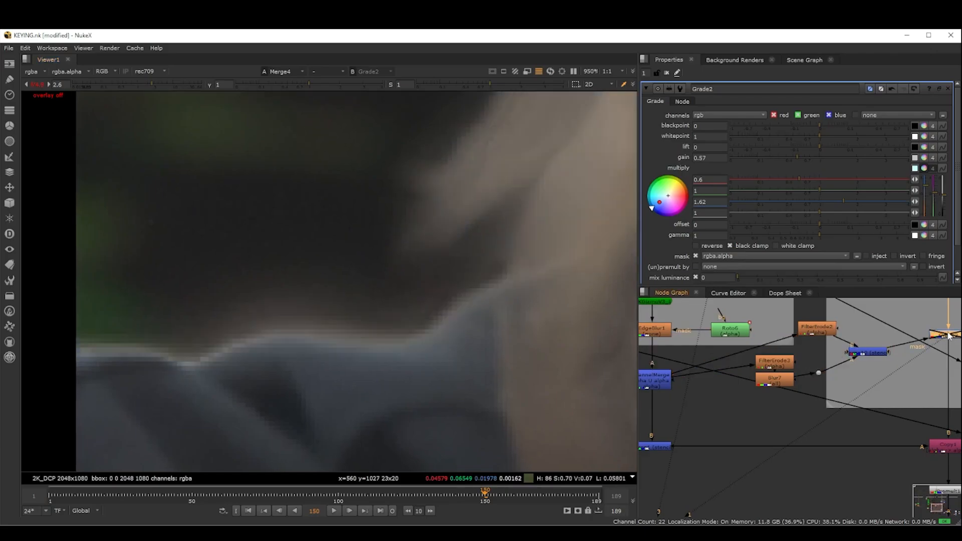
scroll(429, 251, down, 2)
scroll(429, 251, down, 4)
middle_drag(429, 251, 400, 311)
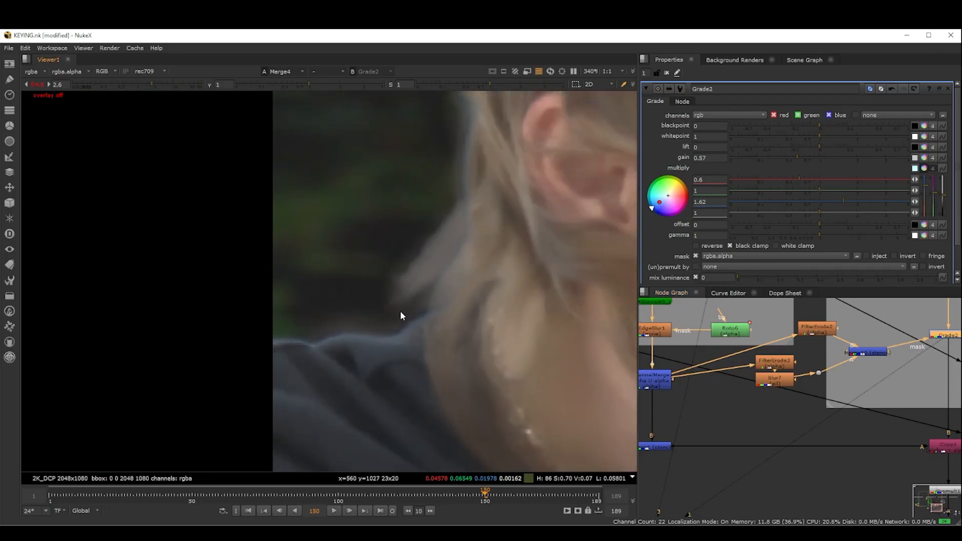
key(d)
key(d)
- Add a Roto node and merge it over the Merge10 stencil output in the pipe feeding Grade2's mask
scroll(883, 357, down, 1)
middle_drag(884, 357, 789, 398)
scroll(805, 401, up, 4)
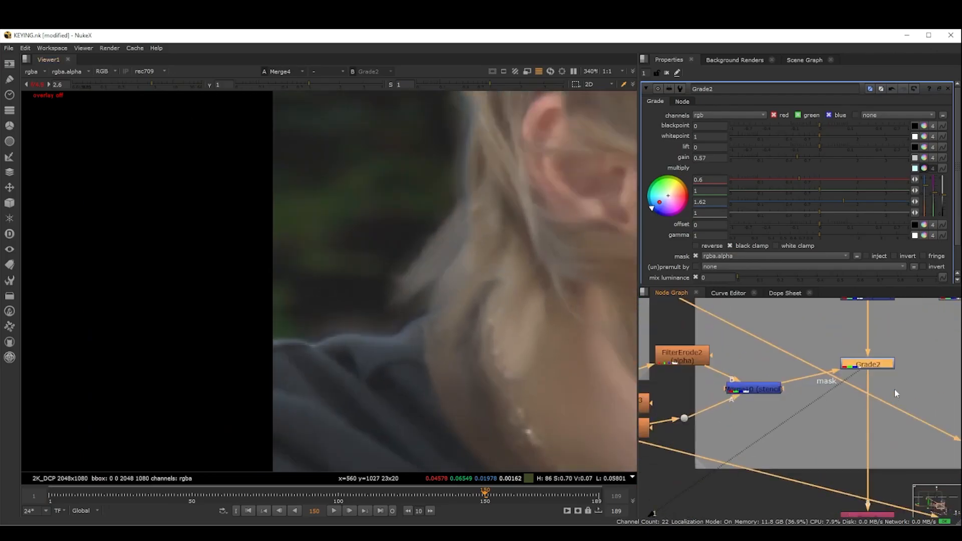
middle_drag(924, 370, 856, 382)
middle_drag(748, 337, 814, 354)
click(780, 317)
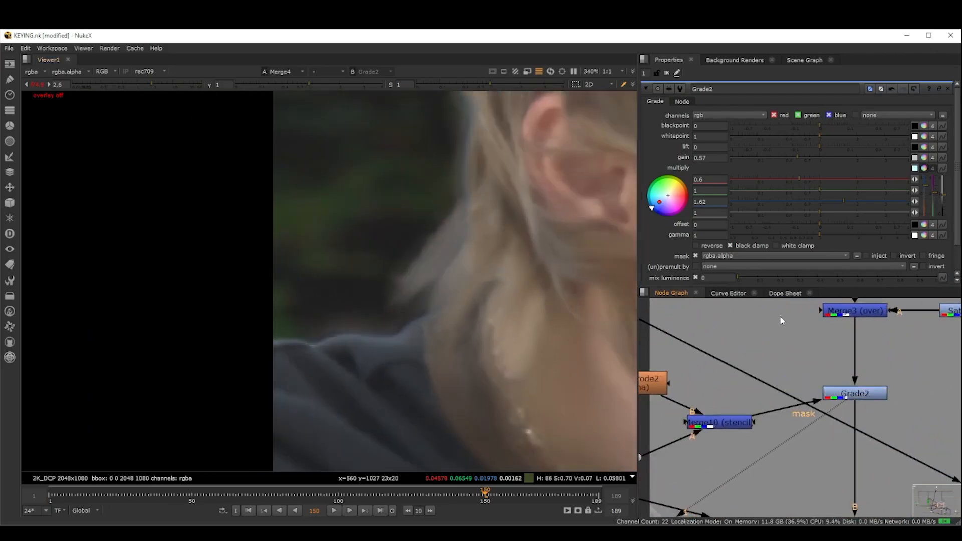
key(o)
key(m)
drag(847, 318, 719, 440)
drag(787, 413, 782, 423)
click(772, 321)
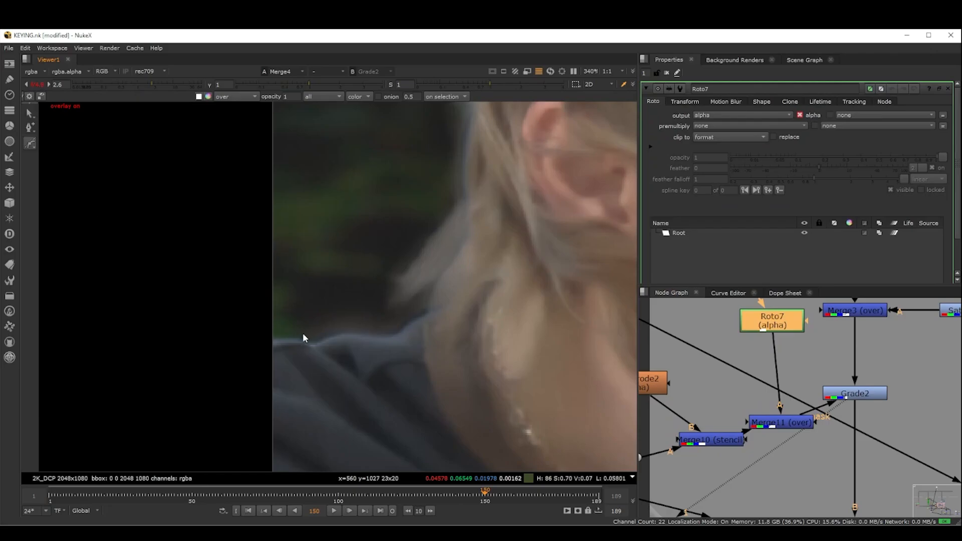
- Draw a closed Bezier shape in Roto7 around the shoulder's upper edge, from the frame border to the neck
drag(257, 328, 271, 321)
click(297, 321)
drag(363, 322, 373, 320)
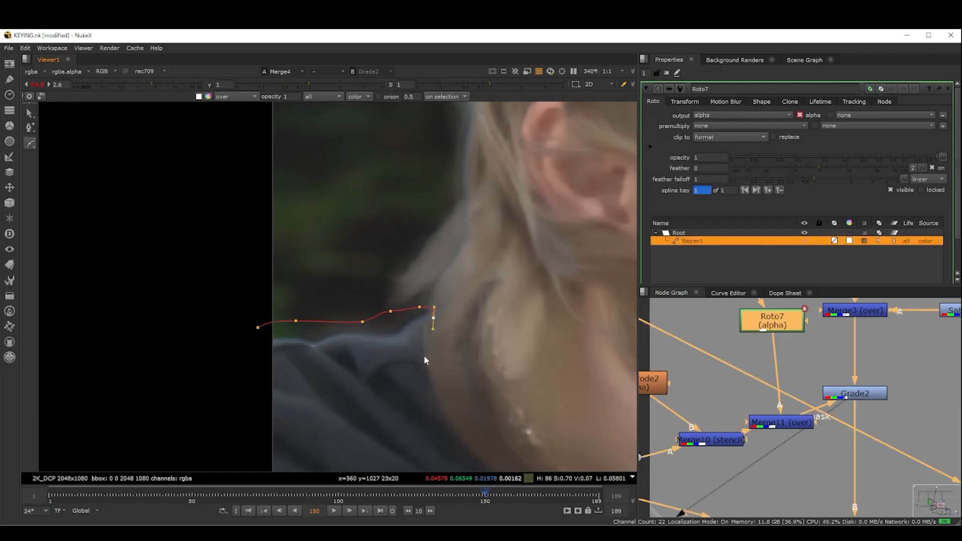
click(433, 318)
click(424, 354)
click(377, 384)
click(314, 386)
click(259, 380)
click(258, 327)
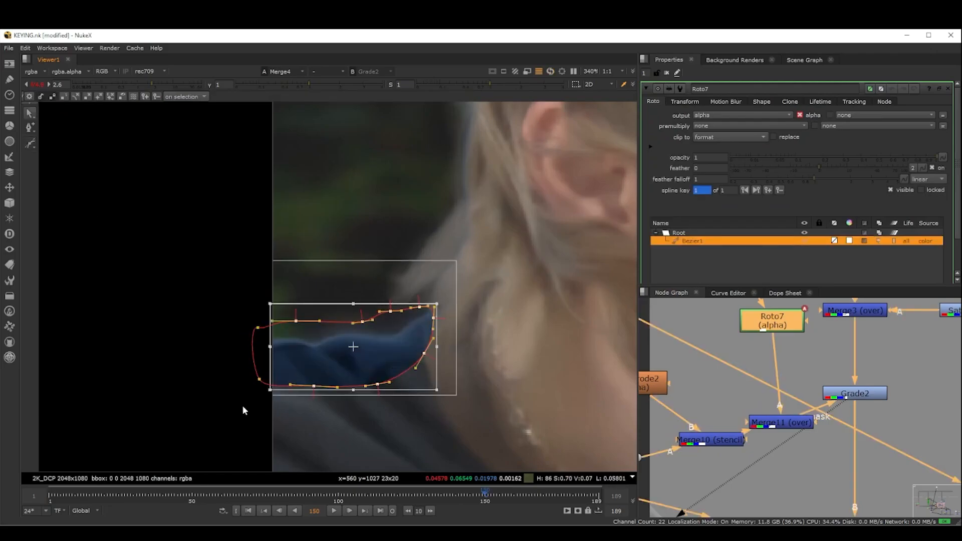
- Set Merge11's operation to mask so the roto shape limits the edge matte to the shoulder
double_click(781, 422)
click(710, 118)
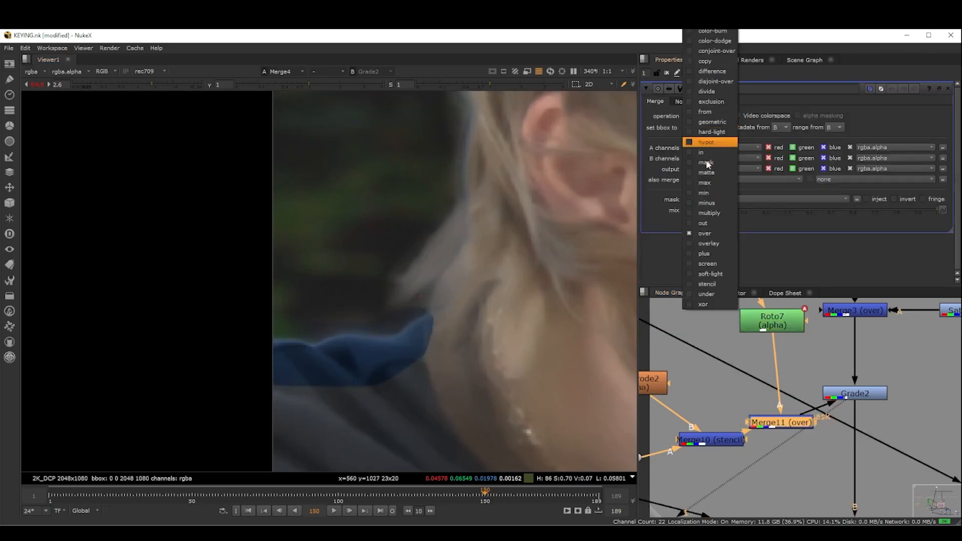
click(718, 167)
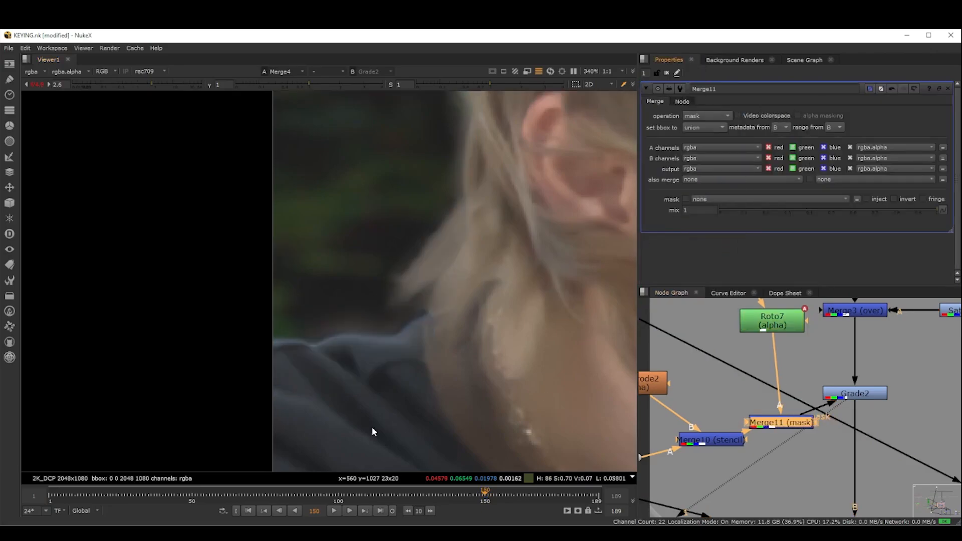
- Add a Blur node after Roto7 and set its size to 10 to soften the shape
scroll(364, 341, up, 3)
click(776, 329)
text(b)
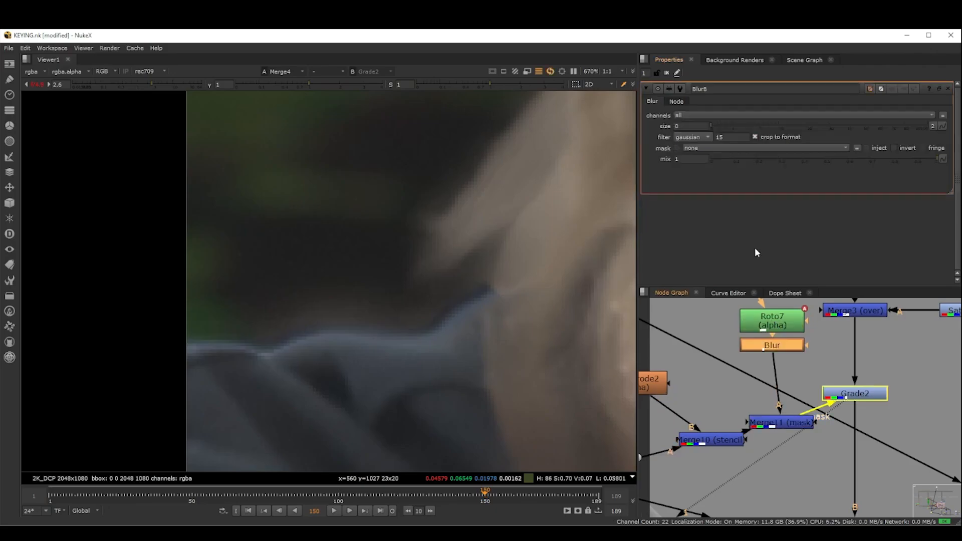
text(10)
key(Return)
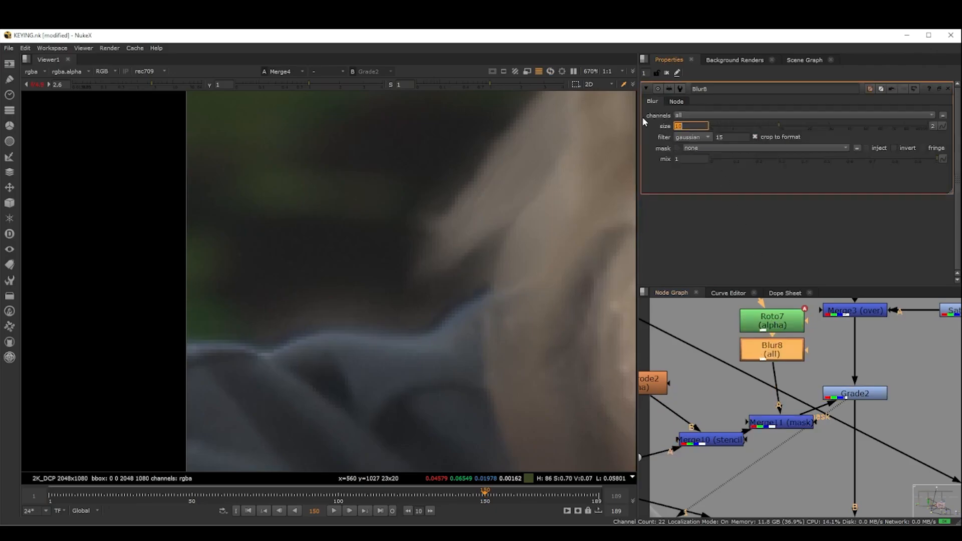
- Compare the shoulder edge with Grade2 off and on in the composite, and between the Merge3 and Grade2 outputs
click(854, 395)
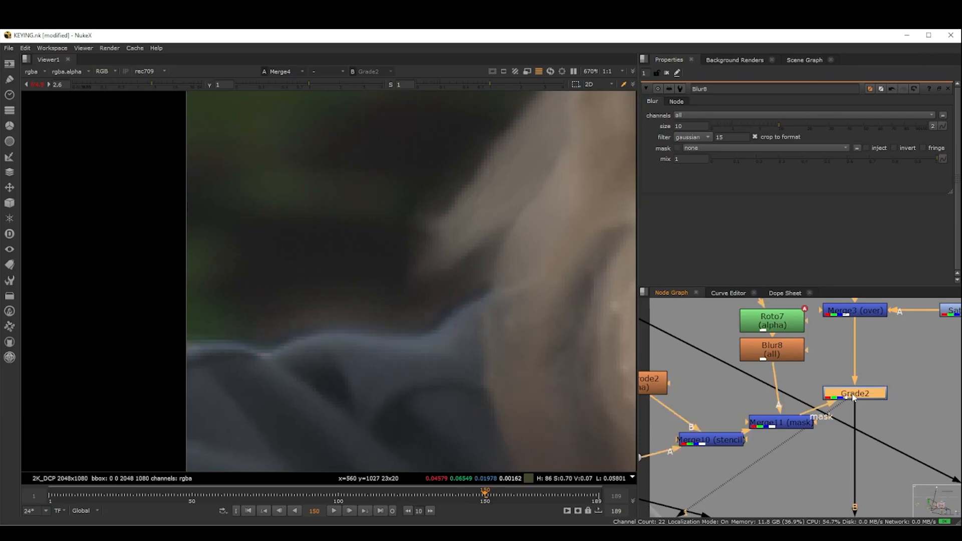
key(d)
key(d)
key(d)
key(d)
scroll(858, 395, down, 5)
click(800, 403)
key(1)
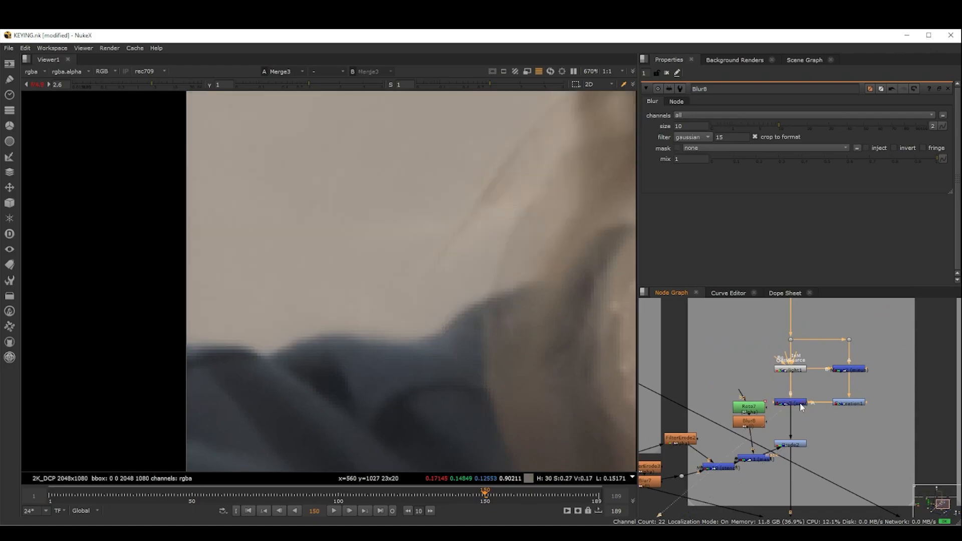
middle_drag(824, 409, 831, 377)
scroll(846, 385, up, 1)
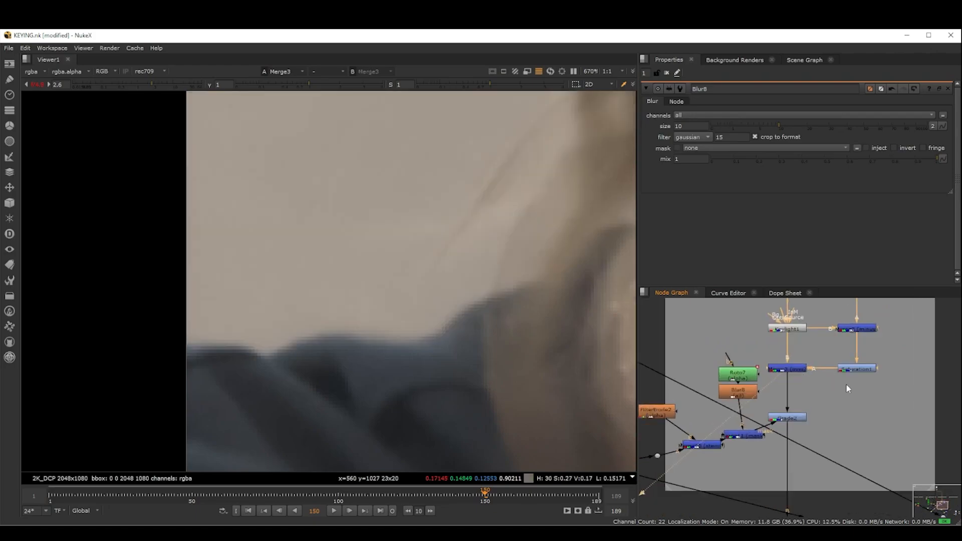
scroll(847, 384, up, 1)
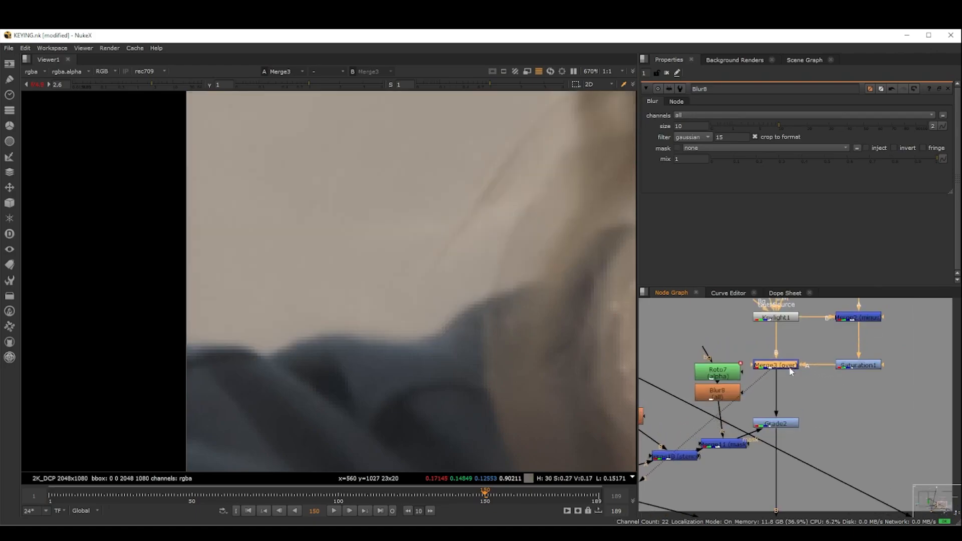
scroll(859, 397, down, 1)
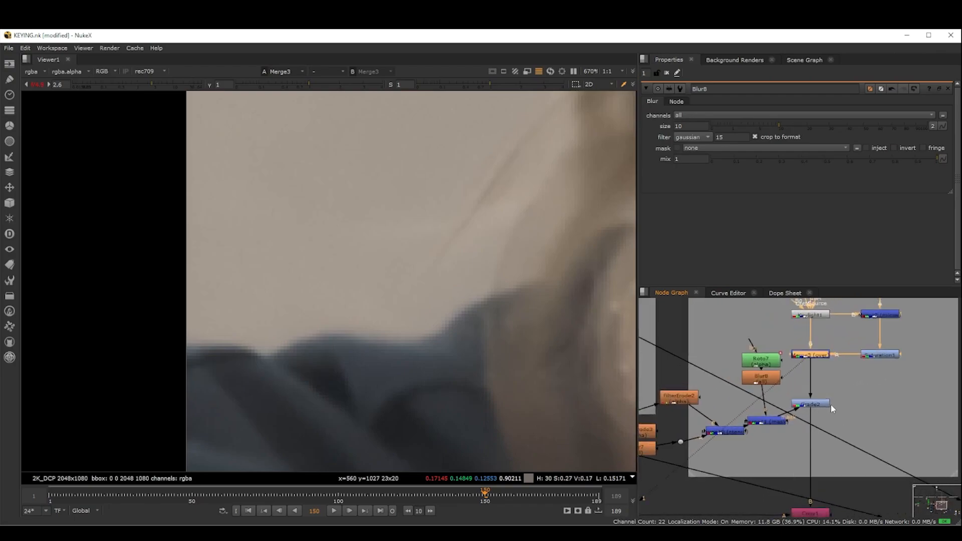
scroll(819, 353, up, 1)
click(814, 413)
key(1)
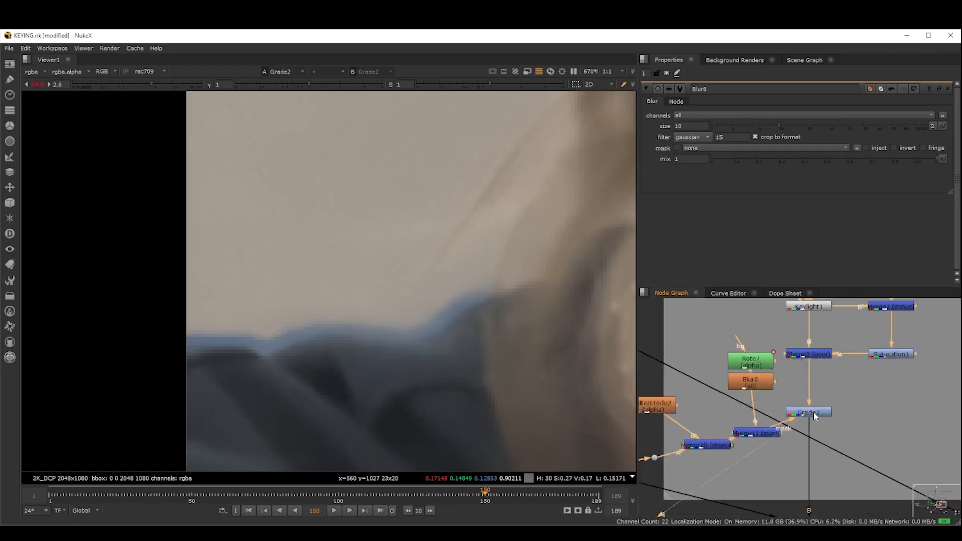
- Shift the Merge10 stencil node farther away from the Merge11 mask node to tidy the edge-matte branch
scroll(258, 346, up, 2)
middle_drag(715, 427, 798, 418)
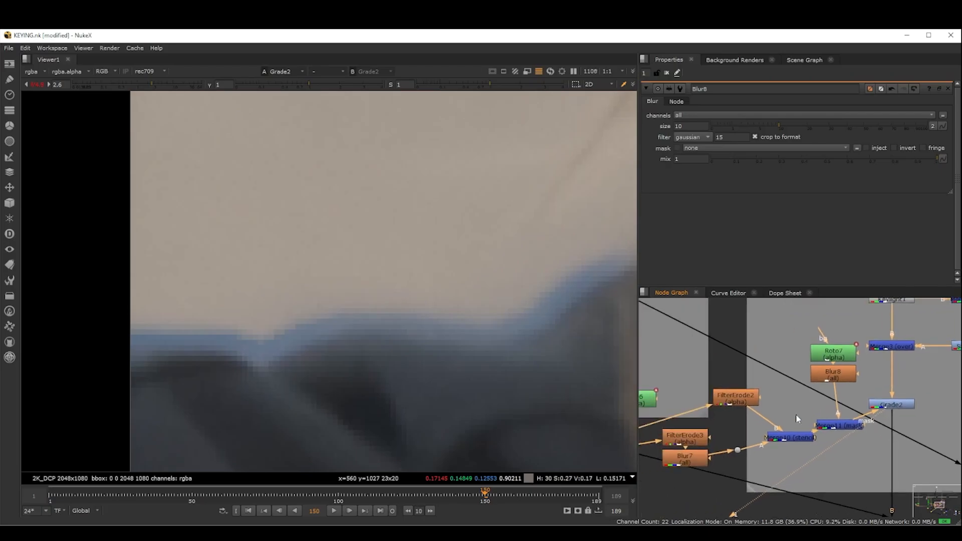
drag(798, 442, 773, 439)
- Set Grade2's gain to 0.5 and its blue multiply to 1.34, and check the shoulder in the Merge4 composite
double_click(877, 405)
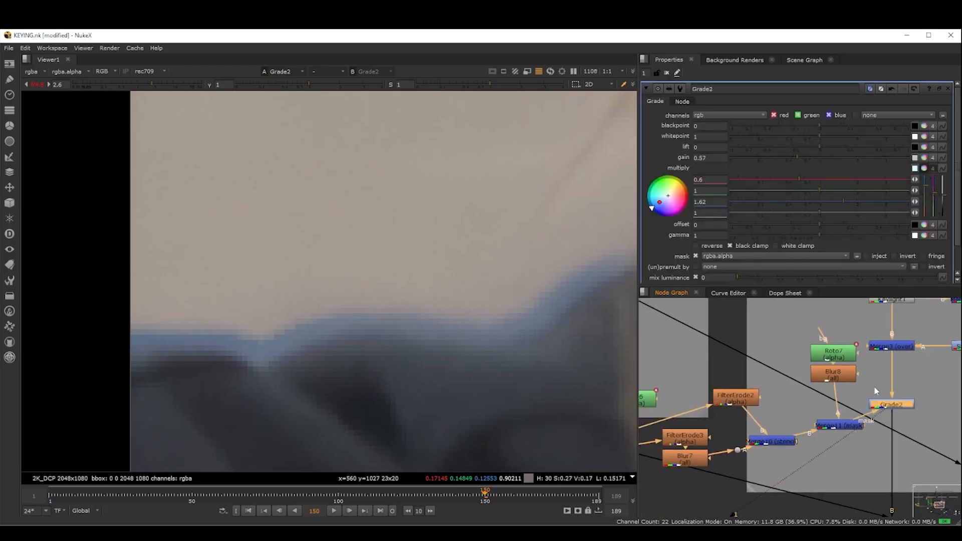
drag(799, 157, 792, 159)
drag(835, 201, 834, 201)
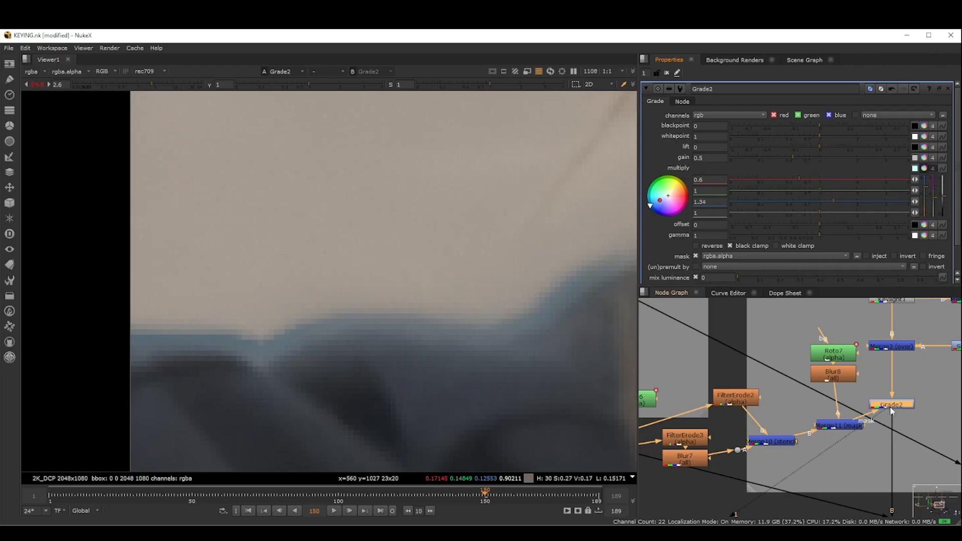
key(2)
scroll(522, 292, down, 4)
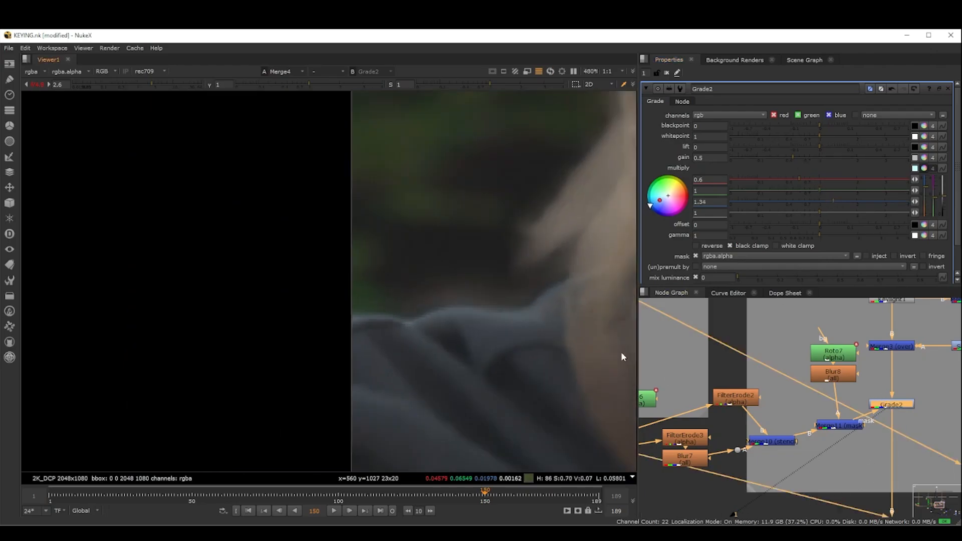
- Try a lower lift value on Grade2 and undo the change
click(895, 406)
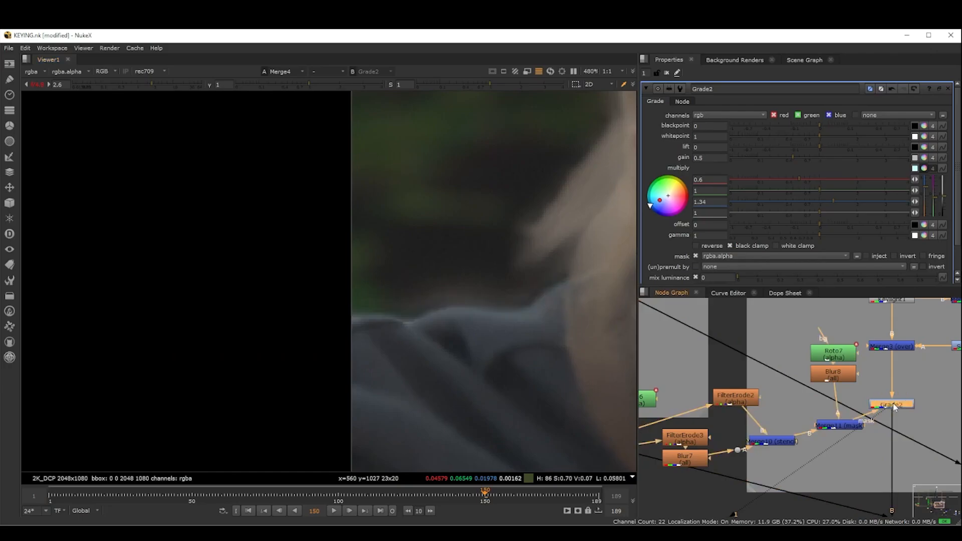
scroll(567, 341, down, 3)
scroll(546, 332, up, 2)
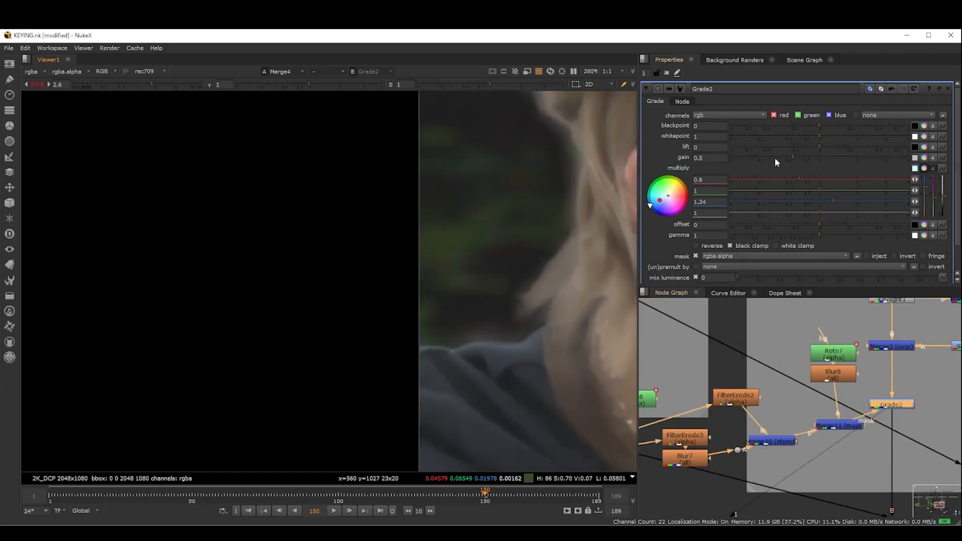
mouse_move(820, 147)
mouse_down()
mouse_move(837, 148)
mouse_move(814, 149)
mouse_up()
key(ctrl+z)
- Compare the Merge4 composite with the original Read1 plate around the shoulder and hair, close up and at full-figure framing
scroll(492, 350, down, 4)
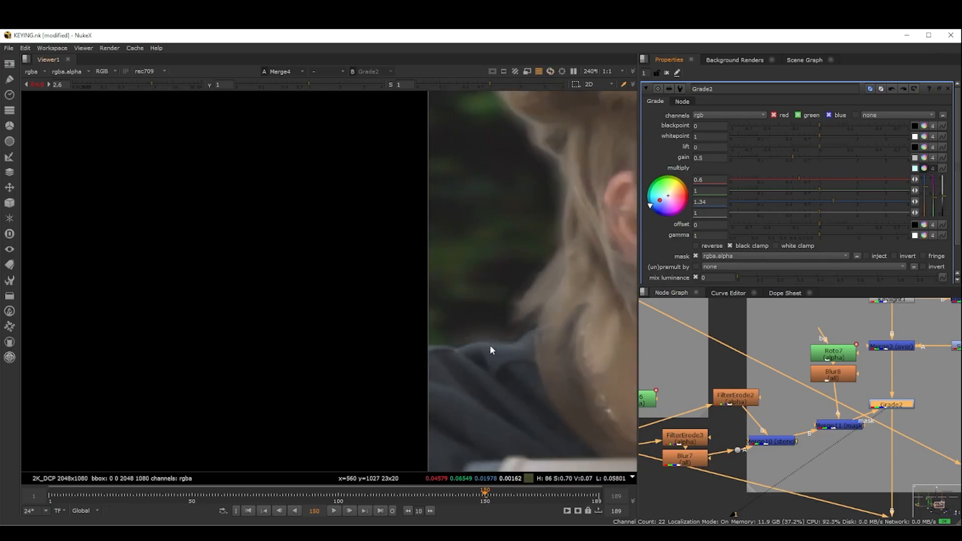
key(1)
key(2)
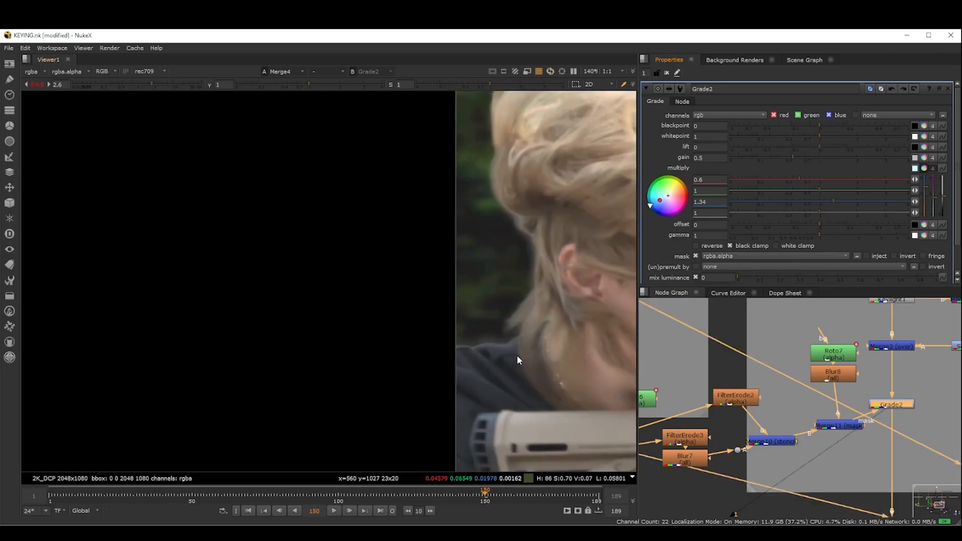
scroll(518, 359, down, 2)
key(1)
key(2)
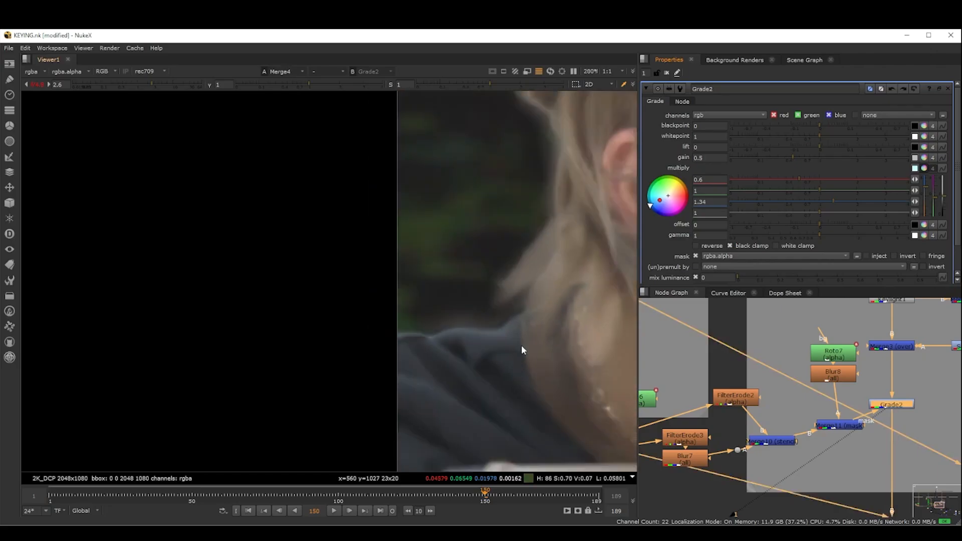
key(1)
key(2)
scroll(481, 326, down, 2)
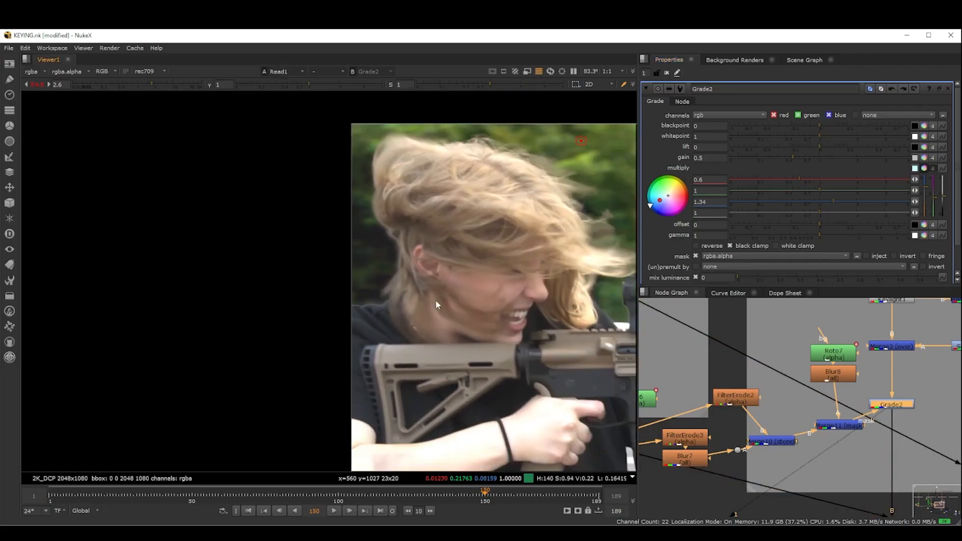
key(1)
key(2)
scroll(476, 307, down, 4)
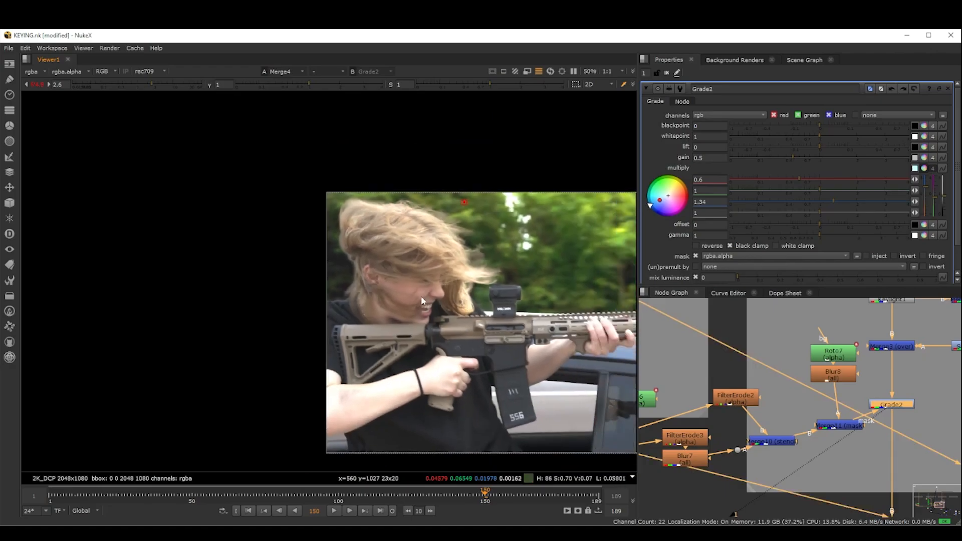
- Draw a second closed Bezier shape in Roto7 around the rifle's optic sight, above the rail, and select all its points
scroll(386, 286, up, 9)
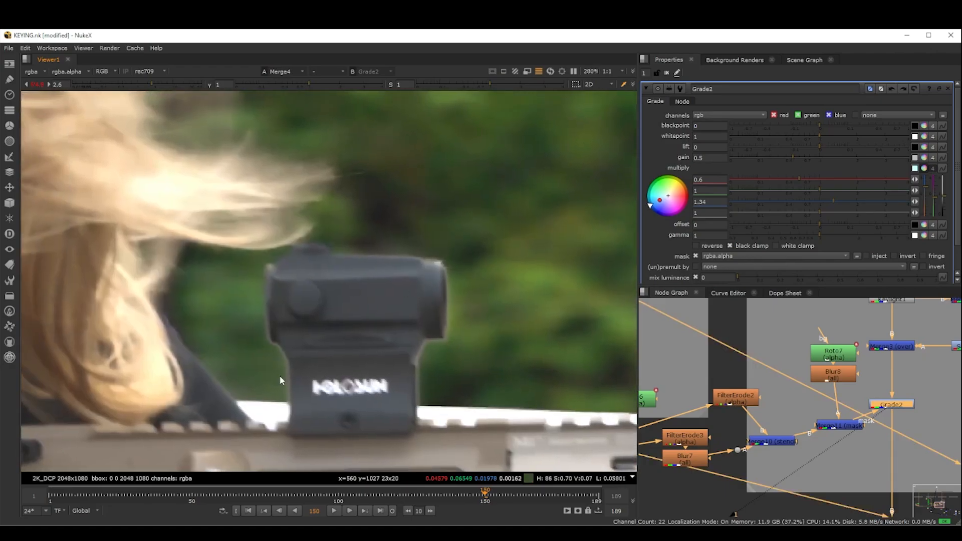
double_click(833, 354)
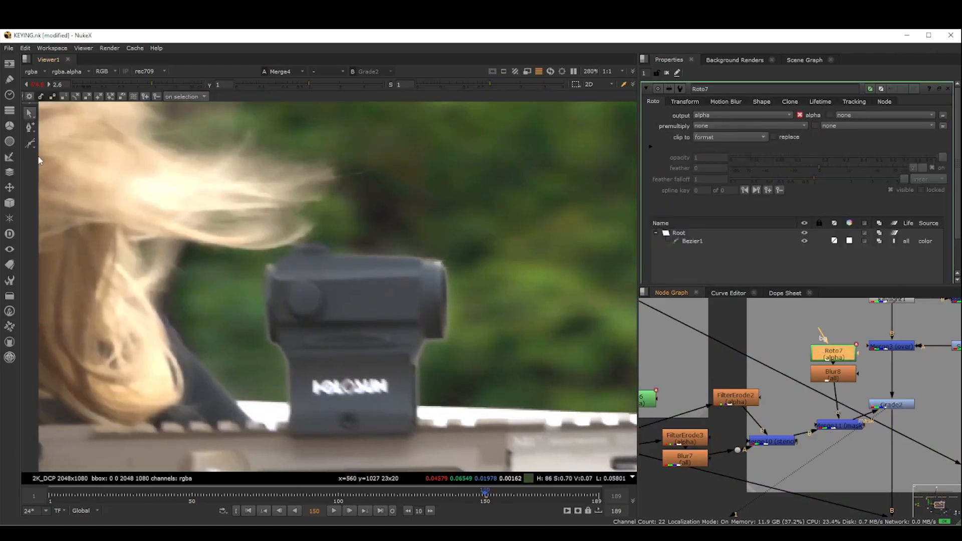
click(30, 144)
click(245, 317)
click(261, 369)
click(283, 403)
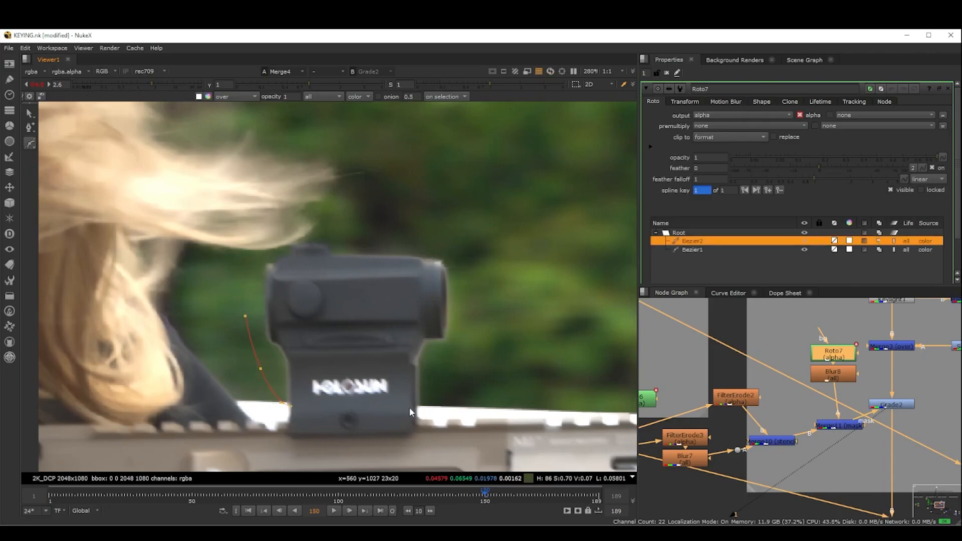
click(426, 403)
click(470, 344)
click(470, 271)
click(413, 236)
click(316, 225)
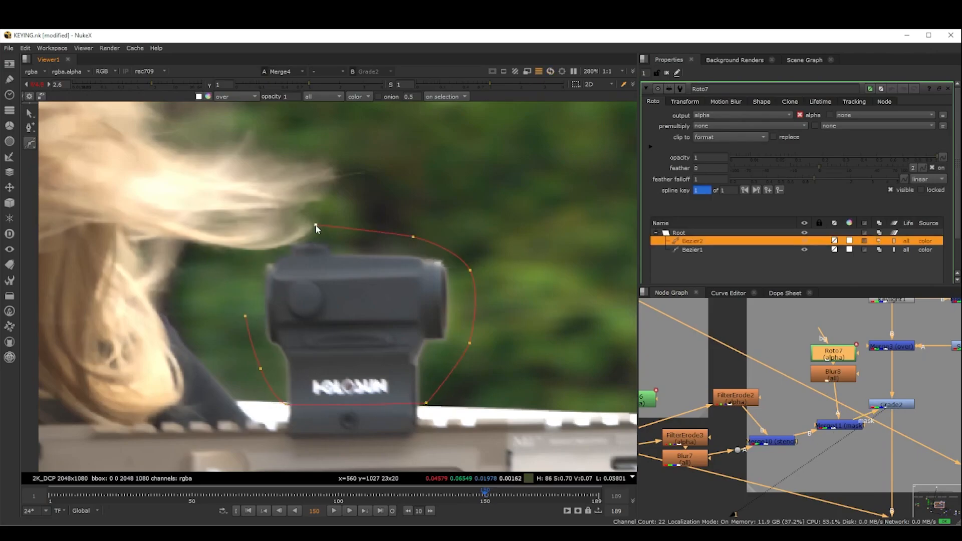
click(296, 245)
click(255, 270)
click(223, 304)
click(245, 317)
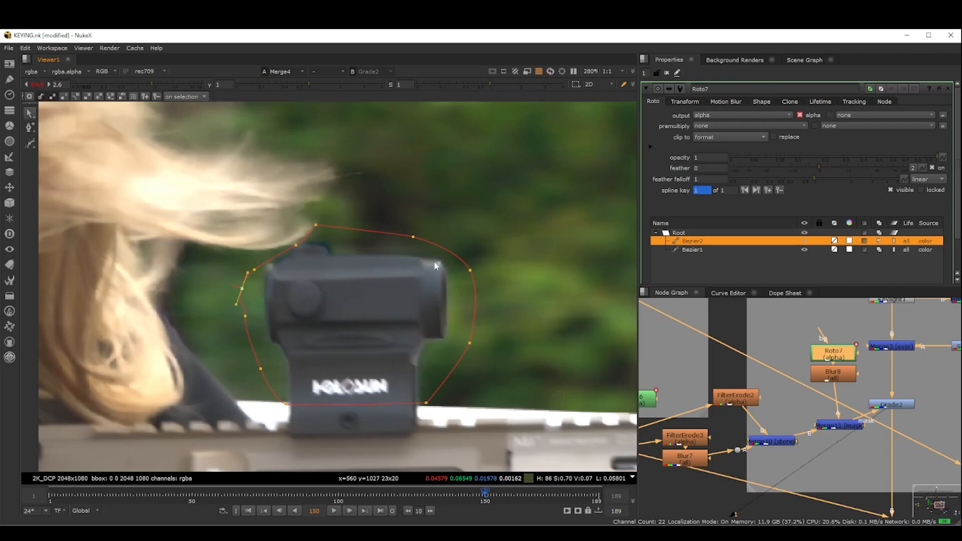
drag(539, 170, 232, 412)
- Hide the viewer overlay and compare the optic's edges with the new Bezier's visibility off and on
scroll(559, 361, up, 2)
key(o)
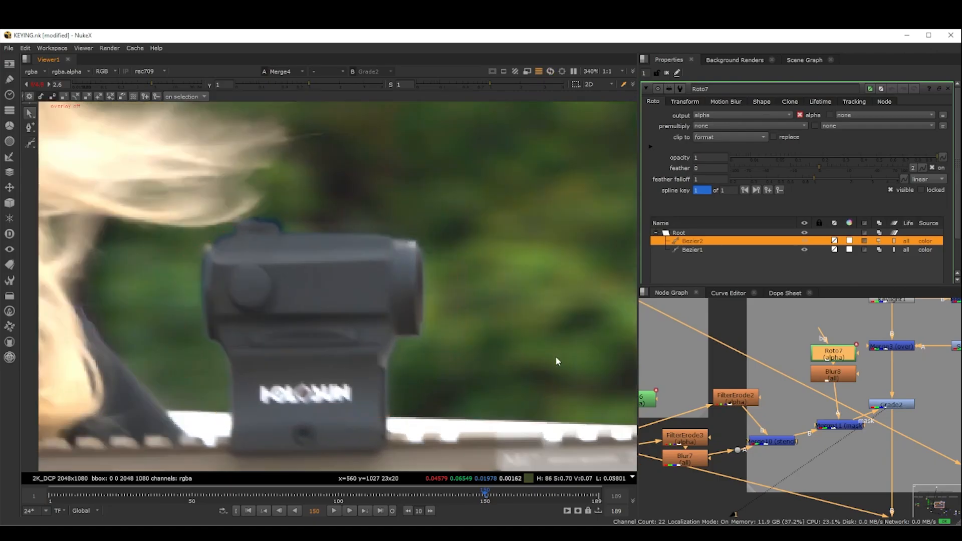
click(804, 242)
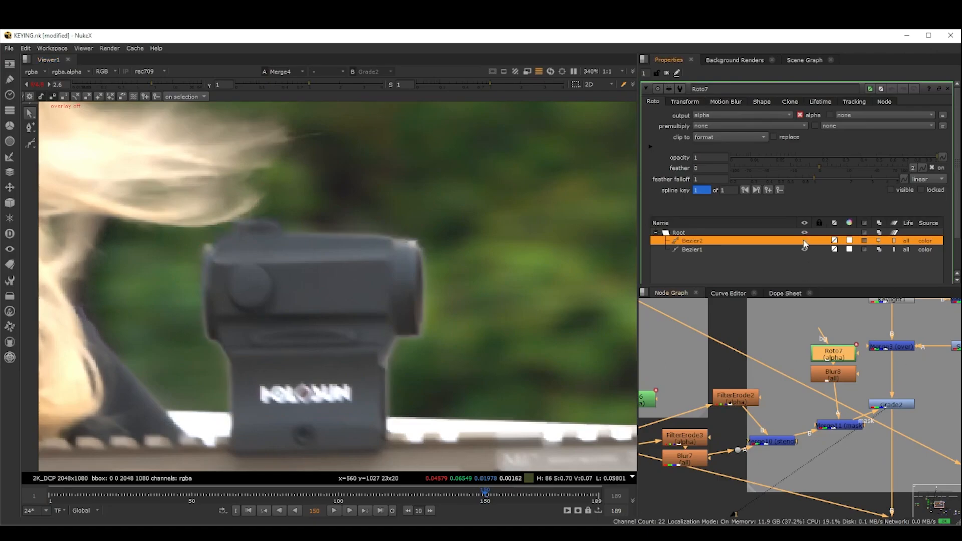
click(805, 242)
click(805, 241)
click(804, 241)
click(805, 241)
click(805, 242)
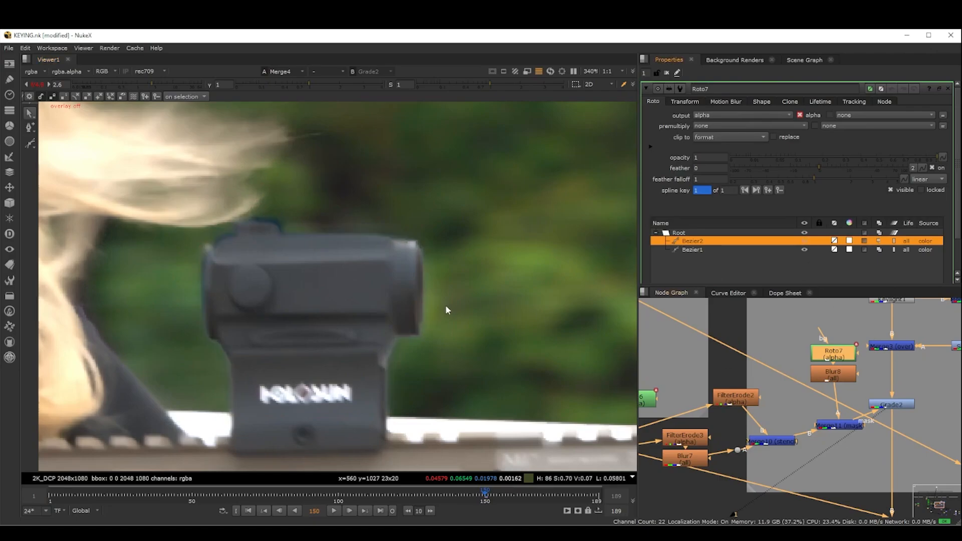
scroll(454, 318, up, 4)
scroll(462, 331, down, 3)
middle_drag(462, 329, 490, 316)
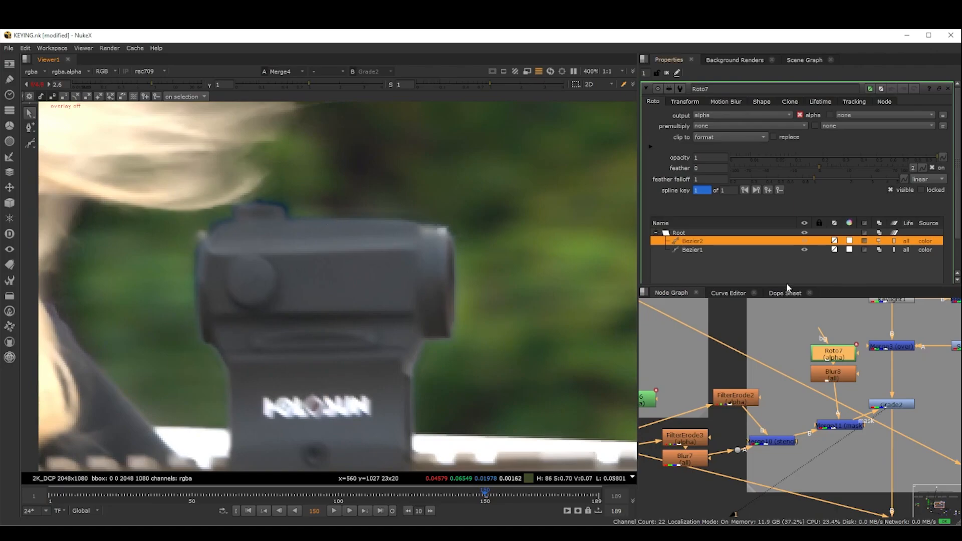
click(804, 242)
click(804, 242)
click(805, 242)
click(806, 242)
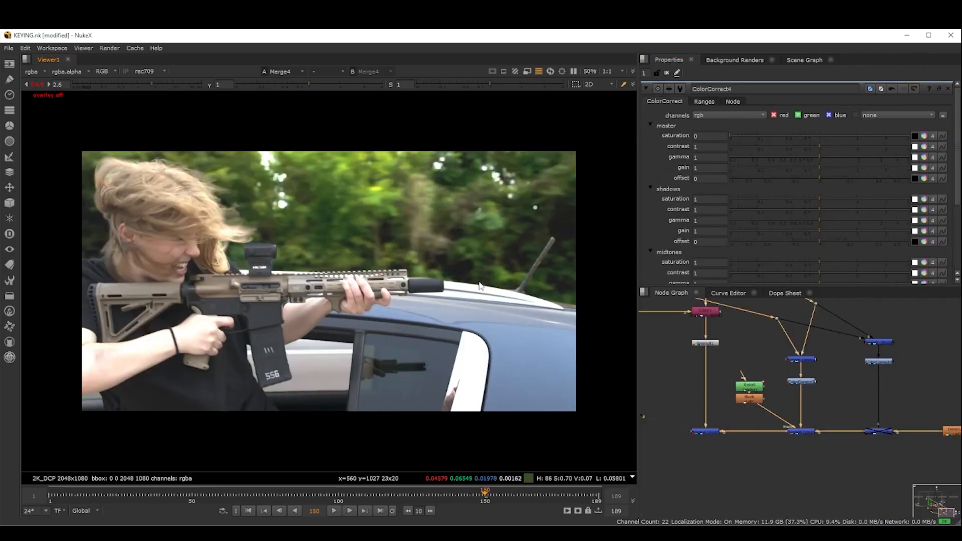
- Examine the car window area in the composite, and display the Blur1 output at the end of the Primatte1 branch
middle_drag(313, 374, 367, 356)
scroll(401, 346, up, 4)
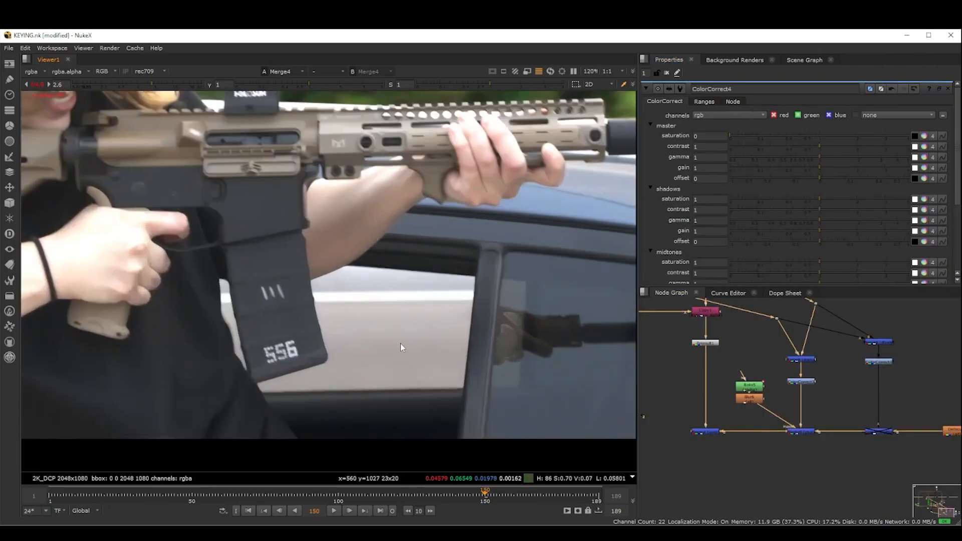
scroll(402, 344, up, 2)
scroll(779, 426, up, 5)
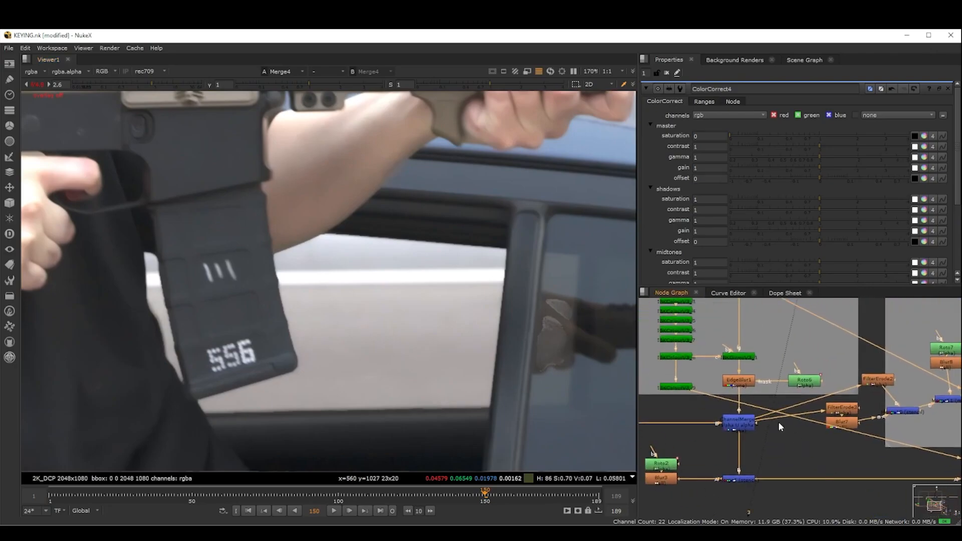
scroll(737, 378, up, 1)
scroll(759, 410, down, 2)
middle_drag(695, 371, 837, 409)
scroll(759, 410, down, 3)
scroll(739, 436, up, 6)
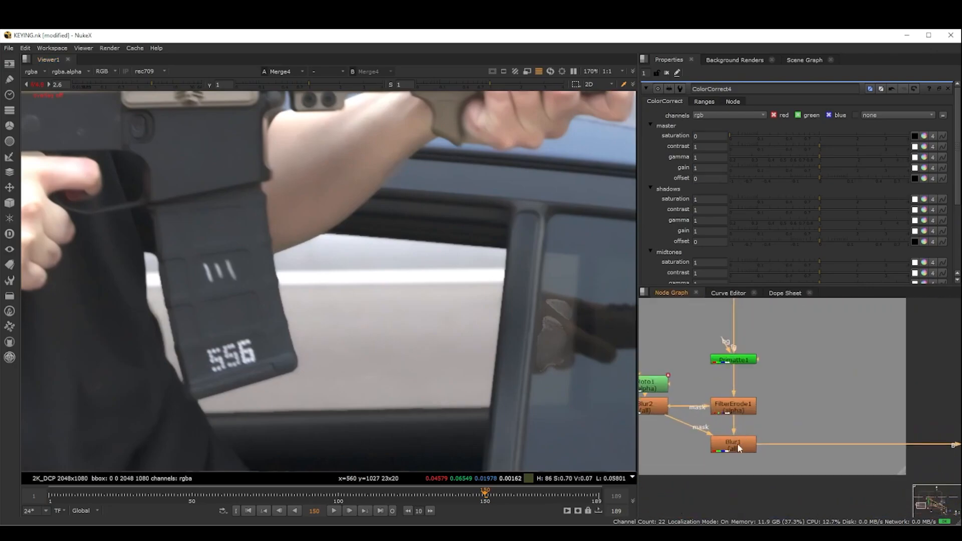
key(1)
scroll(781, 459, up, 4)
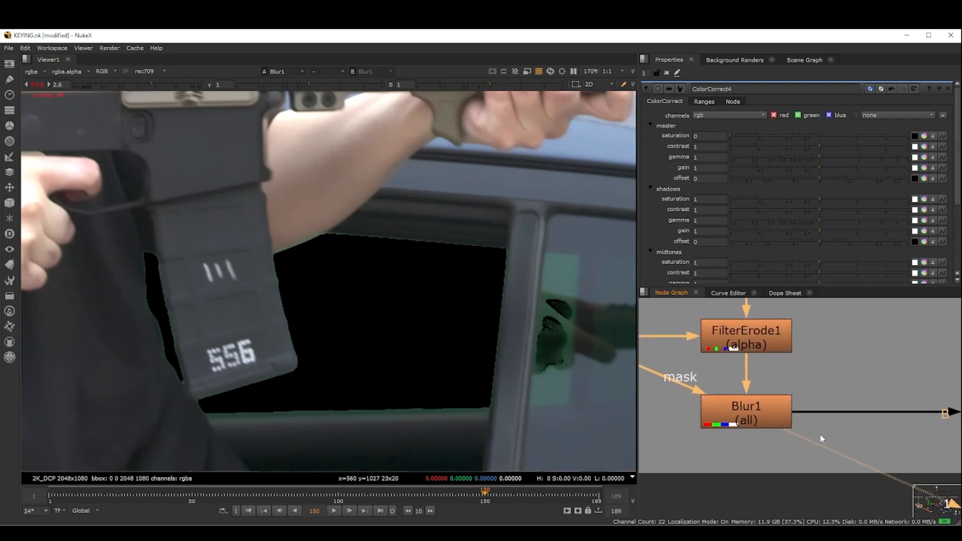
- Try an EdgeBlur node after Blur1, check its alpha channel around the car window, and delete the node
key(Tab)
text(edgeblur)
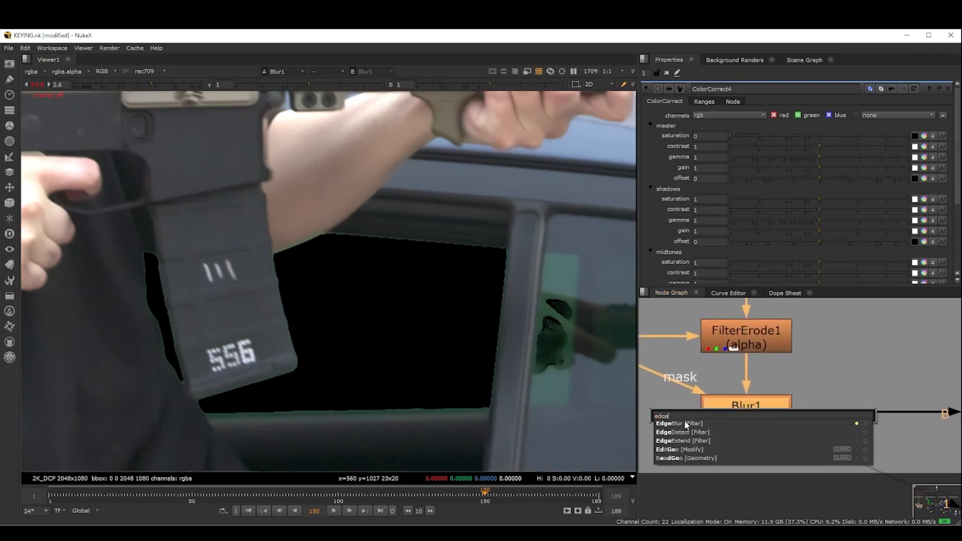
key(Return)
scroll(497, 415, up, 4)
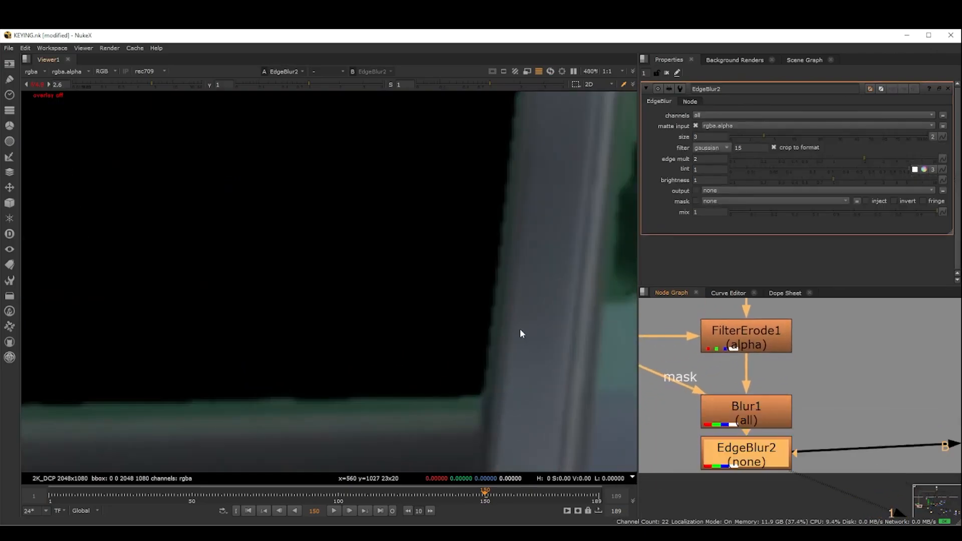
key(a)
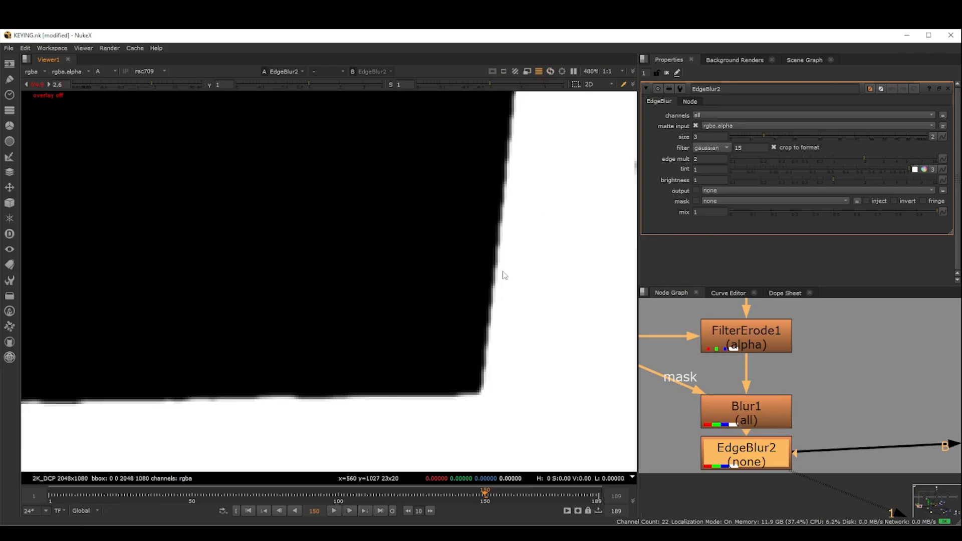
scroll(509, 281, down, 4)
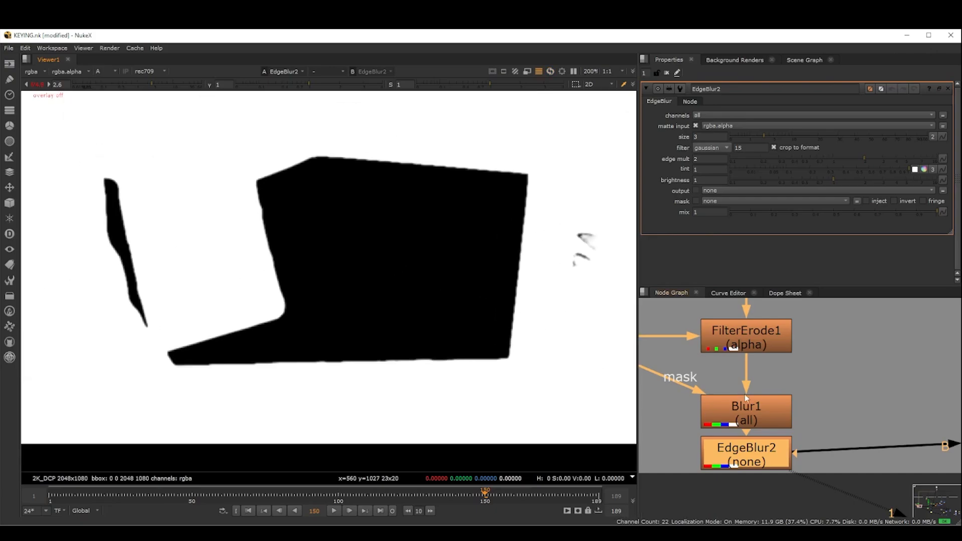
key(Delete)
- Add an Erode (filter) node after Blur1 and toggle it to check its effect on the alpha
scroll(766, 372, down, 3)
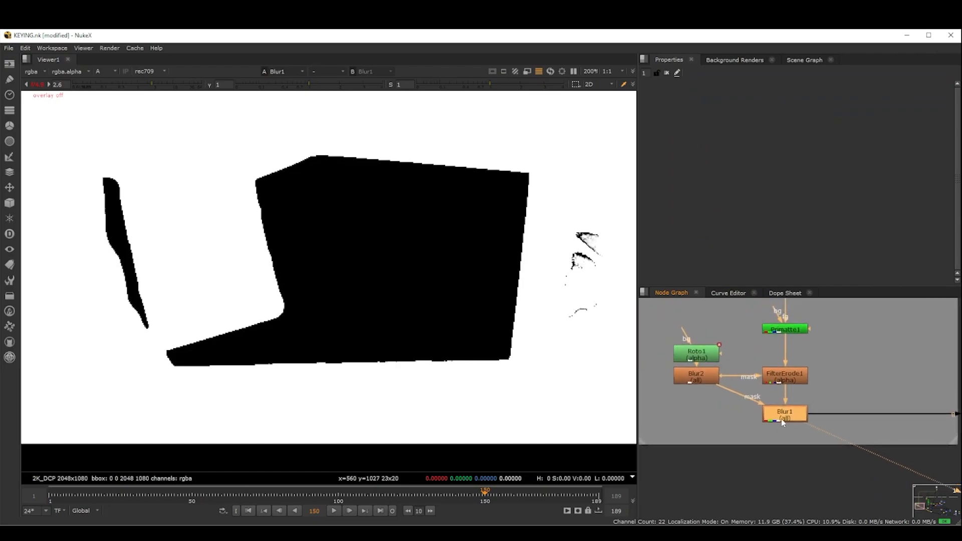
key(Tab)
text(erode)
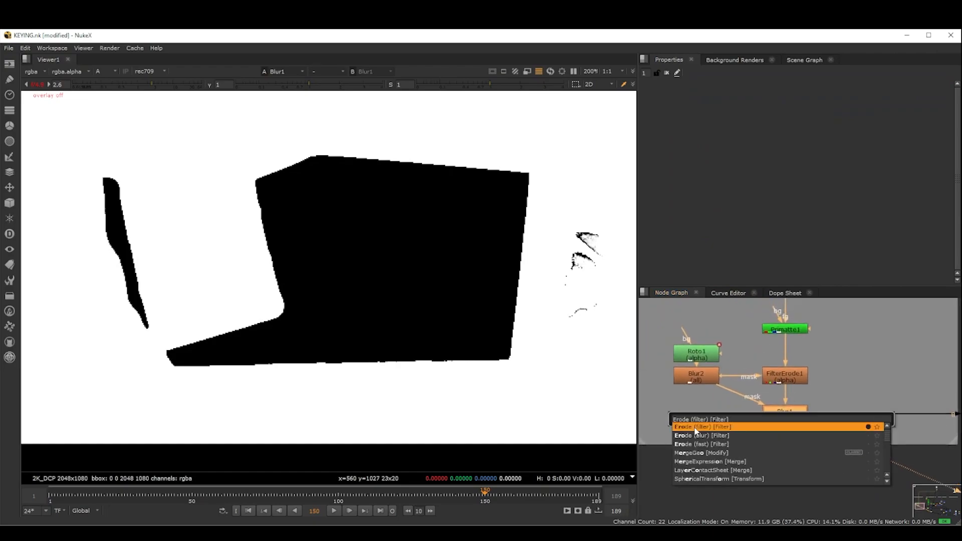
key(Return)
key(d)
key(d)
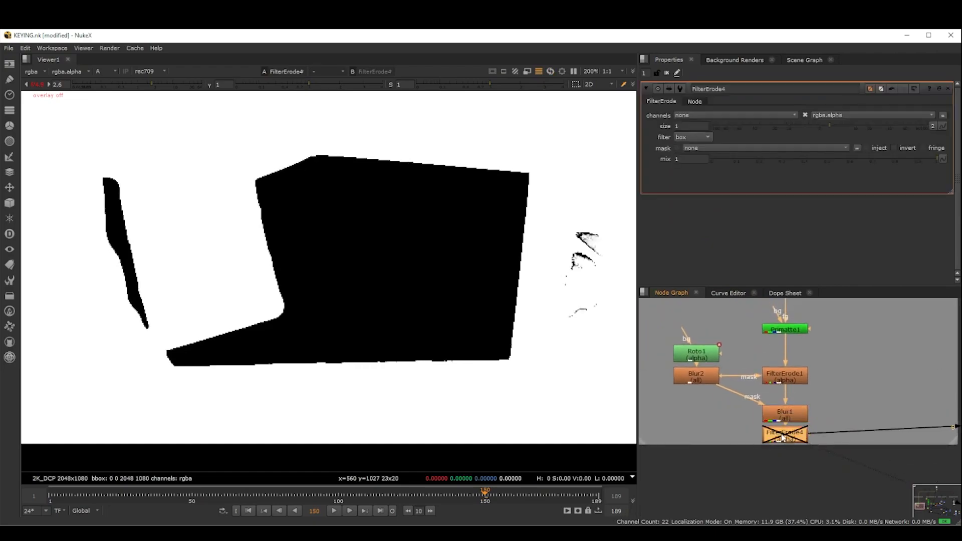
- Compare the car window edge in the Merge4 alpha and RGB with FilterErode4 disabled and enabled
key(2)
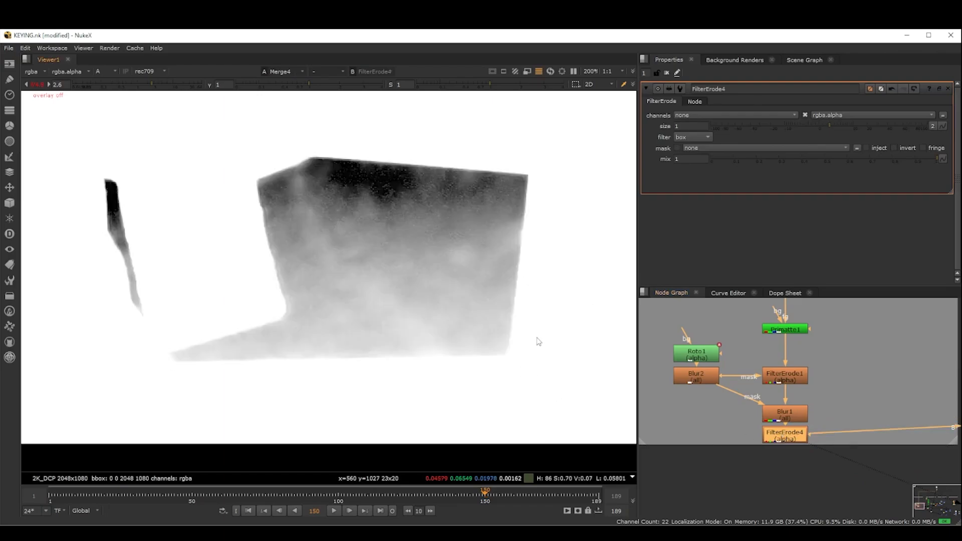
scroll(538, 341, up, 3)
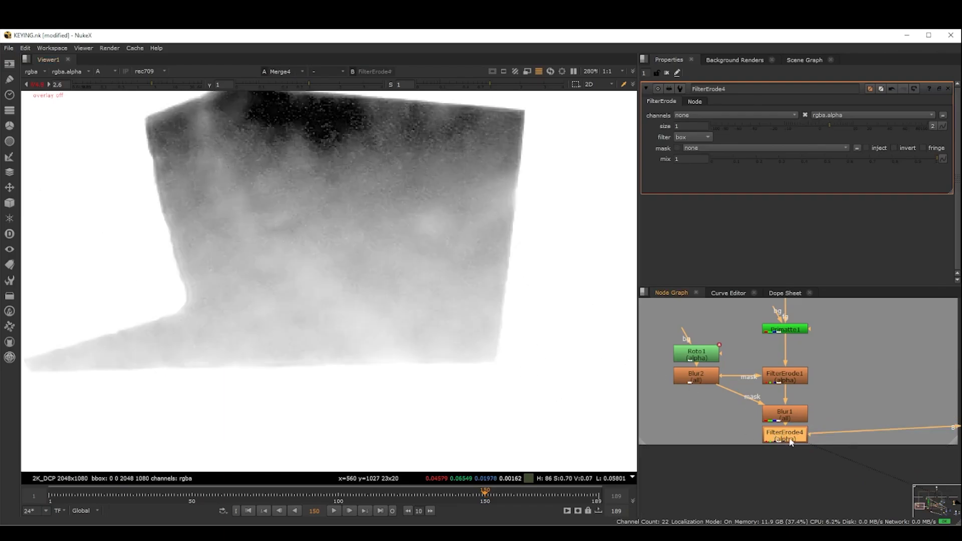
key(d)
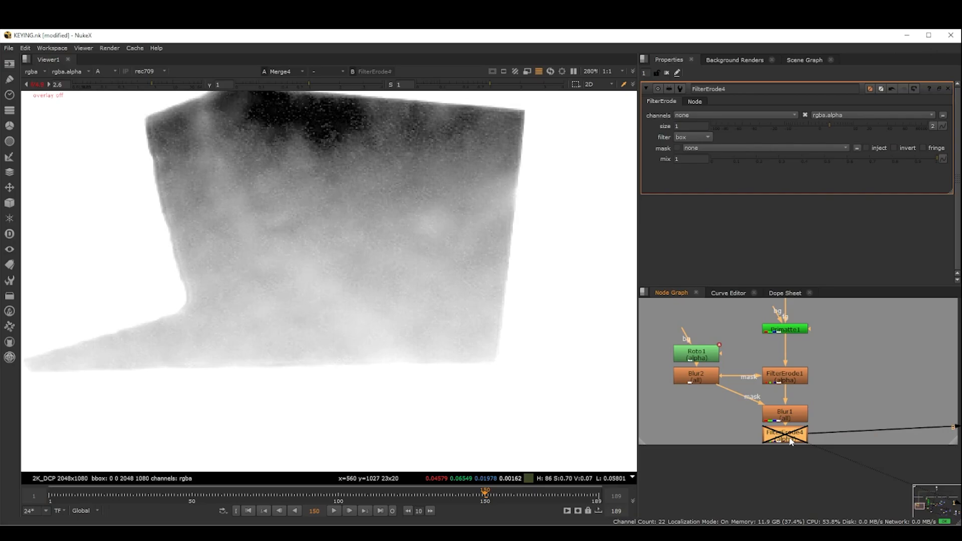
key(d)
key(a)
scroll(419, 324, up, 2)
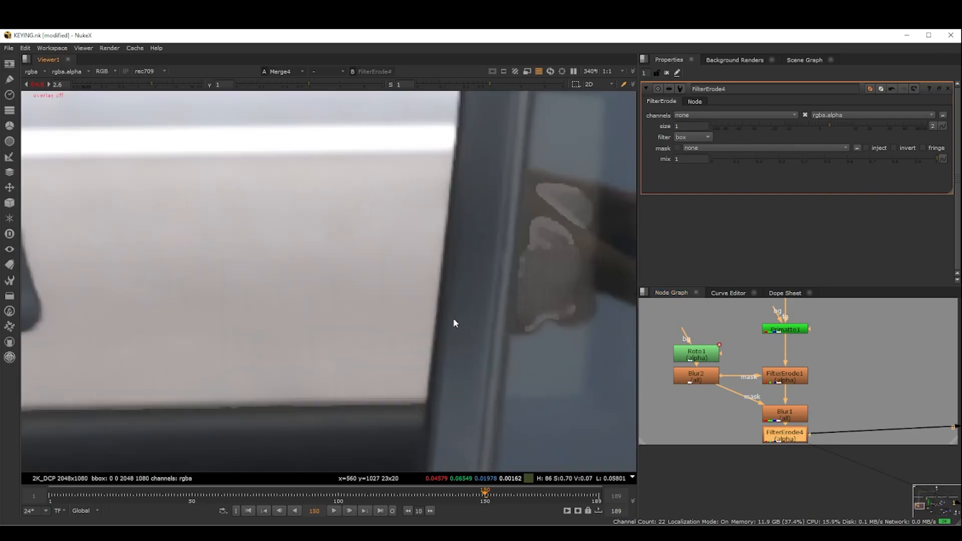
scroll(455, 323, up, 1)
key(d)
key(d)
key(d)
key(d)
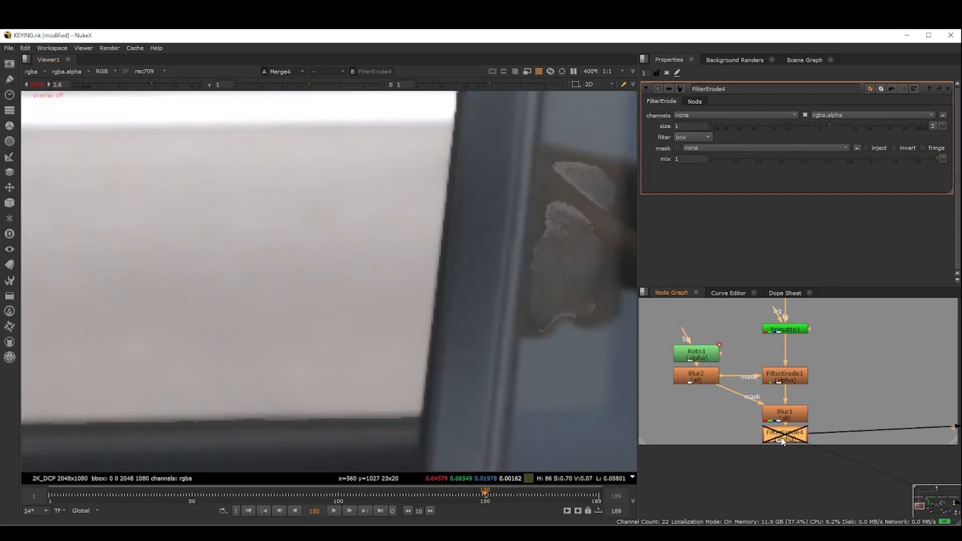
- Move the enabled FilterErode4 node further below Blur1, and add a Blur node after it with size 5
drag(780, 441, 782, 456)
key(d)
key(d)
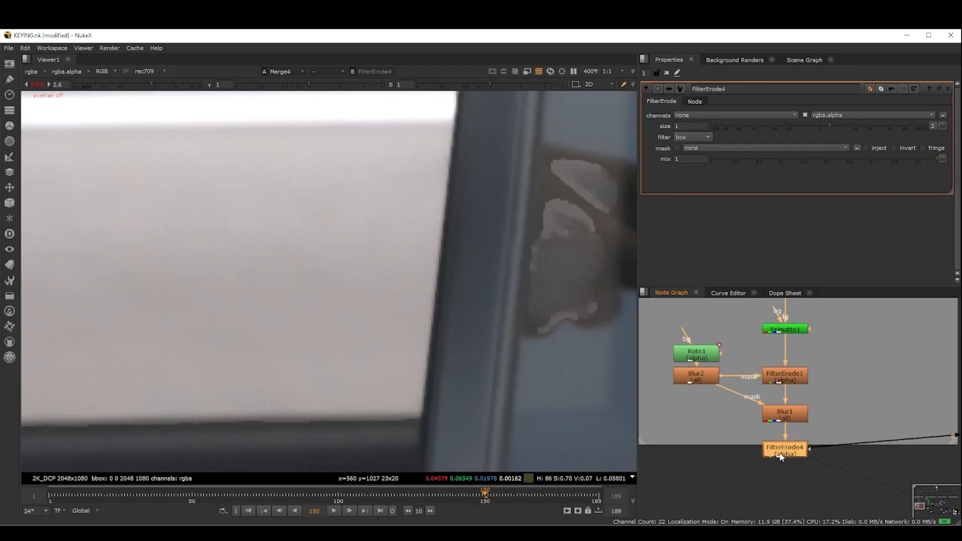
key(b)
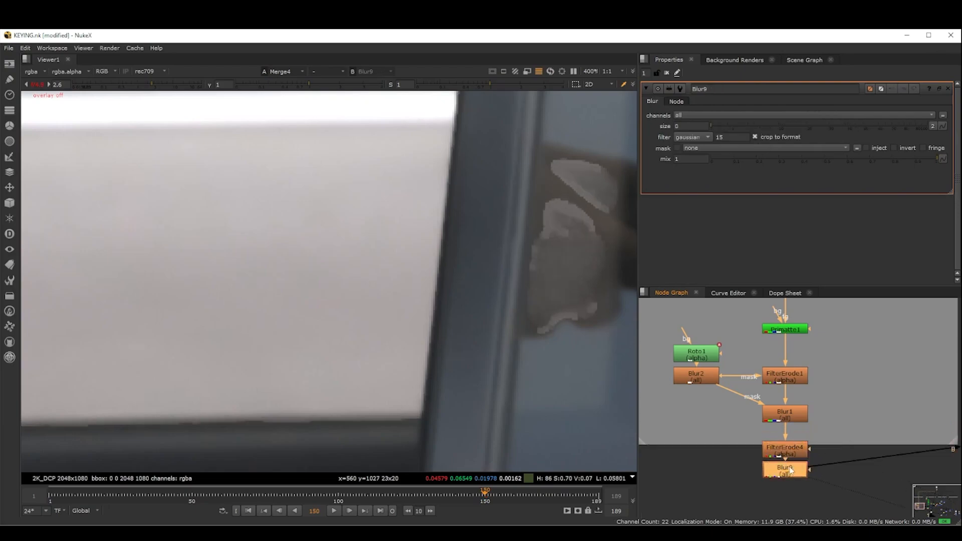
click(688, 127)
text(5)
key(Return)
right_click(618, 122)
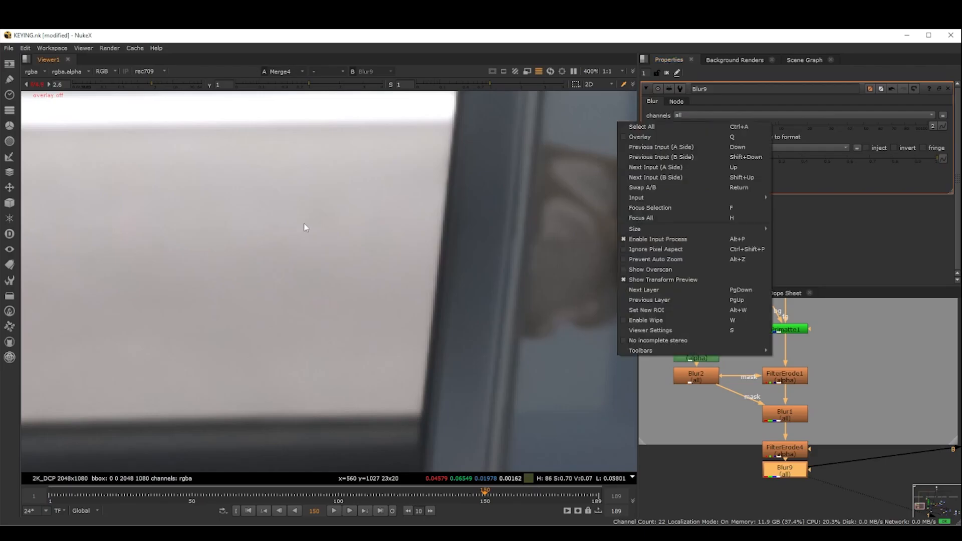
click(317, 290)
- Compare the buffered viewer outputs around the car window edge and the rifle magazine with the new blur applied
key(1)
key(2)
key(1)
key(2)
scroll(352, 289, down, 2)
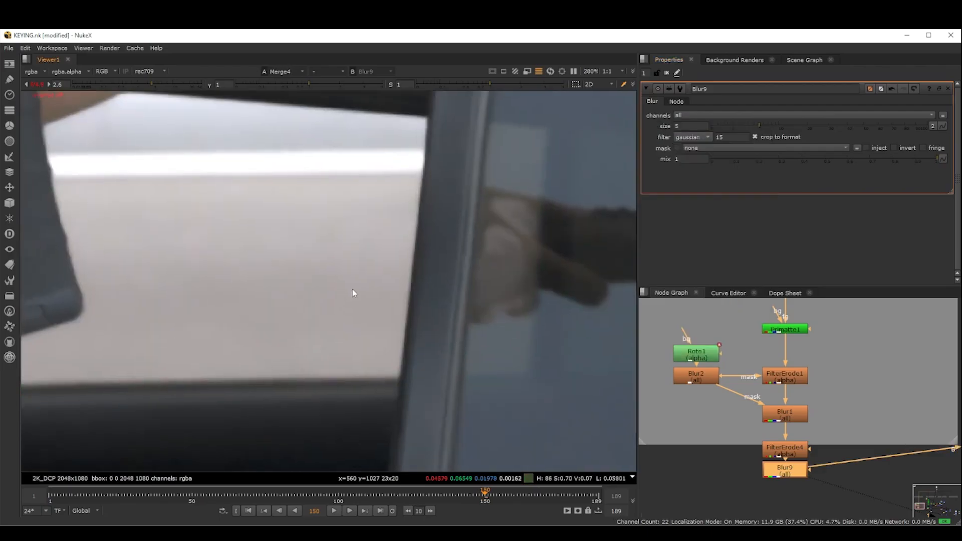
key(1)
middle_drag(352, 289, 433, 339)
key(2)
scroll(427, 301, down, 1)
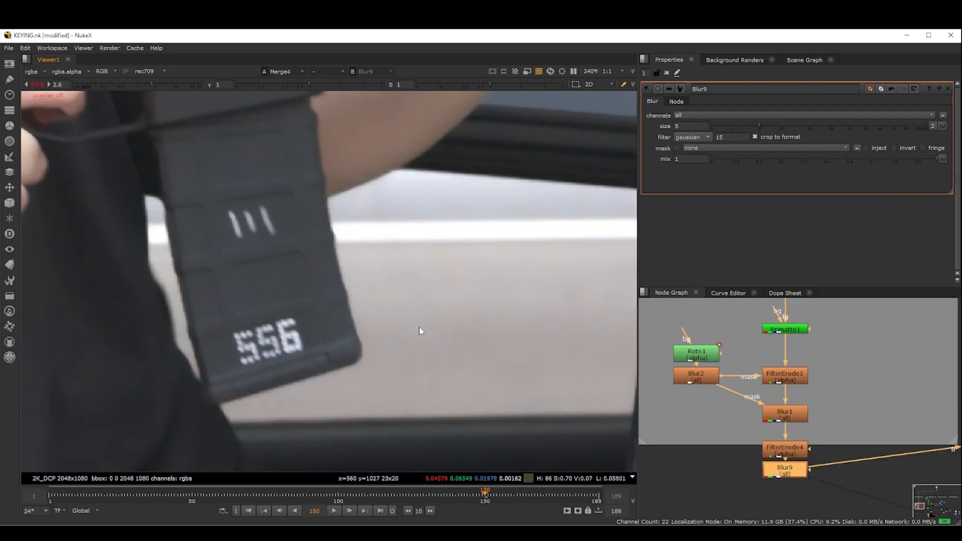
key(1)
key(2)
scroll(441, 336, down, 2)
key(1)
key(2)
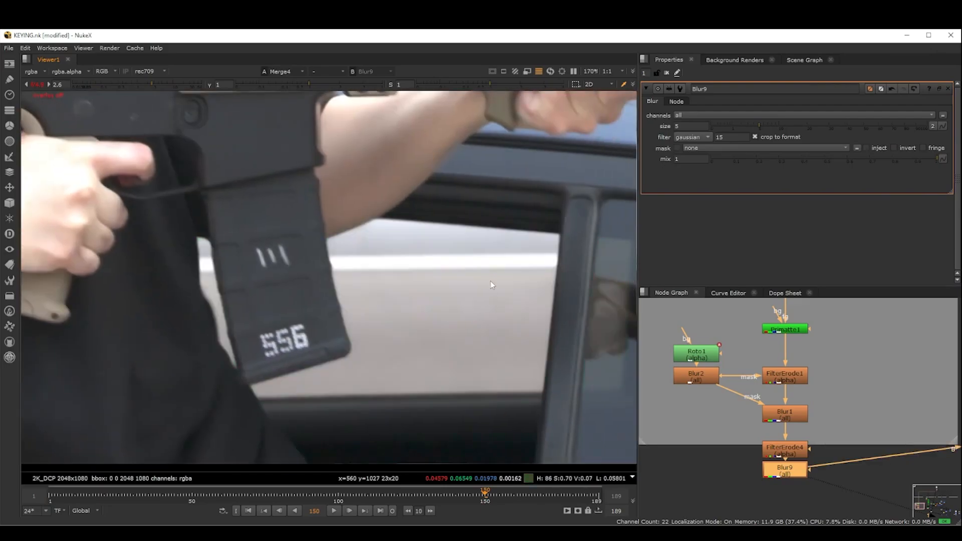
- Compare the buffered viewer outputs around the hand and the rifle's handguard rail
scroll(491, 281, down, 1)
middle_drag(491, 282, 472, 376)
key(1)
key(2)
middle_drag(574, 138, 531, 240)
scroll(530, 240, up, 6)
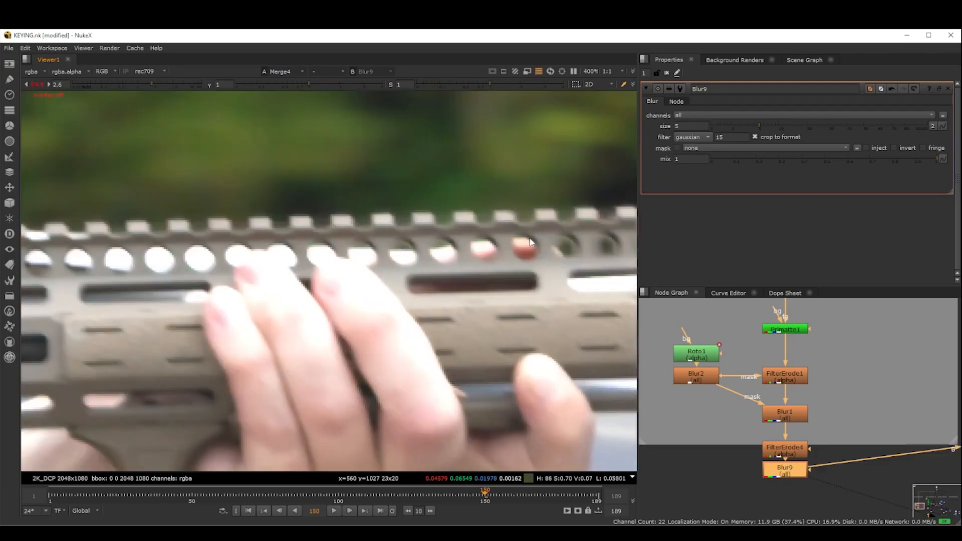
scroll(540, 246, down, 6)
scroll(553, 251, up, 3)
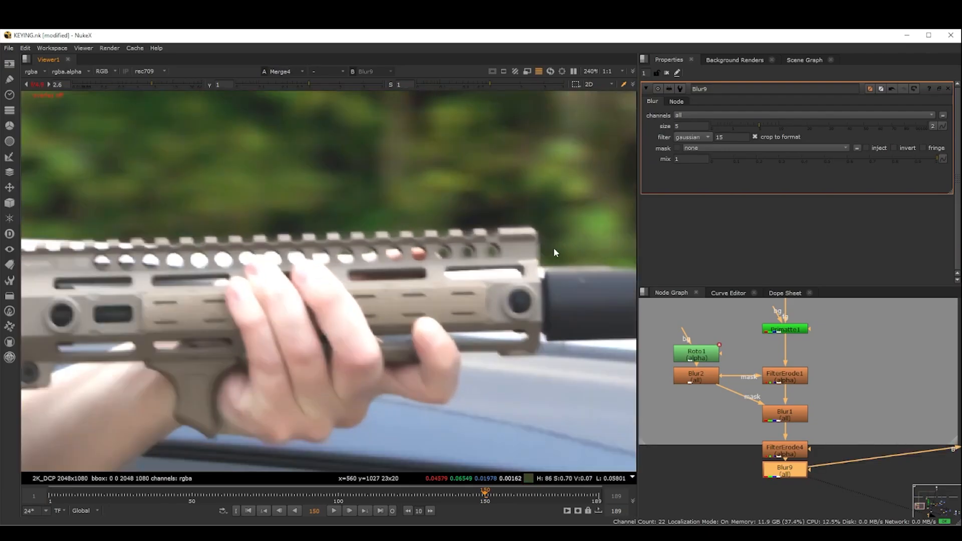
scroll(407, 252, up, 4)
key(1)
key(2)
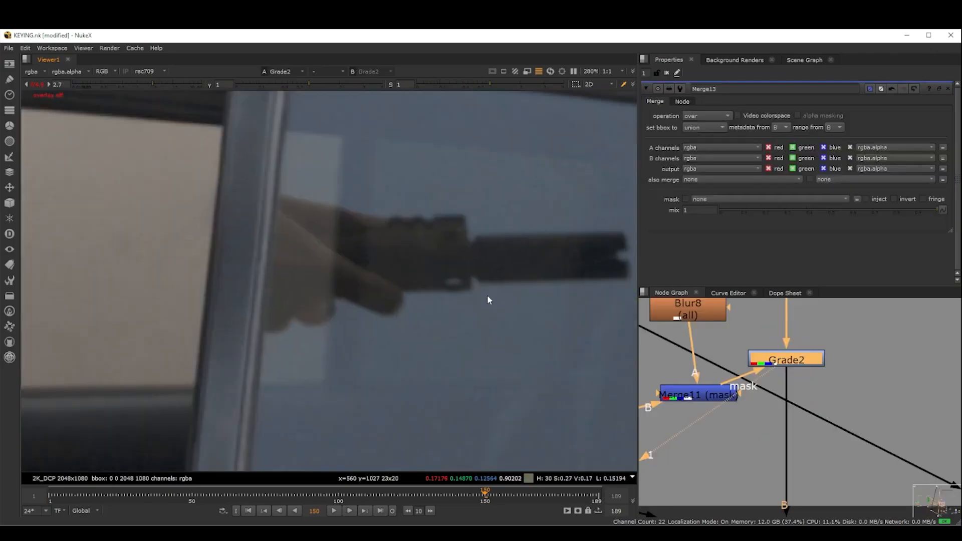
- Compare the hand and gun reflection in the car window between the Grade2, Read1 and Merge13 outputs
key(2)
key(3)
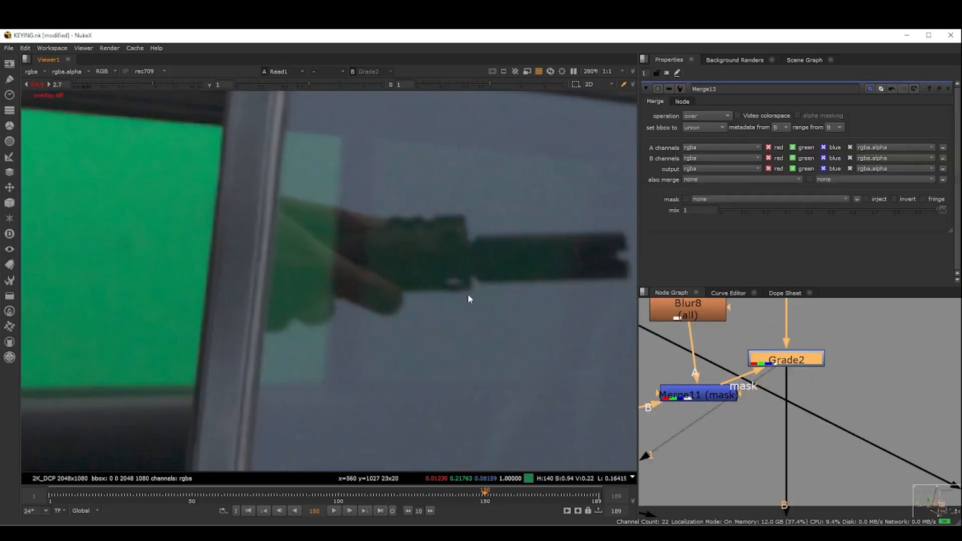
key(2)
key(1)
key(1)
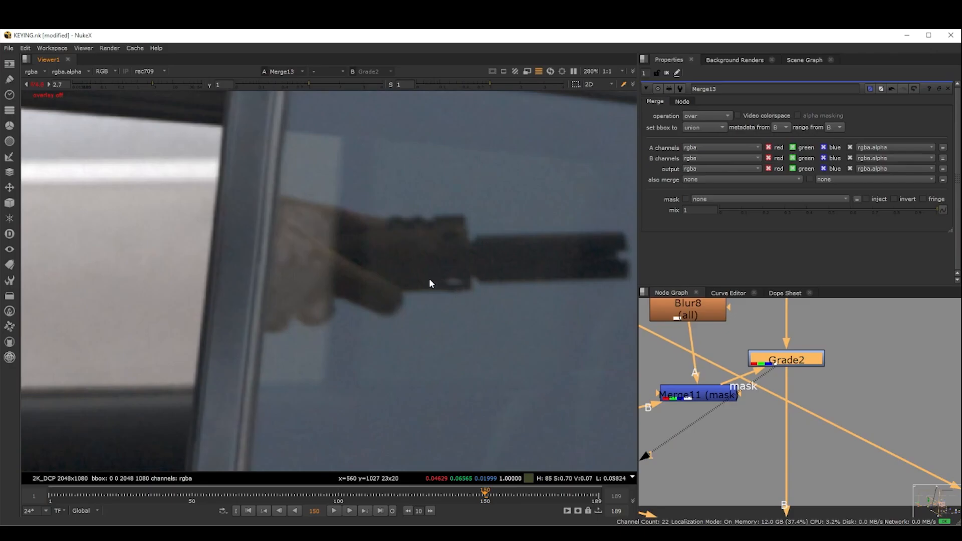
scroll(290, 273, down, 1)
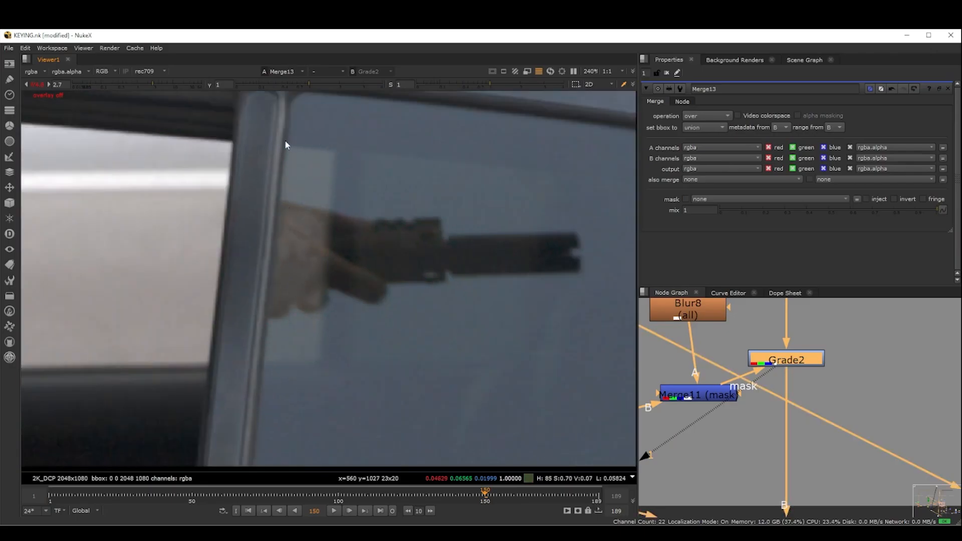
scroll(758, 361, down, 6)
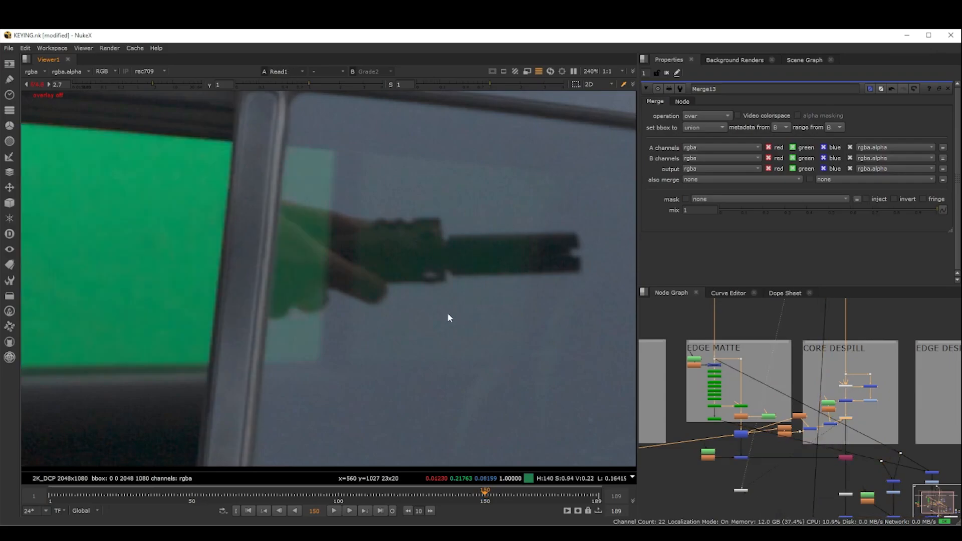
scroll(441, 318, down, 3)
scroll(351, 319, up, 4)
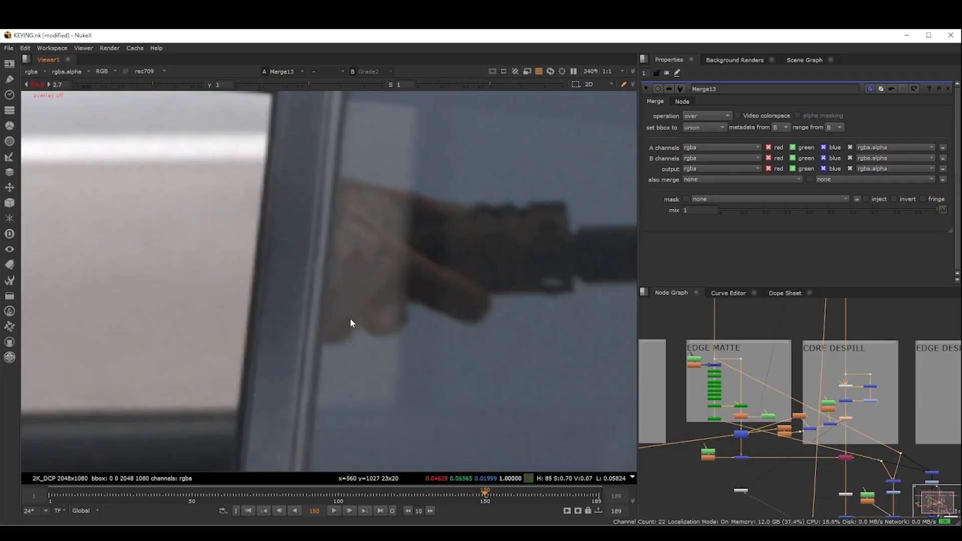
scroll(766, 429, down, 5)
scroll(709, 377, up, 7)
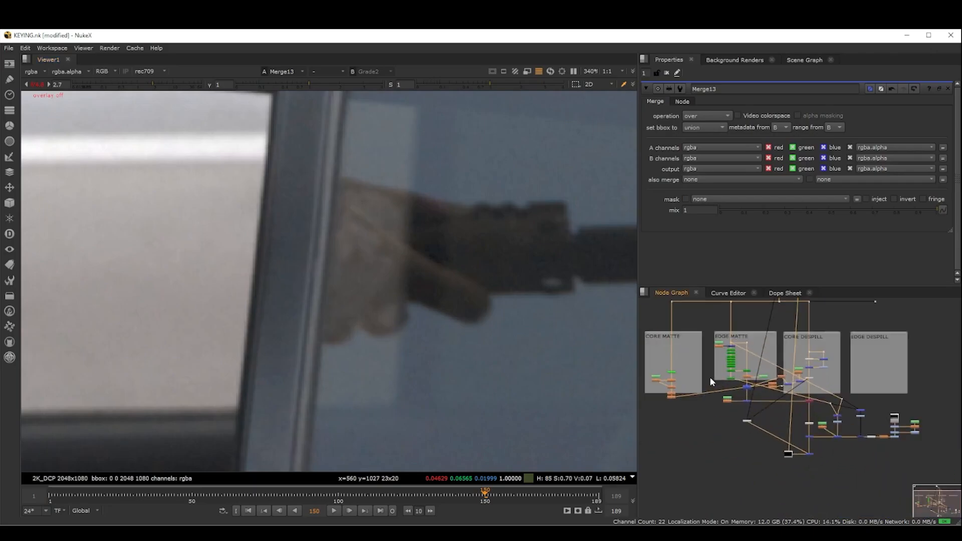
- Display the alpha of the ChannelMerge node below the Edge Matte group and examine the car window area
scroll(783, 424, up, 3)
click(770, 370)
key(1)
key(a)
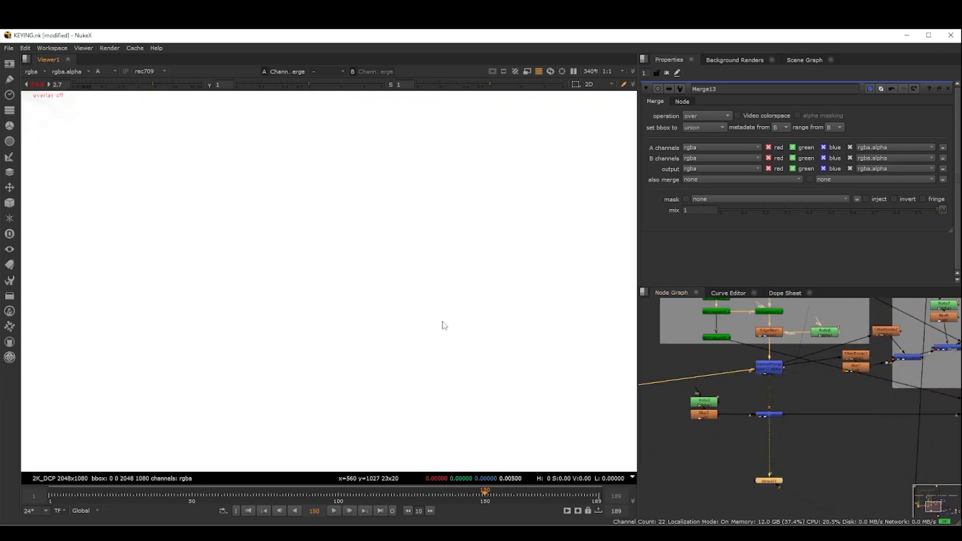
scroll(81, 97, down, 2)
scroll(768, 383, up, 3)
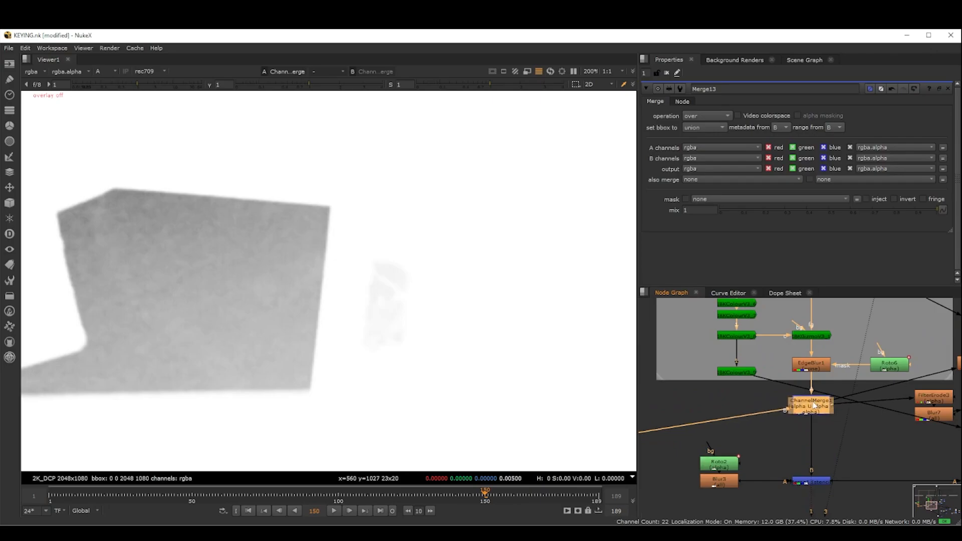
- Add a Keyer node beside the ChannelMerge node below the Edge Matte group and connect it to the source footage
key(Tab)
text(keyer)
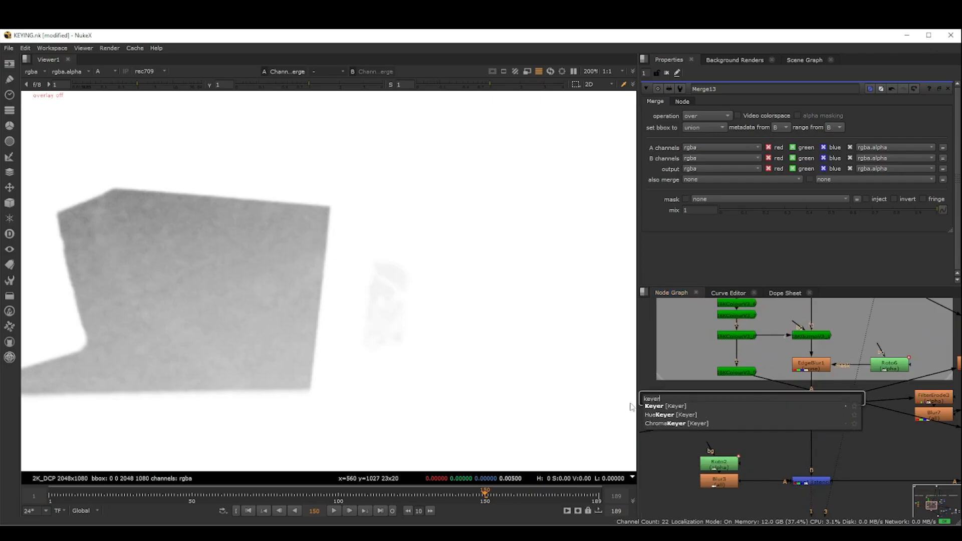
click(662, 408)
scroll(762, 396, down, 4)
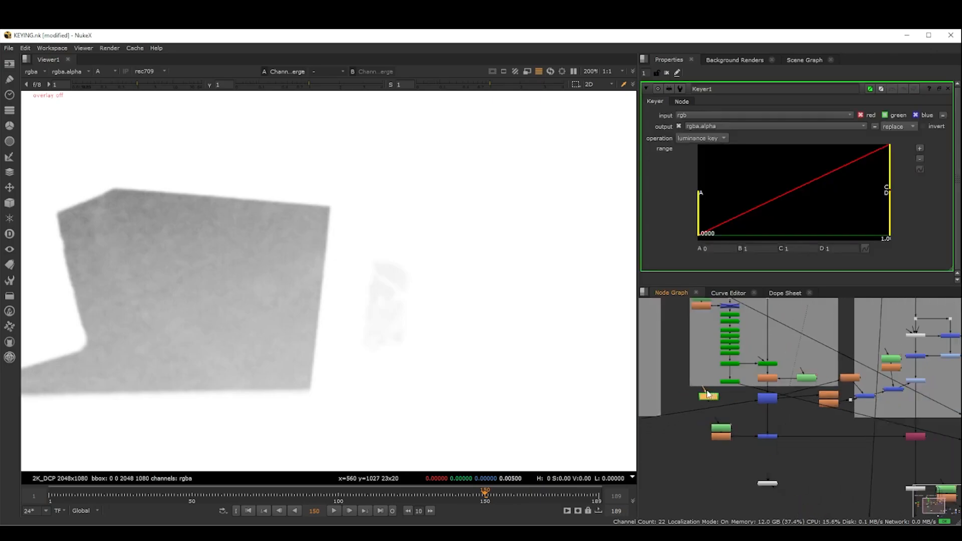
drag(757, 321, 730, 329)
scroll(739, 416, up, 4)
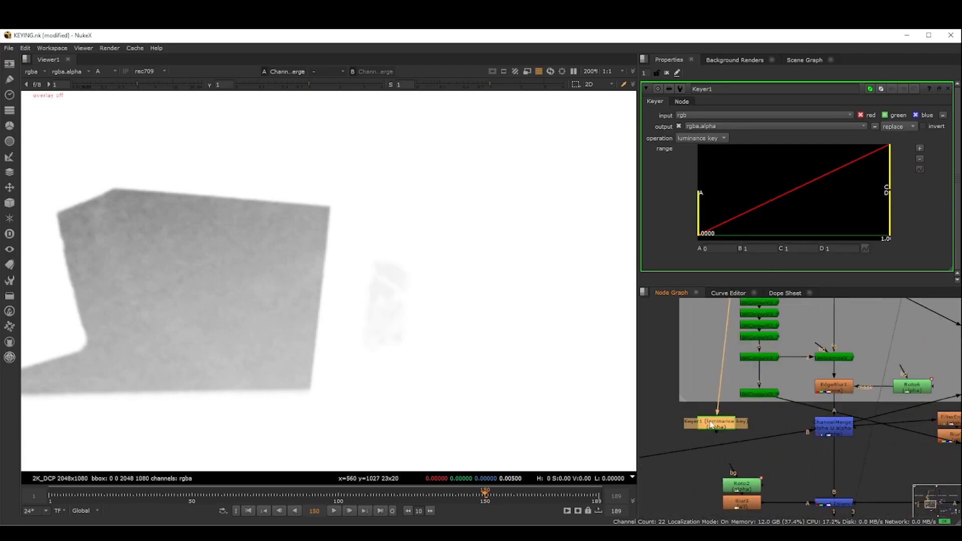
- Set the Keyer operation to green keyer and display the node's output at the car window
key(a)
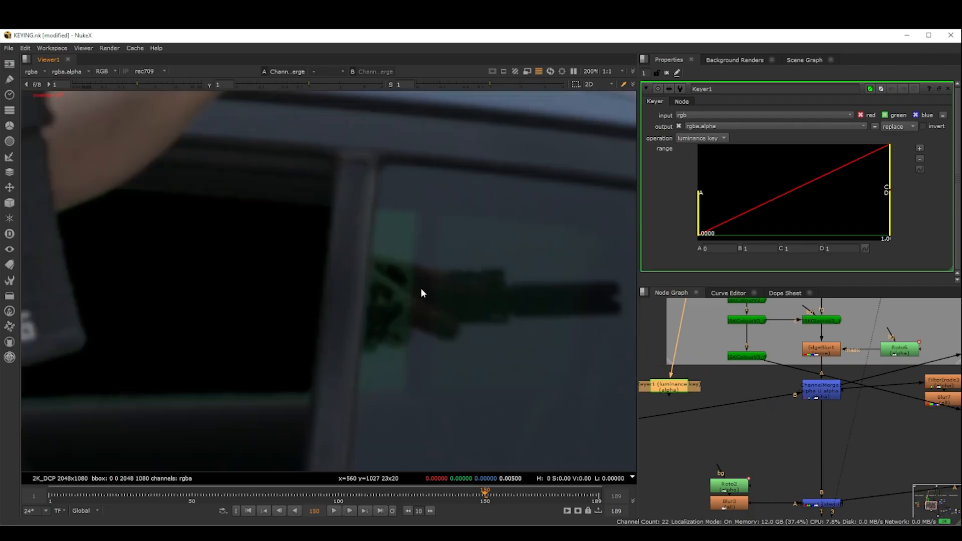
scroll(421, 288, down, 3)
click(725, 138)
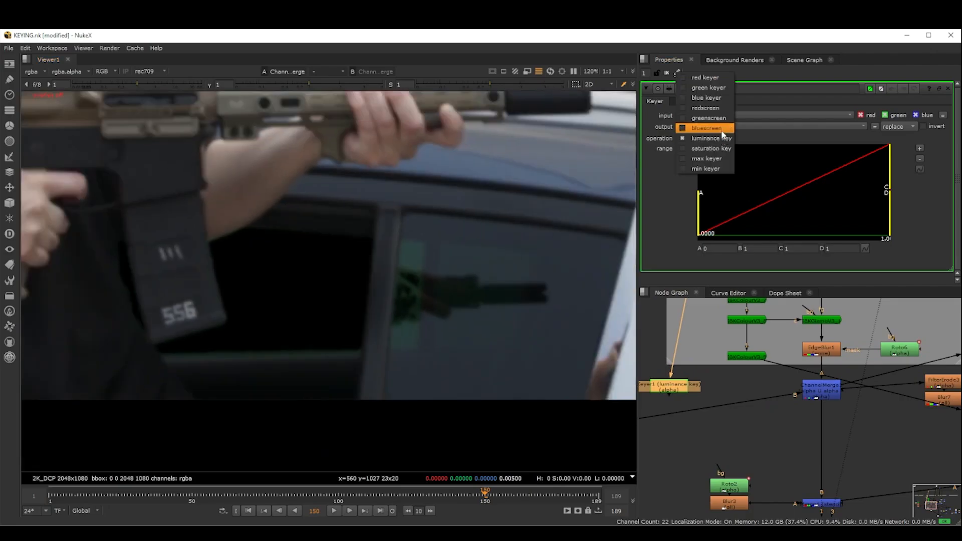
click(702, 123)
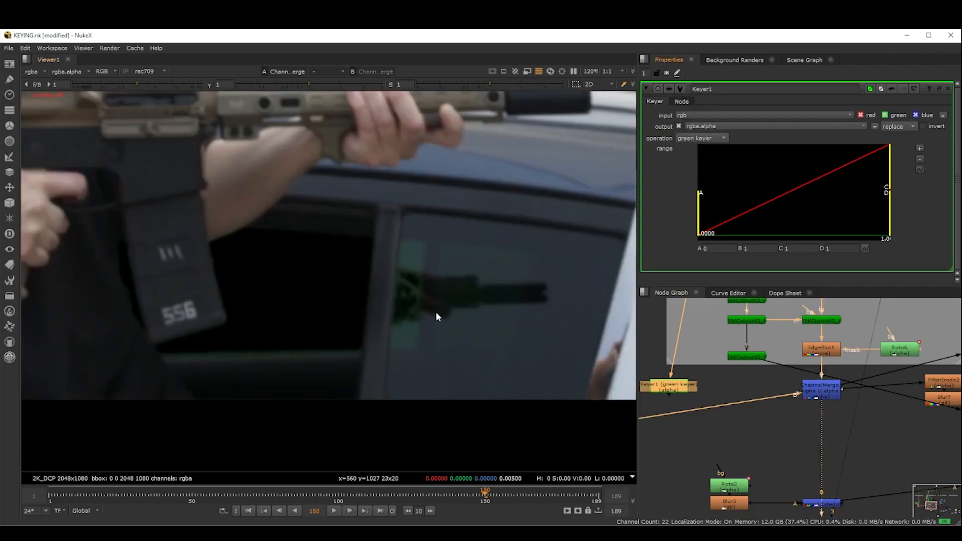
key(a)
scroll(436, 314, up, 3)
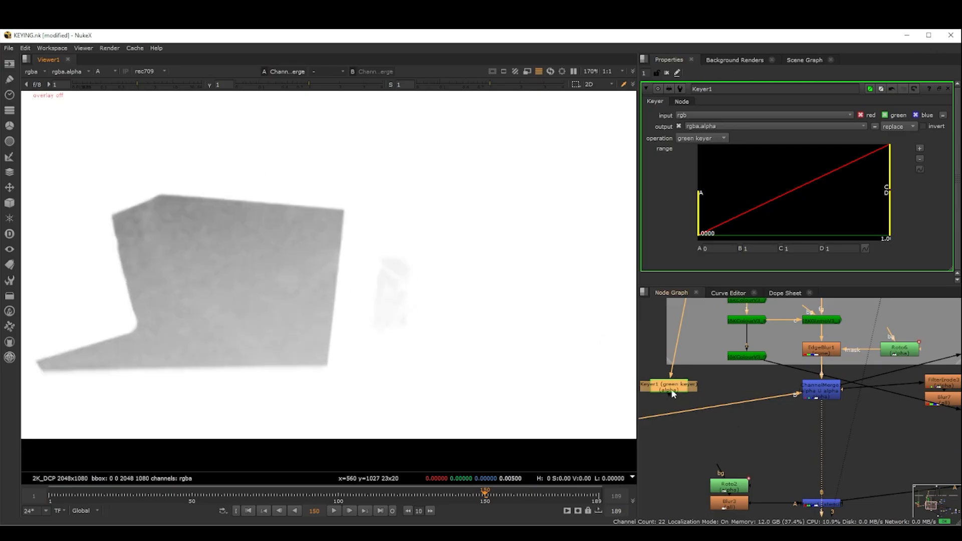
key(1)
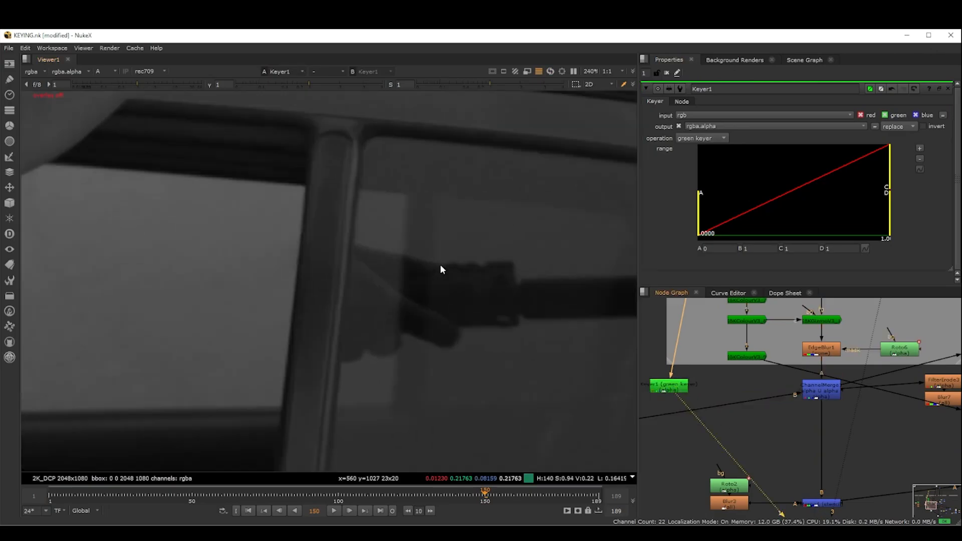
- Examine the red, green, blue and alpha channels of the Keyer output around the window reflection
scroll(439, 259, up, 2)
key(r)
key(g)
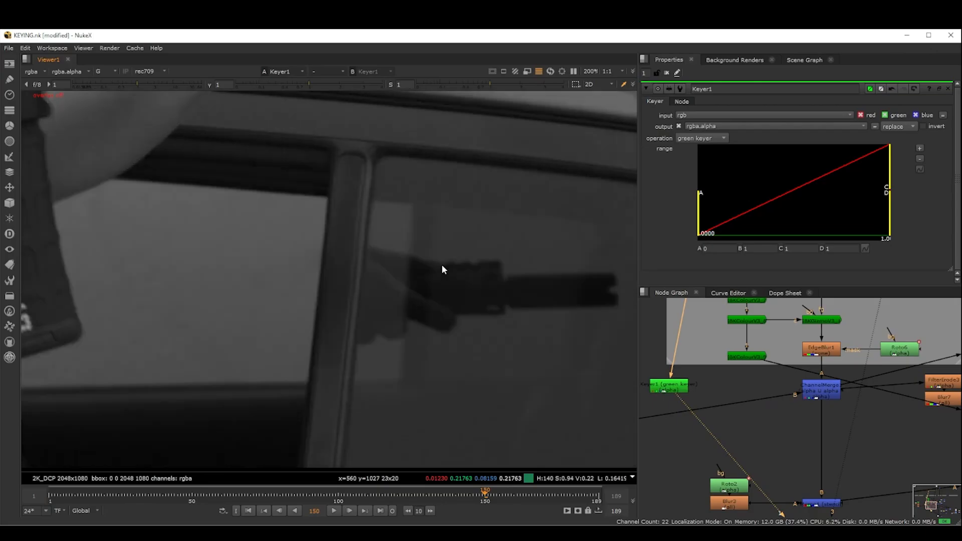
key(b)
key(g)
key(a)
scroll(401, 313, up, 2)
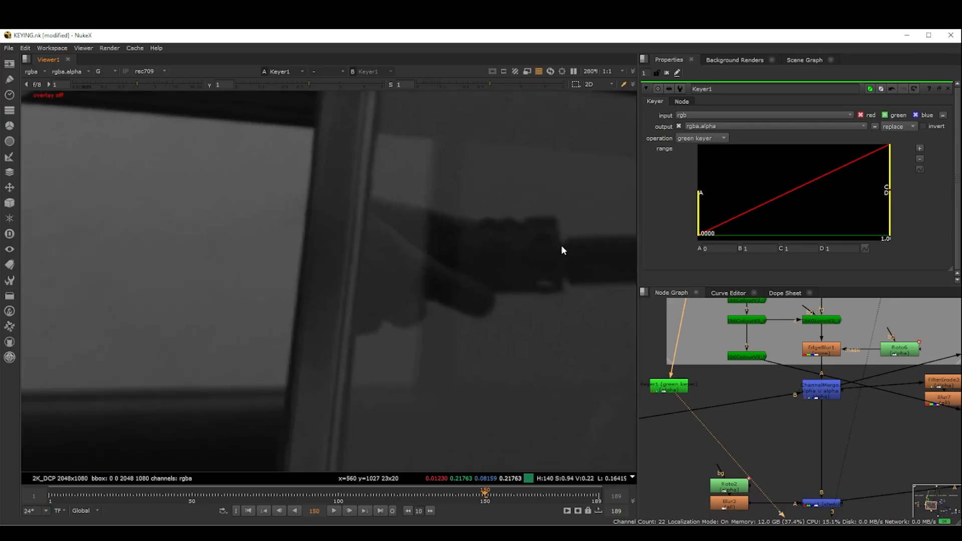
- Invert the Keyer output and check its alpha around the car window
click(924, 126)
key(a)
scroll(421, 242, down, 4)
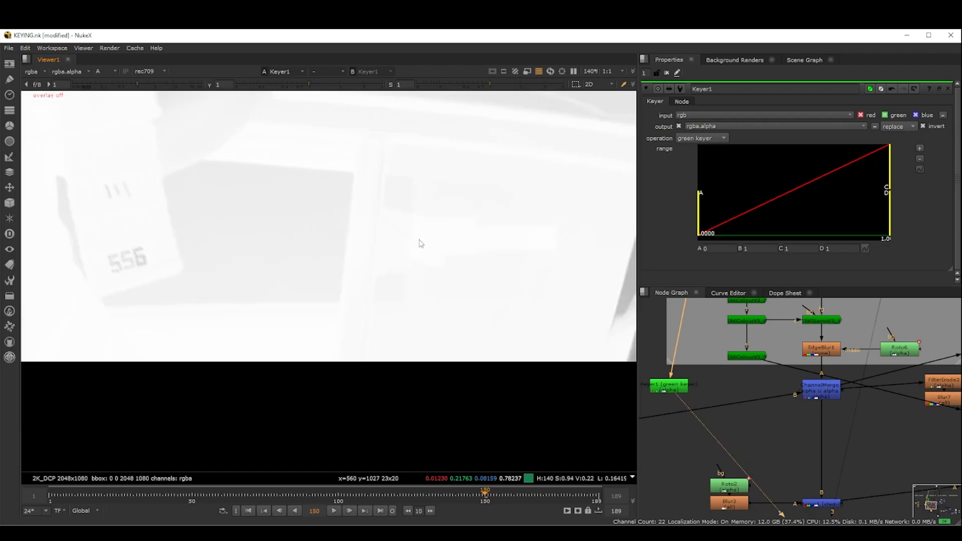
scroll(412, 267, up, 3)
middle_drag(412, 270, 404, 299)
scroll(405, 300, up, 1)
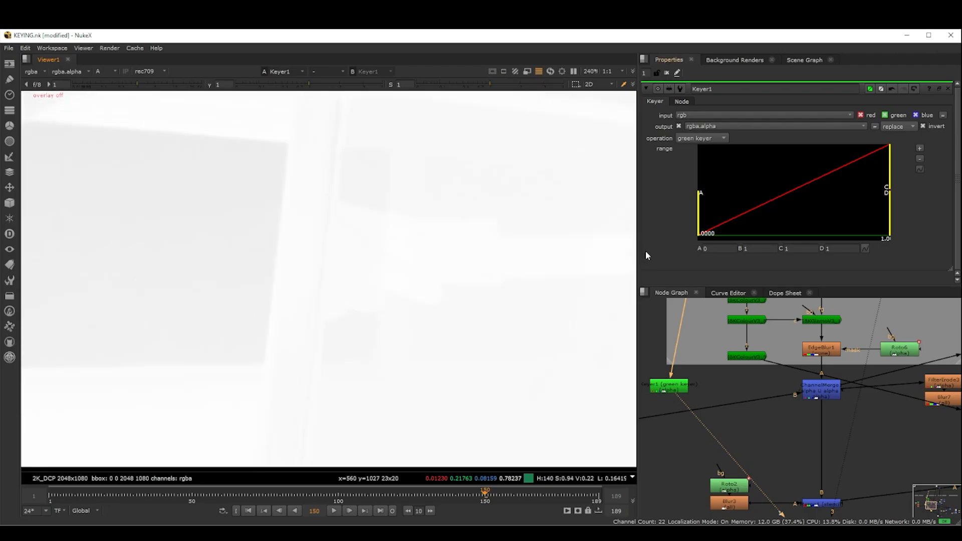
- Tighten the Keyer range to about 0.064 for A and 0.148 for B
scroll(495, 265, down, 3)
scroll(444, 276, down, 2)
middle_drag(495, 265, 429, 297)
scroll(420, 285, up, 2)
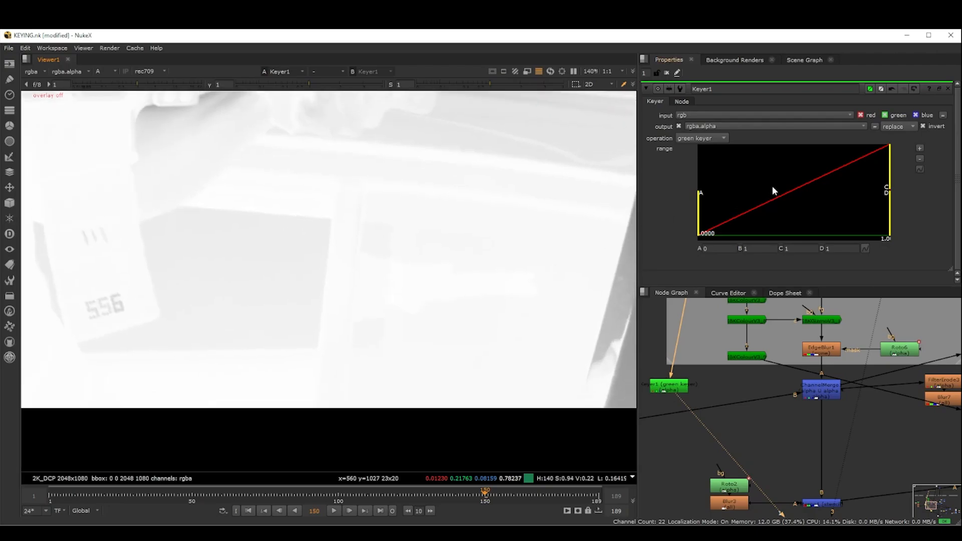
drag(888, 167, 772, 181)
drag(705, 199, 750, 207)
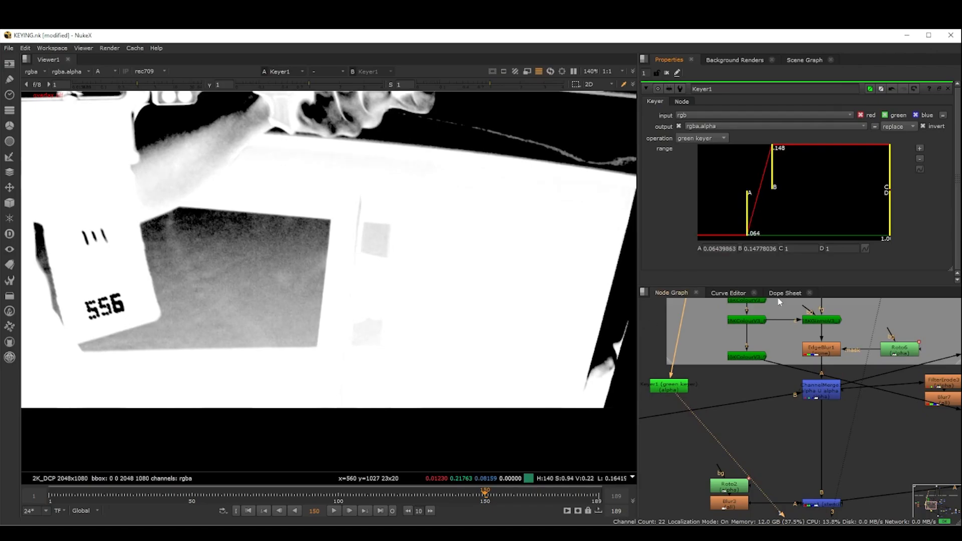
- Add a KeyMix node in the space between Keyer1 and the ChannelMerge node
scroll(733, 432, down, 3)
scroll(730, 379, up, 4)
middle_drag(732, 432, 749, 416)
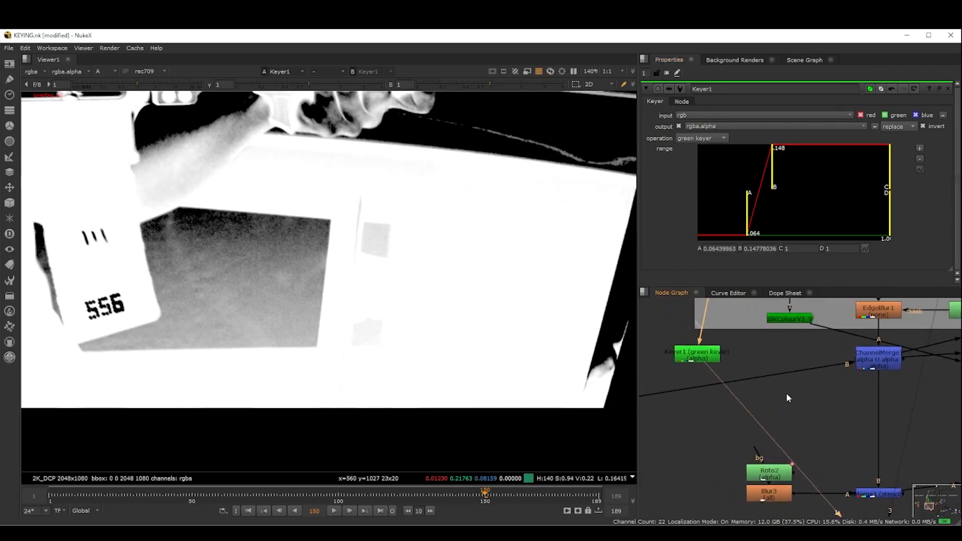
key(Tab)
text(keymix)
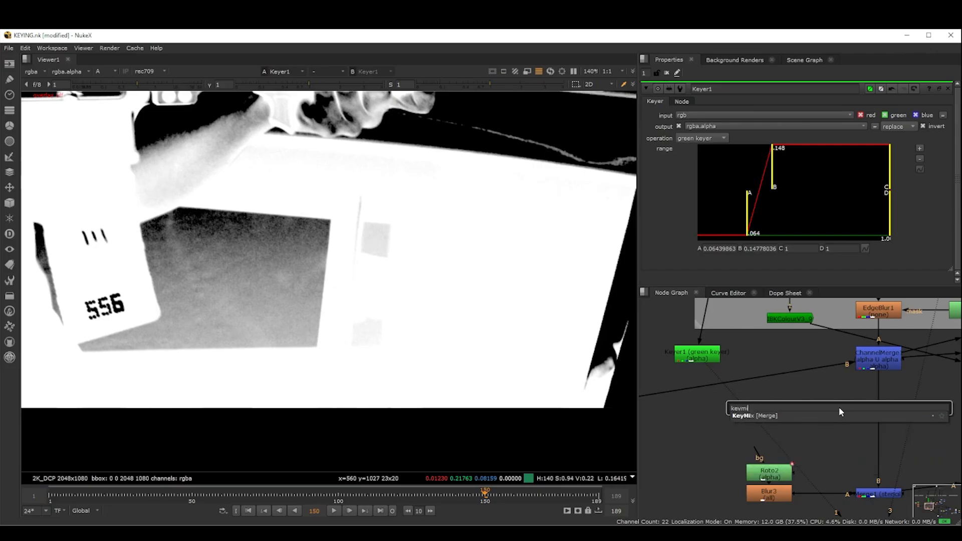
key(Return)
right_click(822, 351)
click(795, 391)
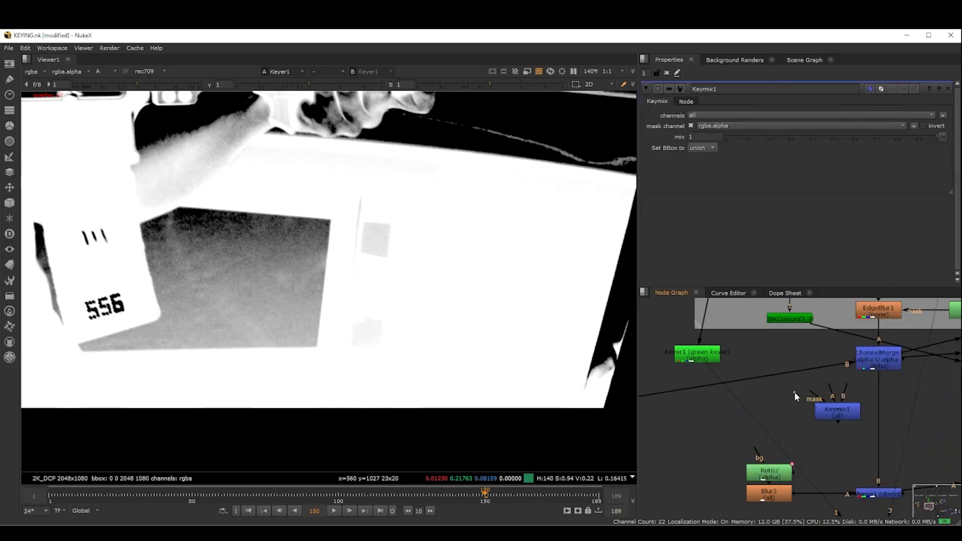
- Display the ChannelMerge output and check its RGB image around the car window
click(884, 359)
key(1)
key(a)
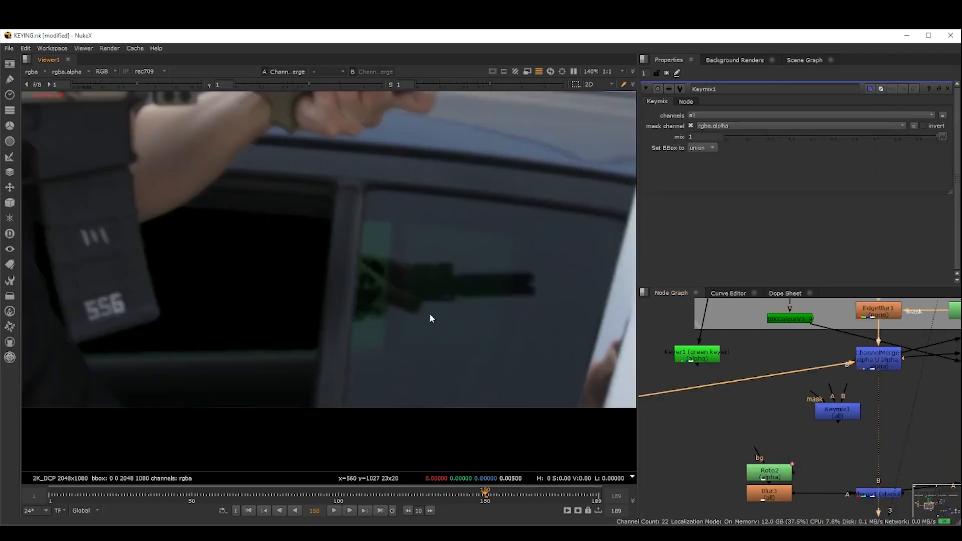
- Insert the KeyMix node below the ChannelMerge on its B input, and connect Keyer1 to its A input
scroll(460, 236, down, 5)
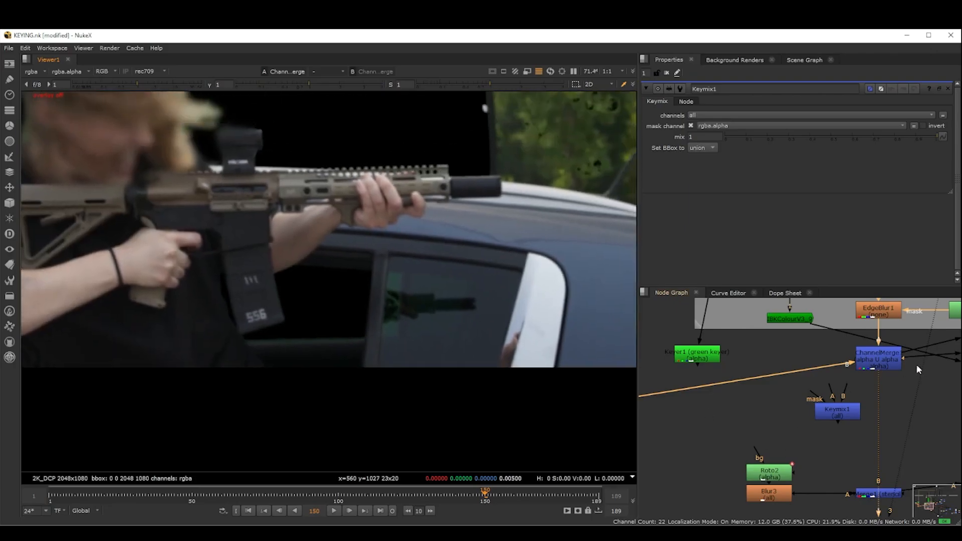
click(884, 361)
drag(835, 413, 772, 427)
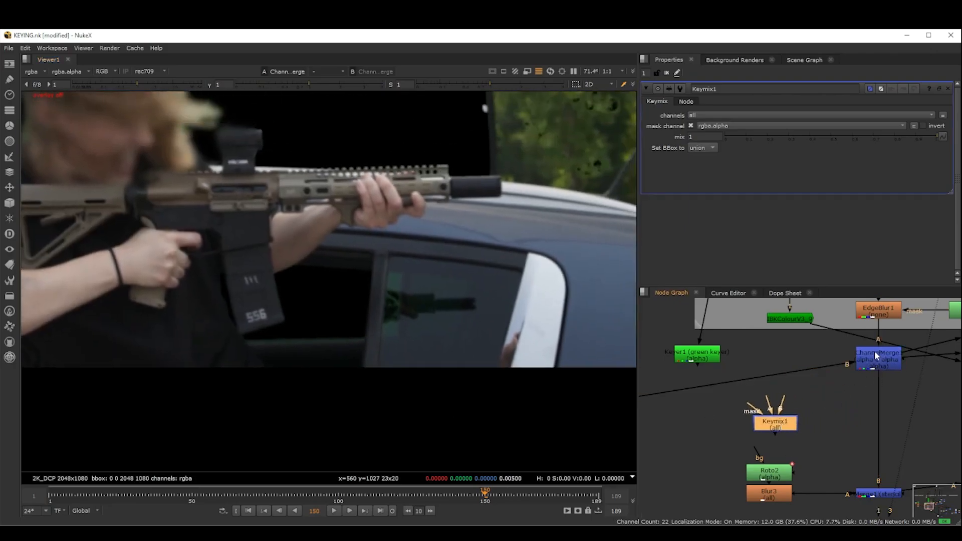
double_click(879, 359)
click(830, 416)
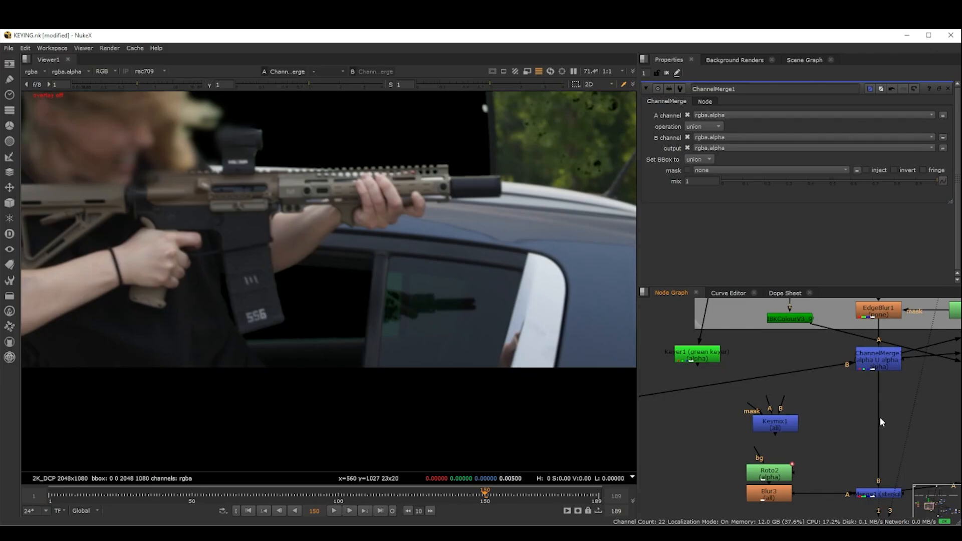
drag(783, 426, 703, 353)
drag(883, 417, 770, 427)
- Add a Roto node as the KeyMix mask and draw a cusped rectangle over the reflection beside the car's window pillar
click(755, 427)
key(o)
scroll(424, 289, up, 3)
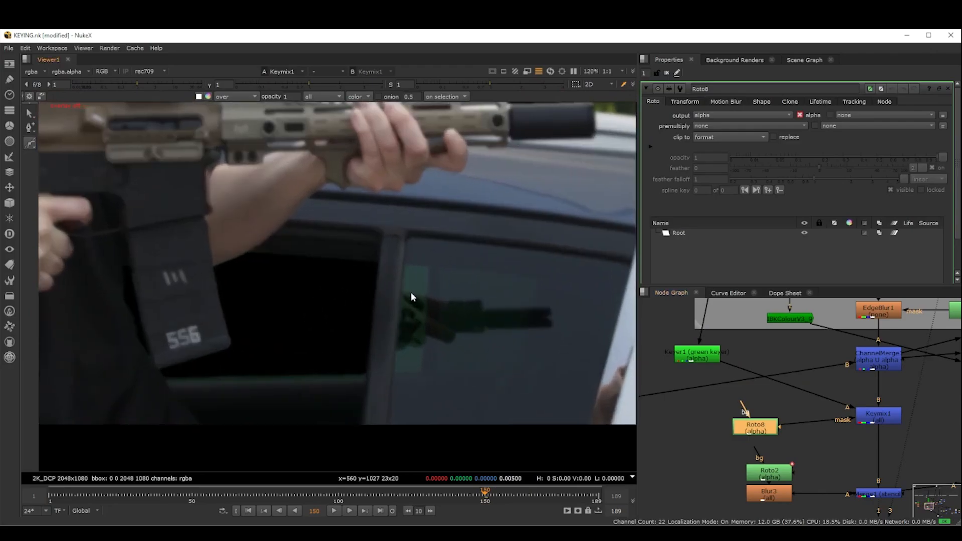
right_click(31, 143)
click(64, 183)
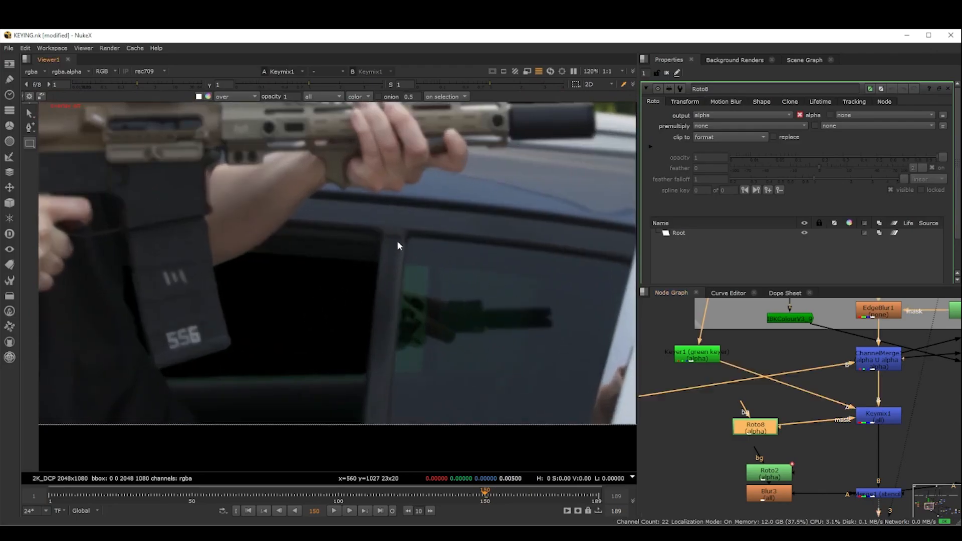
right_click(30, 143)
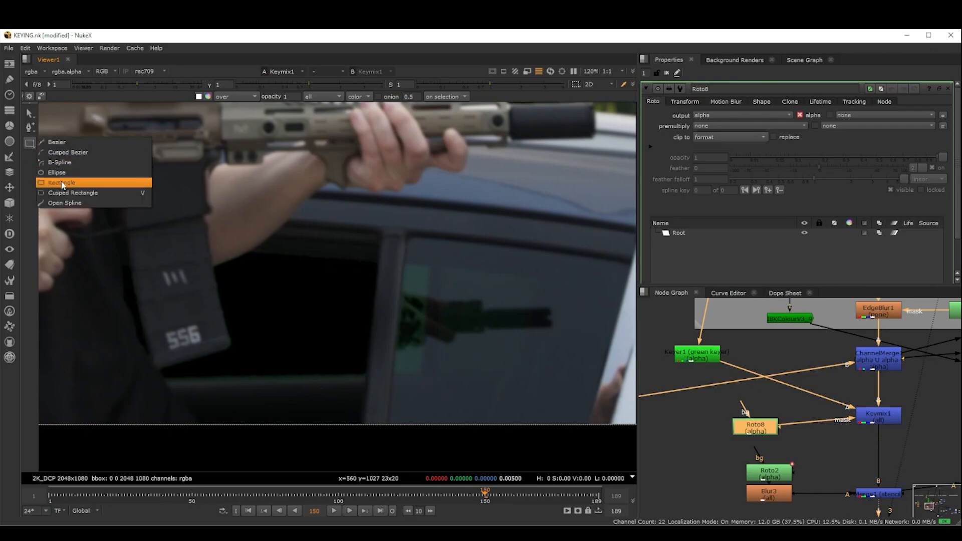
click(65, 183)
drag(386, 253, 435, 401)
- Compare the alpha around the window reflection with the KeyMix node disabled and enabled
key(a)
scroll(477, 361, up, 3)
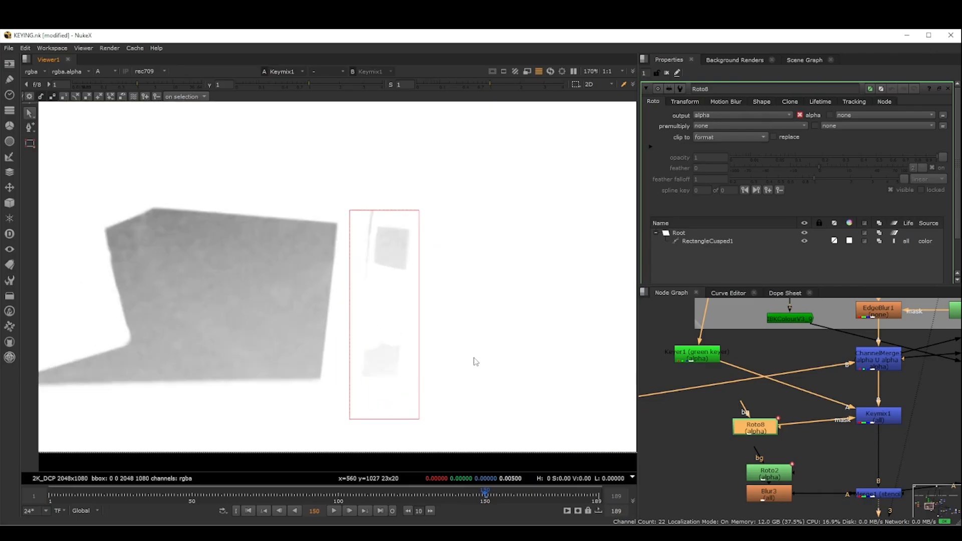
key(q)
click(891, 420)
key(d)
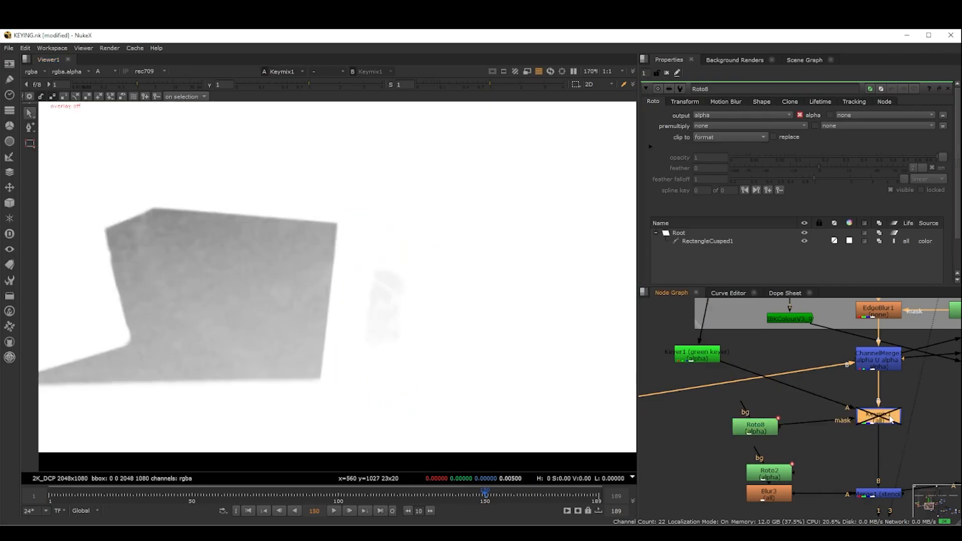
key(d)
key(d)
key(d)
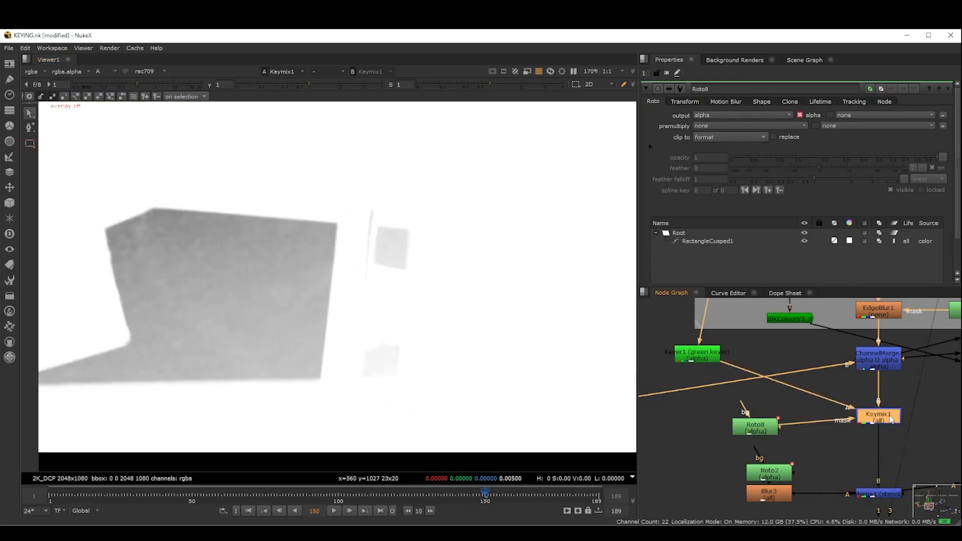
- Reshape the mask rectangle by angling its pillar-side edge inward to exclude the thin line beside the window reflection
click(763, 433)
scroll(396, 220, up, 3)
key(q)
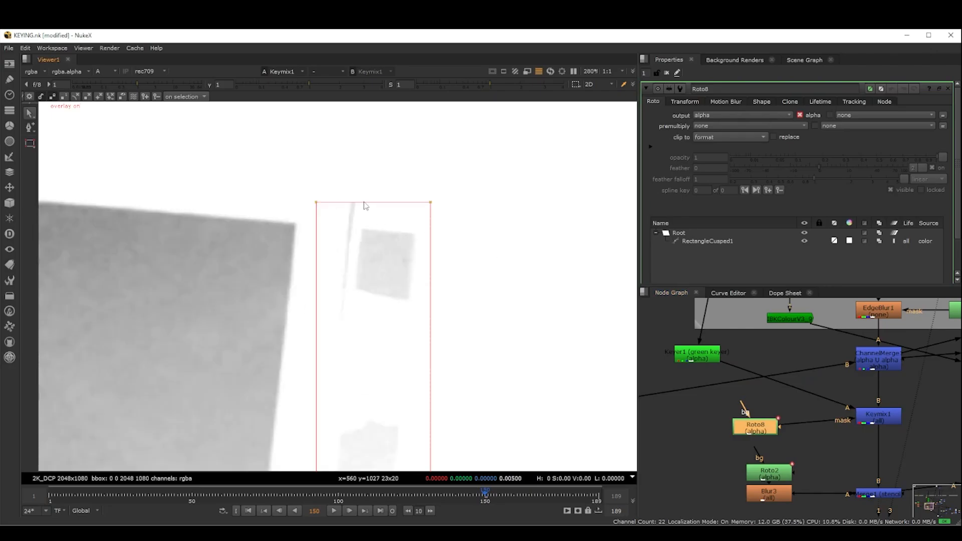
click(365, 205)
drag(317, 202, 368, 191)
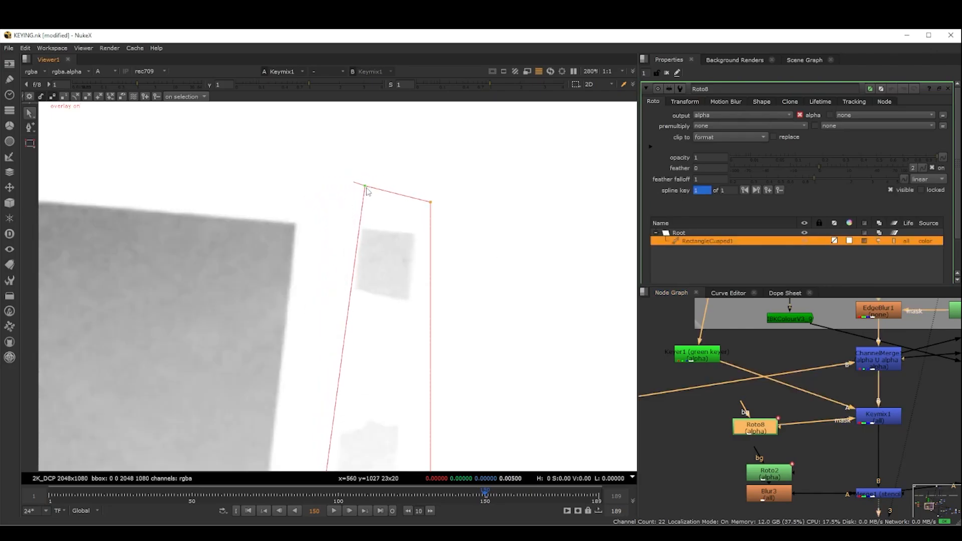
scroll(348, 393, down, 1)
mouse_move(327, 458)
mouse_down()
mouse_move(349, 458)
mouse_move(337, 459)
mouse_up()
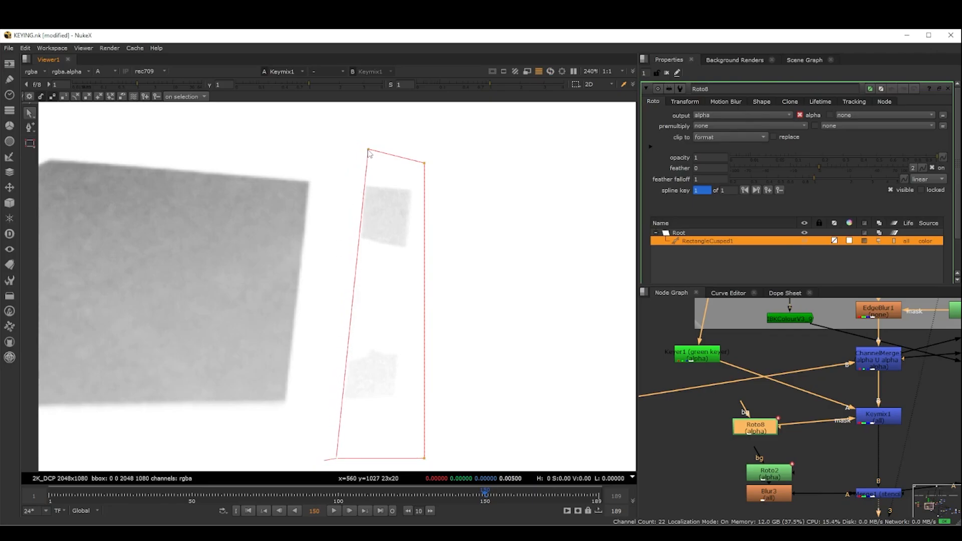
mouse_move(370, 154)
mouse_down()
mouse_move(352, 157)
mouse_move(376, 158)
mouse_up()
key(o)
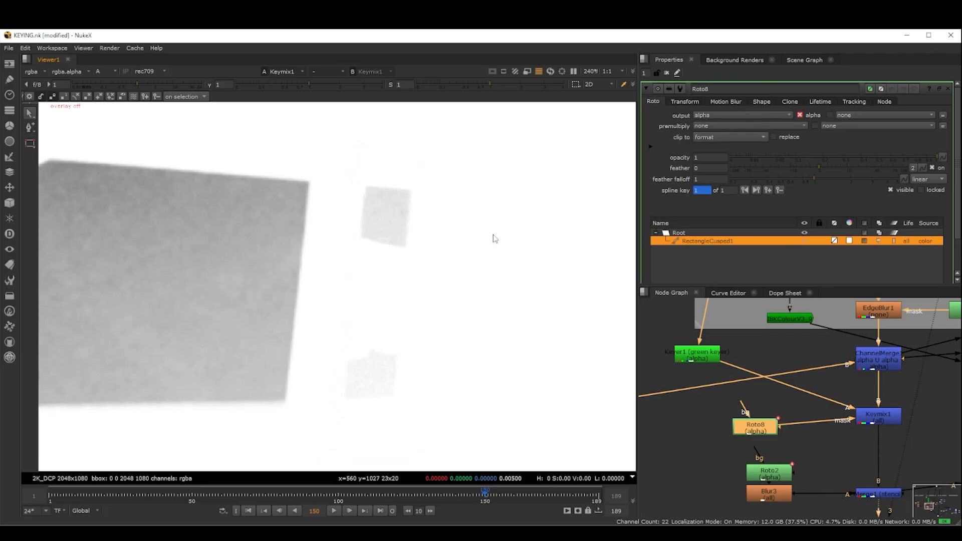
- Examine the outputs of Copy1 and Premult1 around the car window and its reflection
scroll(495, 239, down, 4)
scroll(704, 350, down, 3)
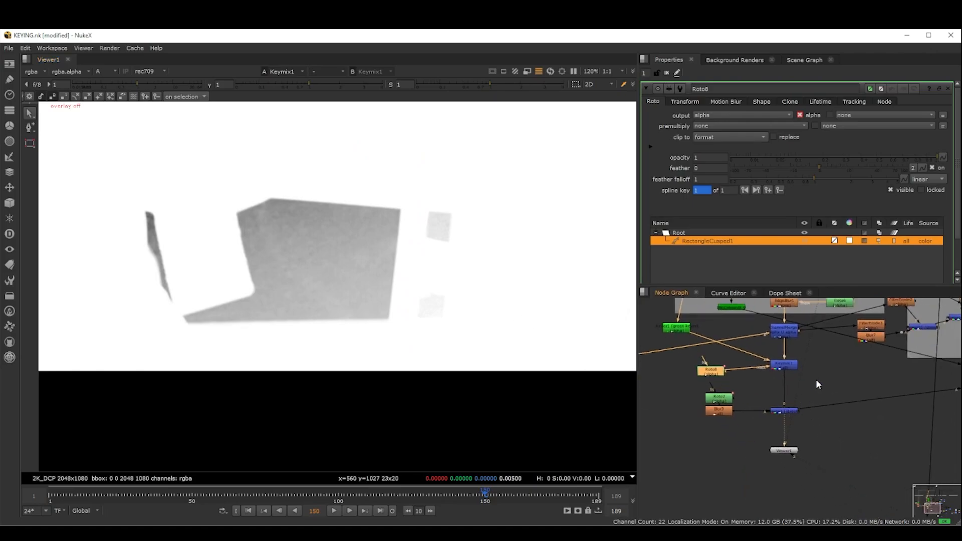
middle_drag(817, 381, 752, 384)
scroll(751, 385, down, 3)
ctrl+shift+click(856, 382)
key(a)
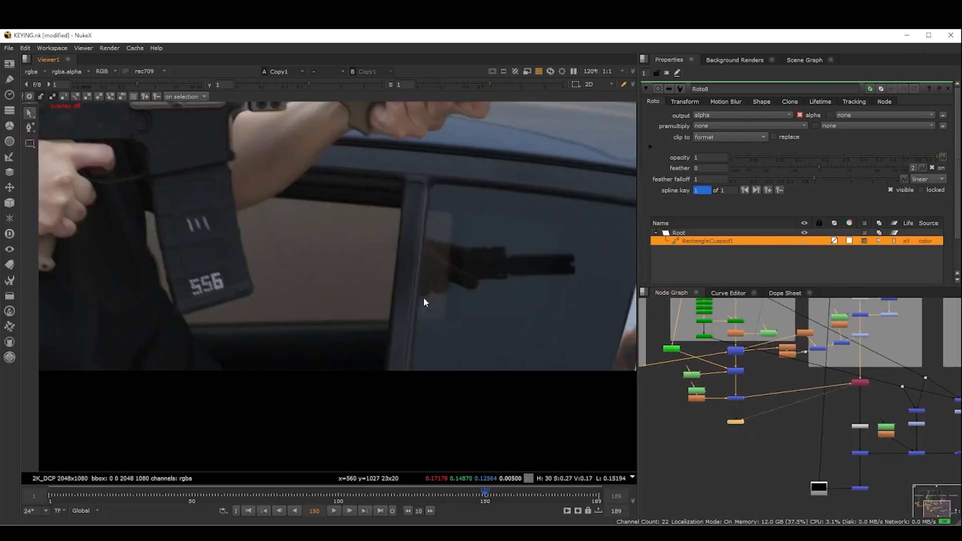
ctrl+shift+click(865, 426)
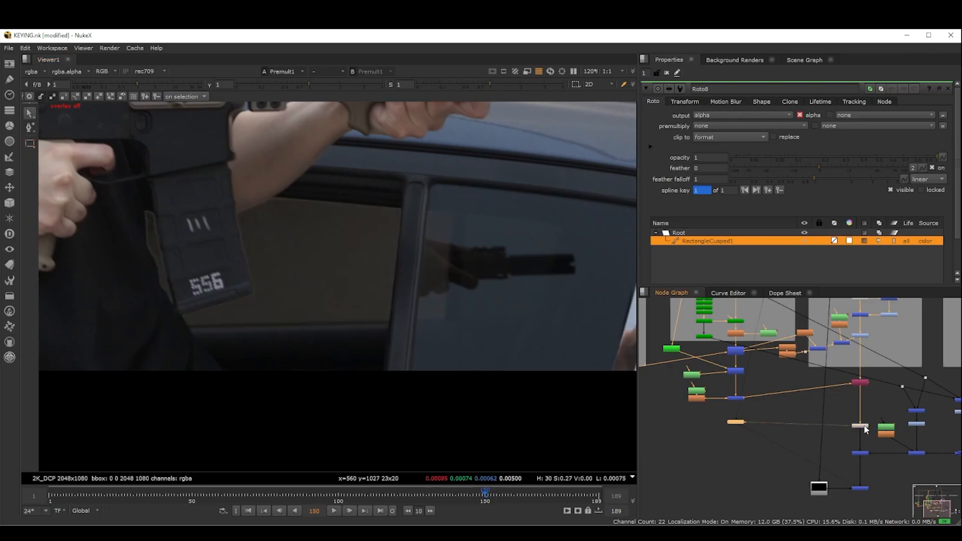
scroll(402, 261, up, 2)
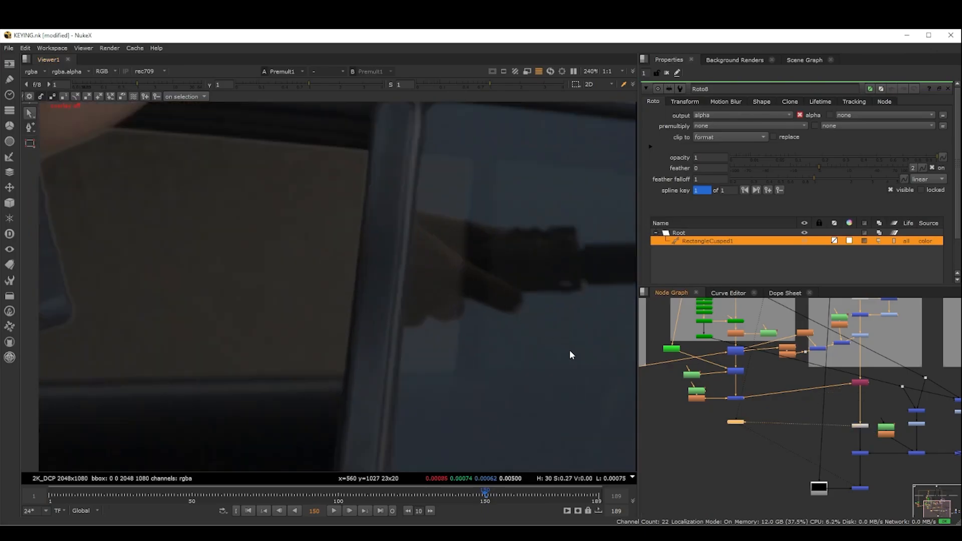
key(a)
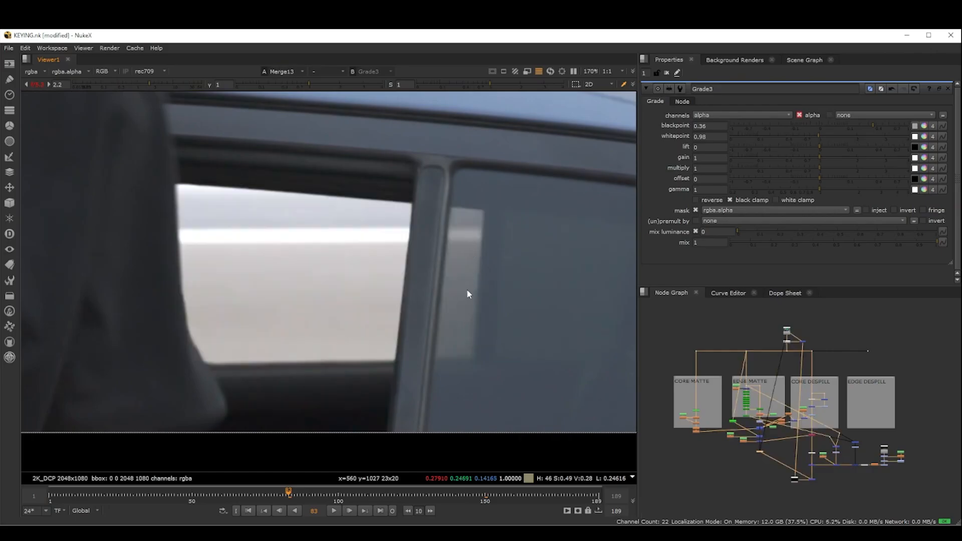
- Compare the Merge13 composite around the window reflection with the KeyMix node disabled and enabled
scroll(743, 441, up, 8)
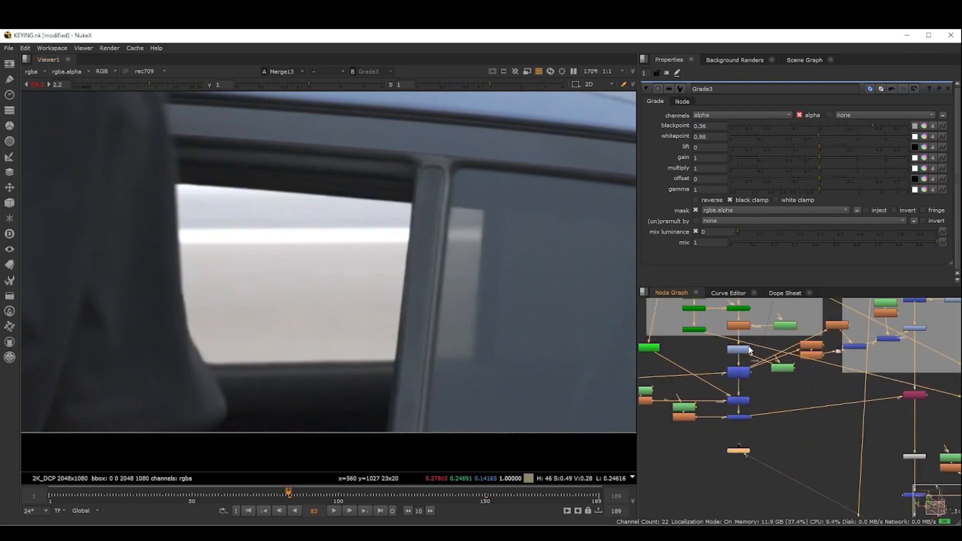
click(745, 378)
key(d)
middle_drag(758, 407, 755, 346)
scroll(750, 366, down, 1)
key(d)
click(750, 415)
key(d)
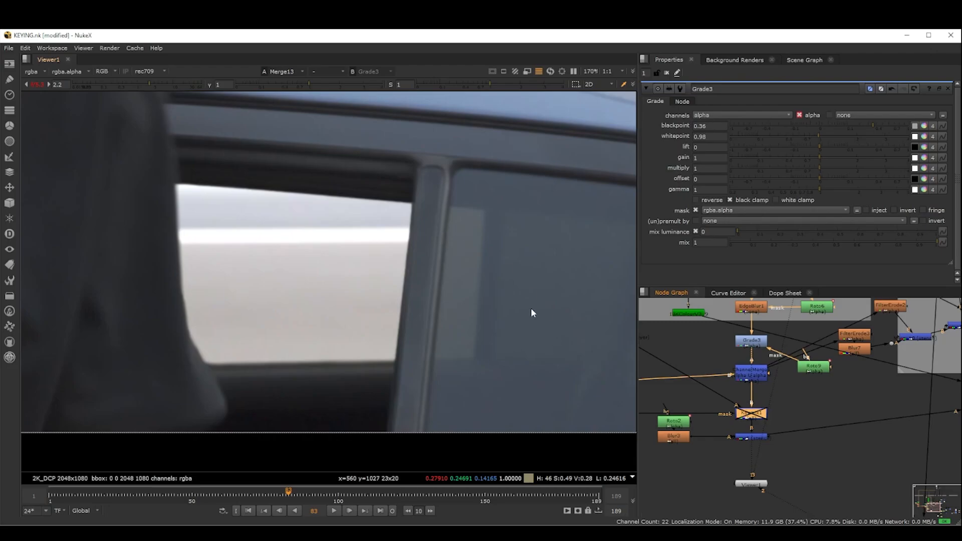
key(d)
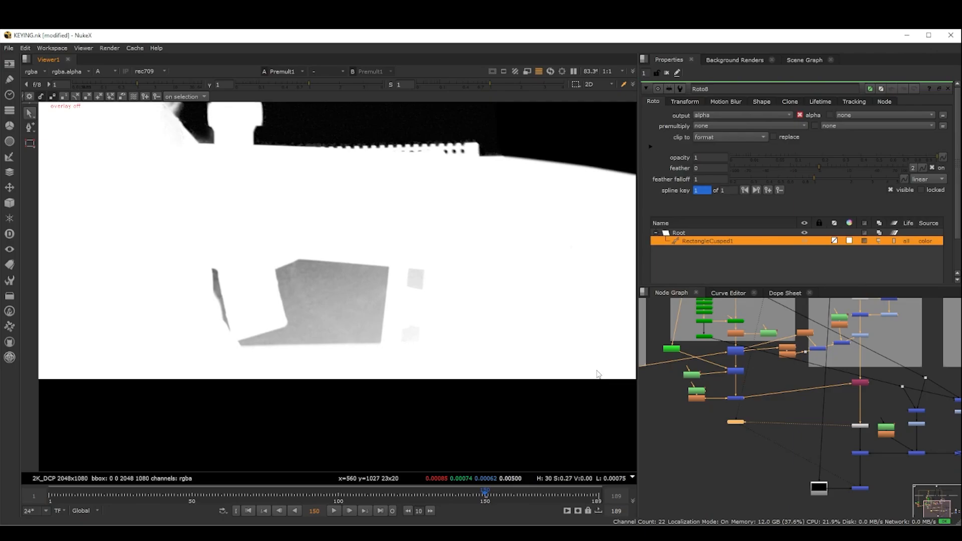
- Trace the car window's alpha upstream through the ChannelMerge and EdgeBlur1 outputs
scroll(782, 391, down, 2)
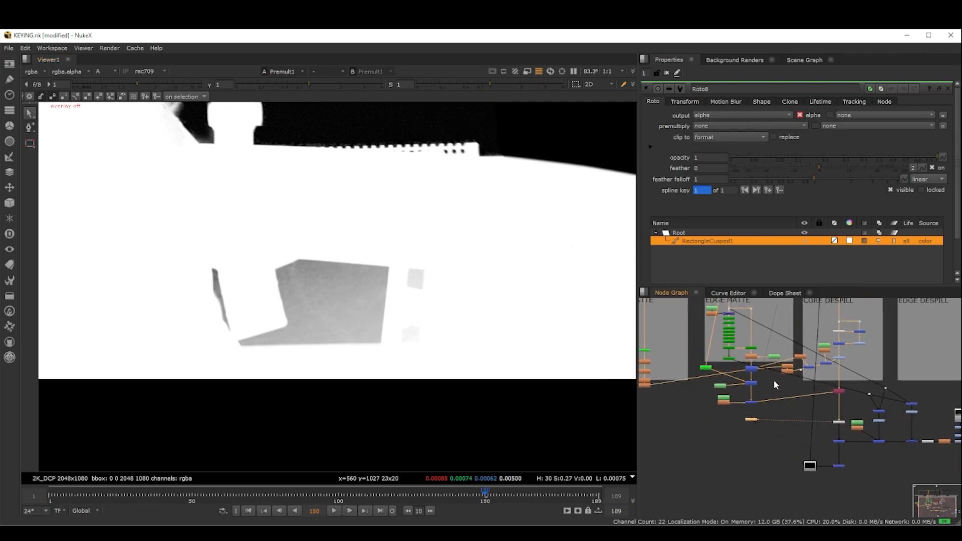
scroll(754, 369, up, 5)
ctrl+shift+click(754, 370)
ctrl+shift+click(762, 333)
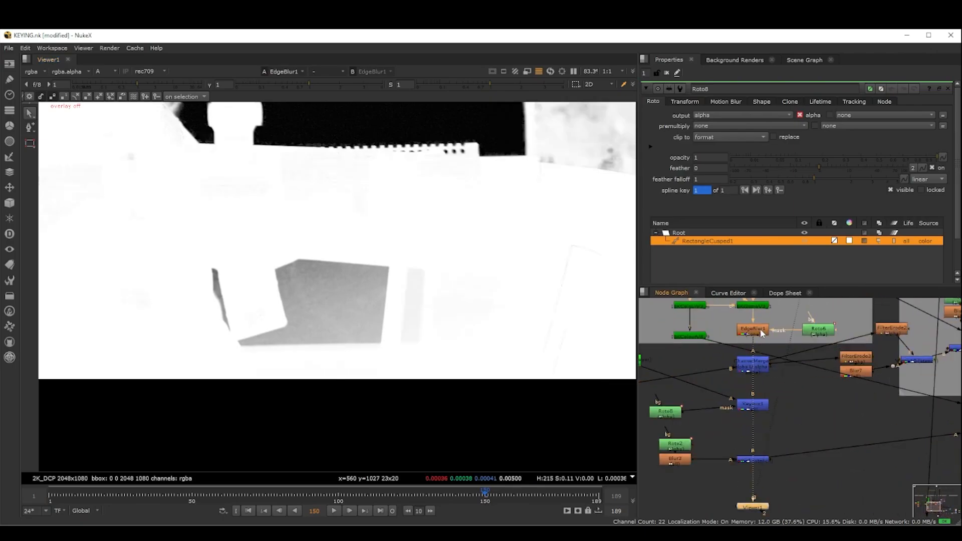
scroll(262, 284, down, 4)
middle_drag(760, 331, 771, 399)
ctrl+shift+click(771, 399)
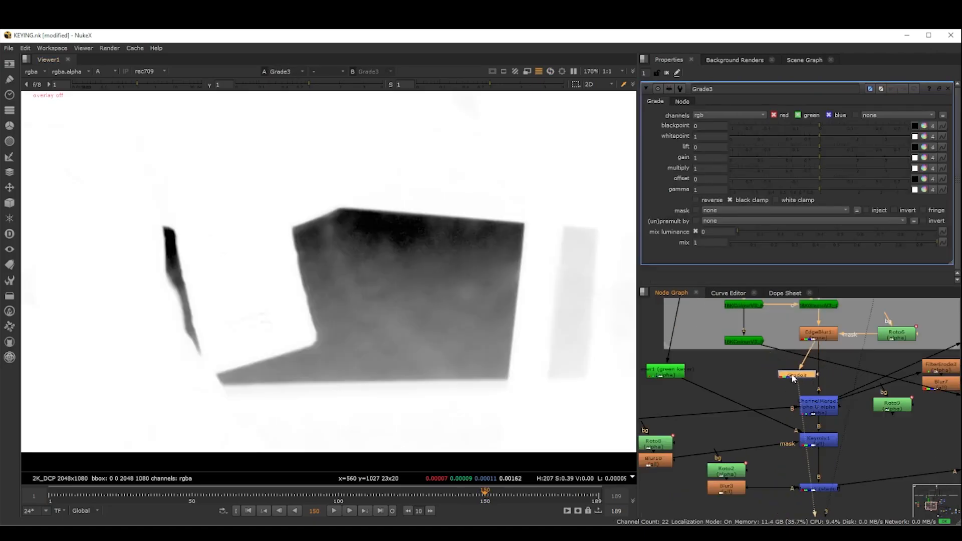
- Mask the Grade node with Roto9, insert it between EdgeBlur1 and the ChannelMerge, and display the mask's shape
drag(798, 375, 894, 405)
drag(830, 373, 833, 374)
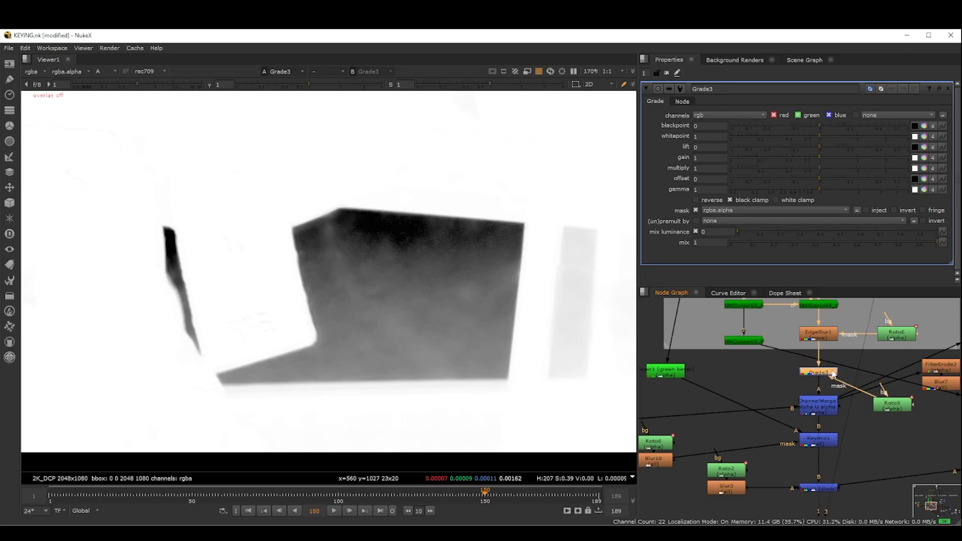
click(820, 372)
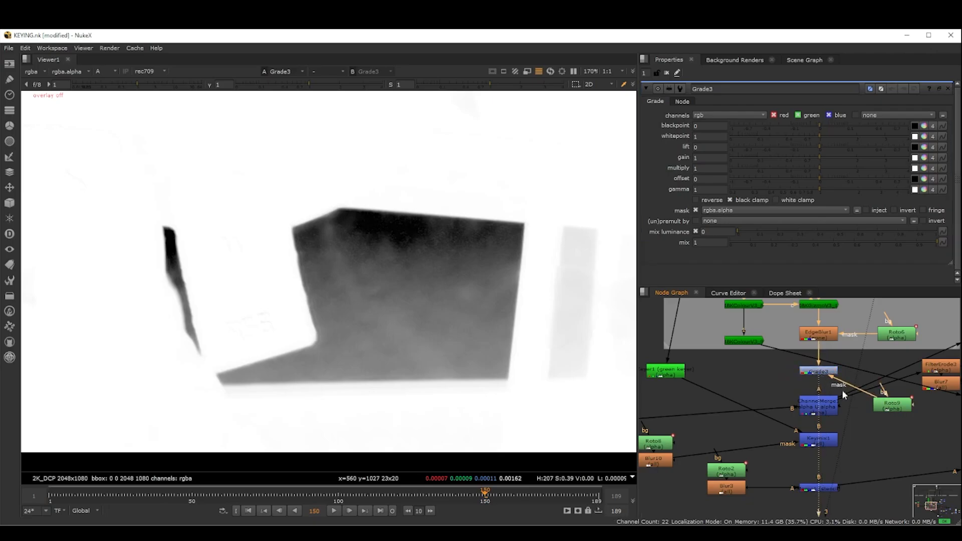
double_click(890, 407)
scroll(421, 315, up, 1)
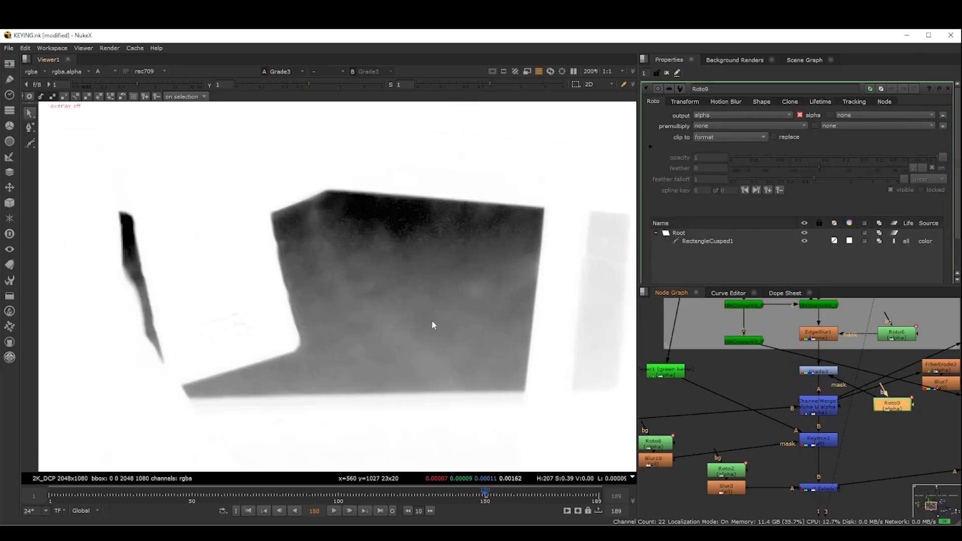
key(o)
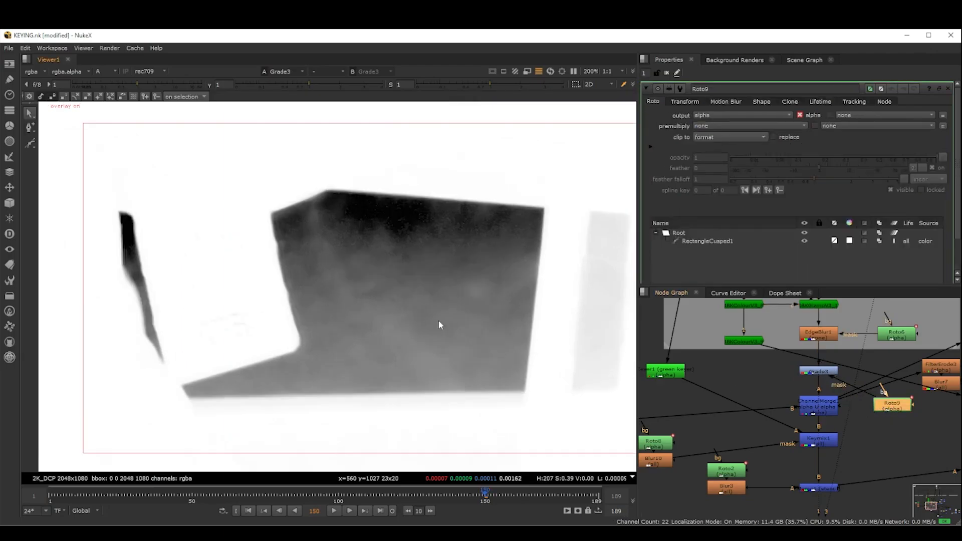
- Restrict the Grade node to the alpha channel and set its blackpoint to 0.36 and whitepoint to 0.98
double_click(819, 371)
click(730, 115)
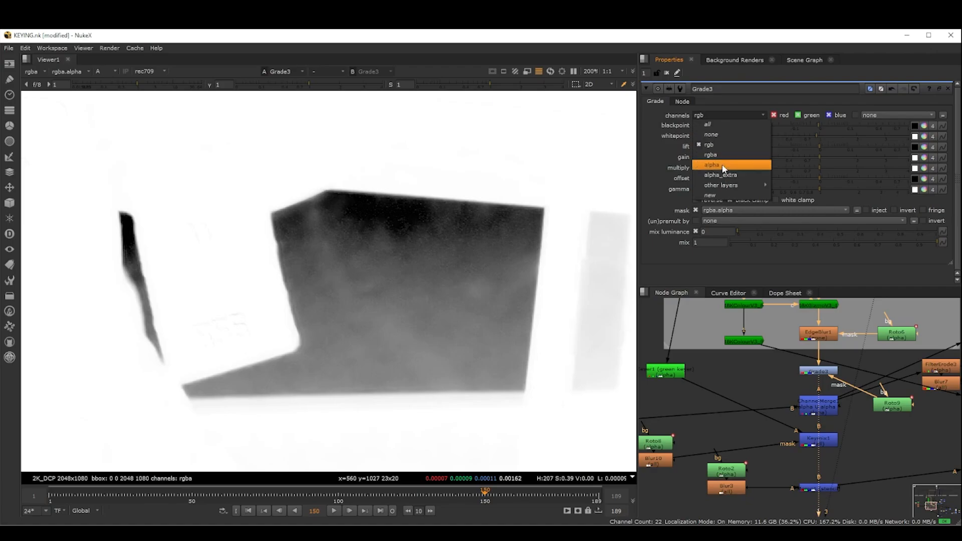
click(725, 165)
drag(816, 139, 875, 135)
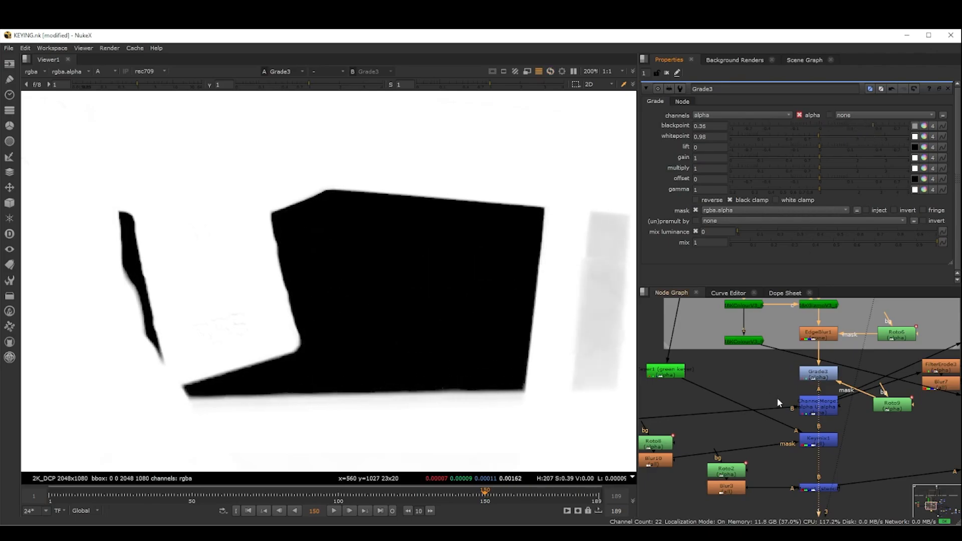
- Compare the Merge13 composite with the other viewer input around the car window
scroll(778, 400, down, 3)
middle_drag(778, 399, 763, 358)
scroll(807, 372, up, 3)
drag(764, 363, 763, 370)
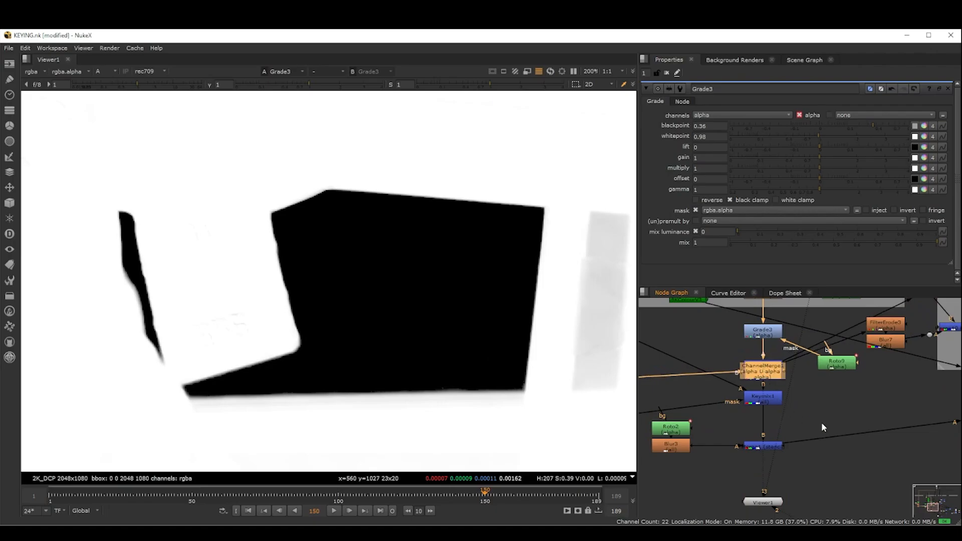
key(2)
key(a)
scroll(476, 358, up, 3)
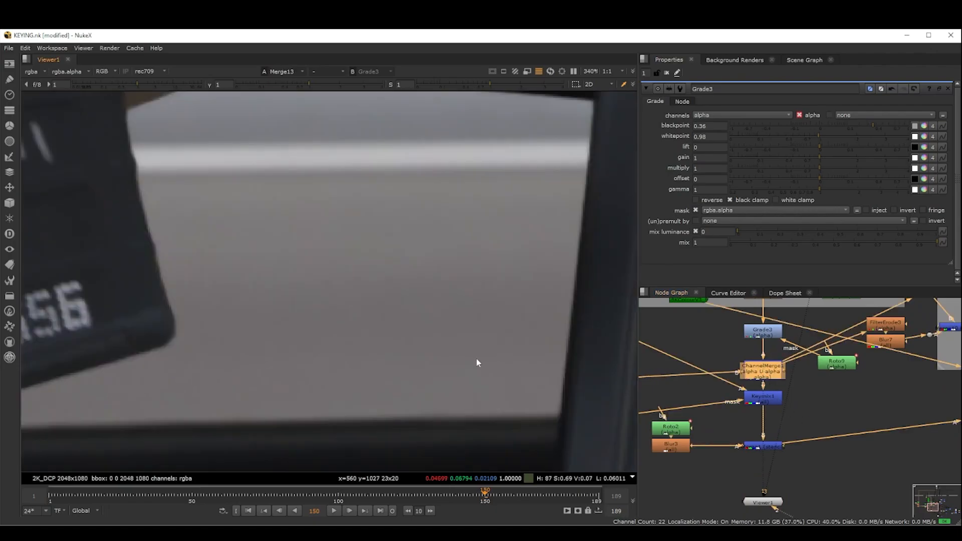
key(1)
key(2)
key(1)
key(2)
scroll(489, 271, down, 3)
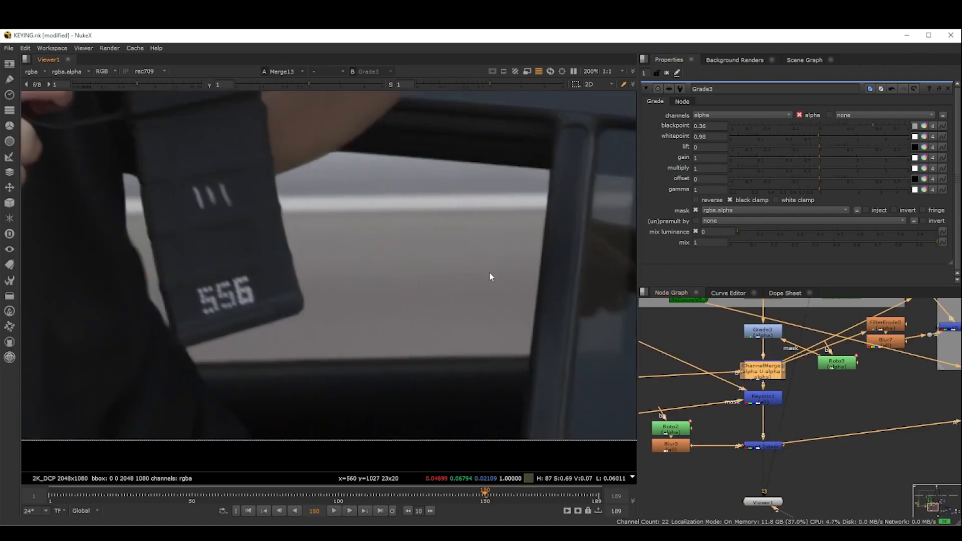
key(1)
key(2)
click(763, 333)
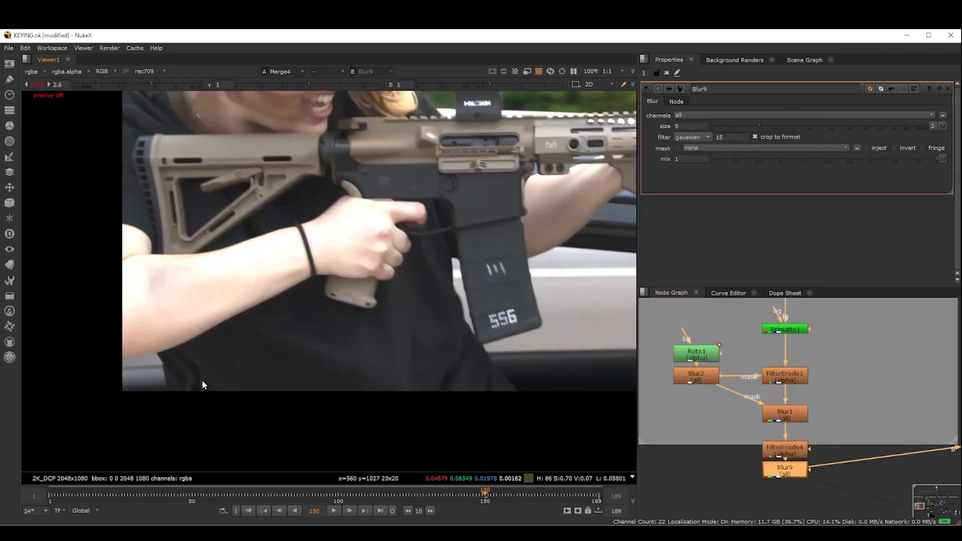
scroll(161, 404, up, 4)
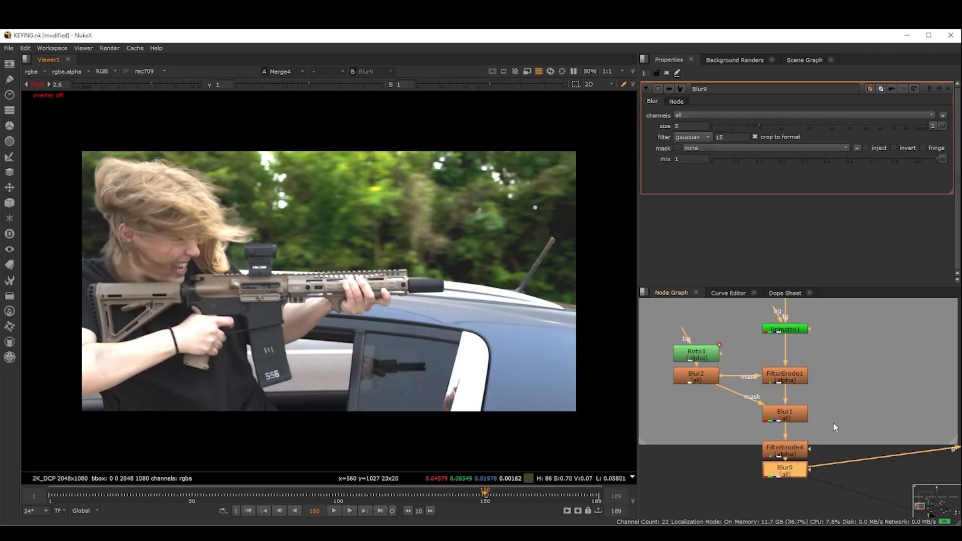
- Survey the node tree from the core matte branch to the final merges and view the Merge13 composite
scroll(759, 416, down, 5)
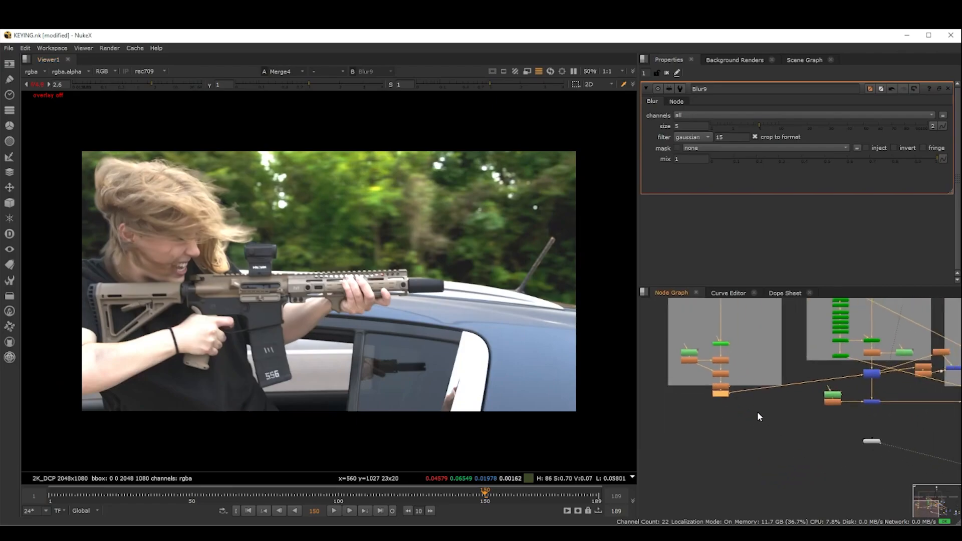
scroll(767, 416, down, 3)
middle_drag(898, 437, 812, 407)
scroll(810, 435, up, 4)
scroll(809, 434, down, 4)
middle_drag(798, 361, 807, 400)
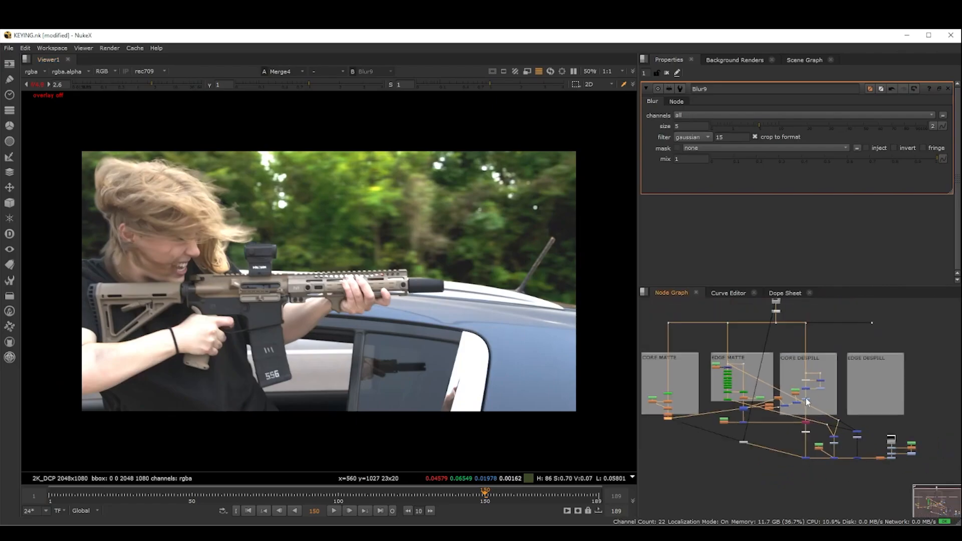
scroll(796, 329, up, 5)
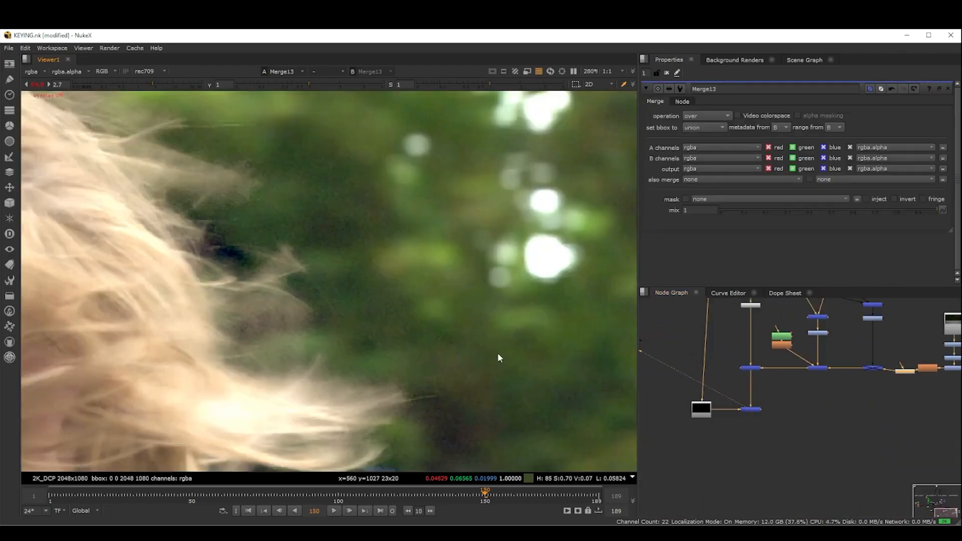
- Inspect the hair edges in the Merge13 composite and compare the area behind the ear with the other viewer input
scroll(454, 312, down, 5)
scroll(370, 373, up, 4)
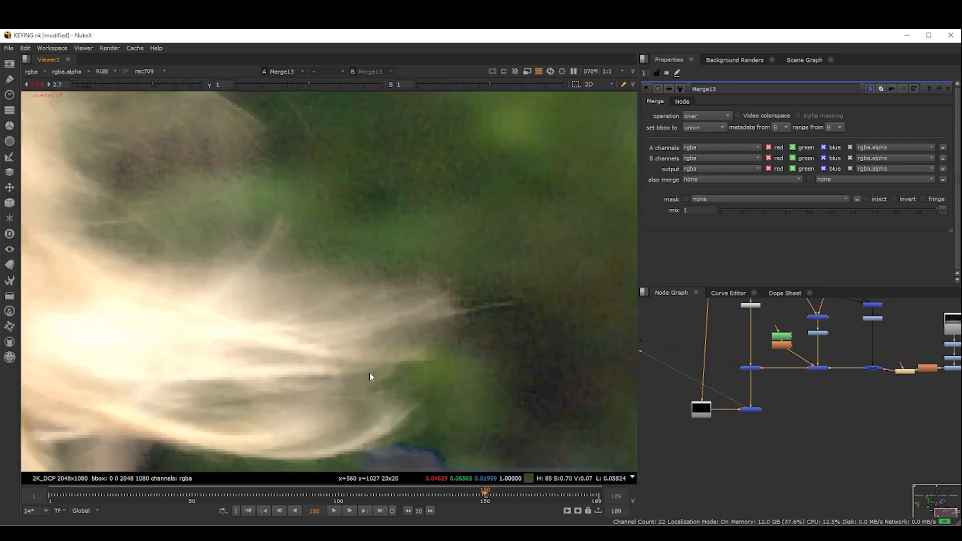
scroll(493, 356, down, 2)
scroll(411, 345, down, 2)
scroll(555, 314, up, 3)
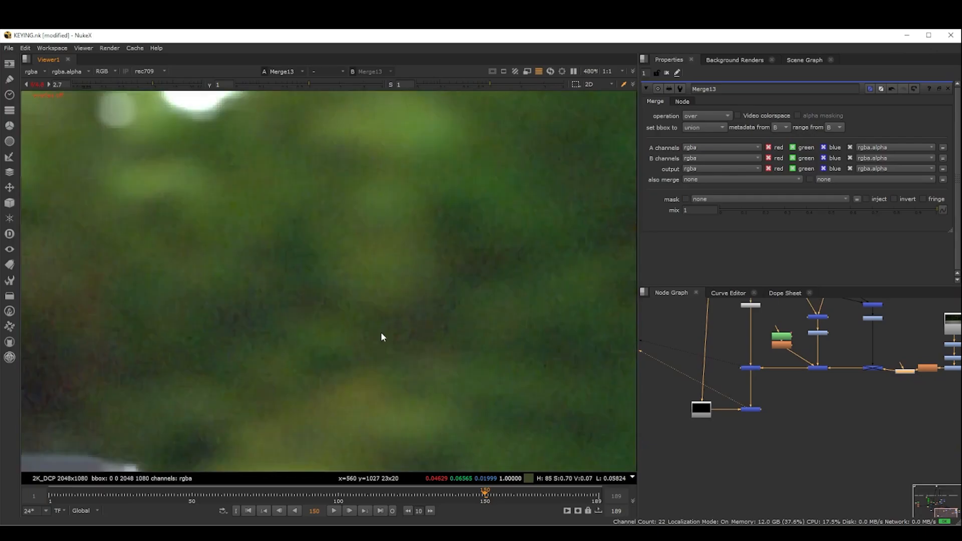
scroll(351, 321, down, 4)
scroll(434, 282, down, 4)
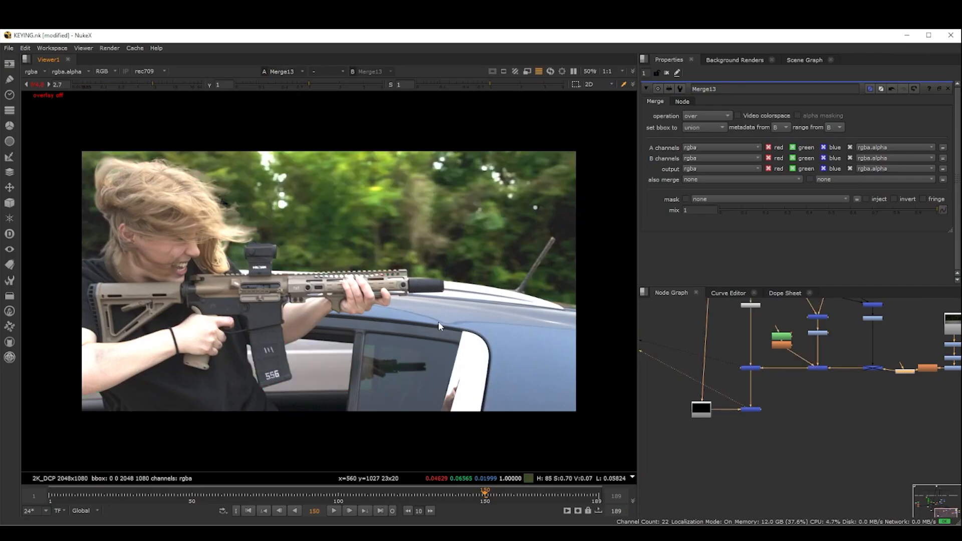
scroll(421, 338, down, 2)
scroll(424, 353, up, 5)
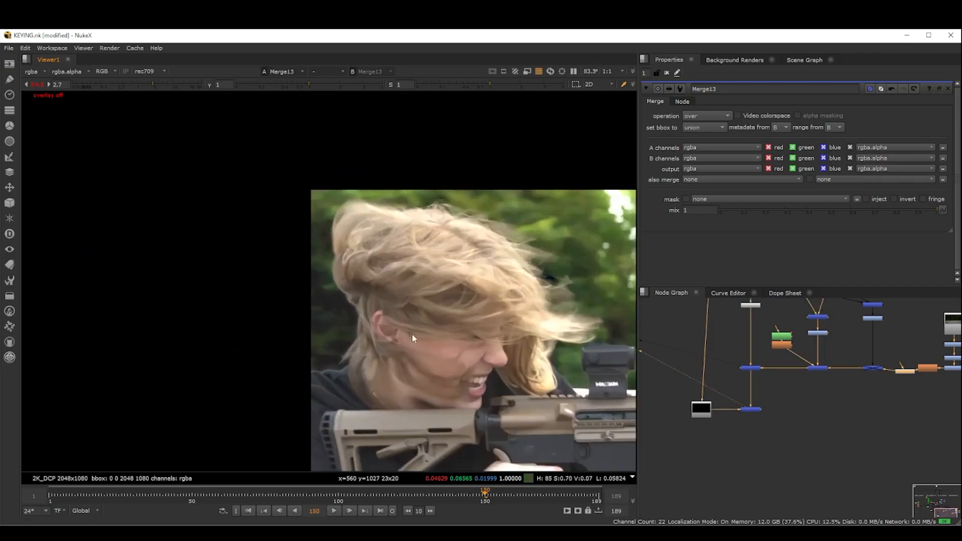
scroll(448, 339, up, 2)
scroll(205, 307, up, 3)
scroll(272, 317, down, 3)
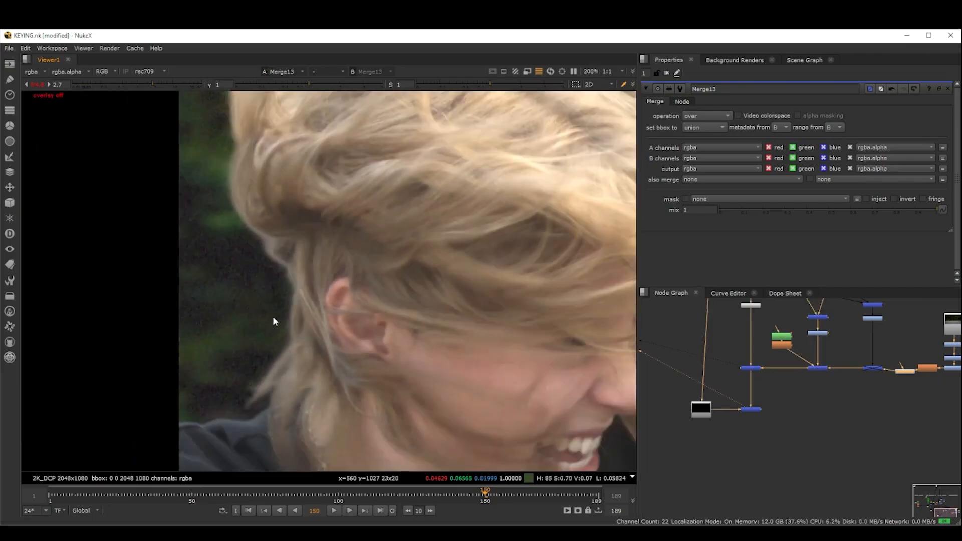
key(2)
key(1)
- Examine the background, antenna and flyaway strands on top of the head, comparing the strands with the other viewer input
scroll(401, 311, down, 3)
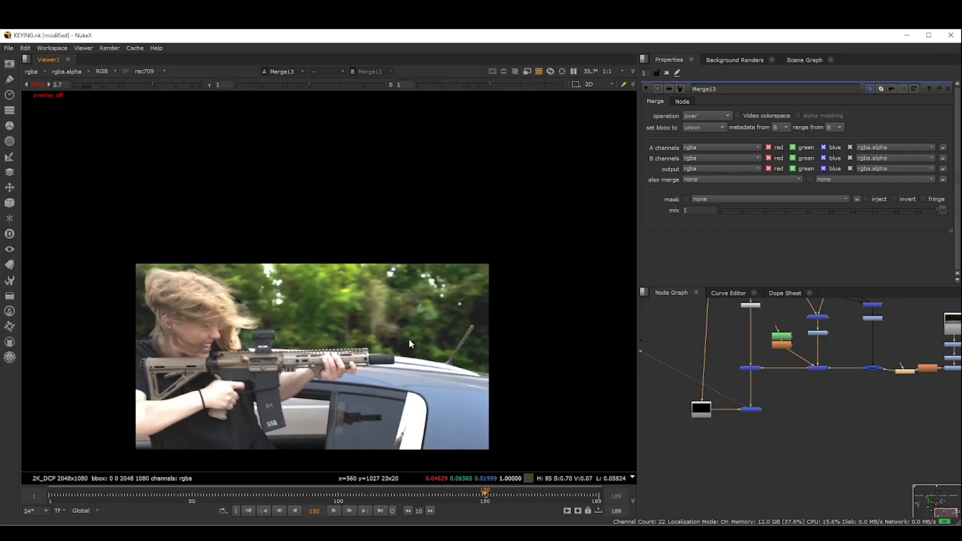
scroll(504, 325, up, 4)
scroll(461, 312, up, 2)
scroll(453, 312, down, 5)
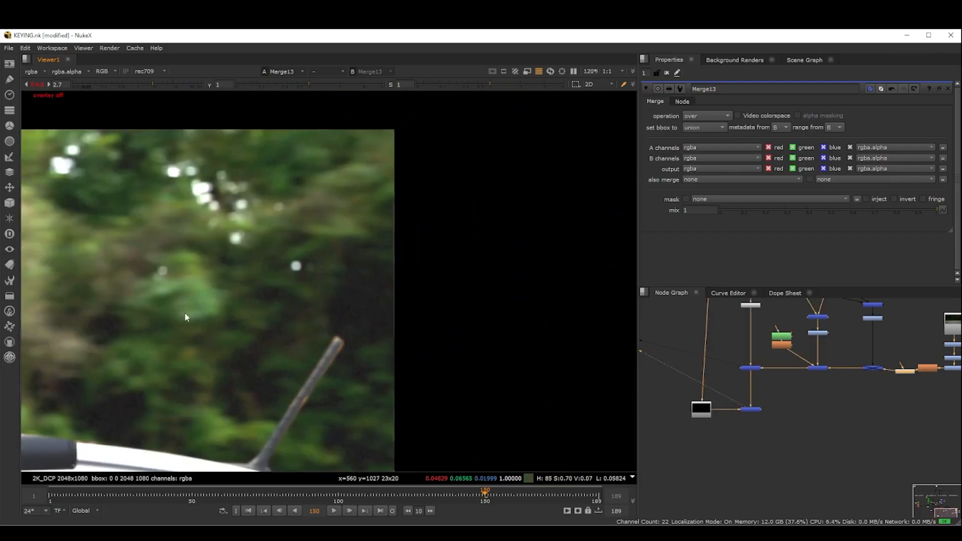
scroll(432, 294, up, 1)
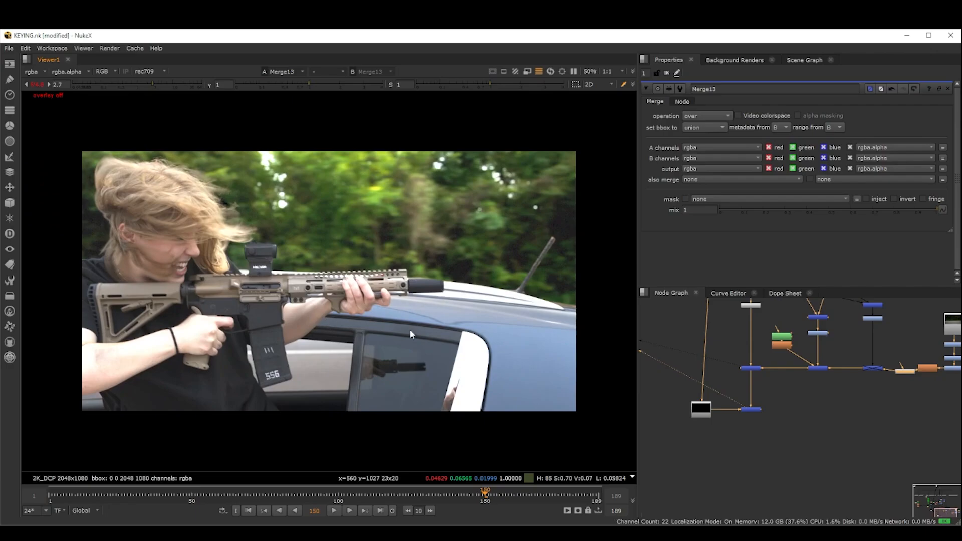
scroll(218, 221, up, 4)
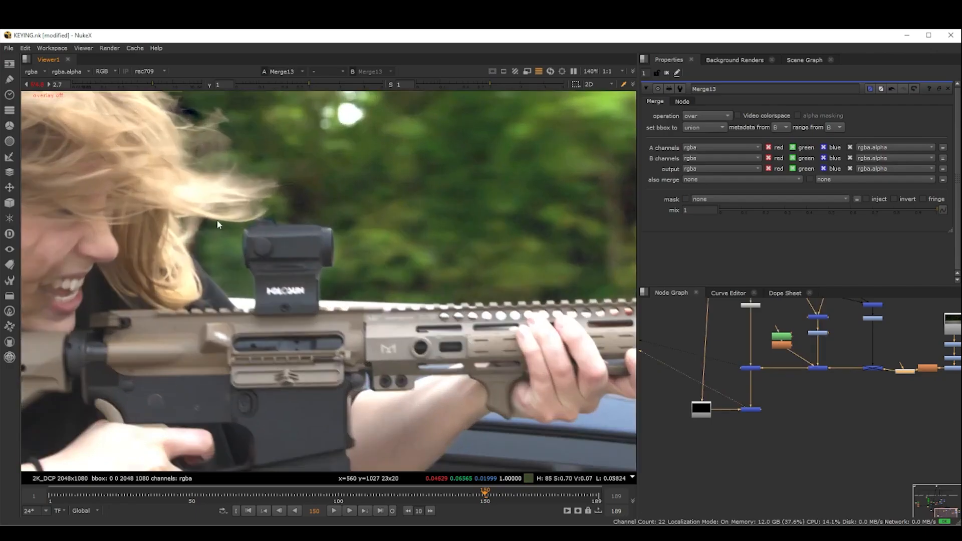
scroll(312, 305, up, 4)
scroll(390, 251, down, 5)
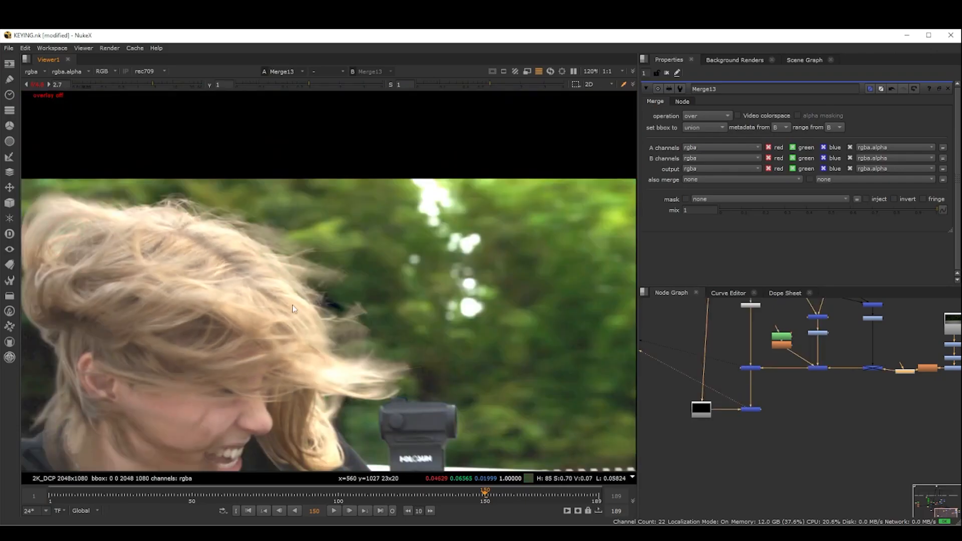
scroll(293, 305, up, 7)
scroll(283, 232, up, 3)
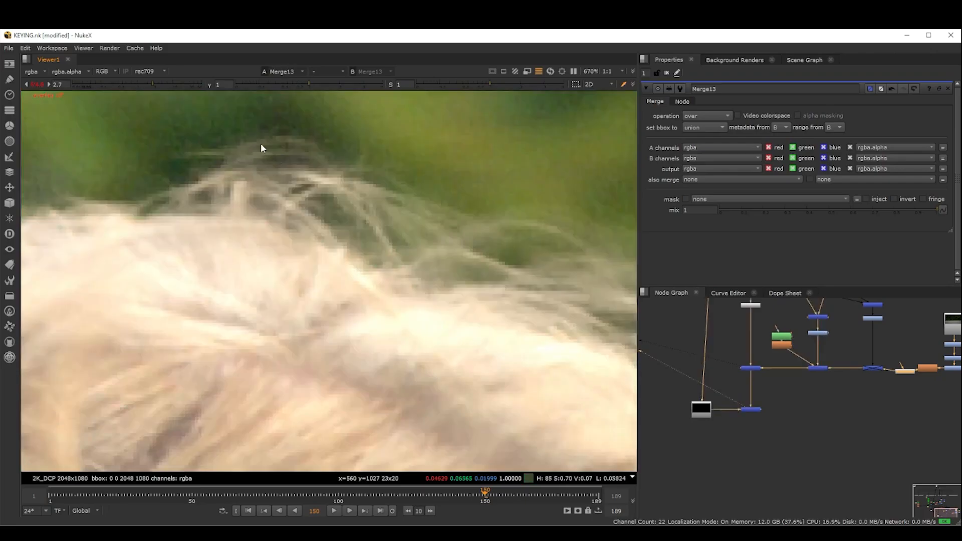
key(1)
key(2)
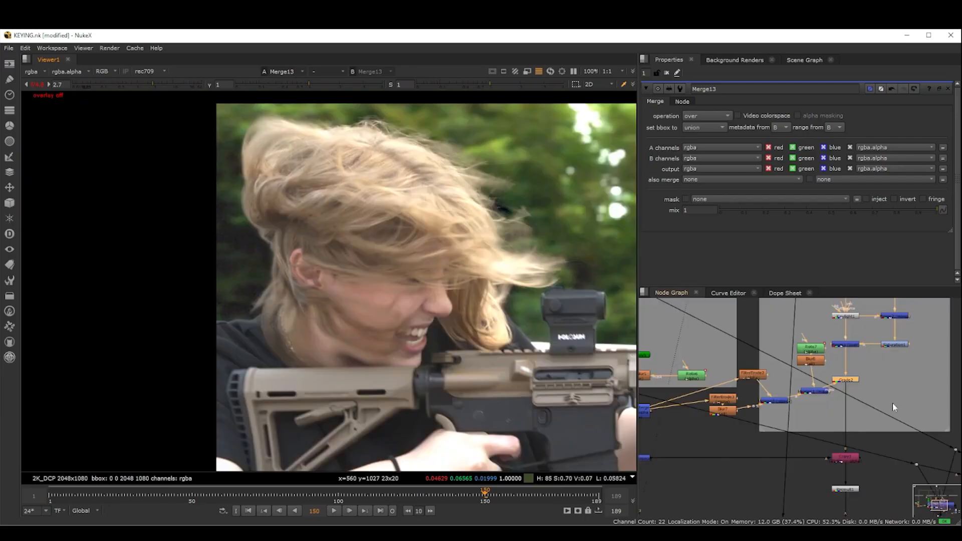
- Move the node directly below Copy1 farther down the same stream to leave more space between them
scroll(892, 403, down, 1)
middle_drag(892, 403, 818, 355)
scroll(762, 338, up, 4)
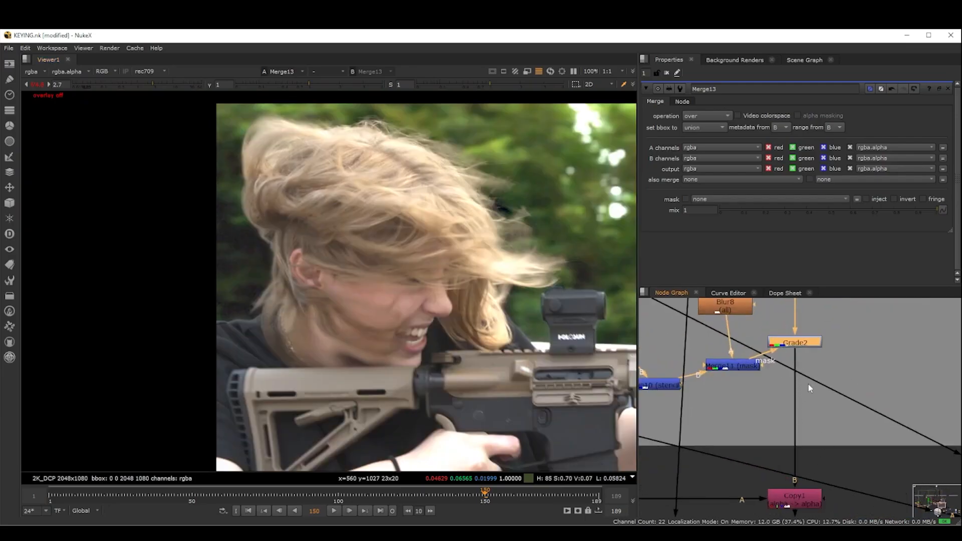
scroll(809, 387, down, 3)
middle_drag(814, 407, 796, 329)
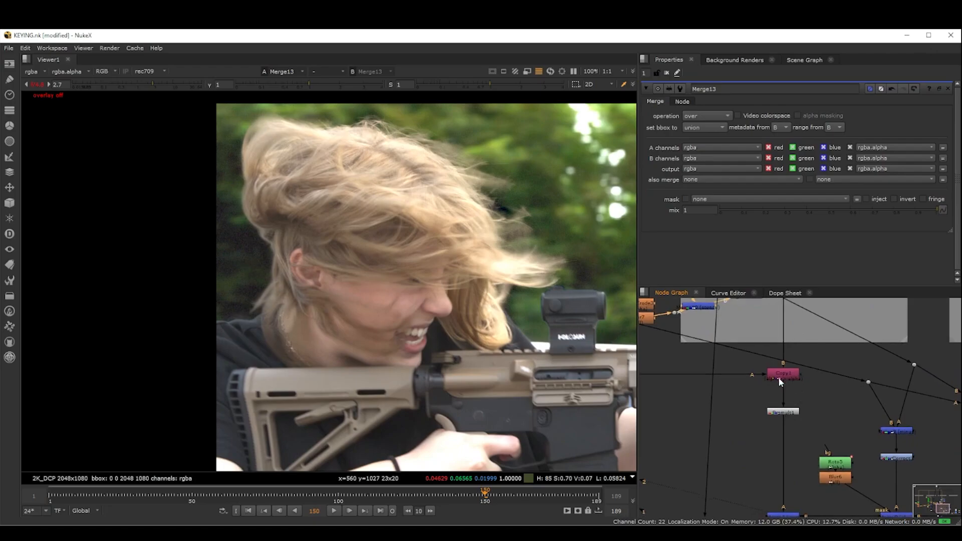
middle_drag(802, 403, 804, 453)
scroll(799, 349, down, 2)
middle_drag(796, 331, 792, 367)
scroll(805, 411, down, 2)
scroll(798, 401, down, 2)
scroll(797, 425, up, 5)
drag(778, 409, 778, 450)
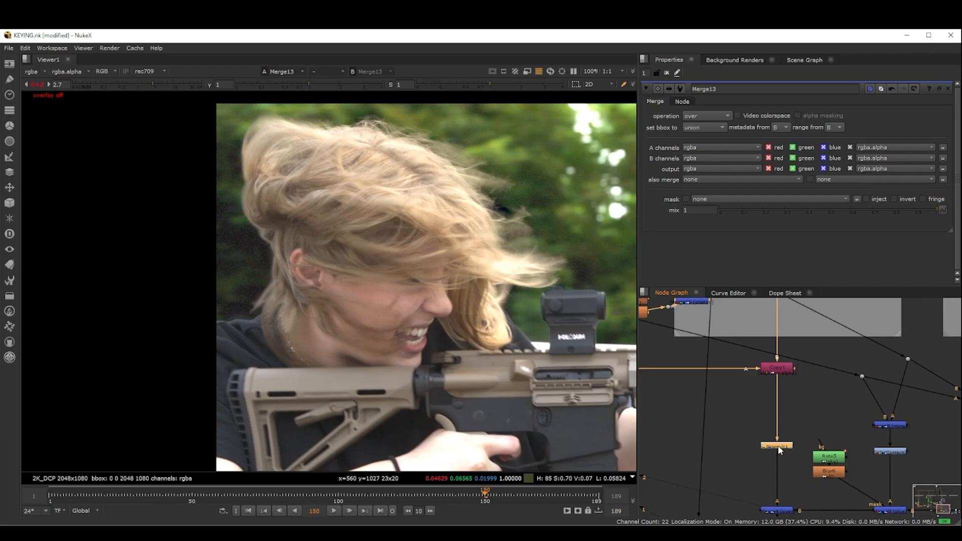
drag(780, 450, 780, 460)
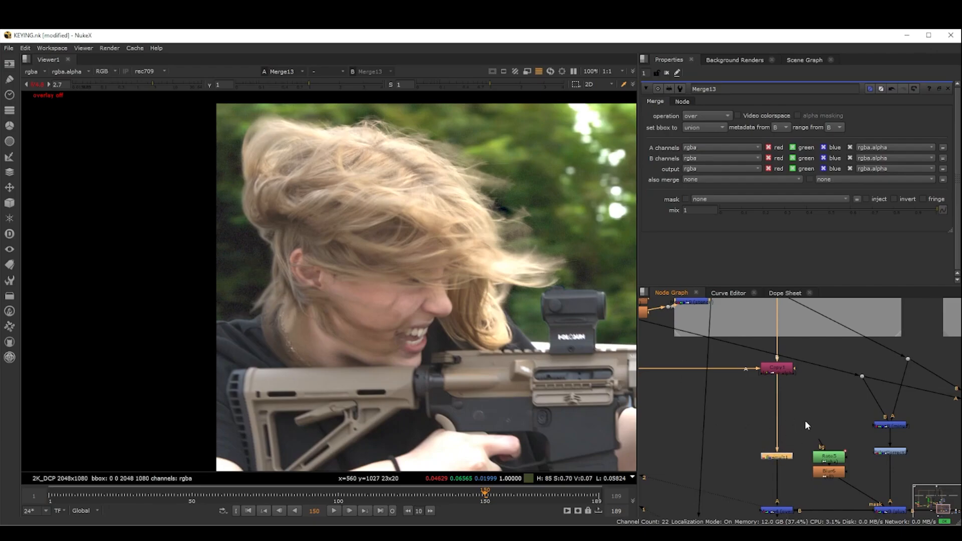
- Nudge Grade2 into line beneath Merge3 in the Core Despill section
middle_drag(786, 390, 810, 473)
scroll(810, 474, up, 2)
scroll(811, 476, down, 3)
scroll(790, 400, up, 1)
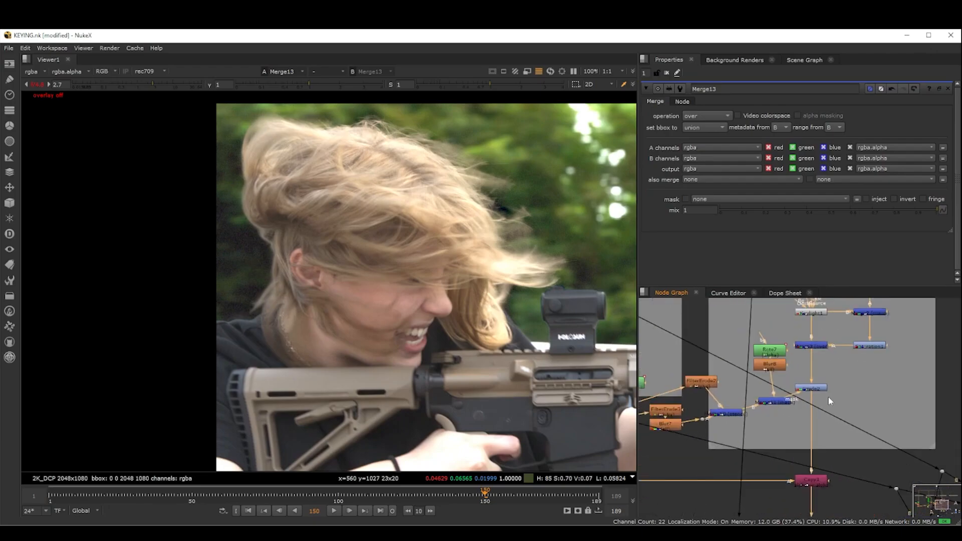
middle_drag(807, 391, 805, 423)
scroll(805, 424, down, 1)
middle_drag(839, 391, 791, 402)
scroll(791, 402, down, 1)
drag(772, 427, 769, 428)
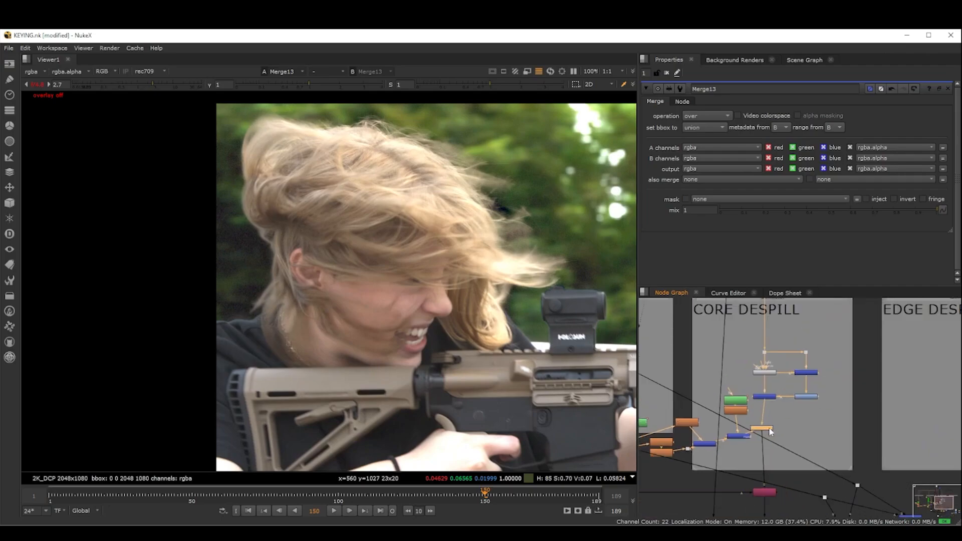
scroll(780, 428, down, 2)
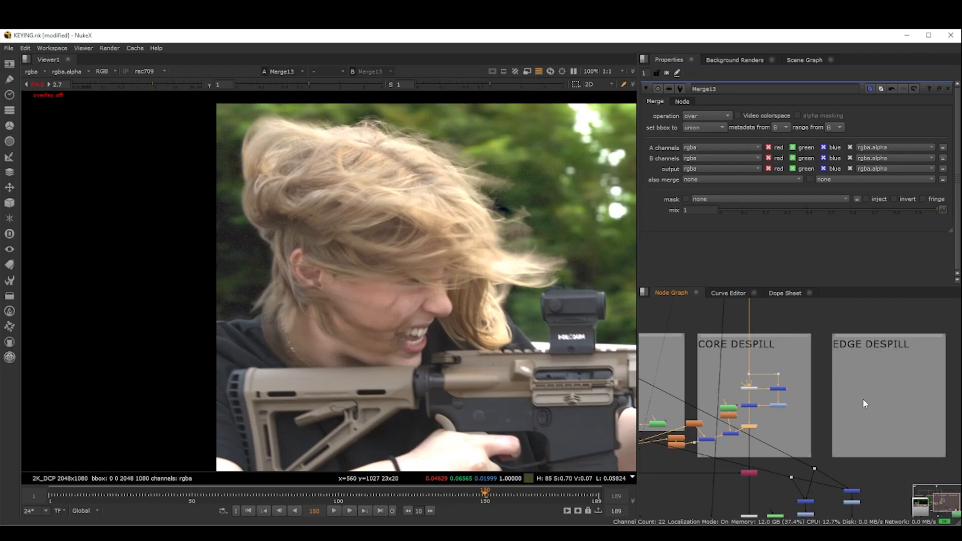
- Highlight the Keylight, merge and Saturation nodes in the Core Despill section, and clear the selection
scroll(751, 425, up, 5)
scroll(752, 426, down, 5)
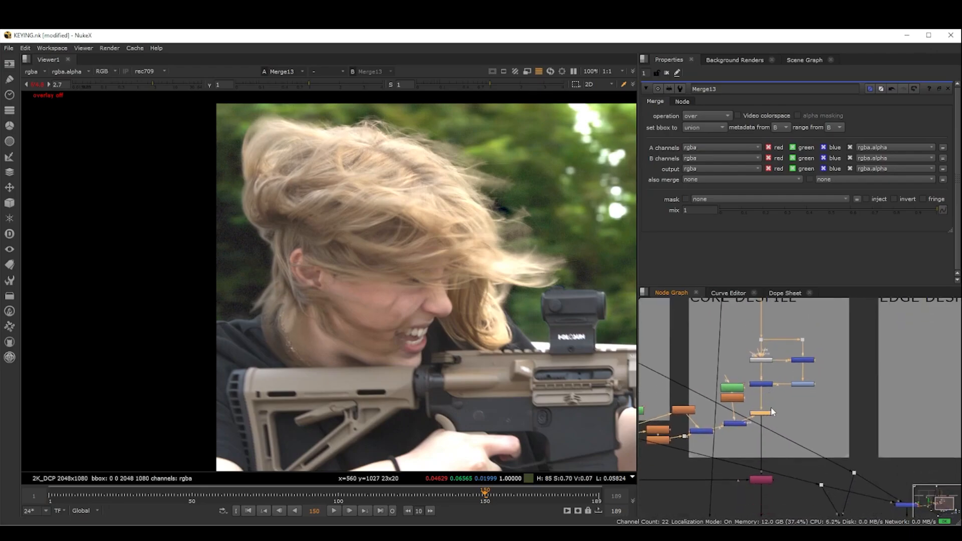
scroll(823, 405, down, 2)
middle_drag(822, 406, 783, 419)
drag(793, 355, 728, 411)
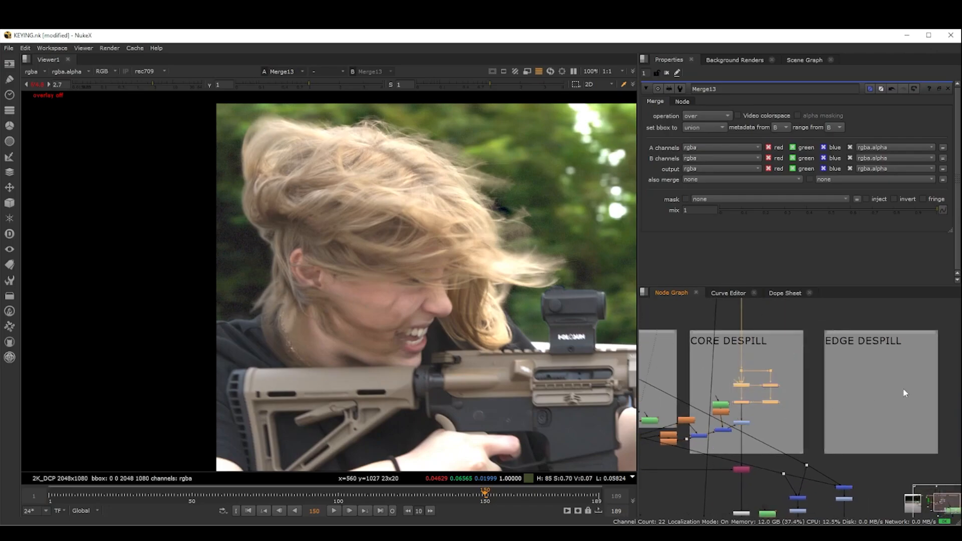
click(882, 383)
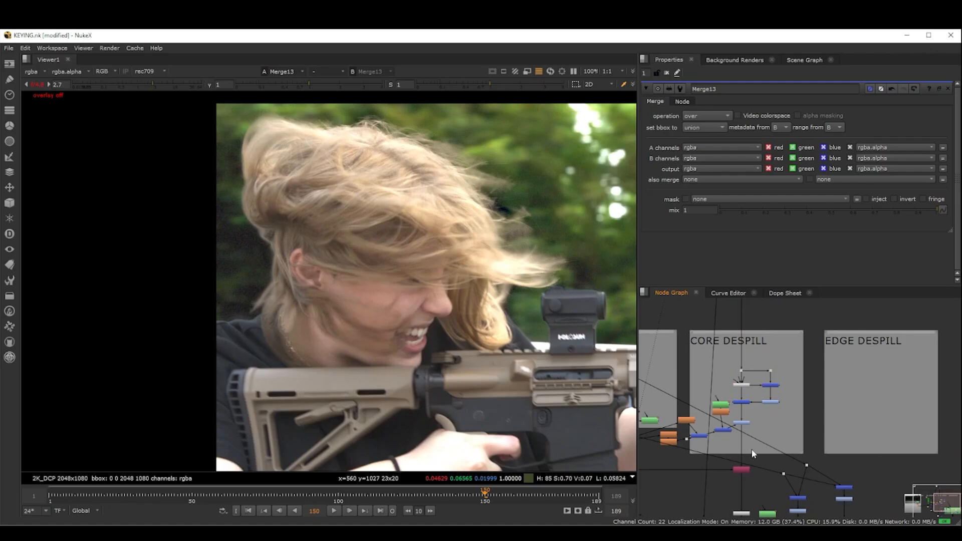
- Examine how Keylight1, Saturation1, Merge3 and the masked Grade2 in Core Despill feed Copy1, and compare with the empty Edge Despill section
scroll(812, 415, down, 2)
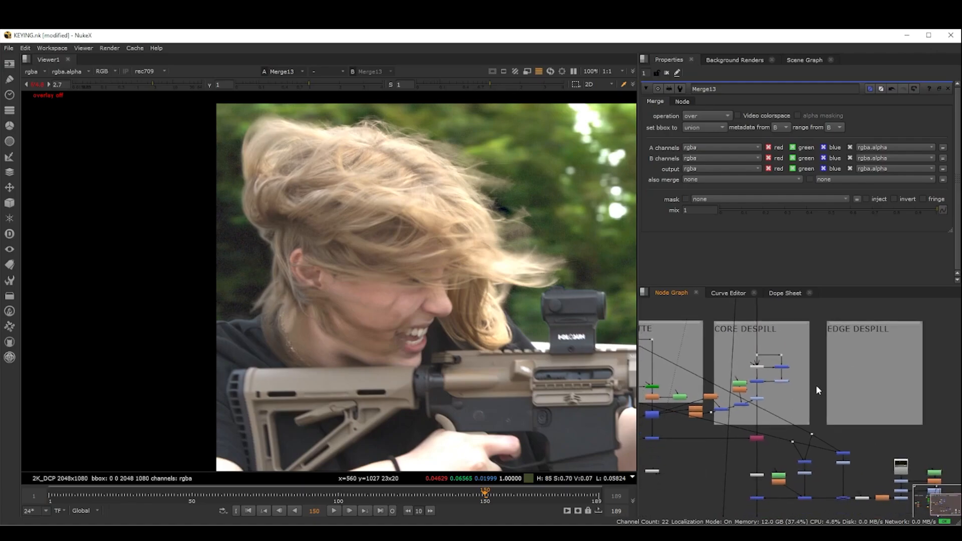
scroll(816, 385, down, 3)
scroll(842, 399, up, 2)
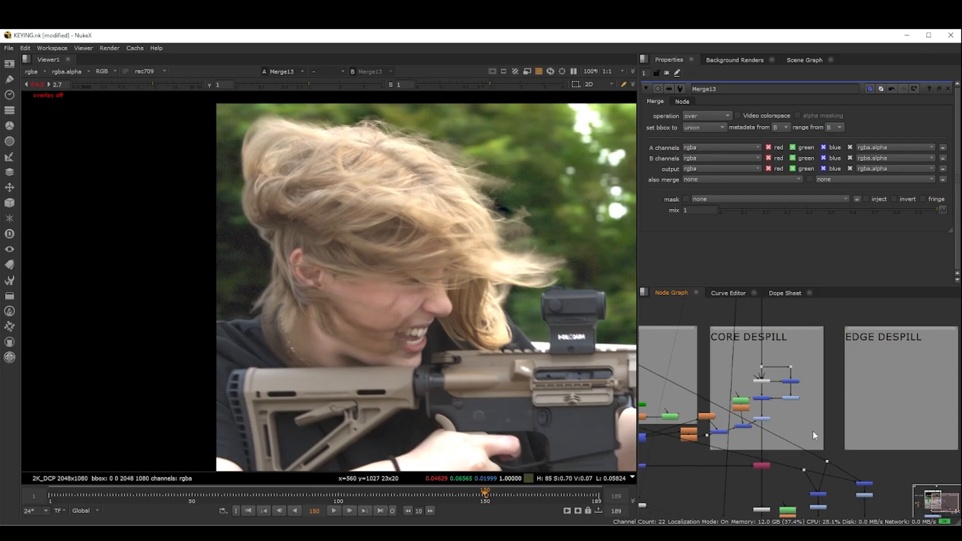
scroll(891, 355, down, 2)
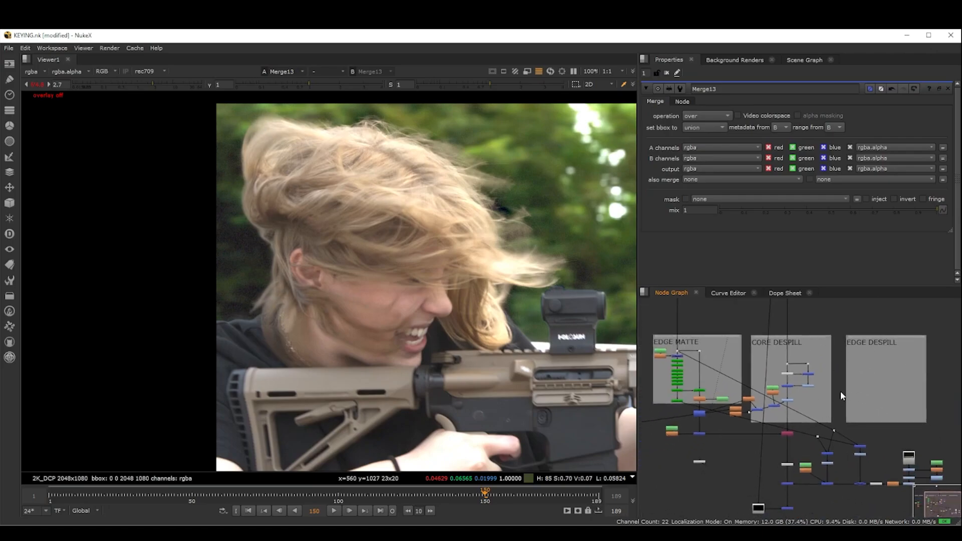
scroll(793, 377, up, 2)
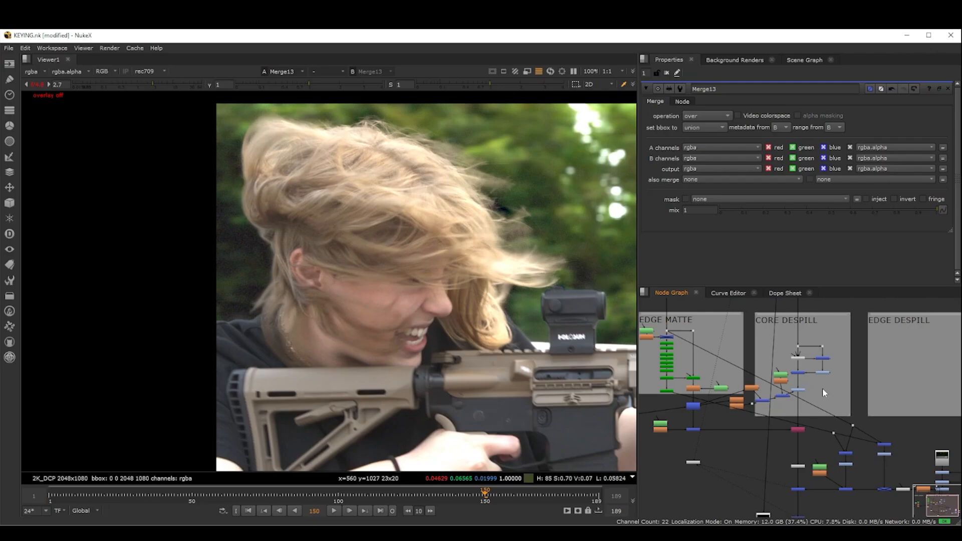
scroll(797, 389, up, 5)
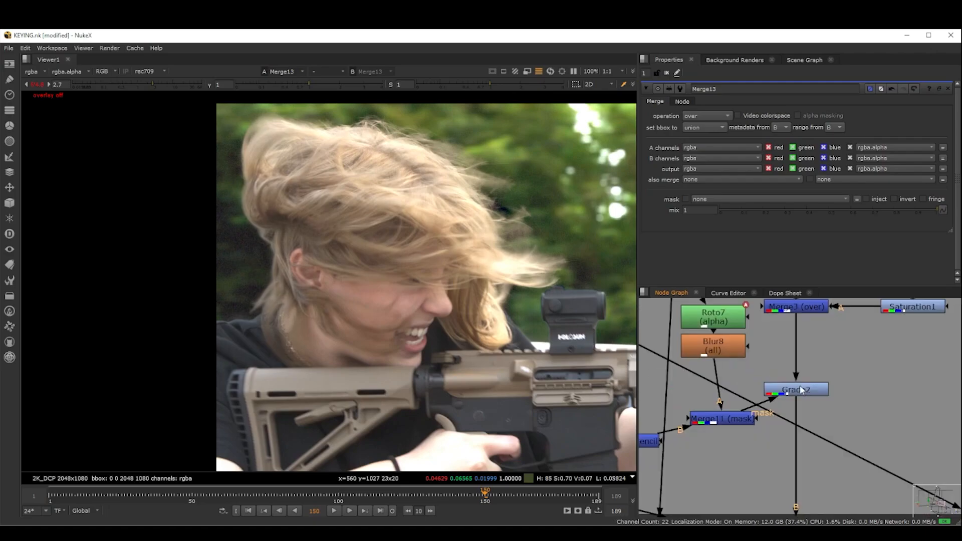
scroll(808, 386, down, 1)
middle_drag(812, 326, 809, 425)
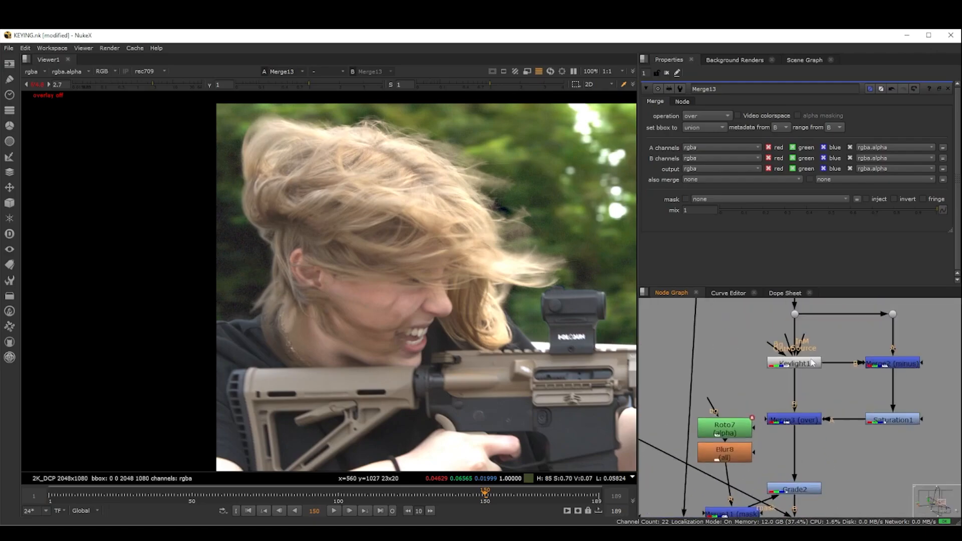
scroll(864, 355, down, 4)
scroll(790, 373, down, 1)
middle_drag(852, 387, 835, 373)
scroll(883, 365, up, 3)
scroll(748, 378, down, 1)
scroll(789, 372, up, 1)
scroll(789, 372, down, 2)
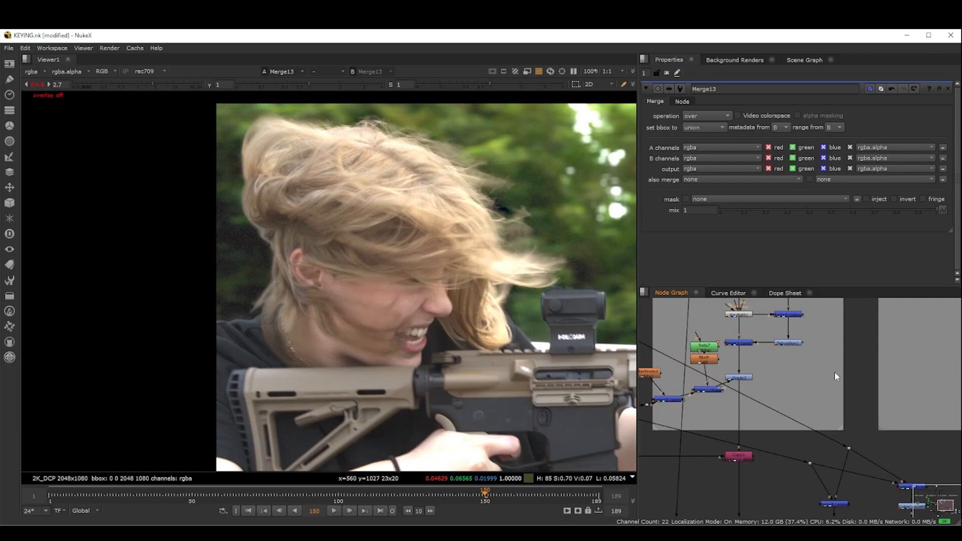
scroll(797, 416, down, 2)
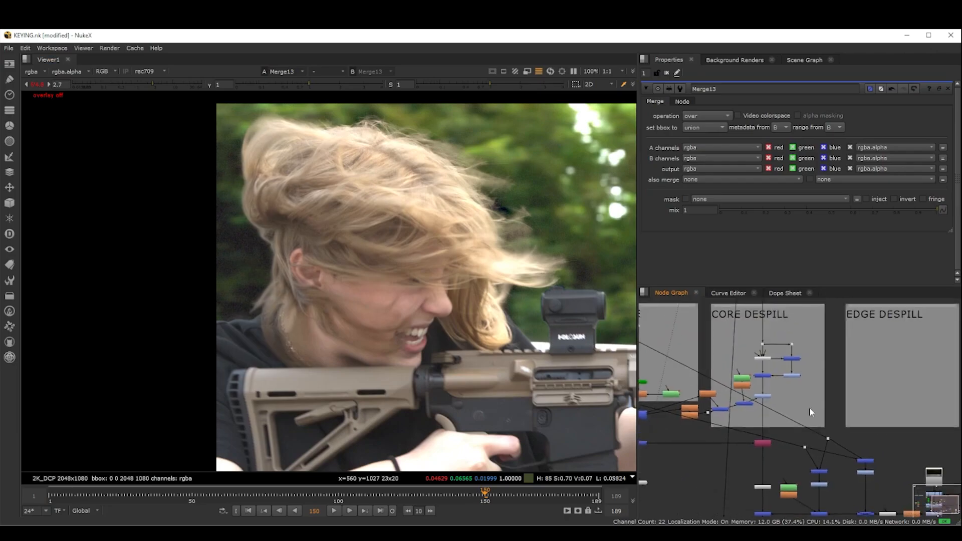
scroll(741, 402, up, 4)
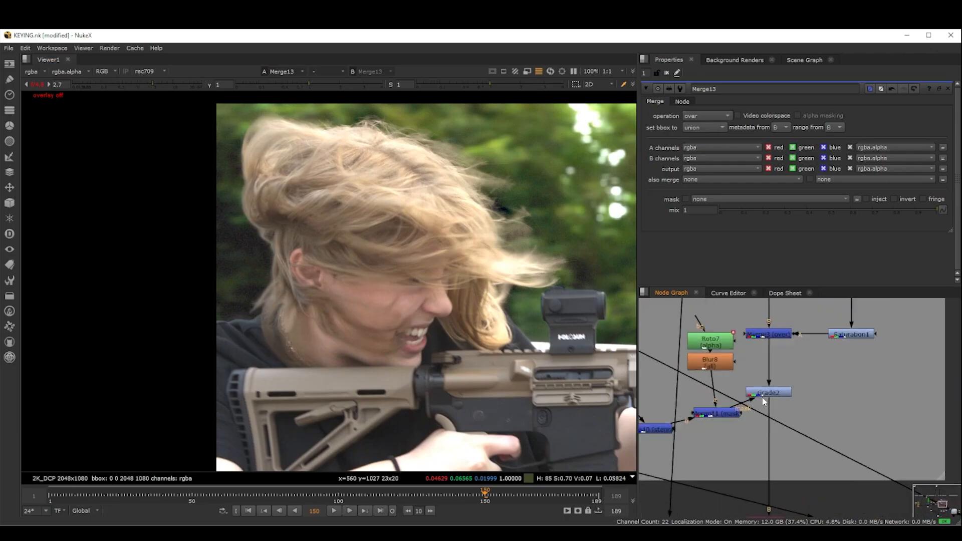
scroll(832, 386, down, 3)
scroll(802, 381, up, 3)
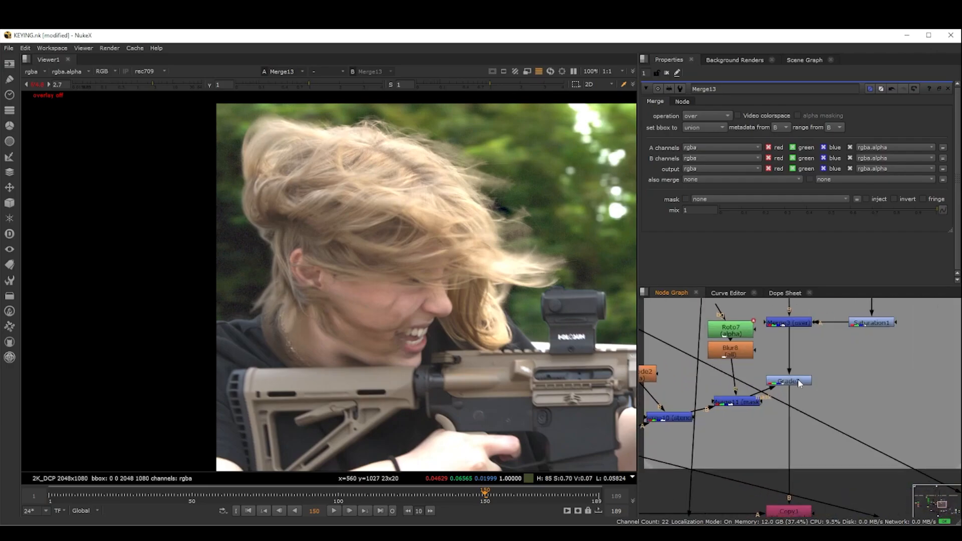
- View Grade2's output around the neck and shoulder edge, and compare it with the Merge13 composite
click(798, 380)
key(1)
scroll(297, 338, up, 6)
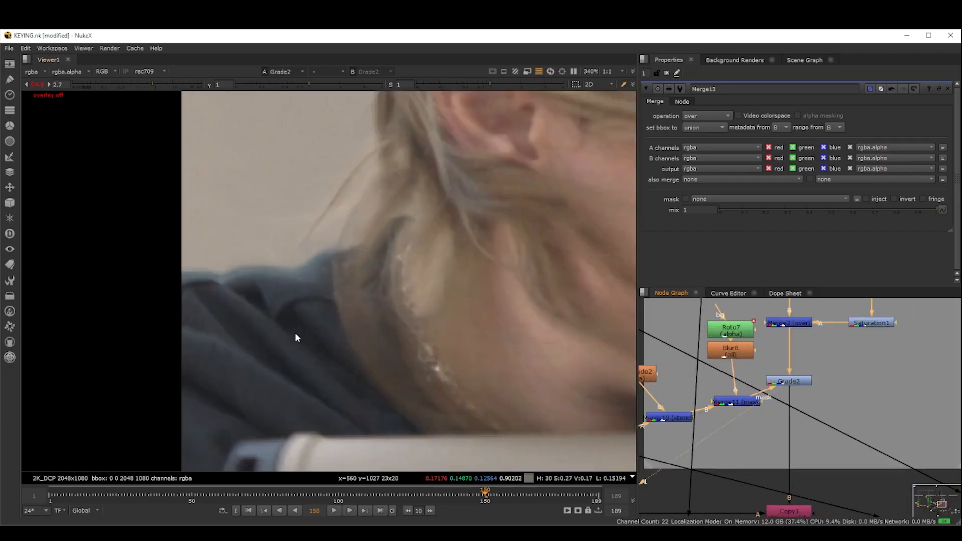
scroll(792, 432, down, 3)
scroll(792, 432, down, 2)
scroll(832, 420, down, 2)
middle_drag(774, 469, 767, 425)
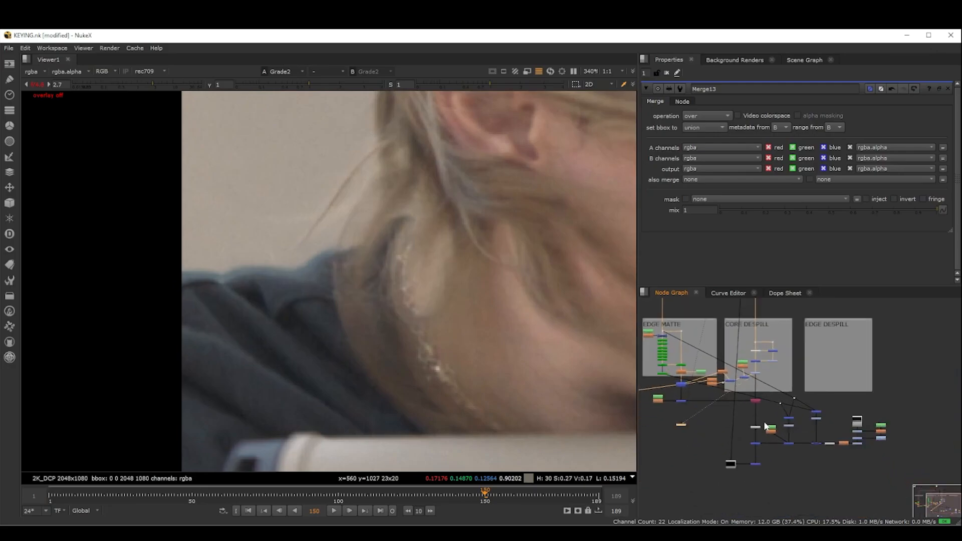
scroll(768, 455, up, 6)
key(1)
scroll(419, 327, down, 5)
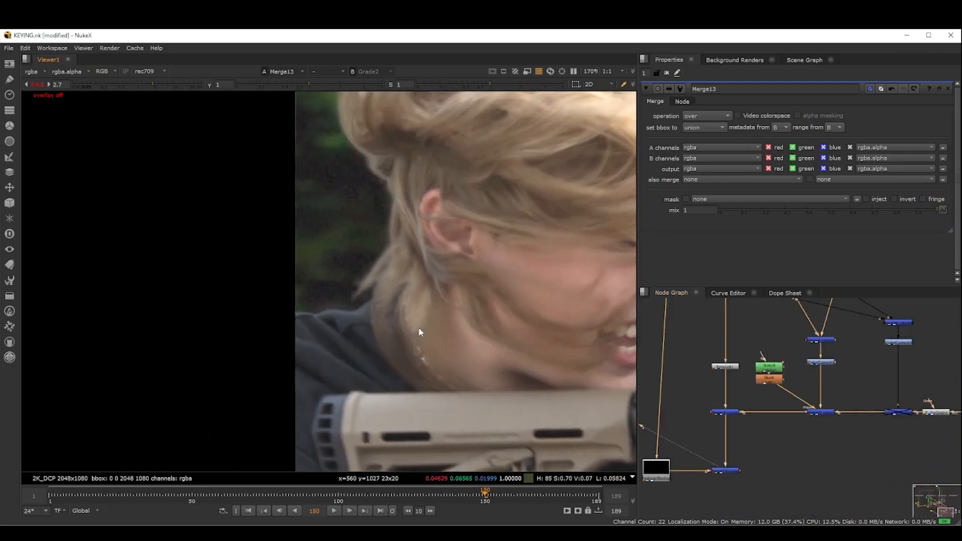
scroll(844, 420, up, 8)
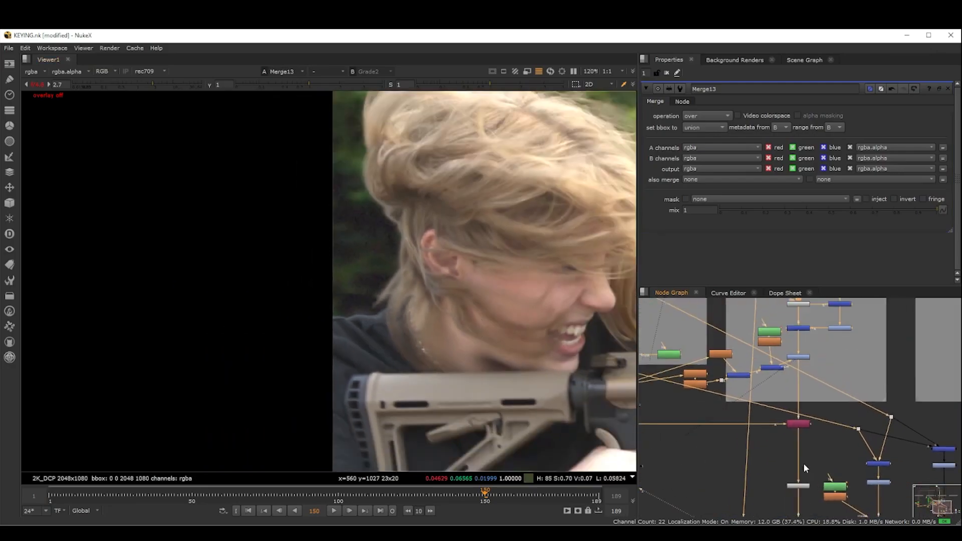
- Switch Grade2 off and on to compare its effect on the shirt shoulder and around the rifle magazine
scroll(358, 315, up, 5)
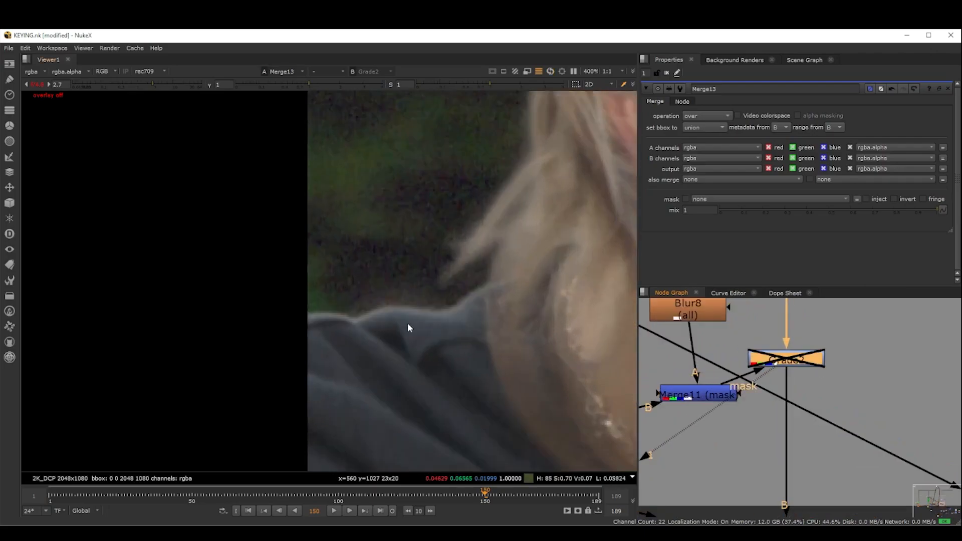
key(d)
scroll(408, 325, down, 8)
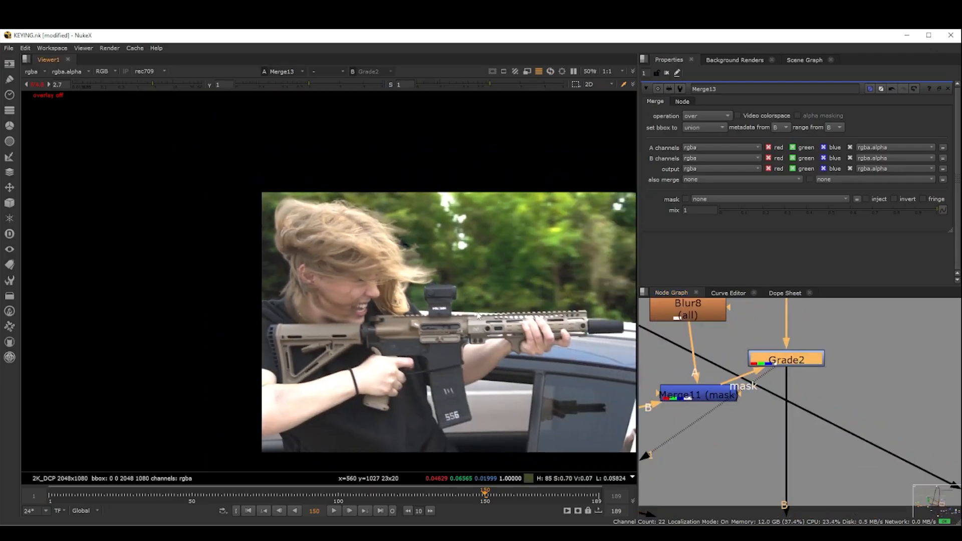
scroll(446, 379, up, 6)
key(d)
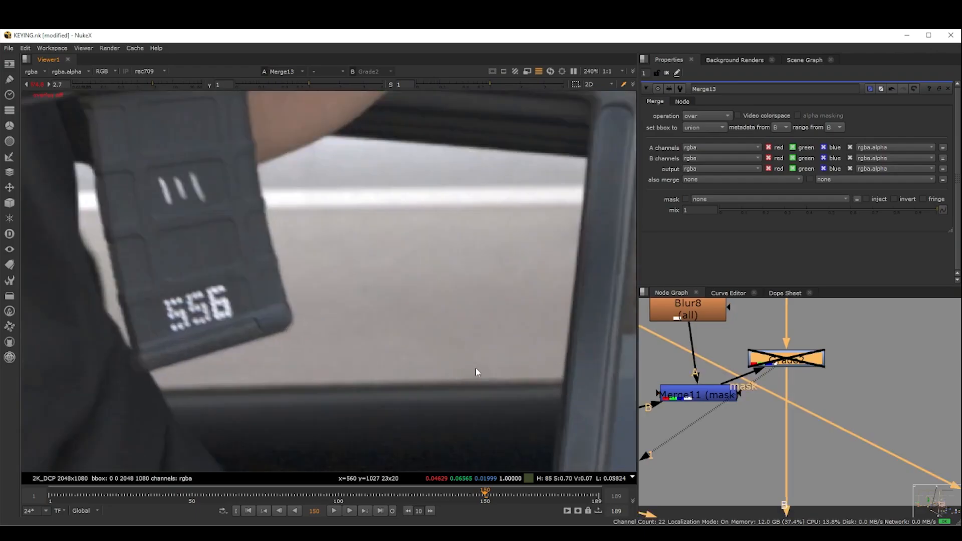
key(d)
scroll(476, 279, down, 5)
- Examine the full Merge13 composite and the merge stream leading down from Core Despill to the final merge
key(2)
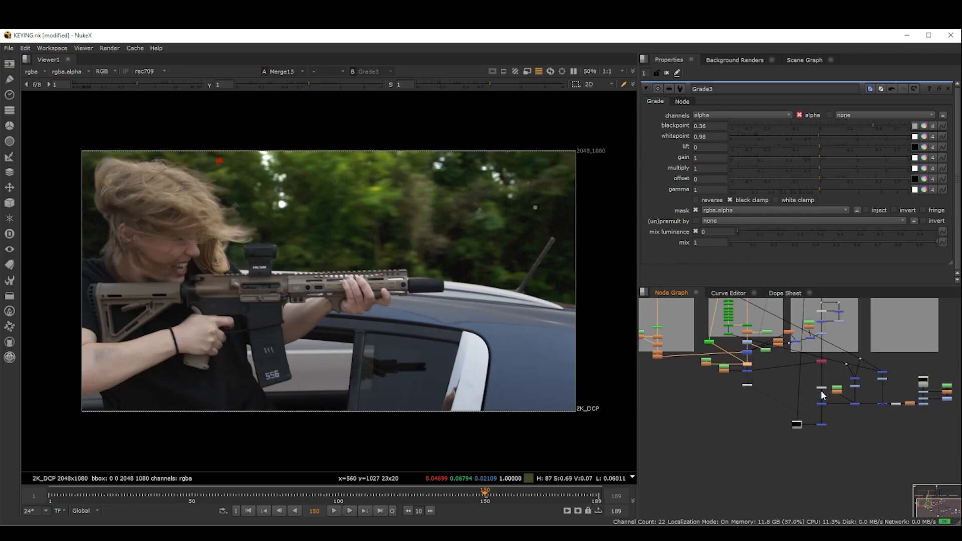
scroll(822, 395, up, 3)
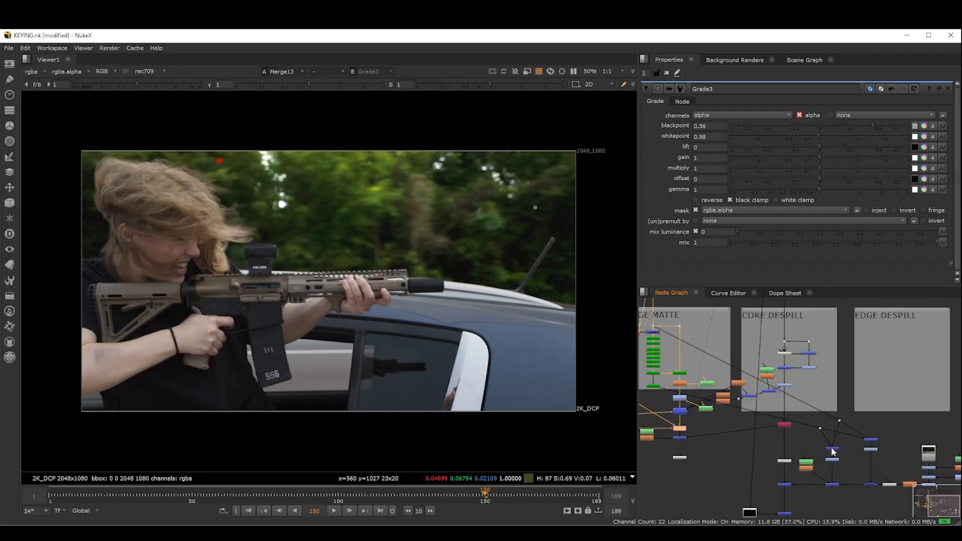
middle_drag(855, 444, 756, 359)
scroll(427, 285, up, 2)
scroll(866, 399, down, 3)
scroll(766, 396, up, 6)
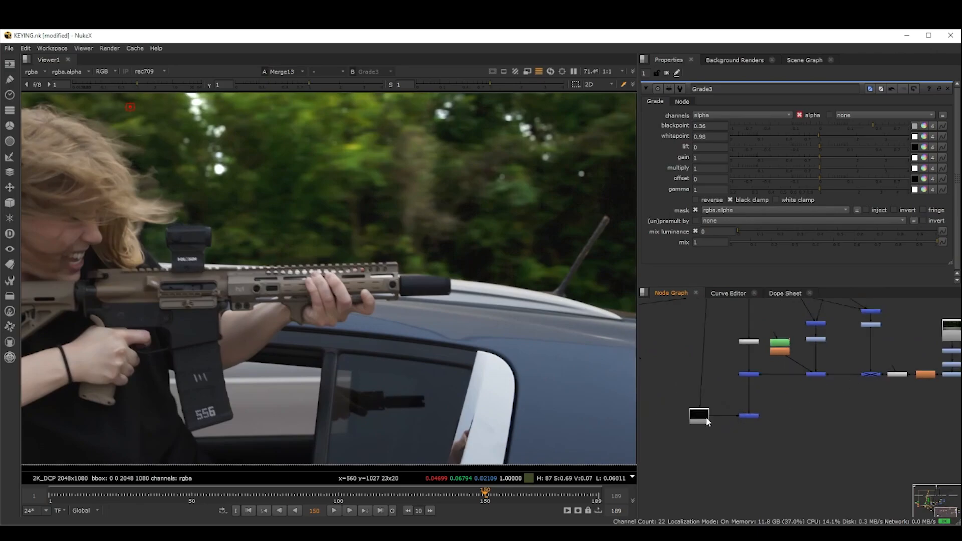
scroll(243, 233, down, 3)
middle_drag(251, 233, 309, 236)
middle_click(301, 249)
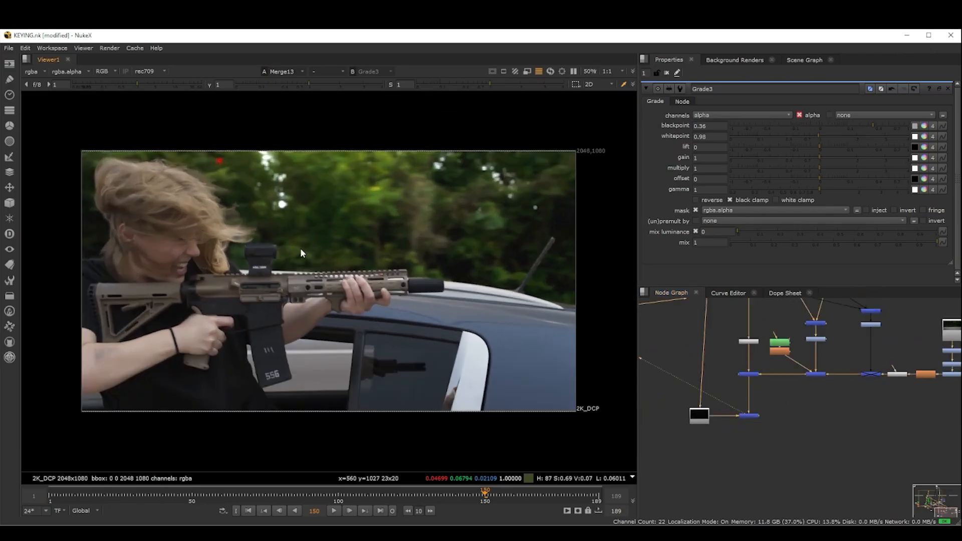
- Raise the viewer gain to 2.2 and inspect the flyaway hair edges against the background trees
mouse_move(137, 84)
mouse_down()
mouse_move(168, 85)
mouse_move(149, 86)
mouse_up()
scroll(212, 244, up, 6)
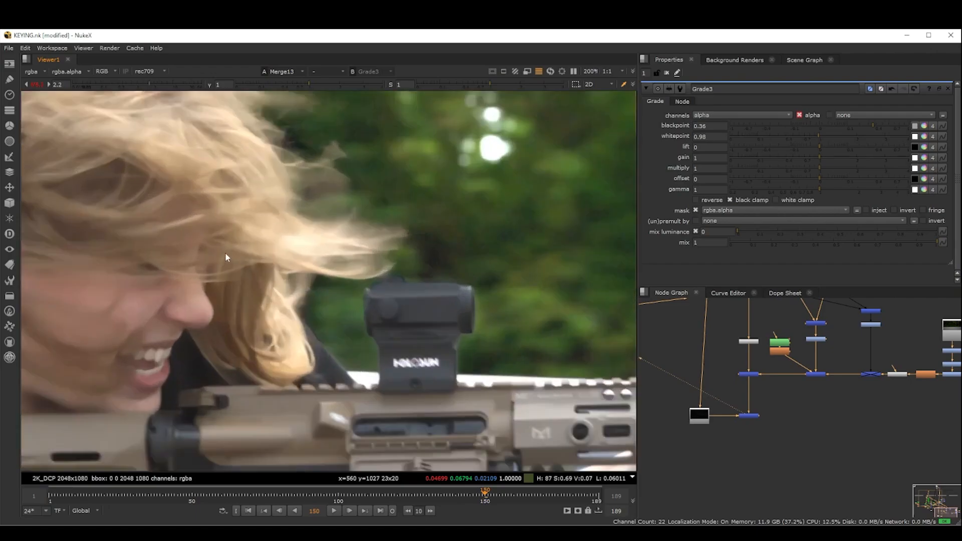
scroll(759, 420, down, 1)
scroll(759, 421, down, 3)
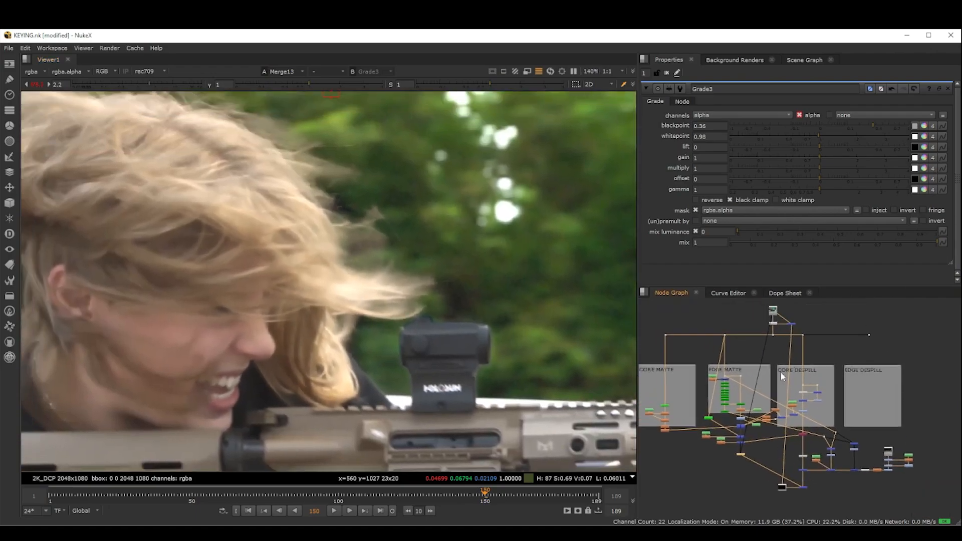
scroll(816, 449, down, 1)
mouse_move(817, 452)
middle_down()
mouse_move(827, 440)
mouse_move(822, 451)
middle_up()
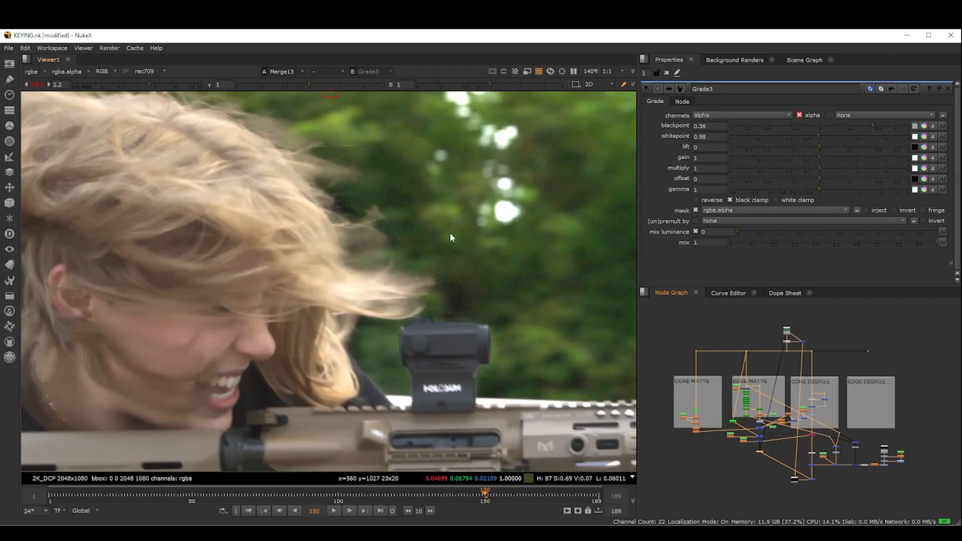
scroll(431, 326, up, 3)
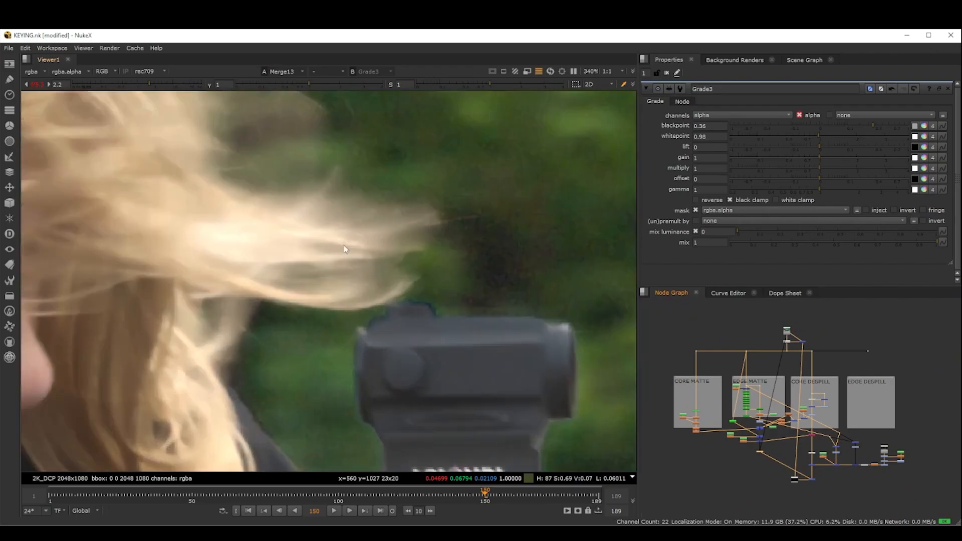
scroll(347, 276, down, 3)
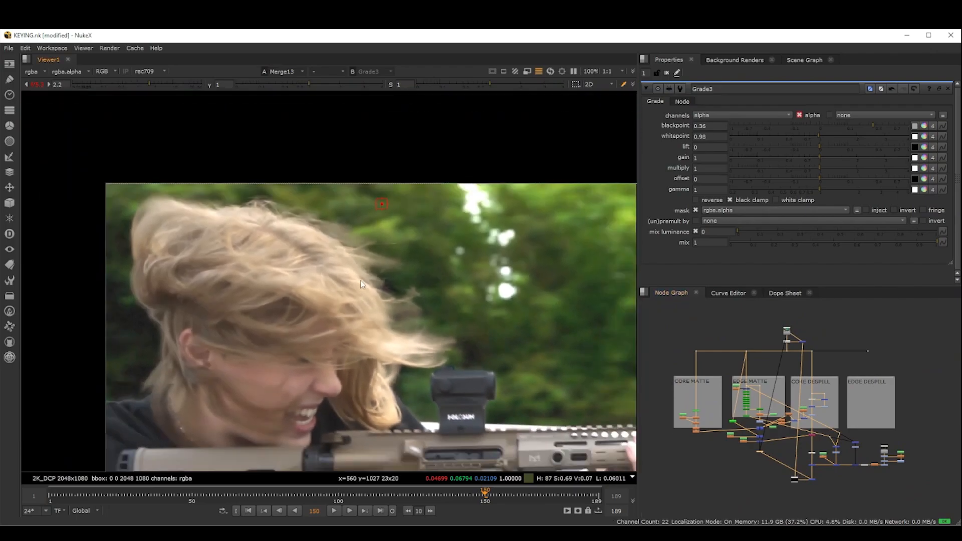
scroll(330, 260, down, 3)
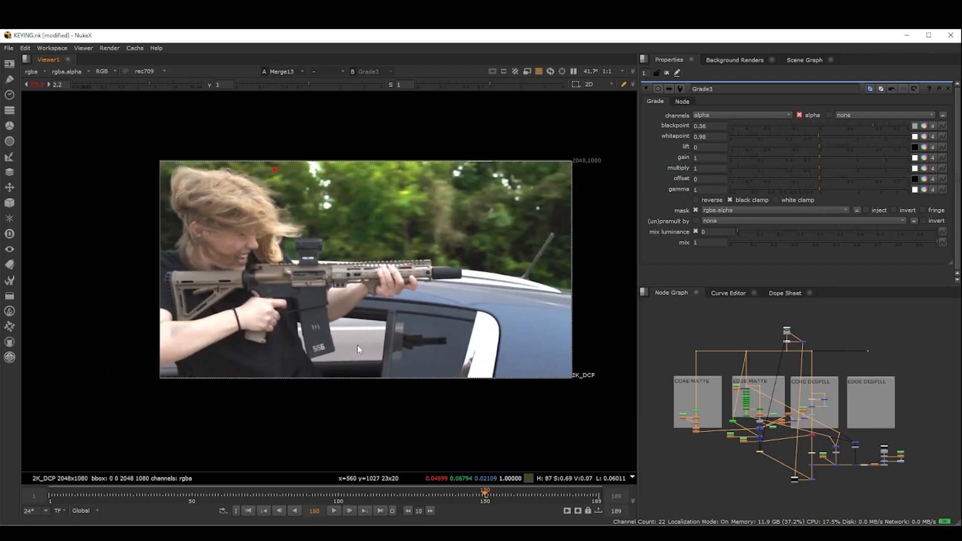
- Inspect the composite around the forearm and lower shirt edge, and check its alpha channel before returning to colour
scroll(245, 369, up, 5)
scroll(150, 376, down, 3)
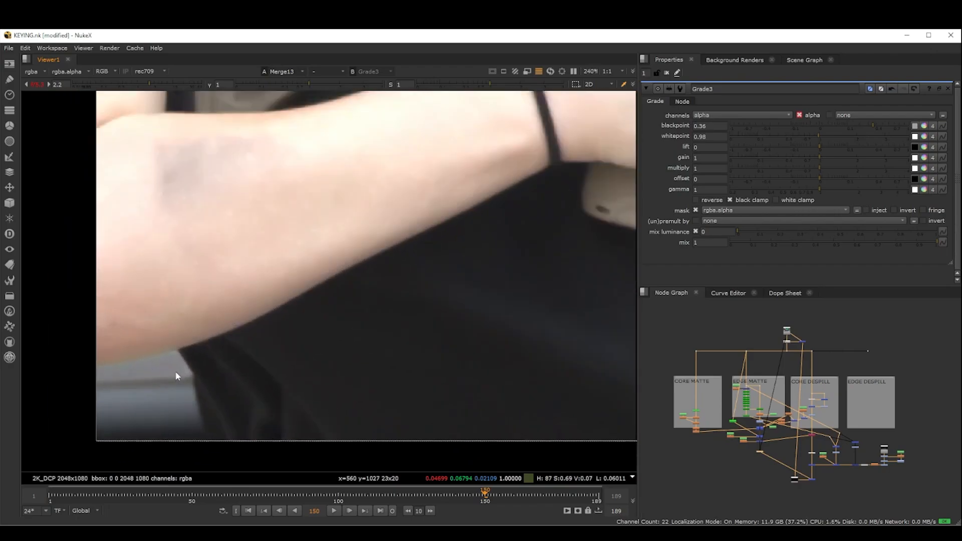
scroll(246, 358, down, 1)
key(a)
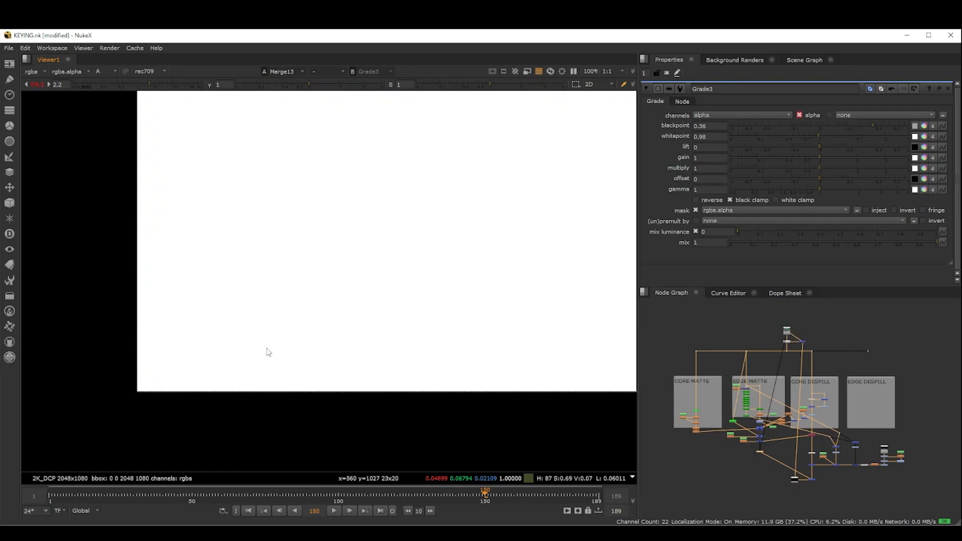
key(a)
scroll(279, 336, down, 2)
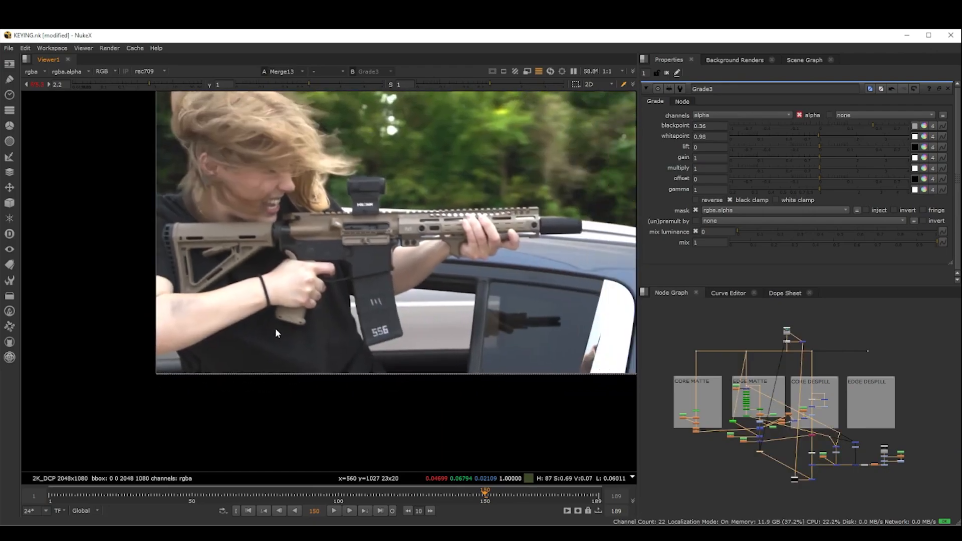
scroll(521, 275, down, 1)
- At frame 42, compare the windblown strands in front of the face between Read1 and the Merge13 composite
scroll(500, 281, up, 3)
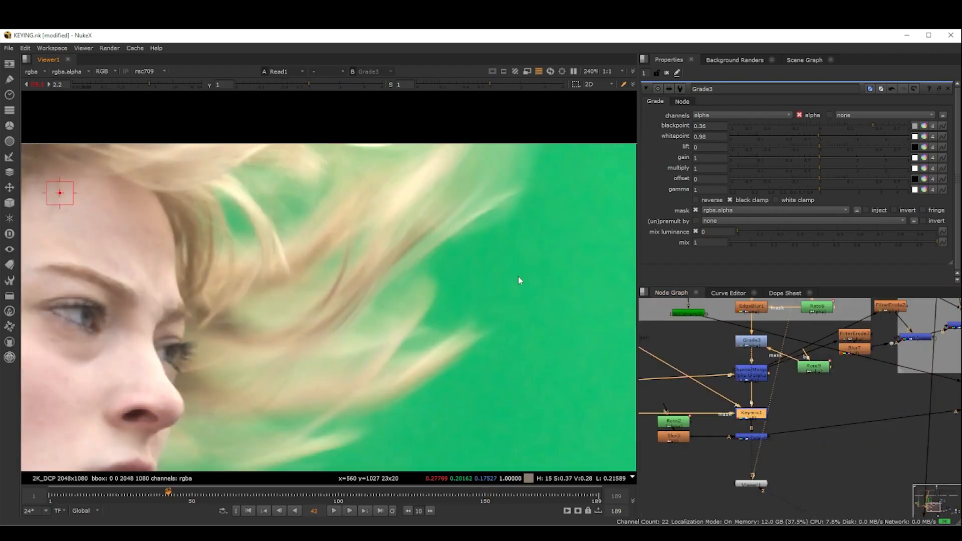
key(2)
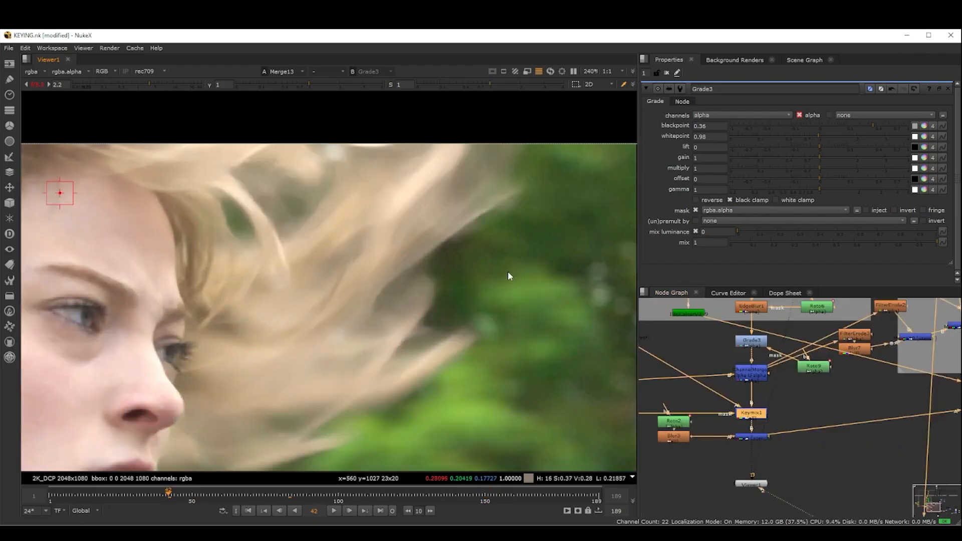
scroll(248, 285, up, 3)
key(1)
key(2)
key(1)
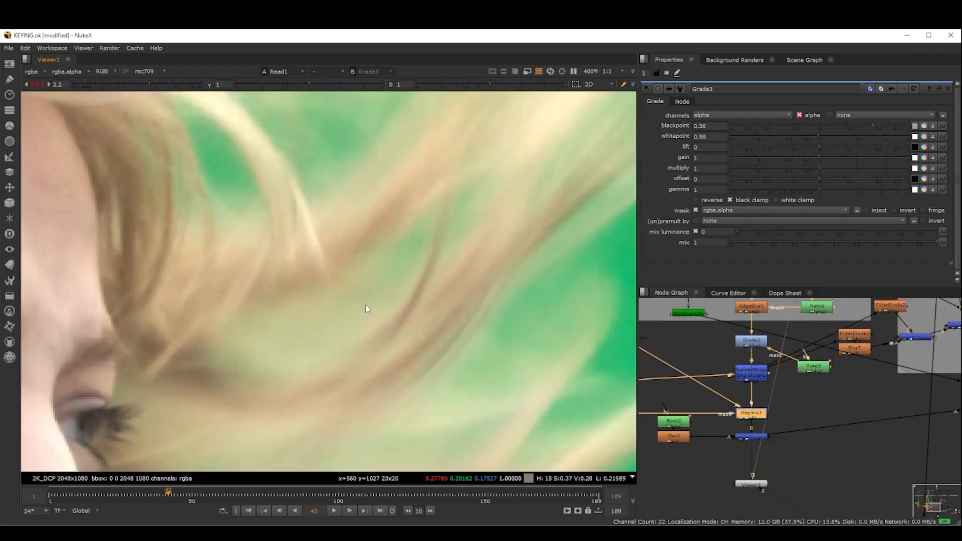
key(2)
scroll(369, 301, down, 3)
middle_drag(426, 303, 409, 260)
key(1)
key(2)
scroll(417, 271, down, 1)
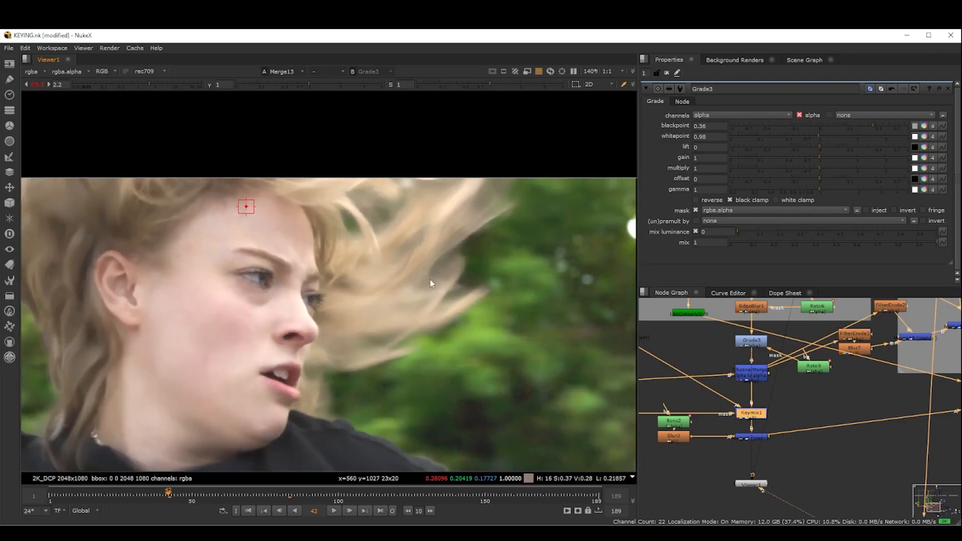
- Compare the hair behind the ear and along the back of the head between Read1 and Merge13
scroll(431, 306, down, 2)
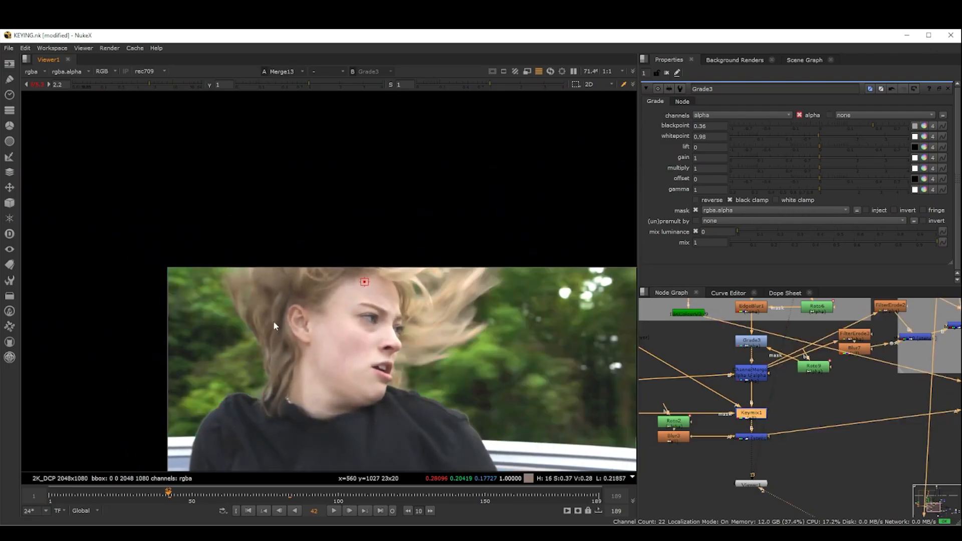
scroll(274, 323, up, 1)
scroll(213, 308, up, 3)
key(1)
key(2)
scroll(296, 328, down, 2)
middle_drag(300, 312, 302, 342)
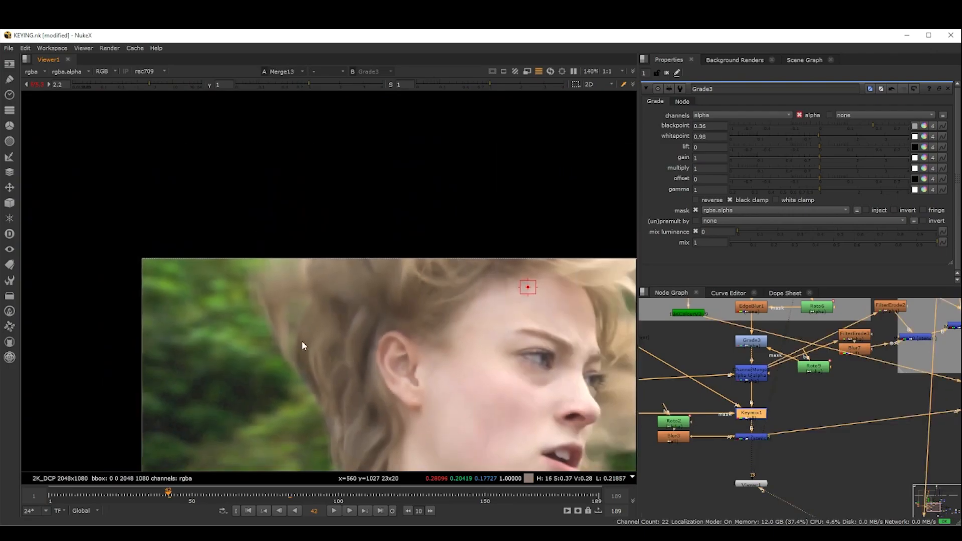
middle_drag(369, 353, 293, 241)
key(1)
key(2)
scroll(526, 259, down, 1)
middle_drag(543, 250, 428, 262)
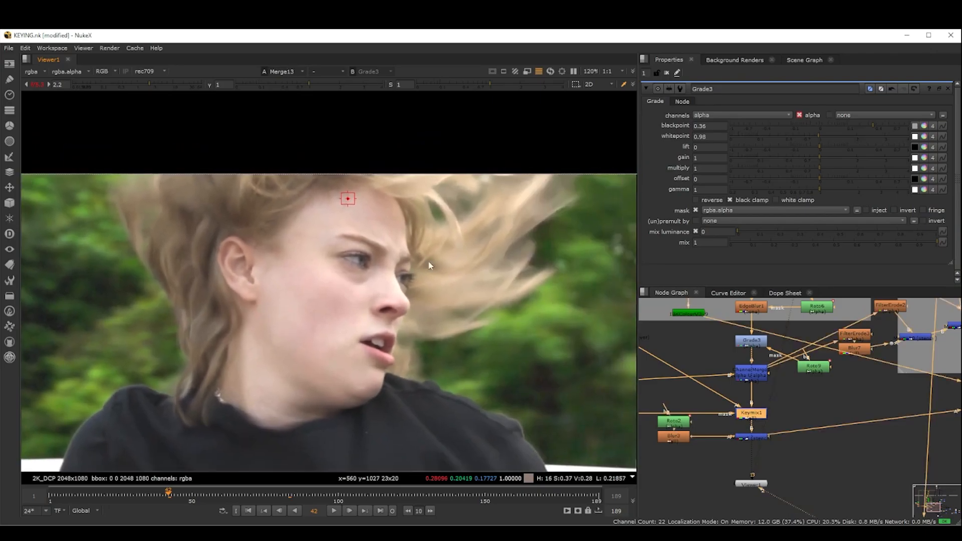
- Compare the head framed with its flying hair in Read1 and Merge13, and inspect the black shirt's shoulder edges
middle_drag(558, 232, 467, 284)
key(1)
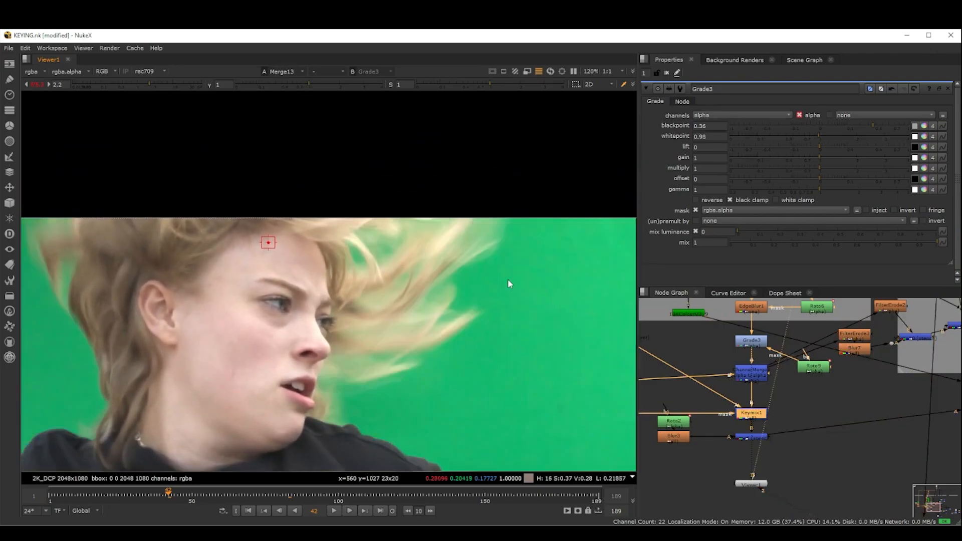
key(2)
scroll(476, 291, down, 4)
key(1)
key(2)
scroll(217, 371, up, 6)
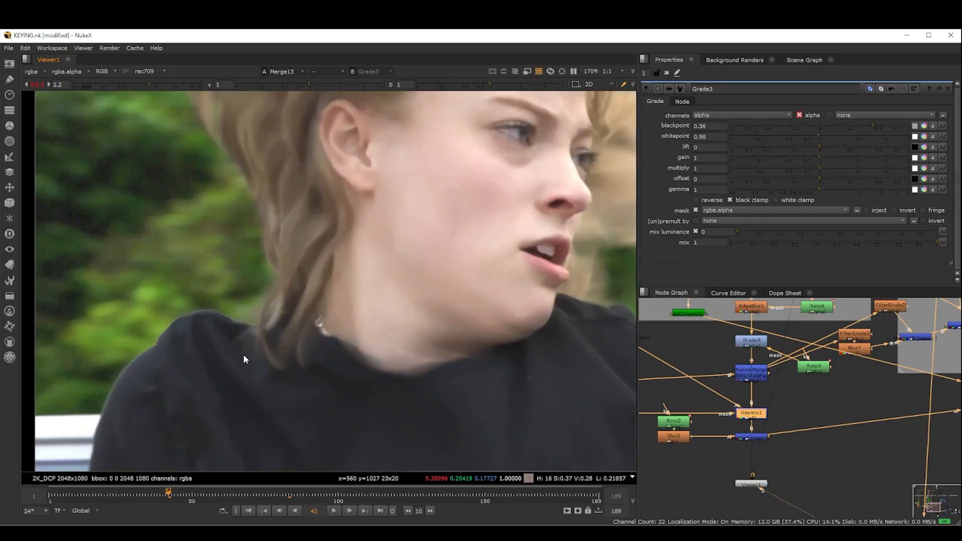
scroll(394, 351, down, 1)
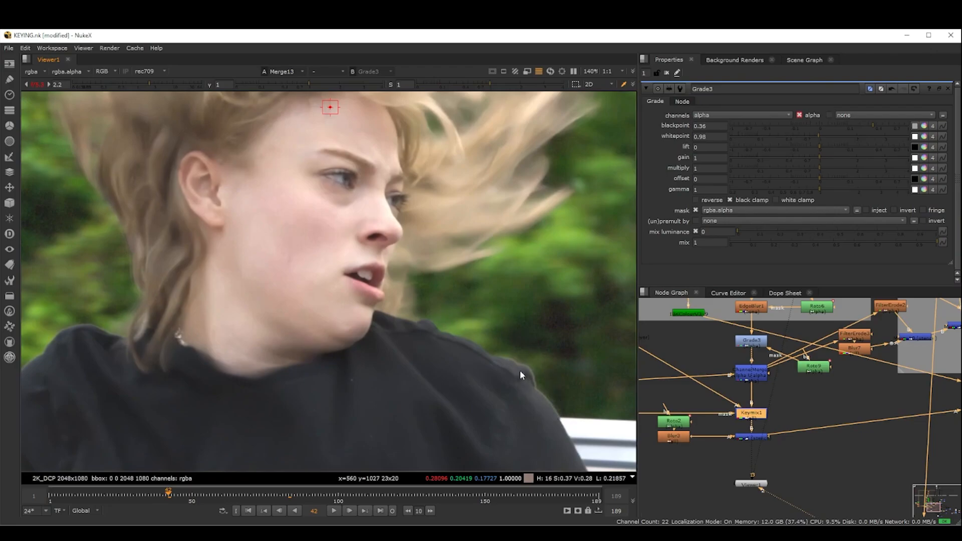
- Compare the whole figure and car in the green-screen plate against the finished composite in wider views
scroll(527, 401, down, 5)
key(1)
key(2)
scroll(521, 355, down, 3)
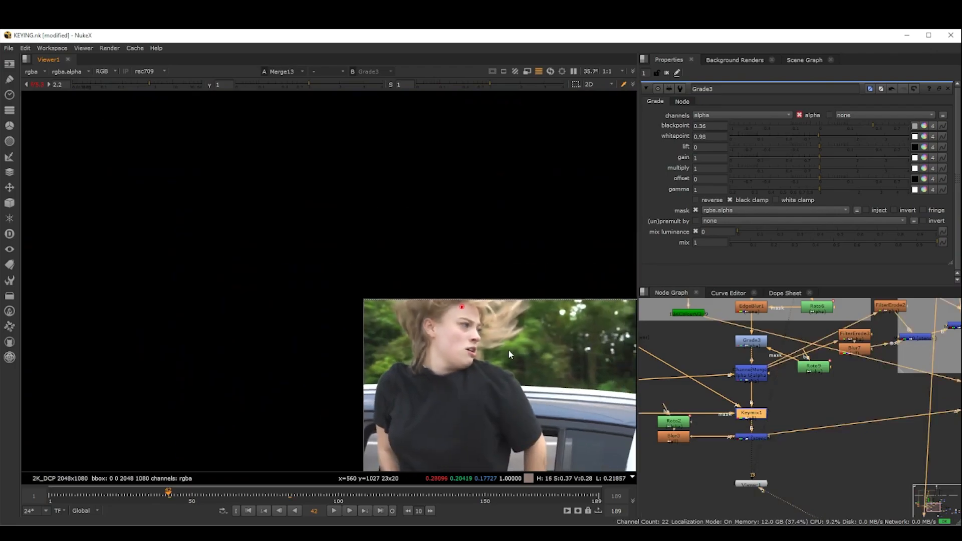
middle_drag(508, 350, 454, 346)
key(1)
key(2)
scroll(408, 337, down, 3)
scroll(403, 343, up, 4)
key(1)
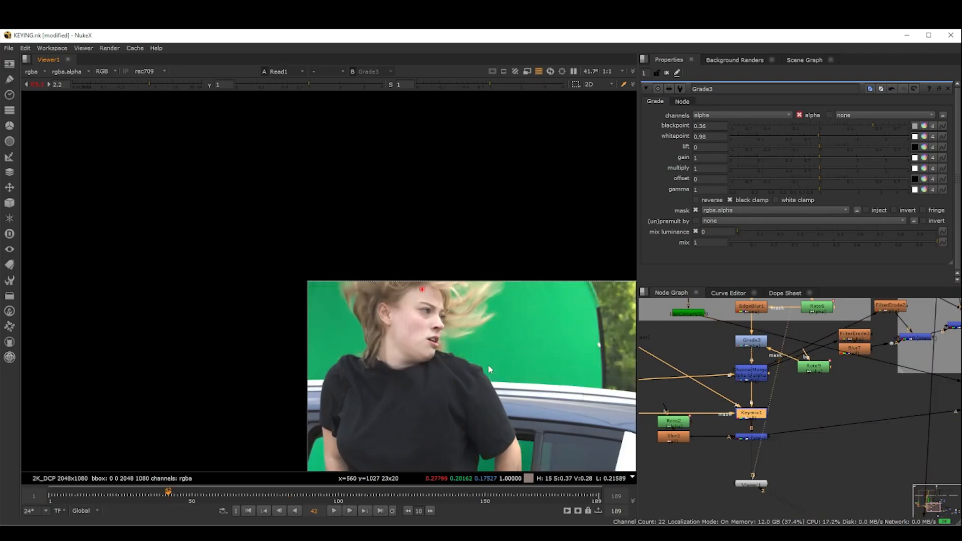
key(2)
scroll(455, 349, up, 3)
key(1)
key(2)
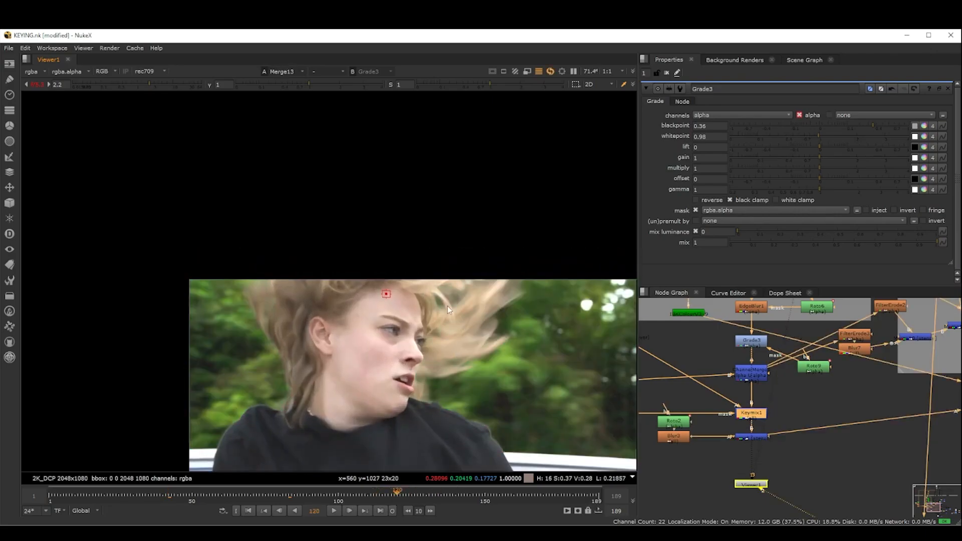
- At frame 120, compare the hair edges in Merge13 with Grade3's output over black
scroll(378, 389, up, 2)
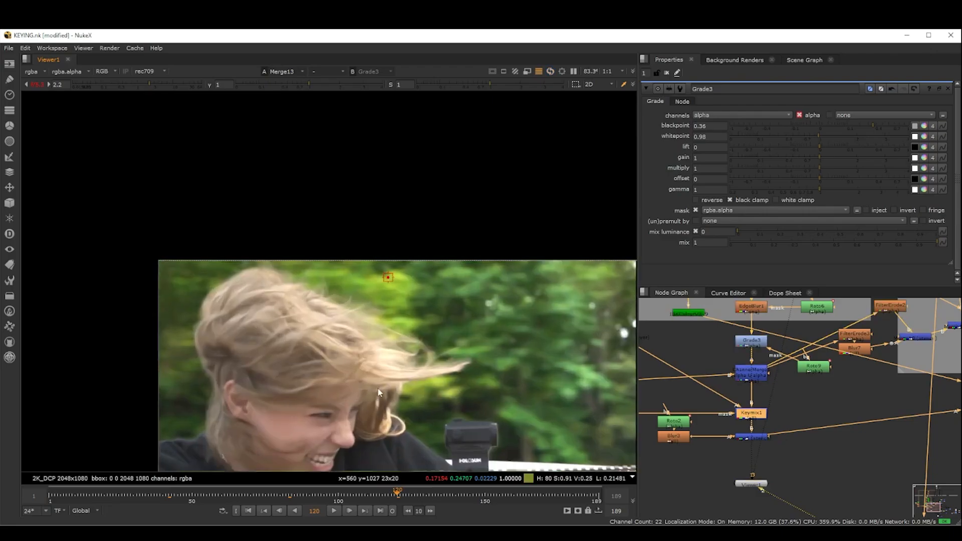
key(3)
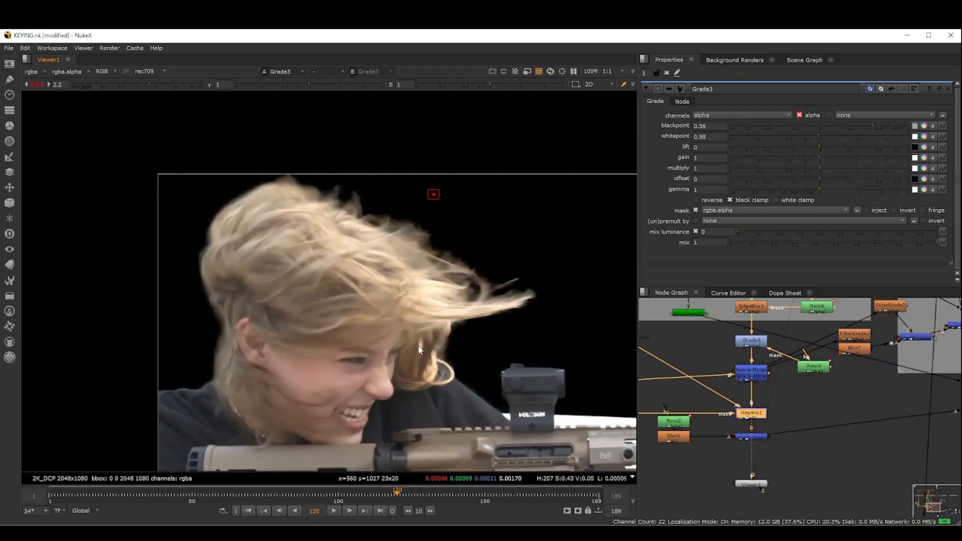
scroll(334, 204, up, 5)
key(2)
key(3)
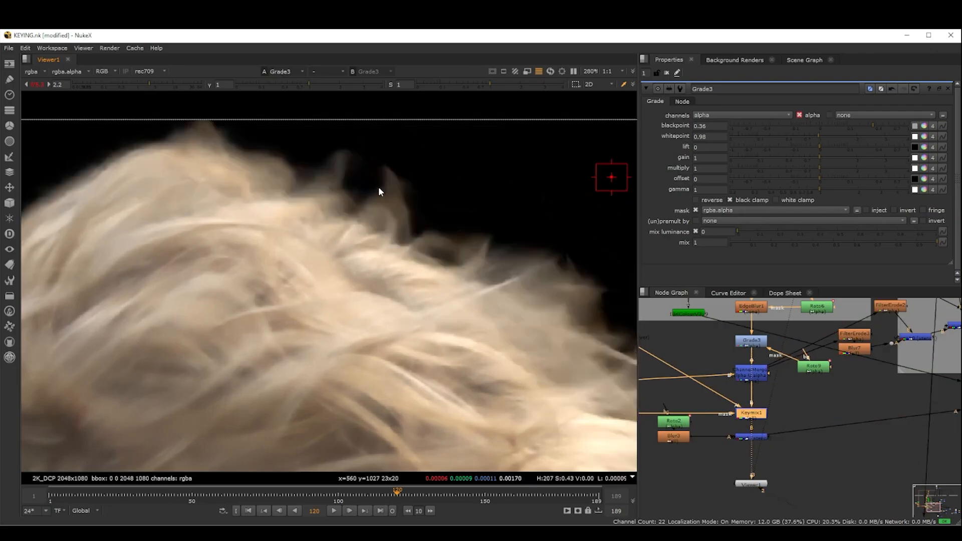
scroll(496, 297, down, 2)
middle_drag(499, 300, 327, 243)
key(2)
key(3)
scroll(551, 366, down, 3)
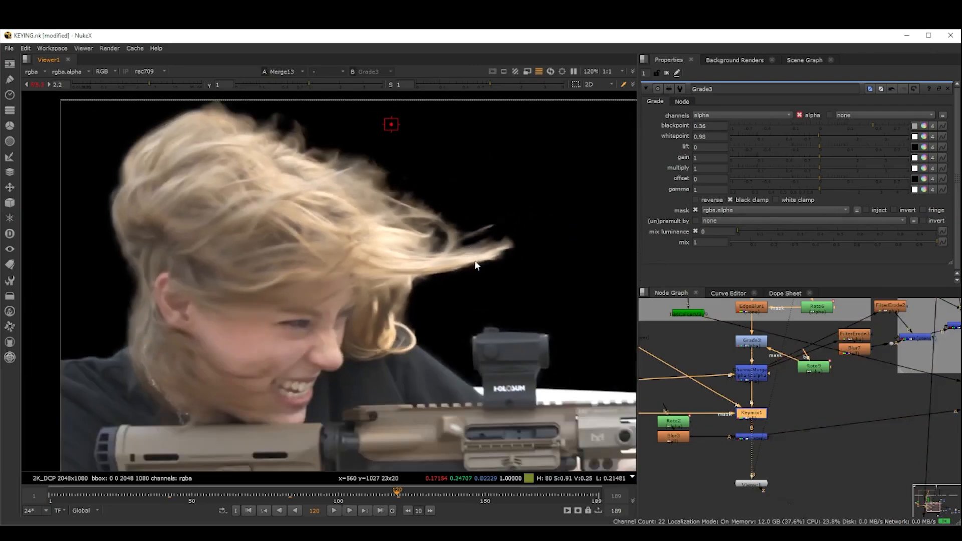
middle_drag(434, 338, 468, 297)
scroll(470, 303, down, 2)
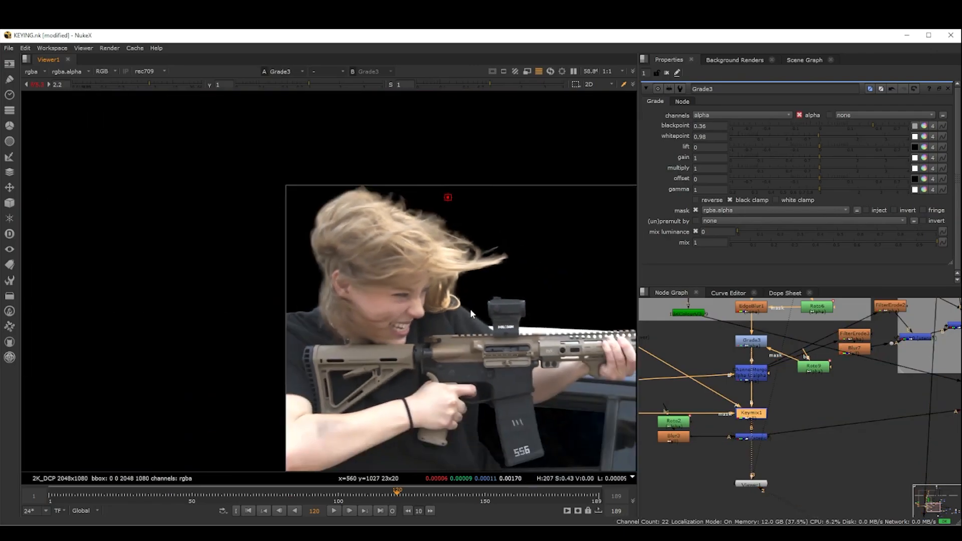